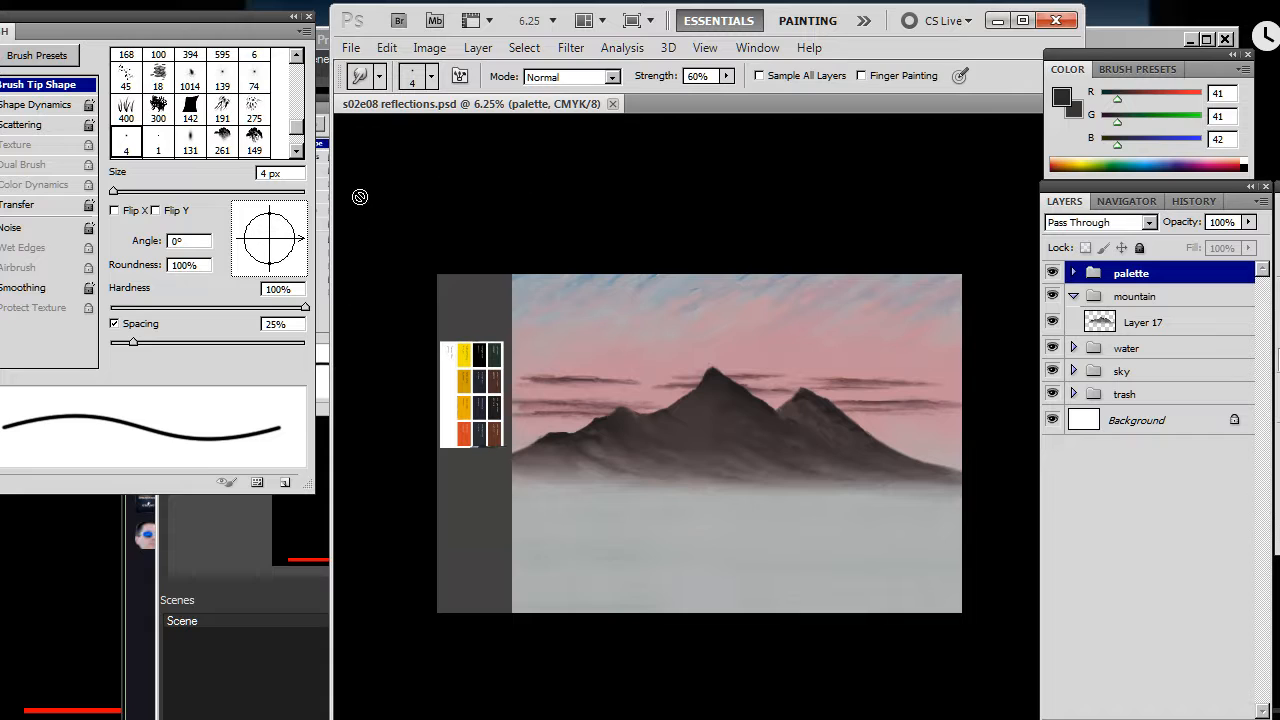
Switch to Chrome, start playing the Gustav Holst "The Planets" video on YouTube and return to the Twitch page.
scroll(467, 241, up, 1)
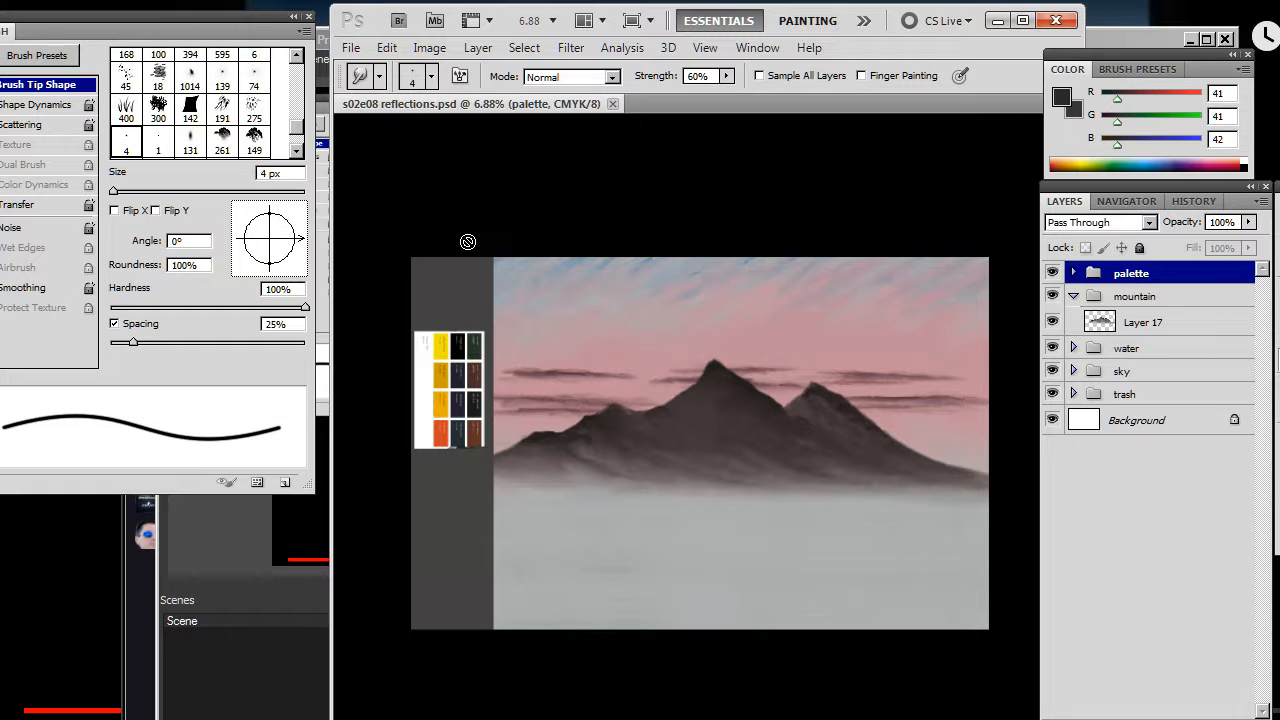
key(alt+Tab)
key(Tab)
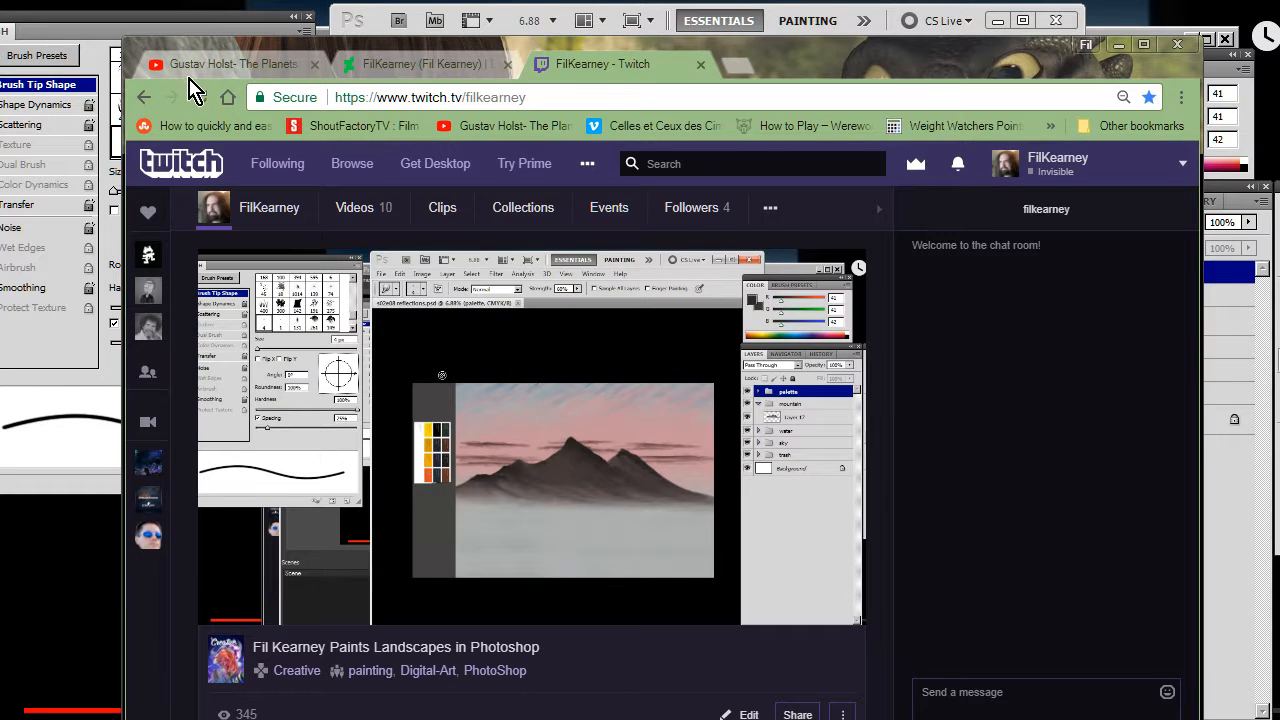
click(212, 68)
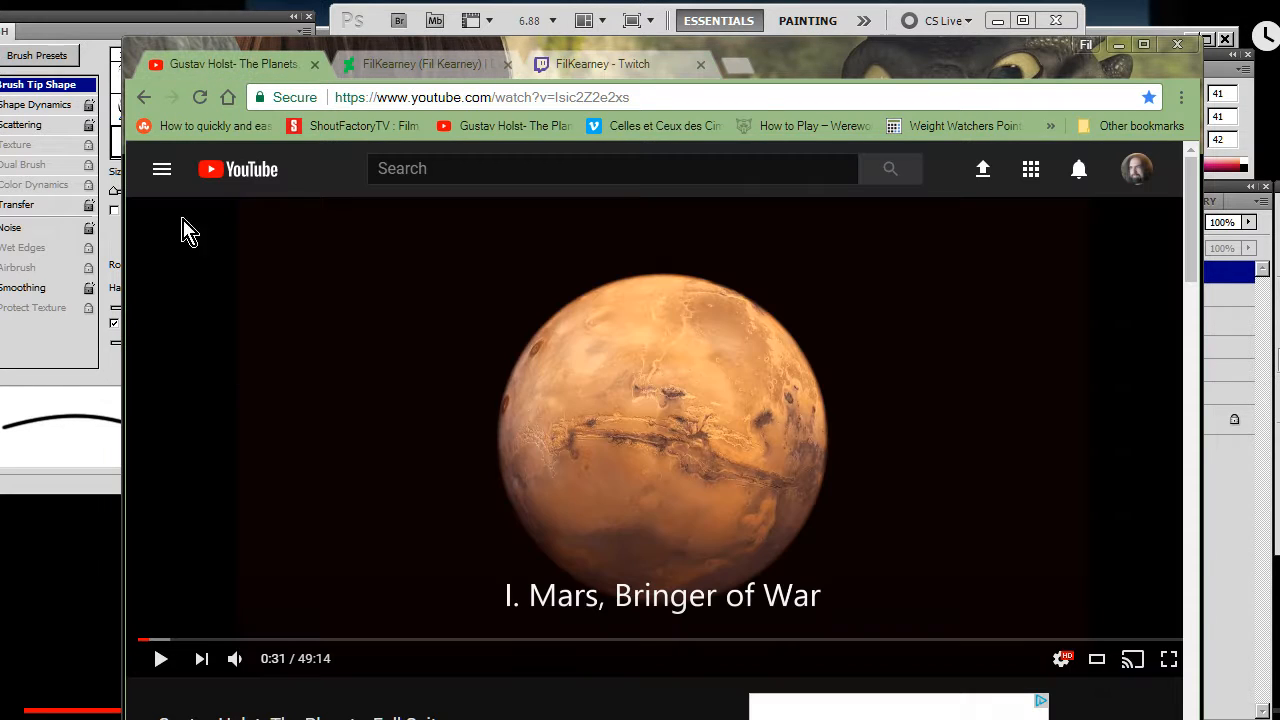
click(374, 447)
click(565, 68)
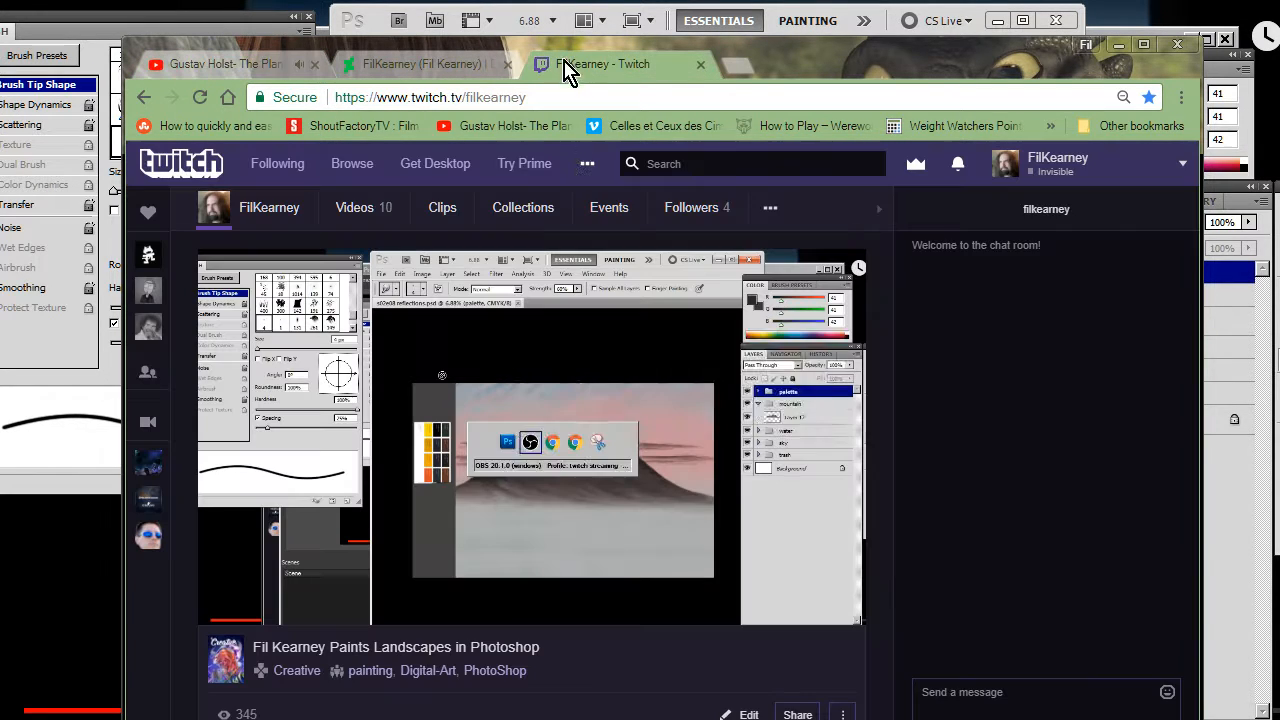
Look at the paused Bob Ross "Reflections" video and its snapshot in the Snipping Tool, and return to Photoshop.
key(alt+Tab)
key(alt+Tab)
key(alt+Tab)
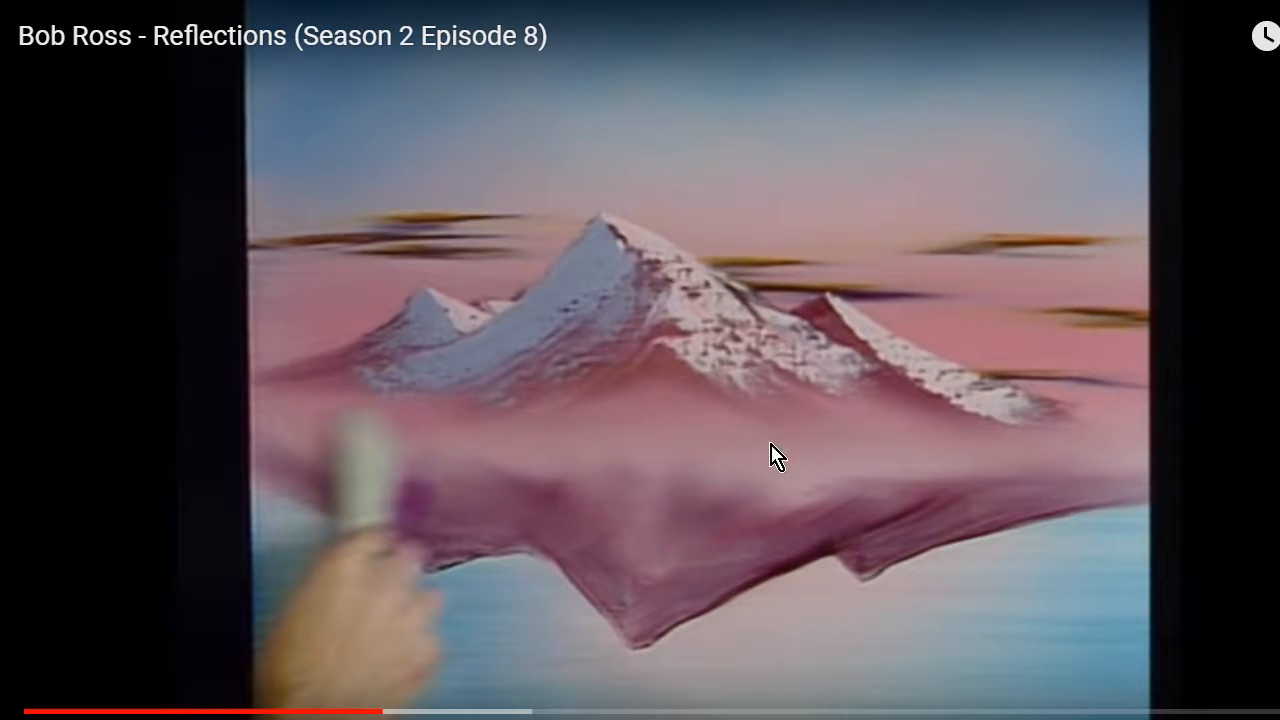
key(alt+Tab)
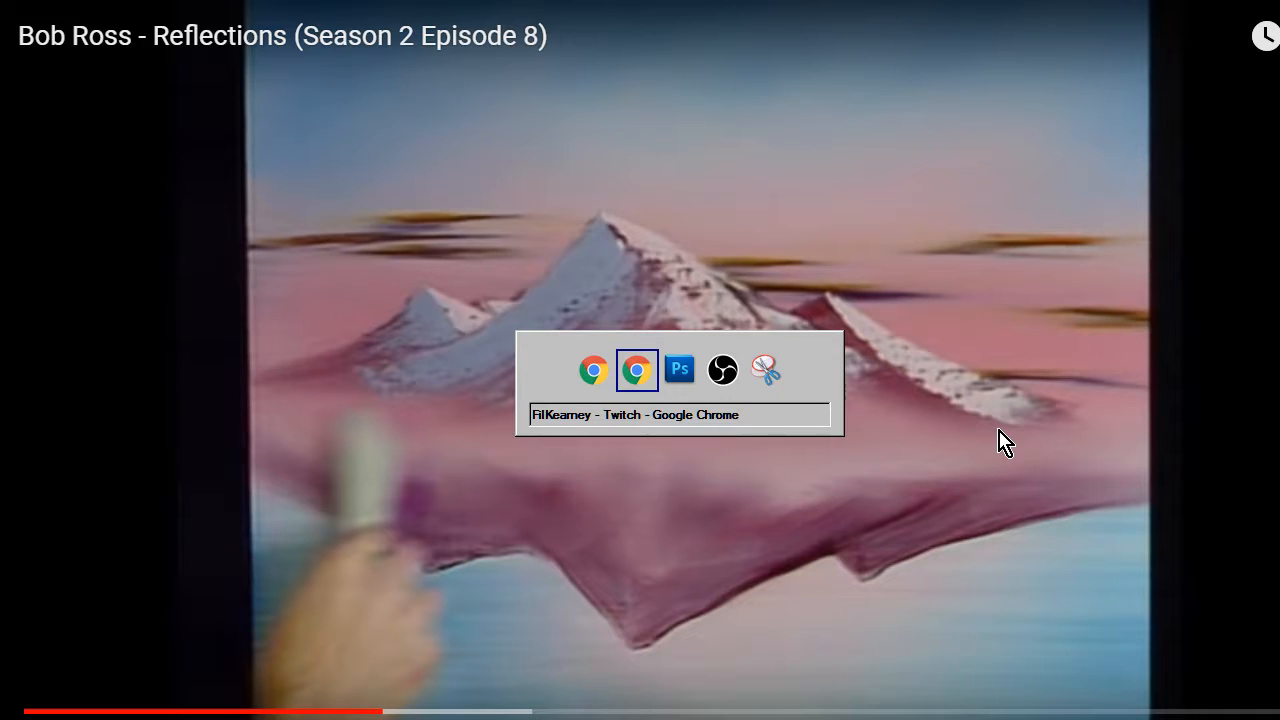
key(Tab)
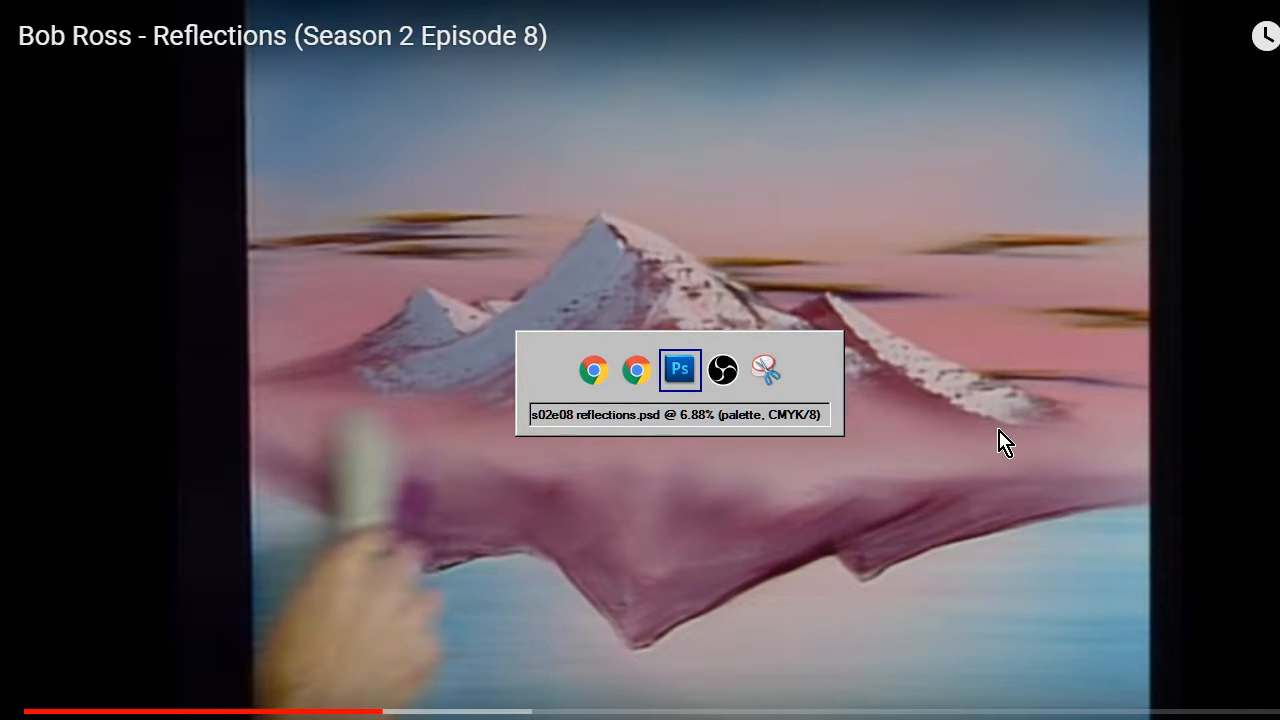
key(Tab)
key(Tab)
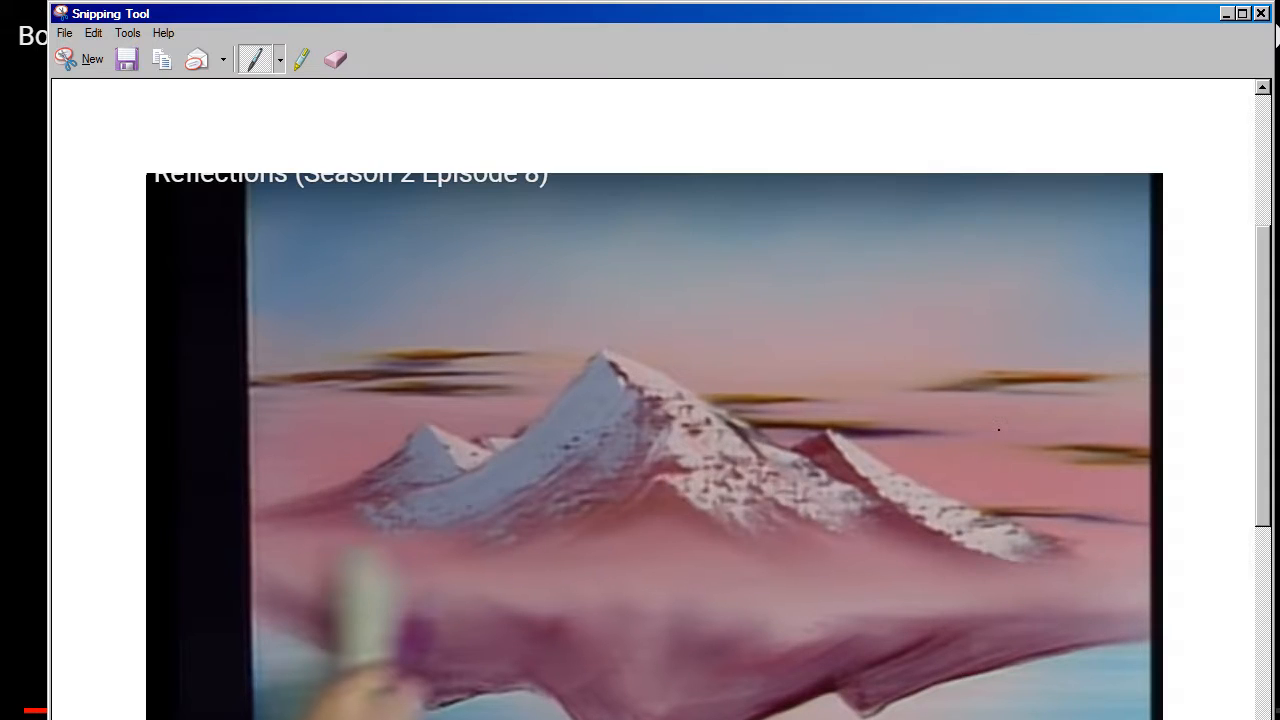
key(alt+Tab)
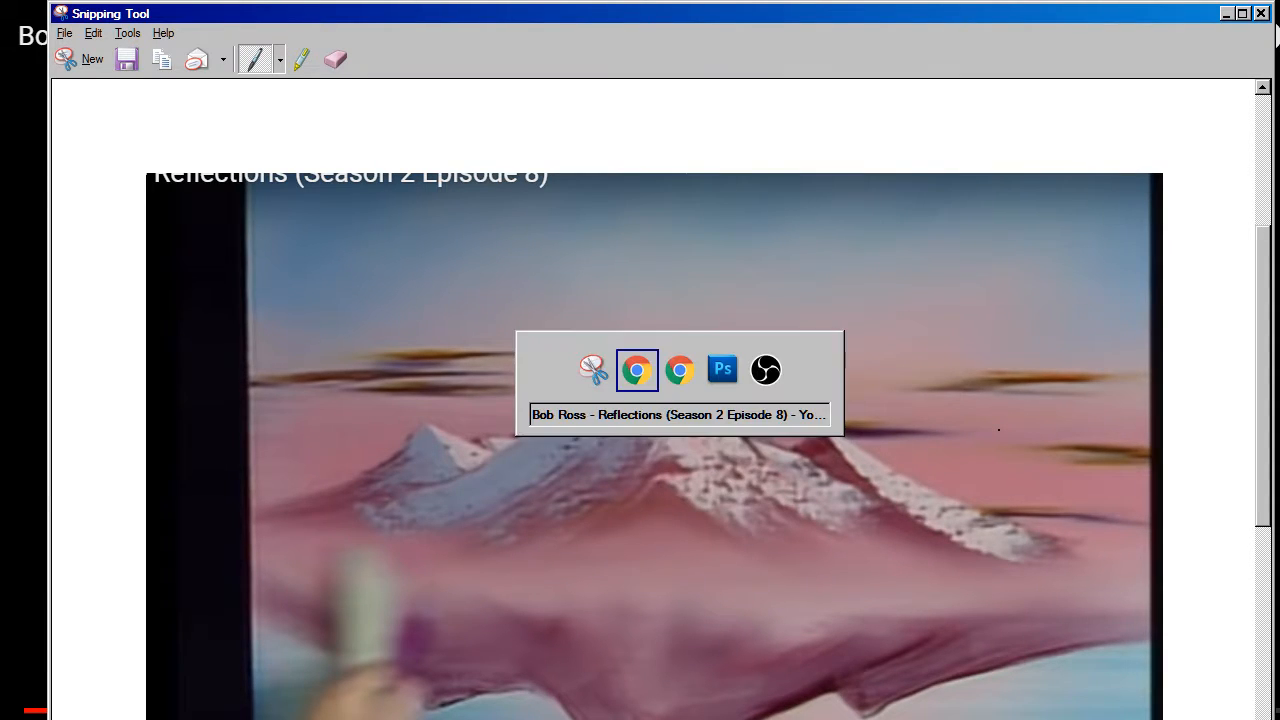
key(Tab)
key(Tab)
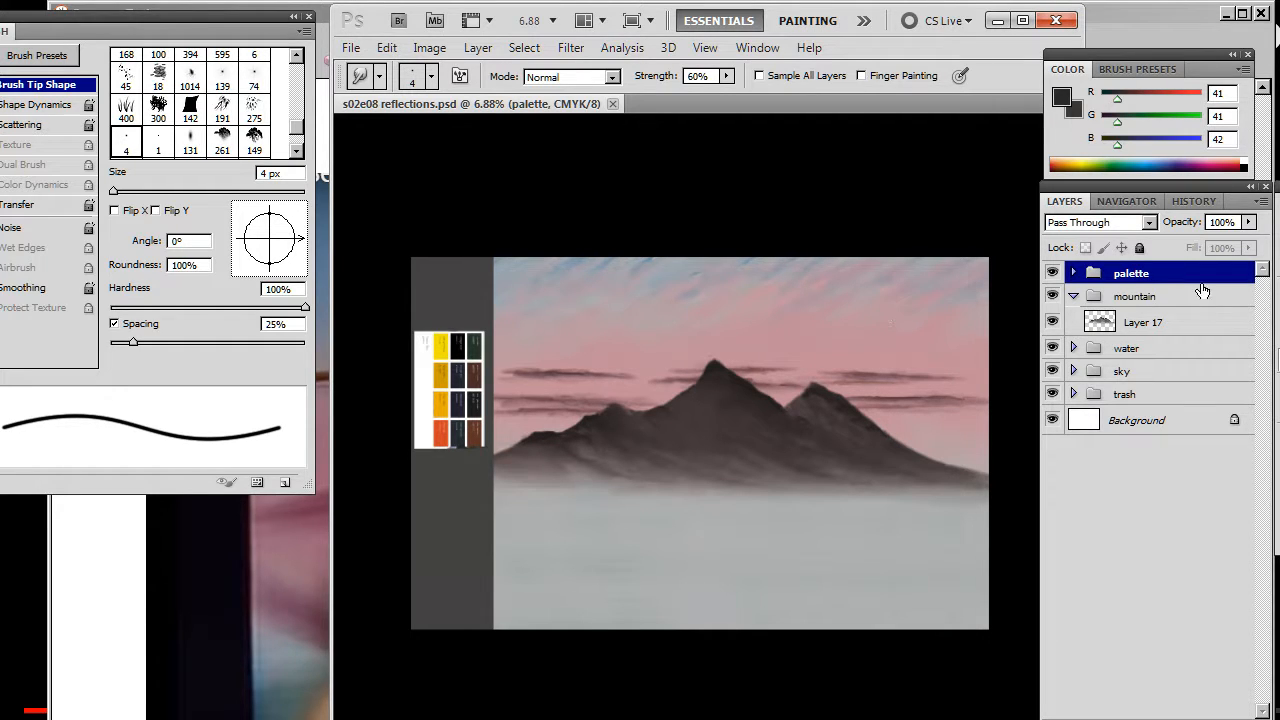
Move Layer 1 to the bottom of the palette group, beneath Layer 2, and collapse the group.
click(1074, 273)
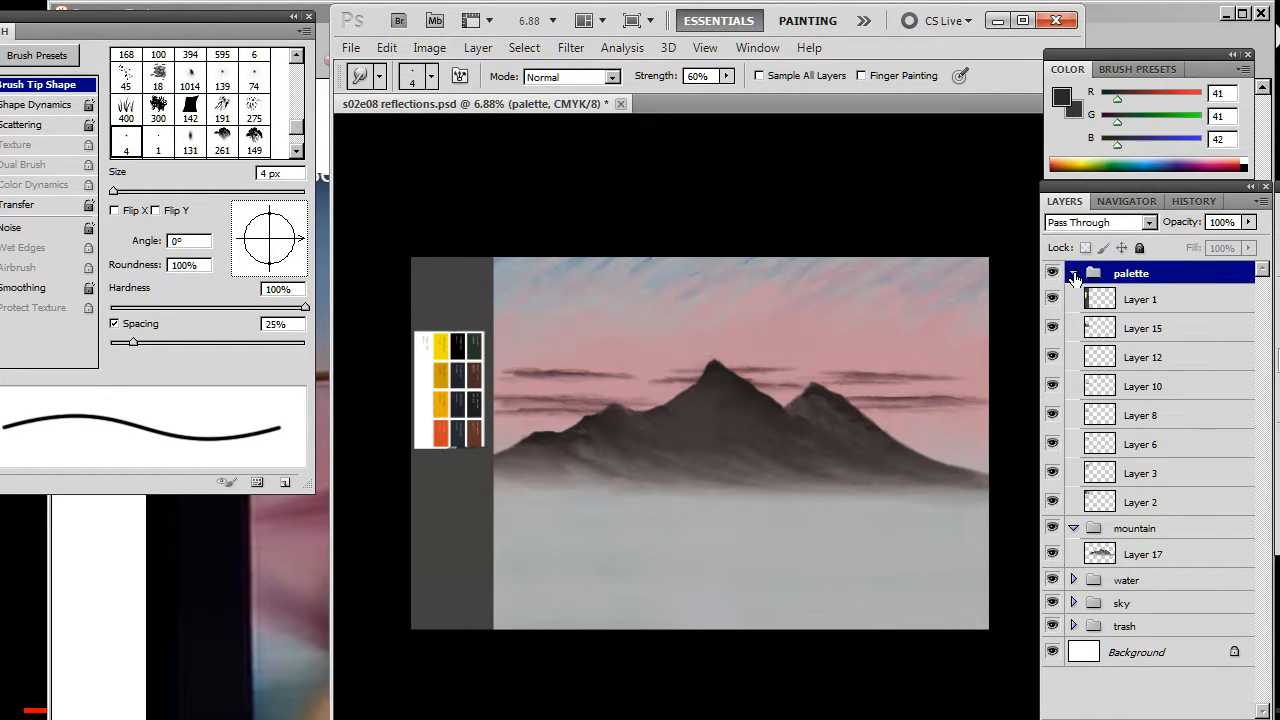
drag(1160, 307, 1166, 513)
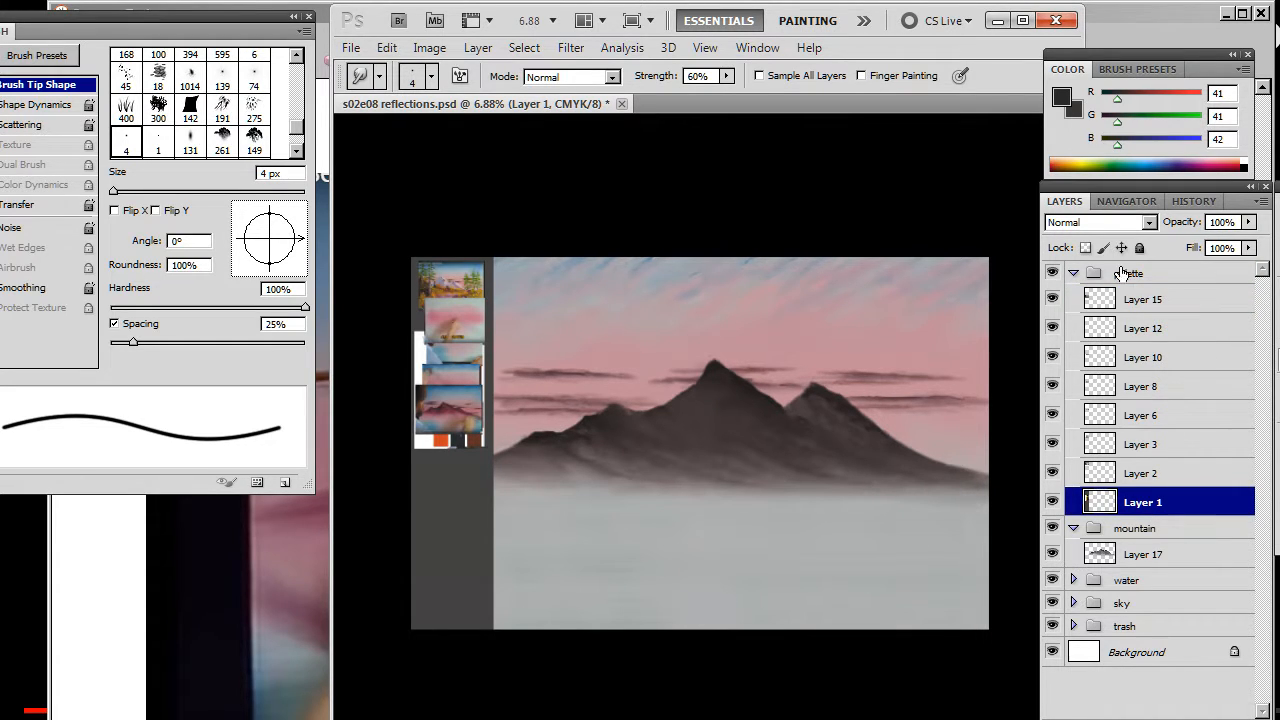
click(1074, 273)
click(1128, 280)
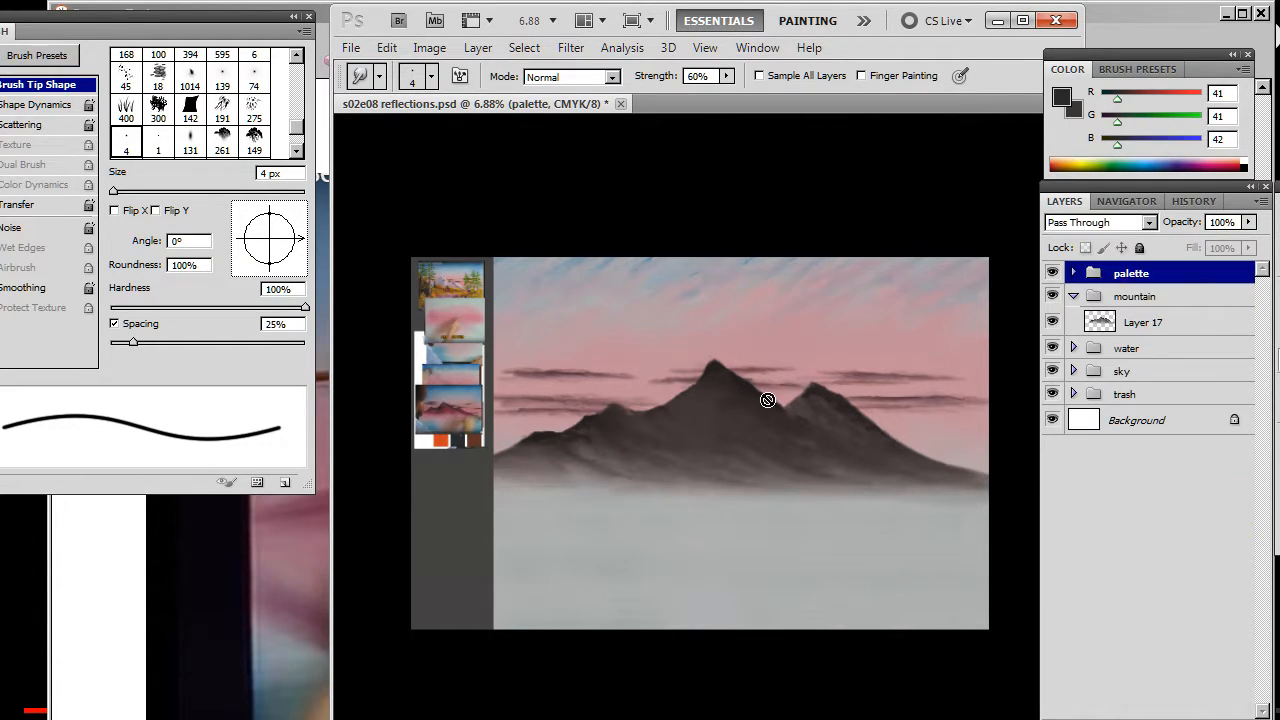
Paste the copied reference snapshot and place it on the grey strip beneath the other reference images.
key(ctrl+v)
key(v)
drag(760, 449, 503, 451)
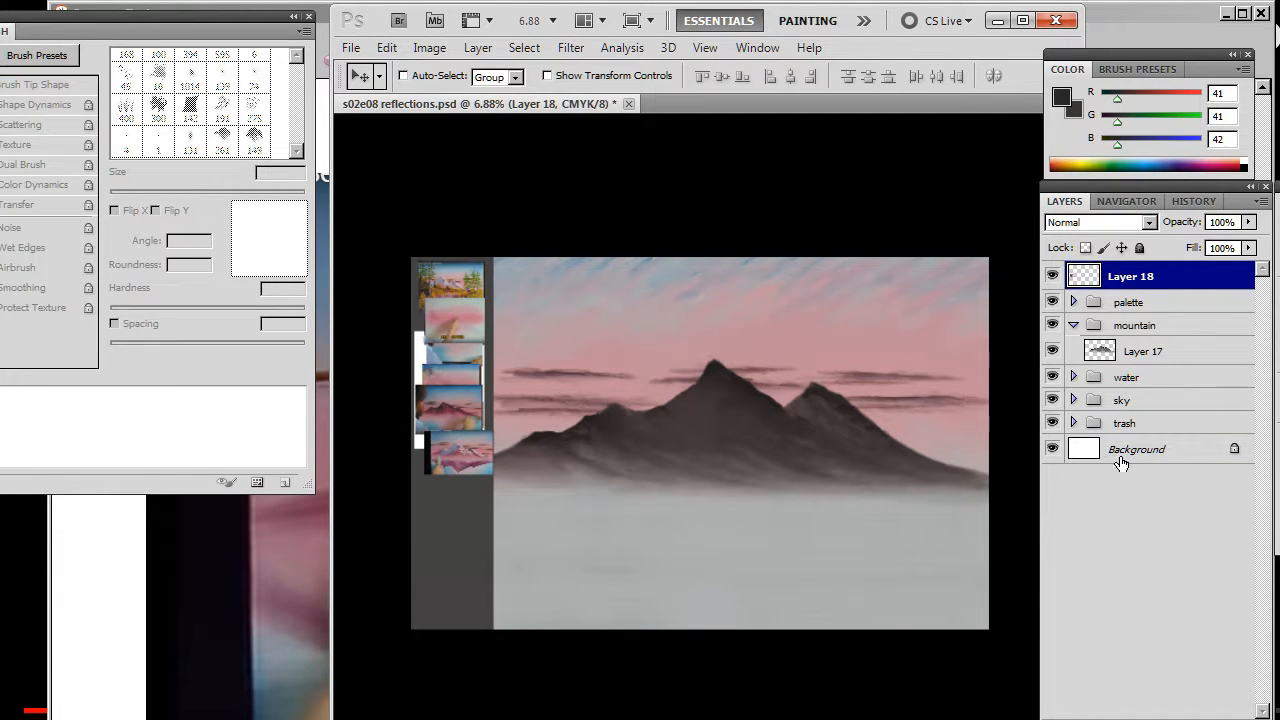
Add a new empty layer above Layer 17 in the mountain group.
click(1150, 352)
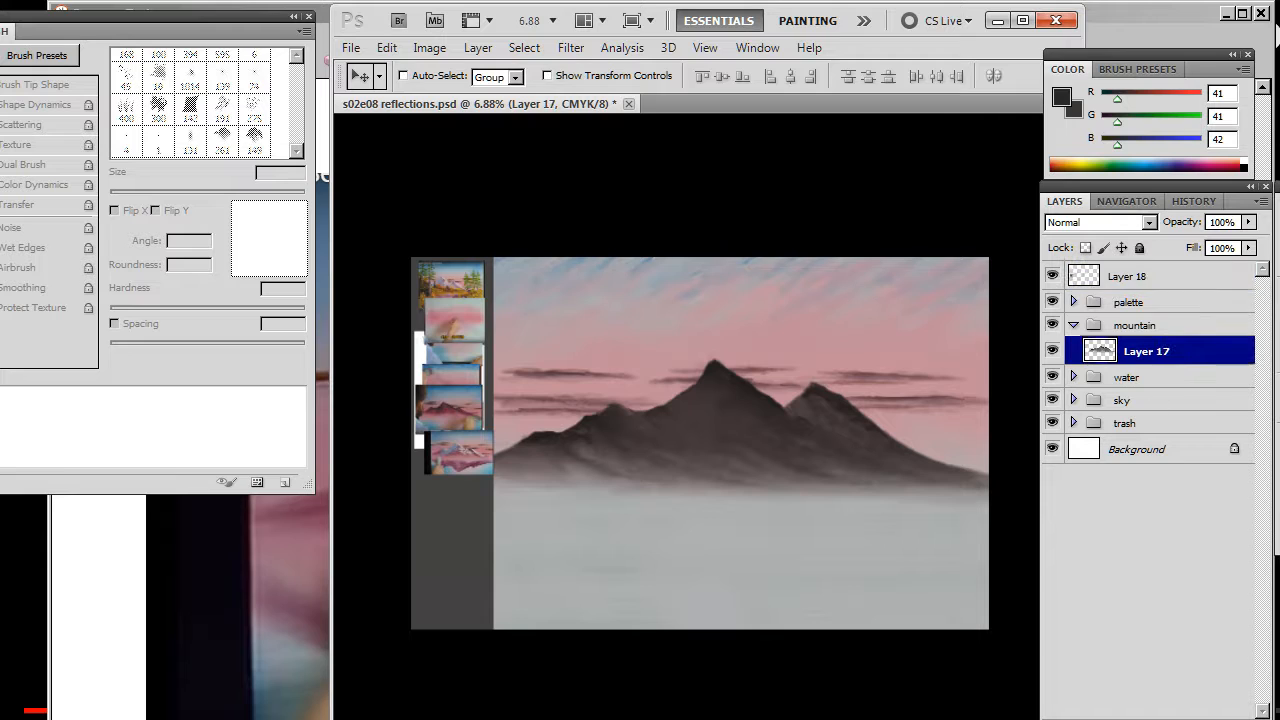
key(ctrl+shift+alt+n)
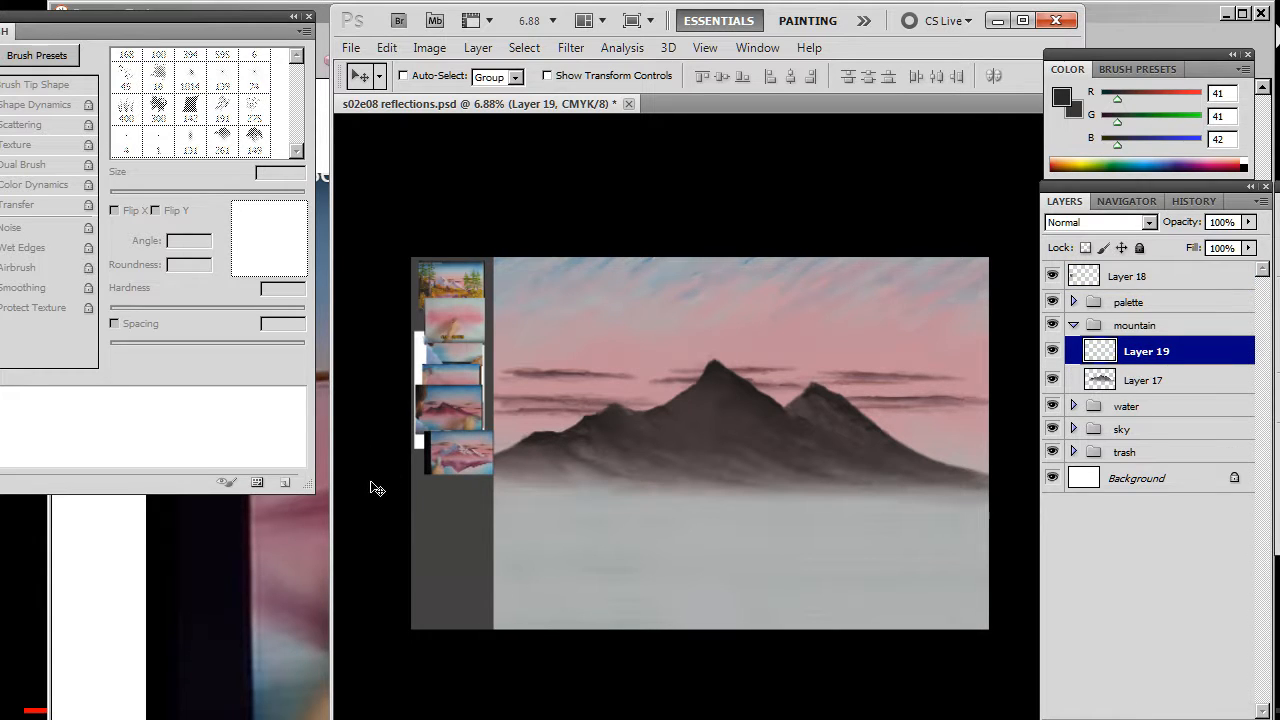
Align the pasted reference on Layer 18 with the images above it on the strip and inspect it closely.
click(1128, 278)
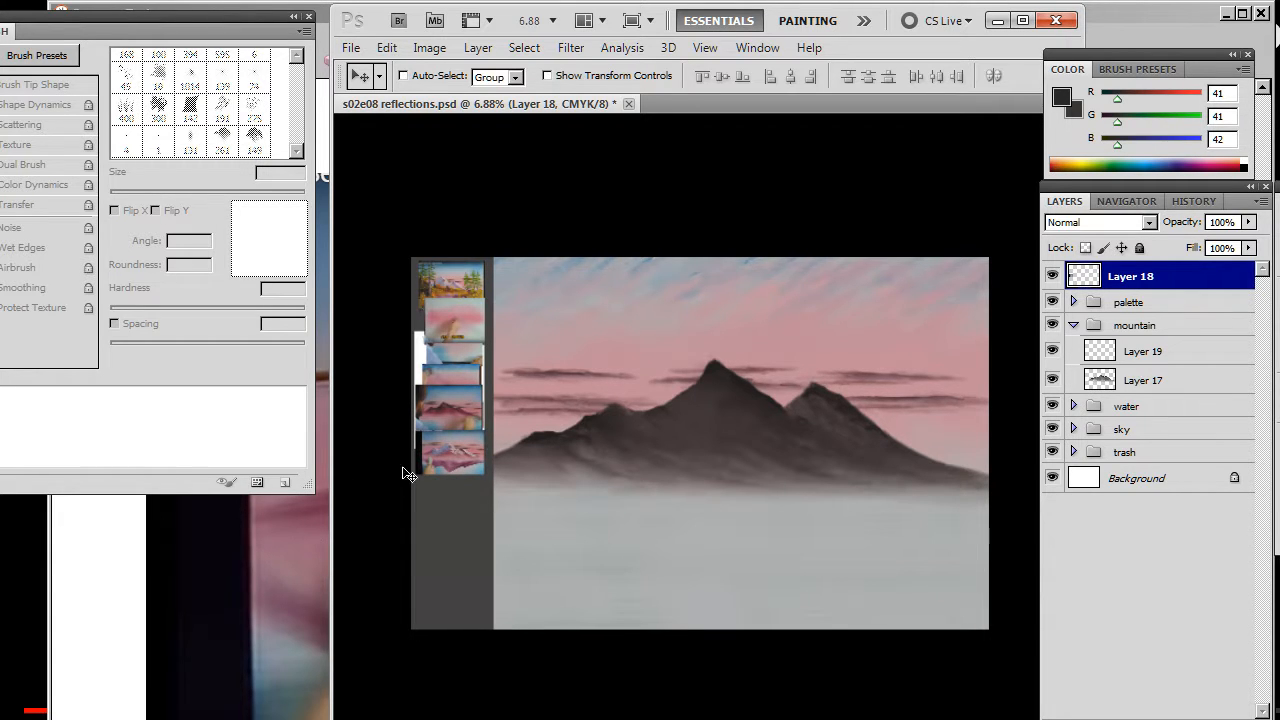
key(z)
drag(511, 451, 620, 466)
Switch to Chrome, check the playback volume of the Holst video on YouTube and return to the Twitch page.
key(alt+Tab)
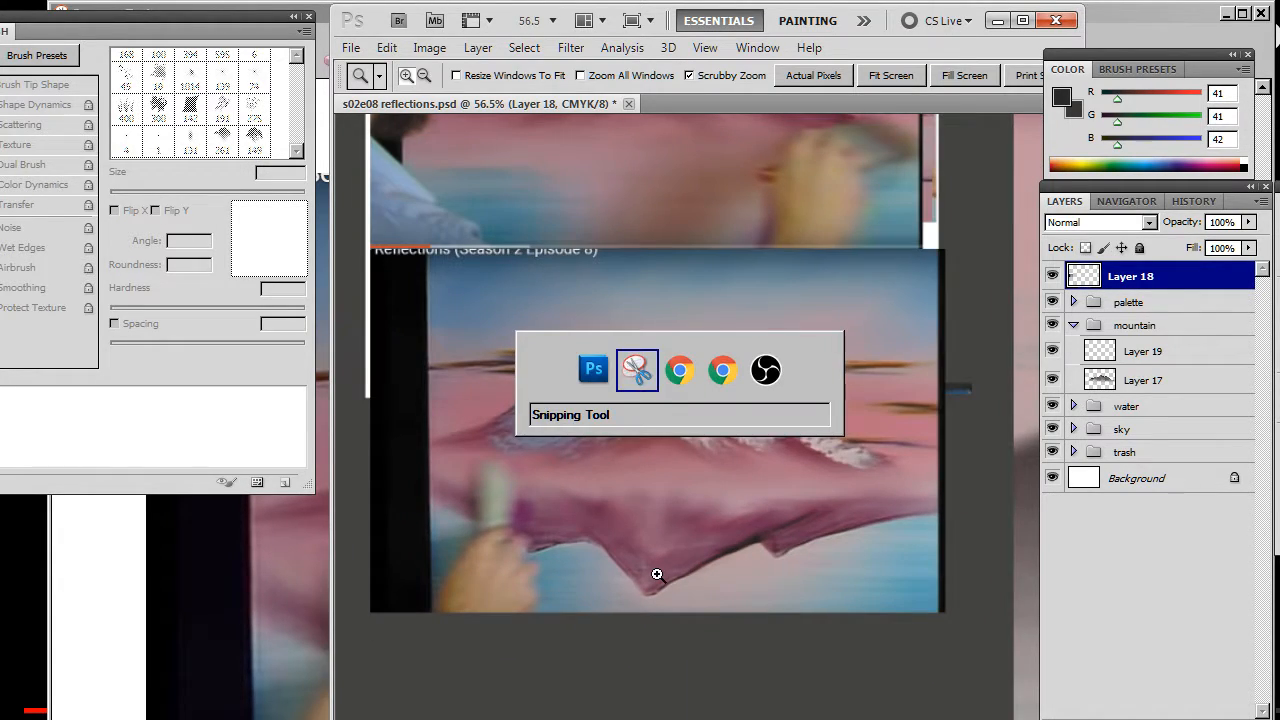
key(alt+Tab)
key(alt+Tab)
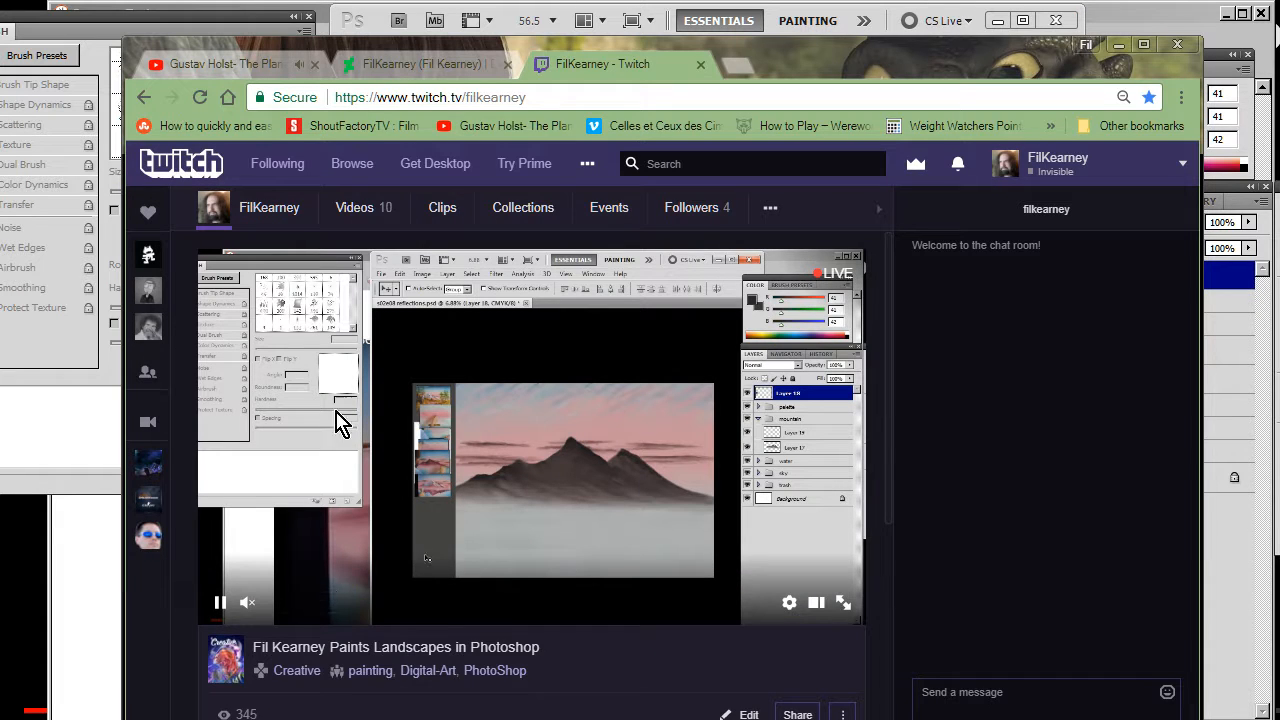
click(229, 63)
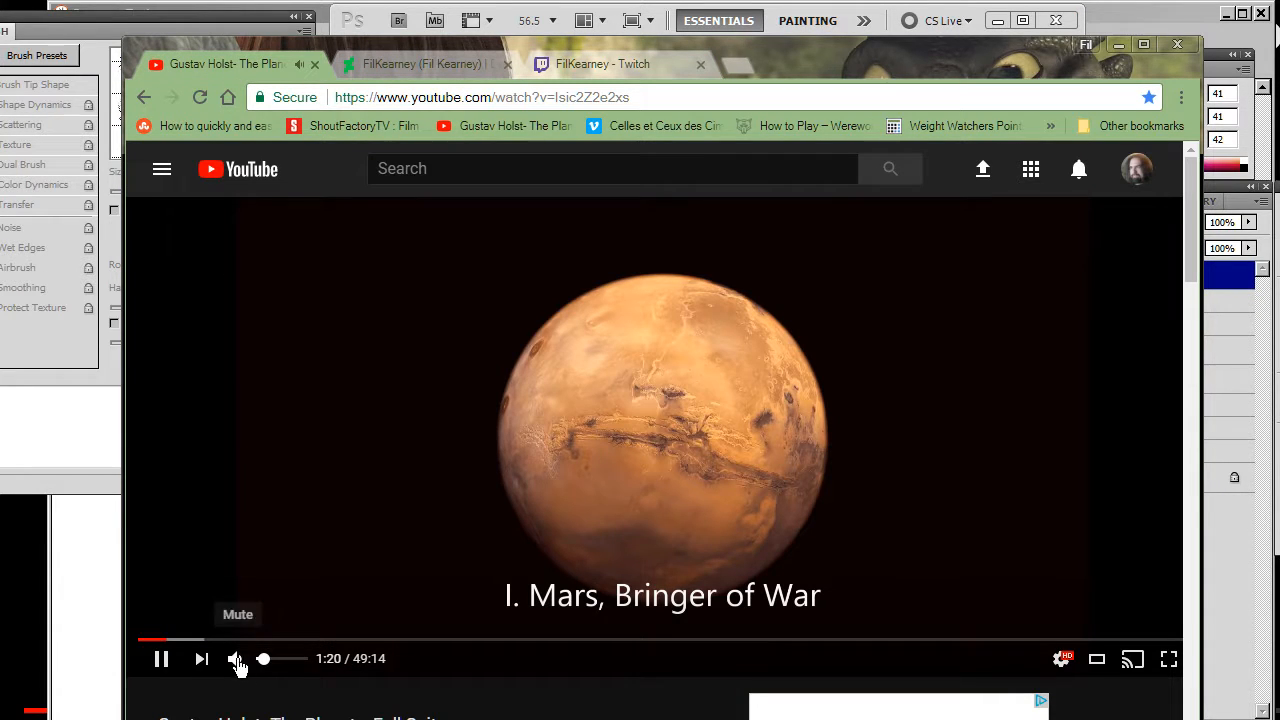
mouse_move(243, 660)
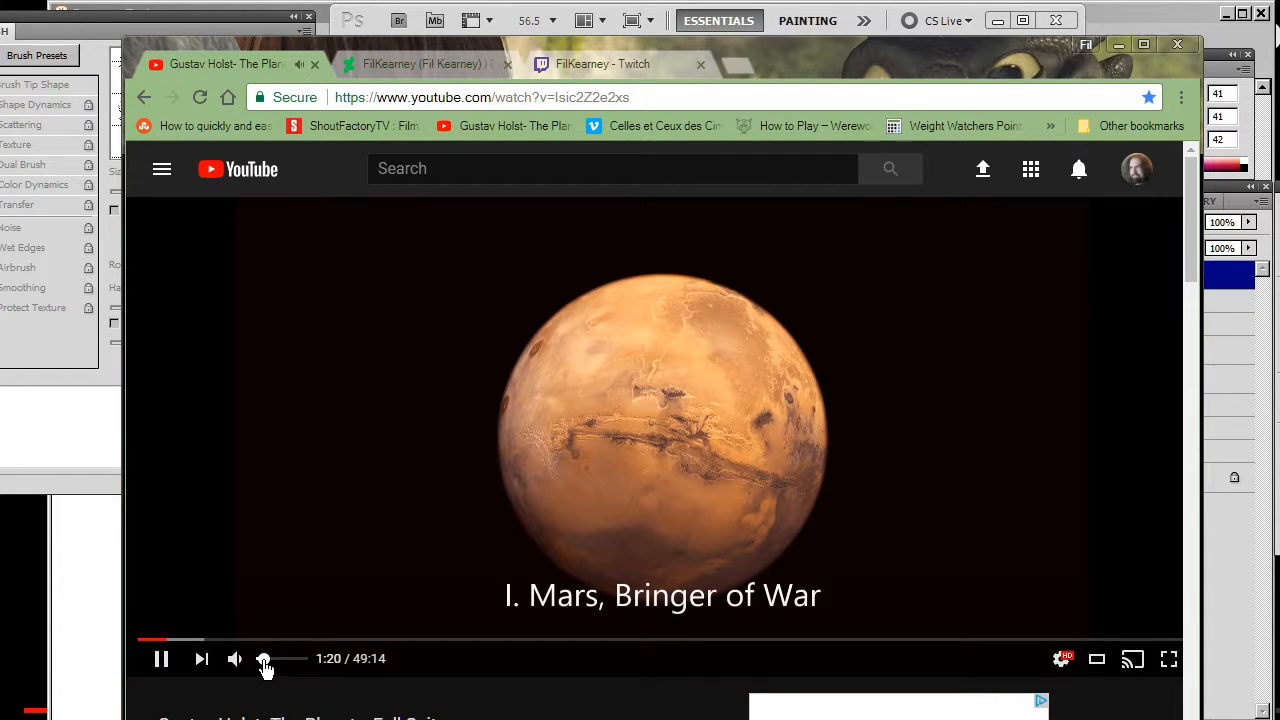
click(588, 66)
Switch to OBS, lower the Desktop Audio level in the mixer and return to Photoshop.
key(alt+Tab)
key(alt+Tab)
key(alt+Tab)
key(alt+Tab)
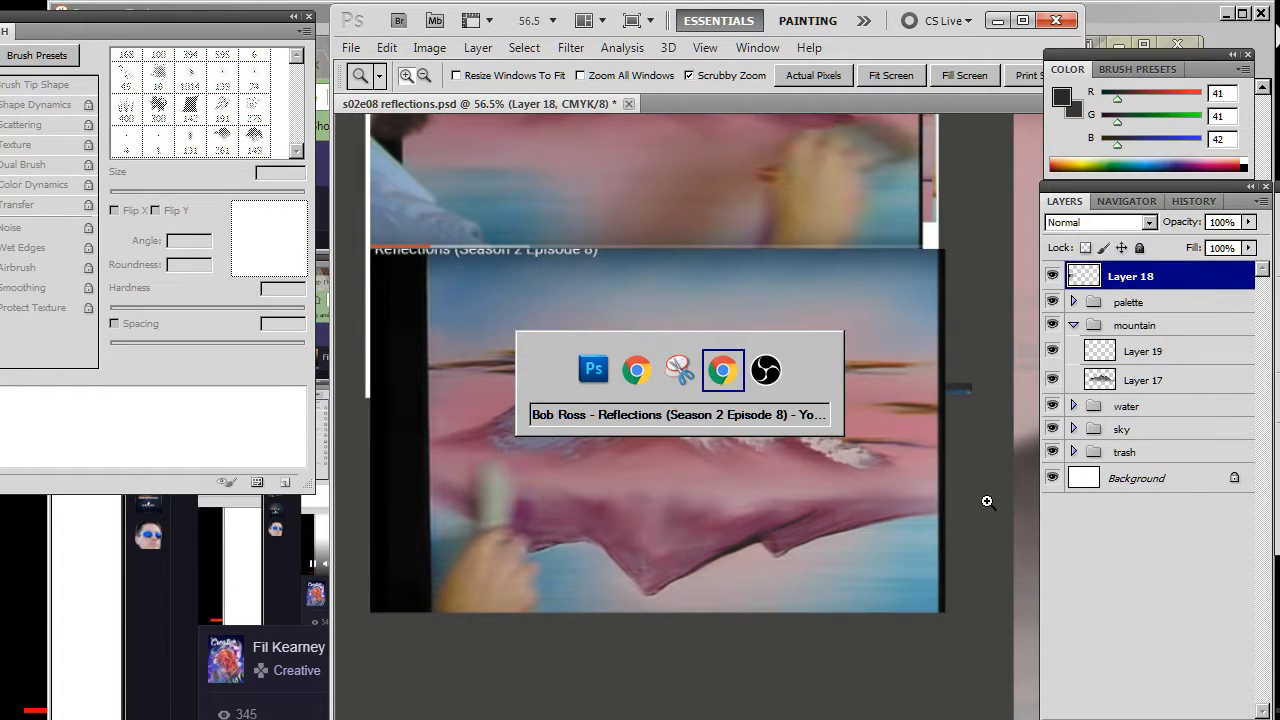
key(alt+Tab)
key(alt+Tab)
key(alt+Tab)
key(alt+Tab)
key(alt+Tab)
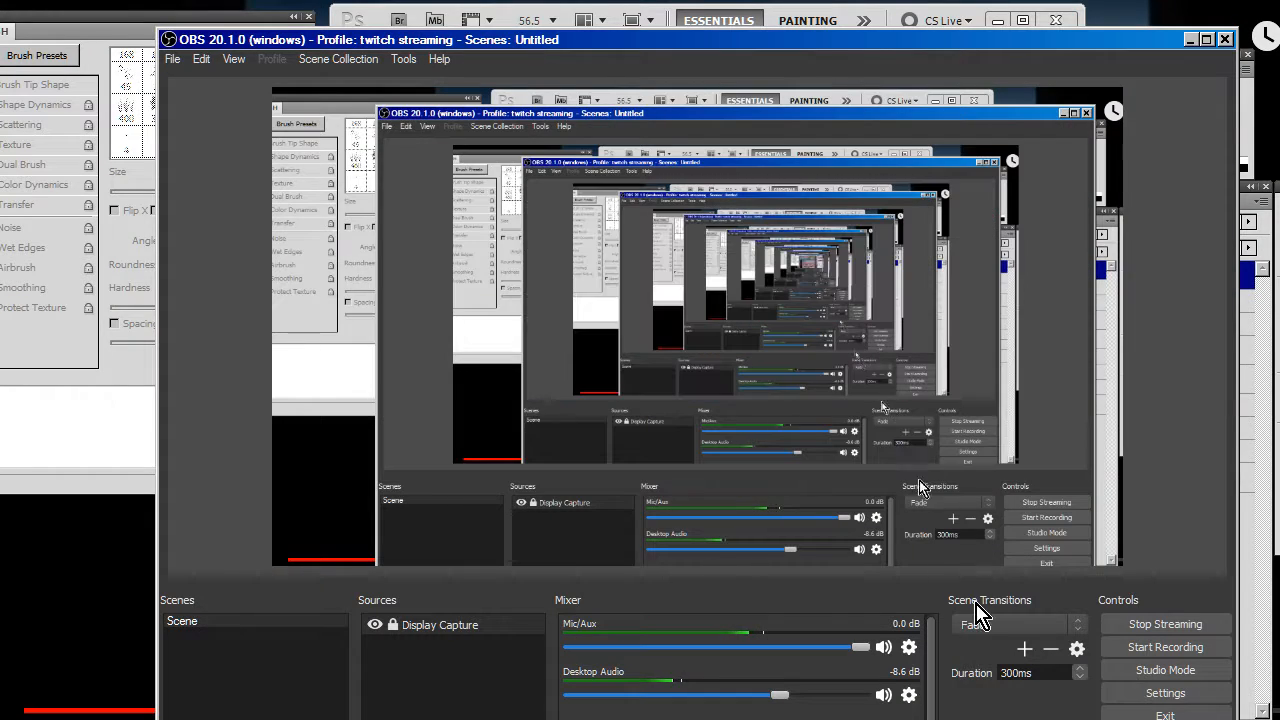
drag(780, 695, 749, 697)
key(alt+Tab)
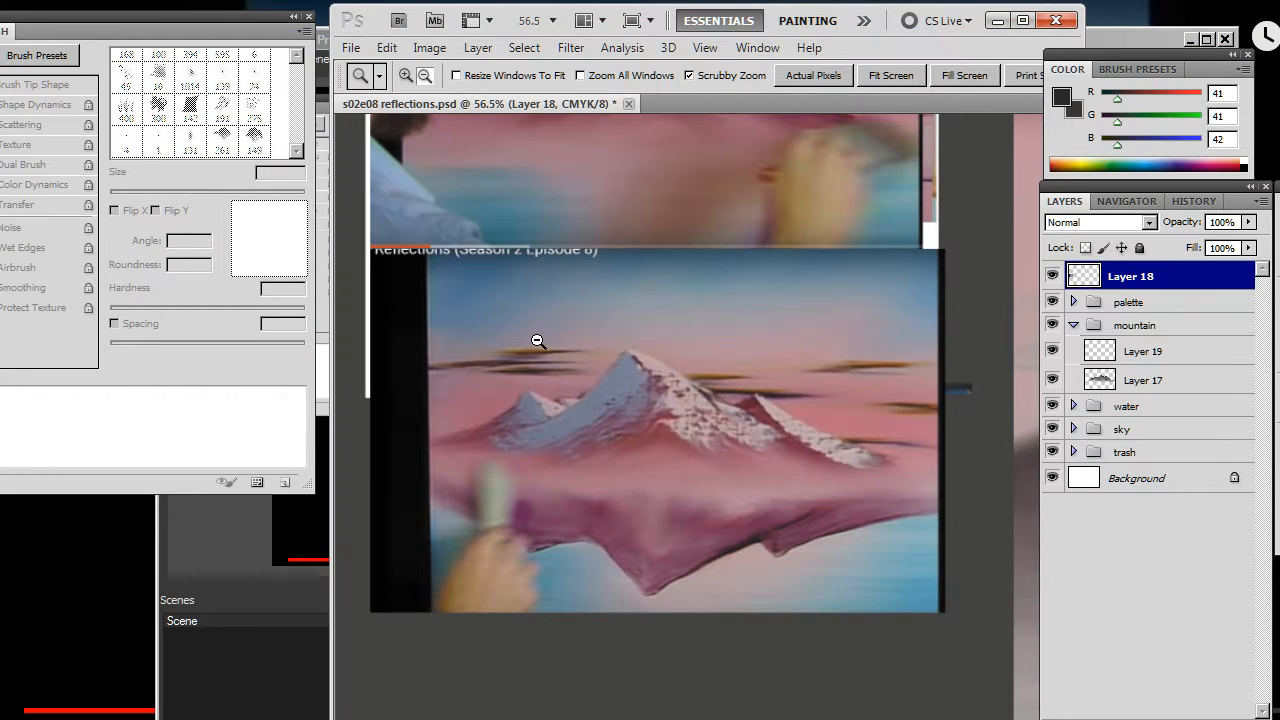
Sample the reference mountain's snow and blue-grey shadow as painting colours, keeping the light tone RGB 182, 178, 188 as foreground.
drag(704, 422, 730, 420)
key(b)
alt+click(674, 310)
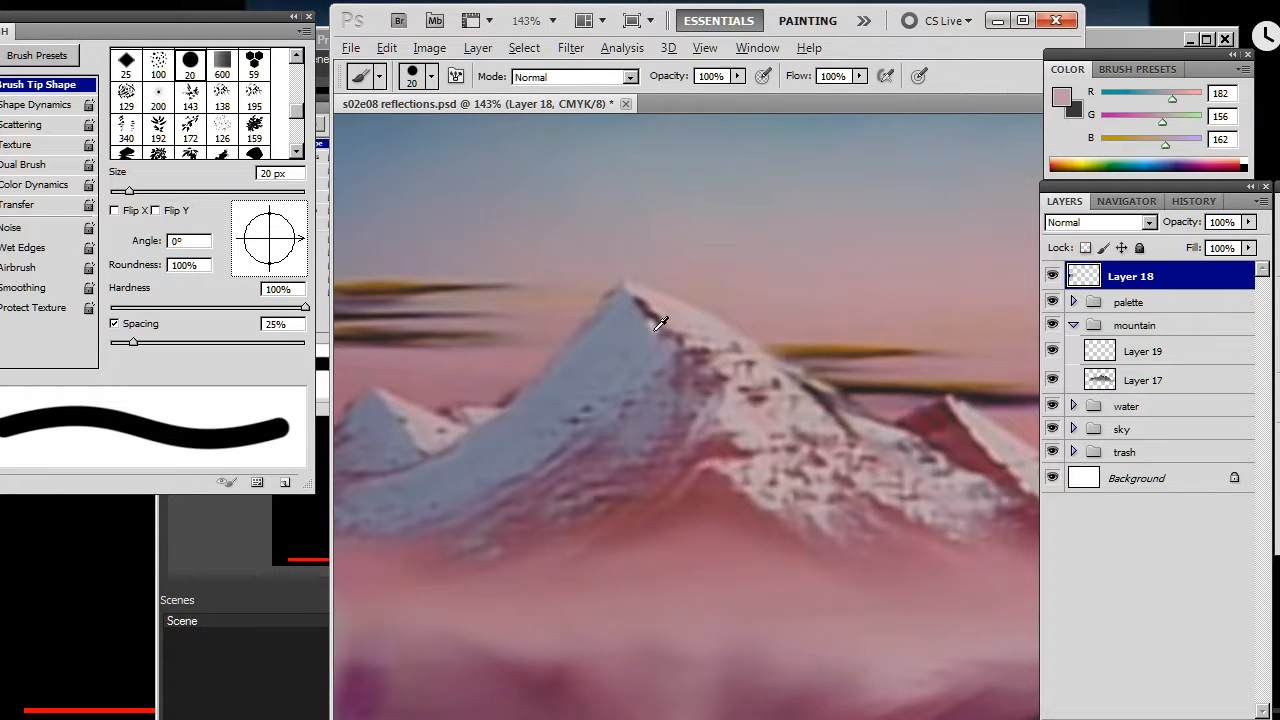
alt+click(650, 335)
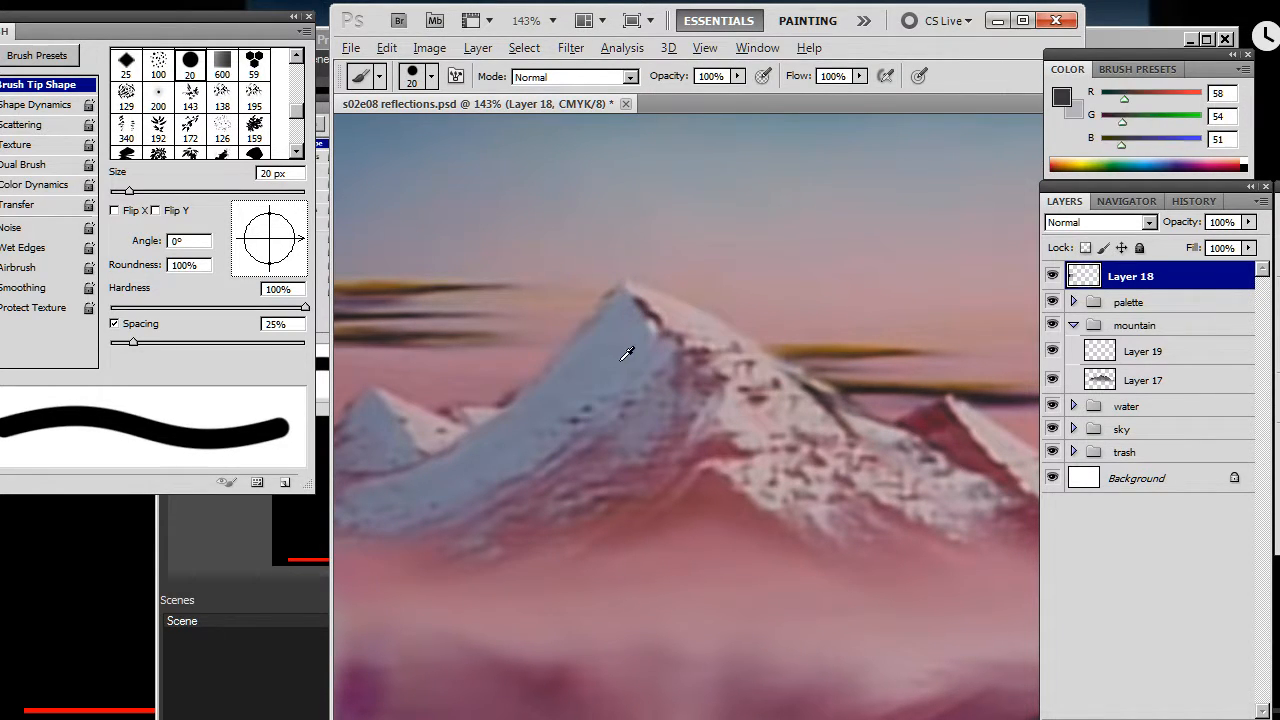
alt+click(556, 392)
key(x)
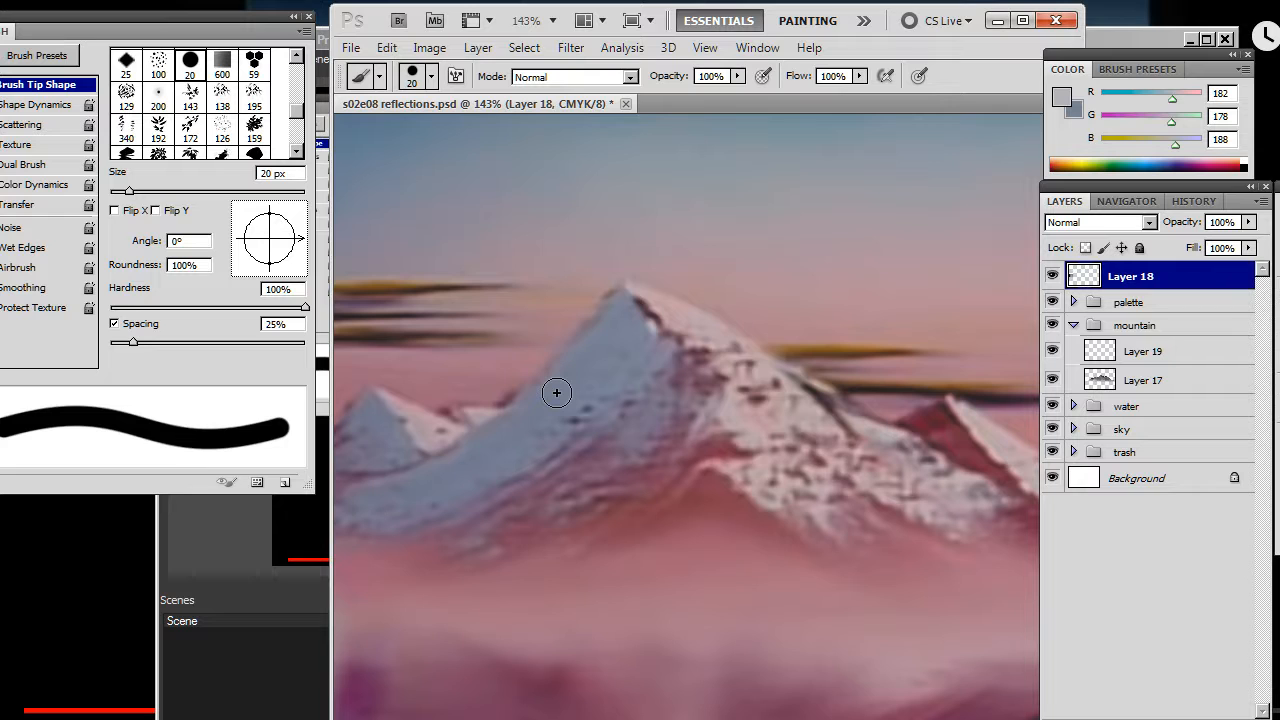
Compare the whole dark mountain painting with the reference snapshot in the Snipping Tool and return to the main peaks in Photoshop.
drag(881, 467, 773, 479)
drag(865, 432, 795, 415)
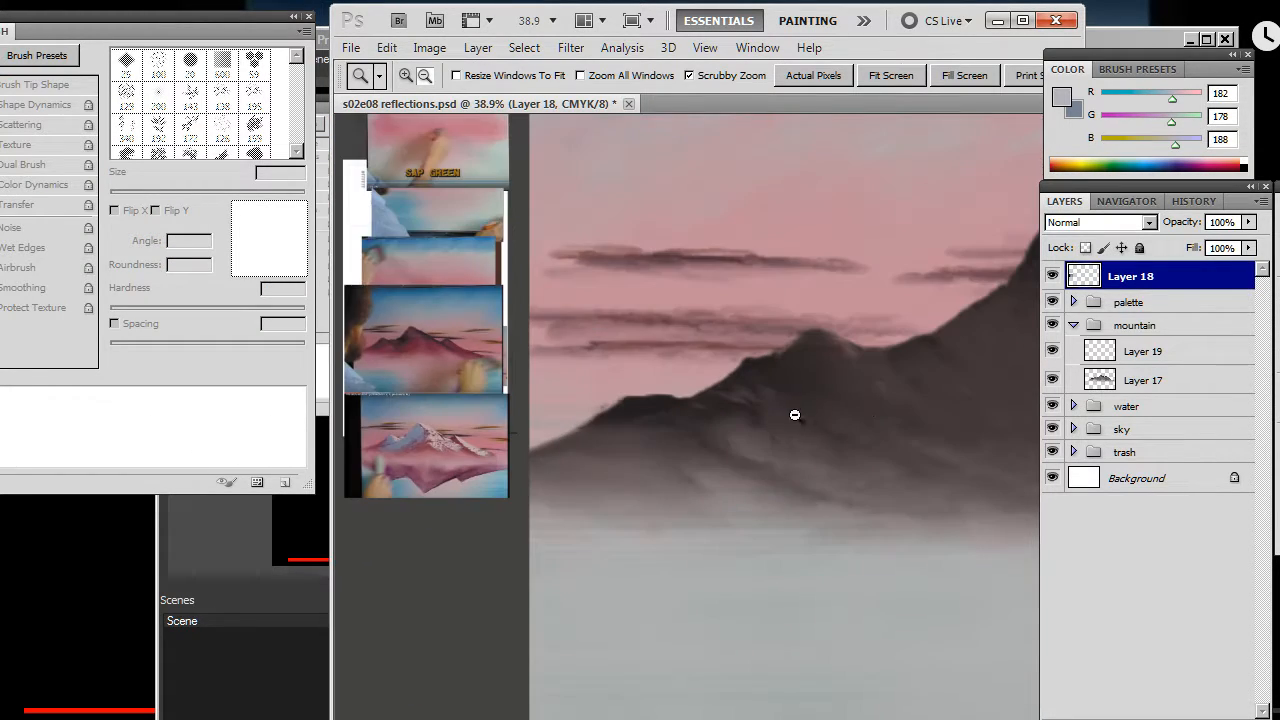
drag(890, 415, 660, 446)
drag(831, 447, 767, 431)
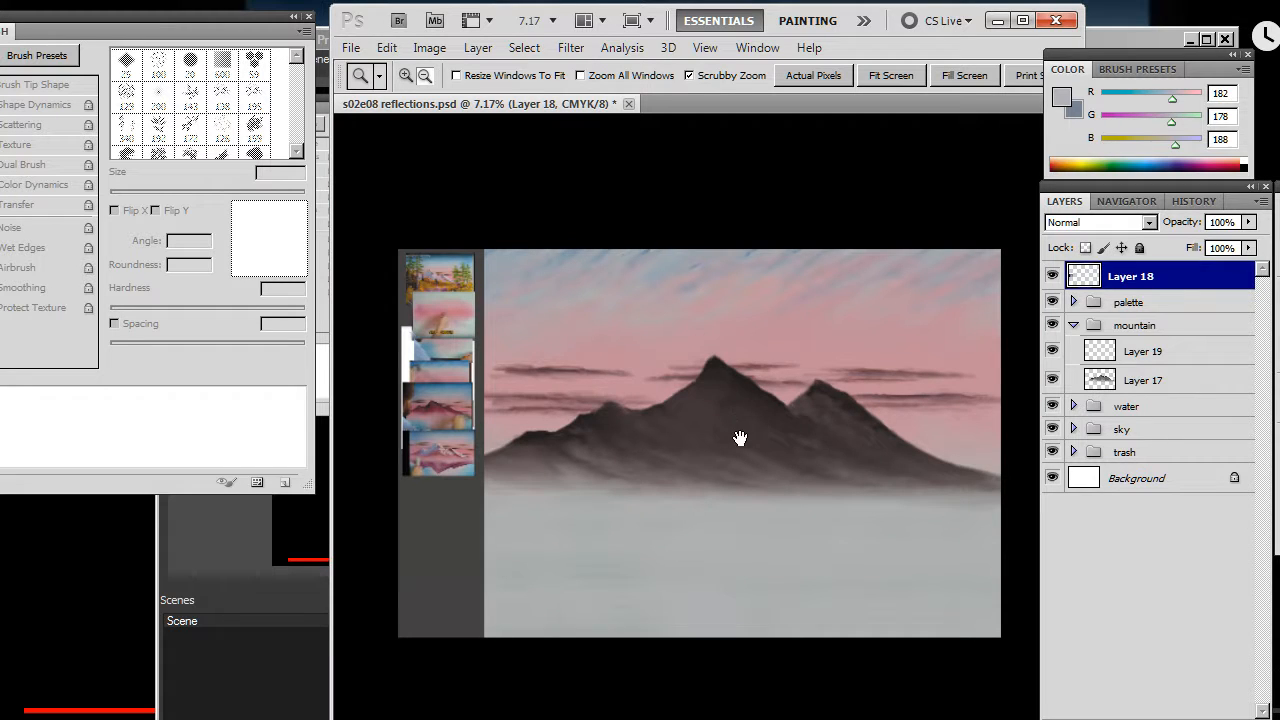
key(alt+Tab)
key(alt+Tab)
key(alt+Tab)
key(alt+Tab)
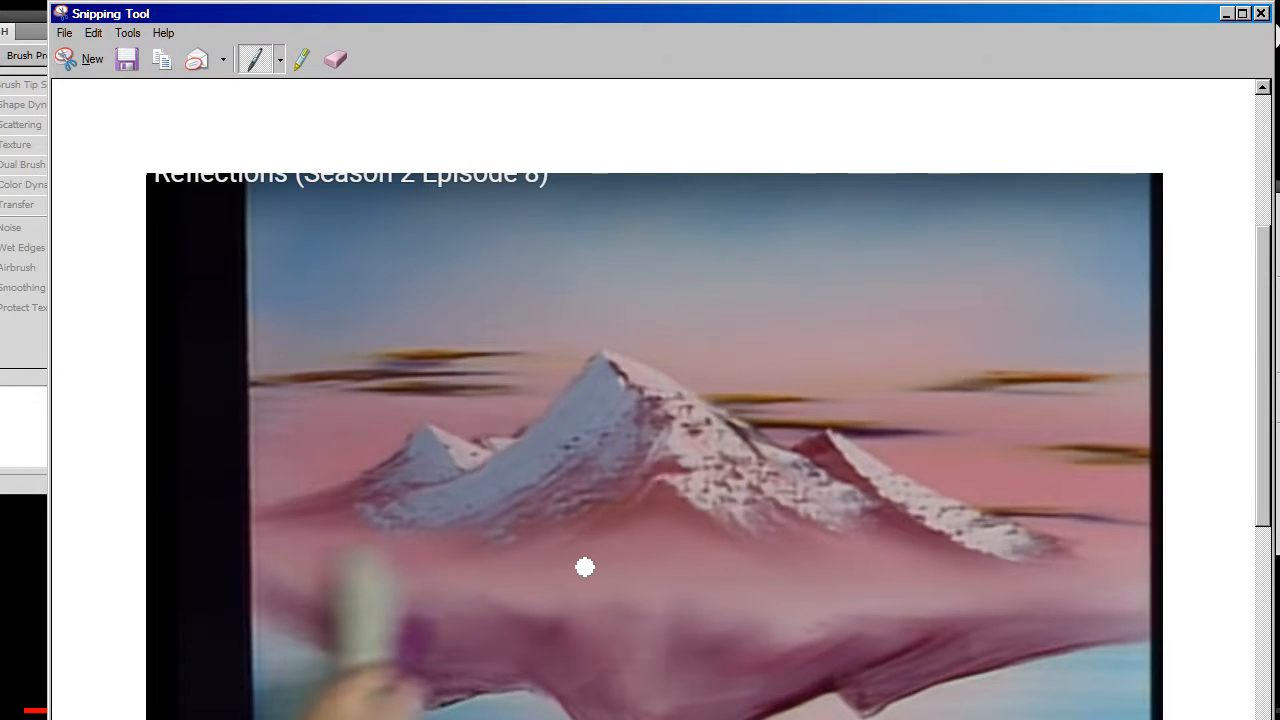
key(alt+Tab)
click(786, 410)
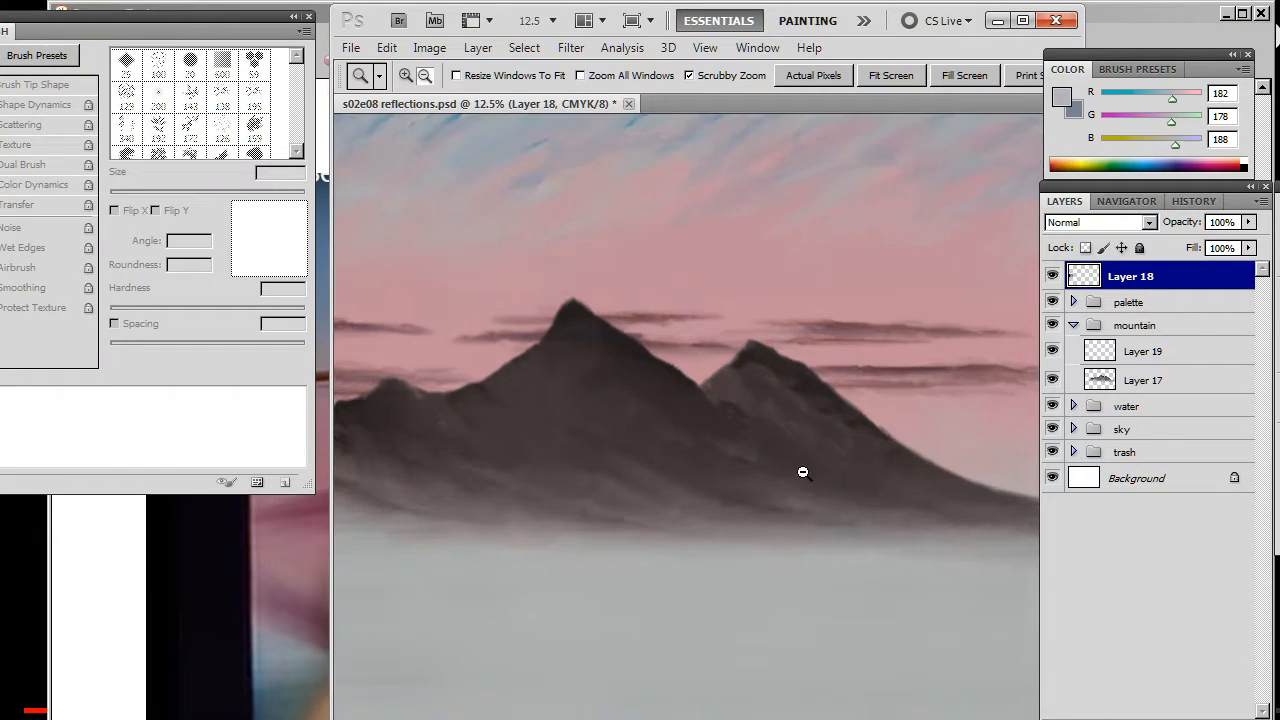
Set up the brush with the 535 px textured tip, a 142° angle, a 300 px size and spacing turned off.
key(b)
right_click(663, 371)
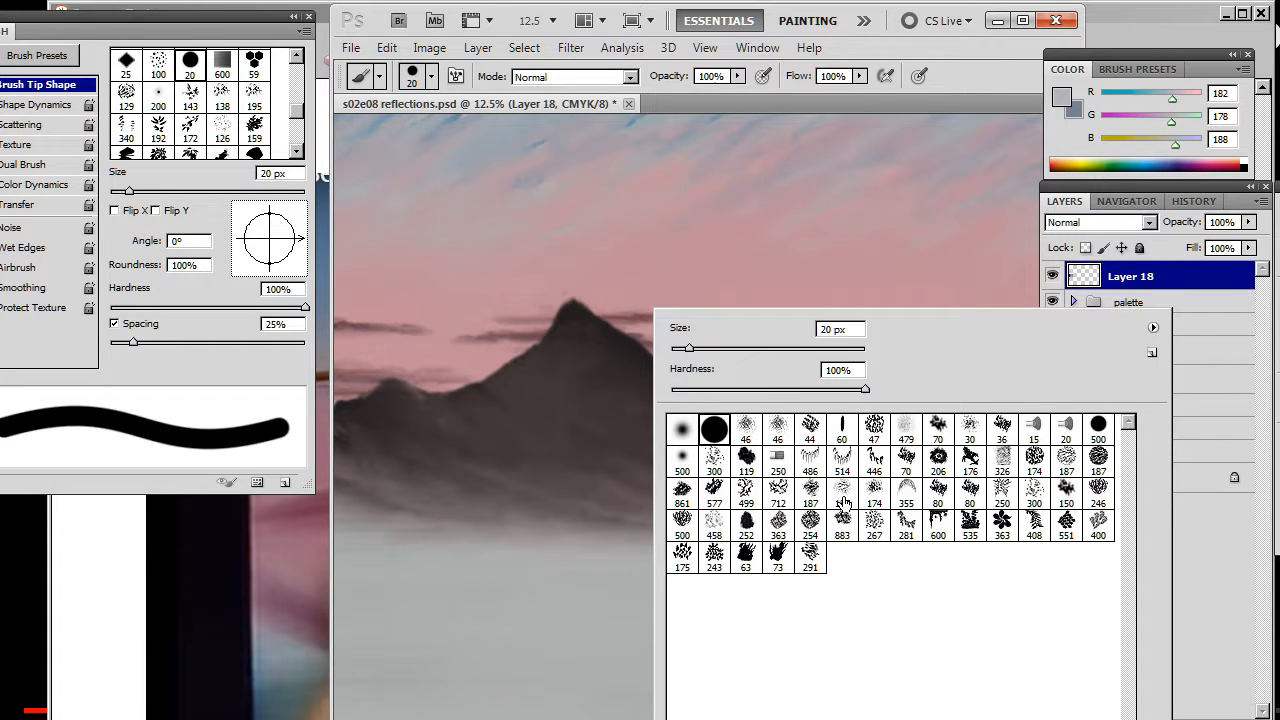
click(970, 524)
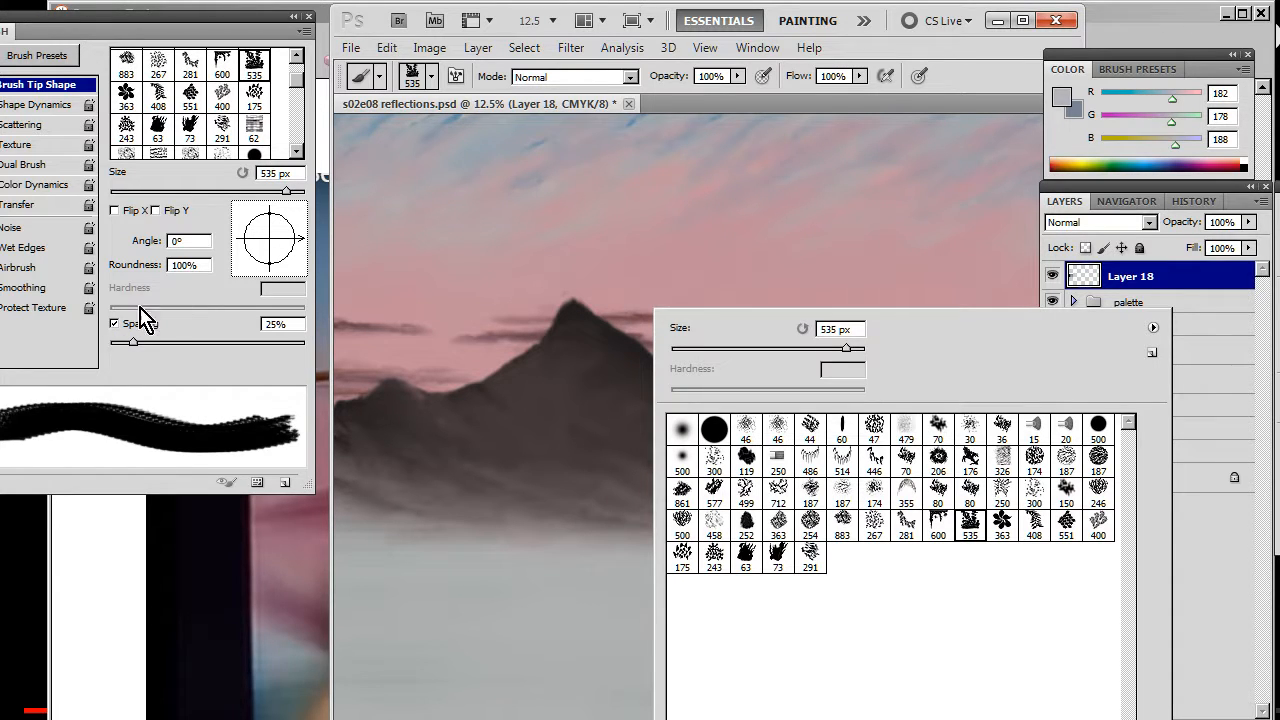
mouse_move(303, 243)
mouse_down()
mouse_move(306, 226)
mouse_move(266, 214)
mouse_move(246, 229)
mouse_up()
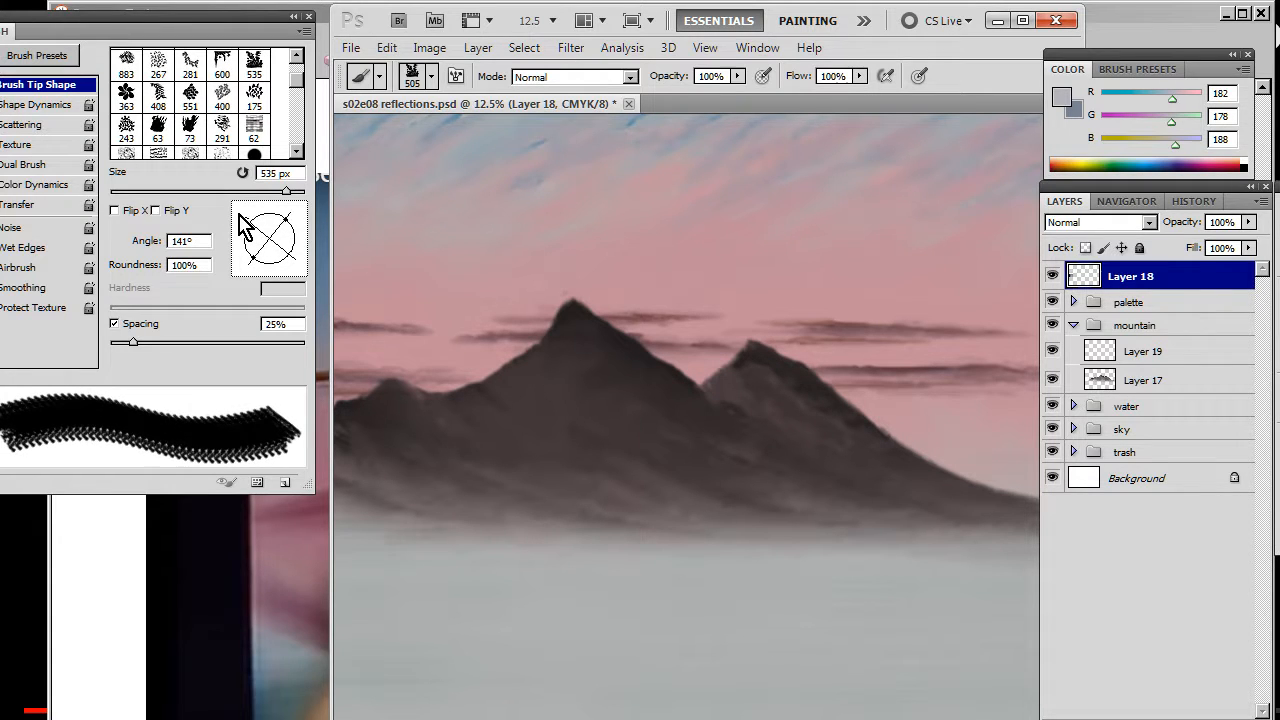
click(114, 323)
key(z)
key(b)
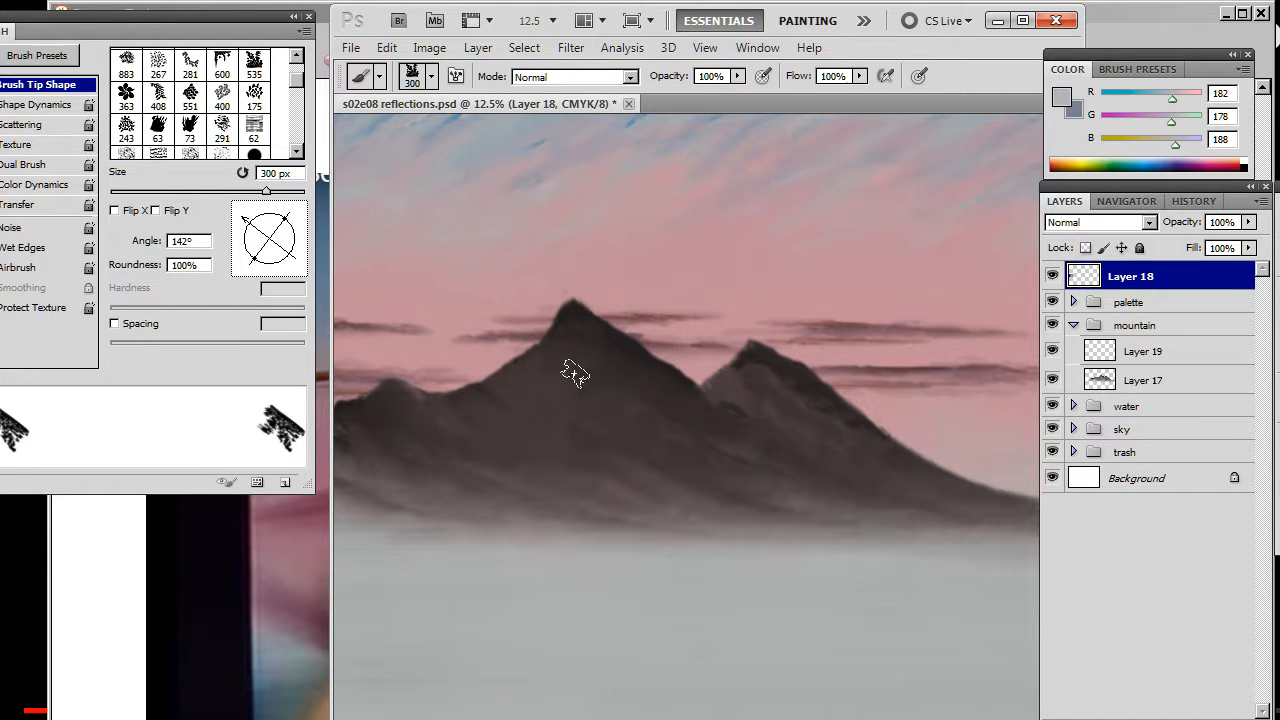
Paint light snow down the right-facing edges of the main and right peaks, setting the brush angle to 135° for the lower ridge.
drag(578, 310, 640, 357)
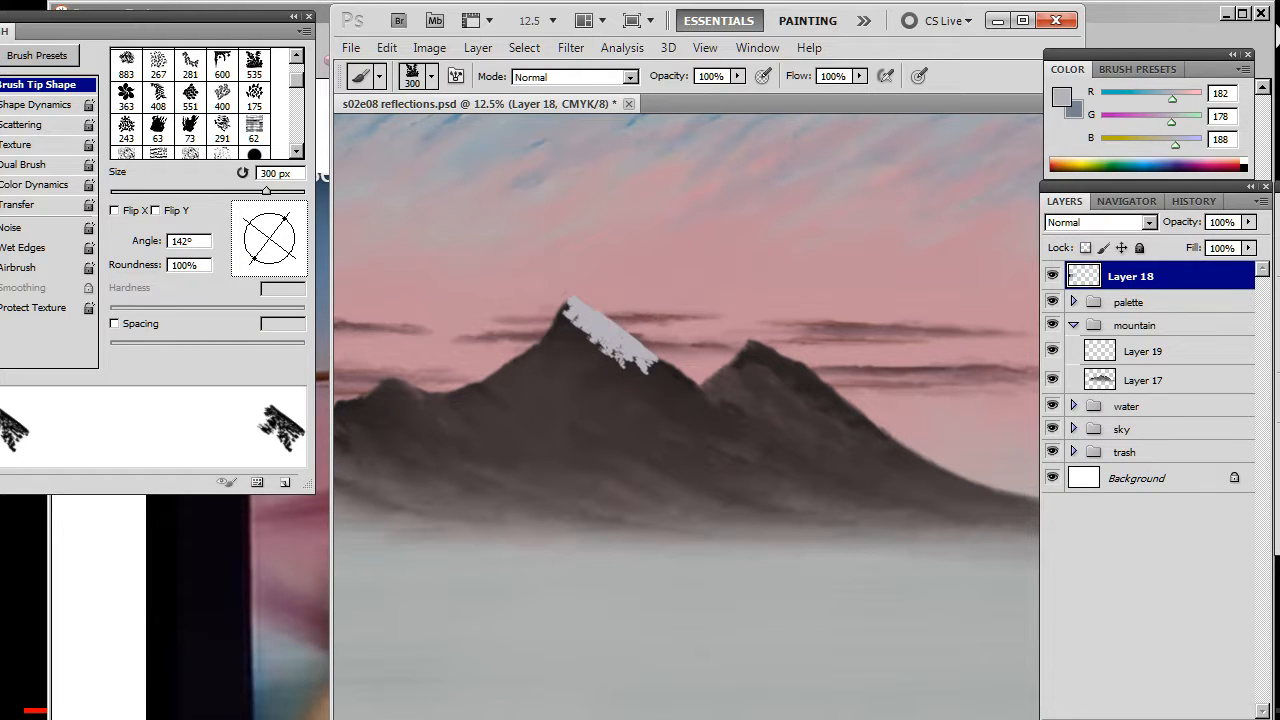
mouse_move(662, 374)
mouse_down()
mouse_move(688, 401)
mouse_move(675, 413)
mouse_move(702, 405)
mouse_move(748, 444)
mouse_up()
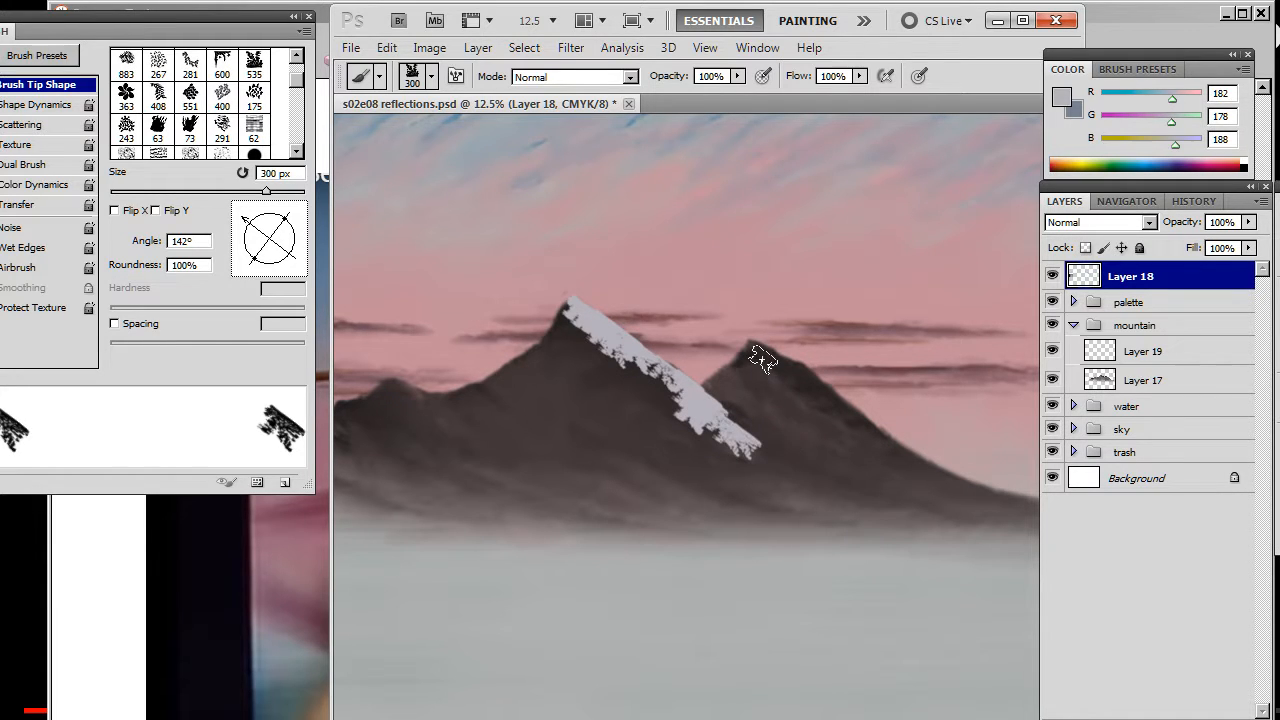
drag(760, 353, 799, 377)
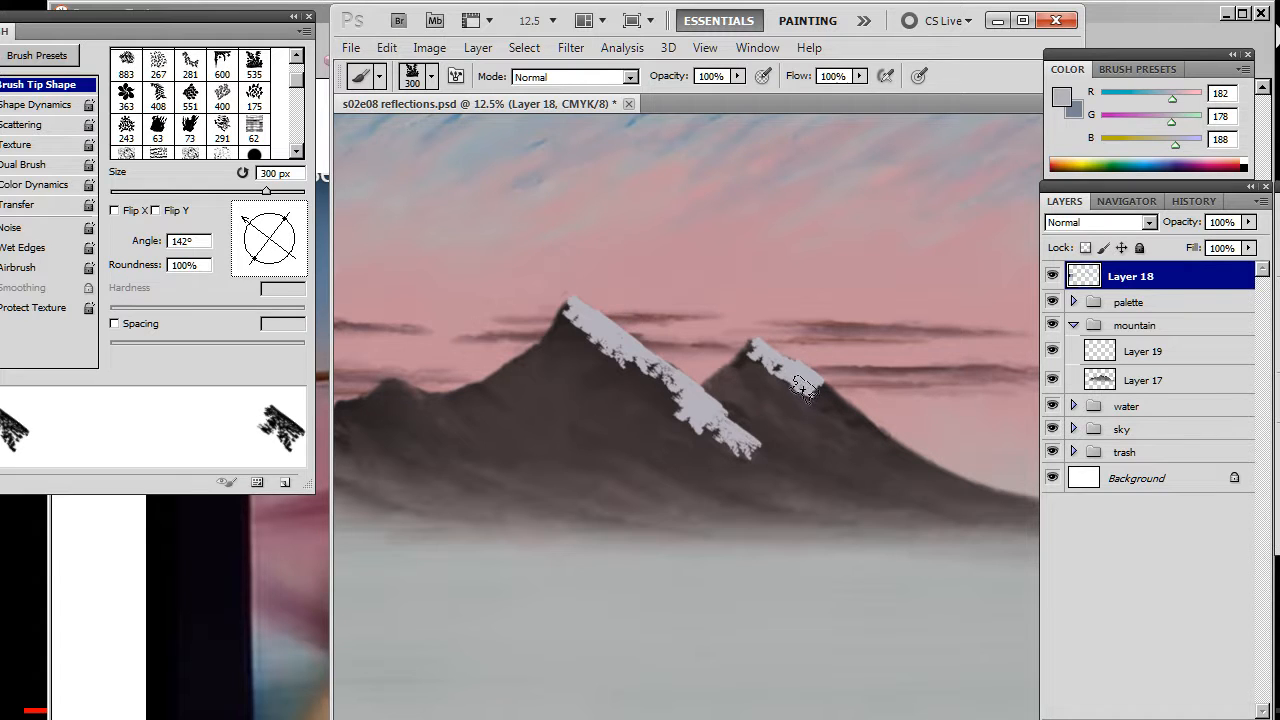
drag(244, 218, 251, 217)
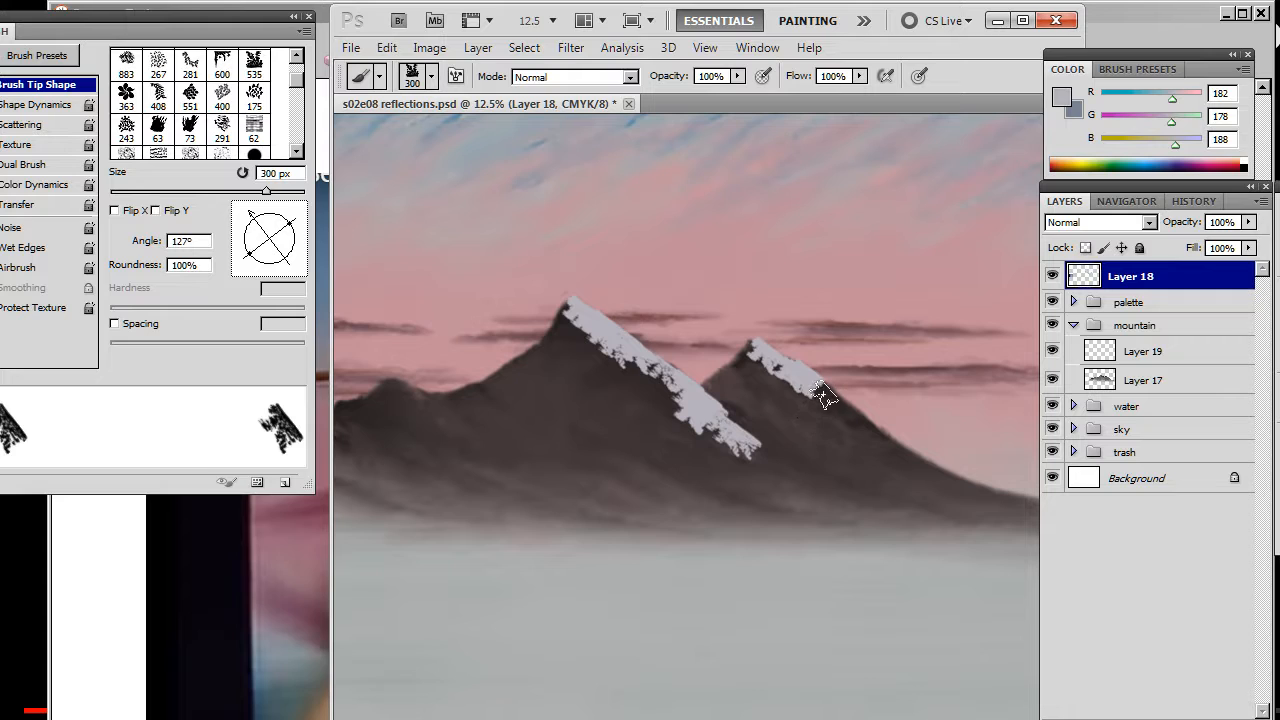
drag(251, 226, 247, 222)
drag(824, 394, 884, 451)
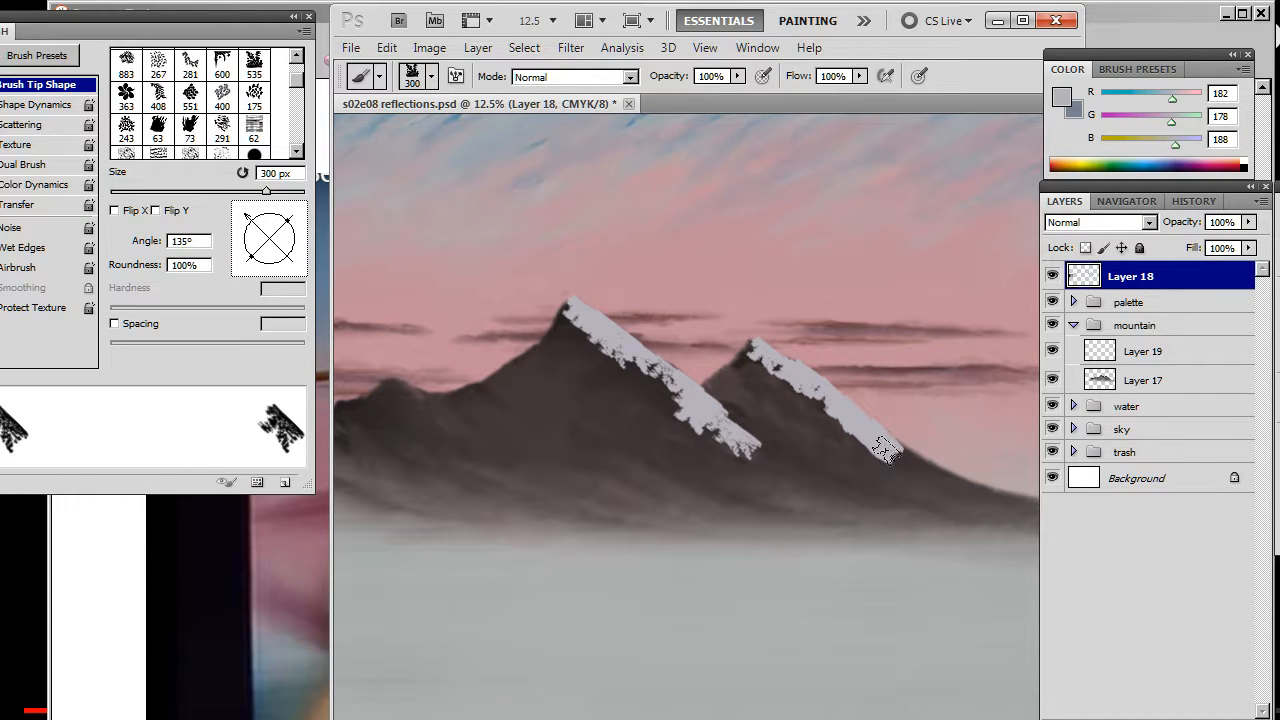
Extend the right peak's snow down its slope to the mountain's foot with the brush angle set to 150°.
key(e)
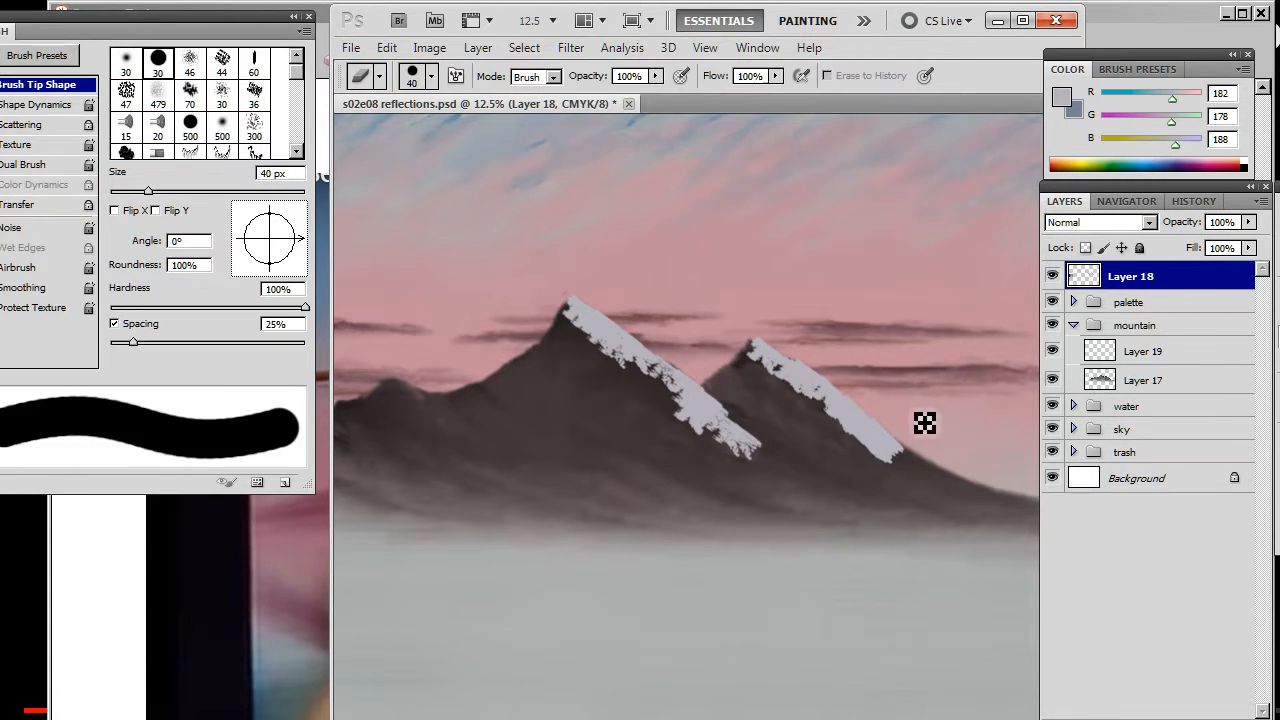
drag(885, 425, 912, 450)
key(b)
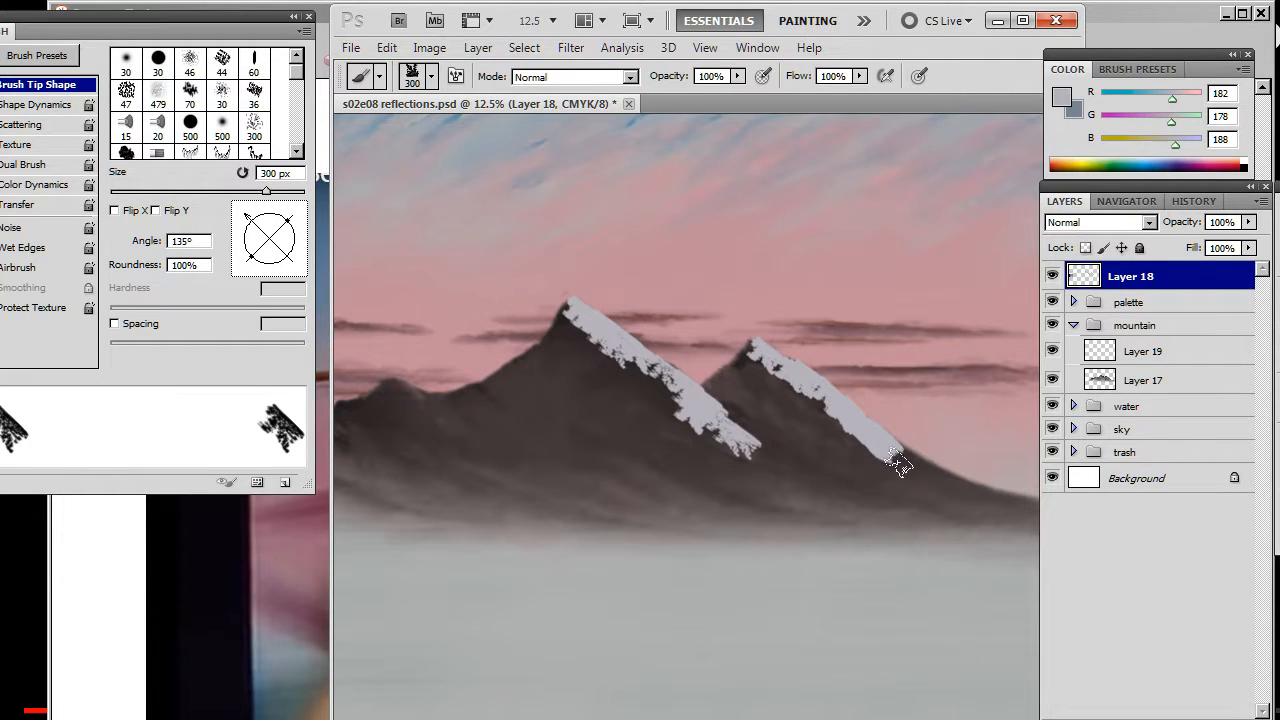
drag(269, 233, 239, 221)
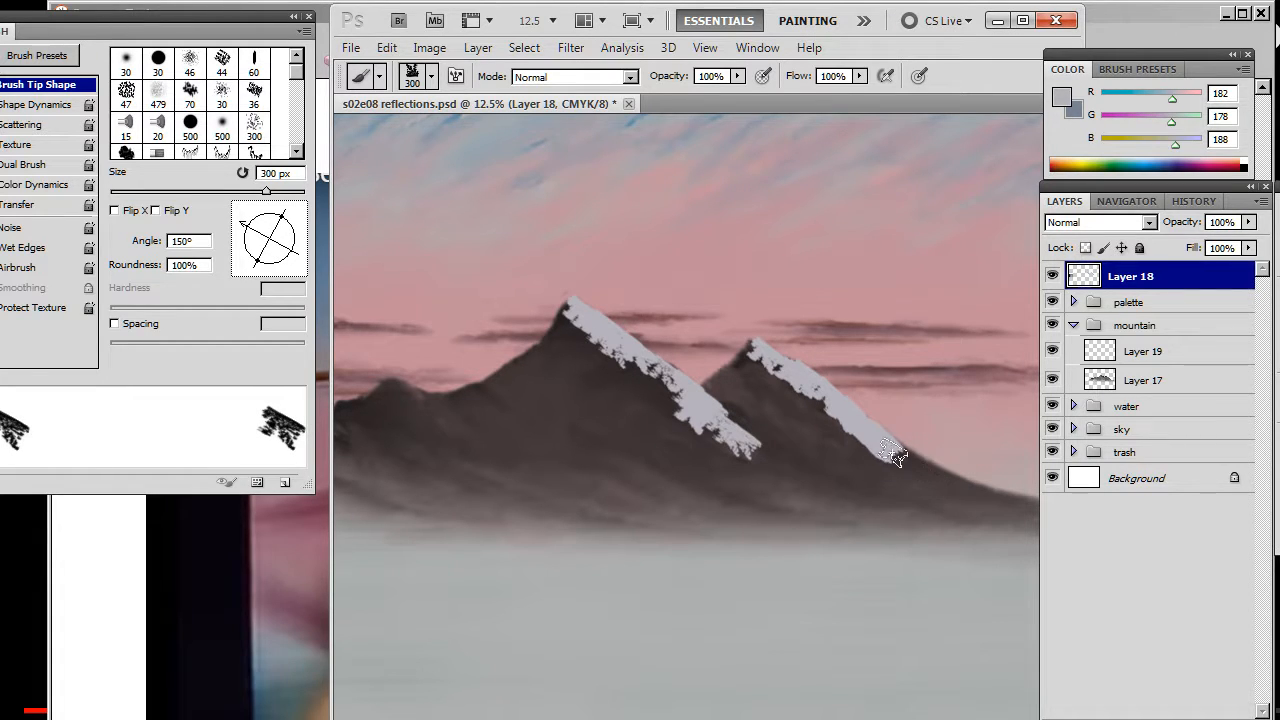
drag(895, 457, 910, 464)
mouse_move(942, 480)
mouse_down()
mouse_move(920, 466)
mouse_move(980, 506)
mouse_up()
Paint snow on the left peak's right-facing edge and in broad patches across the main peak's lower slopes.
drag(395, 386, 453, 431)
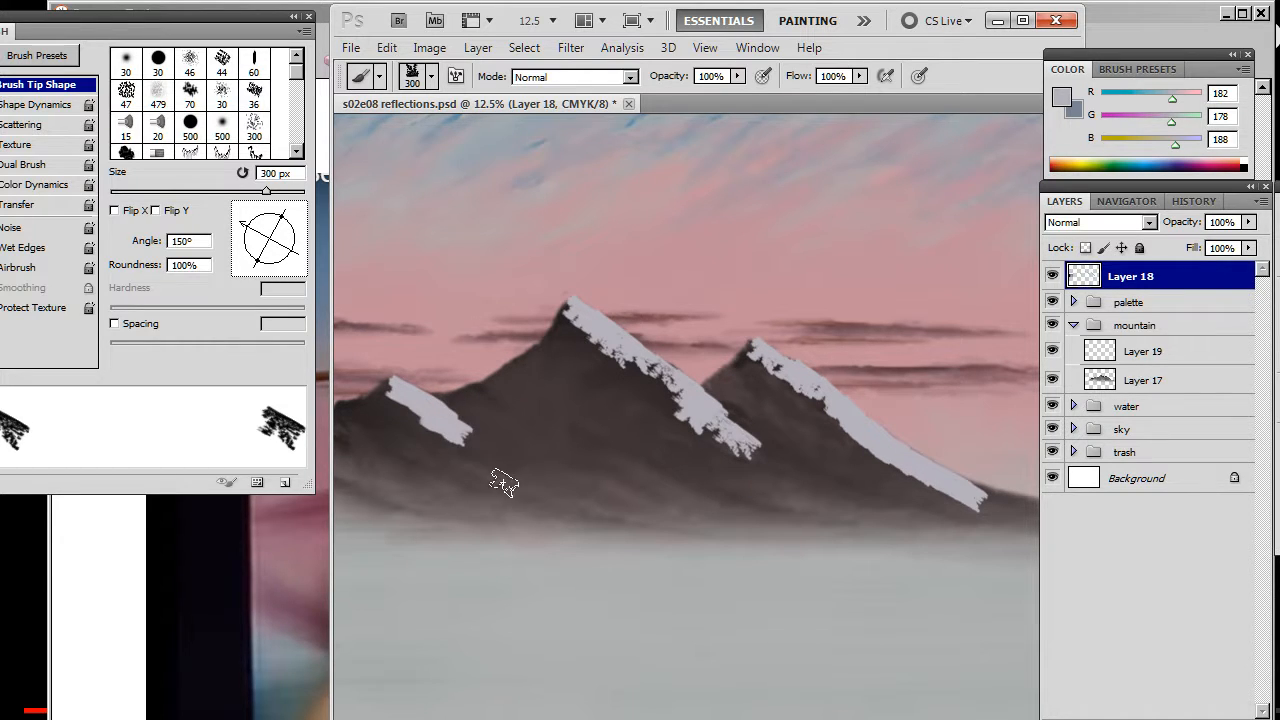
mouse_move(592, 469)
mouse_down()
mouse_move(690, 453)
mouse_move(640, 457)
mouse_move(772, 502)
mouse_up()
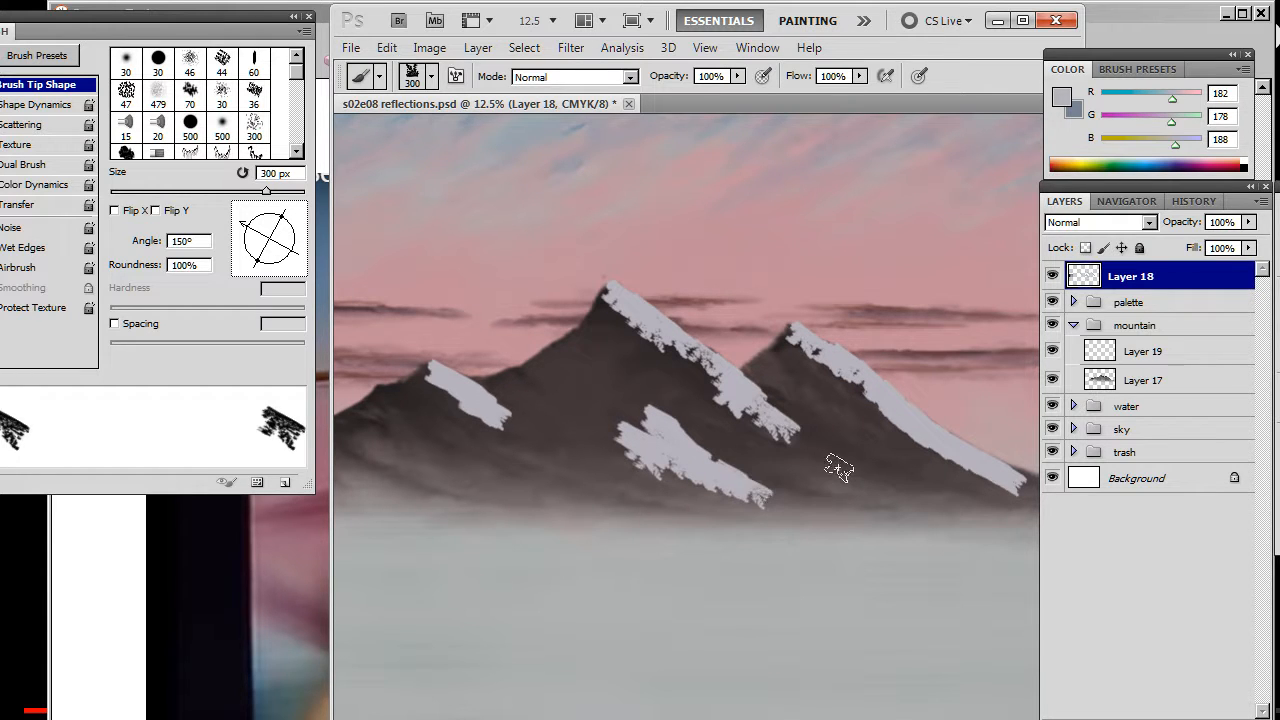
mouse_move(746, 423)
mouse_down()
mouse_move(778, 448)
mouse_move(732, 436)
mouse_move(793, 477)
mouse_move(805, 466)
mouse_move(825, 497)
mouse_up()
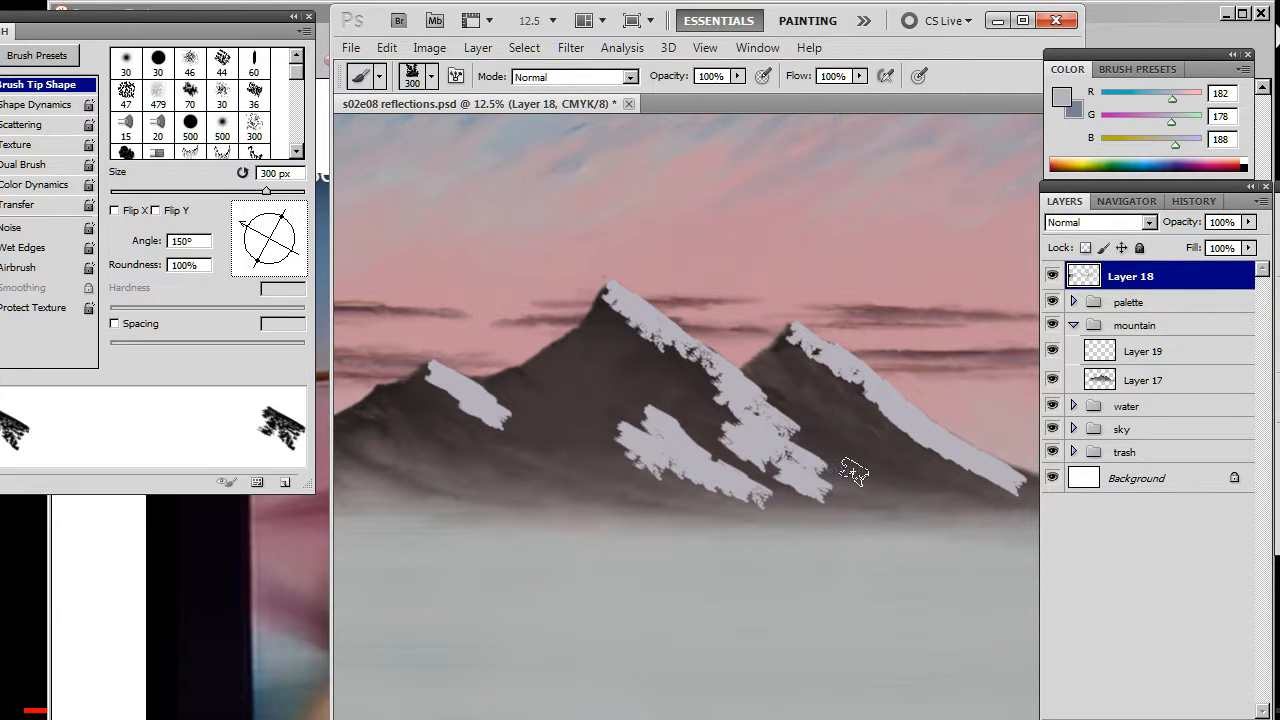
mouse_move(852, 472)
mouse_down()
mouse_move(792, 420)
mouse_move(855, 454)
mouse_move(843, 461)
mouse_move(897, 487)
mouse_up()
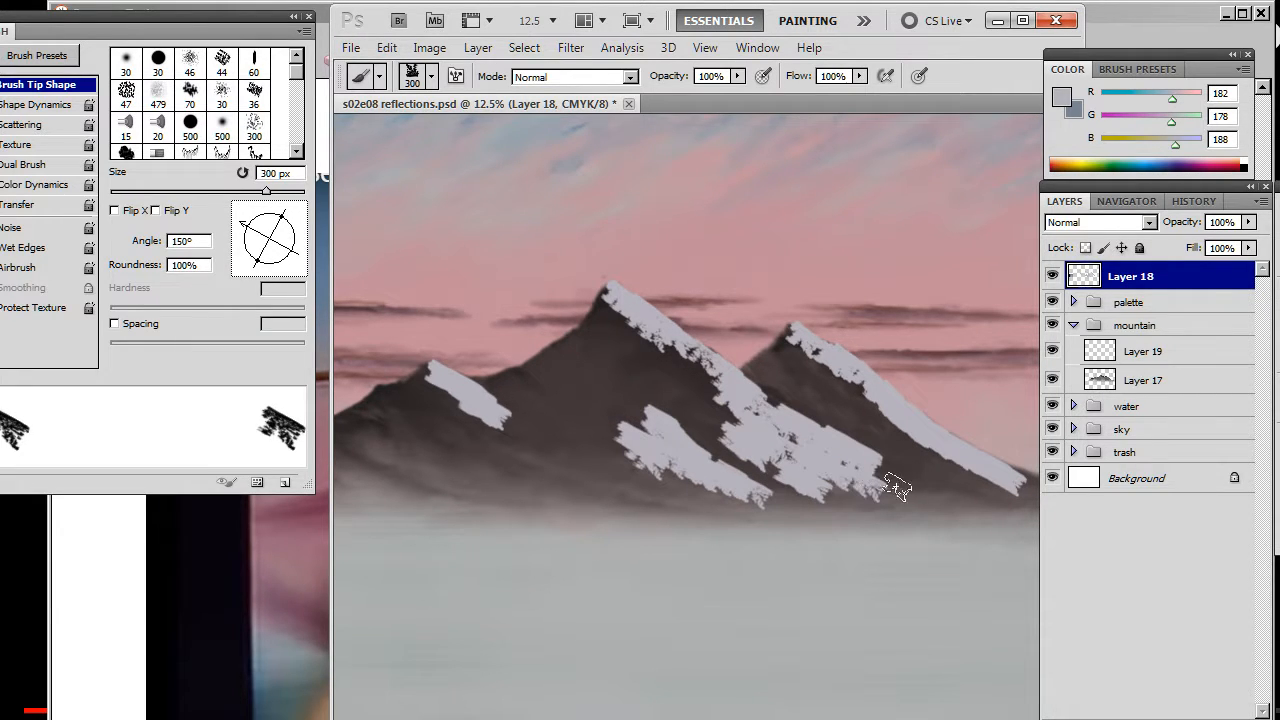
Continue the left peak's snow further down its slope and dab a small patch on the far-left ridge.
drag(508, 471, 556, 471)
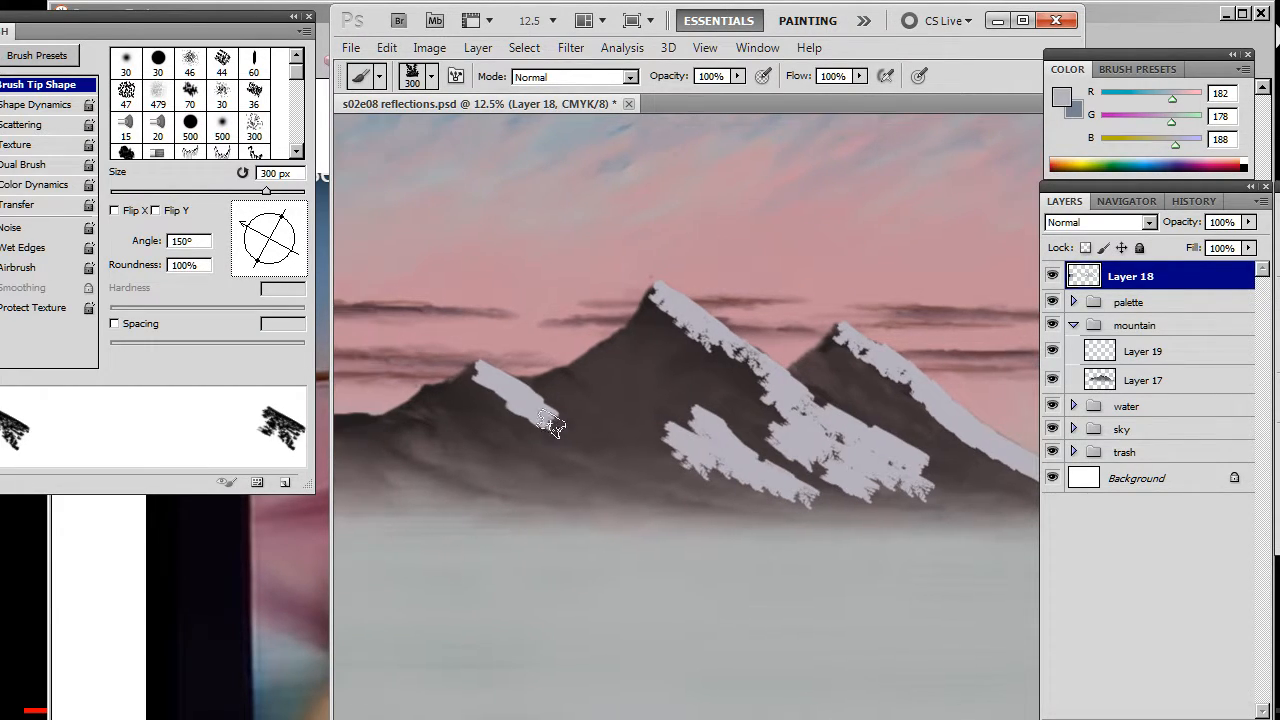
mouse_move(551, 425)
mouse_down()
mouse_move(603, 481)
mouse_move(573, 467)
mouse_move(563, 439)
mouse_move(580, 465)
mouse_move(541, 483)
mouse_up()
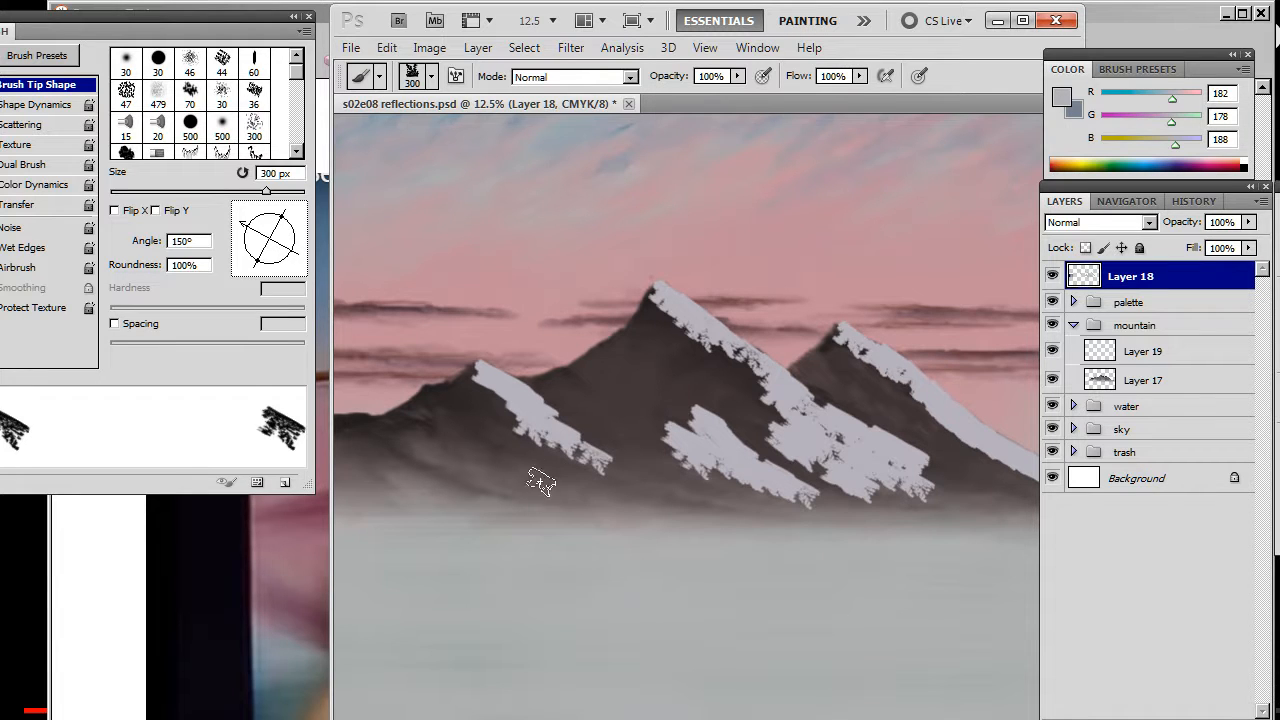
key(ctrl+z)
drag(428, 455, 498, 463)
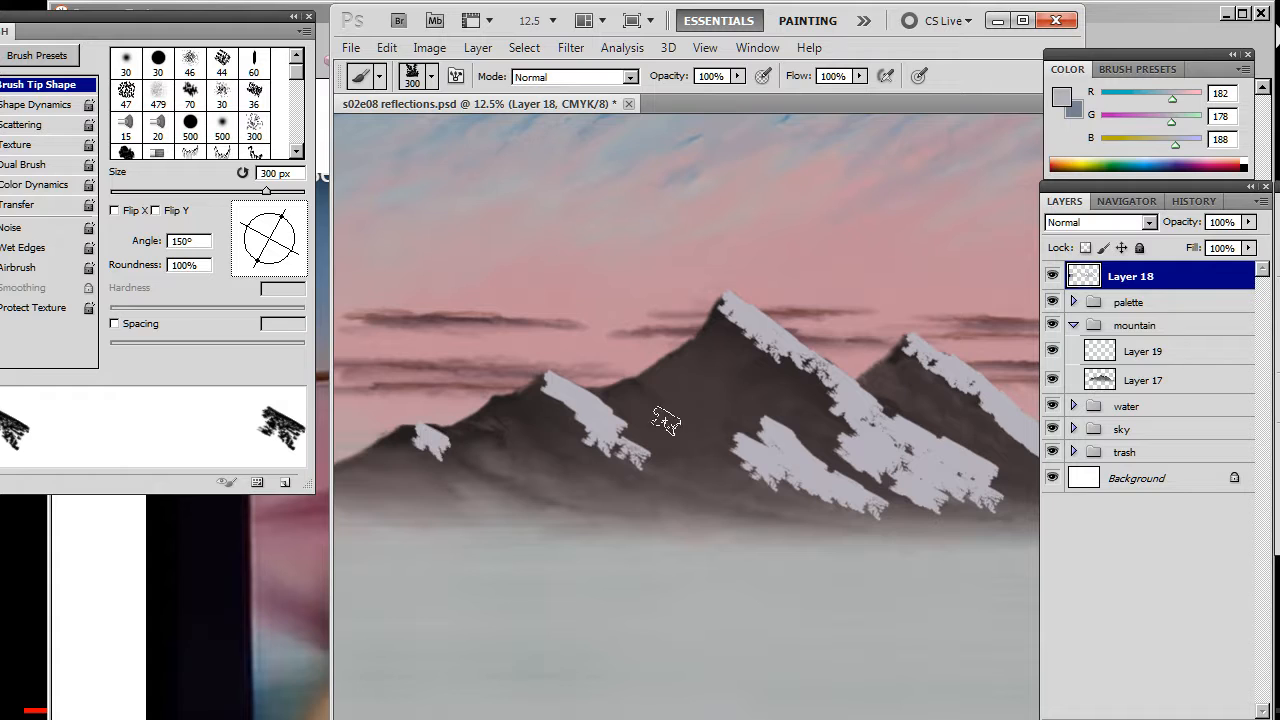
drag(734, 384, 634, 389)
Set up the eraser with the 600 px dripping textured tip, a -47° angle and a 175 px size.
key(e)
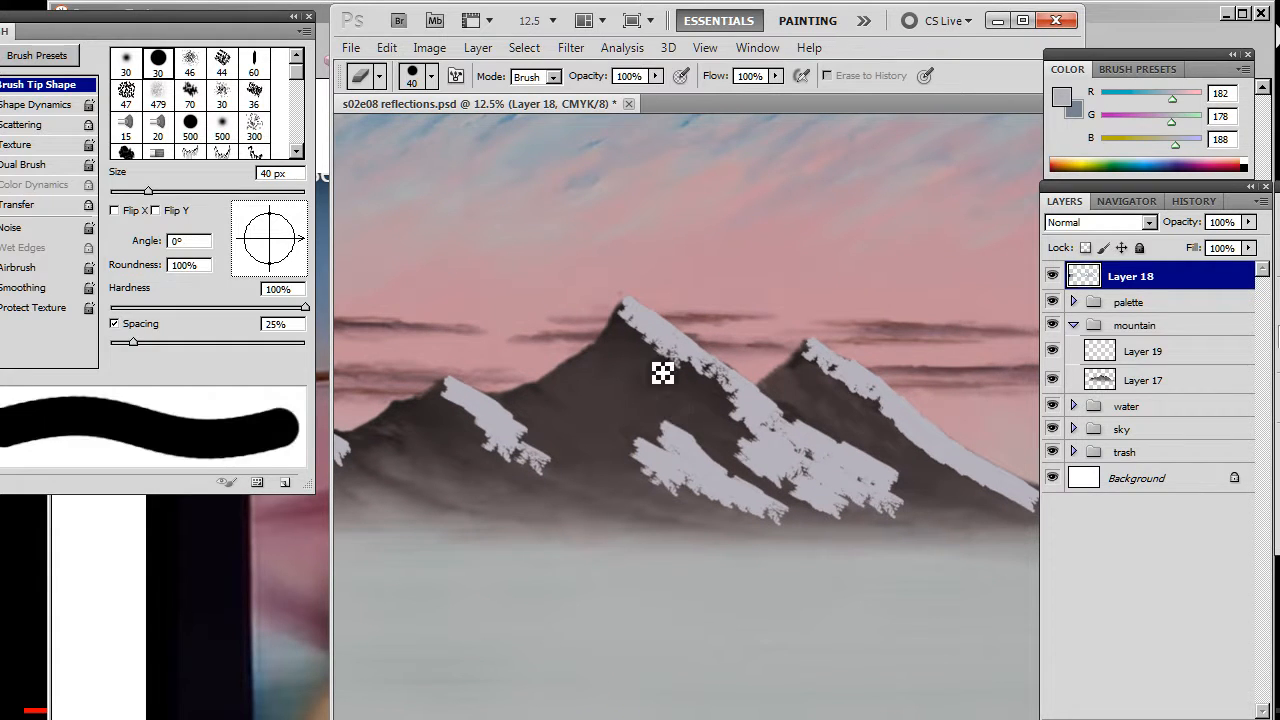
right_click(805, 515)
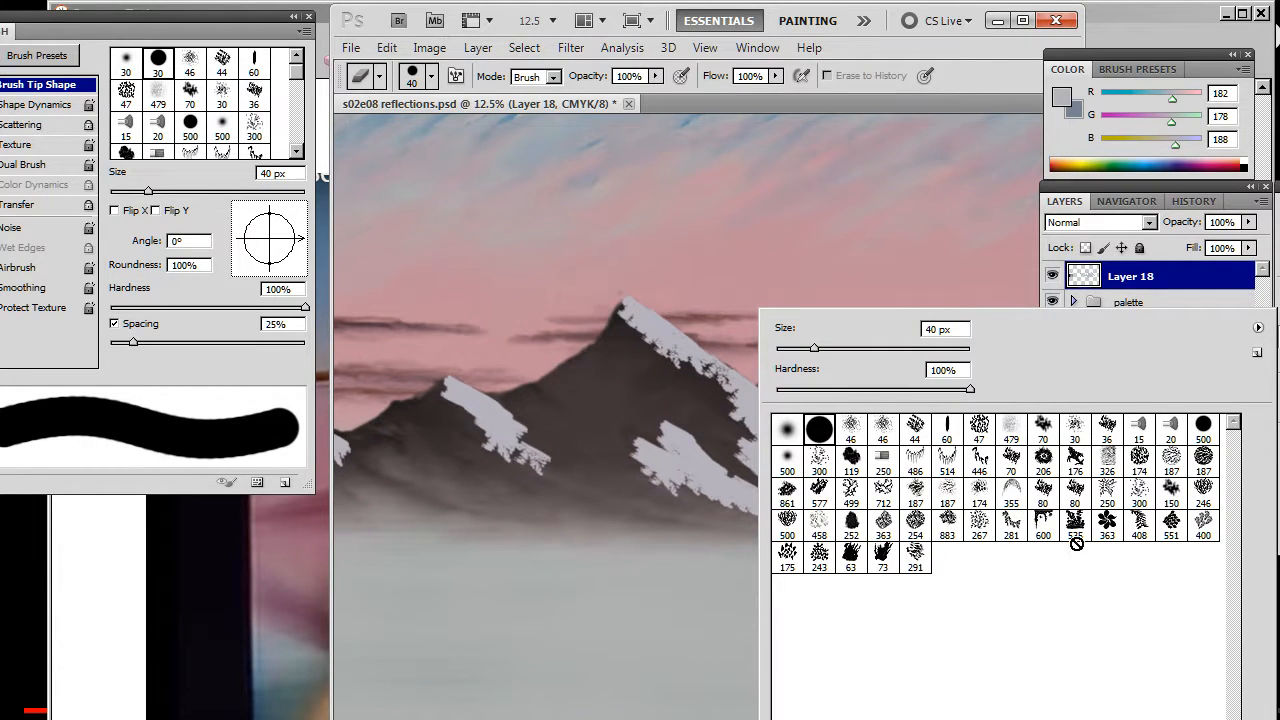
click(1043, 522)
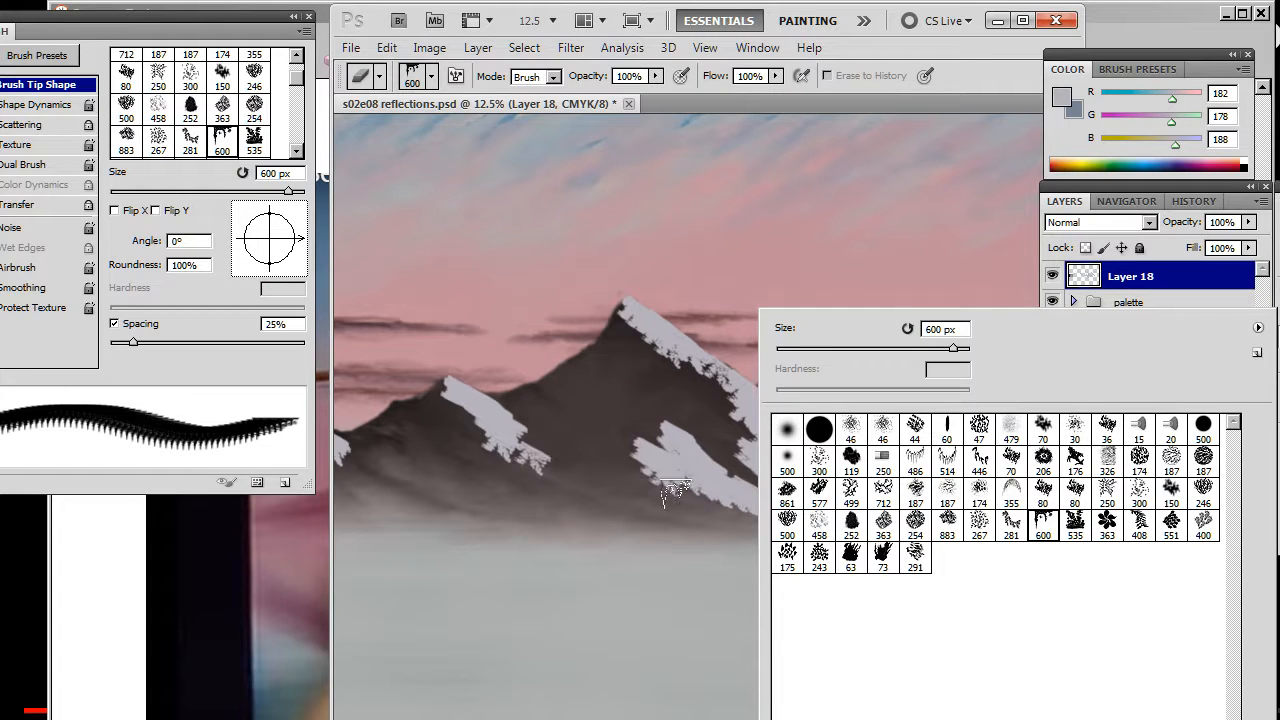
mouse_move(288, 252)
mouse_down()
mouse_move(280, 268)
mouse_move(297, 280)
mouse_move(295, 268)
mouse_up()
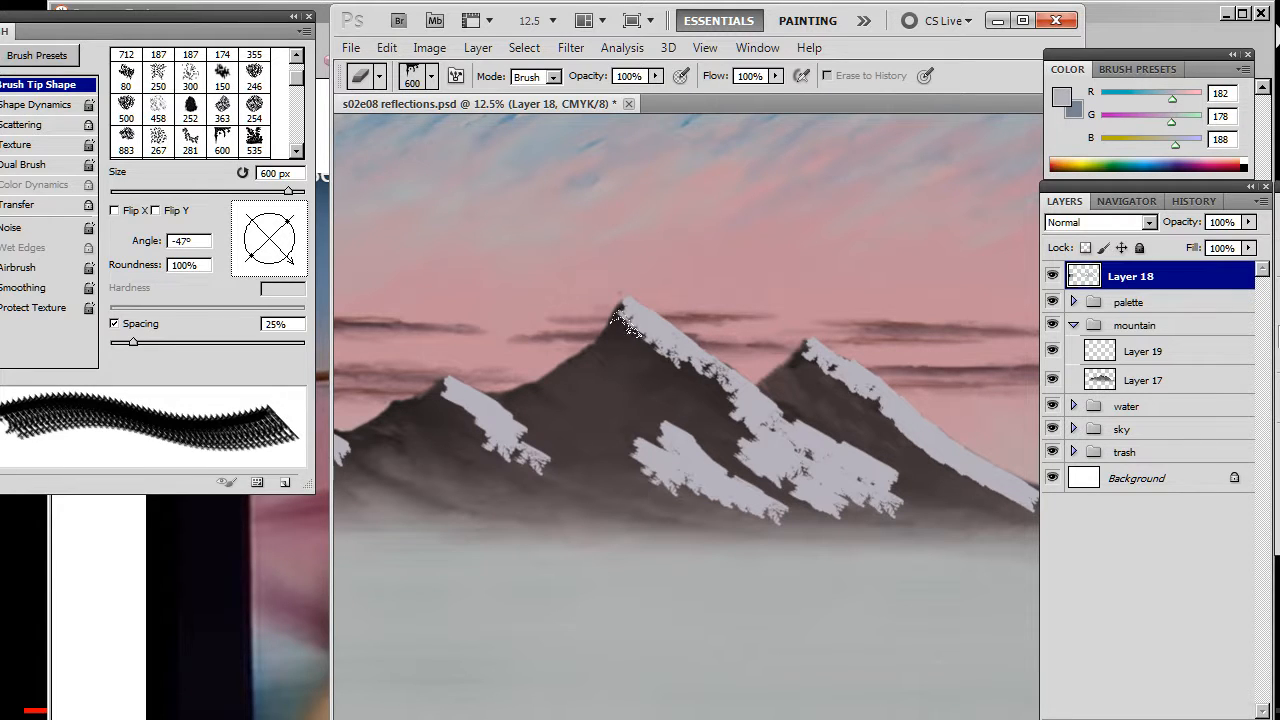
key(bracketleft)
key(bracketleft)
key(bracketleft)
key(bracketleft)
key(bracketleft)
key(bracketleft)
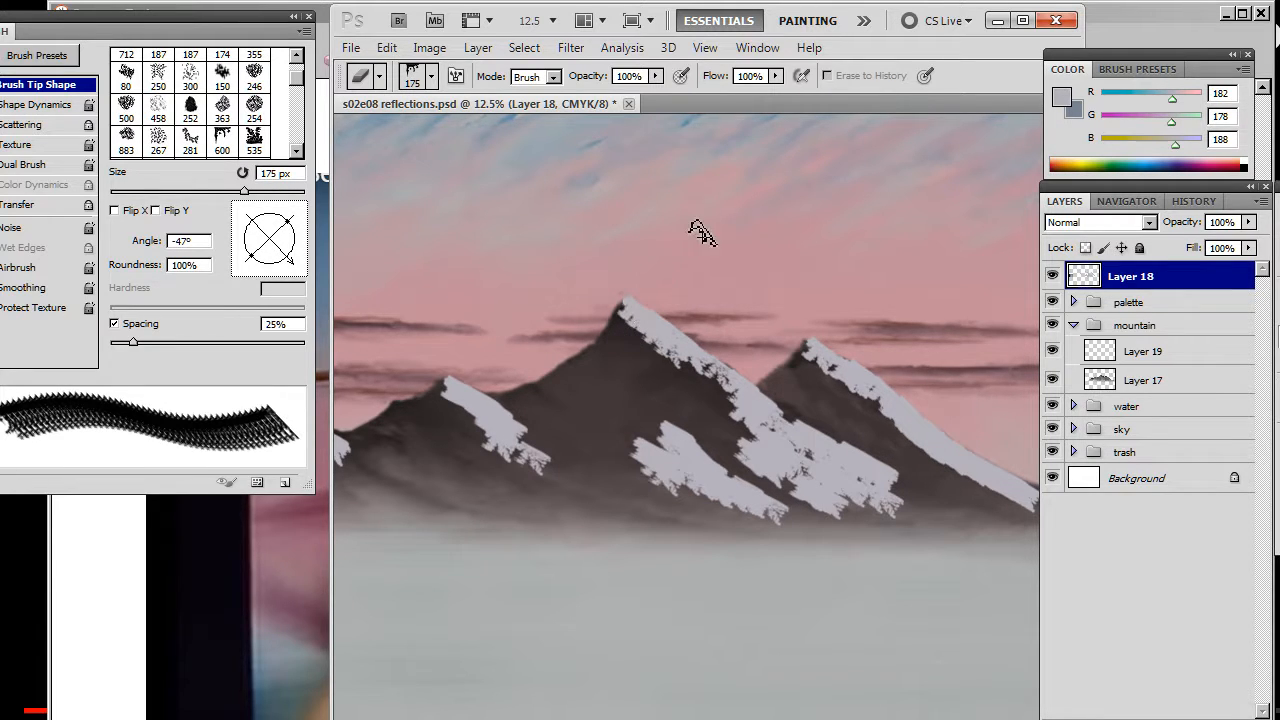
Erase rocky gaps into the main peak's snow and lower patches, changing the eraser to -49° and 250 px for the lower slopes.
mouse_move(648, 340)
mouse_down()
mouse_move(678, 357)
mouse_move(730, 405)
mouse_move(745, 435)
mouse_up()
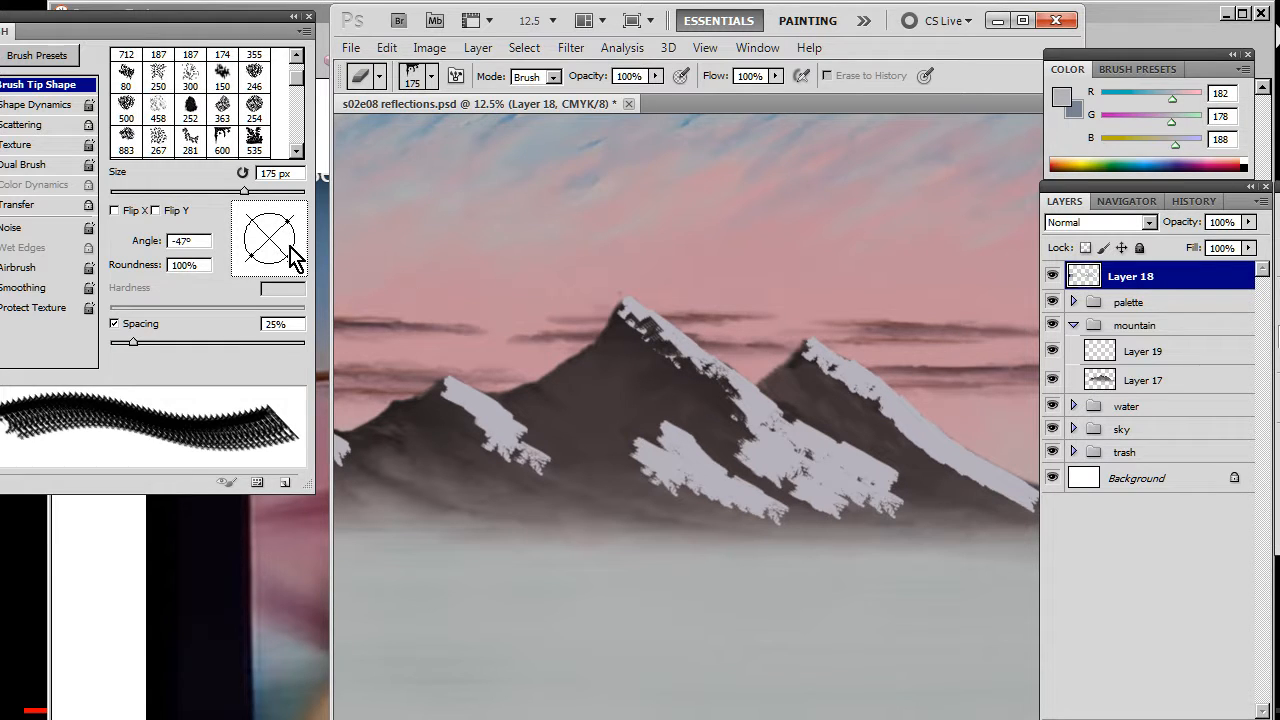
drag(294, 257, 298, 268)
mouse_move(753, 447)
mouse_down()
mouse_move(767, 463)
mouse_move(793, 448)
mouse_up()
key(bracketright)
key(bracketright)
click(778, 438)
click(792, 471)
click(821, 453)
click(836, 482)
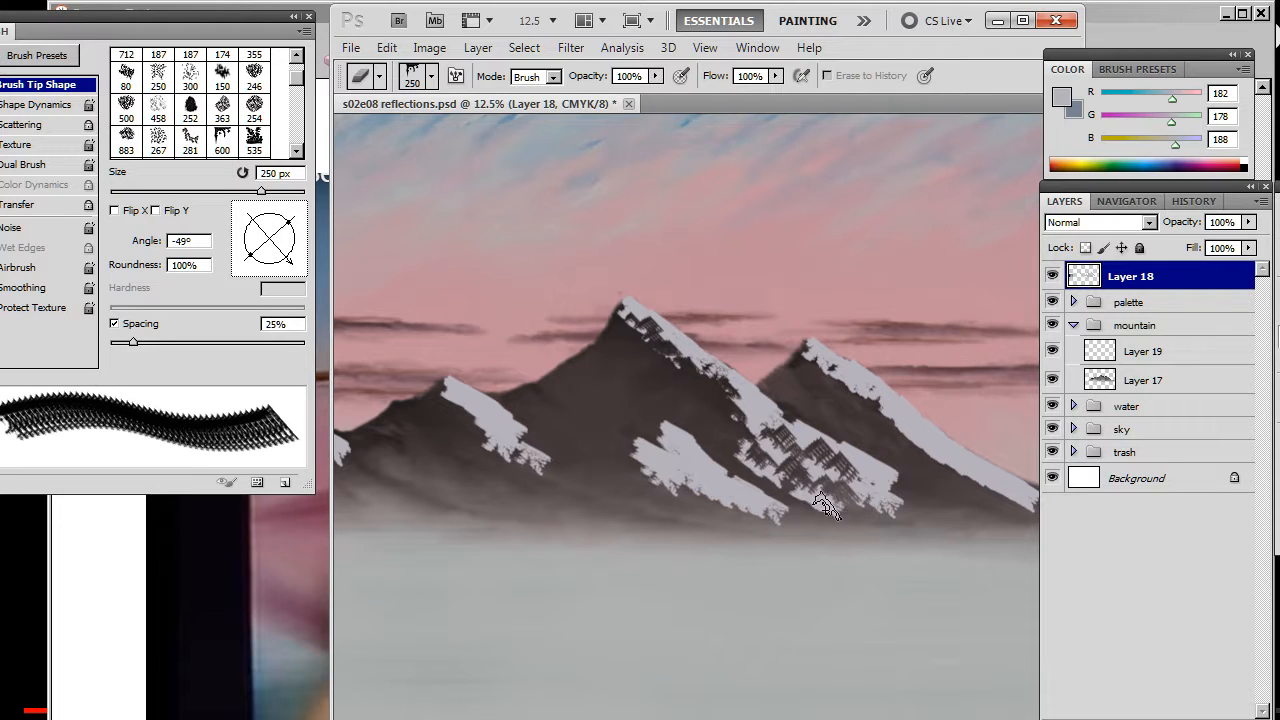
click(880, 500)
drag(657, 445, 720, 492)
Break up the snow on the left and right peaks with the eraser at about 200 px, using angles of 38° and 26°.
drag(285, 262, 292, 220)
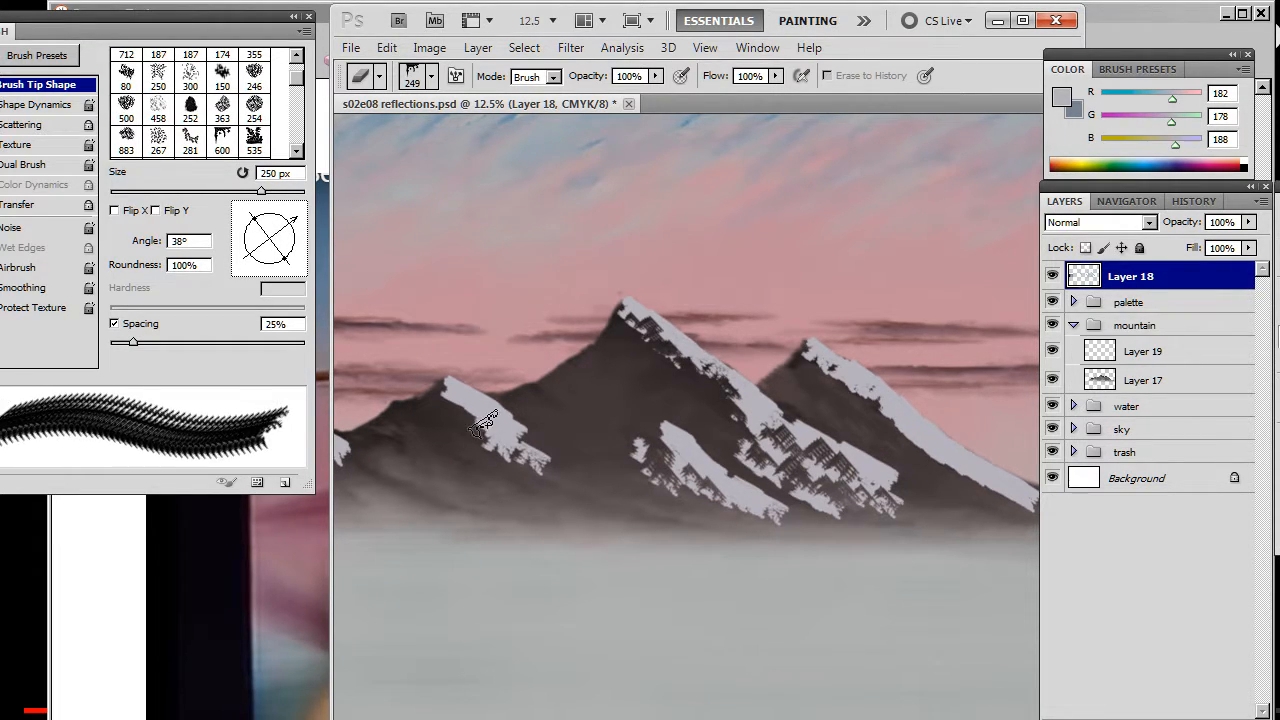
key([)
drag(450, 404, 530, 468)
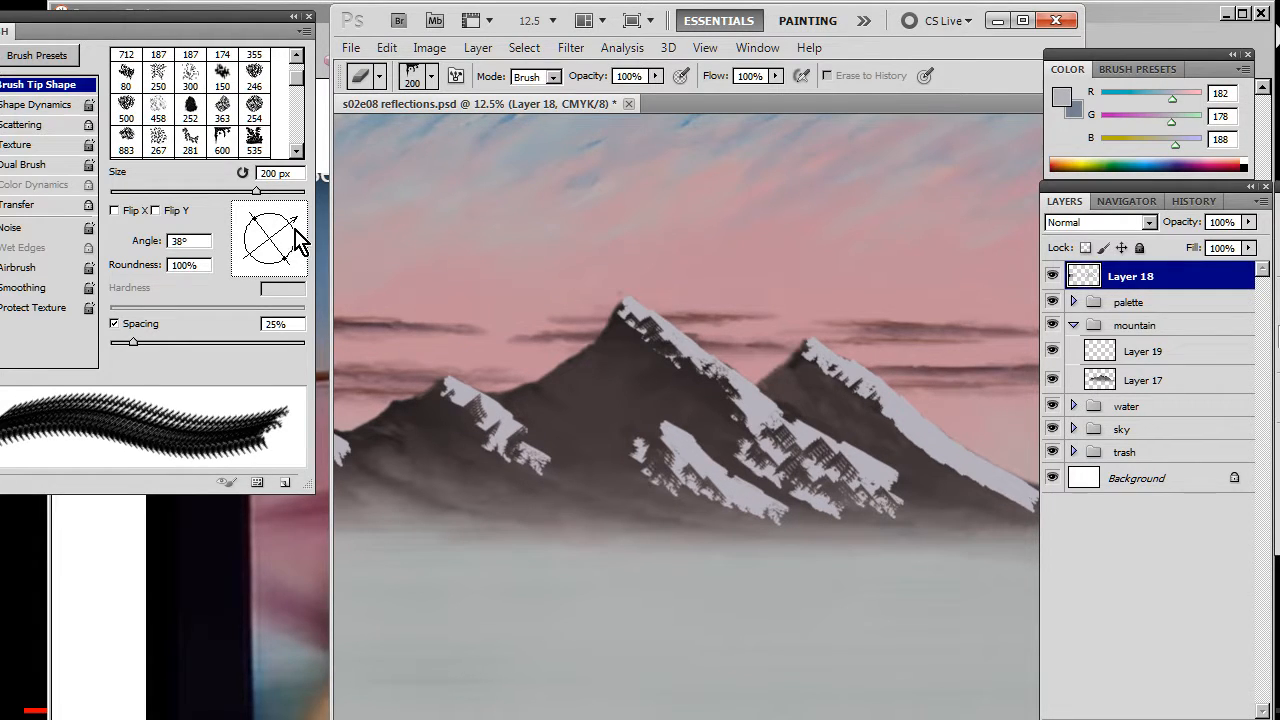
drag(296, 228, 298, 225)
drag(886, 436, 1022, 512)
drag(700, 453, 644, 440)
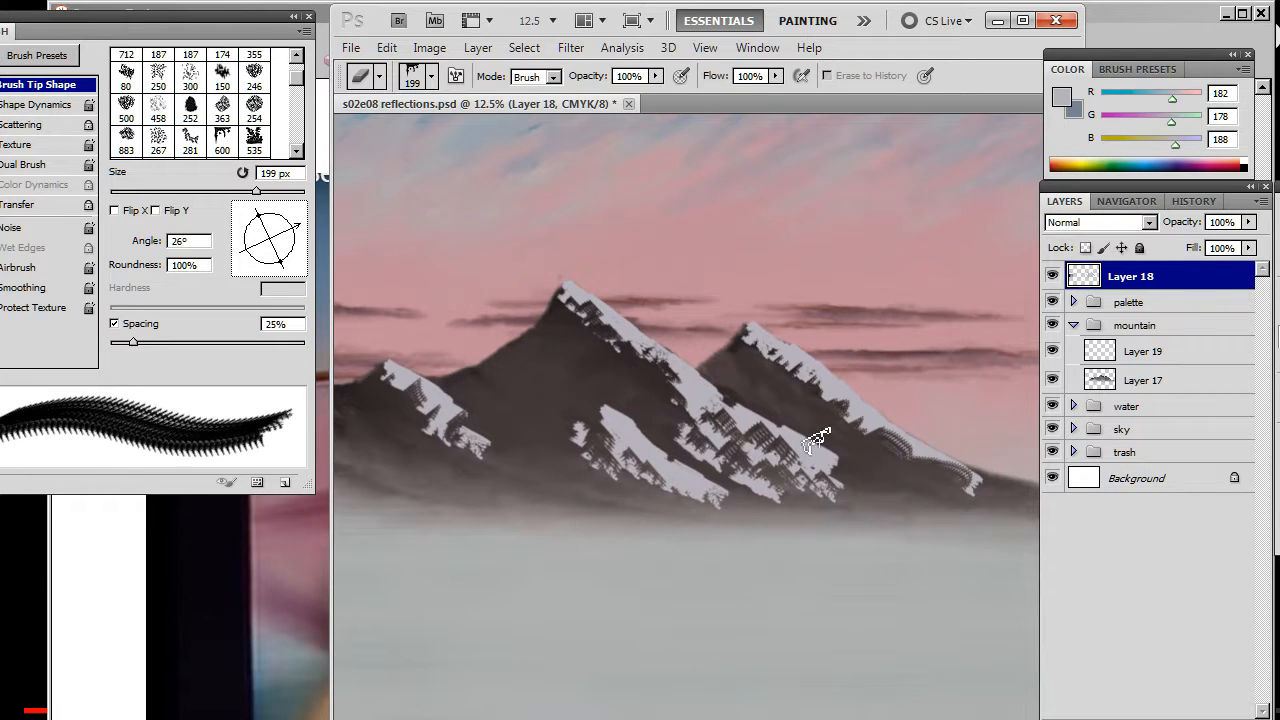
key(b)
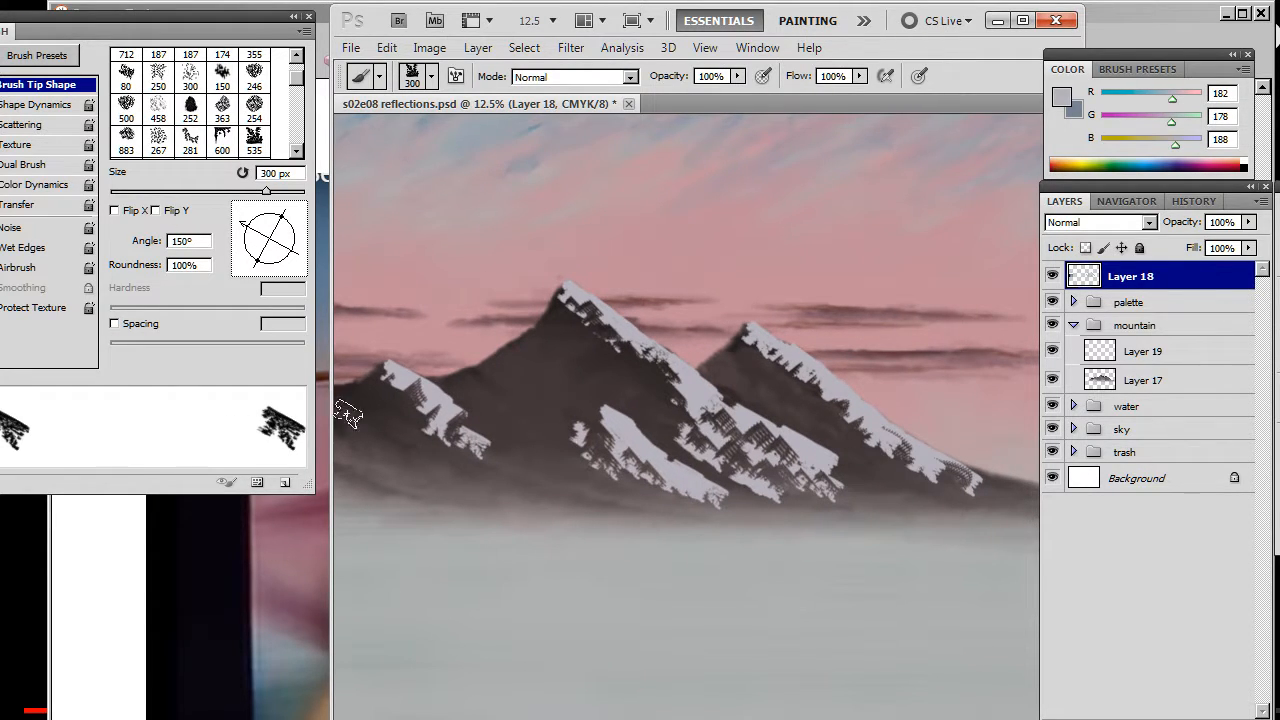
drag(471, 400, 620, 391)
key(e)
drag(685, 455, 550, 449)
Set up the Smudge tool with the 600 px dripping textured tip, a -39° angle, 100% strength and a 250 px size.
key(r)
right_click(600, 378)
click(870, 543)
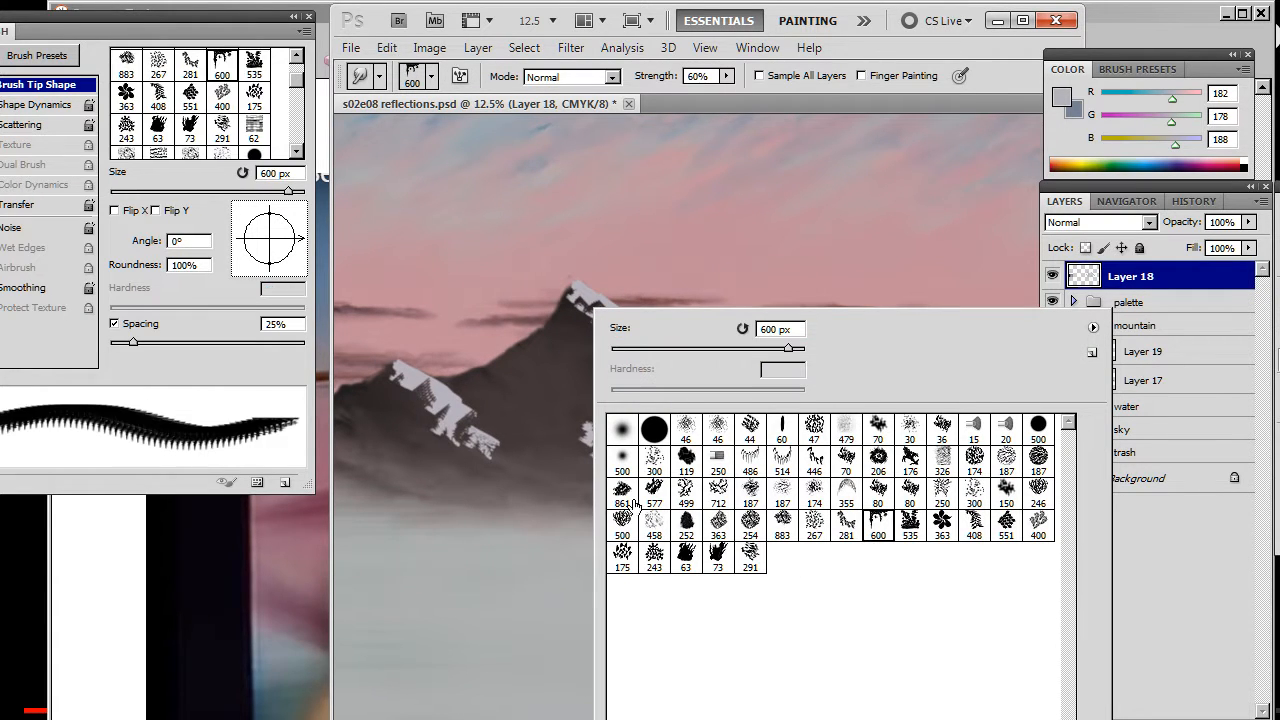
click(297, 252)
drag(298, 244, 295, 259)
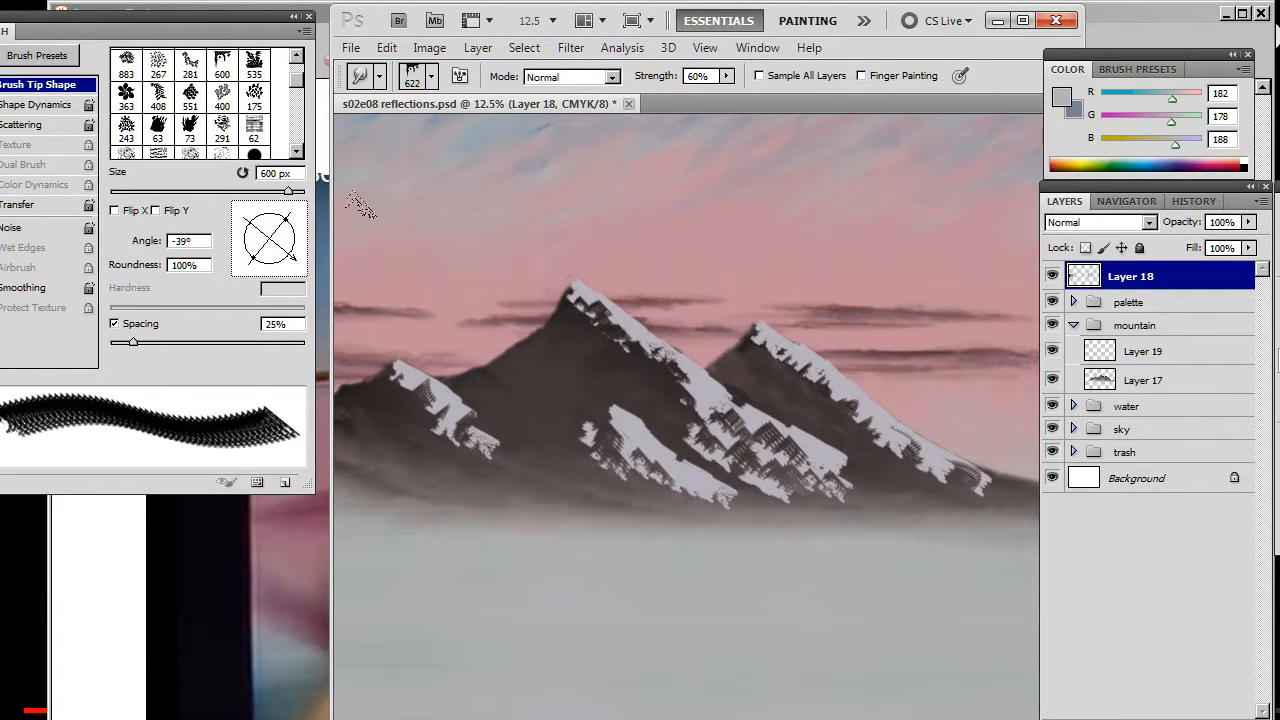
mouse_move(731, 84)
mouse_down()
mouse_move(737, 103)
mouse_move(908, 77)
mouse_move(894, 49)
mouse_up()
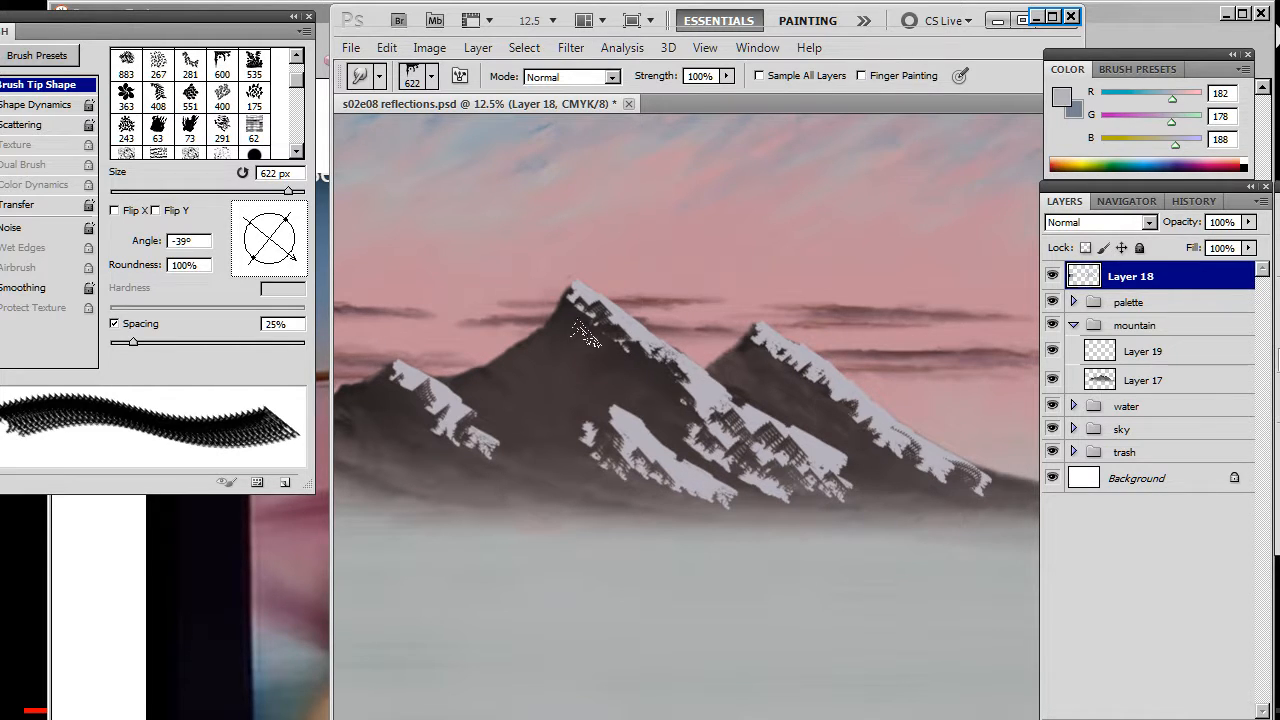
key(bracketleft)
key(bracketleft)
key(bracketleft)
key(bracketleft)
key(bracketleft)
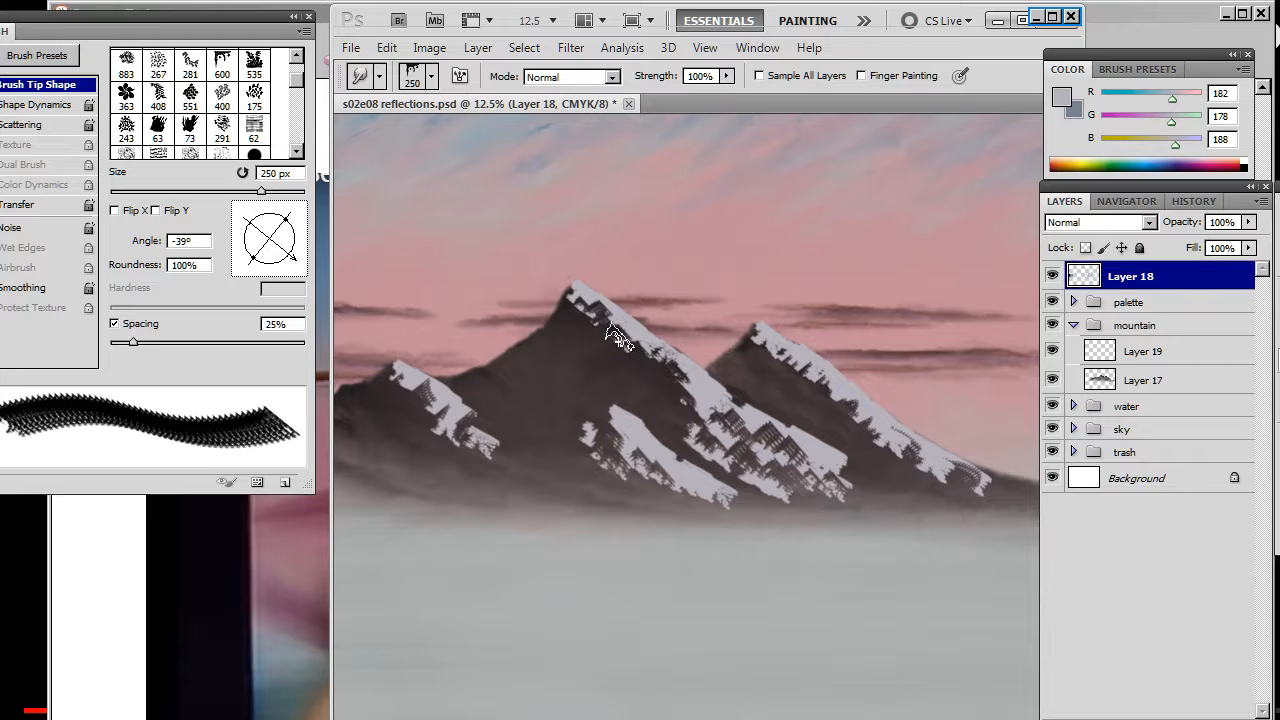
Smudge the main peak's snow down into the dark rock at about 200 px, turning spacing off and setting the angle to -51°.
drag(614, 331, 624, 354)
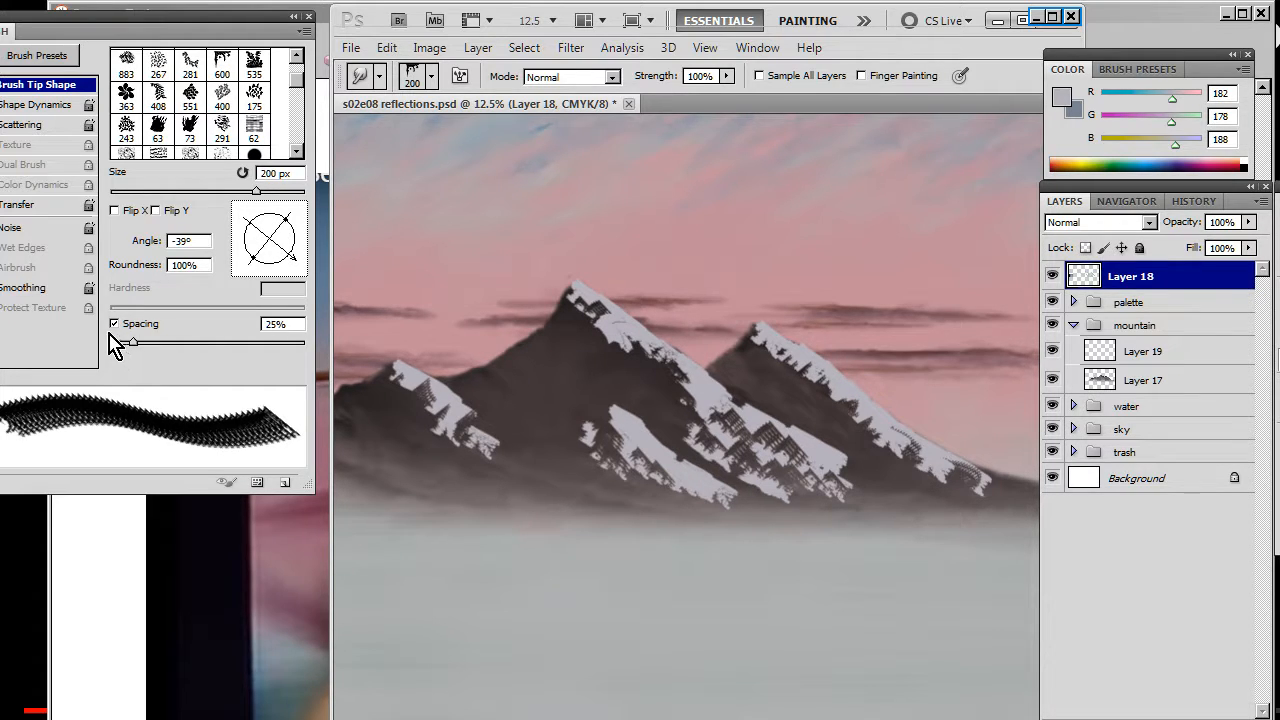
click(114, 323)
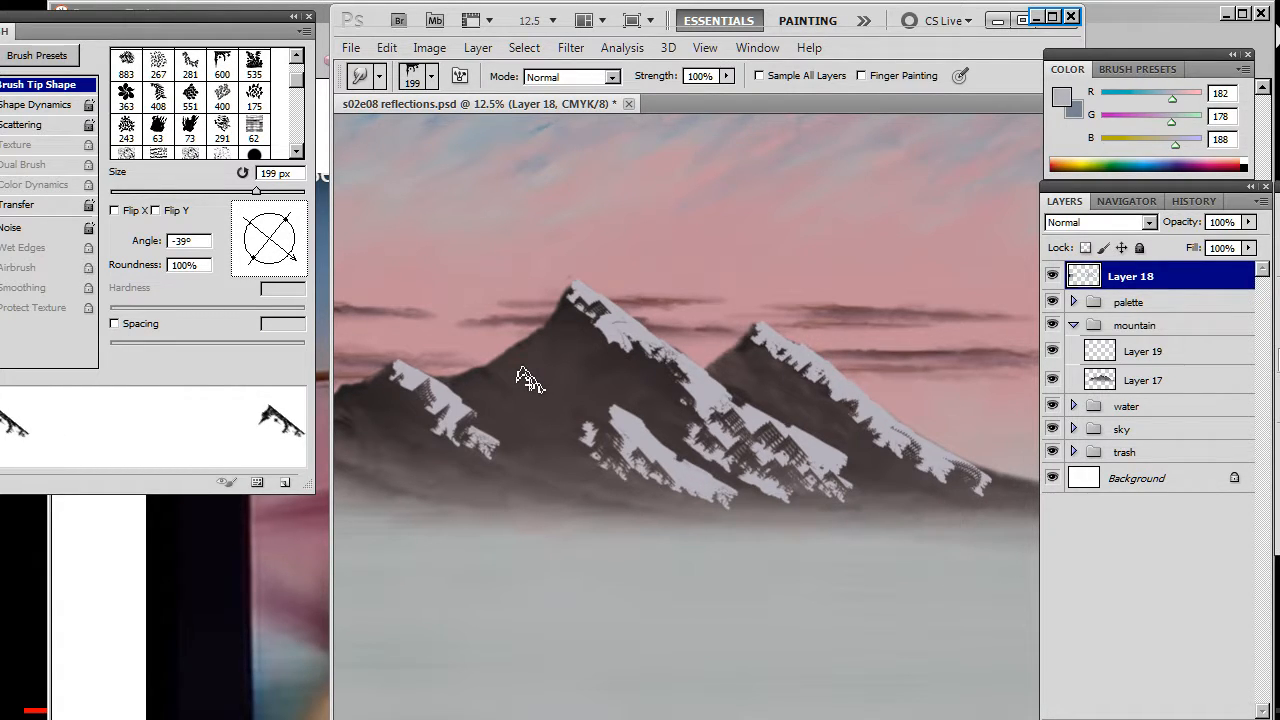
key(b)
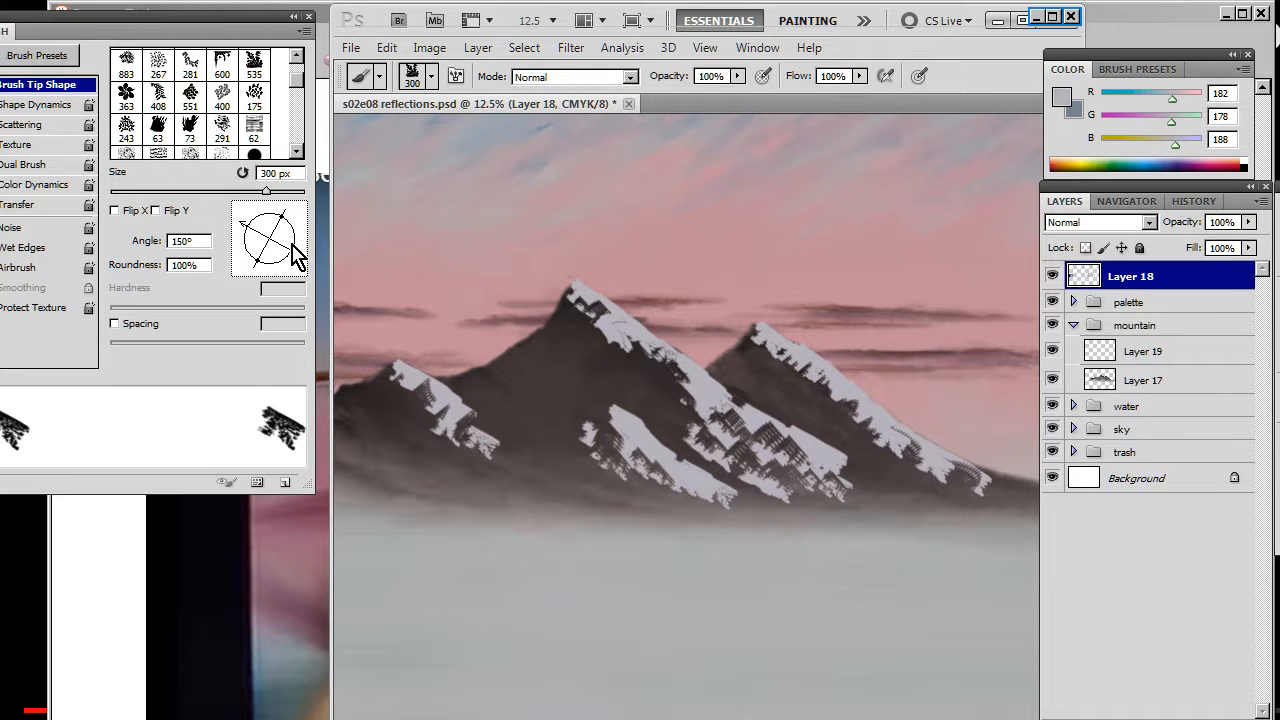
key(r)
drag(289, 266, 290, 266)
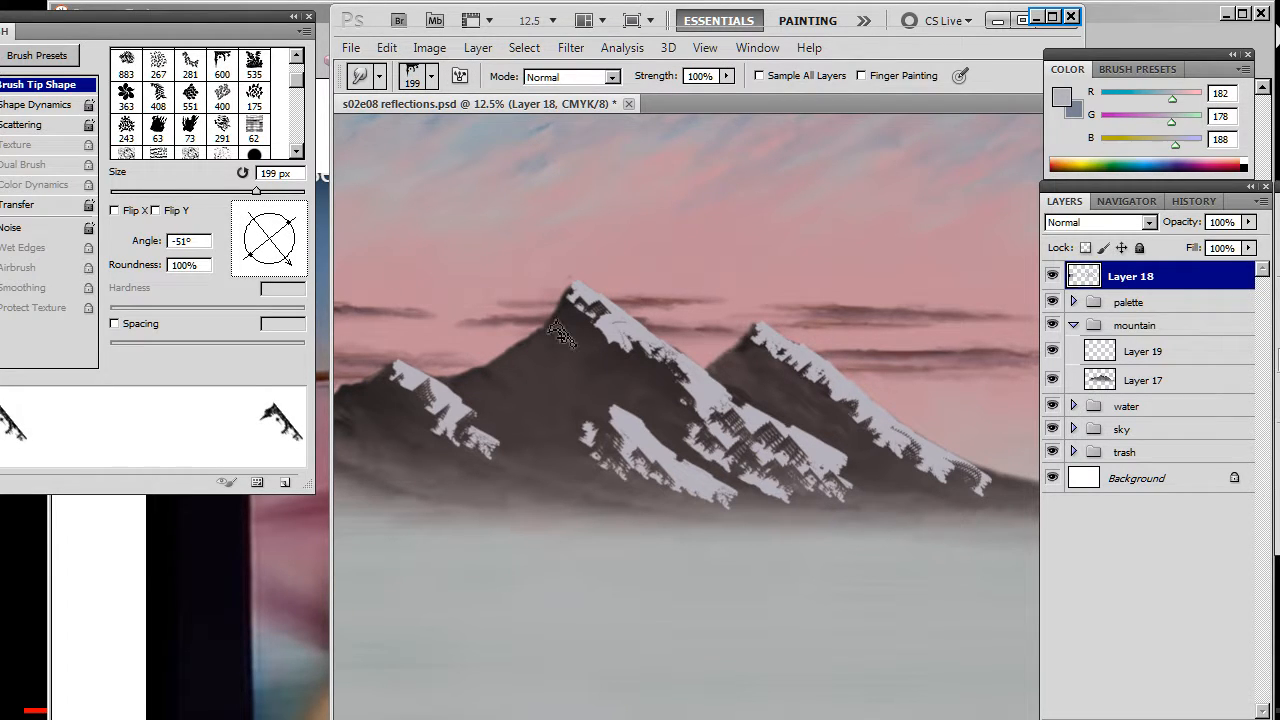
drag(608, 340, 640, 345)
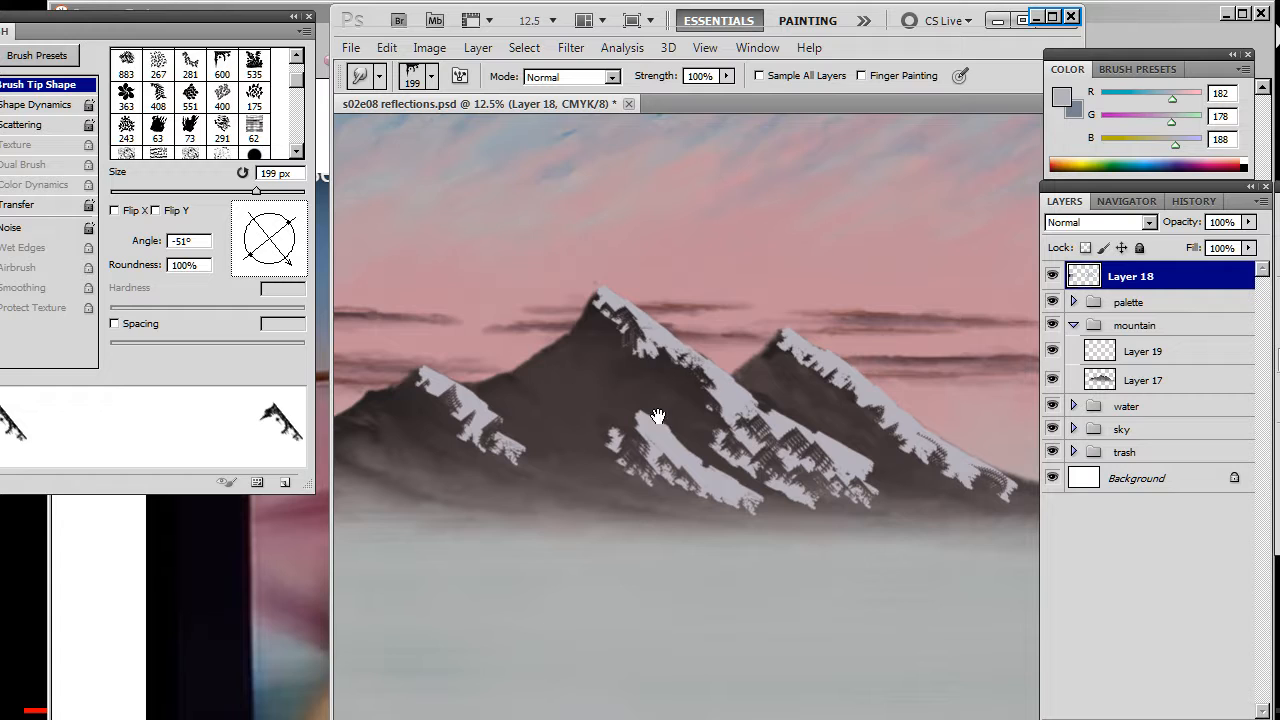
Smudge the main peak's snow and the lower snow patch down into the dark rock at 199 px, changing the angle to -40°.
drag(658, 416, 623, 410)
mouse_move(650, 347)
mouse_down()
mouse_move(667, 374)
mouse_move(641, 370)
mouse_move(665, 390)
mouse_up()
drag(305, 278, 299, 266)
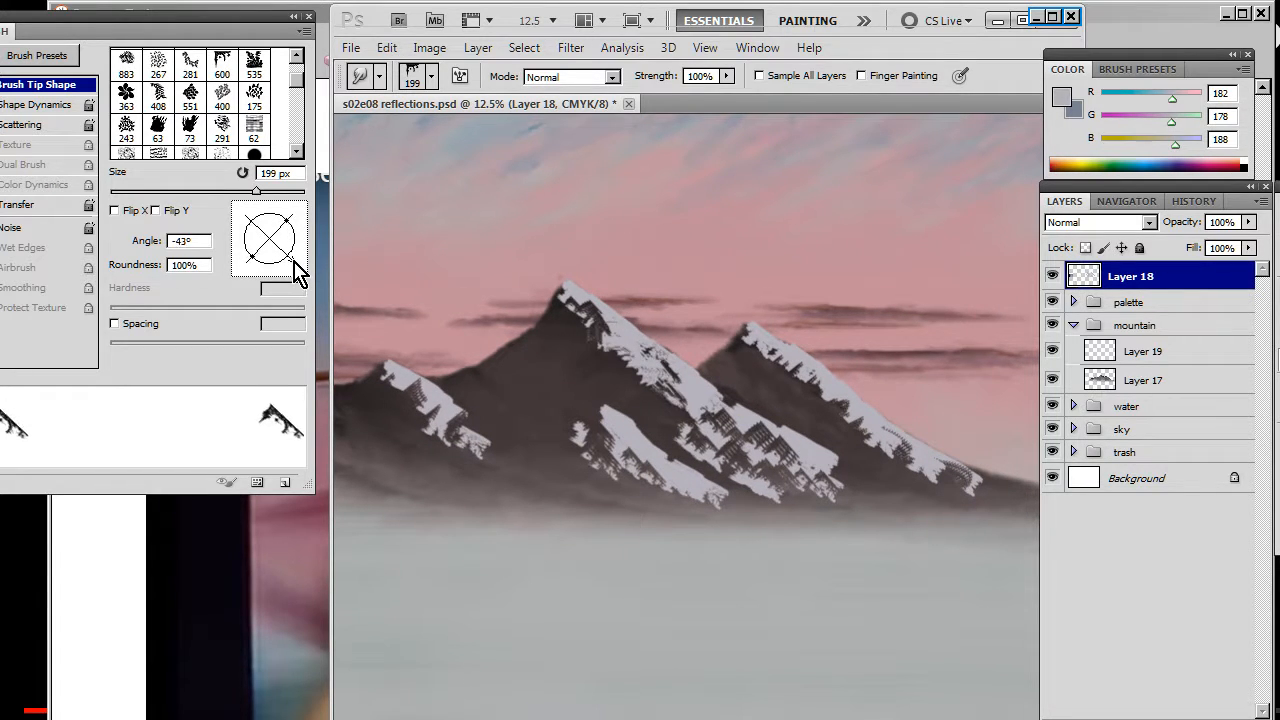
mouse_move(718, 418)
mouse_down()
mouse_move(742, 445)
mouse_move(785, 452)
mouse_move(722, 425)
mouse_move(748, 432)
mouse_up()
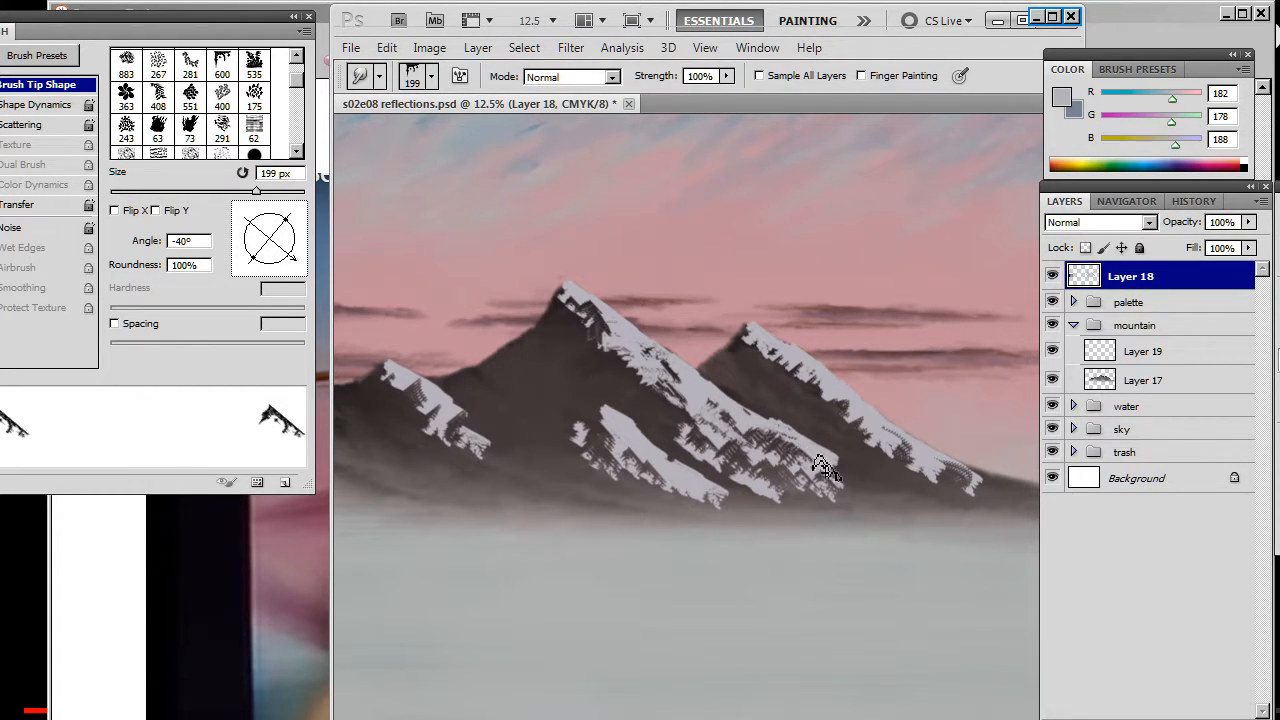
drag(856, 482, 682, 428)
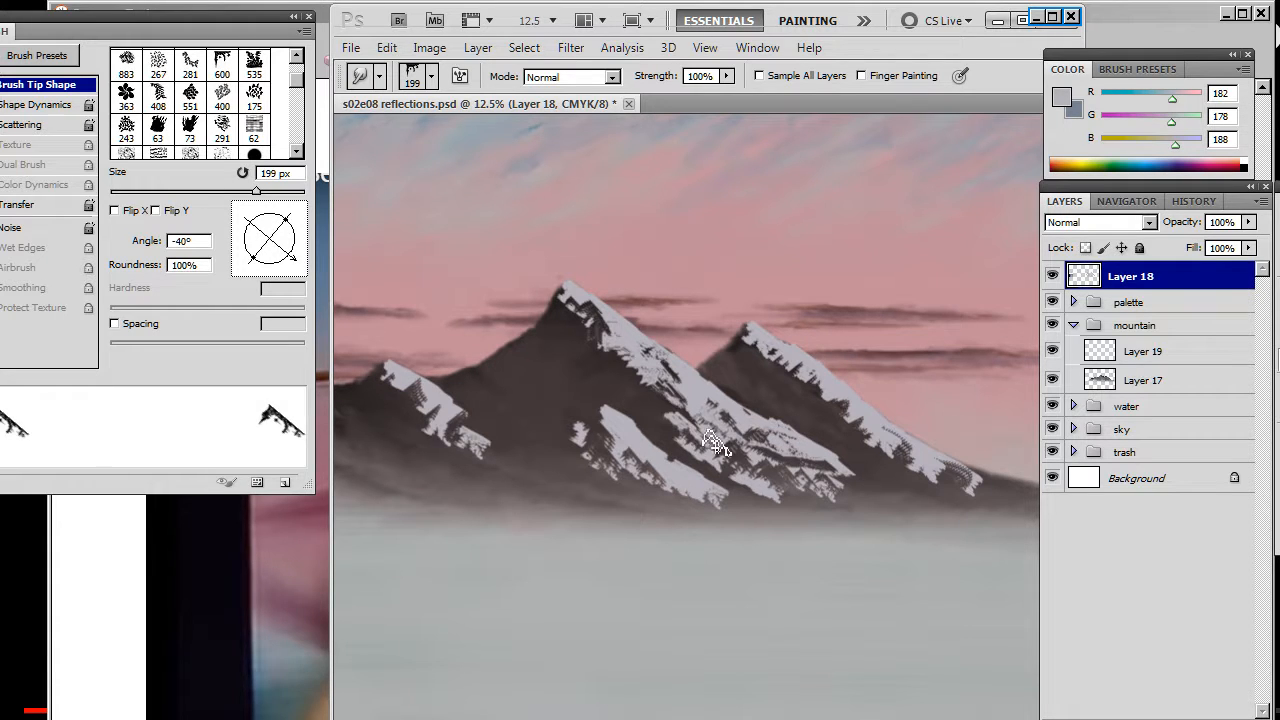
drag(778, 462, 844, 489)
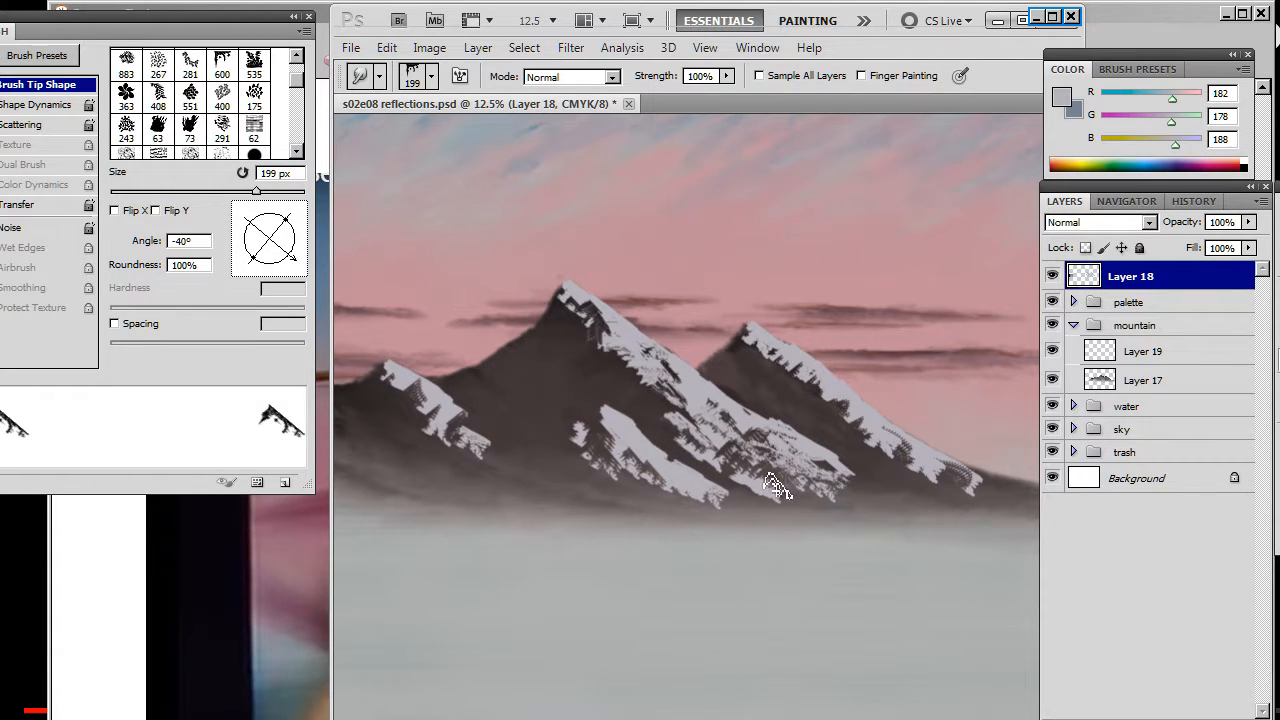
mouse_move(614, 438)
mouse_down()
mouse_move(737, 507)
mouse_move(654, 482)
mouse_move(723, 495)
mouse_move(675, 468)
mouse_move(729, 490)
mouse_move(709, 447)
mouse_move(766, 485)
mouse_move(736, 457)
mouse_move(784, 485)
mouse_move(771, 462)
mouse_move(788, 485)
mouse_move(824, 483)
mouse_move(741, 458)
mouse_move(828, 464)
mouse_move(796, 451)
mouse_move(780, 465)
mouse_move(737, 463)
mouse_move(693, 437)
mouse_move(793, 468)
mouse_move(824, 443)
mouse_up()
Smudge the right peak's snow down its slope at about 250 px with the angle set to -62°.
key(bracketright)
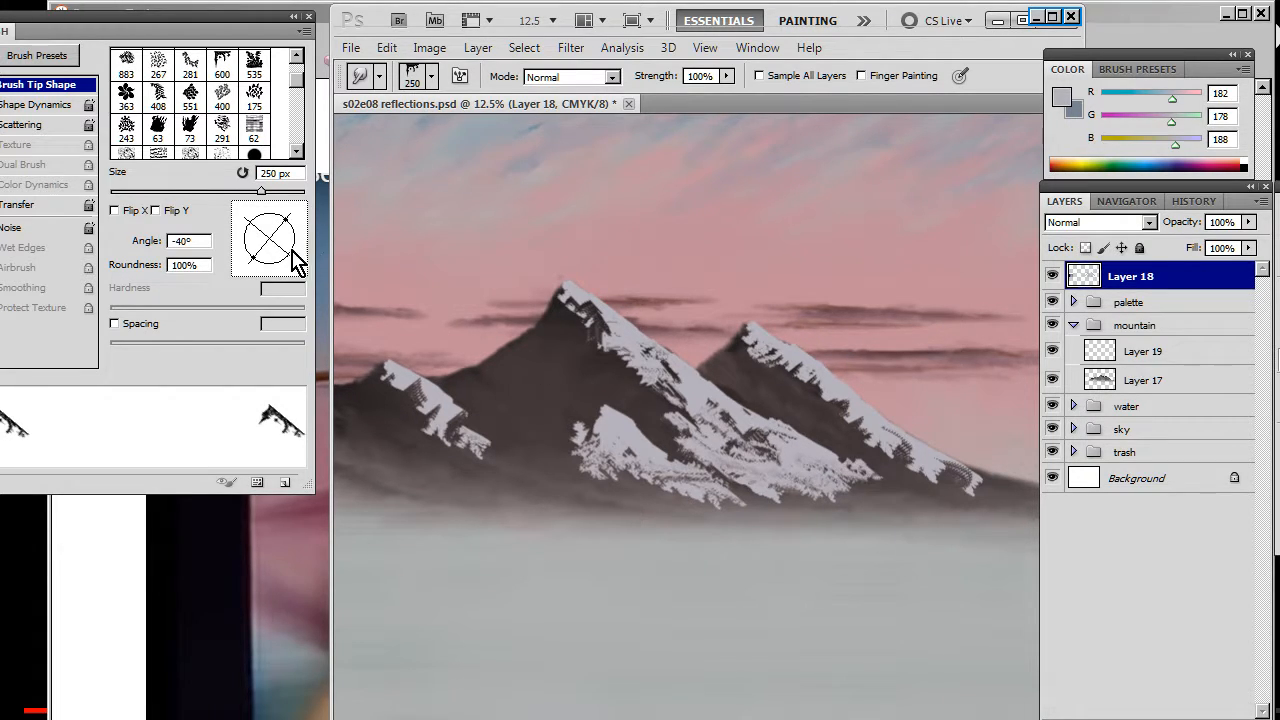
drag(296, 262, 284, 268)
mouse_move(793, 357)
mouse_down()
mouse_move(823, 399)
mouse_move(787, 379)
mouse_move(826, 389)
mouse_move(809, 400)
mouse_move(826, 395)
mouse_move(876, 448)
mouse_move(807, 422)
mouse_move(994, 482)
mouse_move(839, 424)
mouse_move(860, 464)
mouse_up()
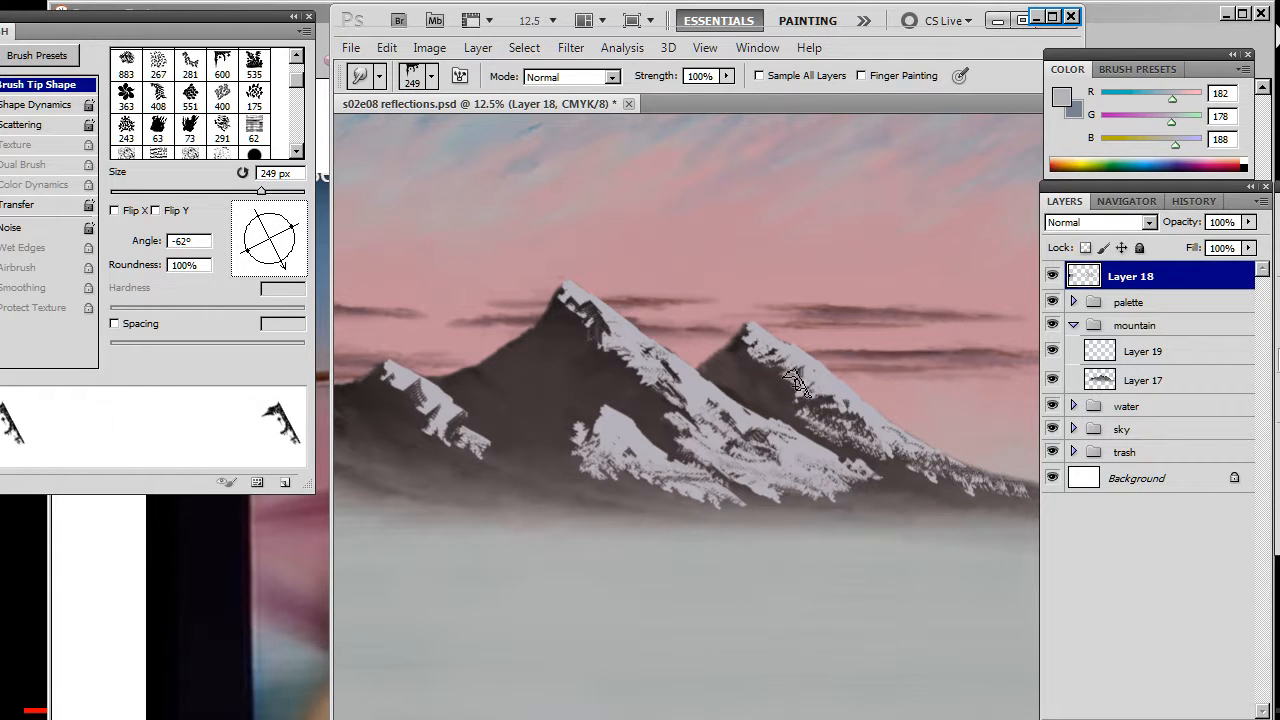
mouse_move(794, 381)
mouse_down()
mouse_move(878, 439)
mouse_move(809, 388)
mouse_move(826, 397)
mouse_move(824, 412)
mouse_move(811, 394)
mouse_move(808, 421)
mouse_move(826, 392)
mouse_move(771, 384)
mouse_move(838, 422)
mouse_move(833, 406)
mouse_move(853, 442)
mouse_move(781, 376)
mouse_move(897, 463)
mouse_up()
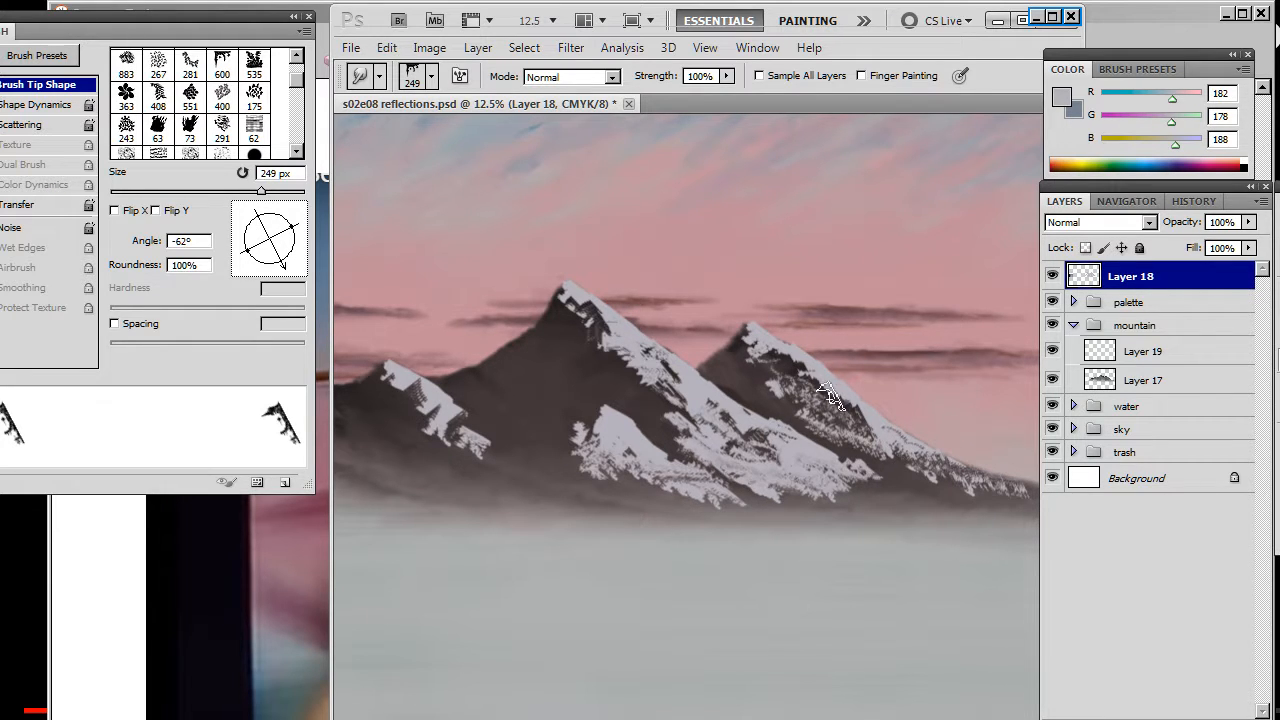
mouse_move(830, 398)
mouse_down()
mouse_move(881, 429)
mouse_move(827, 398)
mouse_move(868, 465)
mouse_up()
Set up the Brush tool with the 600 px dripping tip at a -42° angle and paint snow on the right peak.
key(b)
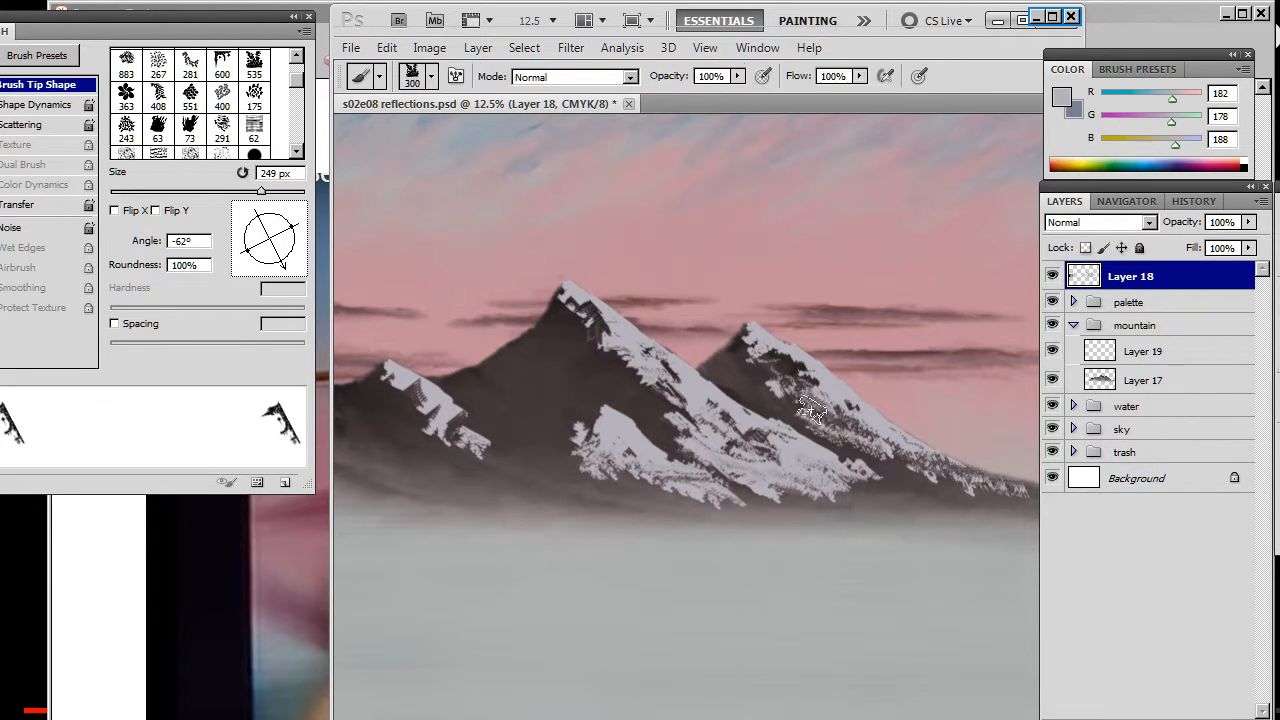
right_click(810, 410)
click(1049, 526)
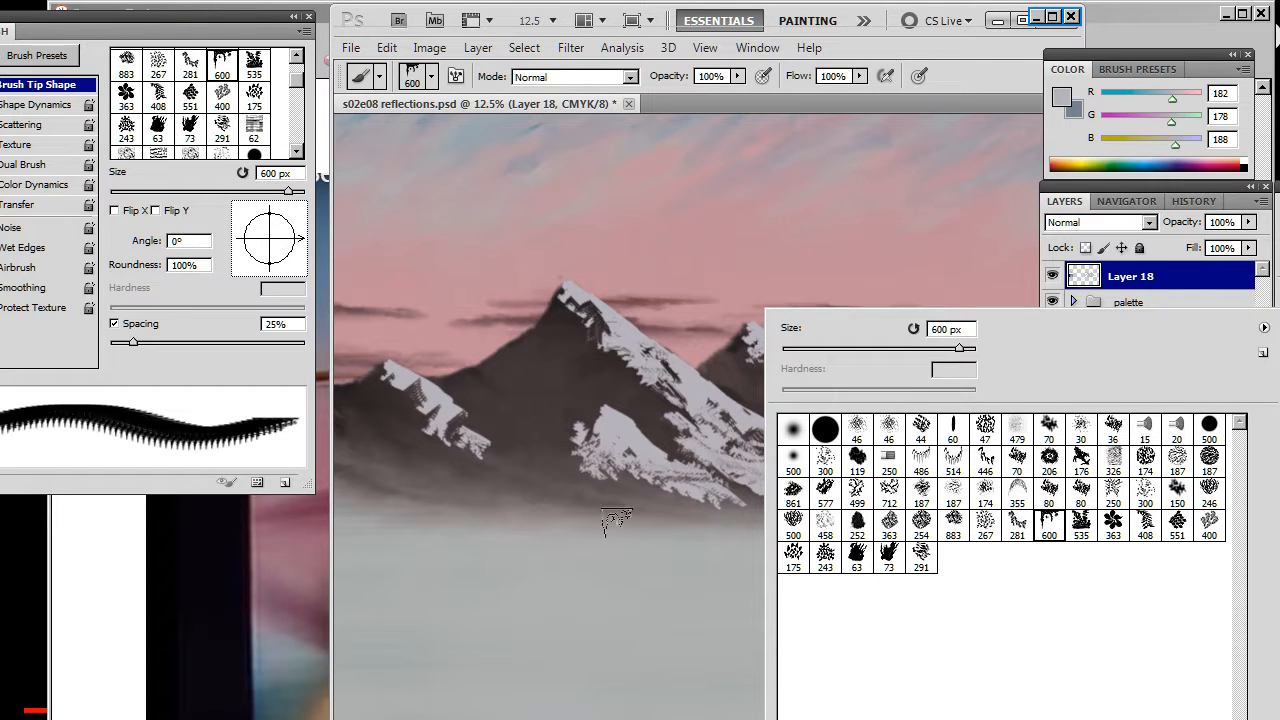
drag(281, 244, 290, 257)
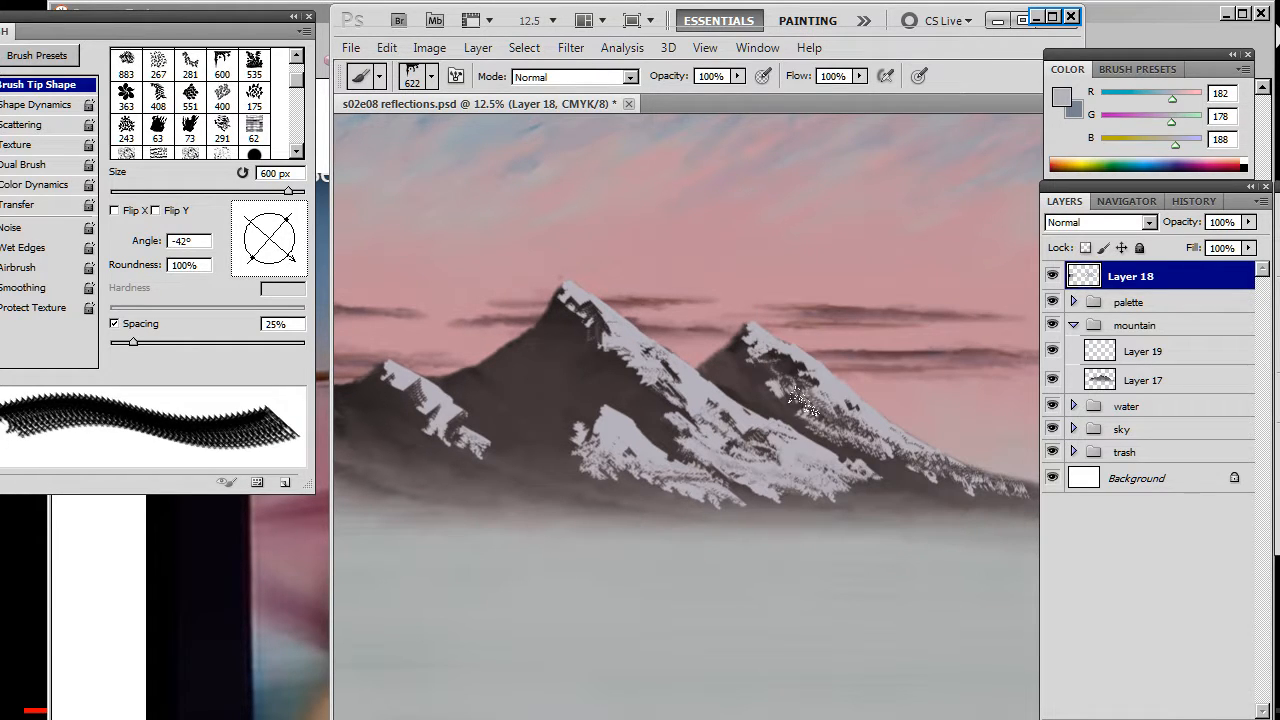
mouse_move(793, 415)
mouse_down()
mouse_move(831, 420)
mouse_move(858, 462)
mouse_up()
Extend the right peak's snow with the brush at 250 px and smudge it down the lower slope at 249 px.
key(r)
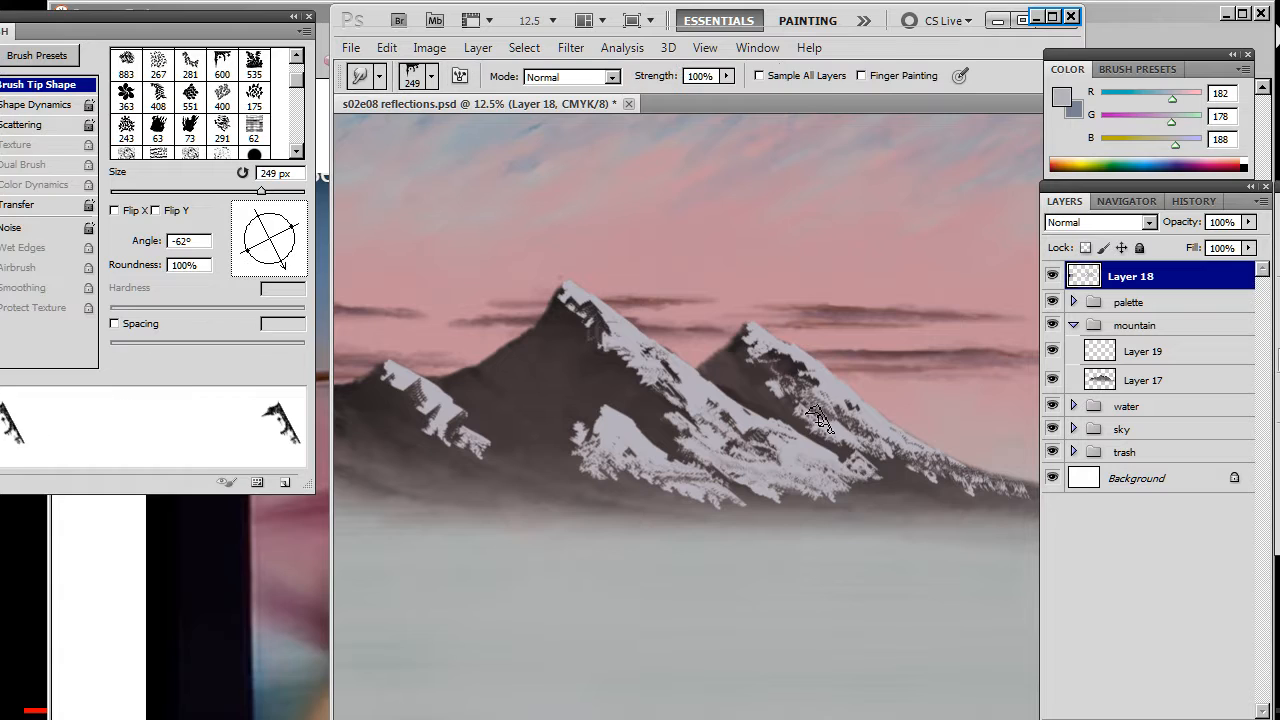
key(b)
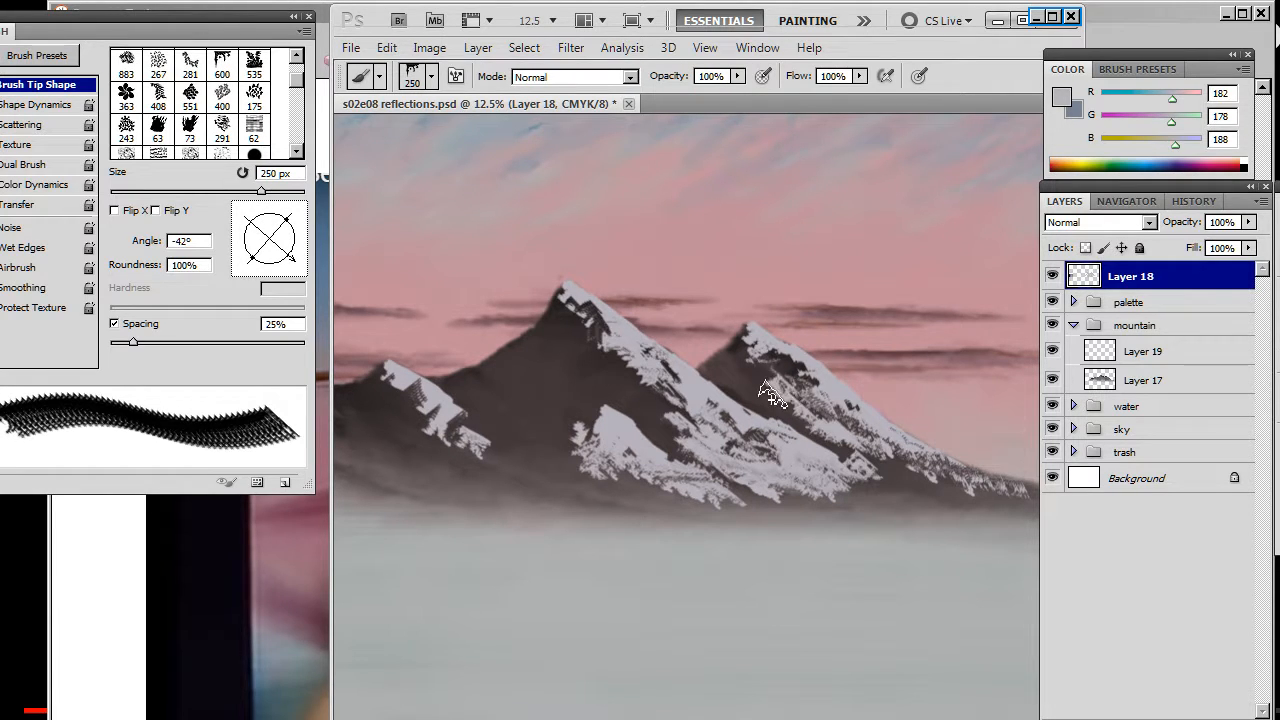
key(r)
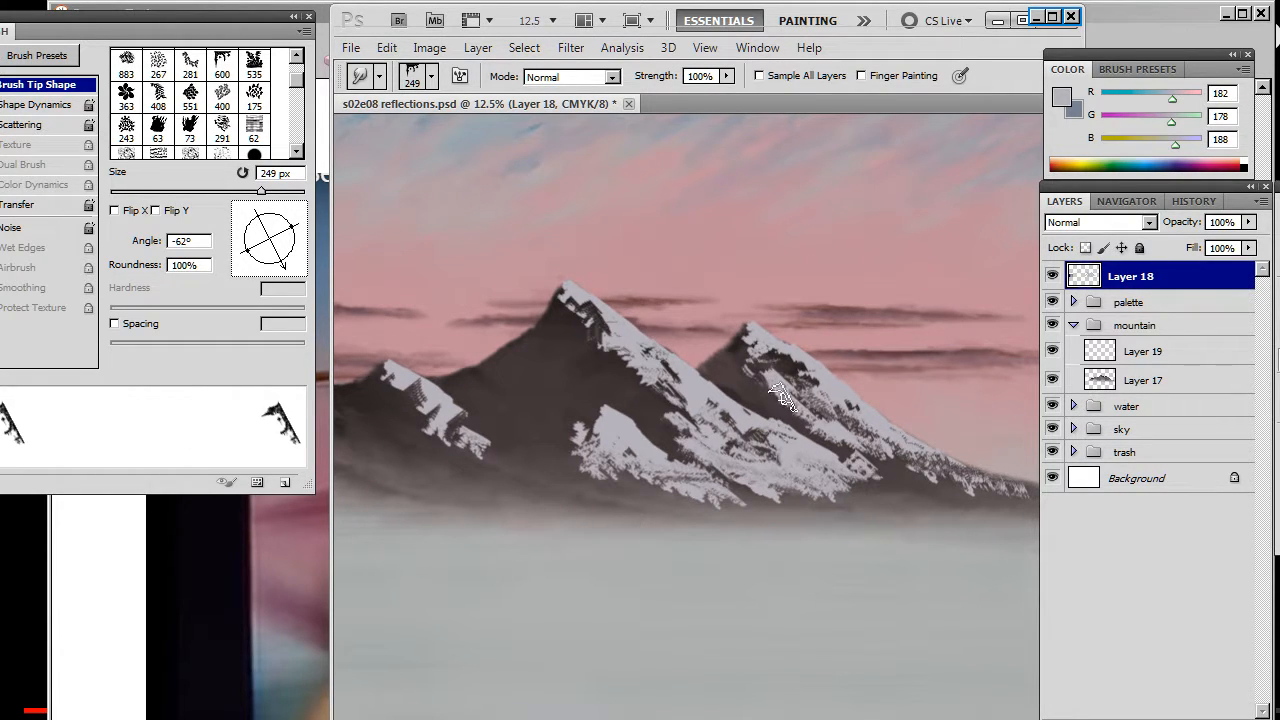
mouse_move(783, 398)
mouse_down()
mouse_move(764, 427)
mouse_move(746, 391)
mouse_move(796, 427)
mouse_move(789, 409)
mouse_move(876, 447)
mouse_move(871, 456)
mouse_move(851, 436)
mouse_move(918, 463)
mouse_move(866, 448)
mouse_move(892, 463)
mouse_move(883, 470)
mouse_move(885, 446)
mouse_move(941, 481)
mouse_move(951, 474)
mouse_move(895, 449)
mouse_move(939, 461)
mouse_move(942, 476)
mouse_move(909, 447)
mouse_move(953, 474)
mouse_up()
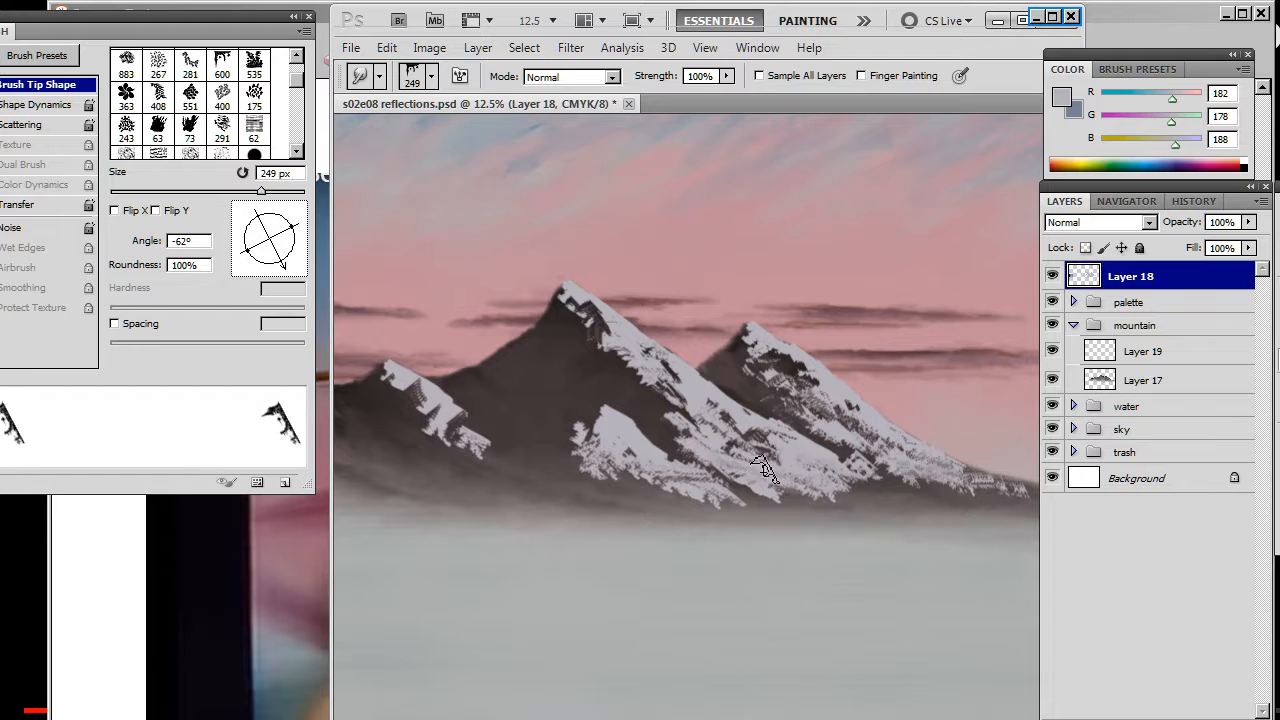
Erase rocky gaps into the main peak's lower snow with the 199 px eraser, setting its angle to -56°.
key(e)
drag(764, 460, 803, 496)
key(r)
key(e)
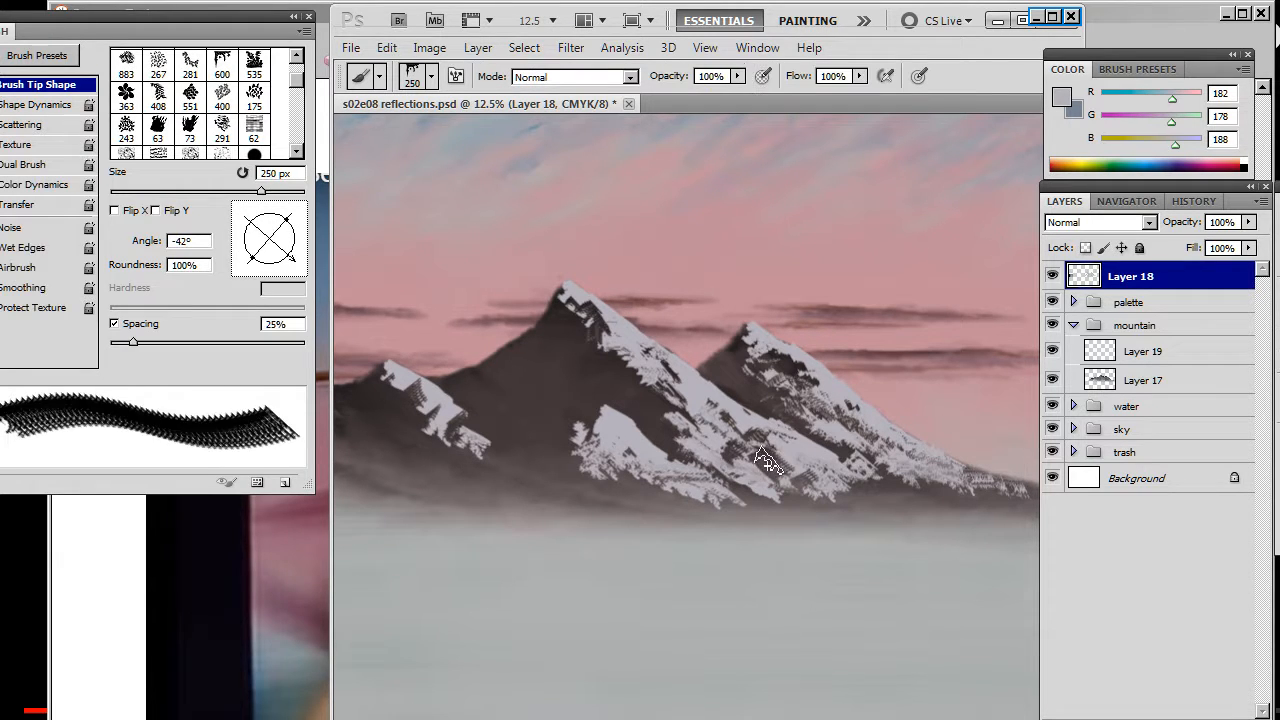
click(294, 250)
drag(294, 252, 296, 262)
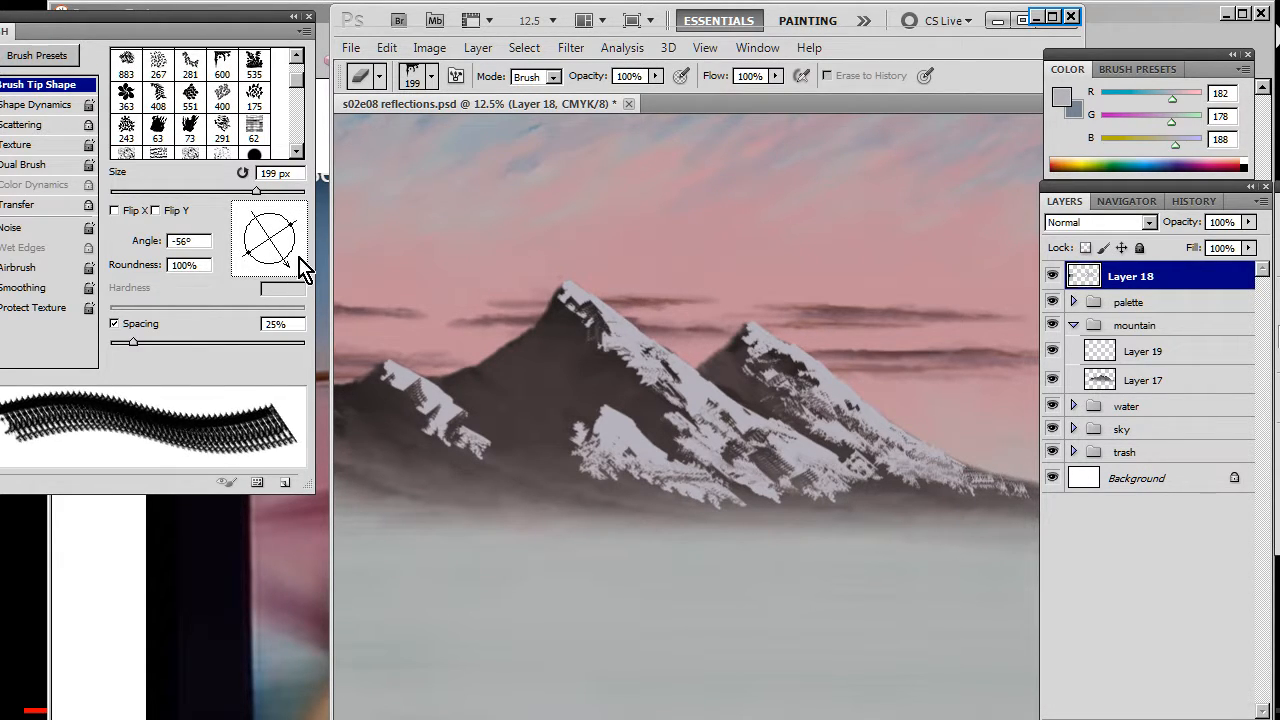
key(b)
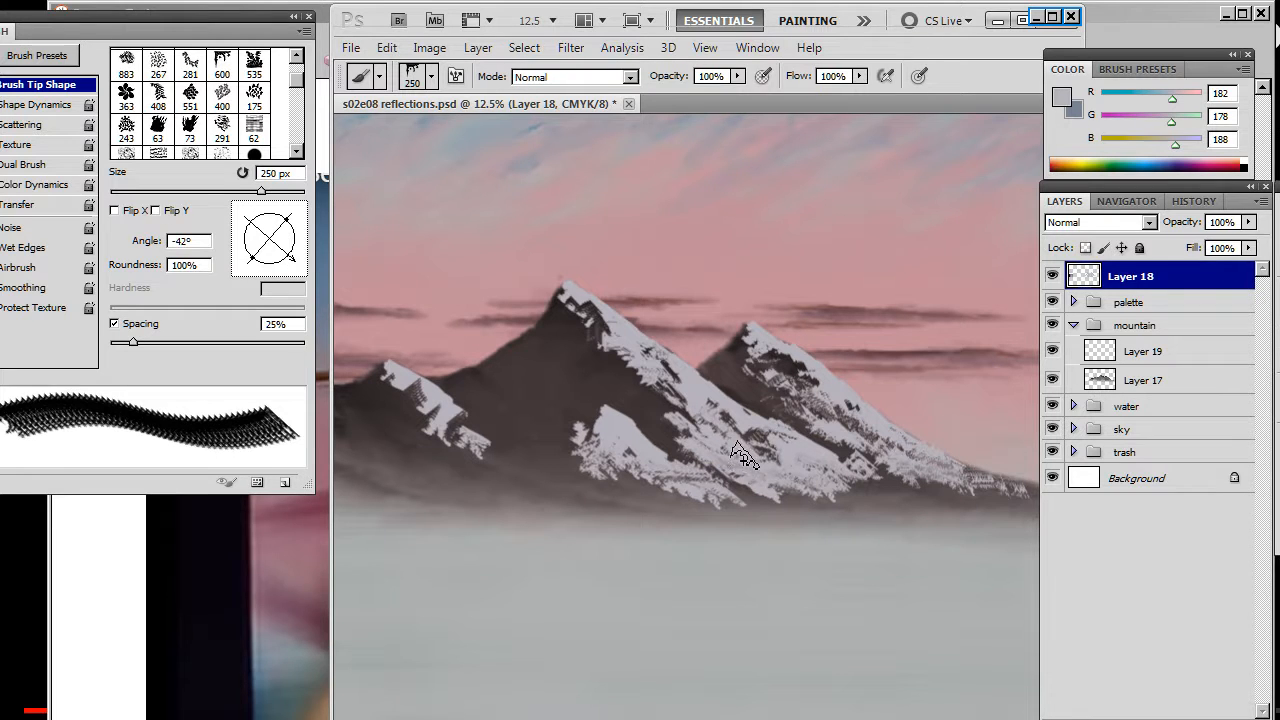
key(e)
drag(739, 451, 782, 478)
key(r)
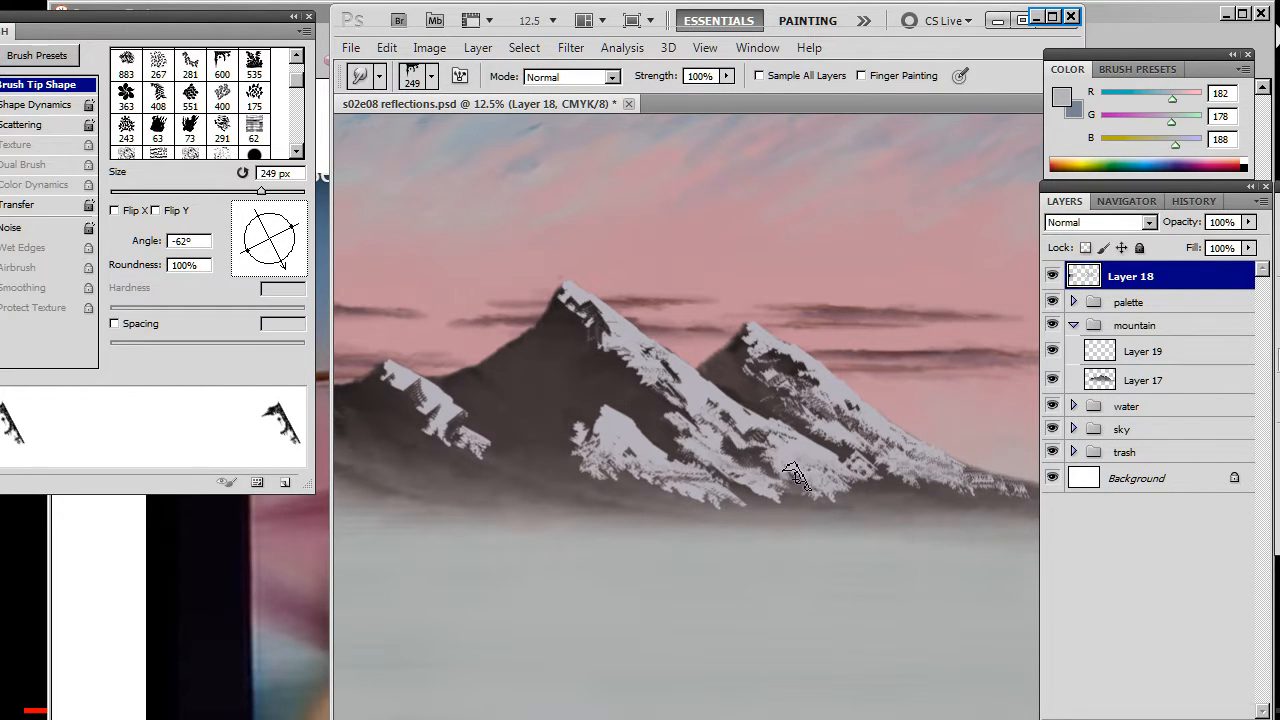
Smudge the main peak's lower slope, the lower snow patch and the left peak at 249 px with a -49° angle.
mouse_move(290, 268)
mouse_down()
mouse_move(308, 277)
mouse_move(302, 290)
mouse_up()
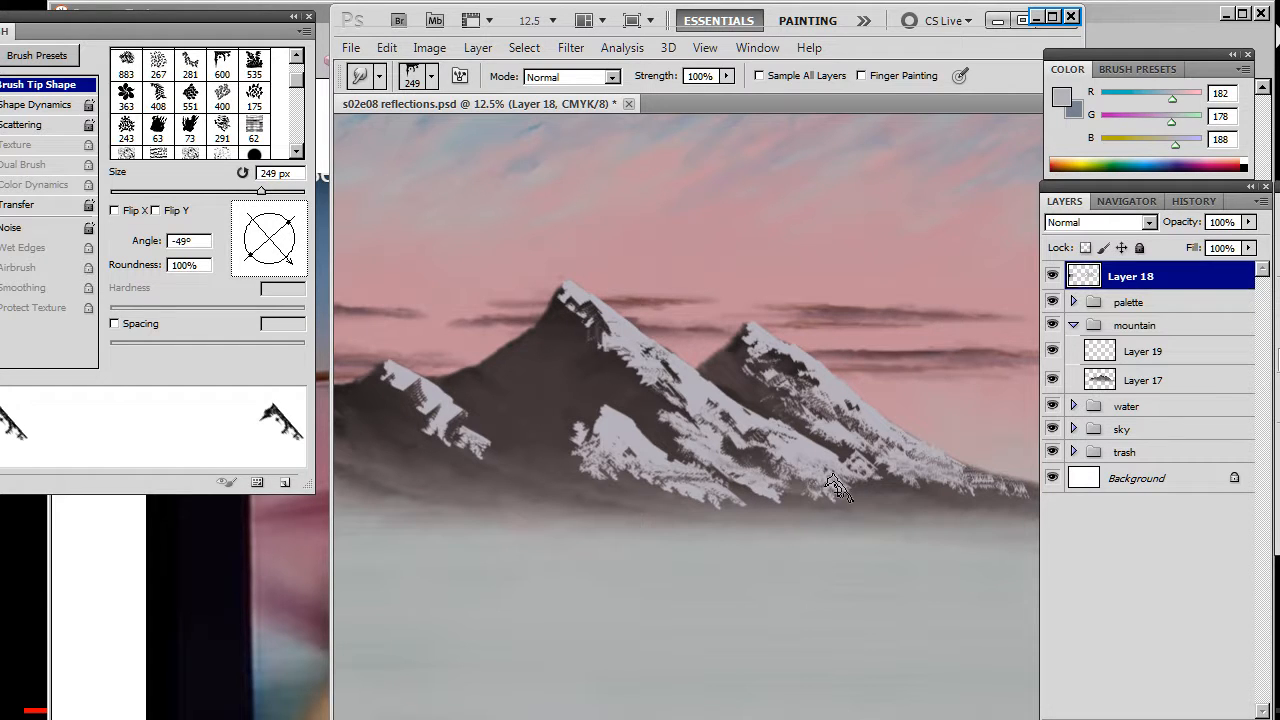
mouse_move(768, 465)
mouse_down()
mouse_move(828, 493)
mouse_move(826, 471)
mouse_move(894, 497)
mouse_move(834, 478)
mouse_move(912, 488)
mouse_move(843, 478)
mouse_up()
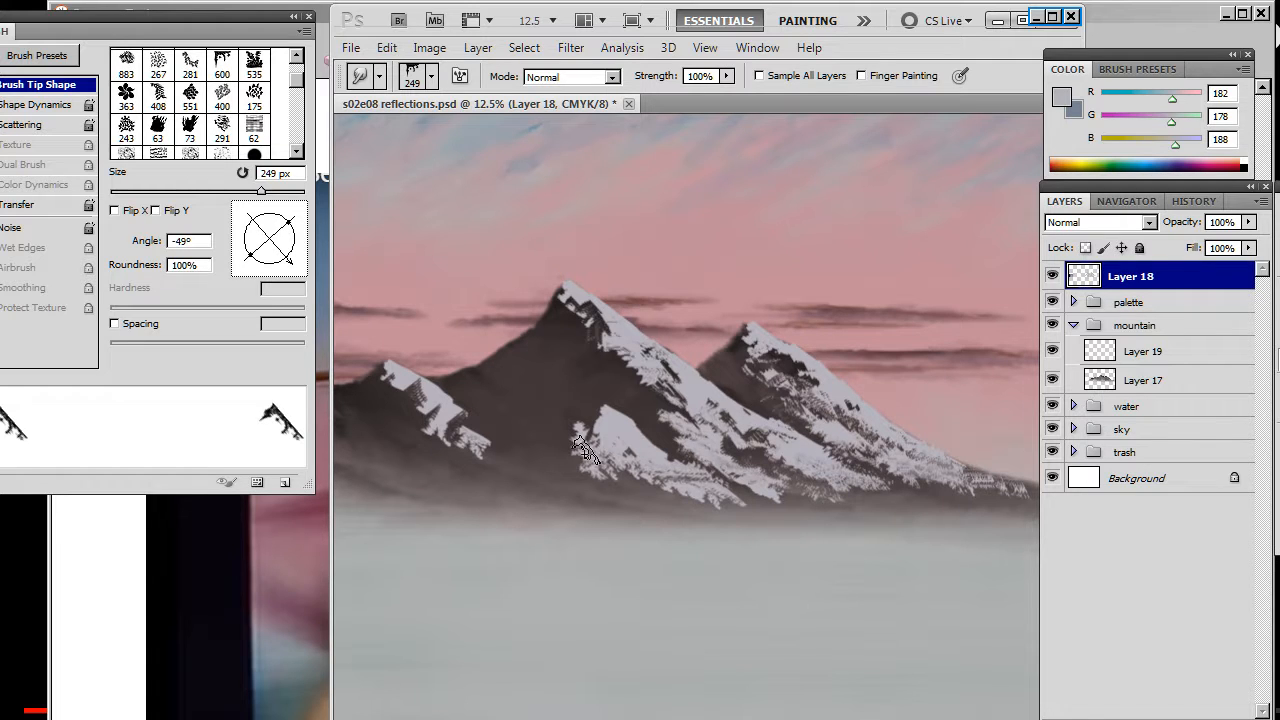
mouse_move(582, 446)
mouse_down()
mouse_move(622, 453)
mouse_move(634, 488)
mouse_move(627, 464)
mouse_move(733, 508)
mouse_up()
mouse_move(652, 458)
mouse_down()
mouse_move(727, 487)
mouse_move(667, 446)
mouse_move(686, 490)
mouse_up()
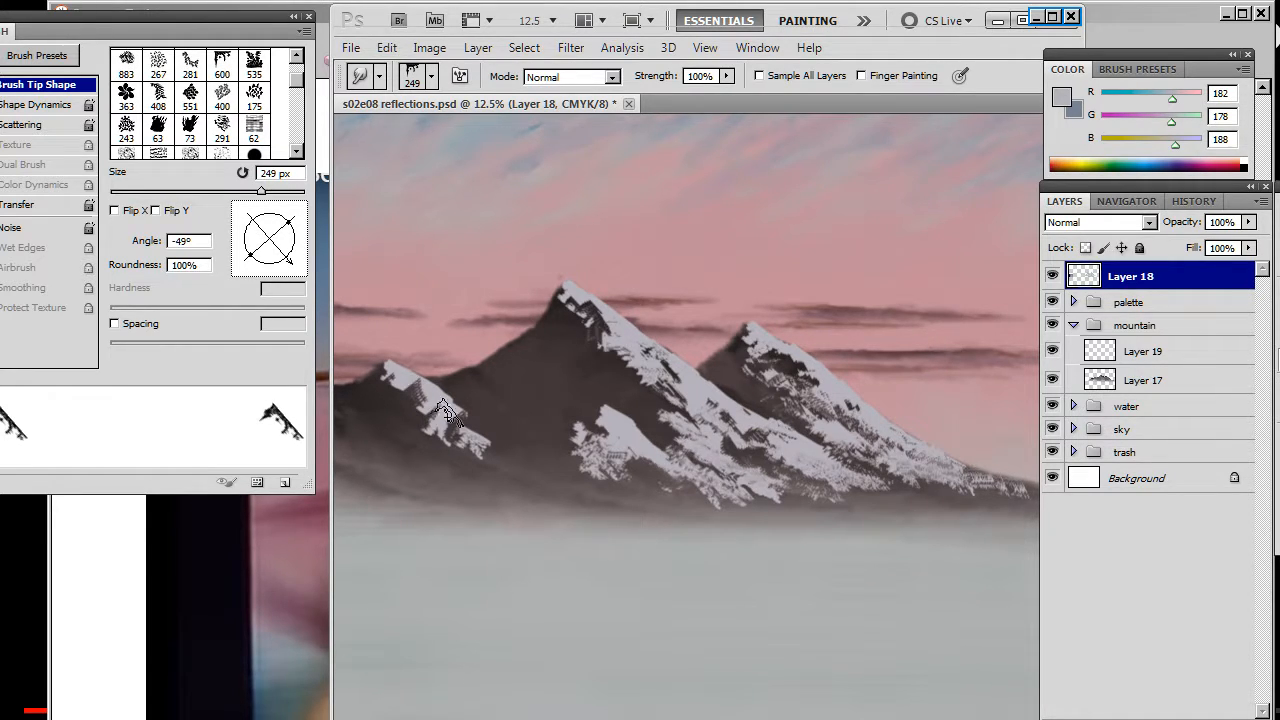
mouse_move(446, 413)
mouse_down()
mouse_move(513, 459)
mouse_move(449, 447)
mouse_move(412, 412)
mouse_up()
Reduce the Smudge tool to 125 px and roughen the upper edges of the lower snow patch in close-up.
key(alt+space)
mouse_move(640, 438)
mouse_down()
mouse_move(711, 451)
mouse_move(717, 480)
mouse_move(692, 470)
mouse_move(738, 483)
mouse_up()
key(bracketleft)
key(bracketleft)
key(bracketleft)
mouse_move(606, 408)
mouse_down()
mouse_move(544, 354)
mouse_move(577, 364)
mouse_move(588, 410)
mouse_up()
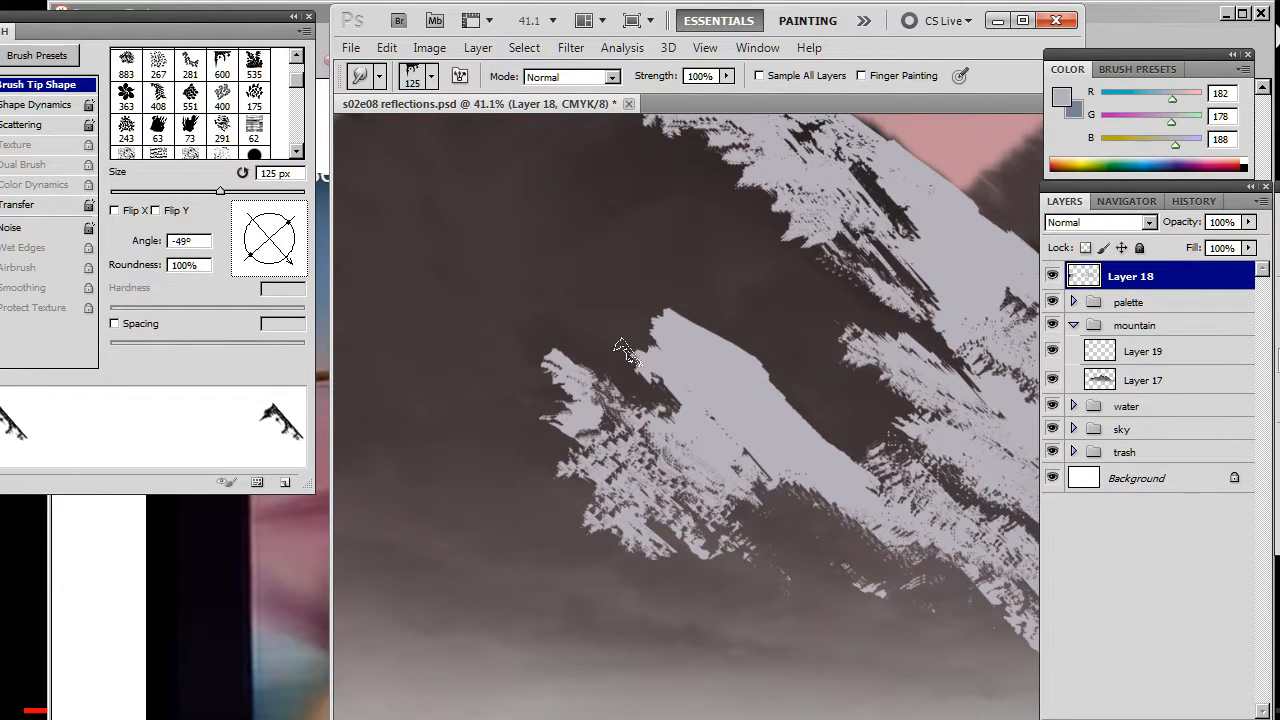
drag(619, 346, 695, 367)
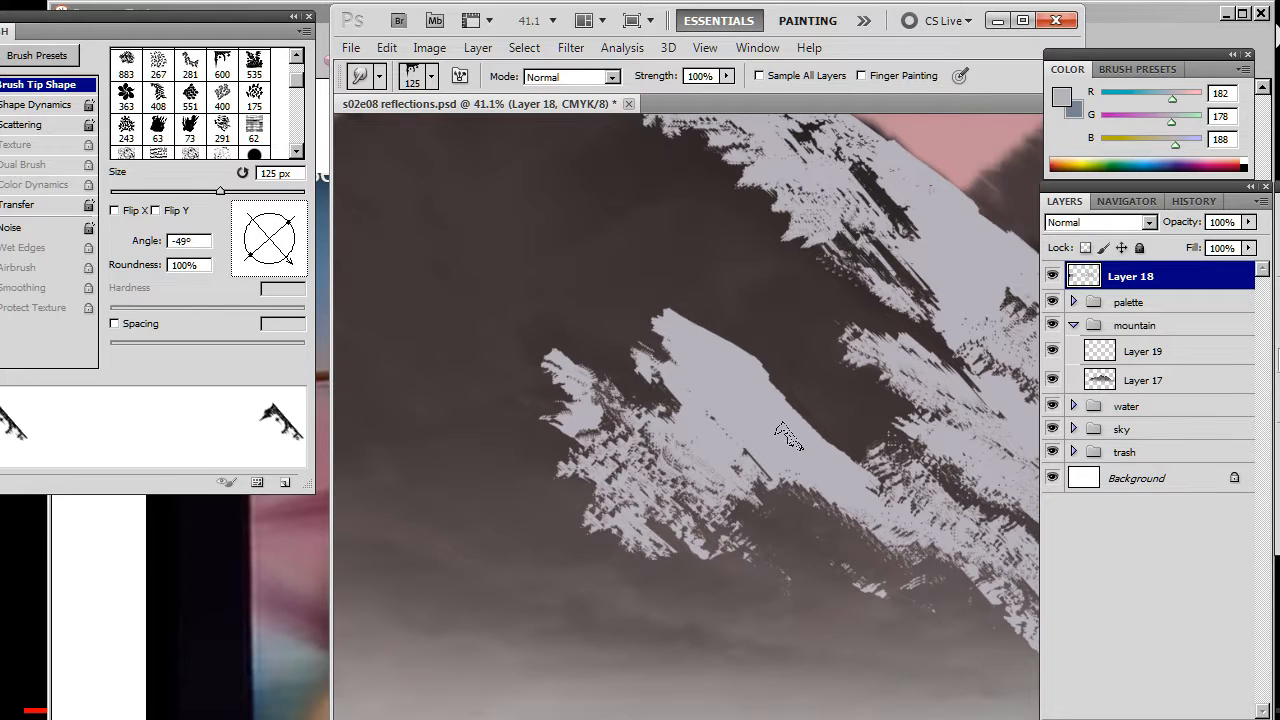
mouse_move(788, 437)
mouse_down()
mouse_move(908, 465)
mouse_move(918, 500)
mouse_move(910, 480)
mouse_move(886, 502)
mouse_move(923, 497)
mouse_move(1013, 564)
mouse_up()
Smudge the lower edge of the snow patch and the adjoining main slope into the rock with 125 px strokes.
drag(858, 553, 707, 414)
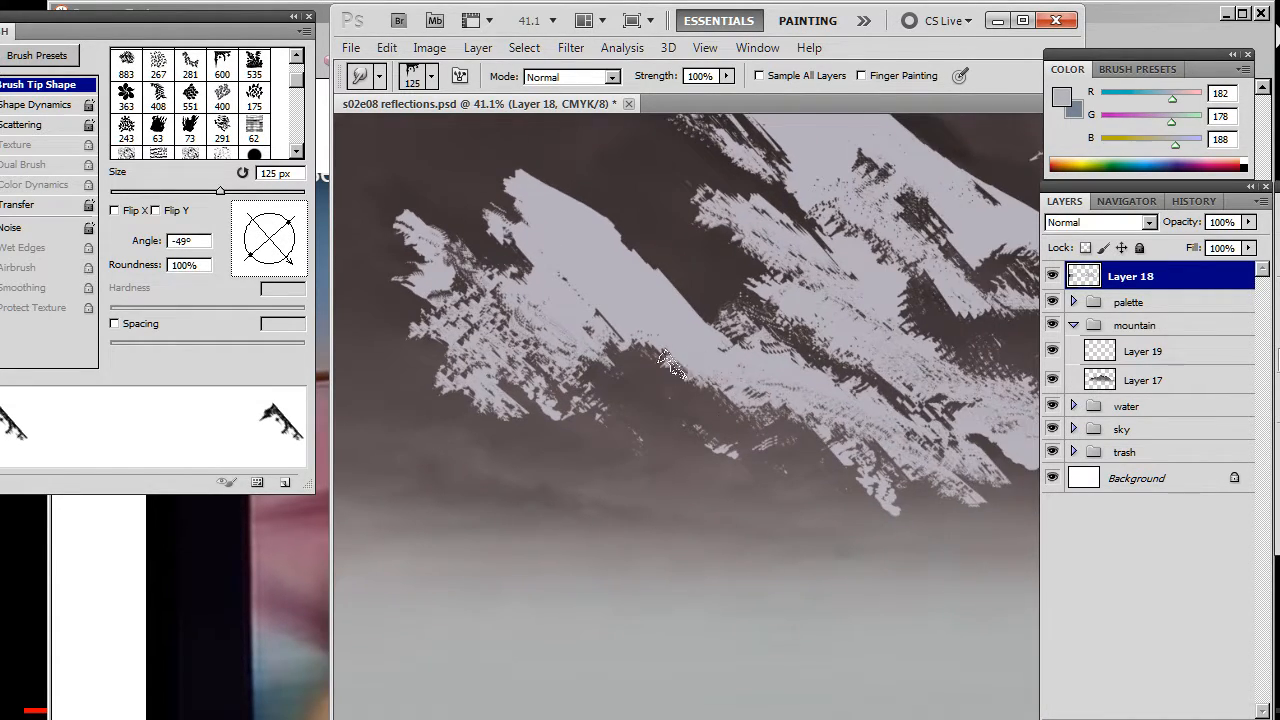
mouse_move(665, 362)
mouse_down()
mouse_move(715, 437)
mouse_move(824, 474)
mouse_up()
drag(736, 401, 868, 497)
drag(784, 423, 868, 499)
mouse_move(826, 416)
mouse_down()
mouse_move(902, 492)
mouse_move(860, 470)
mouse_move(872, 474)
mouse_up()
drag(830, 375, 882, 396)
drag(818, 332, 996, 448)
drag(908, 318, 940, 365)
Smudge the upper and middle edges of the main peak's snow into jagged rock texture at 125 px.
key(ctrl+space)
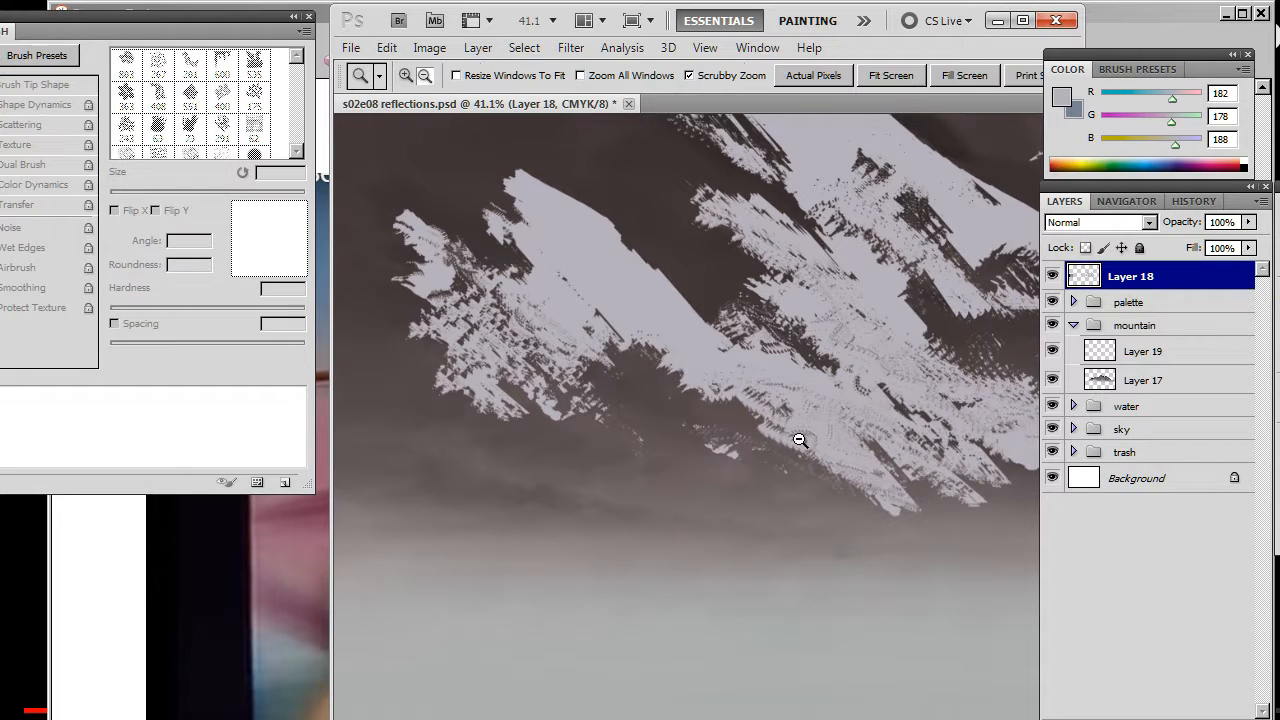
drag(800, 437, 710, 432)
drag(693, 360, 665, 368)
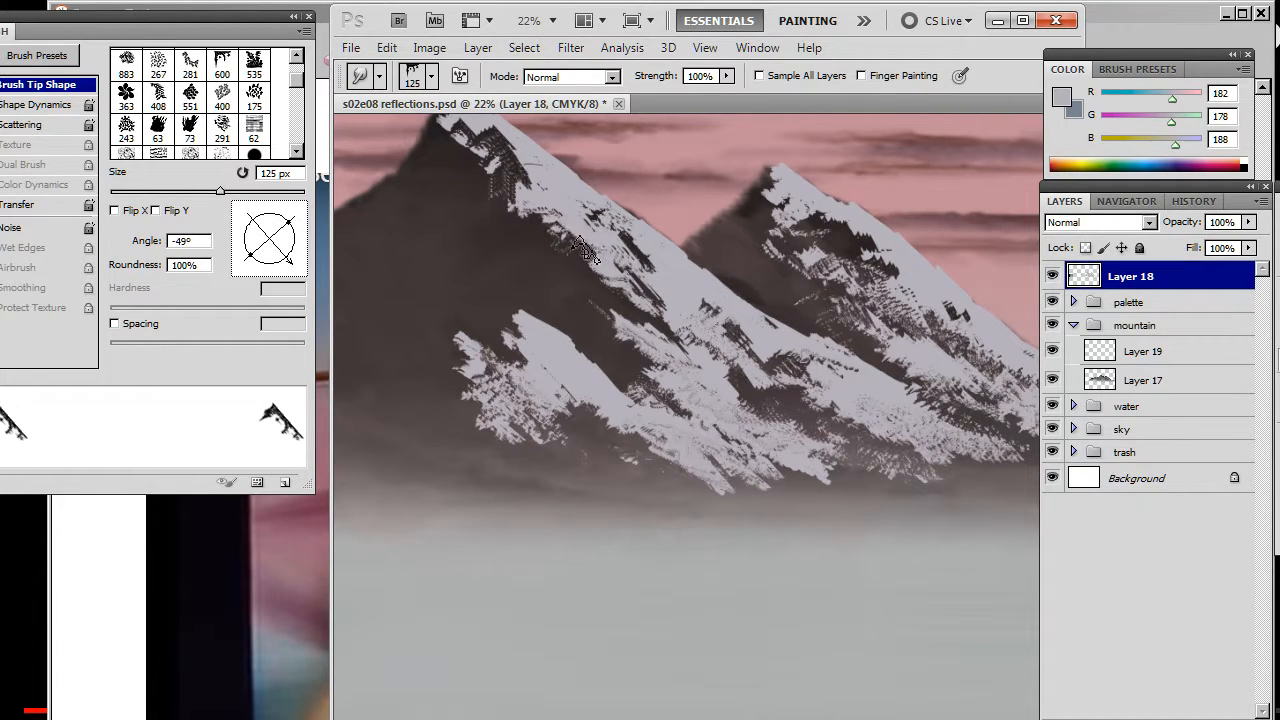
drag(538, 227, 513, 218)
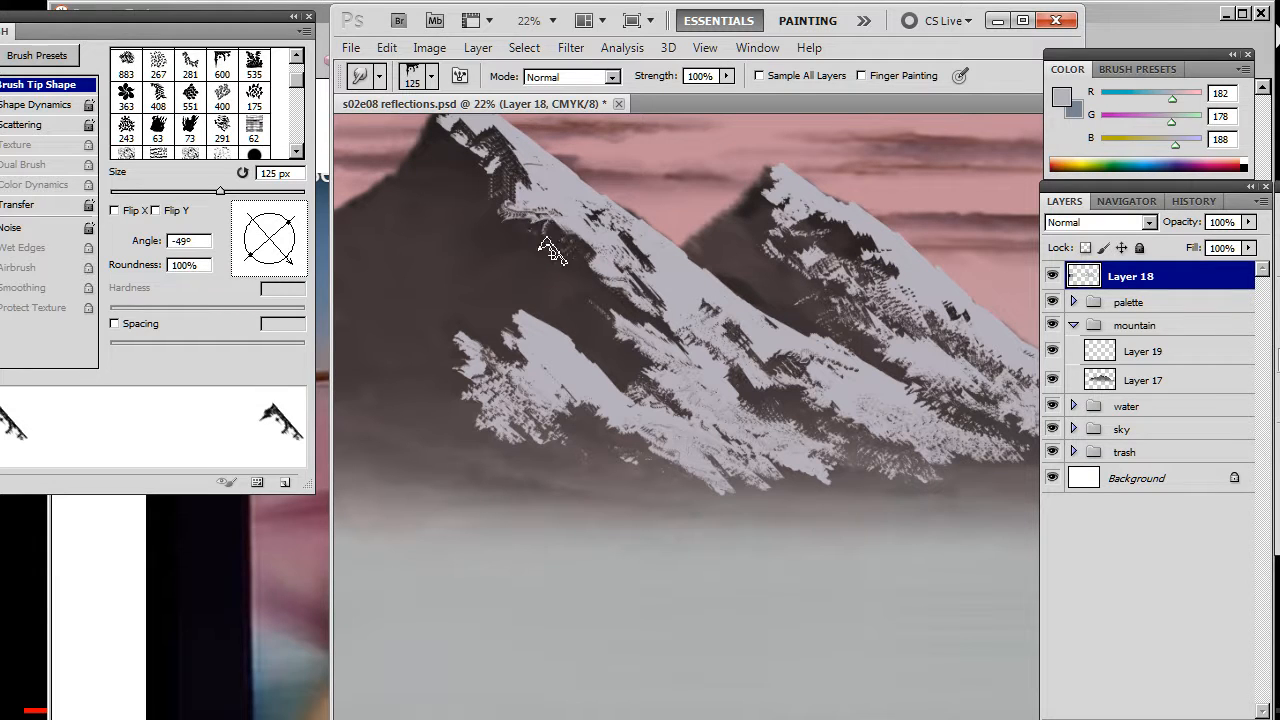
mouse_move(585, 250)
mouse_down()
mouse_move(592, 273)
mouse_move(691, 325)
mouse_up()
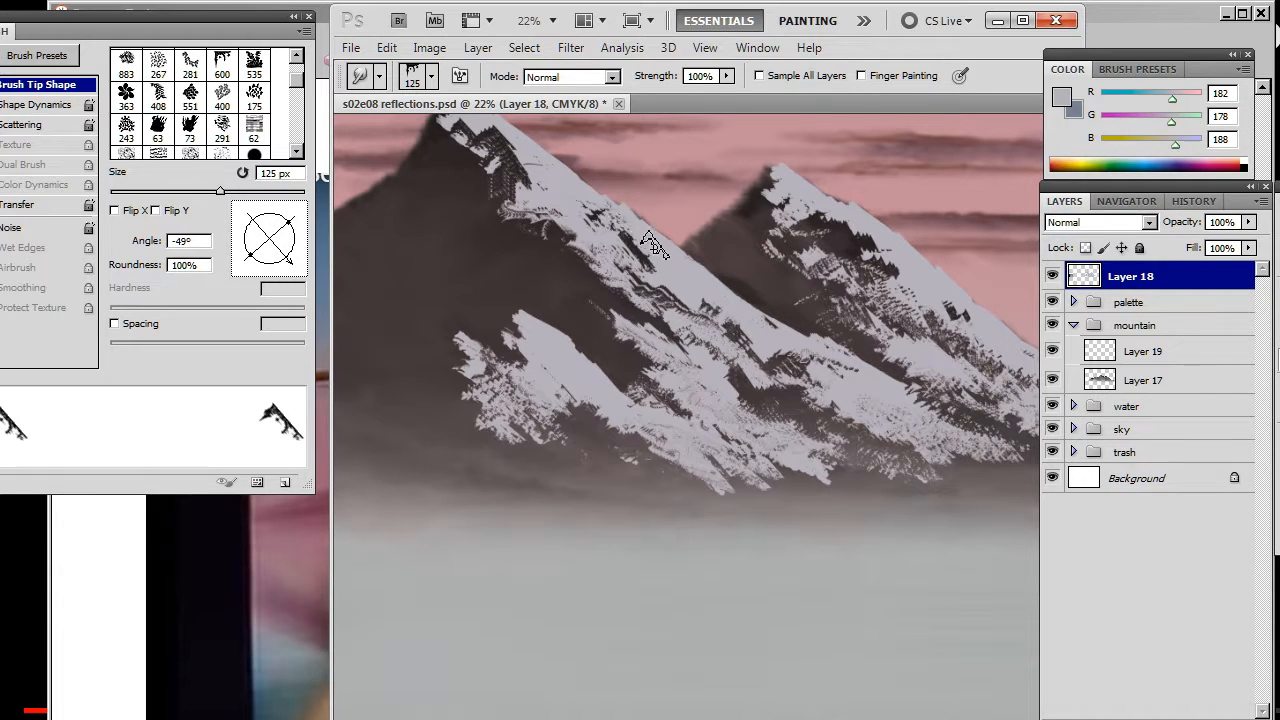
Dab snow onto the right peak's shaded face and set the brush to 150 px with a -54° angle.
key(b)
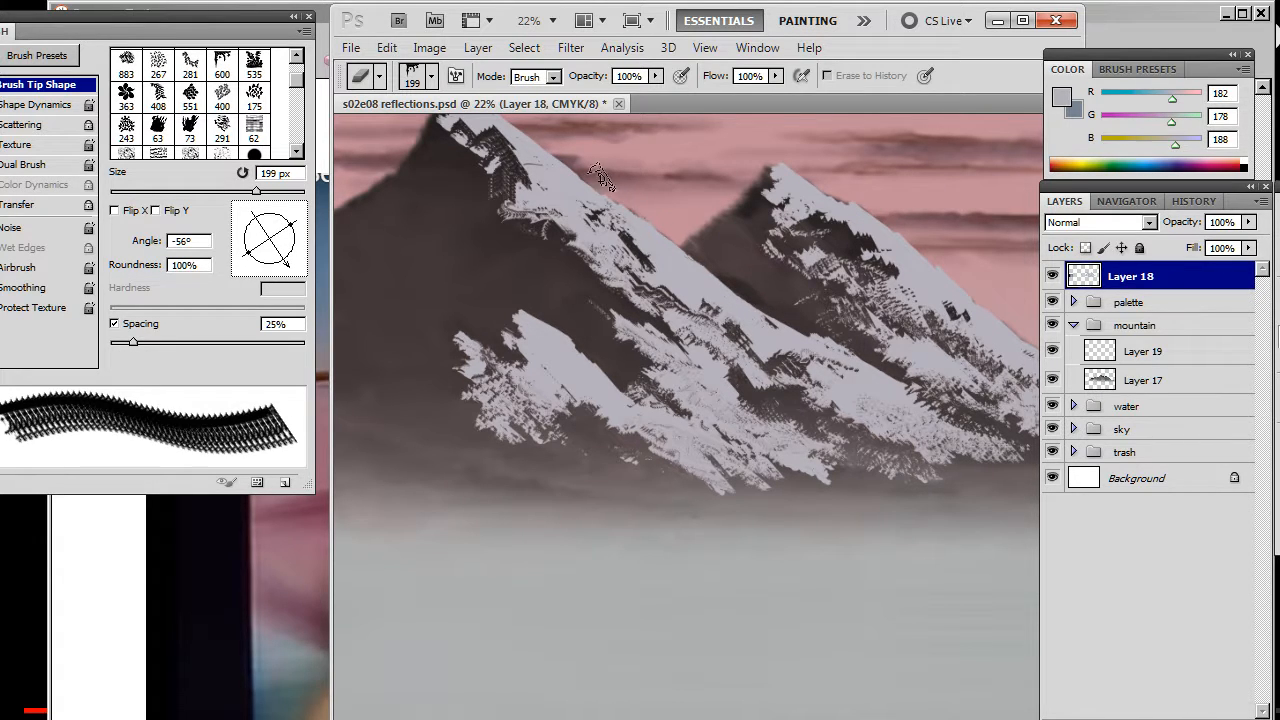
key(b)
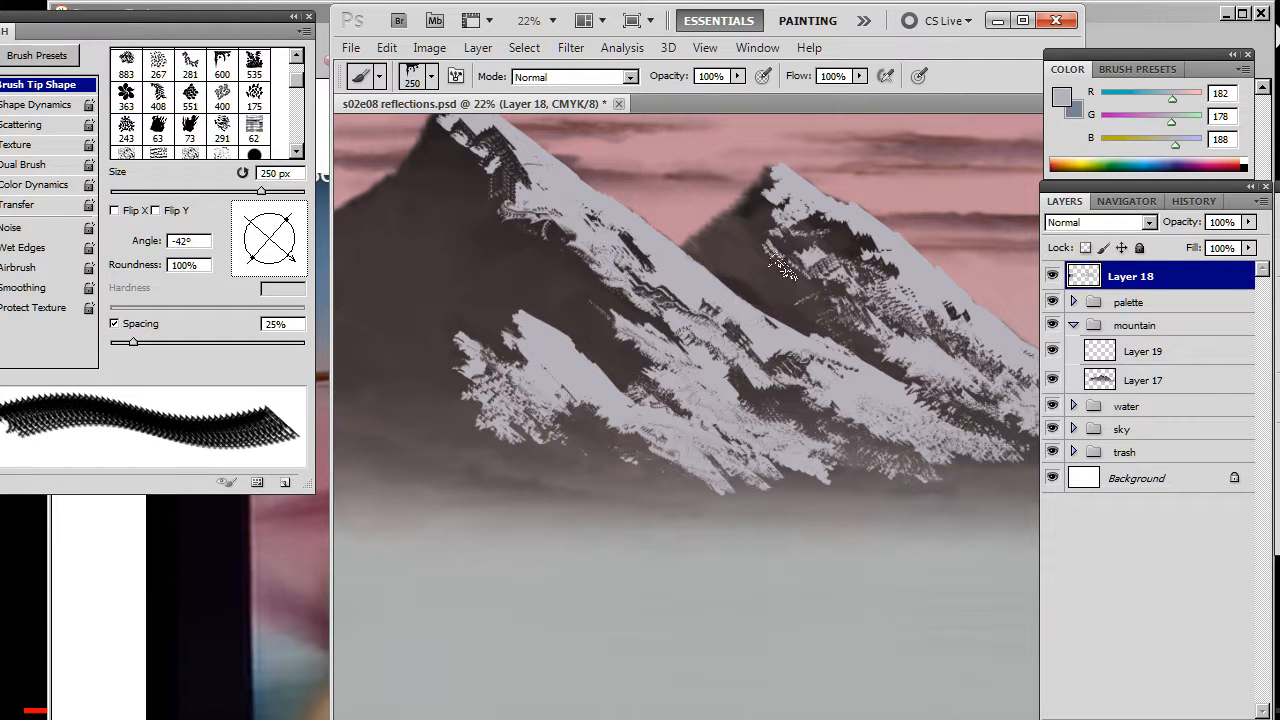
drag(791, 256, 811, 277)
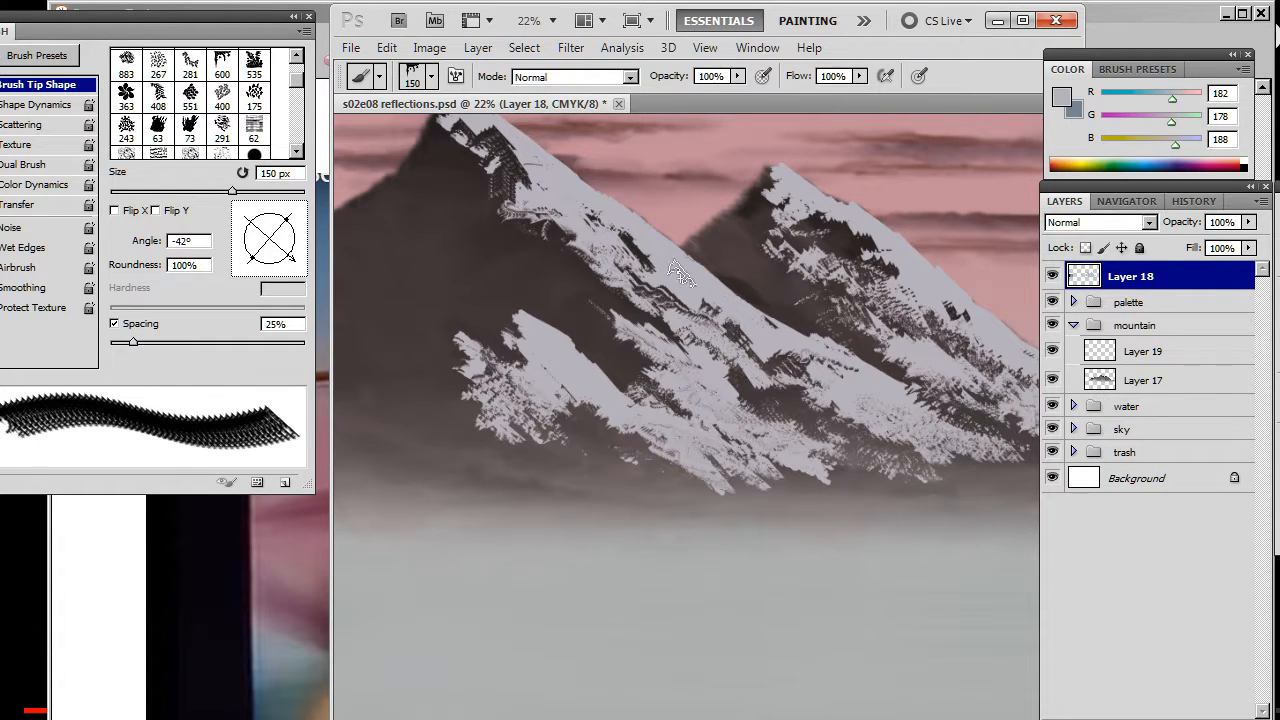
drag(282, 272, 318, 262)
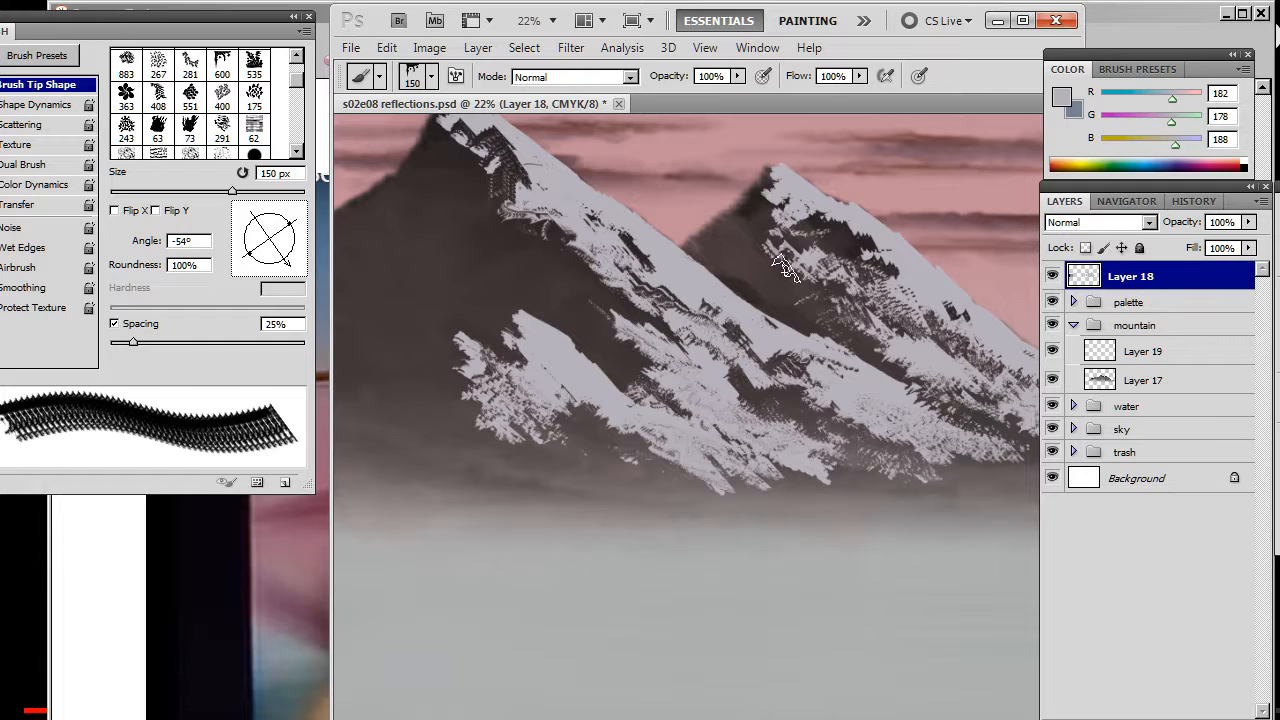
Fill in the snow on the right peak's middle slope and smudge it into the rock at 125 px.
key(r)
mouse_move(794, 277)
mouse_down()
mouse_move(842, 298)
mouse_move(832, 270)
mouse_move(833, 287)
mouse_move(878, 316)
mouse_up()
key(b)
key(r)
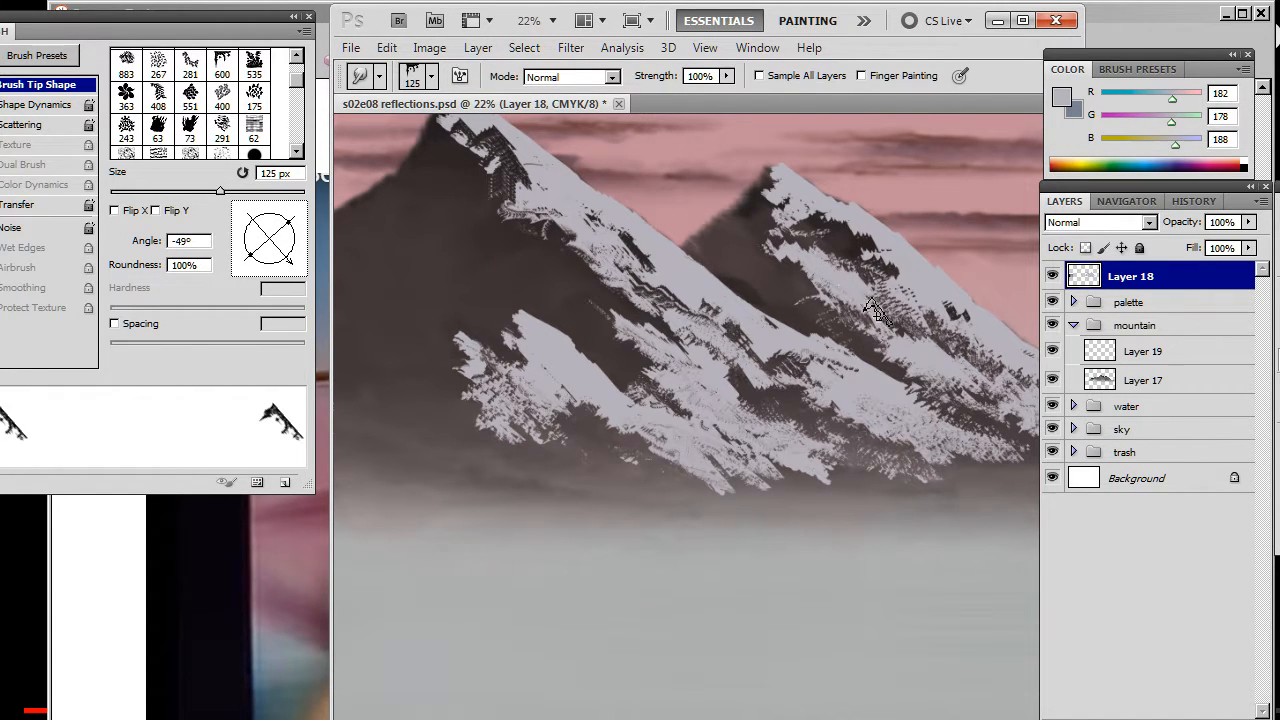
mouse_move(812, 282)
mouse_down()
mouse_move(871, 320)
mouse_move(879, 288)
mouse_move(911, 302)
mouse_up()
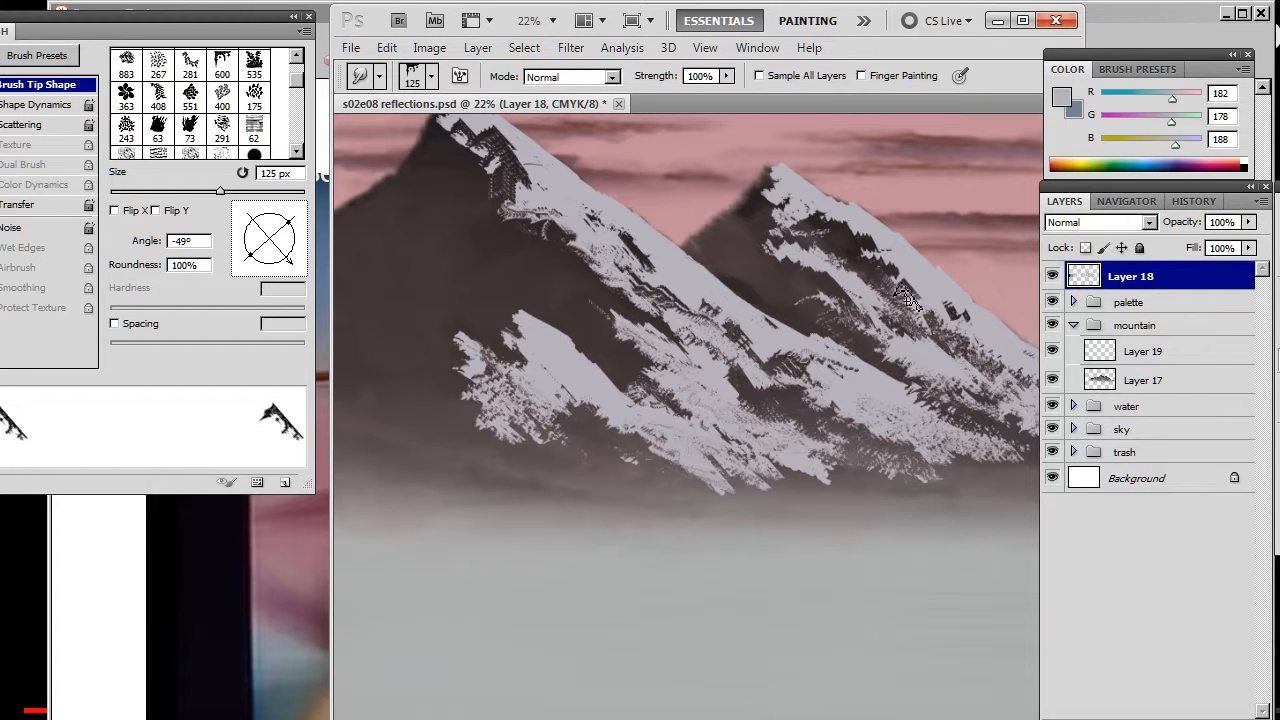
mouse_move(830, 278)
mouse_down()
mouse_move(770, 250)
mouse_move(817, 284)
mouse_up()
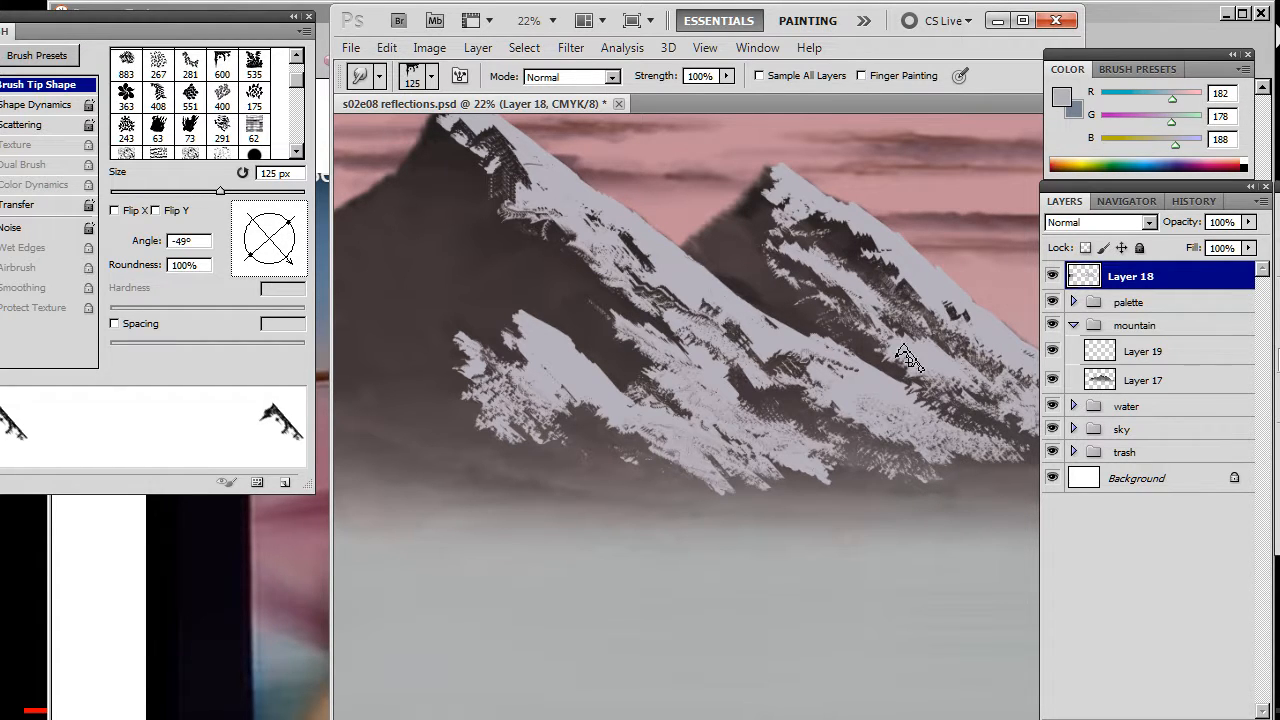
Smudge the snow on the right peak's middle and lower slope into the rock at 125 px.
drag(903, 355, 940, 383)
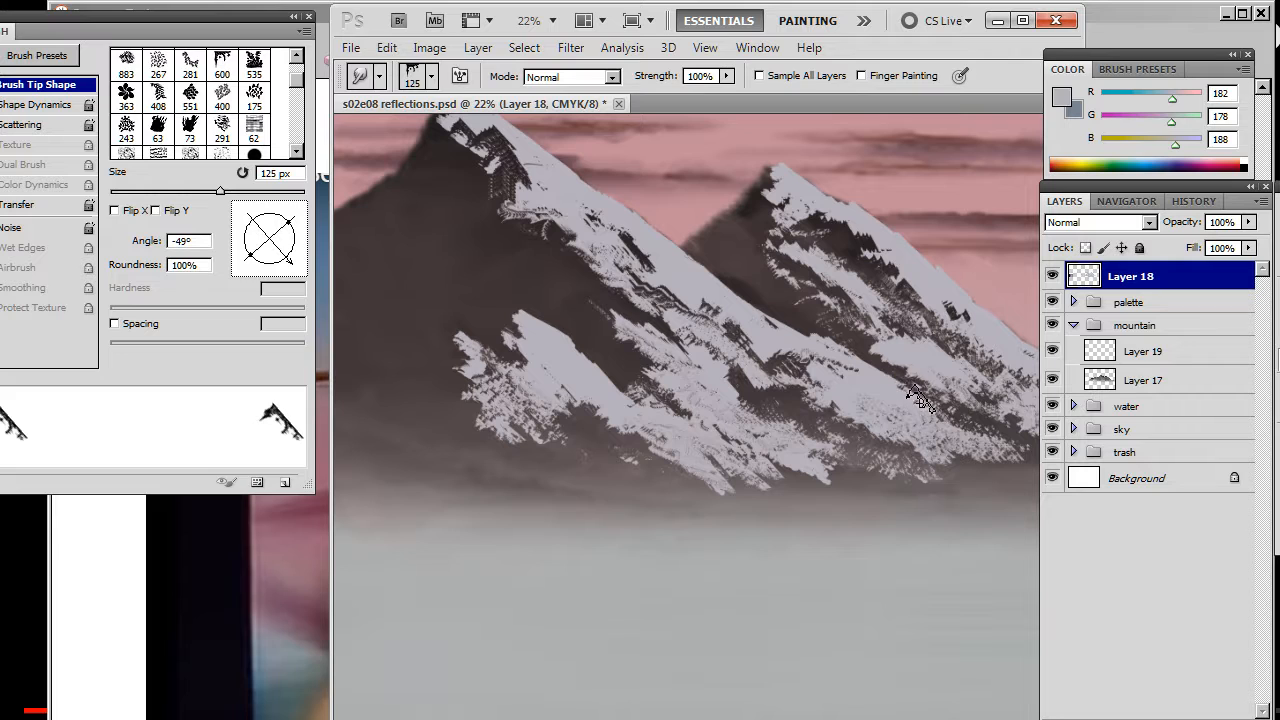
drag(673, 440, 704, 432)
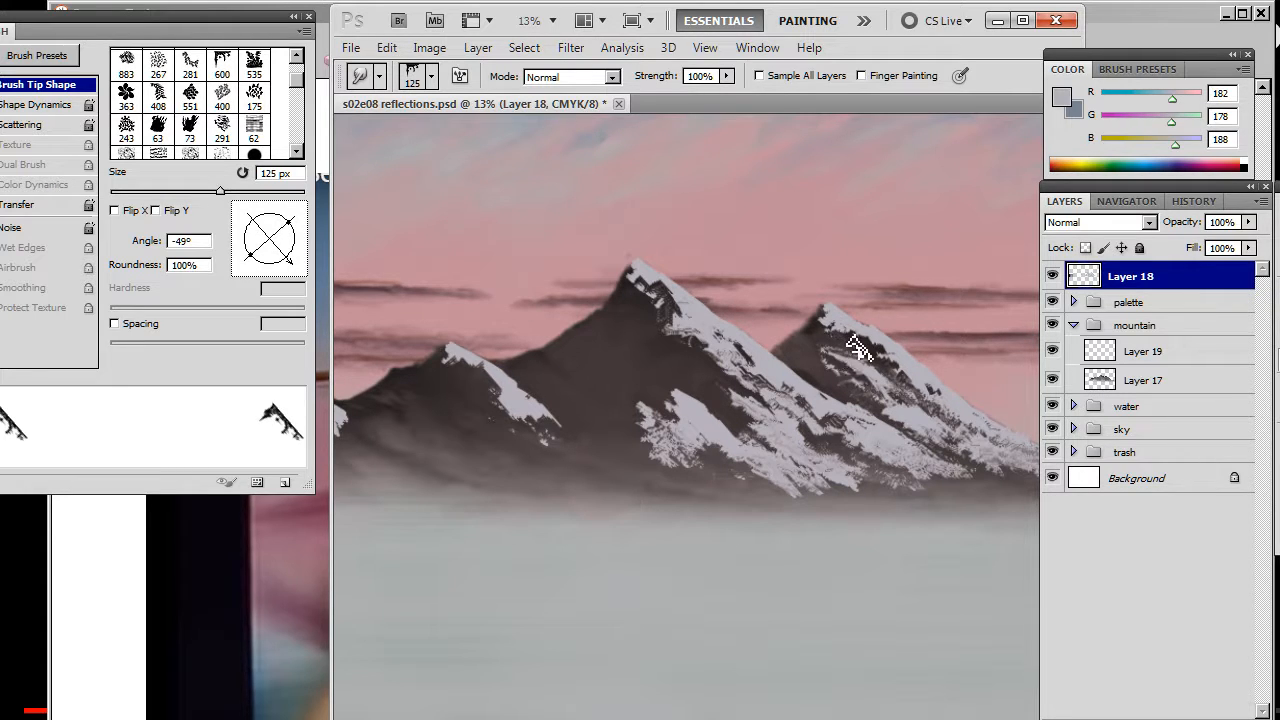
mouse_move(877, 392)
mouse_down()
mouse_move(825, 353)
mouse_move(863, 353)
mouse_move(869, 336)
mouse_move(852, 338)
mouse_move(872, 347)
mouse_move(875, 317)
mouse_move(862, 354)
mouse_move(876, 345)
mouse_move(857, 334)
mouse_move(864, 361)
mouse_move(853, 337)
mouse_move(857, 374)
mouse_move(890, 345)
mouse_move(937, 407)
mouse_move(1002, 434)
mouse_move(966, 409)
mouse_move(995, 432)
mouse_move(904, 424)
mouse_move(924, 414)
mouse_move(948, 446)
mouse_move(898, 418)
mouse_move(994, 424)
mouse_move(1033, 455)
mouse_up()
Break up the main peak's snow slope and its lower patch with 199 px eraser and 125 px smudge strokes.
key(b)
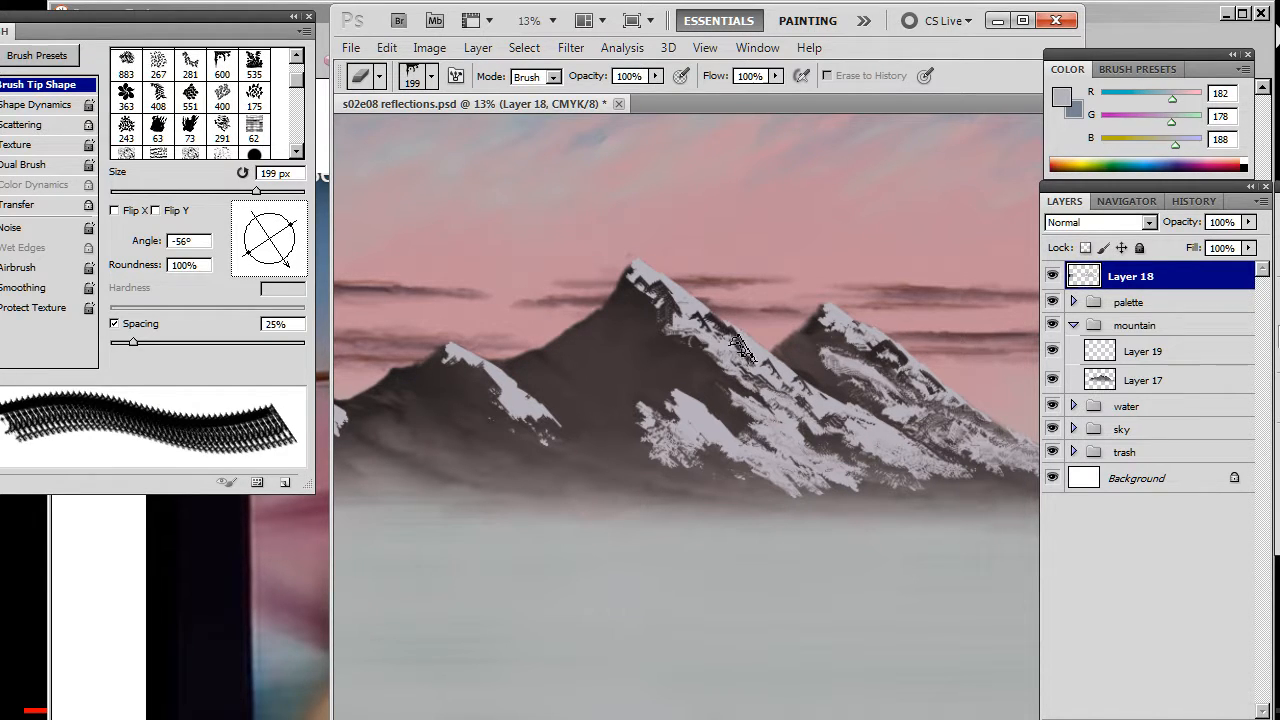
key(r)
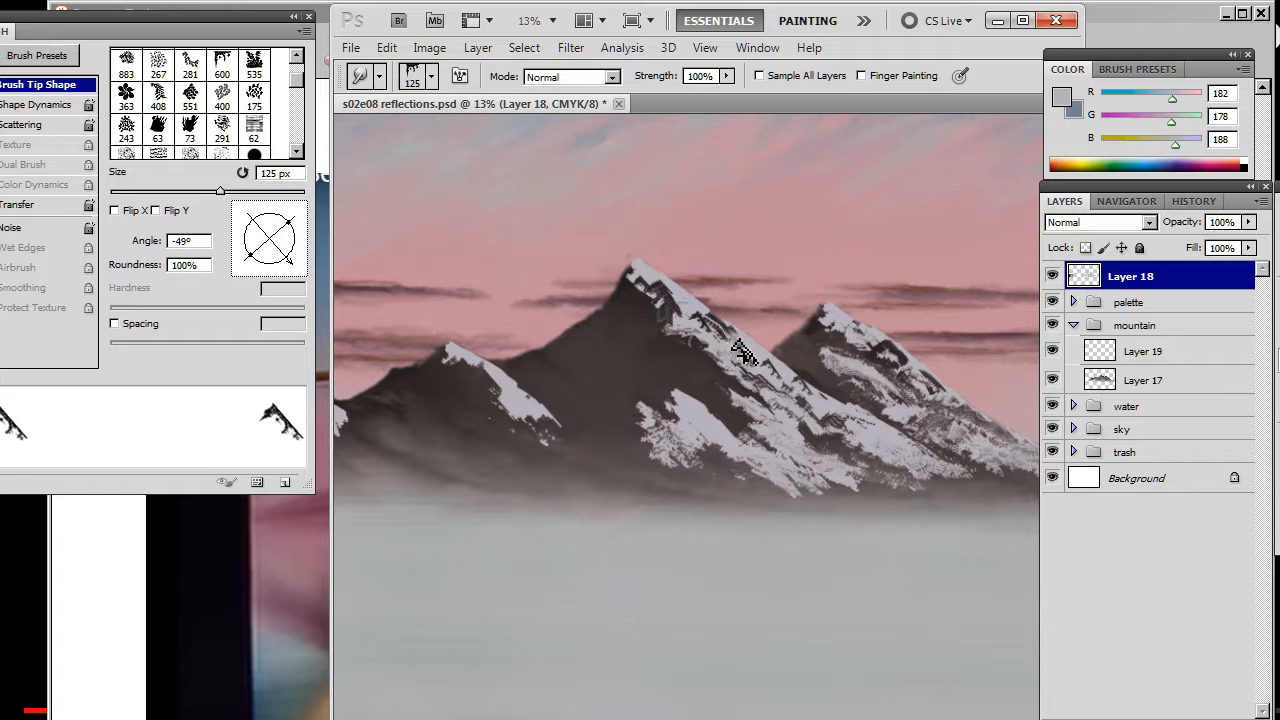
key(b)
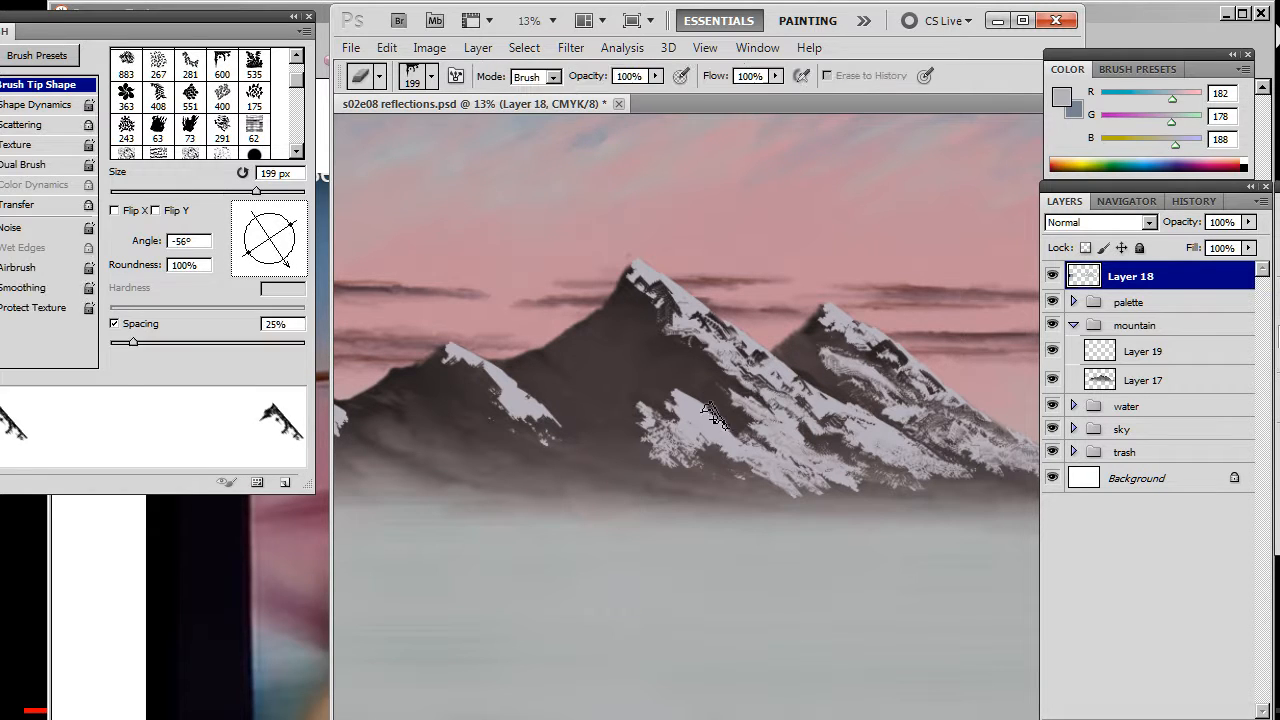
key(r)
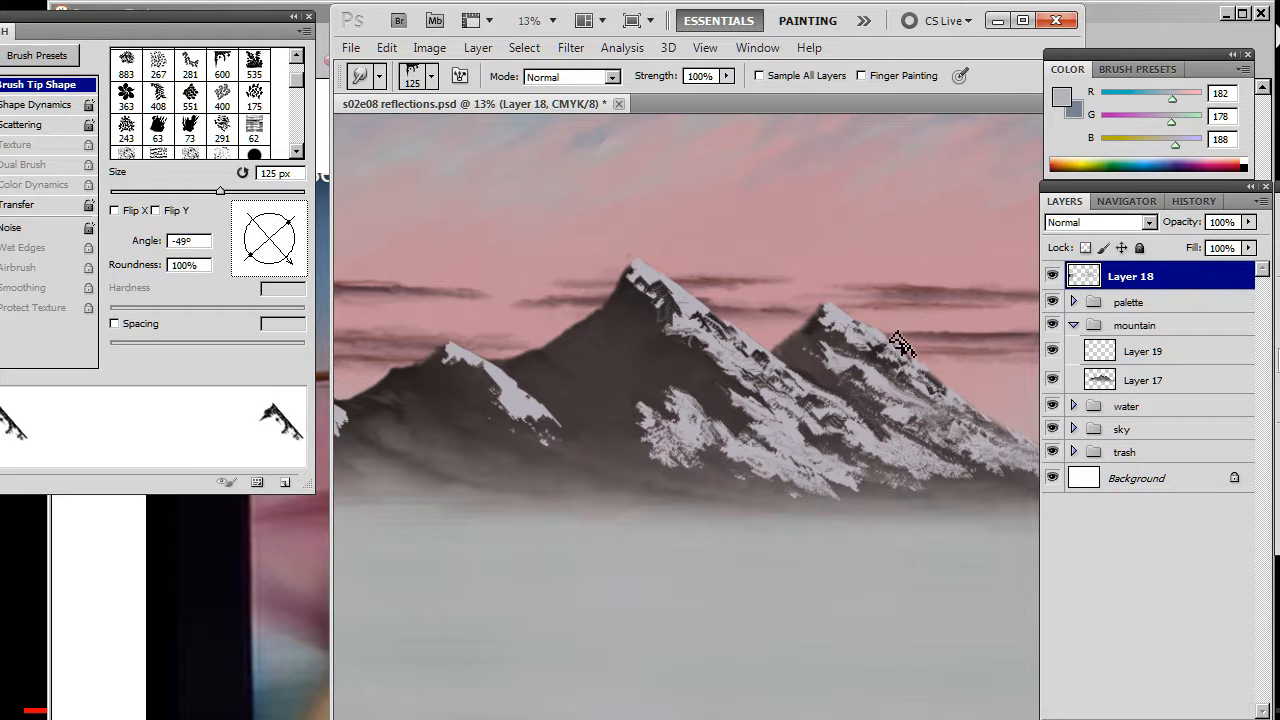
Add snow along the right peak's ridge and lower slope at 150 px and blend it with 125 px smudges.
key(b)
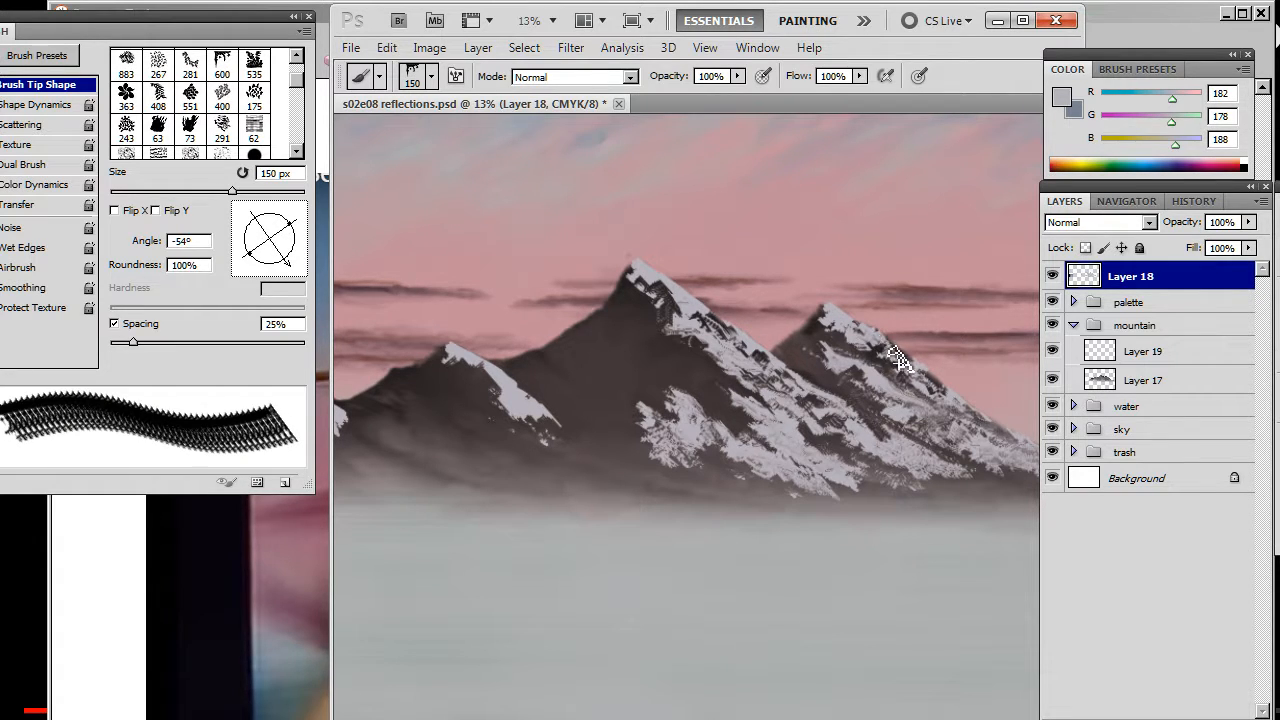
key(r)
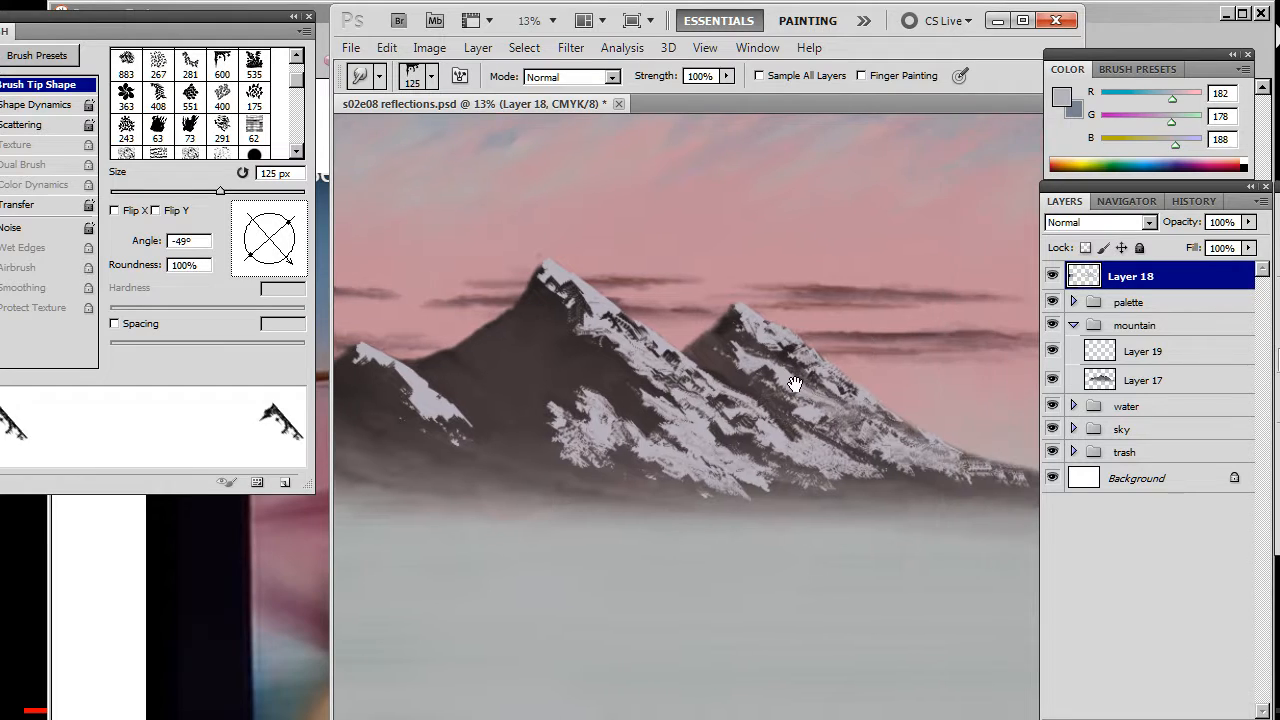
key(b)
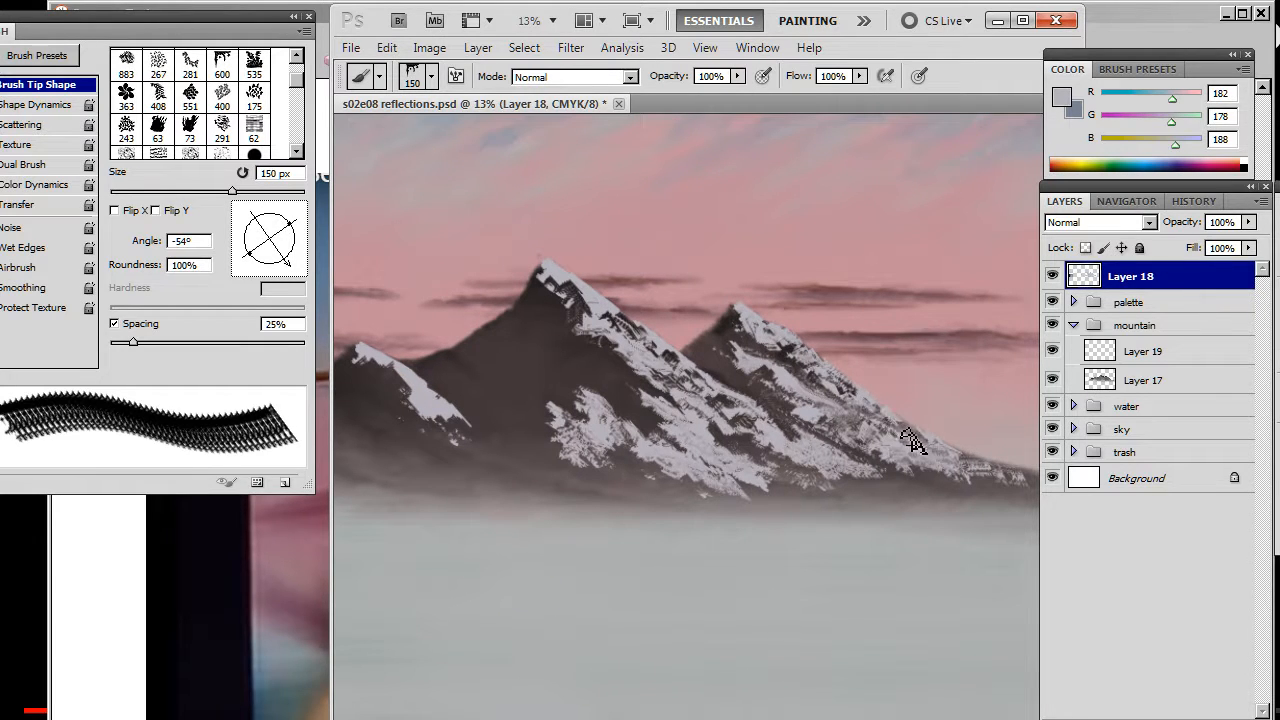
key(r)
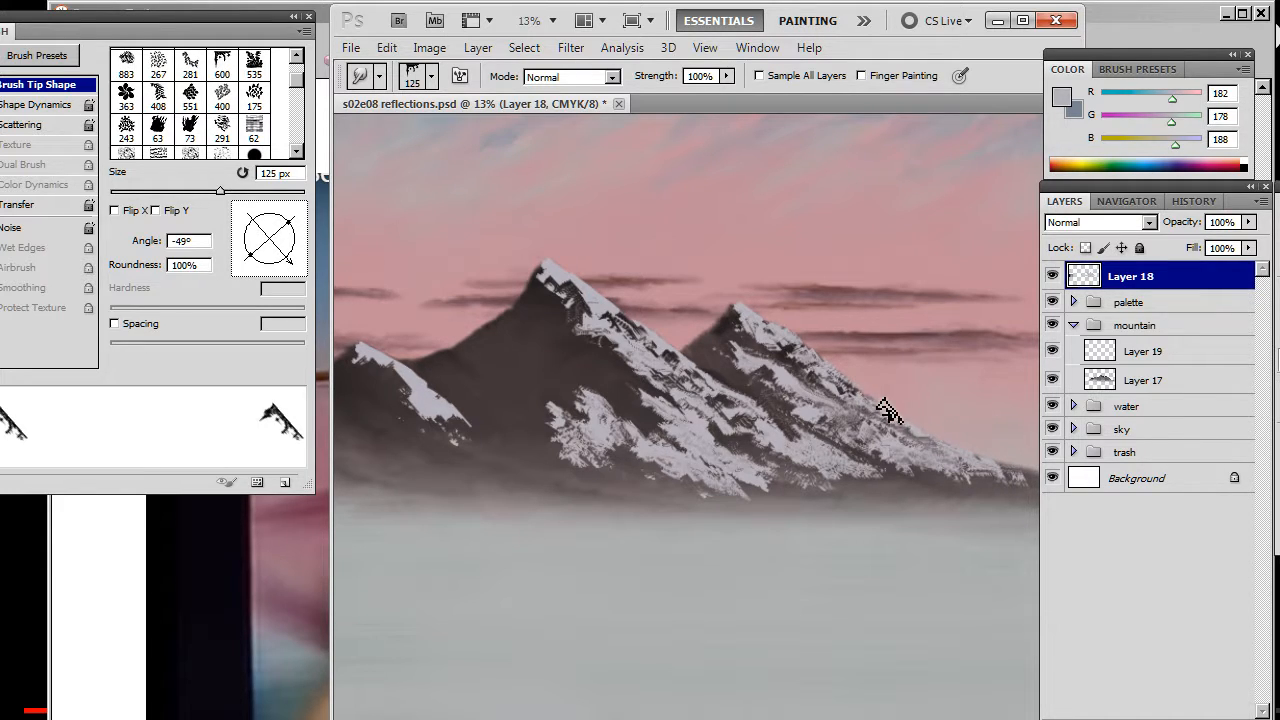
key(b)
key(r)
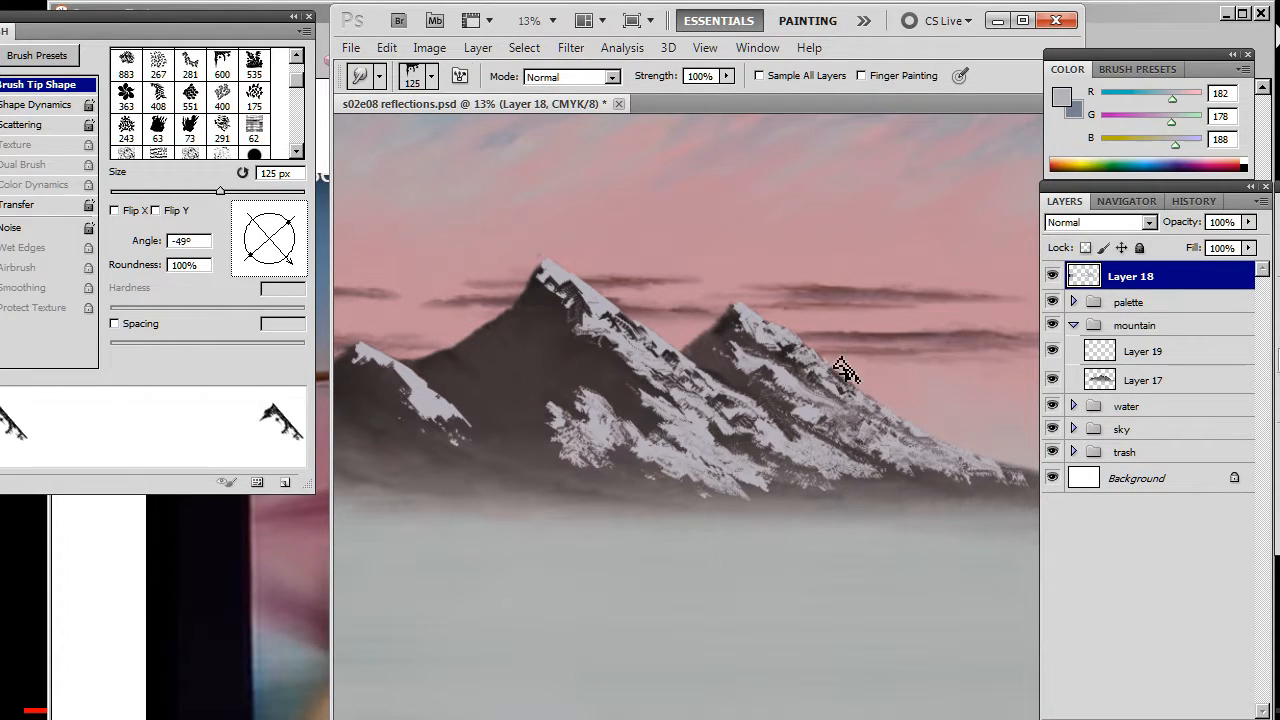
Set the brush angle to -48° and refine the right peak's middle slope with snow and smudge strokes.
key(b)
mouse_move(289, 263)
mouse_down()
mouse_move(280, 277)
mouse_move(297, 277)
mouse_up()
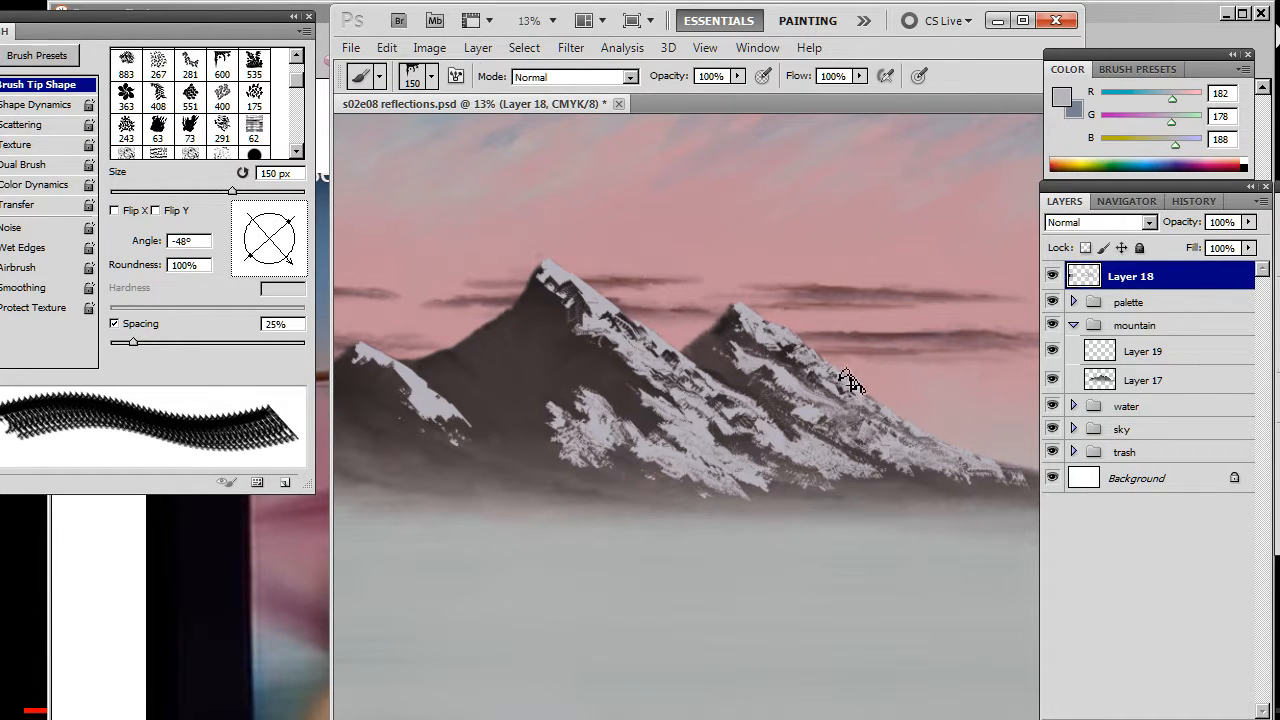
key(r)
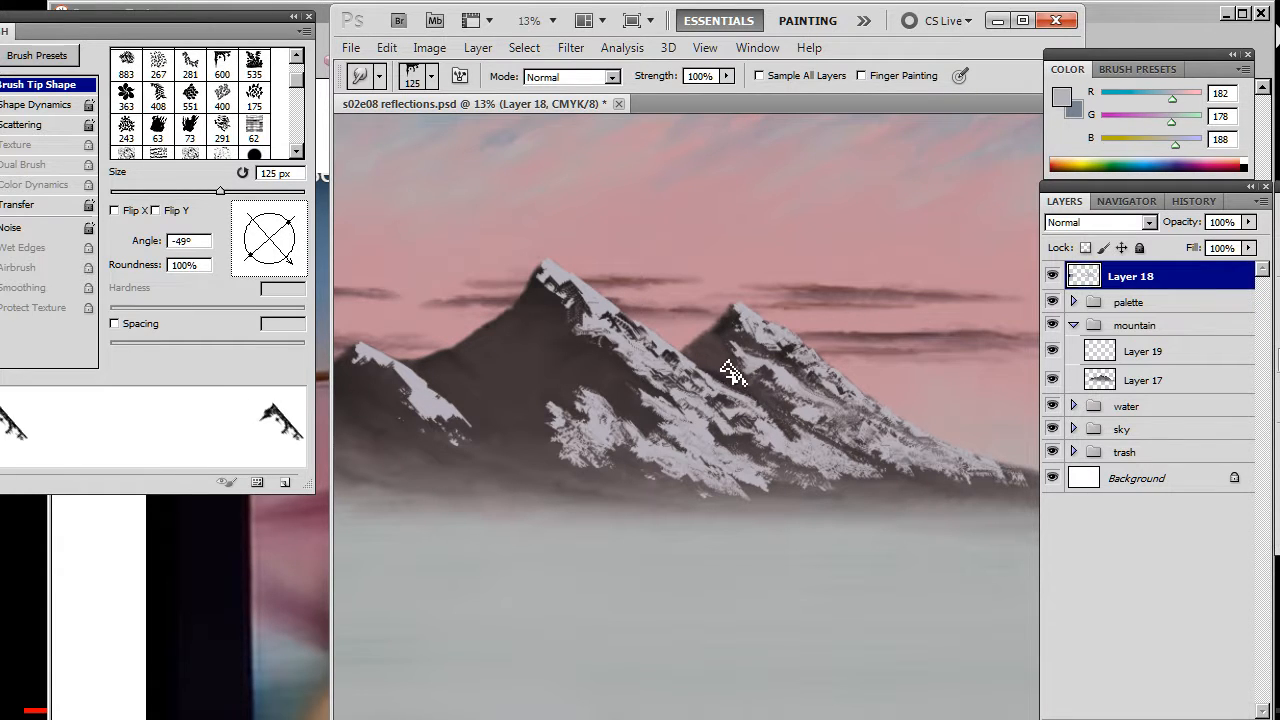
mouse_move(758, 375)
mouse_down()
mouse_move(794, 391)
mouse_move(770, 380)
mouse_move(862, 444)
mouse_move(812, 424)
mouse_move(867, 444)
mouse_move(855, 435)
mouse_move(865, 431)
mouse_move(888, 455)
mouse_up()
key(b)
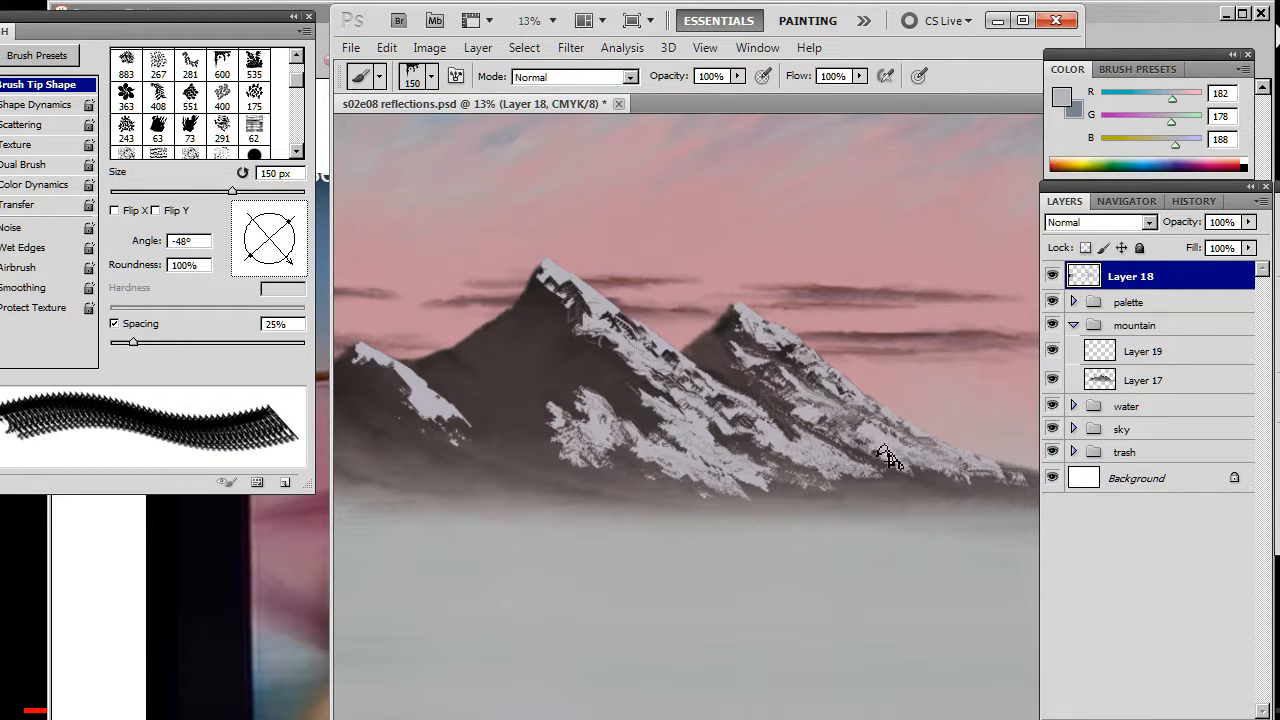
key(r)
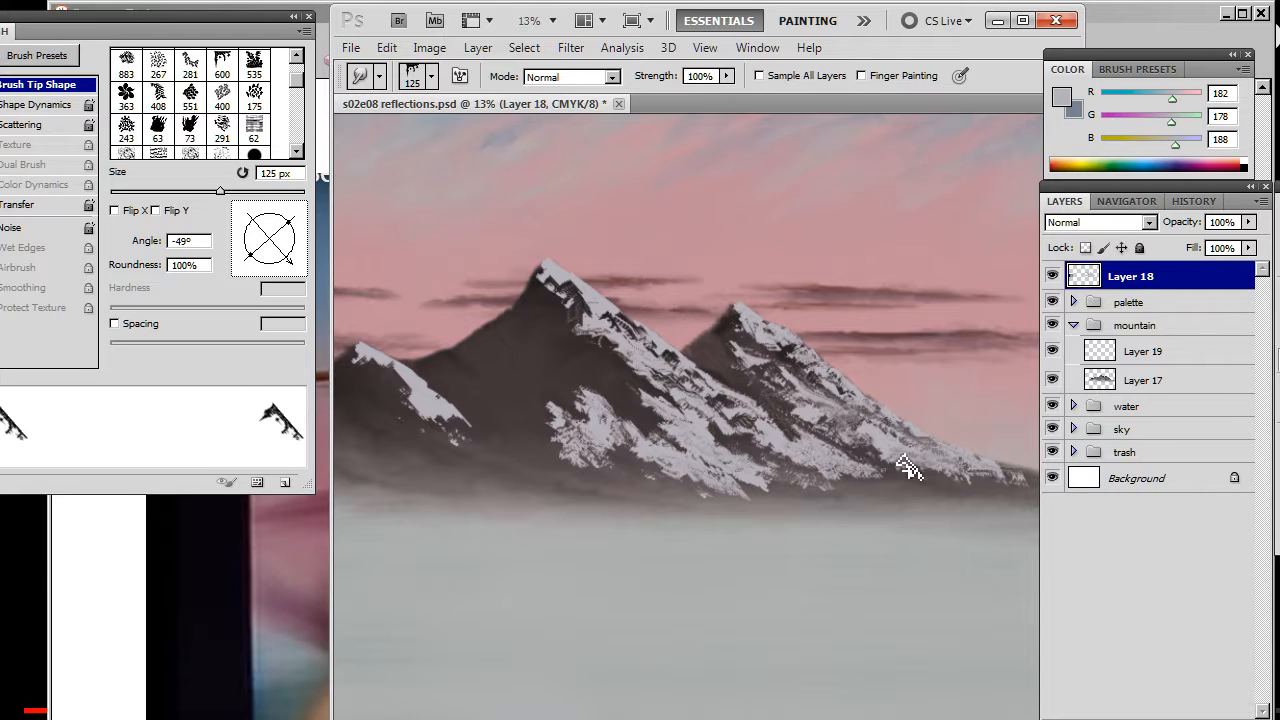
Rework the snow patch on the main peak's lower face with alternating 150 px brush and 125 px smudge strokes.
key(b)
key(r)
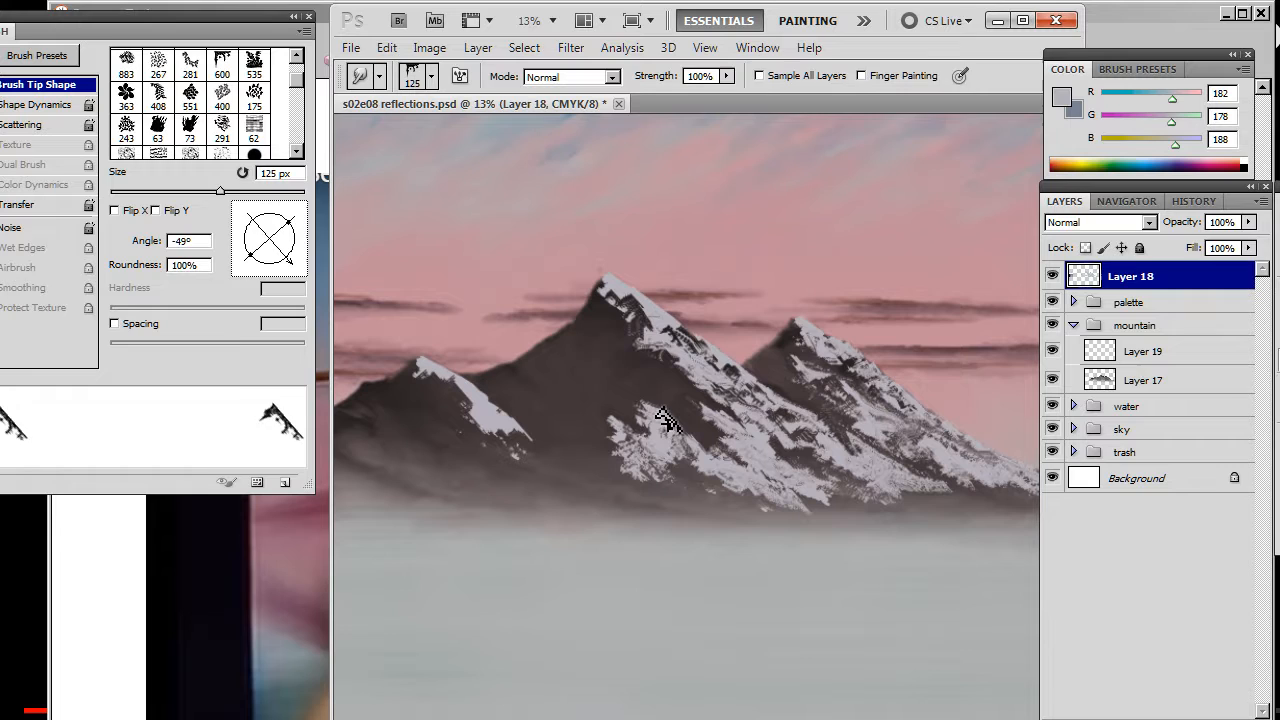
key(b)
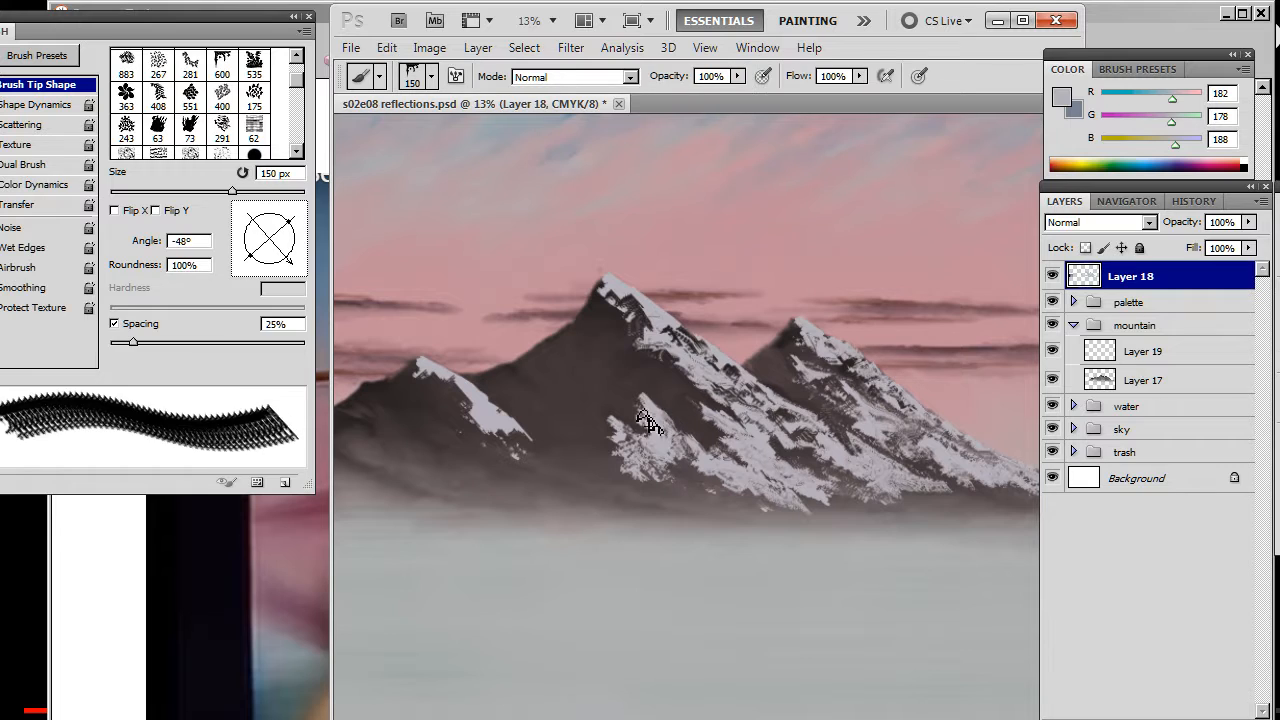
key(r)
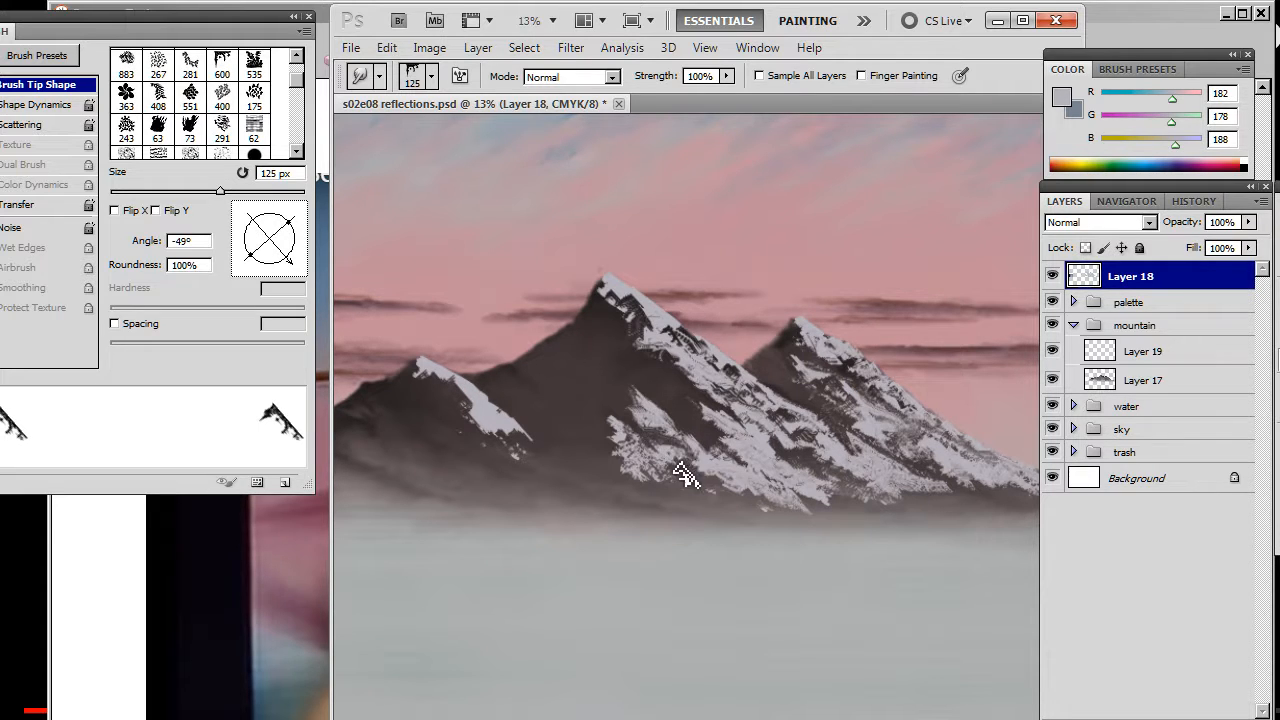
key(b)
key(r)
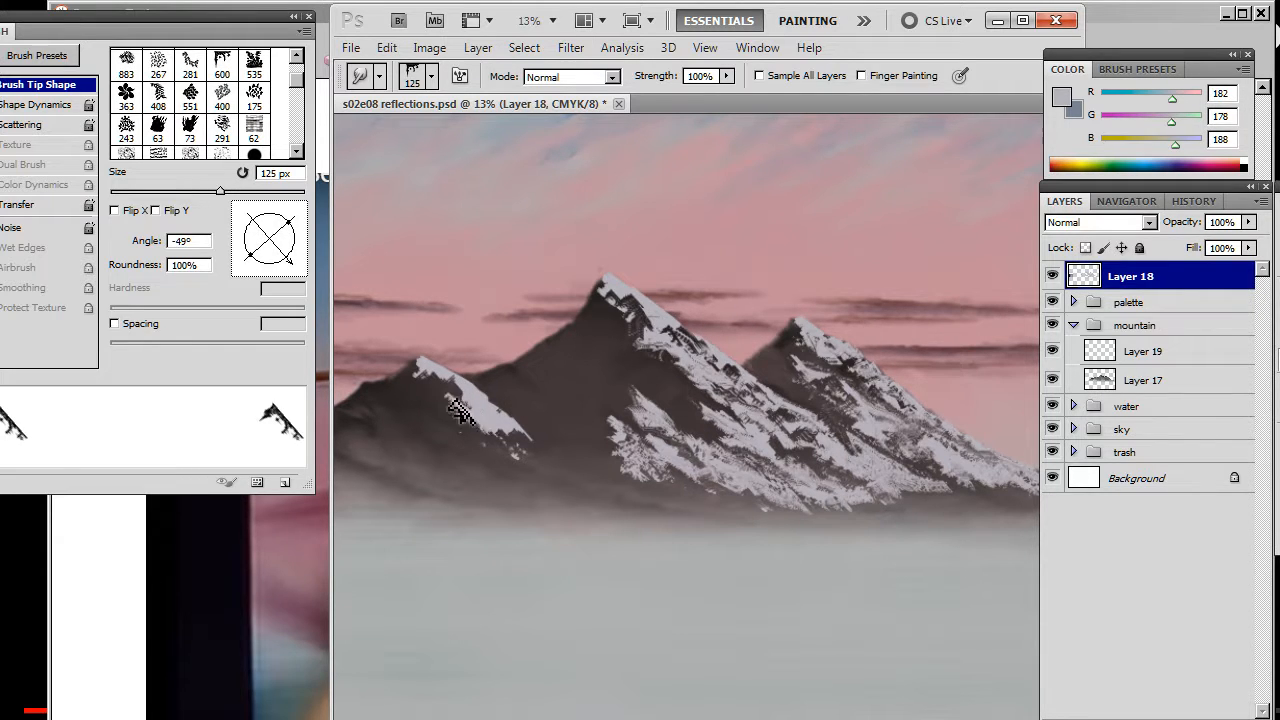
Extend the snow down the left peak's slope and smudge its lower edge into the rock.
mouse_move(470, 400)
mouse_down()
mouse_move(547, 448)
mouse_move(509, 438)
mouse_move(525, 455)
mouse_move(457, 430)
mouse_move(484, 430)
mouse_move(464, 415)
mouse_move(505, 459)
mouse_move(556, 475)
mouse_move(455, 434)
mouse_move(517, 469)
mouse_move(434, 448)
mouse_move(444, 459)
mouse_move(440, 432)
mouse_move(468, 450)
mouse_move(452, 437)
mouse_move(469, 431)
mouse_move(527, 462)
mouse_move(537, 452)
mouse_move(517, 429)
mouse_move(543, 446)
mouse_move(507, 417)
mouse_move(561, 444)
mouse_move(512, 405)
mouse_move(500, 433)
mouse_move(520, 440)
mouse_move(513, 419)
mouse_move(509, 447)
mouse_move(537, 438)
mouse_move(573, 466)
mouse_up()
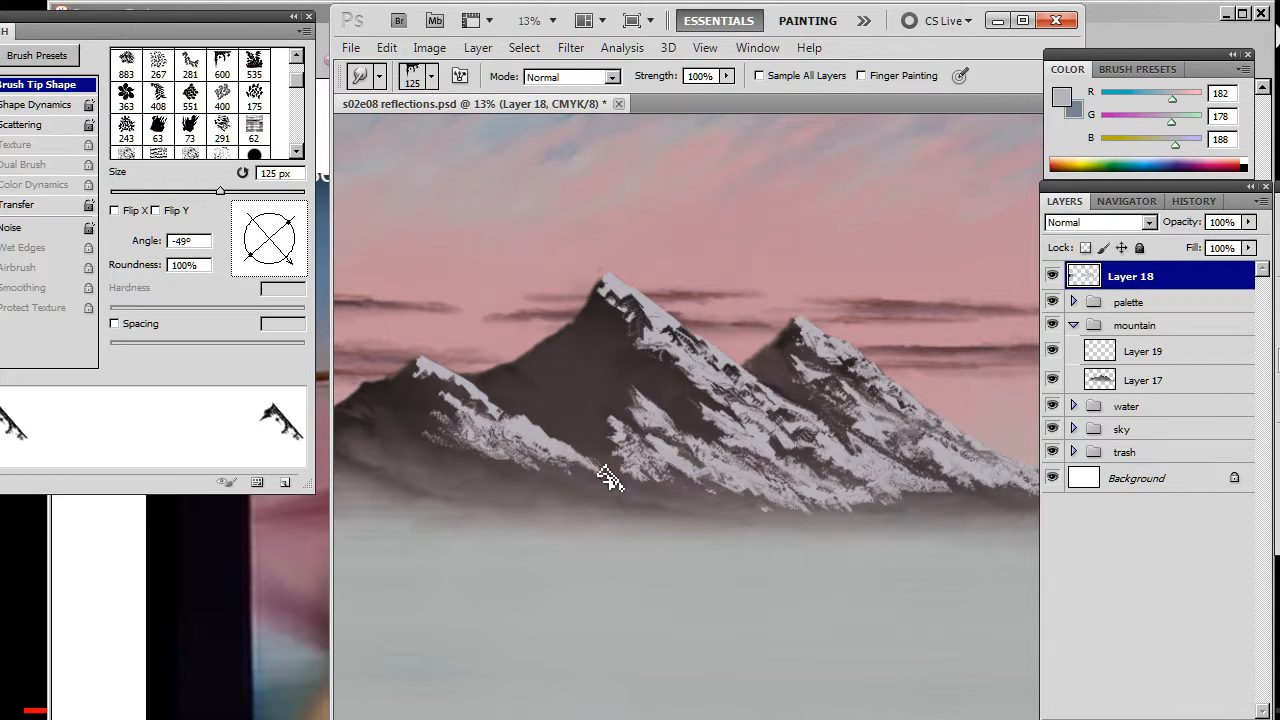
key(b)
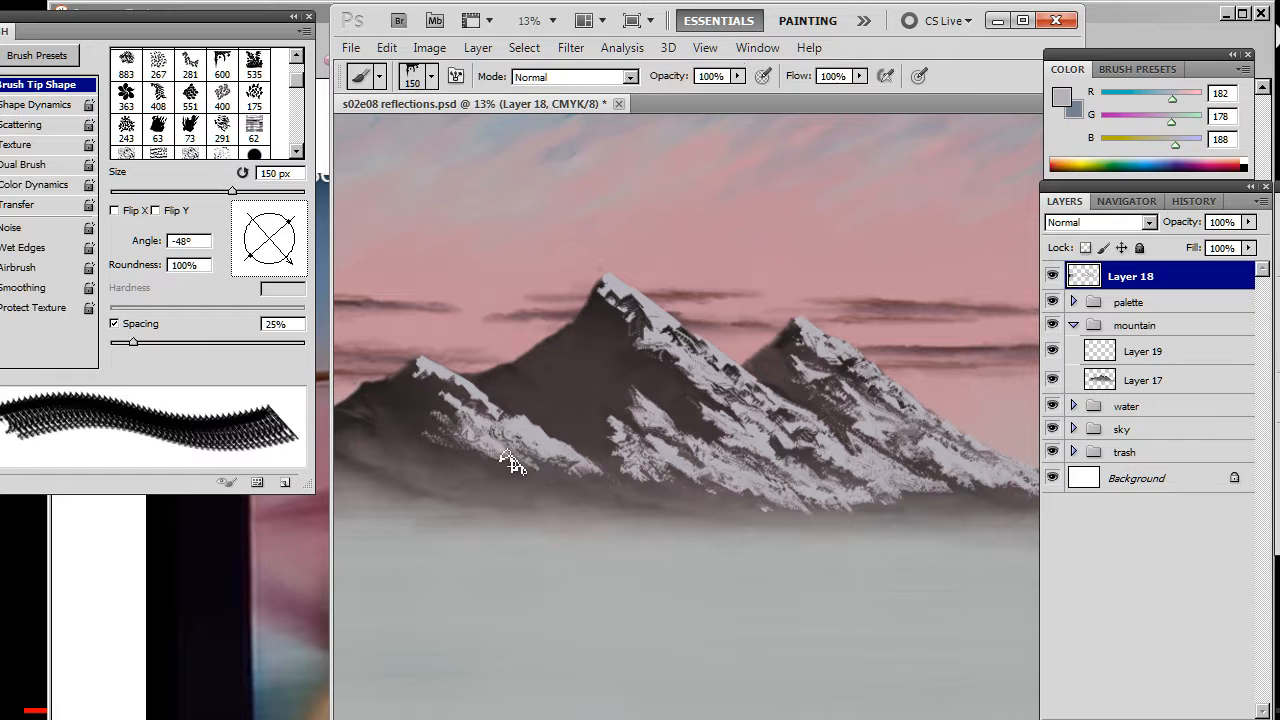
key(r)
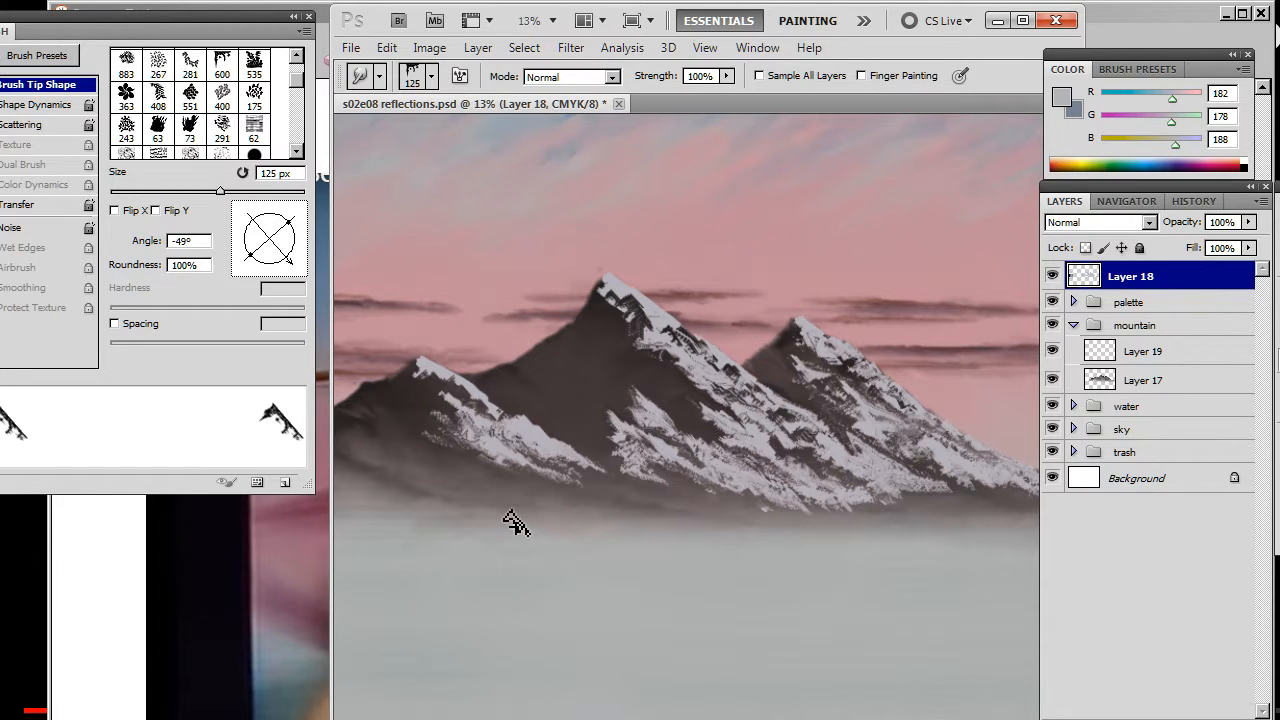
Lasso all the mountain snow, cut it from Layer 18 and paste it in place onto Layer 19.
key(z)
drag(835, 453, 512, 372)
key(l)
drag(808, 330, 688, 283)
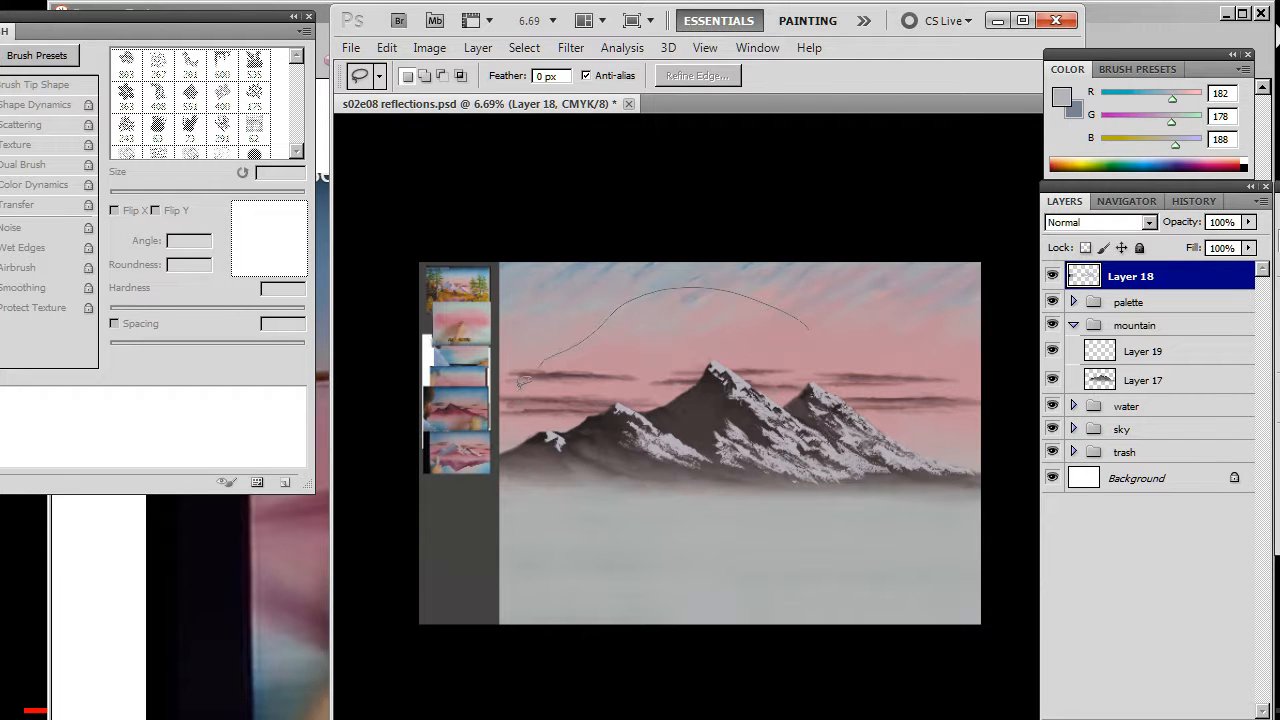
mouse_move(539, 506)
mouse_down()
mouse_move(980, 496)
mouse_move(845, 262)
mouse_up()
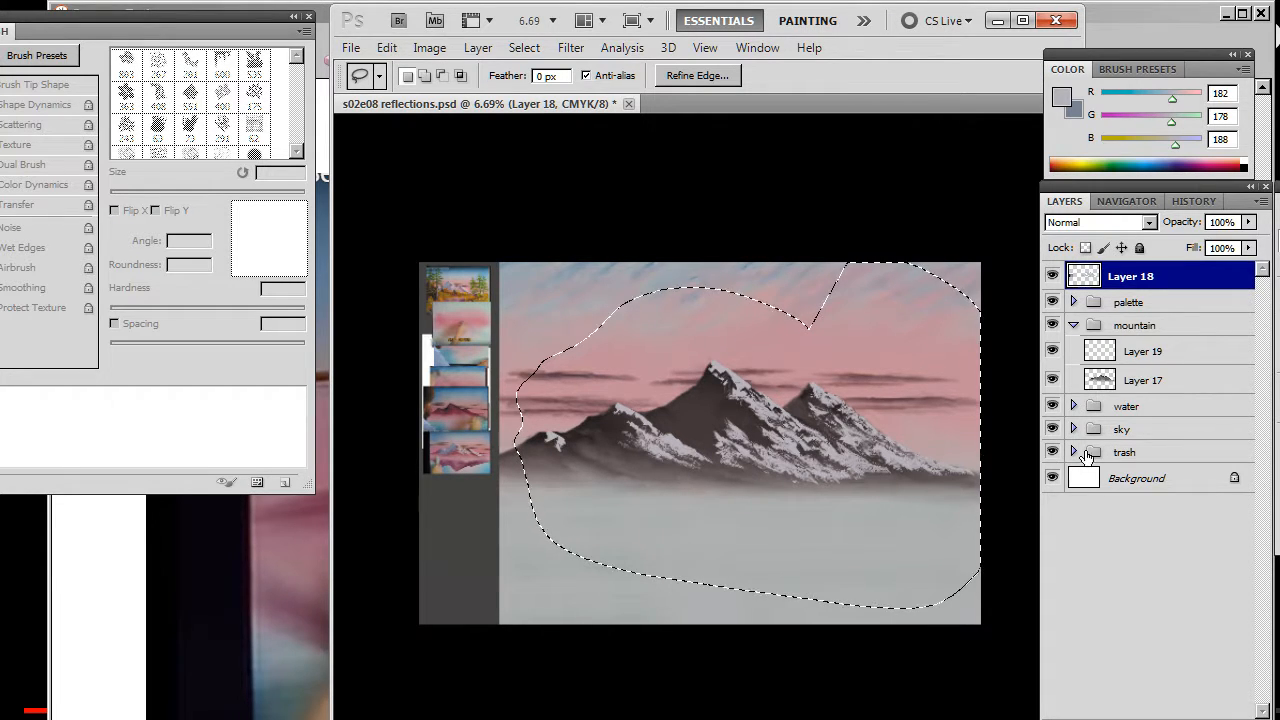
key(ctrl+x)
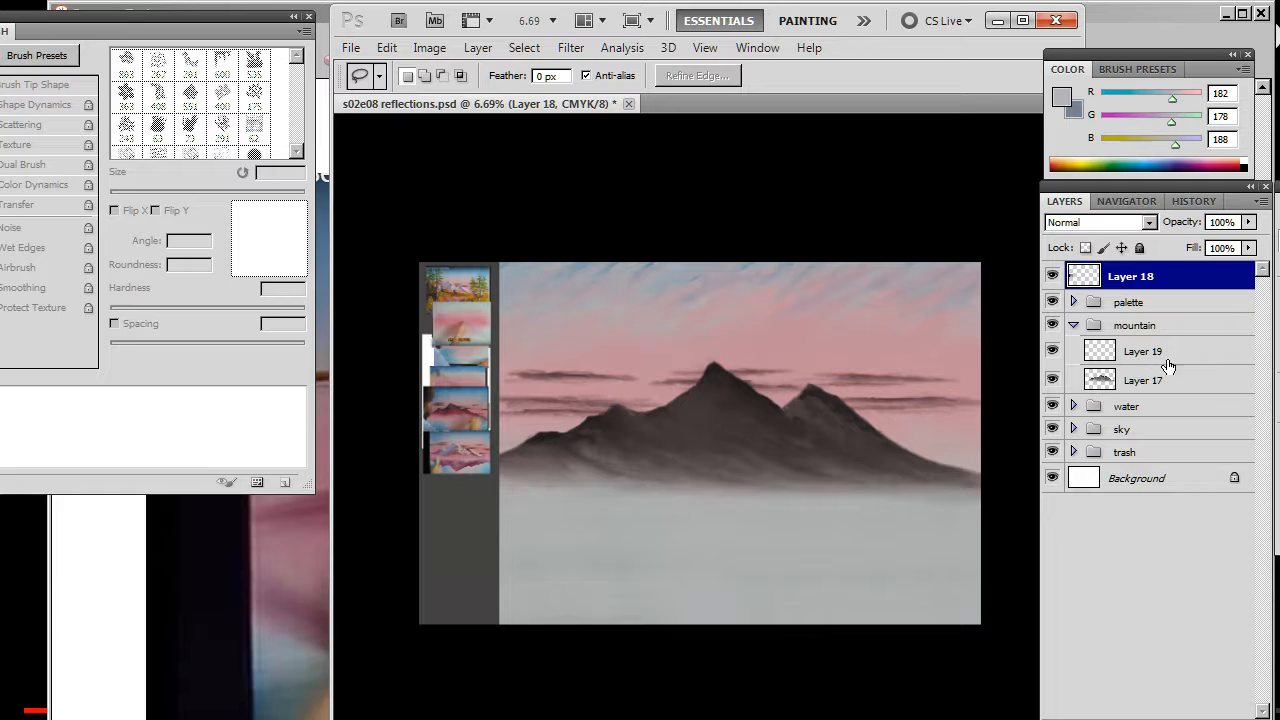
click(1145, 352)
key(ctrl+shift+v)
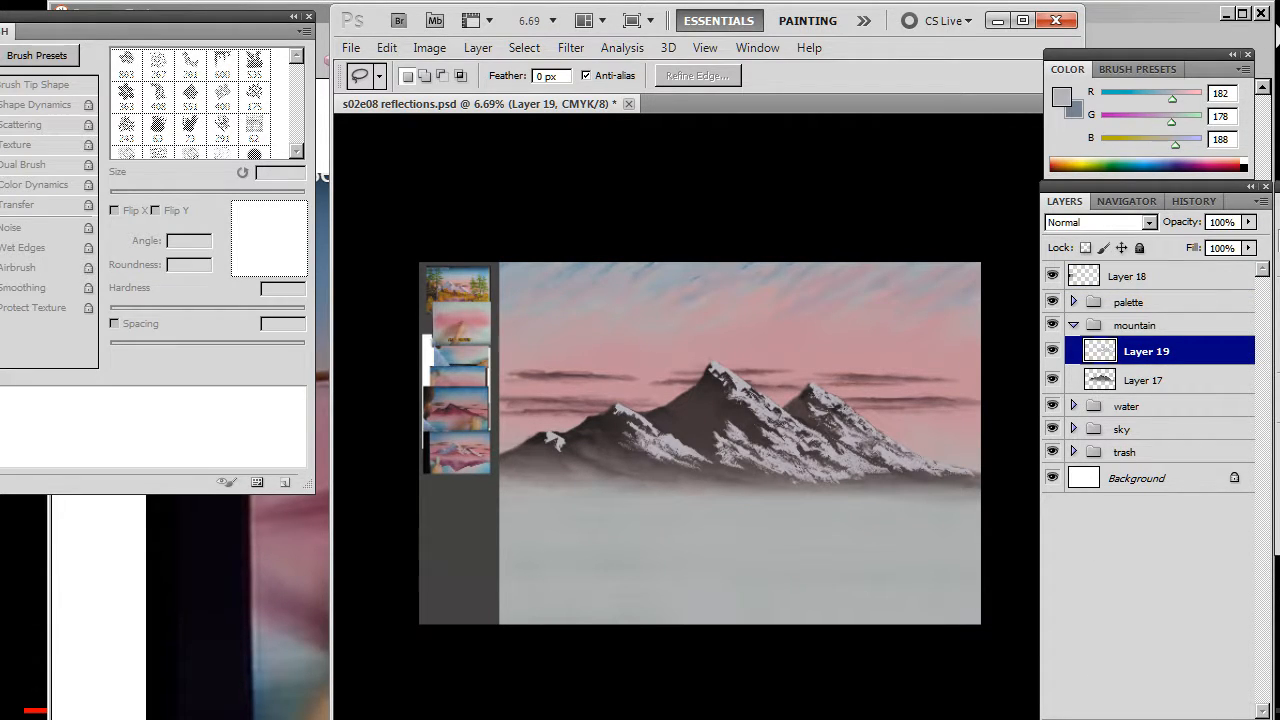
Create a new layer above Layer 19 and swap the painting colour to blue-grey (R 120, G 129, B 145).
key(ctrl+shift+alt+n)
key(z)
mouse_move(460, 466)
mouse_down()
mouse_move(551, 489)
mouse_move(520, 449)
mouse_up()
key(x)
drag(708, 391, 771, 409)
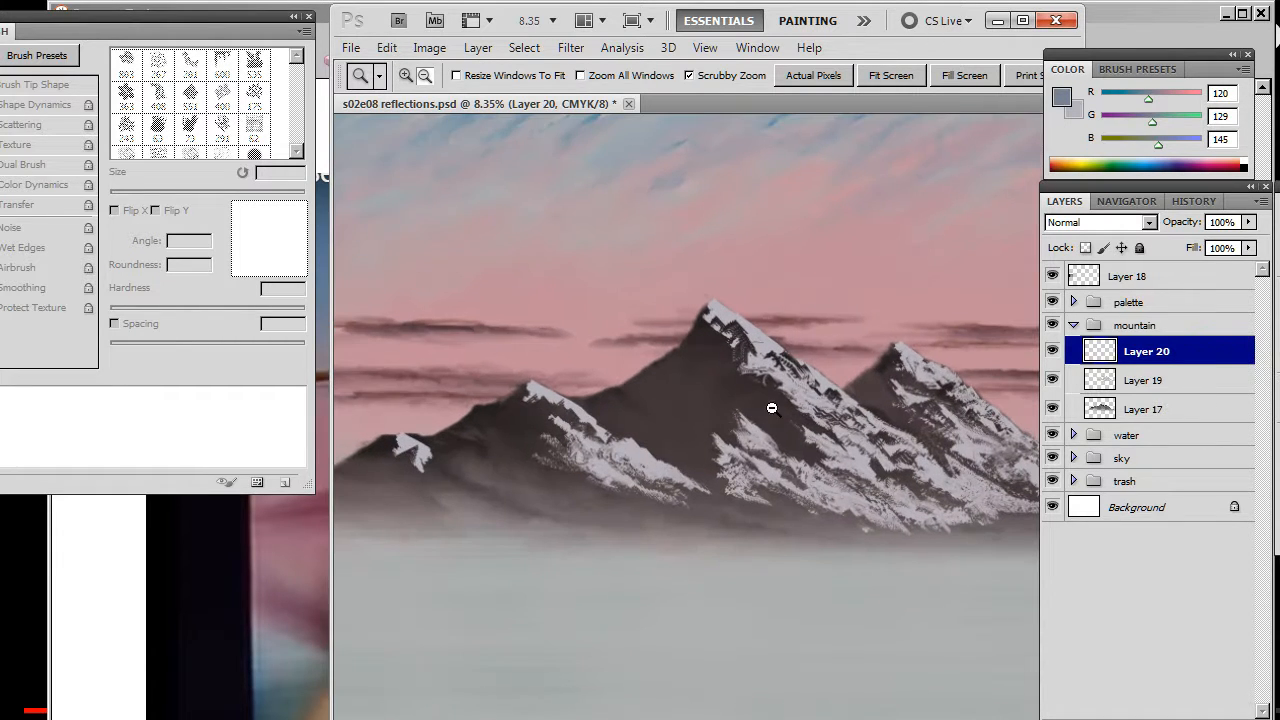
Paint blue-grey shadow snow over the main peak's shaded face with the 150 px brush at -48°.
key(b)
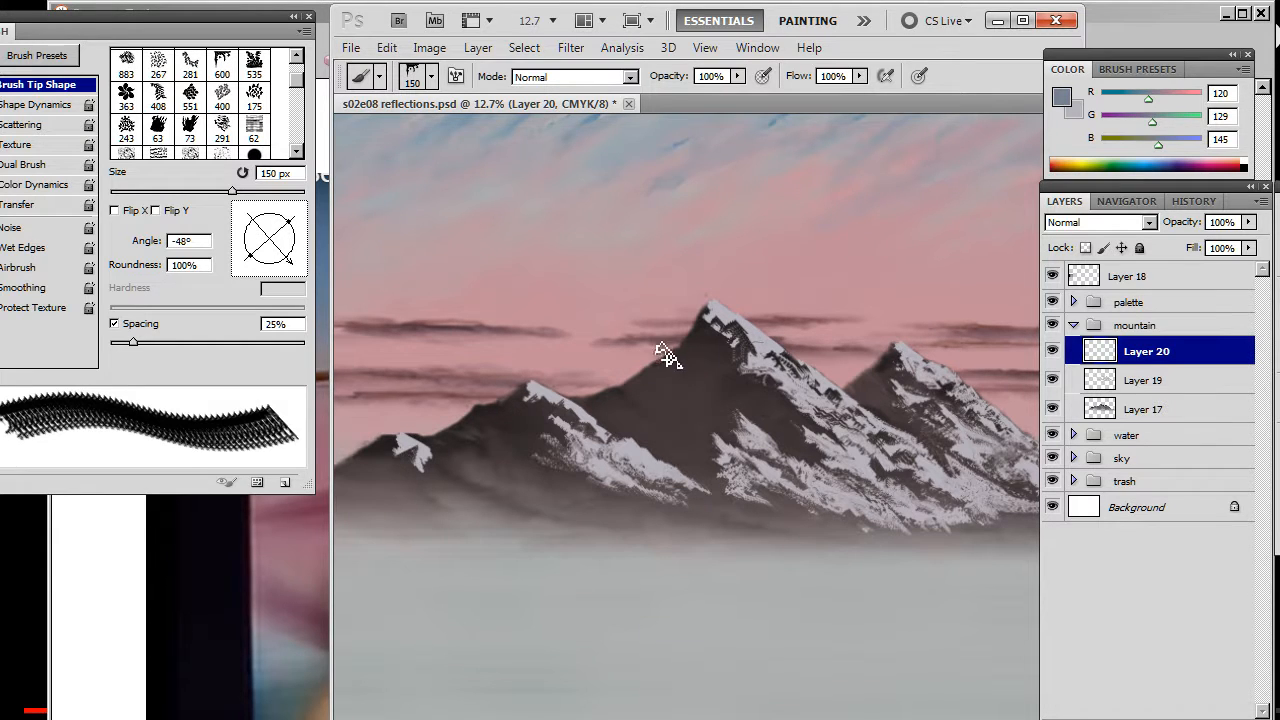
key(e)
key(b)
mouse_move(712, 331)
mouse_down()
mouse_move(646, 388)
mouse_move(714, 365)
mouse_move(709, 342)
mouse_move(721, 358)
mouse_move(721, 340)
mouse_move(739, 332)
mouse_move(723, 372)
mouse_move(733, 383)
mouse_move(697, 405)
mouse_move(627, 403)
mouse_move(685, 384)
mouse_move(688, 405)
mouse_move(749, 380)
mouse_up()
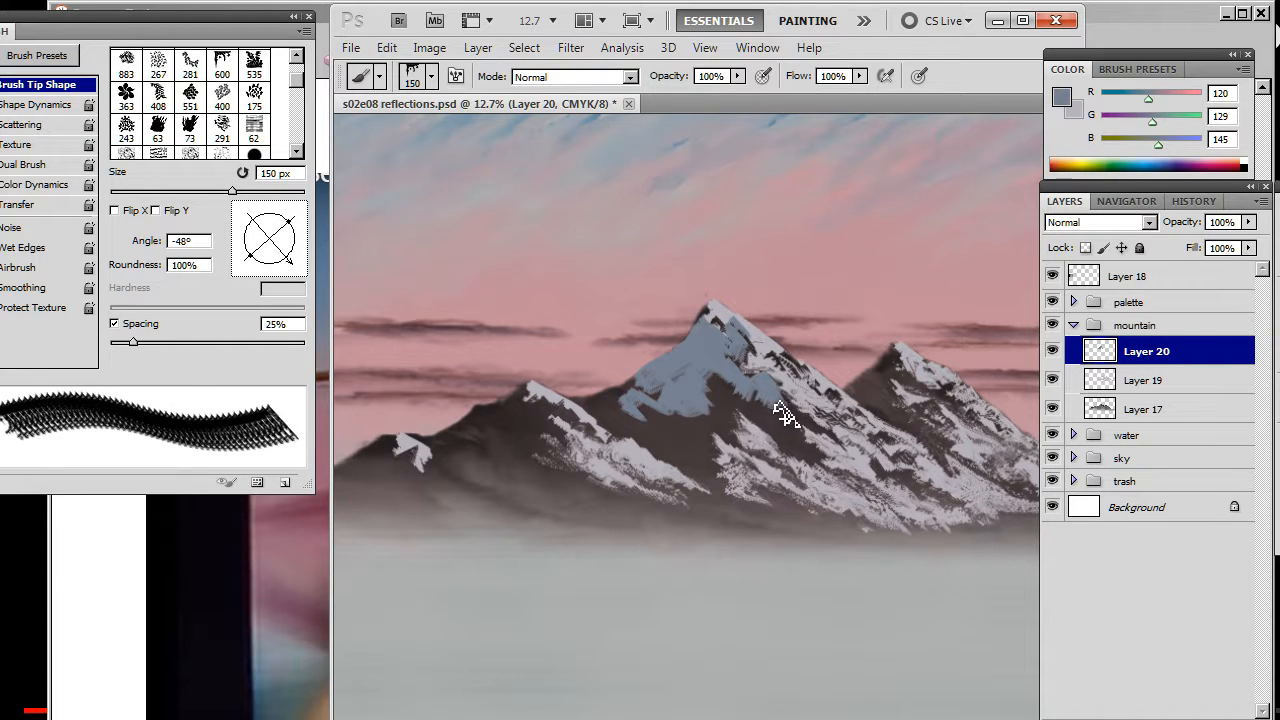
mouse_move(810, 428)
mouse_down()
mouse_move(760, 411)
mouse_move(814, 455)
mouse_up()
mouse_move(633, 415)
mouse_down()
mouse_move(605, 405)
mouse_move(640, 395)
mouse_move(662, 438)
mouse_move(777, 500)
mouse_move(723, 434)
mouse_move(737, 417)
mouse_up()
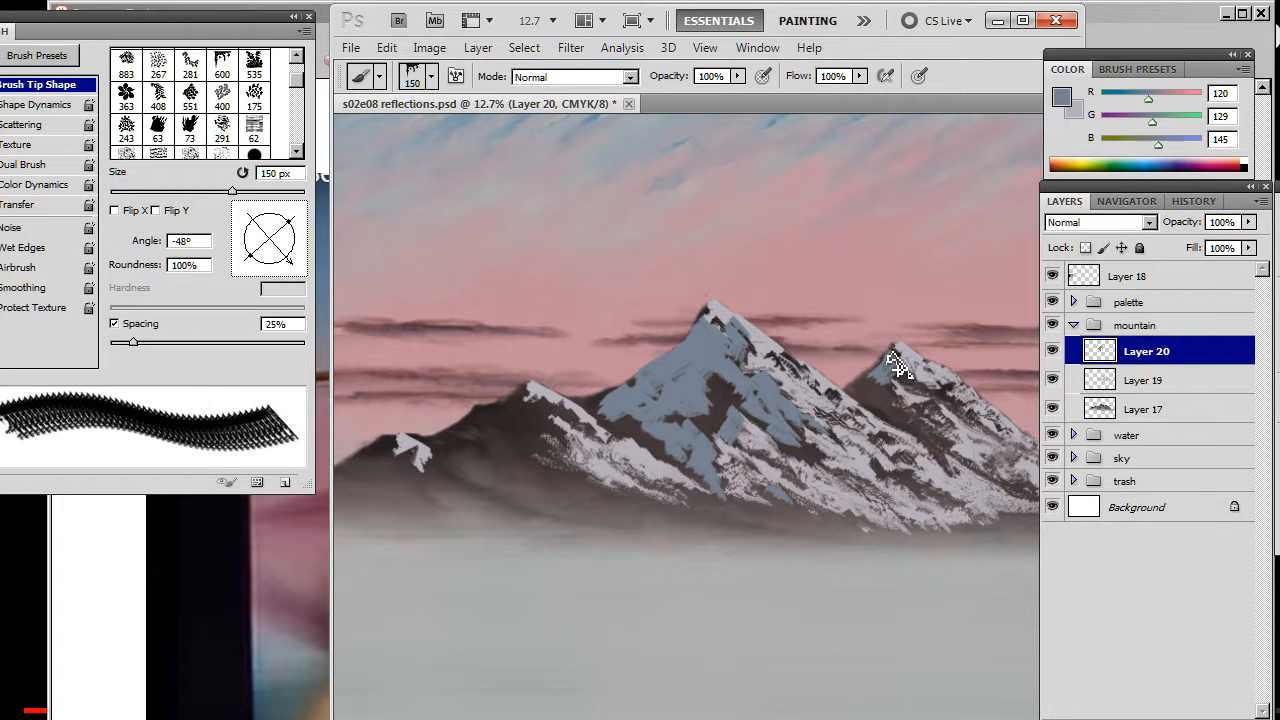
Paint blue-grey shadow snow on the shaded faces of the right, left and far-left peaks.
mouse_move(898, 367)
mouse_down()
mouse_move(853, 384)
mouse_move(862, 402)
mouse_move(882, 390)
mouse_move(882, 412)
mouse_move(912, 425)
mouse_up()
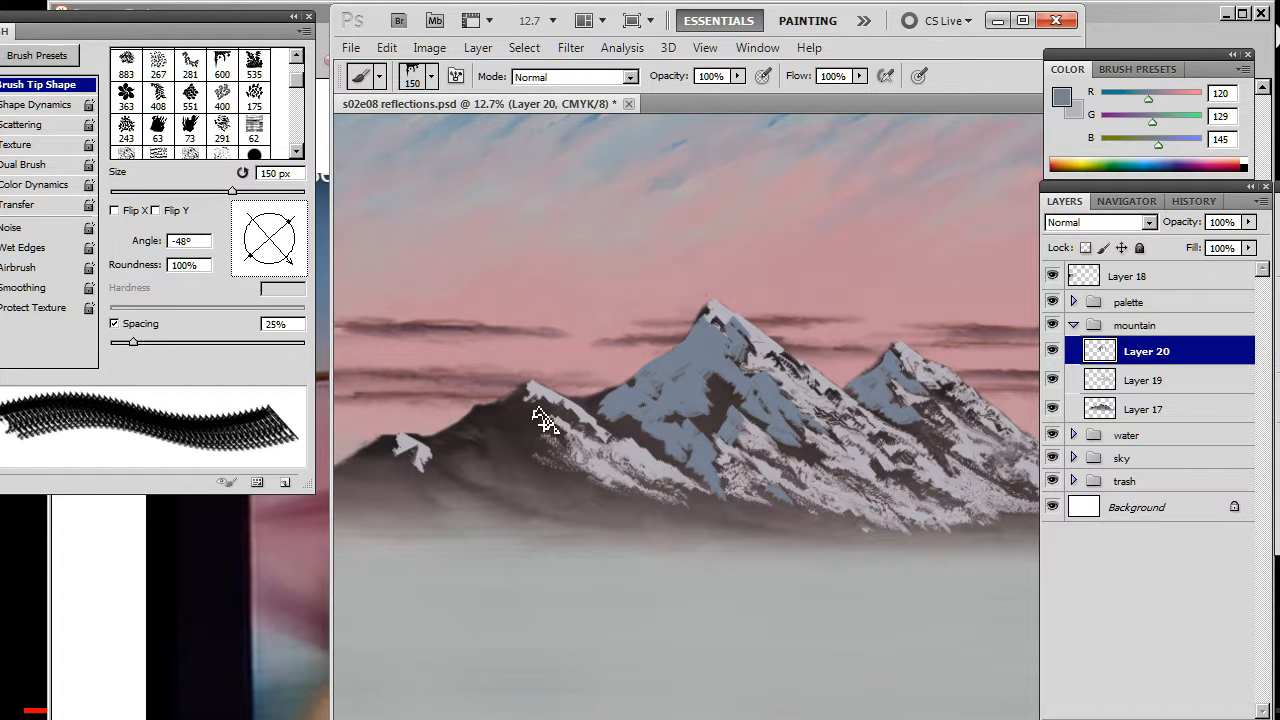
mouse_move(545, 421)
mouse_down()
mouse_move(577, 436)
mouse_move(569, 421)
mouse_move(575, 433)
mouse_move(512, 421)
mouse_move(527, 406)
mouse_move(492, 419)
mouse_move(530, 399)
mouse_move(510, 428)
mouse_move(487, 419)
mouse_move(443, 449)
mouse_move(514, 431)
mouse_move(527, 414)
mouse_move(529, 433)
mouse_move(543, 433)
mouse_move(510, 439)
mouse_move(542, 466)
mouse_move(510, 455)
mouse_move(553, 477)
mouse_up()
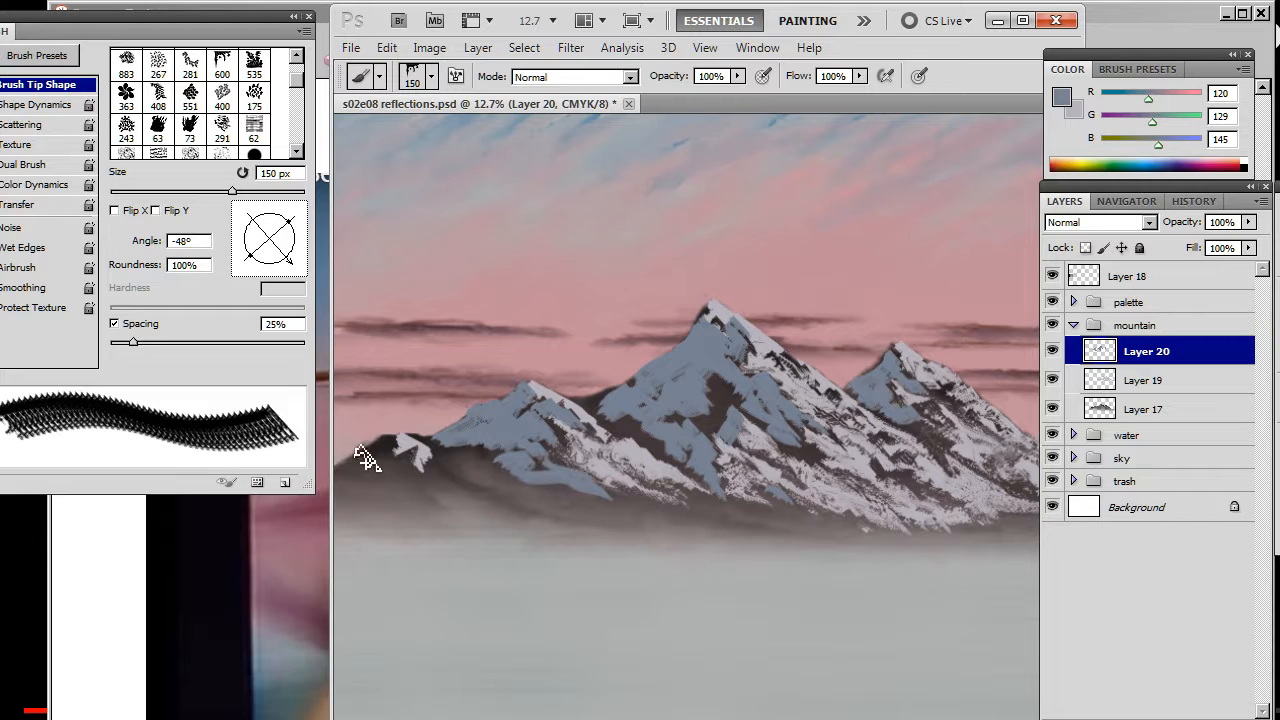
mouse_move(395, 450)
mouse_down()
mouse_move(357, 466)
mouse_move(400, 466)
mouse_move(372, 456)
mouse_up()
Smudge the far-left peak's shadow snow into the rock at 125 px.
key(e)
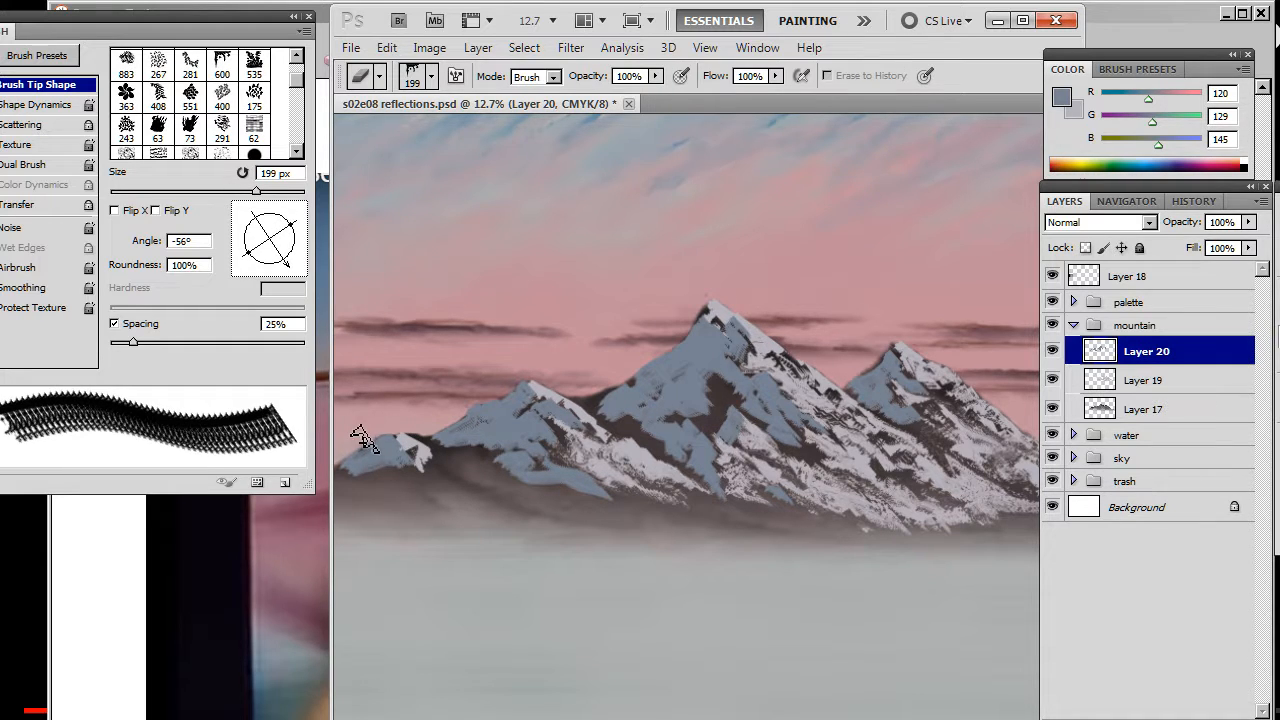
key(r)
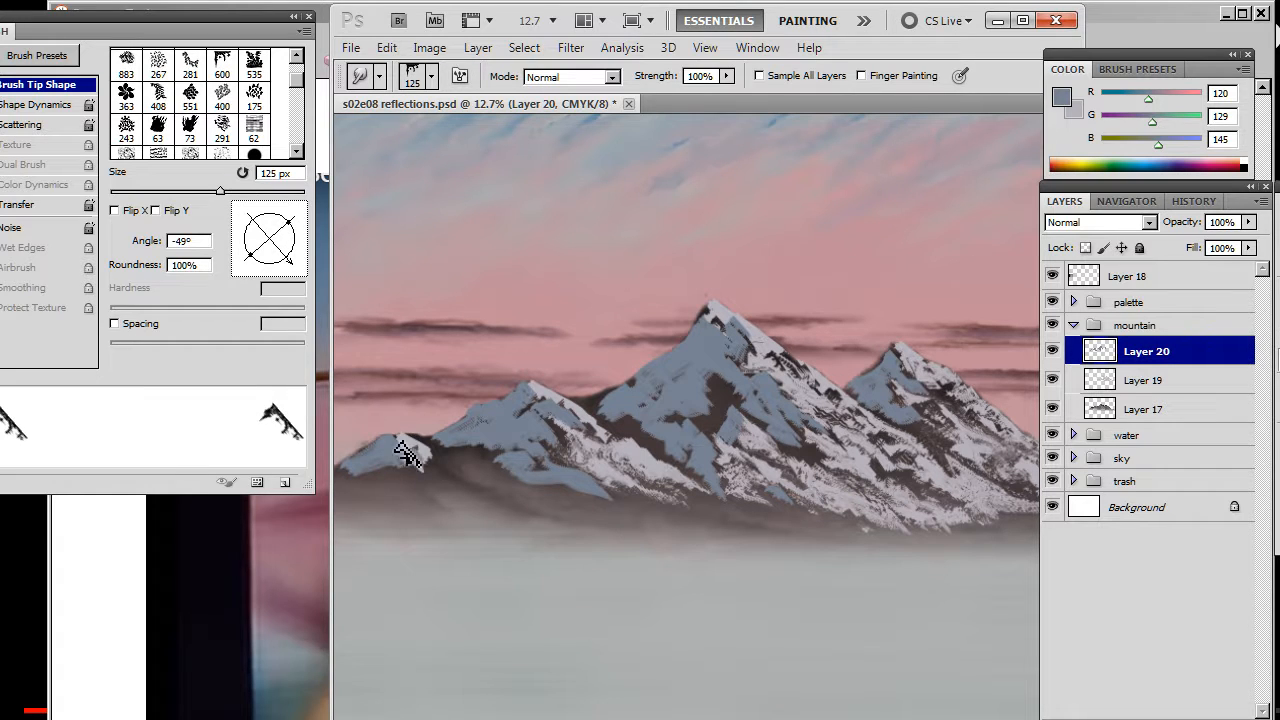
drag(426, 457, 428, 478)
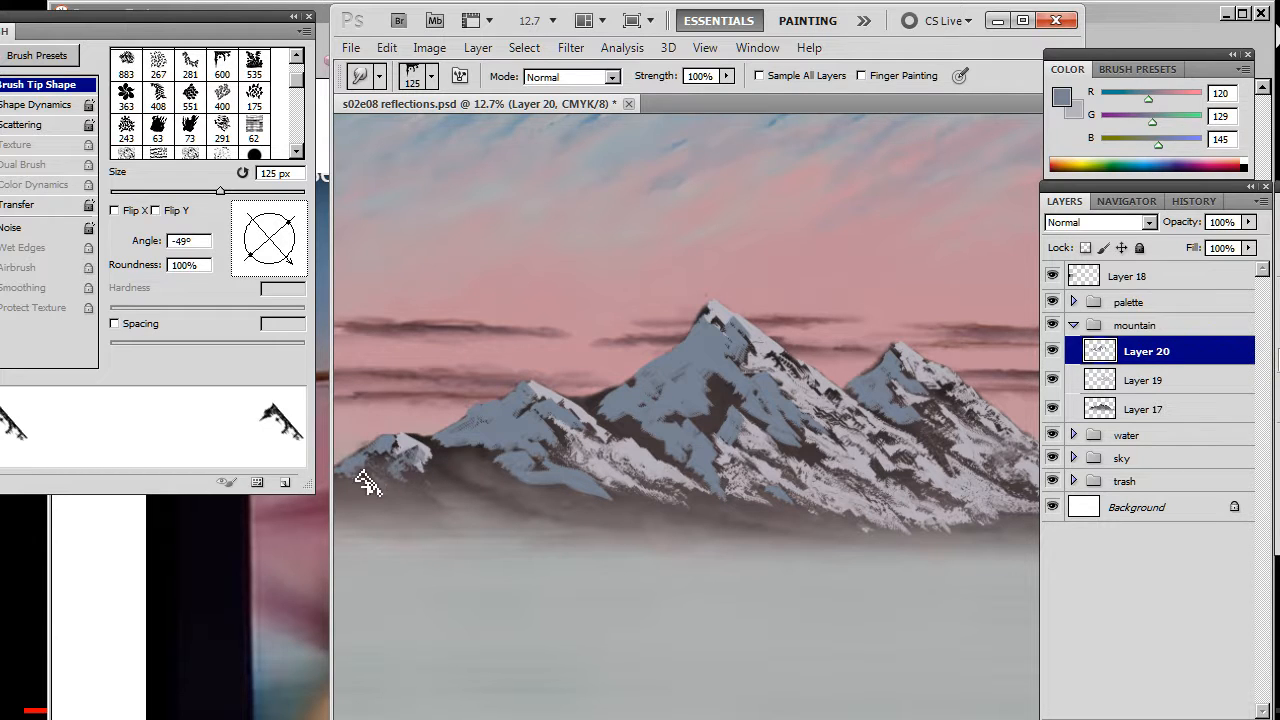
Smudge the left peak's blue-grey shadow snow down into the rock at 125 px and -49°.
mouse_move(397, 466)
mouse_down()
mouse_move(367, 471)
mouse_move(362, 486)
mouse_move(396, 501)
mouse_move(421, 486)
mouse_move(358, 493)
mouse_move(417, 490)
mouse_move(422, 478)
mouse_move(427, 493)
mouse_move(387, 491)
mouse_move(441, 489)
mouse_move(407, 500)
mouse_move(440, 472)
mouse_move(395, 498)
mouse_move(369, 489)
mouse_move(373, 478)
mouse_move(475, 449)
mouse_move(490, 466)
mouse_move(480, 446)
mouse_move(503, 454)
mouse_move(513, 445)
mouse_move(482, 456)
mouse_move(506, 438)
mouse_move(528, 448)
mouse_move(530, 422)
mouse_move(543, 431)
mouse_move(525, 409)
mouse_move(542, 414)
mouse_move(520, 406)
mouse_move(535, 419)
mouse_move(496, 451)
mouse_move(505, 434)
mouse_move(535, 429)
mouse_move(545, 448)
mouse_move(580, 448)
mouse_move(560, 429)
mouse_move(593, 446)
mouse_move(575, 421)
mouse_move(567, 428)
mouse_move(573, 418)
mouse_move(543, 441)
mouse_move(552, 411)
mouse_move(558, 429)
mouse_move(568, 410)
mouse_move(582, 414)
mouse_move(574, 404)
mouse_move(594, 431)
mouse_move(576, 404)
mouse_move(584, 448)
mouse_move(544, 429)
mouse_move(571, 471)
mouse_move(528, 463)
mouse_move(543, 471)
mouse_move(540, 455)
mouse_move(518, 468)
mouse_move(600, 493)
mouse_move(597, 483)
mouse_move(611, 518)
mouse_move(640, 497)
mouse_move(645, 516)
mouse_move(680, 518)
mouse_up()
key(e)
key(r)
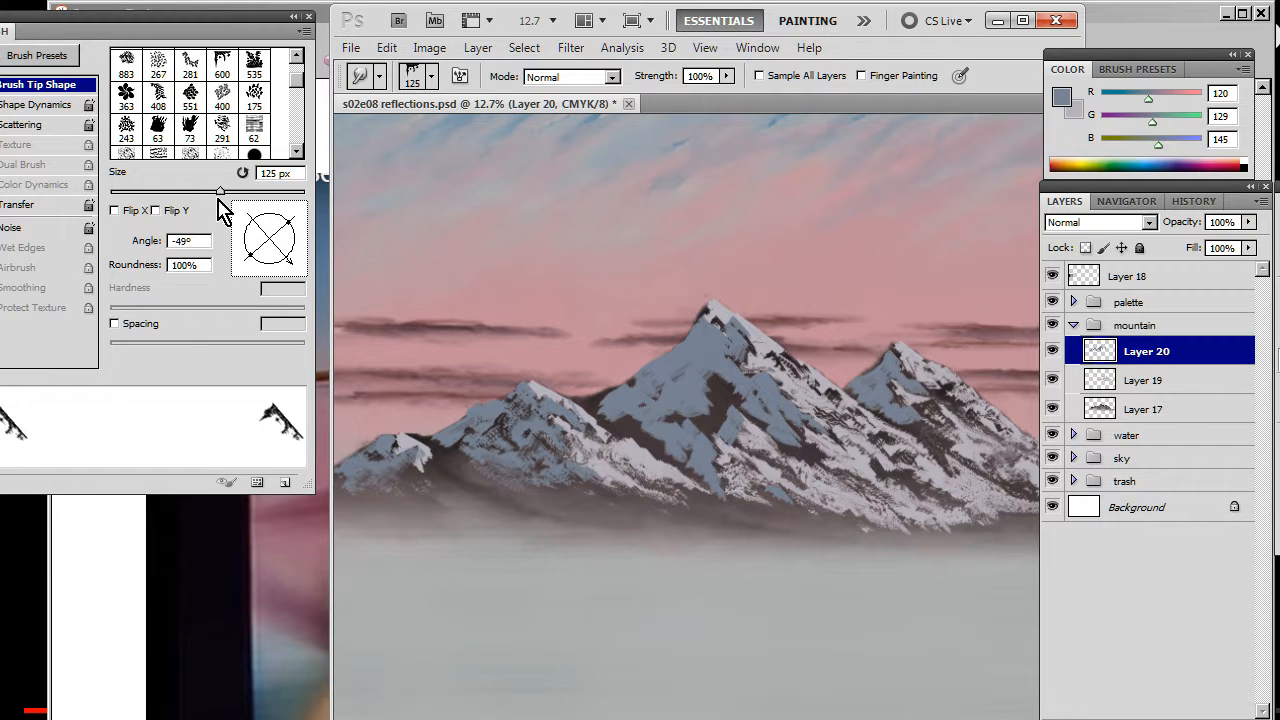
Set the smudge brush angle to 38° and break up the shadow snow near the main peak's summit at 126 px.
mouse_move(284, 268)
mouse_down()
mouse_move(246, 274)
mouse_move(297, 223)
mouse_move(290, 203)
mouse_up()
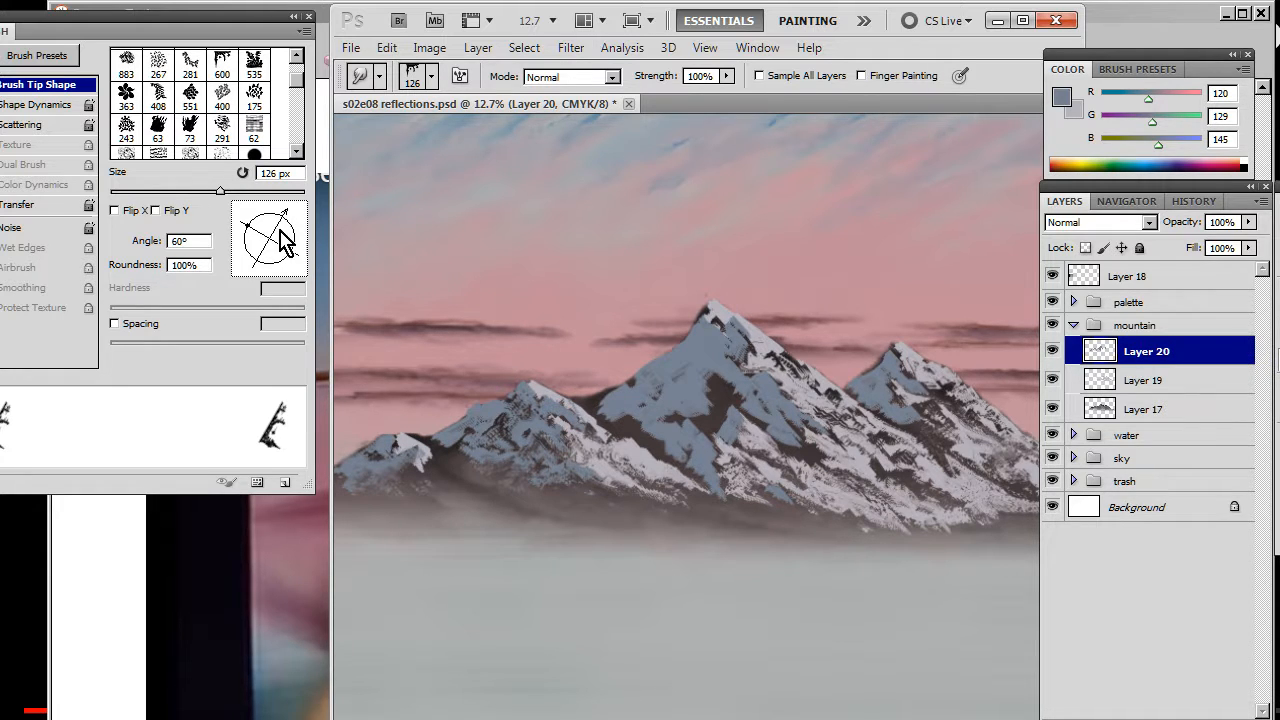
drag(286, 222, 297, 233)
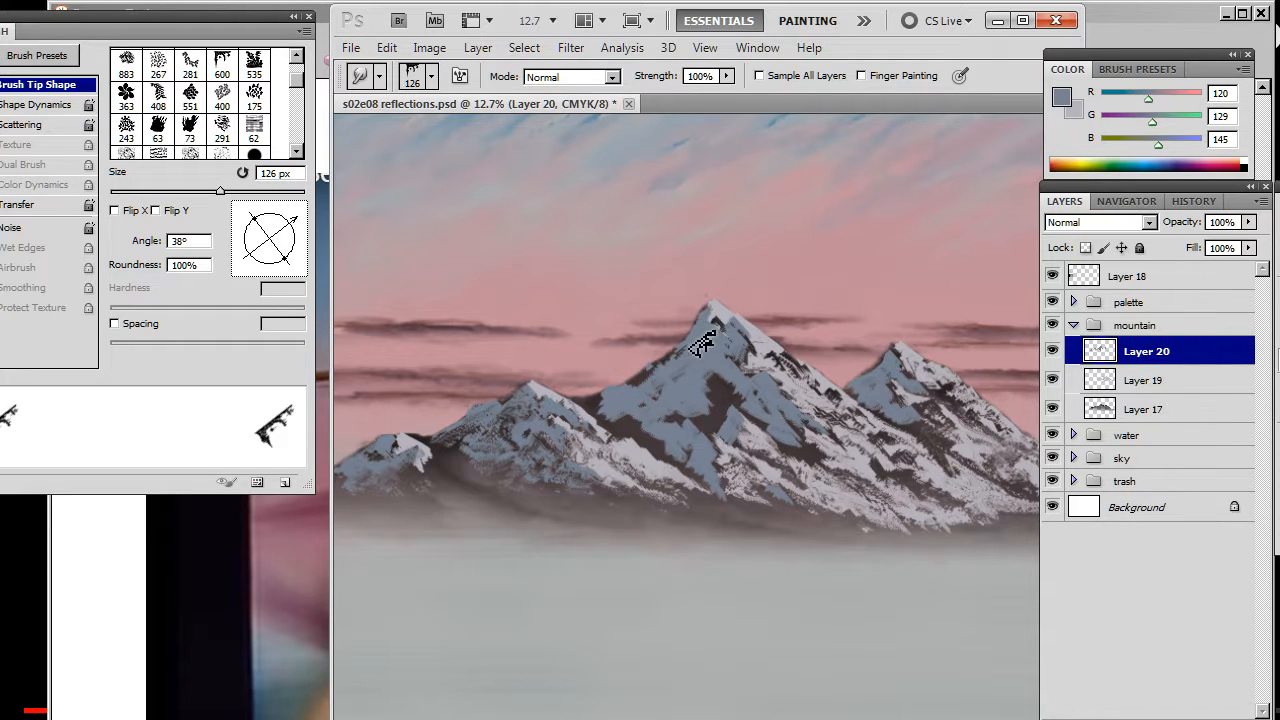
drag(710, 327, 730, 352)
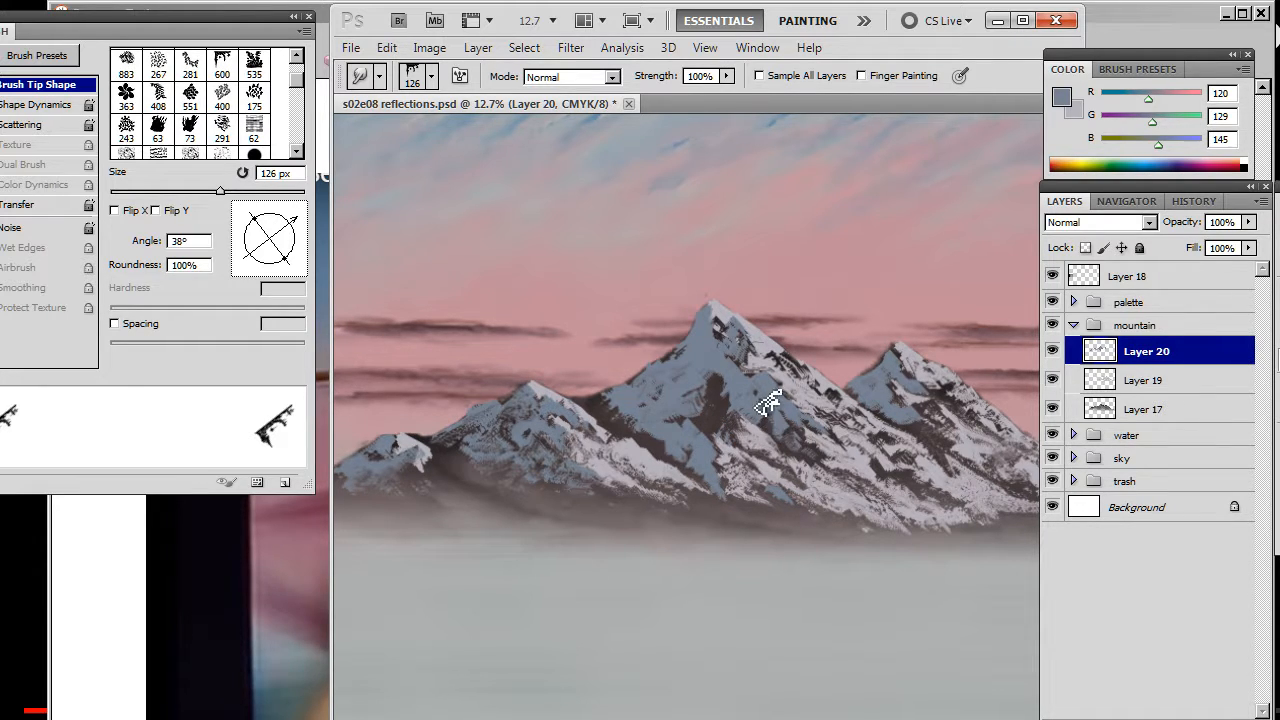
key(bracketright)
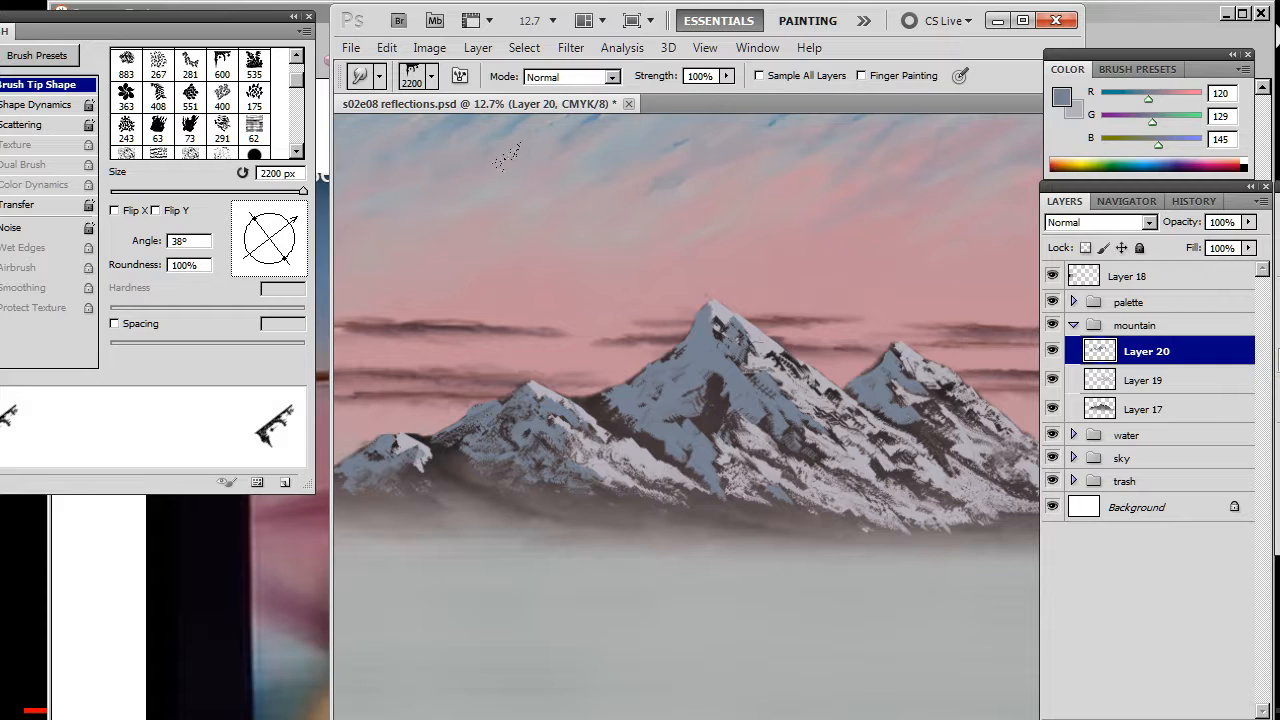
key(b)
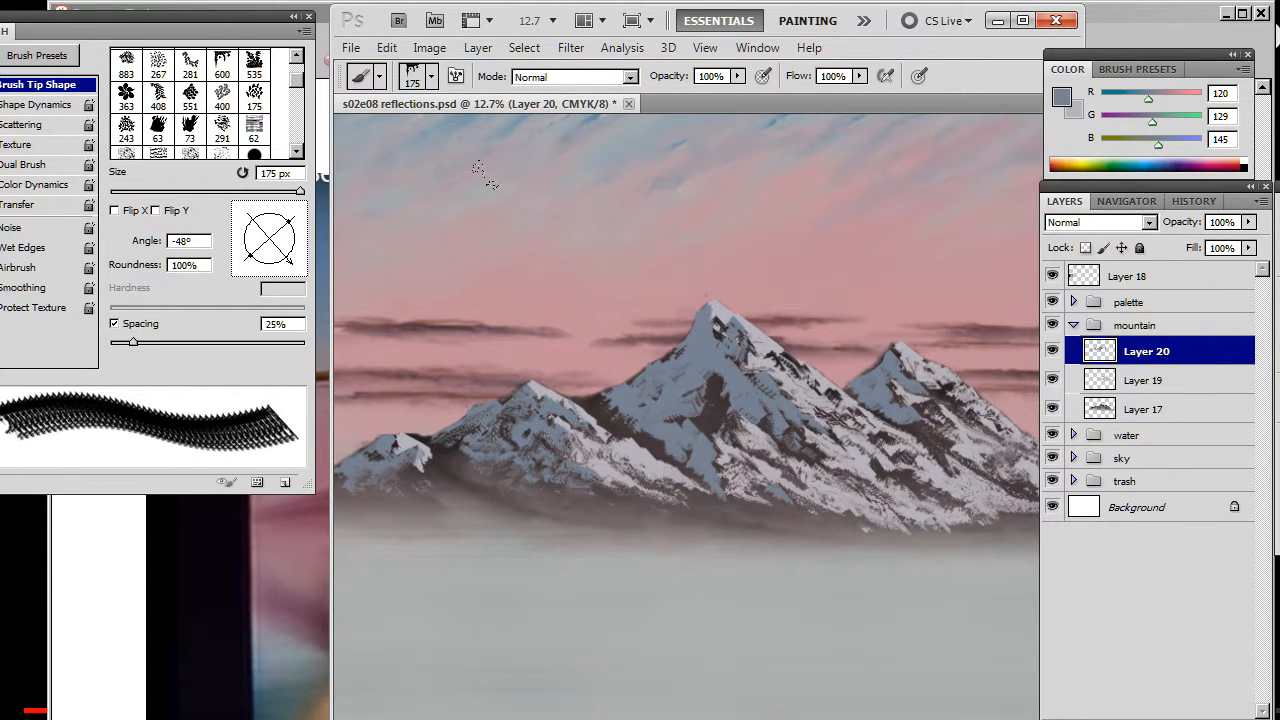
click(393, 150)
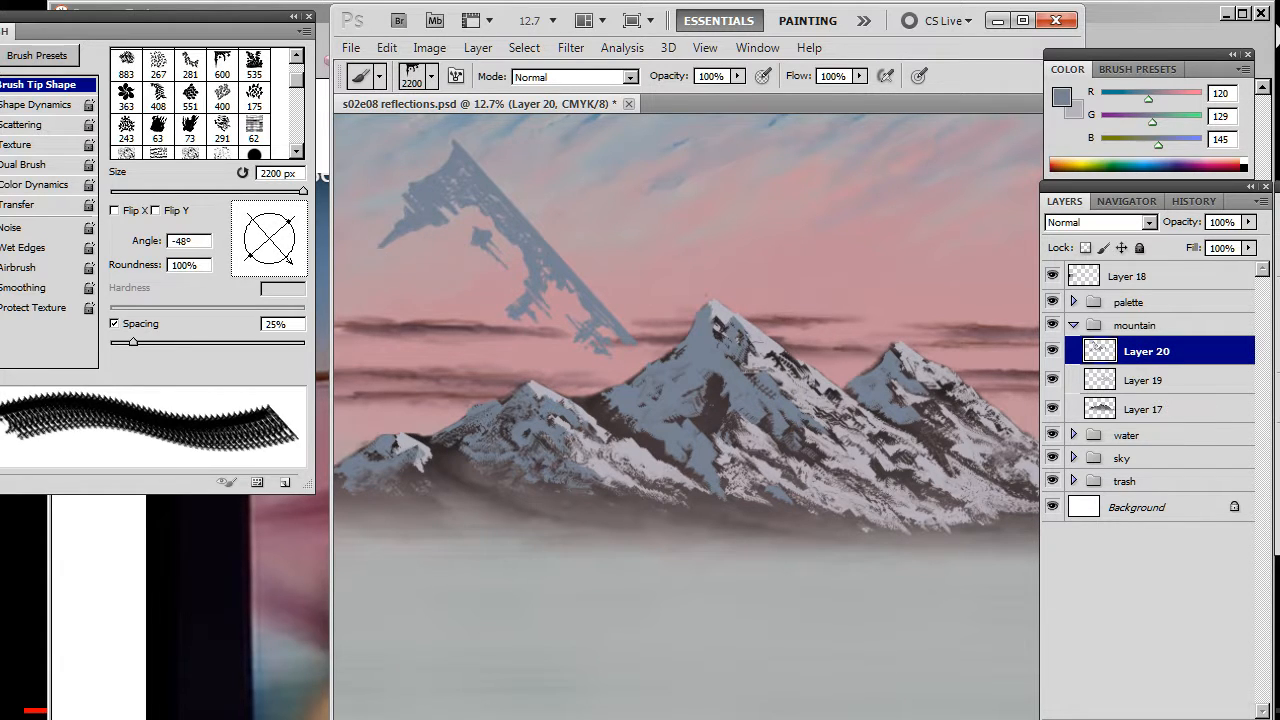
key(i)
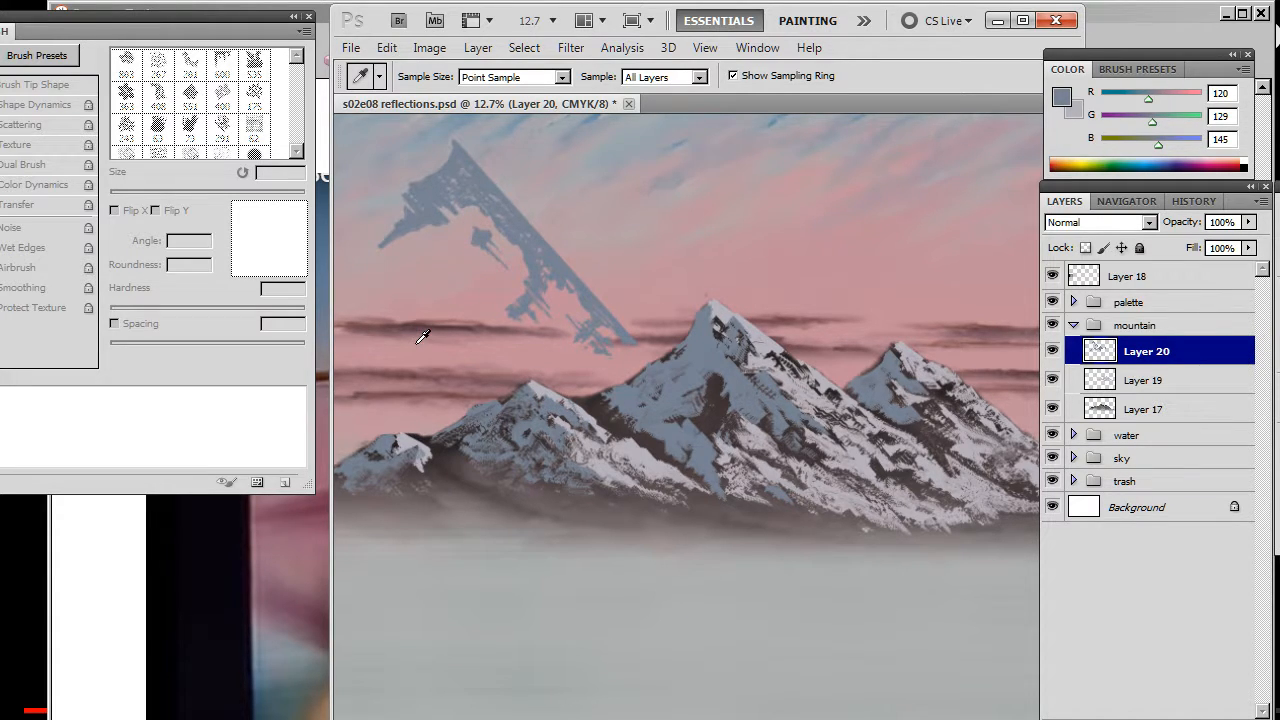
key(ctrl+z)
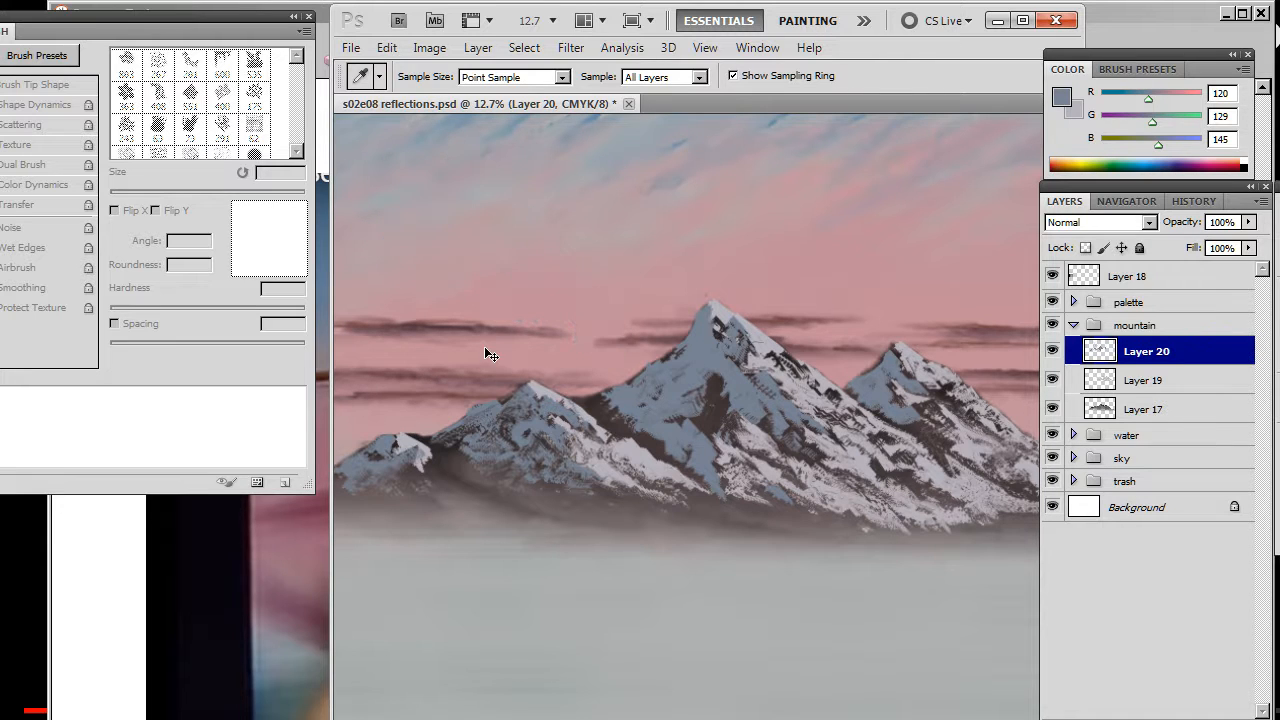
key(r)
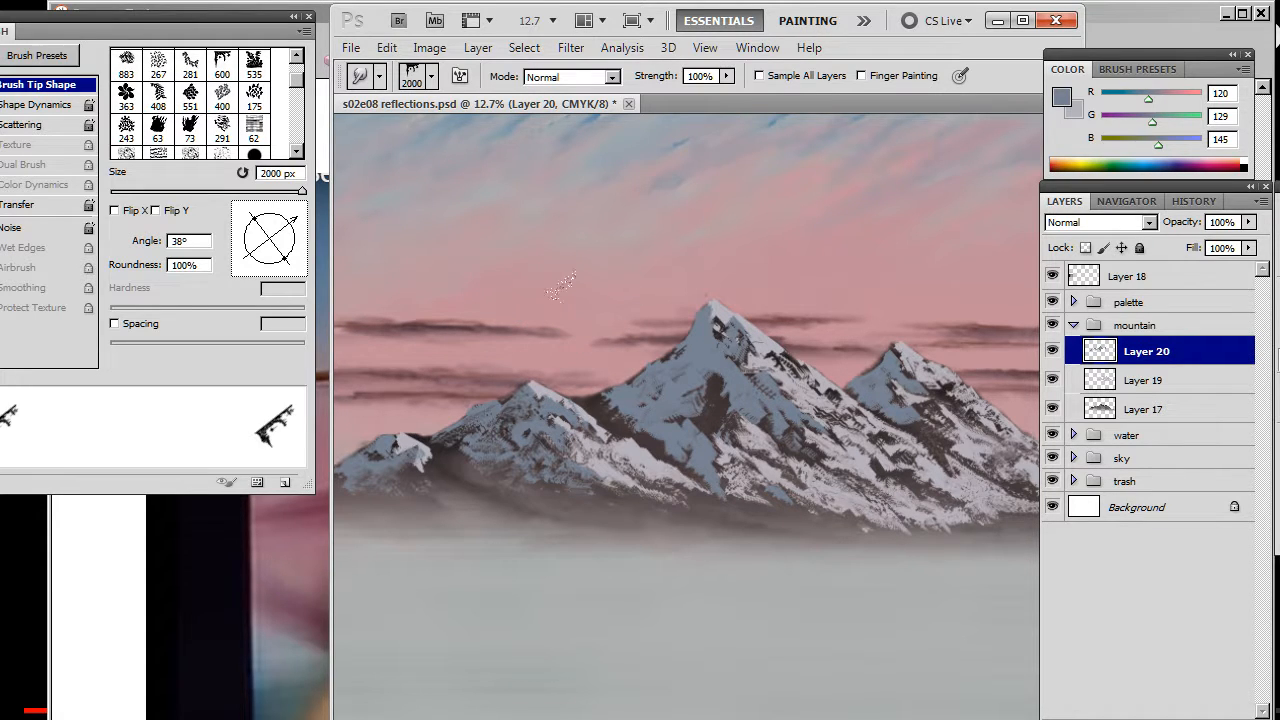
Reduce the smudge brush to 125 px and smudge the shadow snow up the main peak's shaded slope.
key(bracketleft)
key(bracketleft)
key(bracketleft)
key(bracketleft)
key(bracketleft)
key(bracketleft)
key(bracketleft)
key(bracketleft)
key(bracketleft)
key(bracketleft)
mouse_move(614, 410)
mouse_down()
mouse_move(656, 396)
mouse_move(644, 383)
mouse_move(699, 383)
mouse_move(695, 393)
mouse_move(685, 379)
mouse_move(703, 381)
mouse_move(691, 356)
mouse_move(701, 347)
mouse_move(681, 387)
mouse_move(707, 359)
mouse_move(684, 369)
mouse_move(670, 329)
mouse_move(695, 314)
mouse_move(718, 362)
mouse_up()
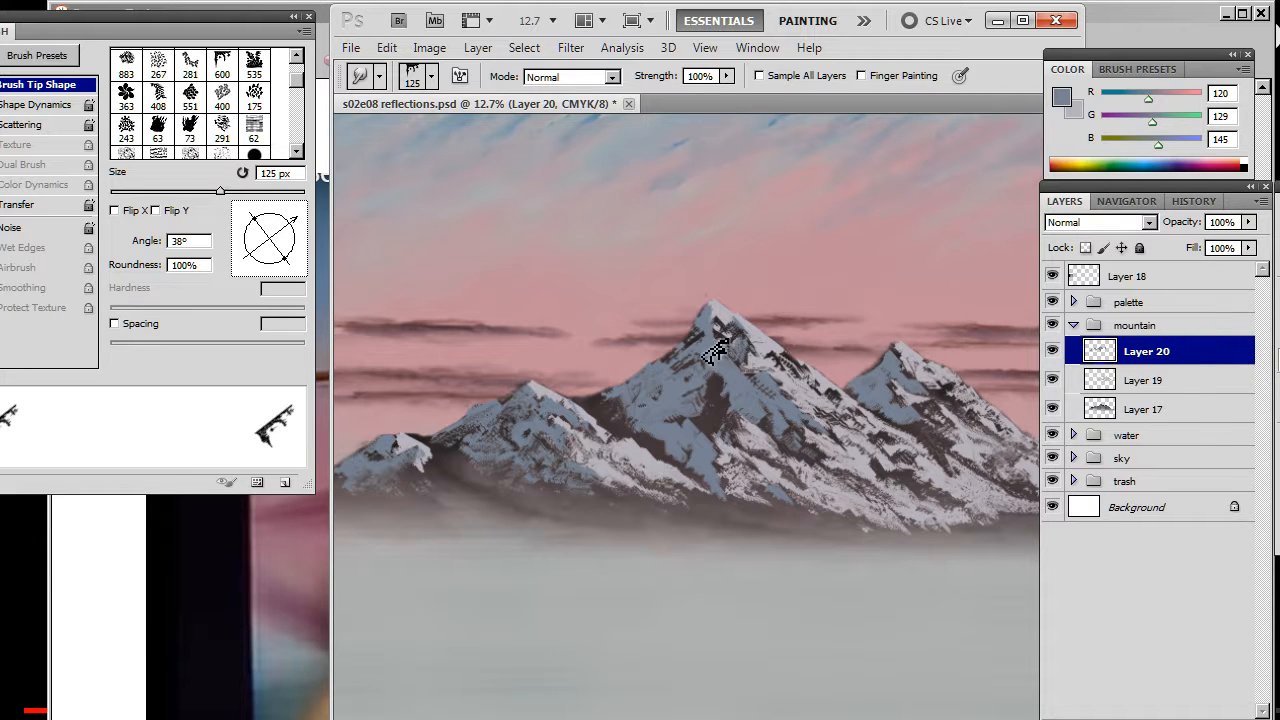
Reduce the smudge brush to 90 px and smudge finer texture into the shadow snow below the main summit.
key(bracketleft)
key(bracketleft)
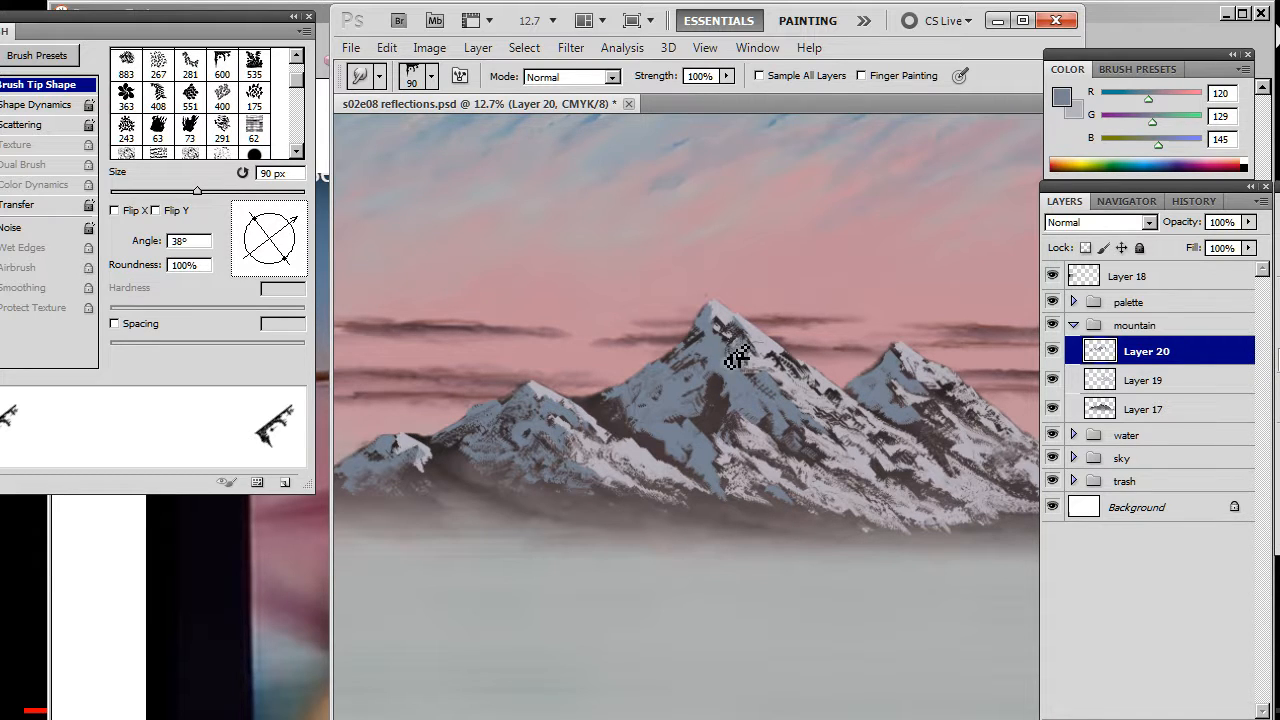
mouse_move(735, 351)
mouse_down()
mouse_move(701, 374)
mouse_move(697, 361)
mouse_move(711, 393)
mouse_move(695, 361)
mouse_move(705, 386)
mouse_move(673, 396)
mouse_move(703, 367)
mouse_move(679, 383)
mouse_move(697, 351)
mouse_move(713, 354)
mouse_move(703, 361)
mouse_move(709, 334)
mouse_move(675, 387)
mouse_move(713, 411)
mouse_move(734, 393)
mouse_move(757, 446)
mouse_move(755, 431)
mouse_move(764, 438)
mouse_move(784, 411)
mouse_move(817, 451)
mouse_move(747, 388)
mouse_up()
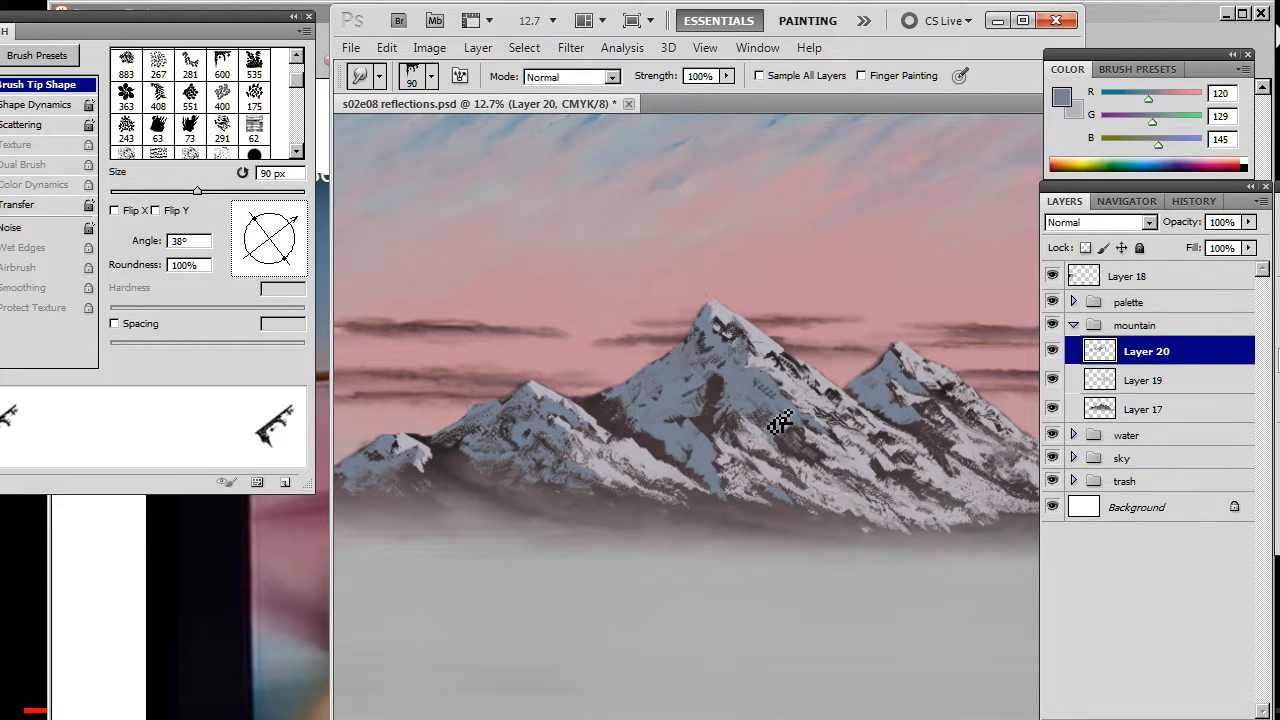
Move Layer 20 below Layer 19 and smudge its shadow snow near the main summit and mid-slope.
drag(1130, 366, 1138, 392)
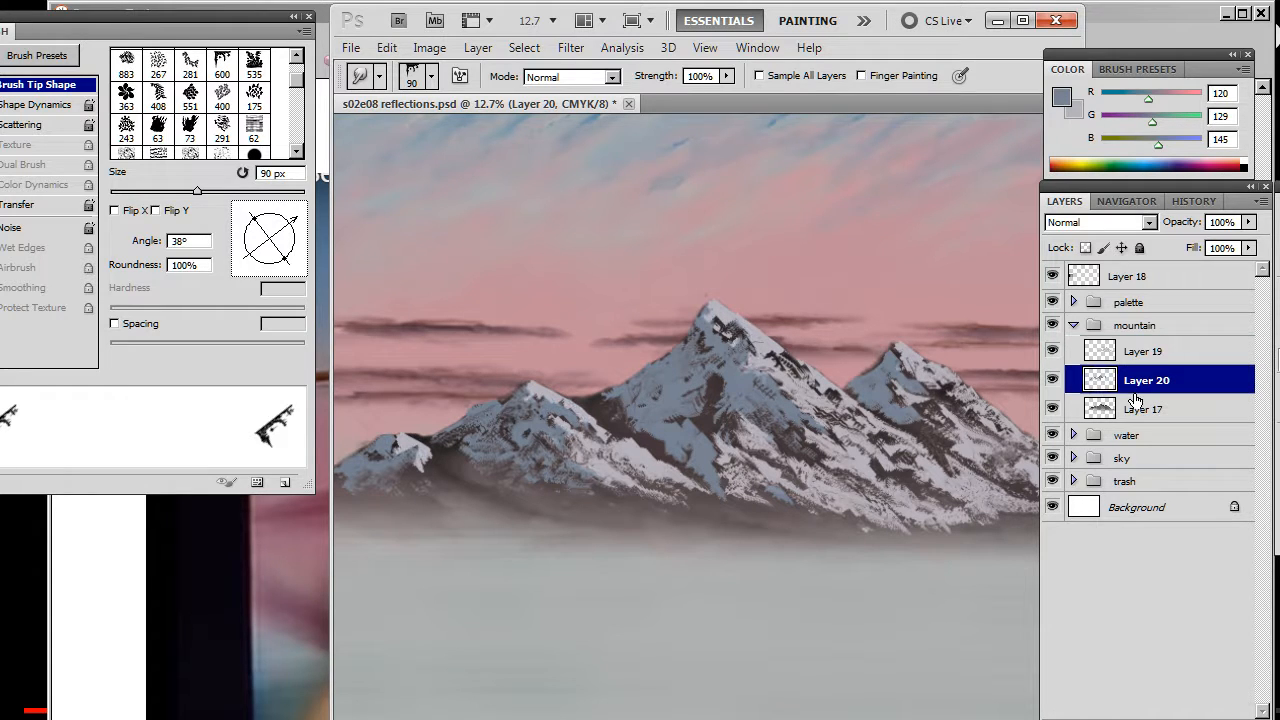
drag(703, 324, 694, 343)
drag(803, 432, 783, 431)
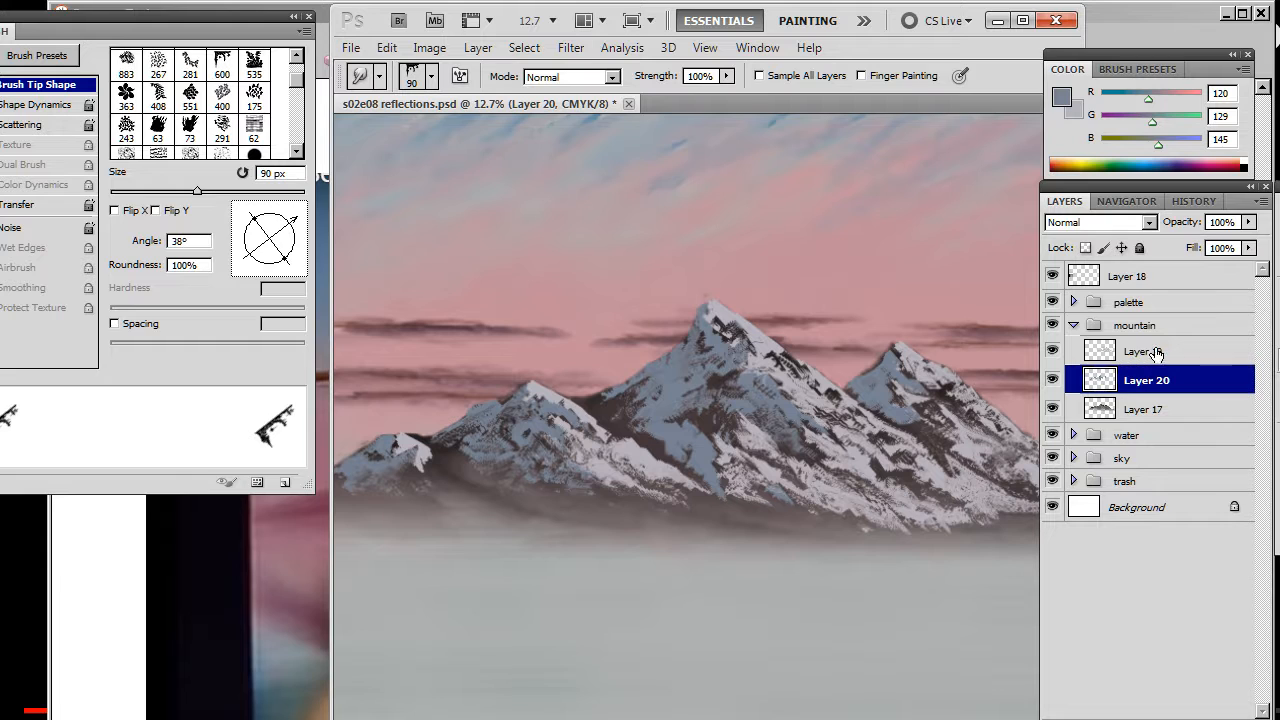
Move Layer 19 back beneath Layer 20 and make Layer 20 the active layer.
drag(1155, 352, 1151, 398)
key(e)
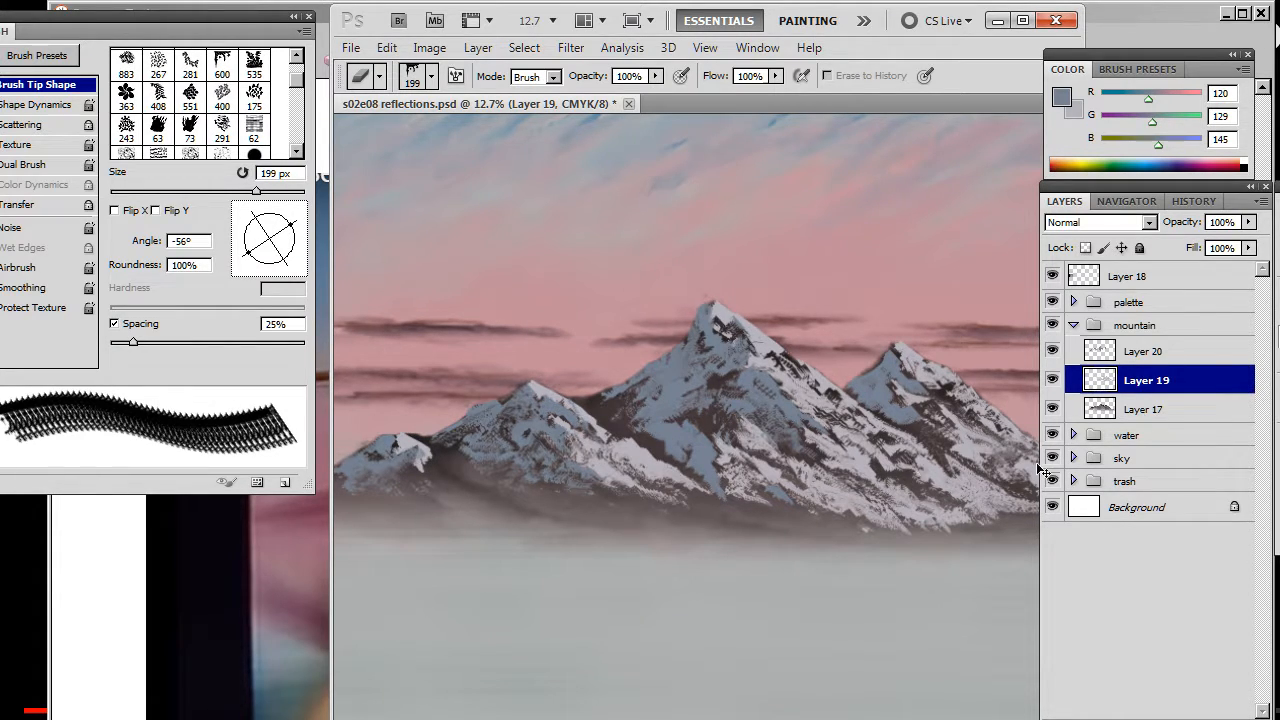
click(1150, 355)
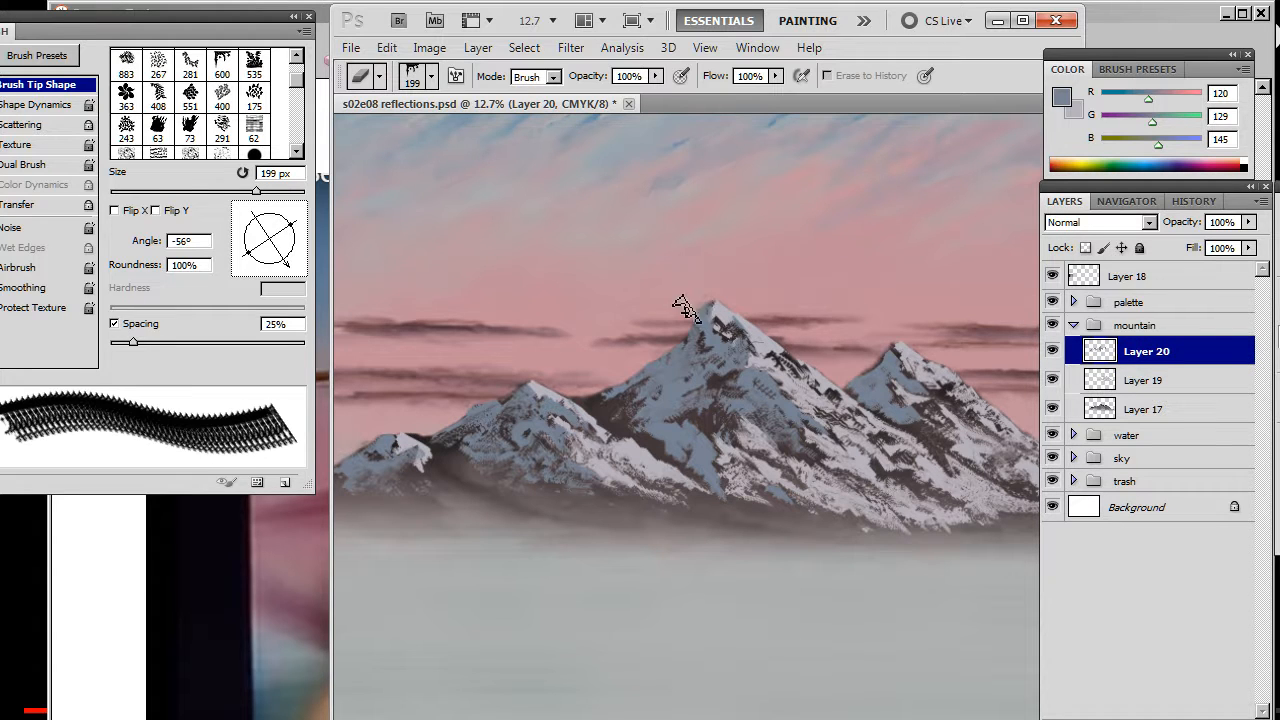
Smudge the shadow snow on the main peak's lower shaded slope into the rock at 90 px and 38°.
key(r)
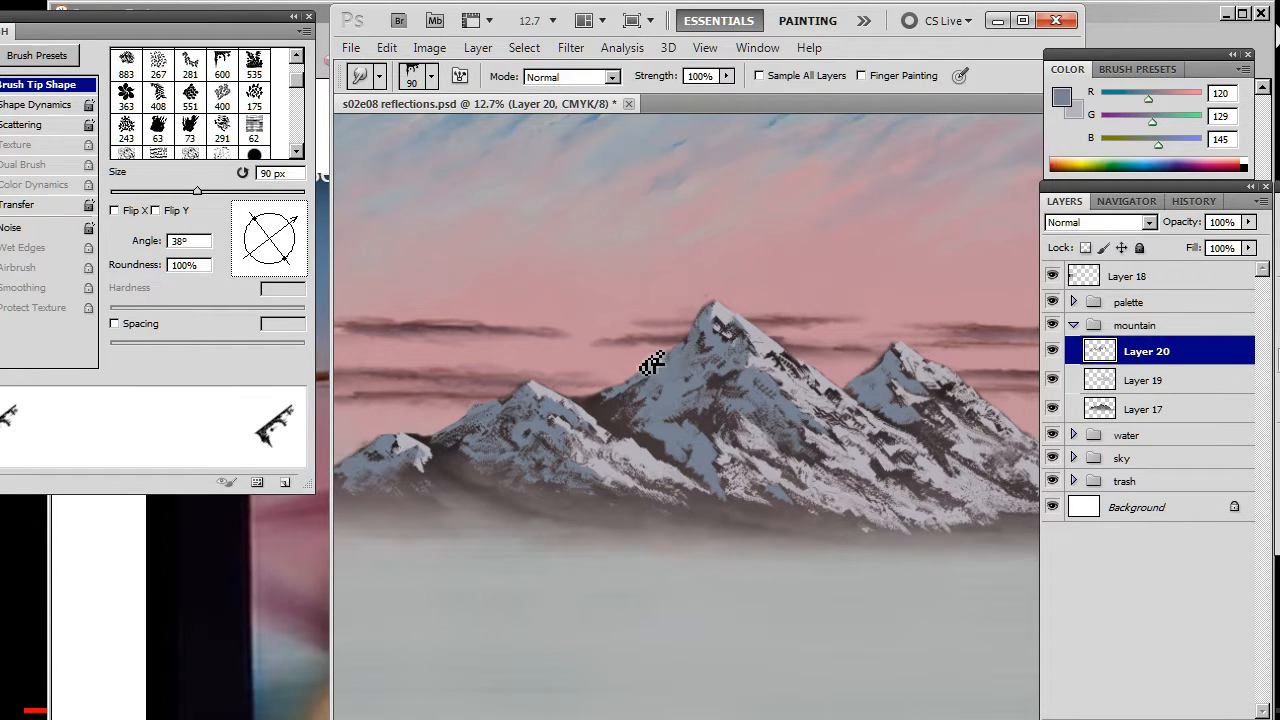
key(b)
key(r)
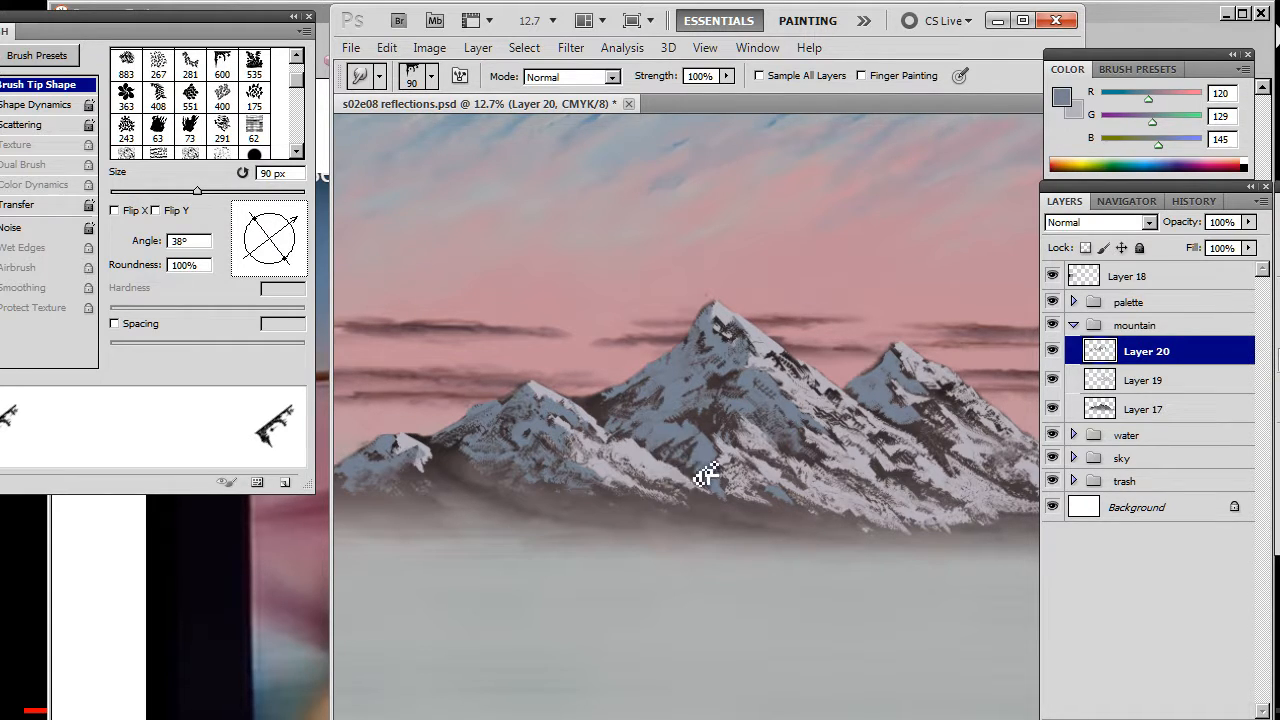
Switch the Smudge tool to the 535 brush tip, angled -139° at about 126 px, with spacing turned off.
drag(296, 219, 300, 224)
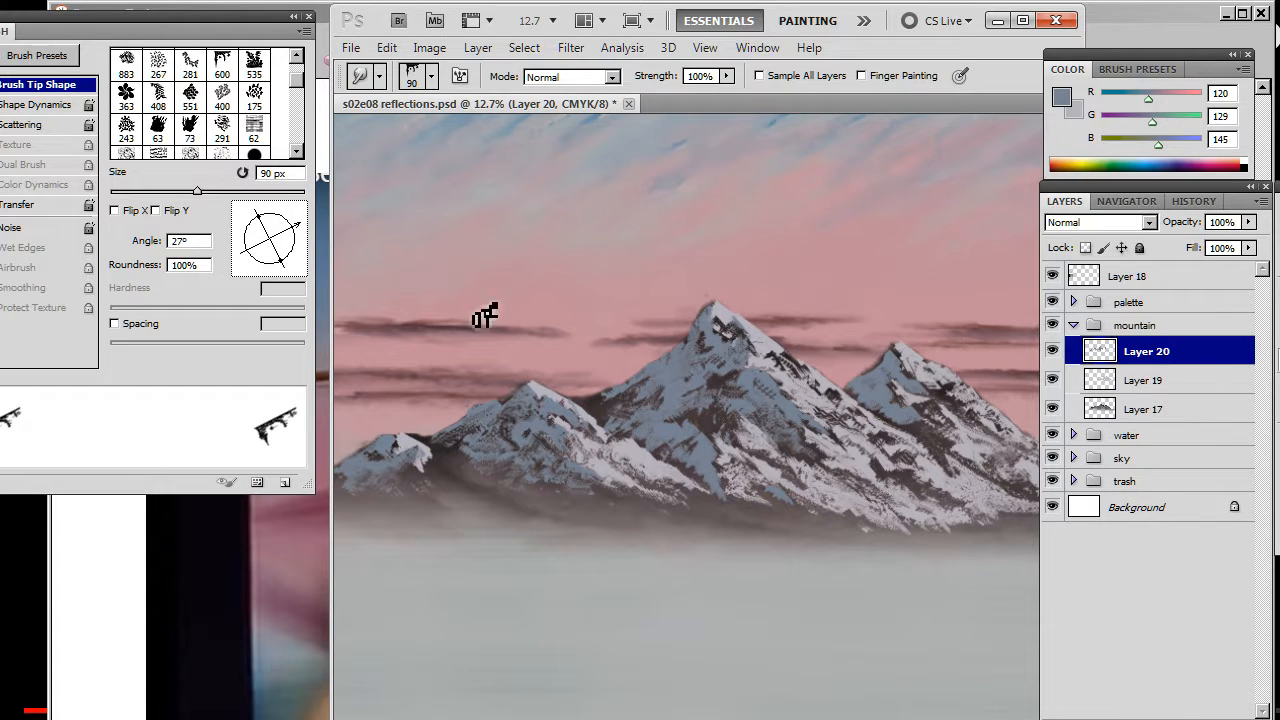
right_click(658, 308)
click(974, 527)
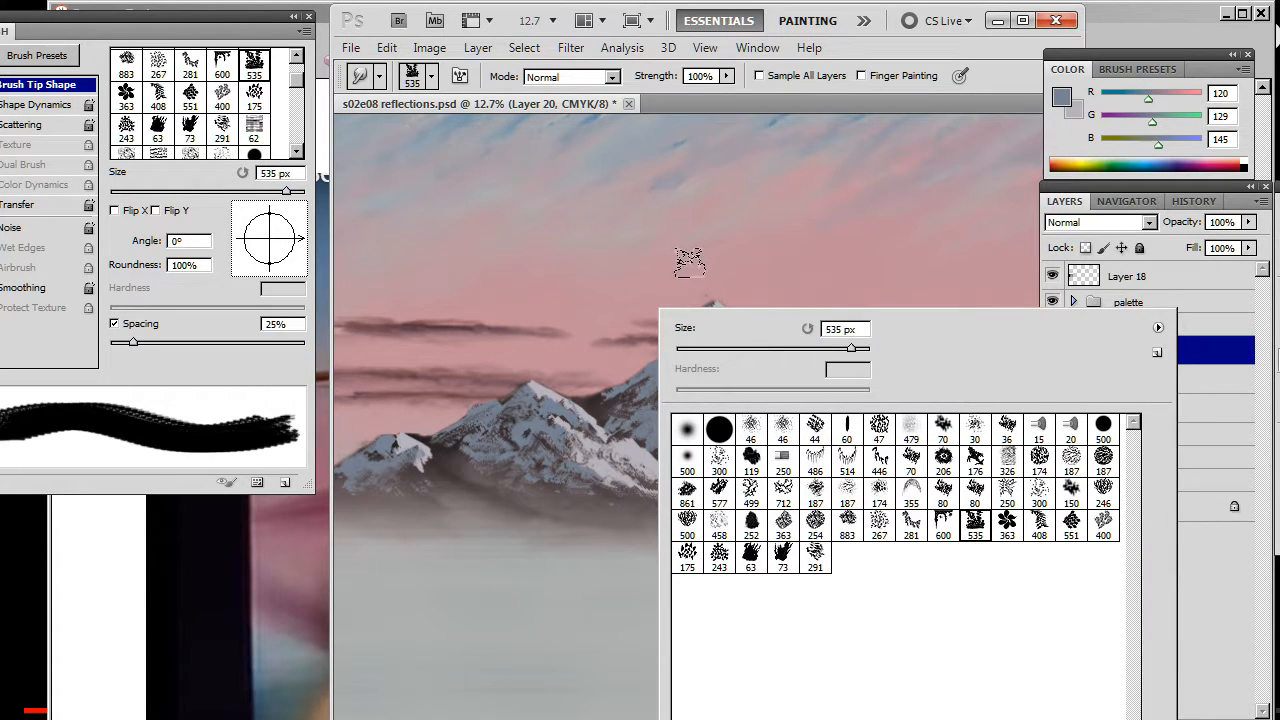
click(721, 226)
mouse_move(293, 244)
mouse_down()
mouse_move(285, 258)
mouse_move(247, 241)
mouse_move(238, 250)
mouse_move(252, 268)
mouse_up()
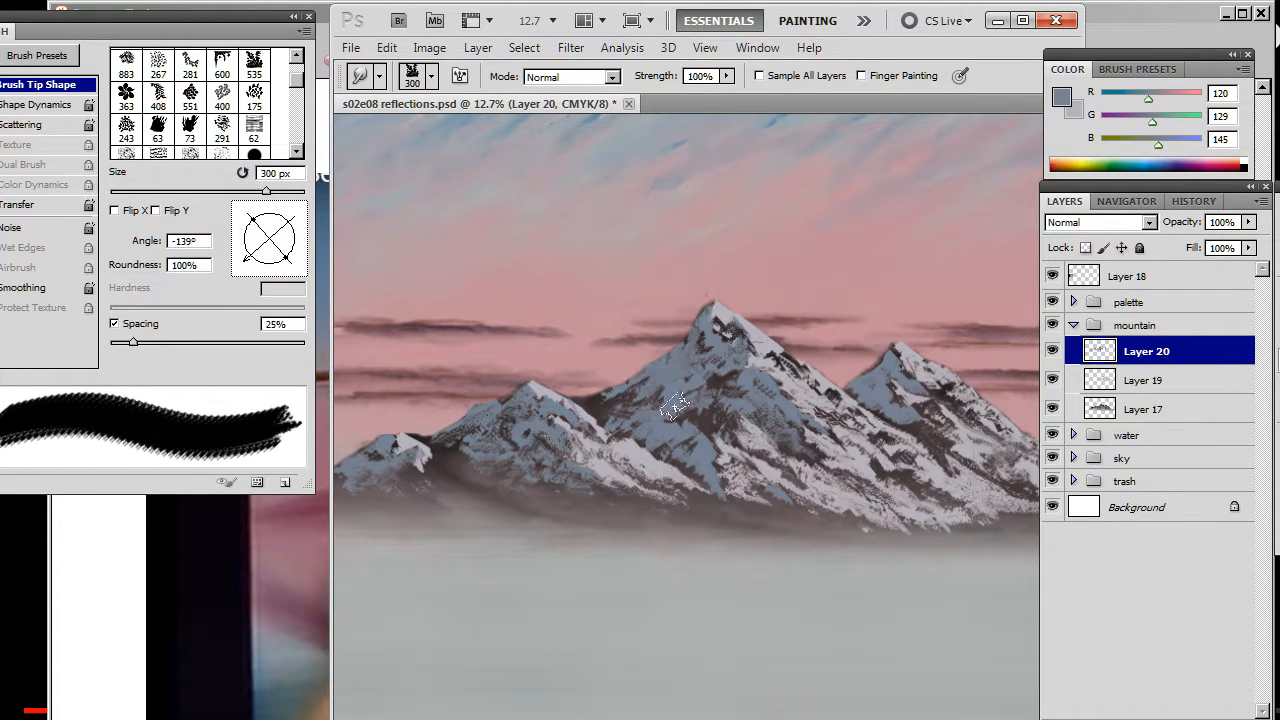
key(bracketleft)
key(bracketleft)
key(bracketleft)
key(bracketleft)
key(bracketleft)
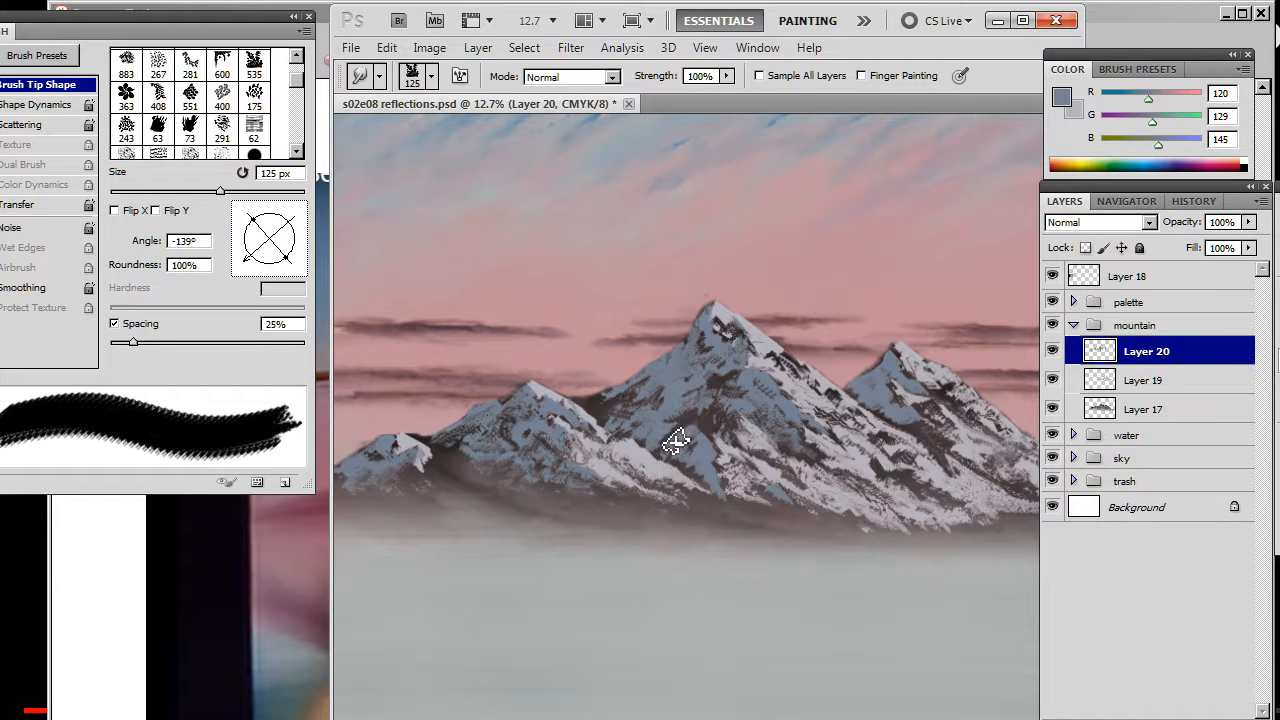
click(116, 323)
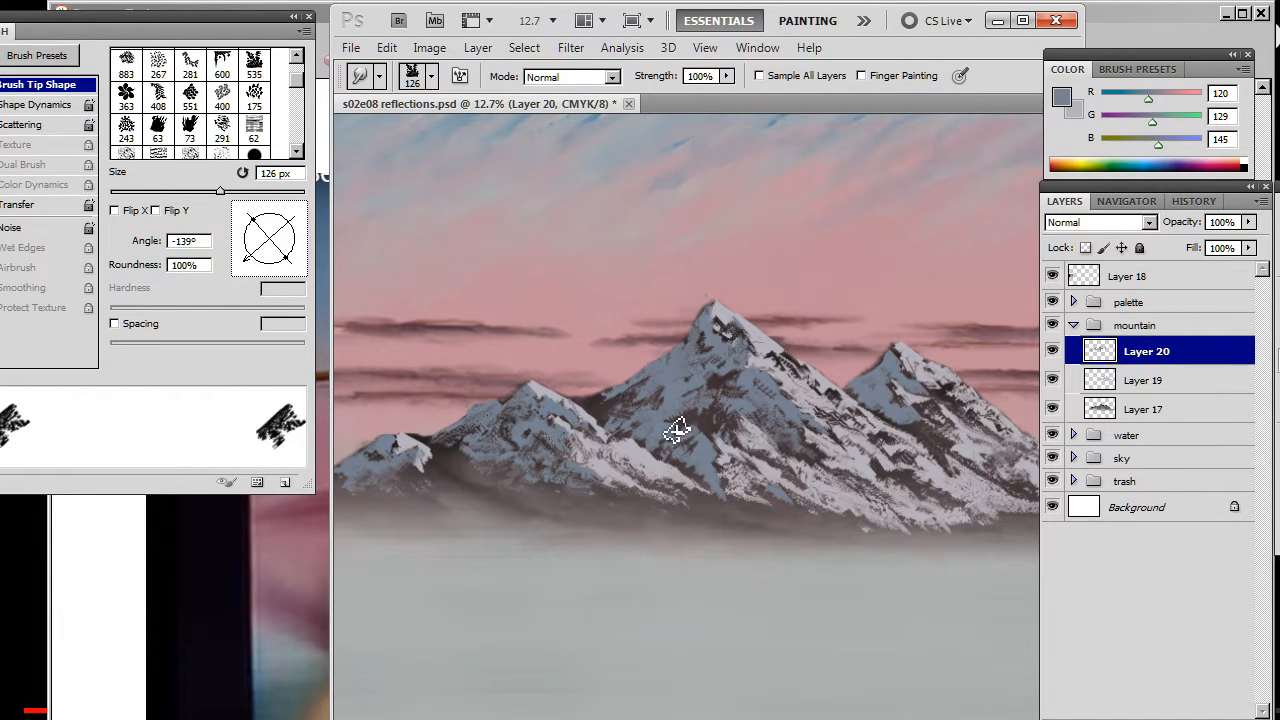
Smudge the shadow snow across the main peak's central ridge with the -139° brush.
mouse_move(702, 415)
mouse_down()
mouse_move(724, 442)
mouse_move(696, 416)
mouse_move(747, 432)
mouse_move(742, 396)
mouse_move(743, 419)
mouse_move(776, 449)
mouse_move(737, 393)
mouse_up()
key(b)
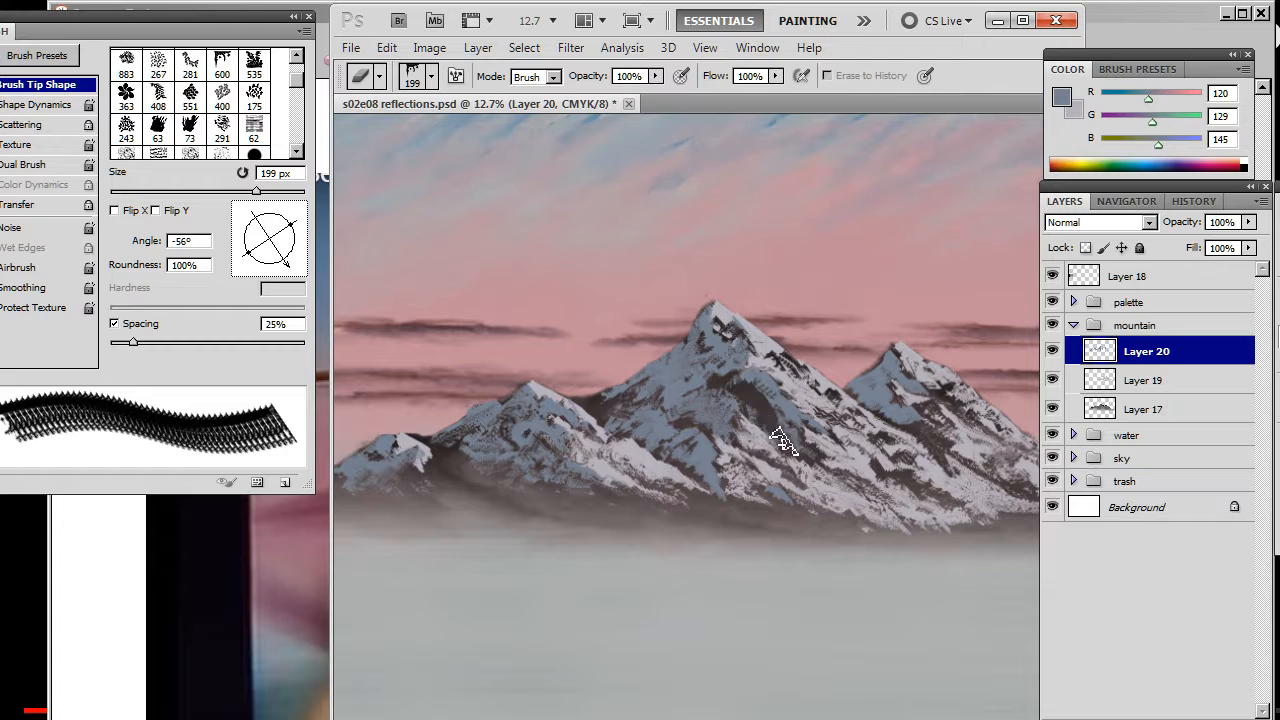
key(r)
mouse_move(794, 434)
mouse_down()
mouse_move(756, 399)
mouse_move(782, 448)
mouse_move(823, 444)
mouse_move(812, 429)
mouse_move(840, 439)
mouse_move(795, 409)
mouse_move(783, 417)
mouse_move(763, 364)
mouse_up()
key(b)
click(770, 358)
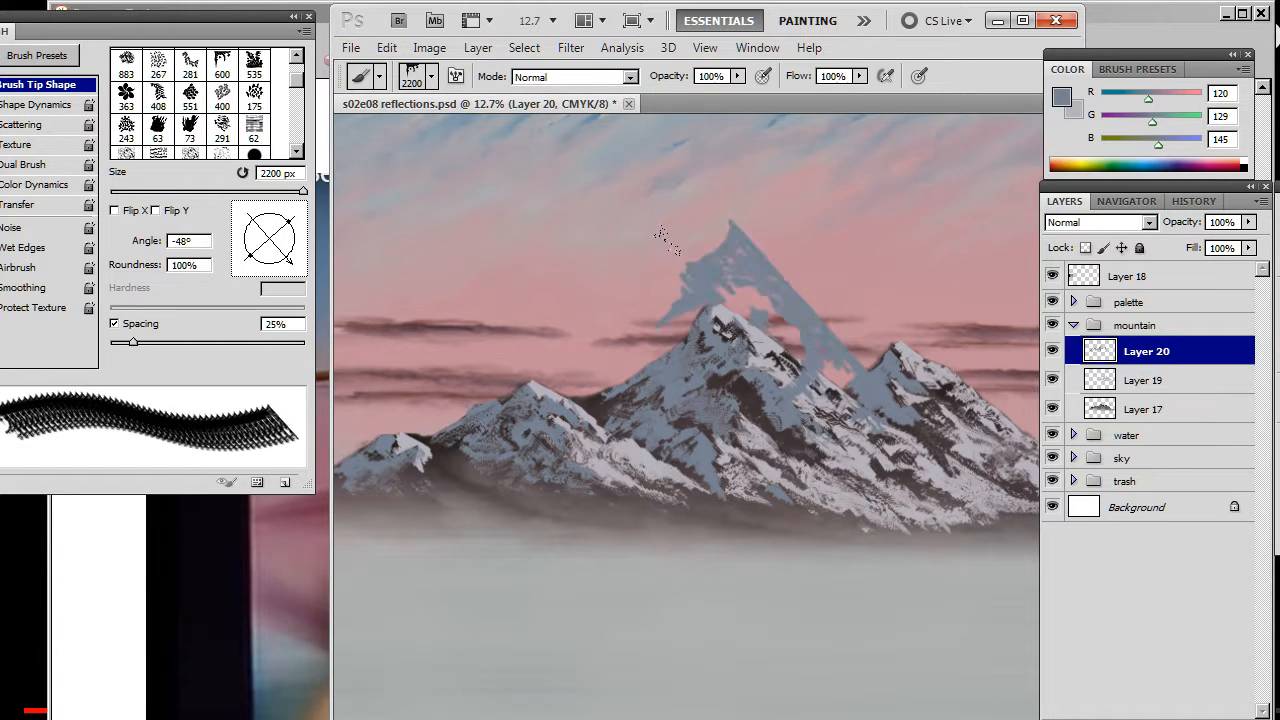
key(ctrl+z)
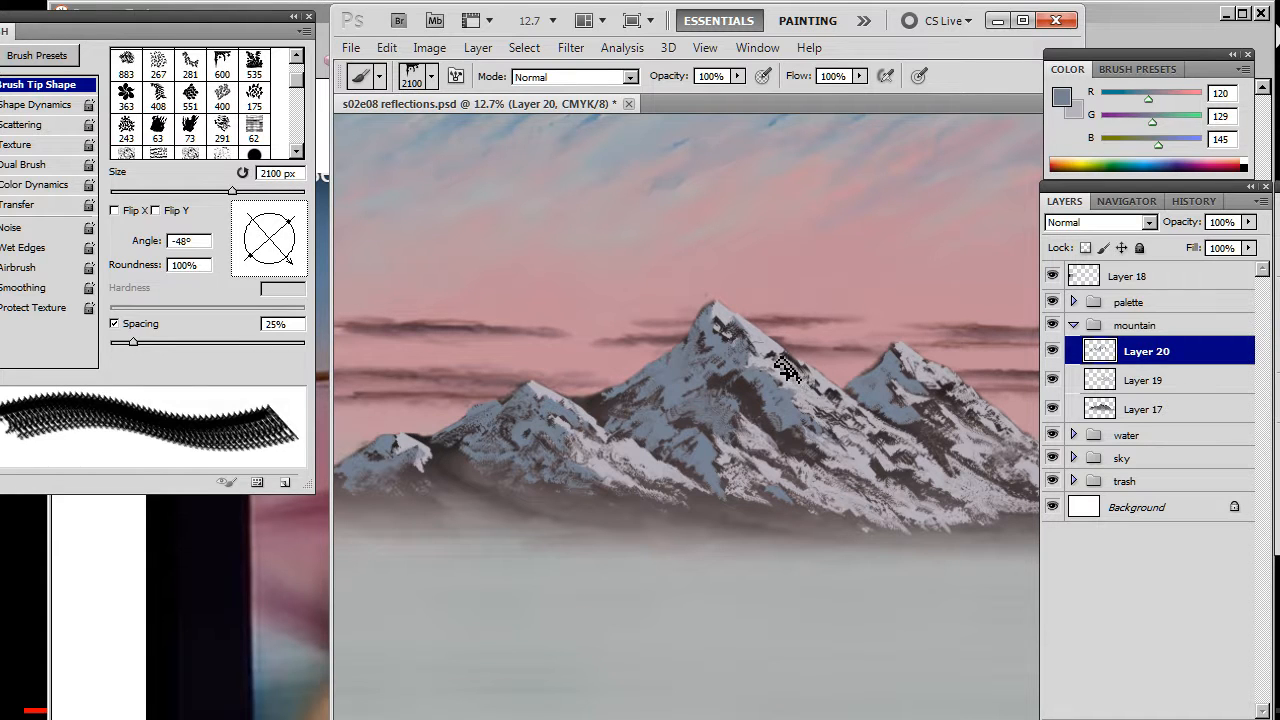
key(r)
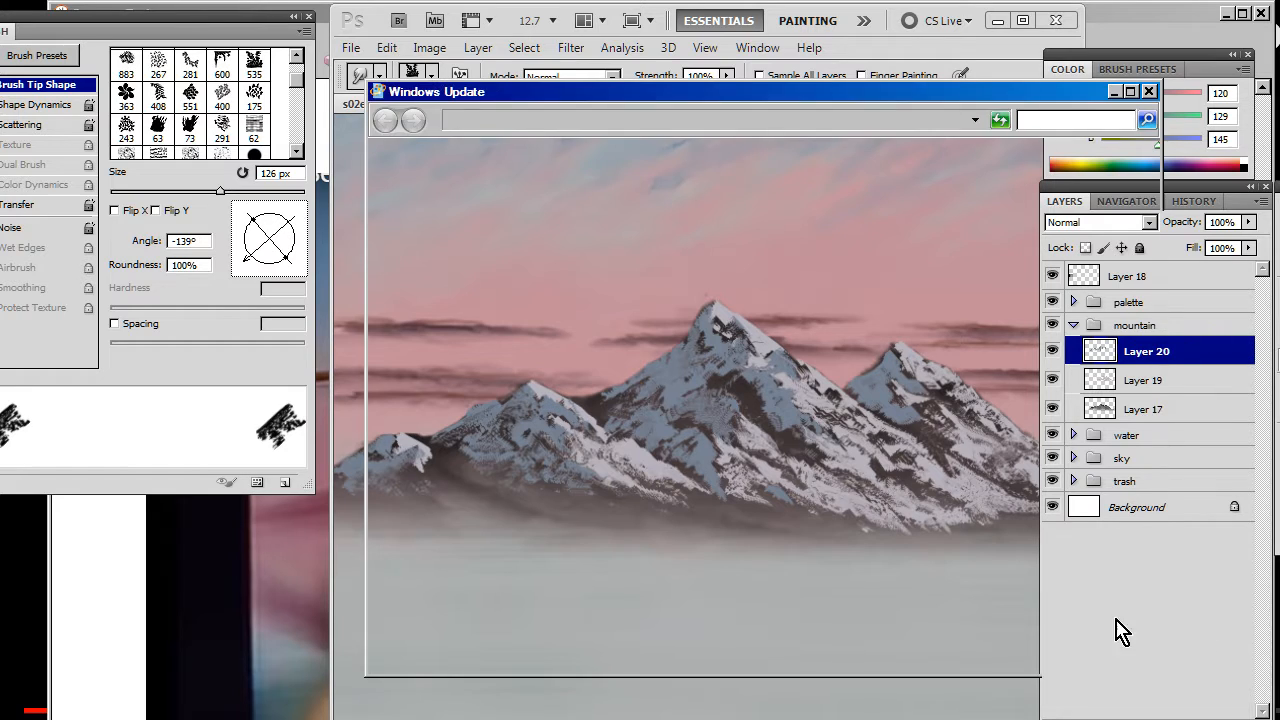
key(alt)
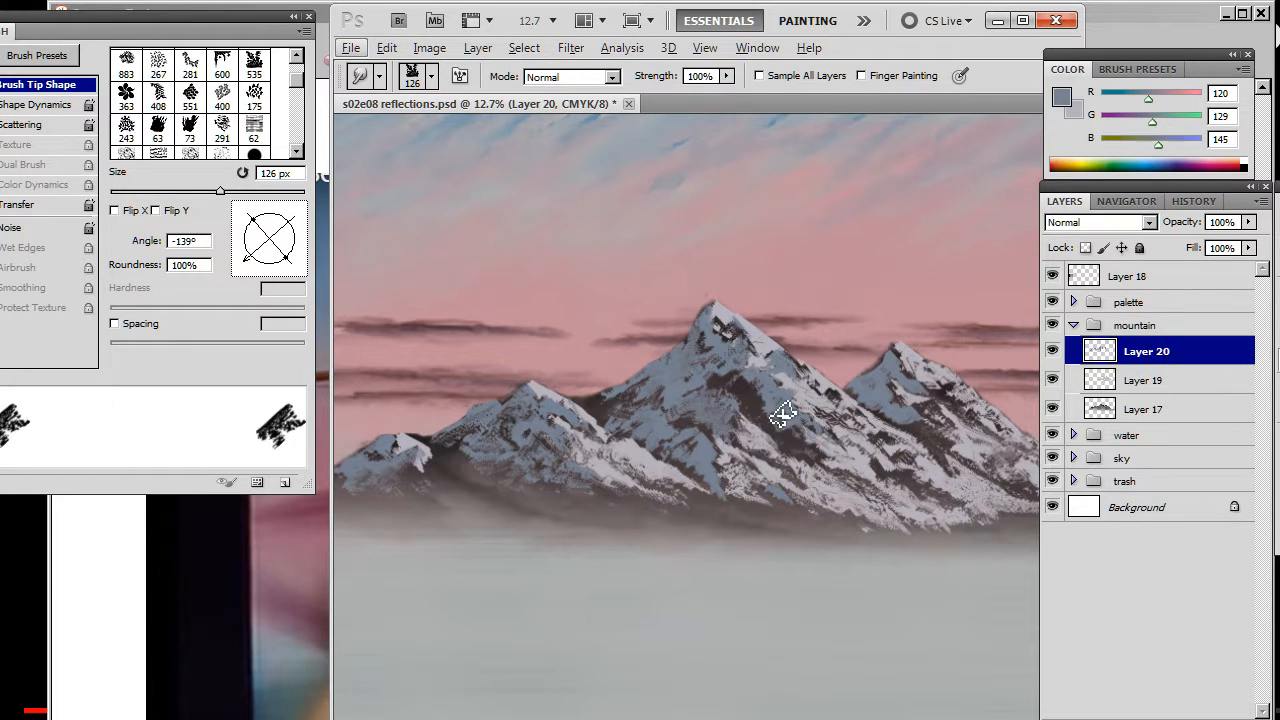
Smudge the shadow snow on the main peak's lower slopes and the right peak's shaded face at 126 px.
mouse_move(772, 423)
mouse_down()
mouse_move(802, 437)
mouse_move(818, 467)
mouse_up()
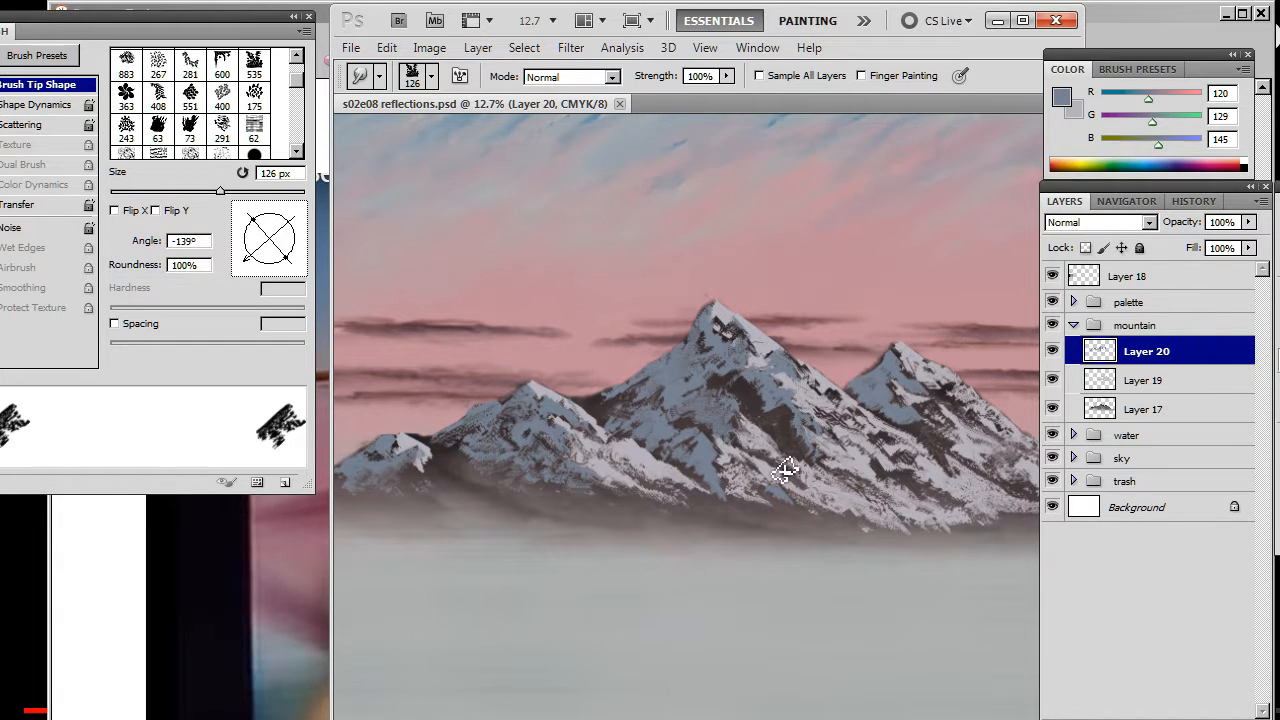
mouse_move(849, 459)
mouse_down()
mouse_move(740, 420)
mouse_move(765, 447)
mouse_move(845, 455)
mouse_up()
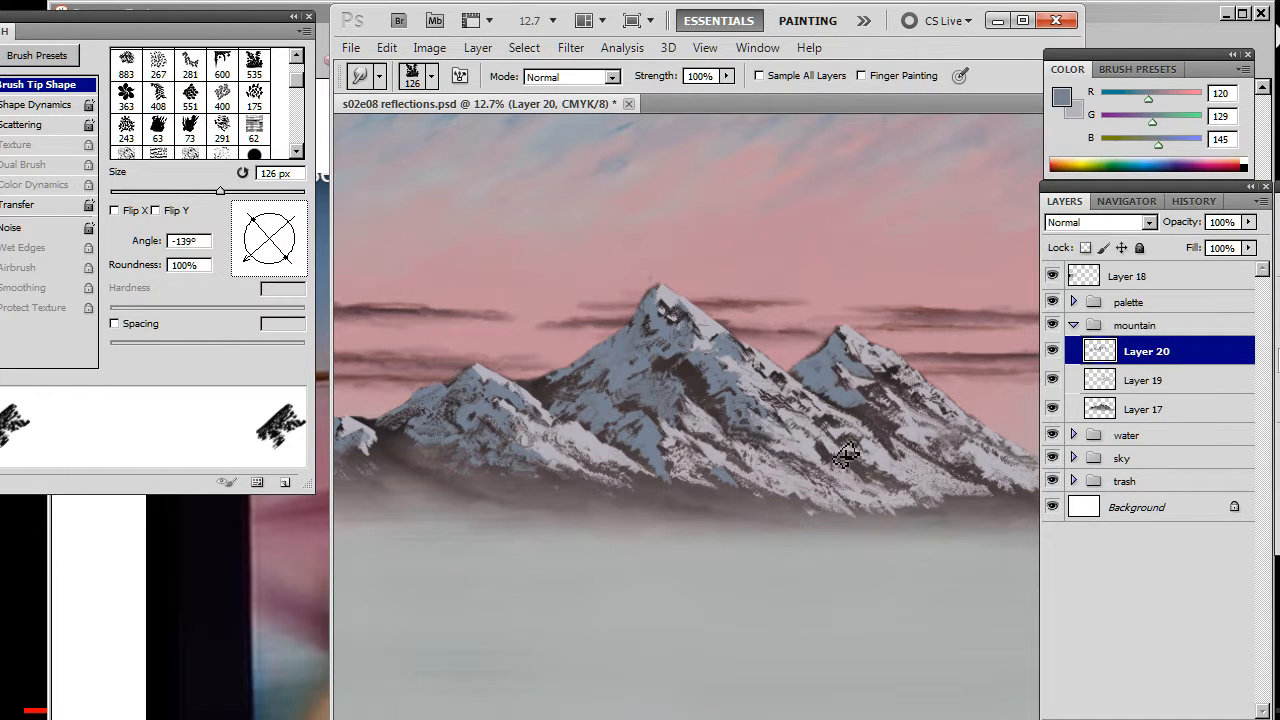
mouse_move(838, 385)
mouse_down()
mouse_move(889, 429)
mouse_move(871, 441)
mouse_move(858, 425)
mouse_move(887, 437)
mouse_move(879, 459)
mouse_move(813, 473)
mouse_up()
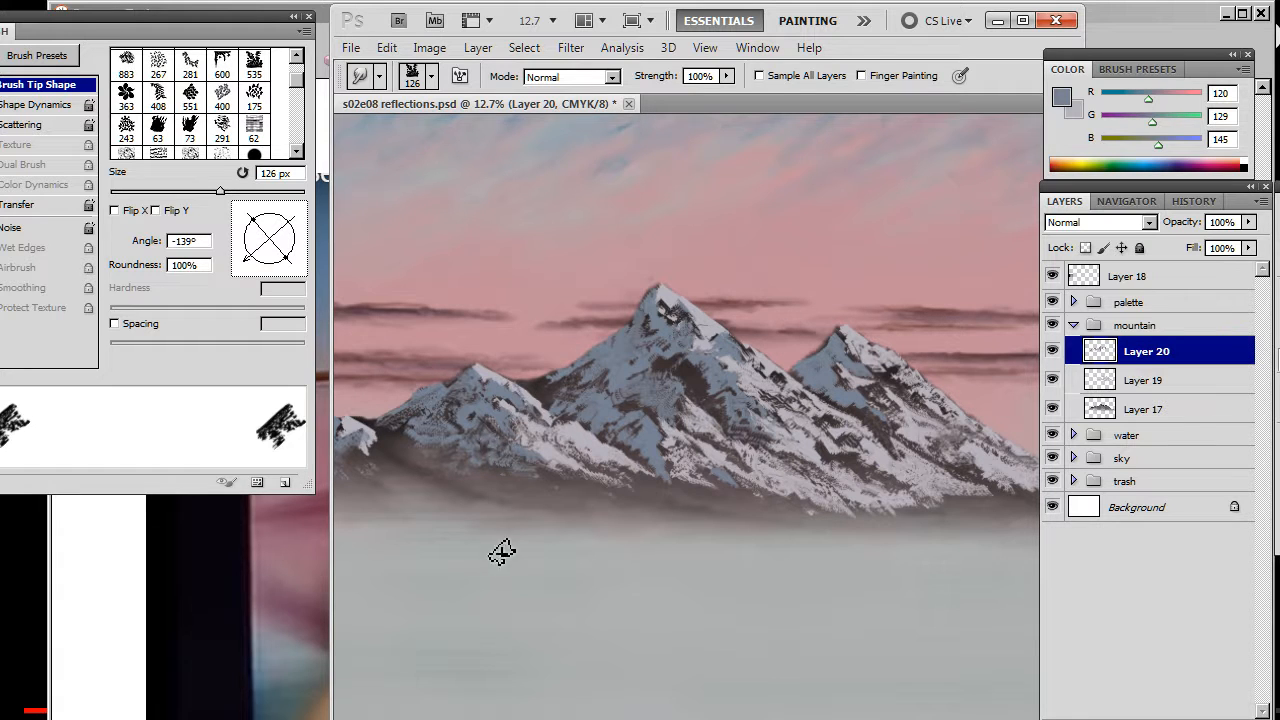
drag(742, 483, 672, 474)
Smudge the right peak's shaded slope, and erase and re-blend the shadow snow in the main peak's centre.
mouse_move(789, 413)
mouse_down()
mouse_move(776, 340)
mouse_move(760, 350)
mouse_move(796, 331)
mouse_move(791, 372)
mouse_move(749, 359)
mouse_move(743, 379)
mouse_move(748, 344)
mouse_move(737, 373)
mouse_move(752, 384)
mouse_move(721, 397)
mouse_move(743, 360)
mouse_move(747, 391)
mouse_move(740, 346)
mouse_move(730, 350)
mouse_move(776, 356)
mouse_move(791, 388)
mouse_move(805, 383)
mouse_move(796, 370)
mouse_move(820, 375)
mouse_move(818, 393)
mouse_move(820, 372)
mouse_move(847, 422)
mouse_move(829, 379)
mouse_move(849, 393)
mouse_move(875, 444)
mouse_move(829, 415)
mouse_move(900, 445)
mouse_move(862, 426)
mouse_move(875, 416)
mouse_move(932, 475)
mouse_move(884, 468)
mouse_move(884, 441)
mouse_move(922, 476)
mouse_move(907, 454)
mouse_move(832, 420)
mouse_move(829, 448)
mouse_move(817, 426)
mouse_move(821, 449)
mouse_move(830, 438)
mouse_move(820, 466)
mouse_move(798, 447)
mouse_move(820, 423)
mouse_move(782, 391)
mouse_up()
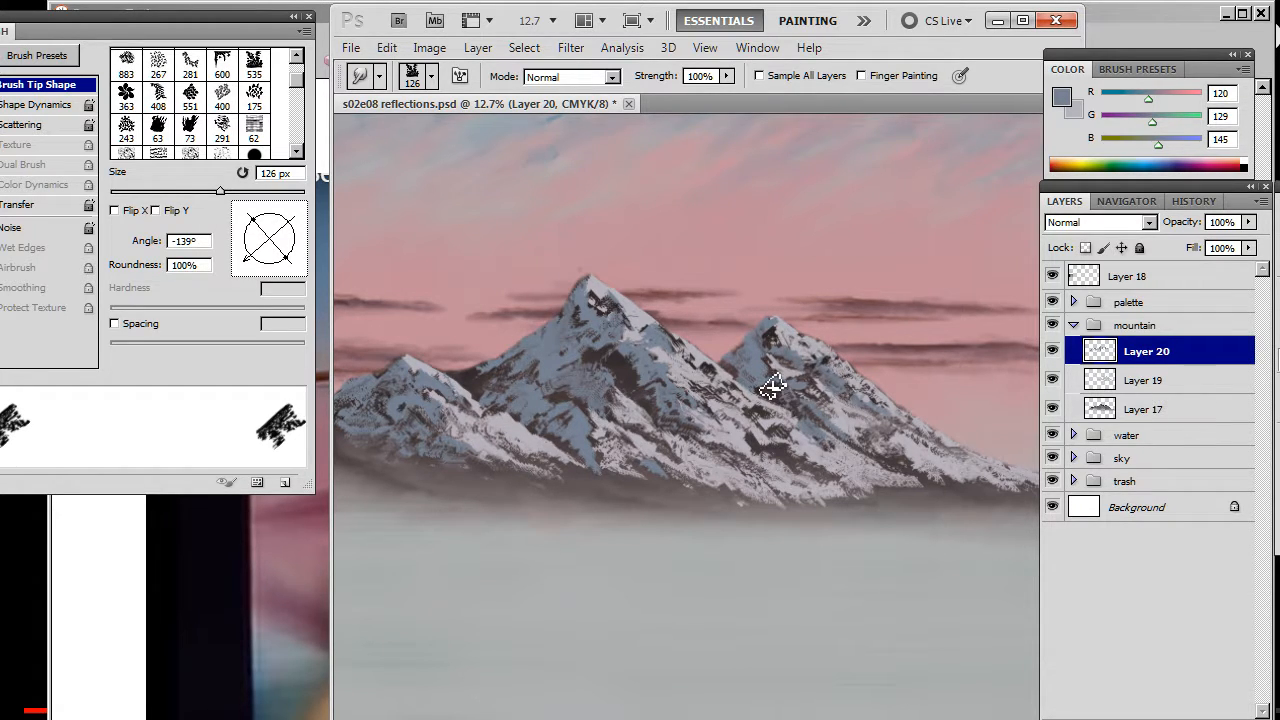
key(e)
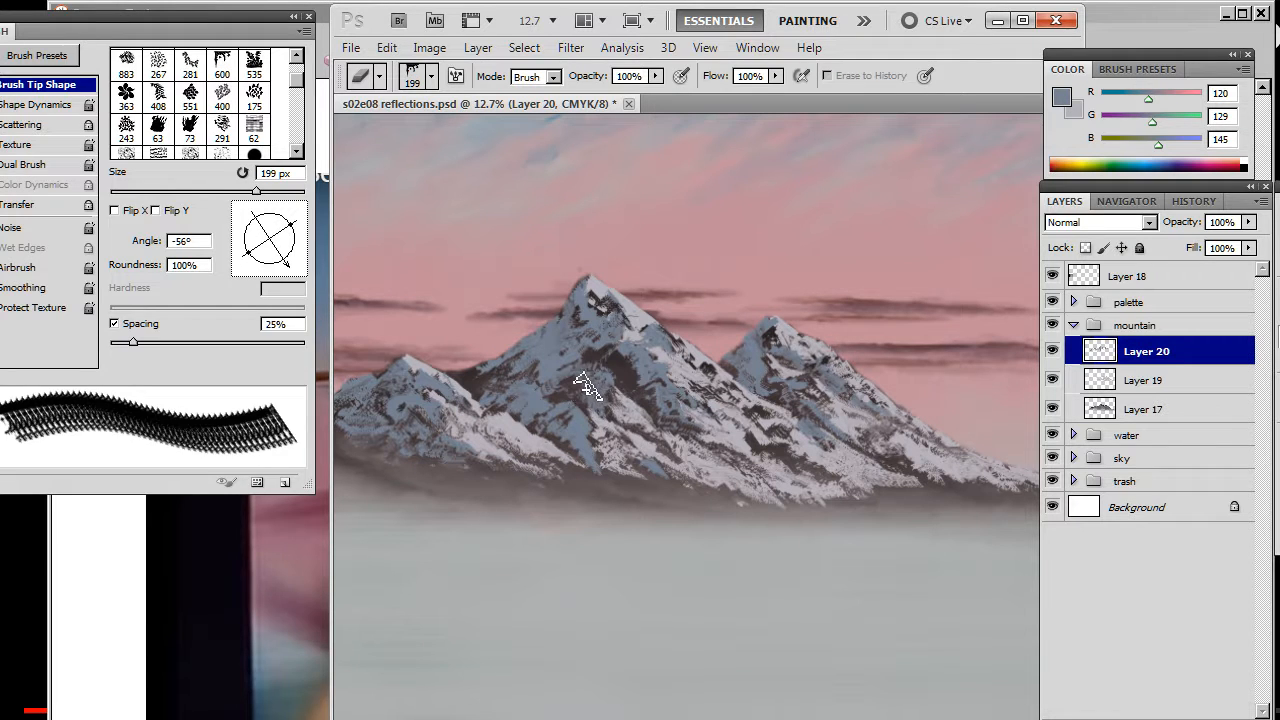
key(r)
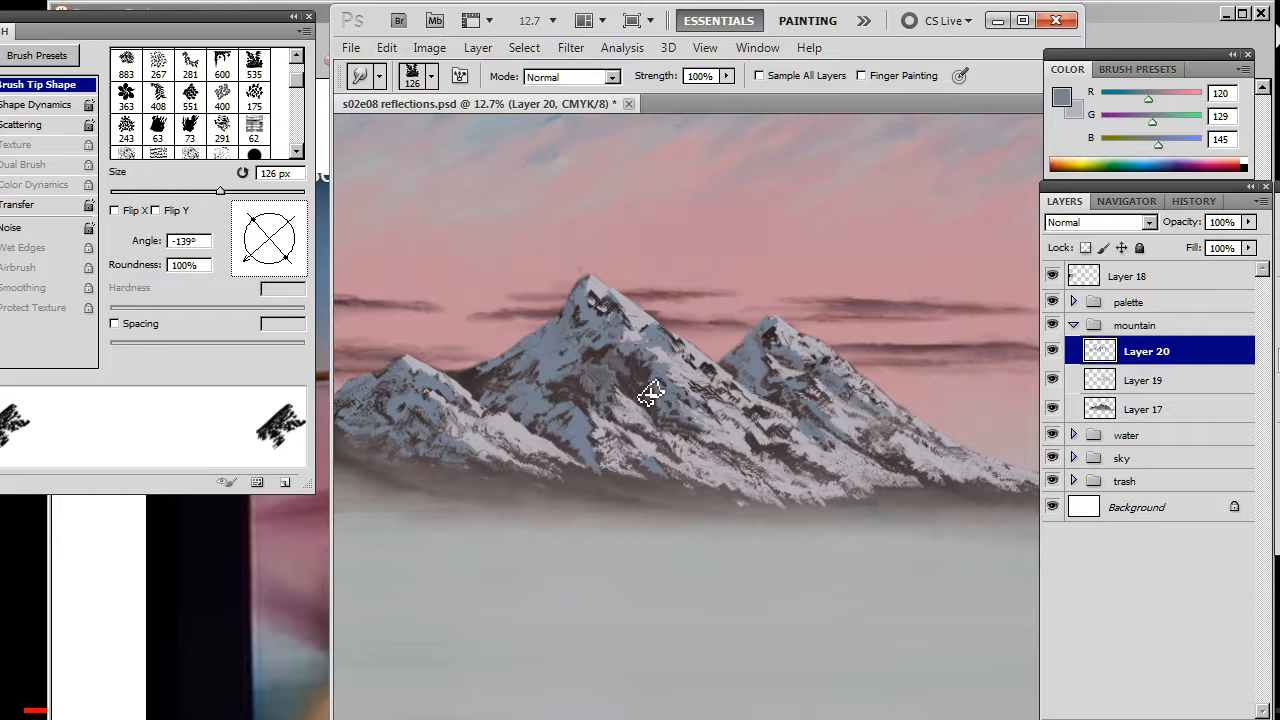
Erase and re-blend patches of shadow snow on the main peak's shaded face and lower slope.
key(e)
key(e)
key(r)
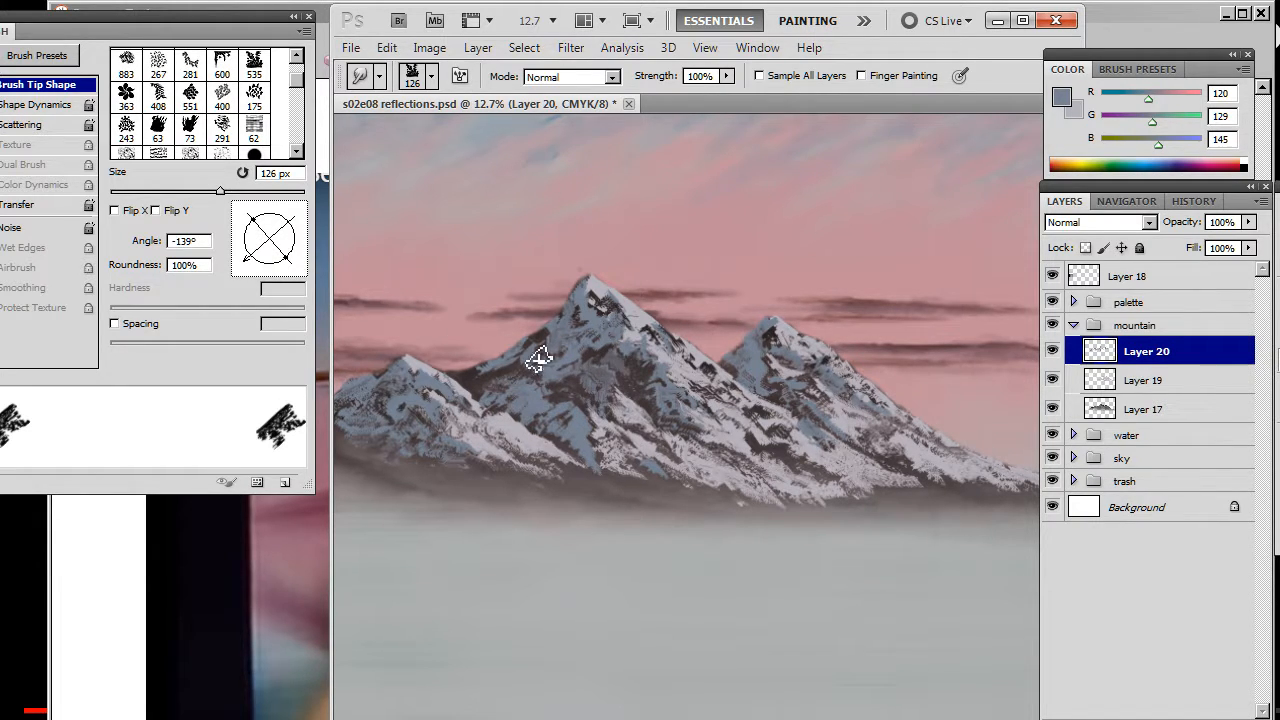
Switch the Smudge tool to the 600 brush tip, angled -29° at about 199 px, with spacing turned off.
right_click(595, 365)
click(875, 521)
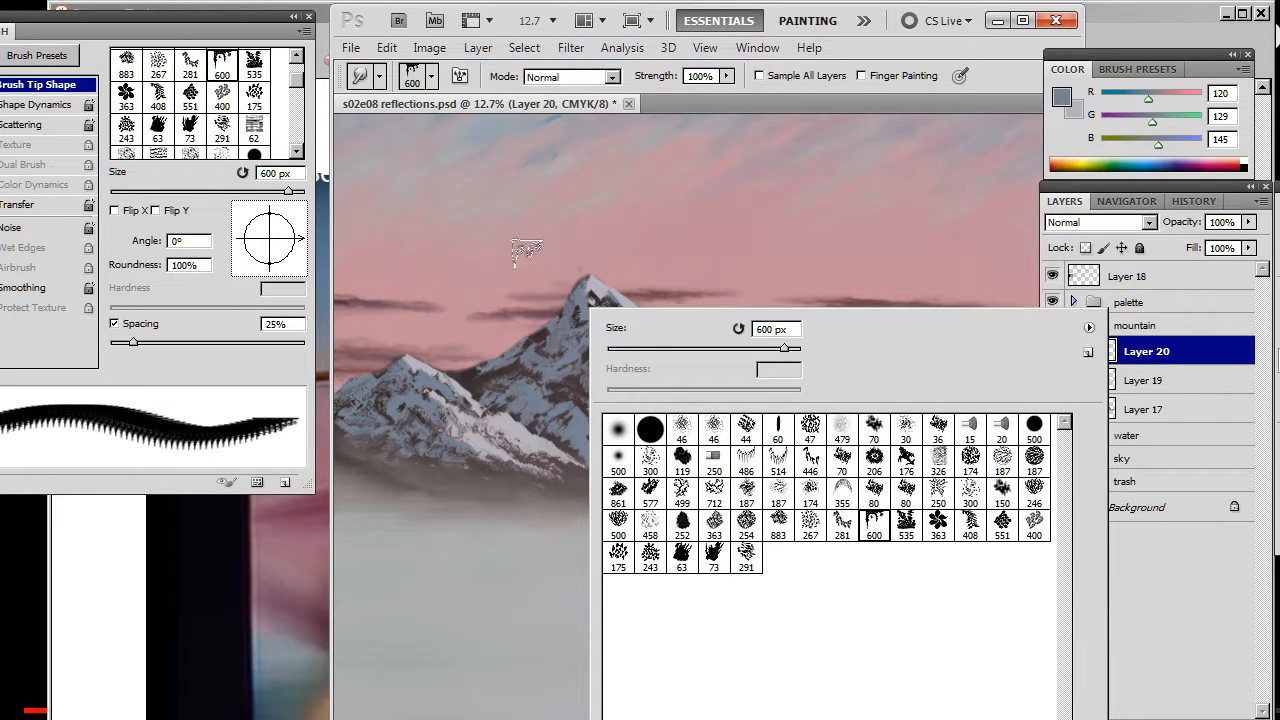
click(338, 190)
drag(300, 240, 304, 271)
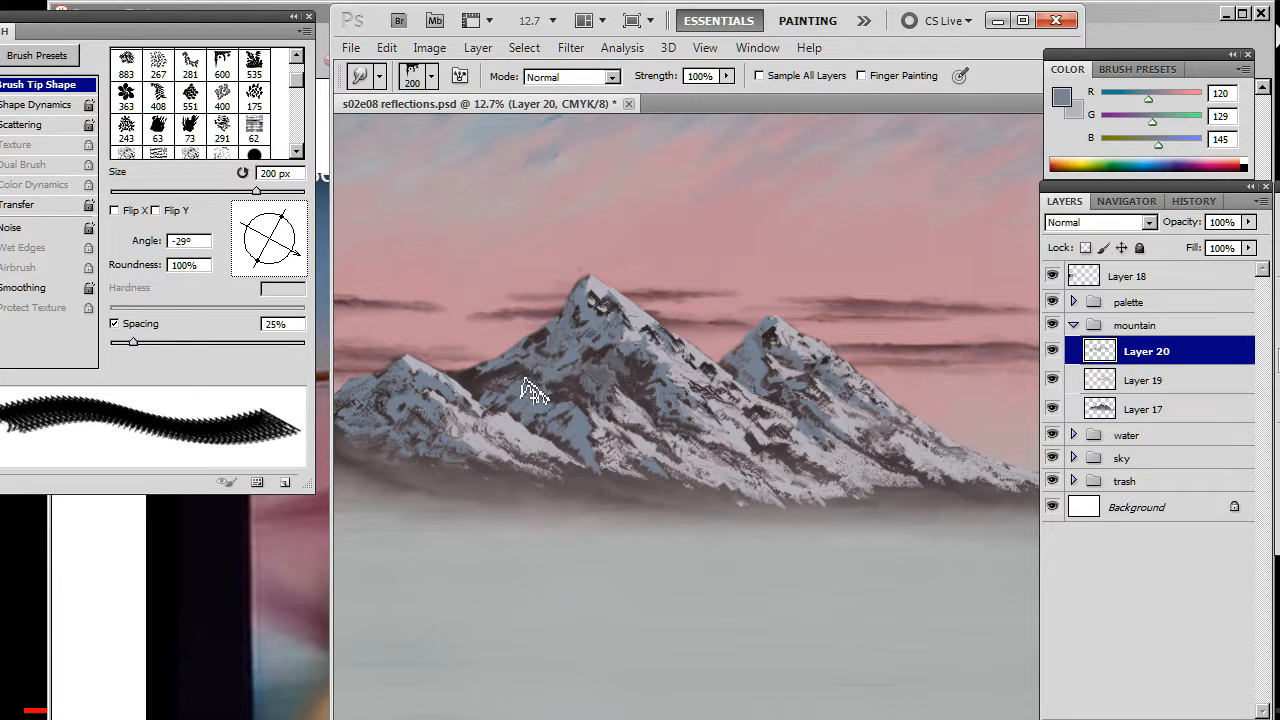
click(116, 324)
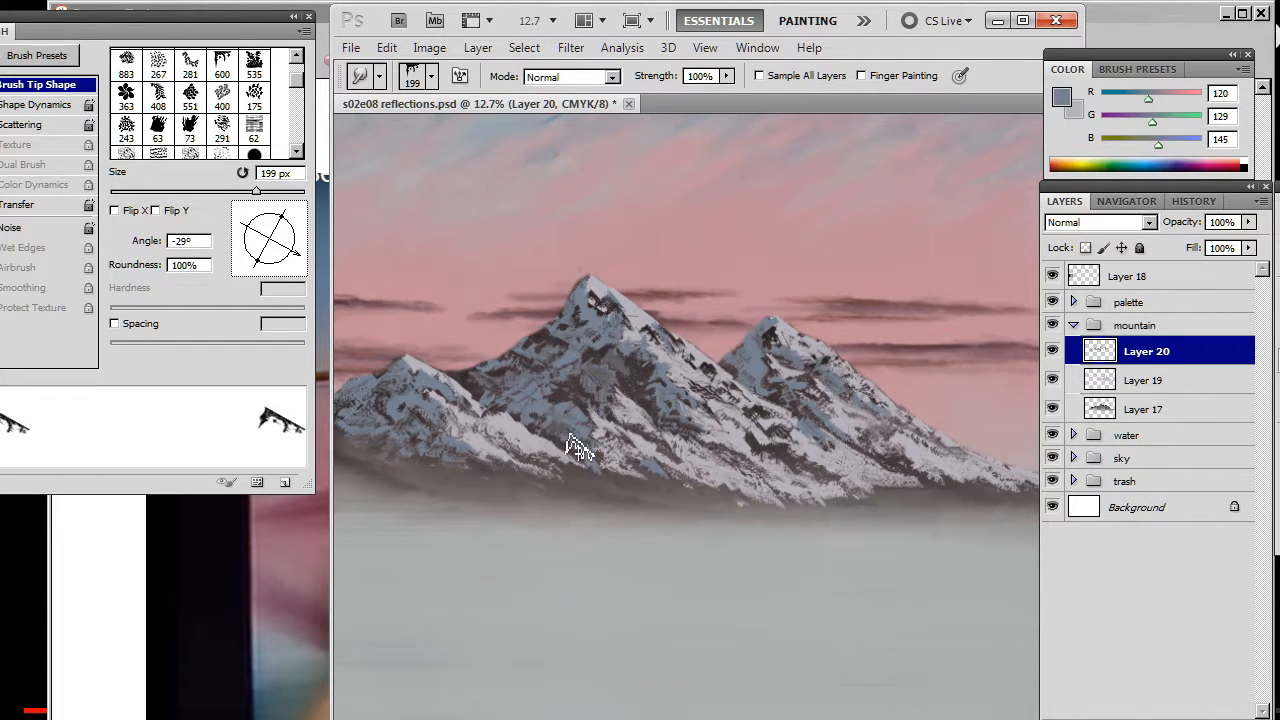
Smudge the shadow snow on the far-left peak with the 600 tip, adjusting its angle to -35°.
drag(544, 430, 694, 431)
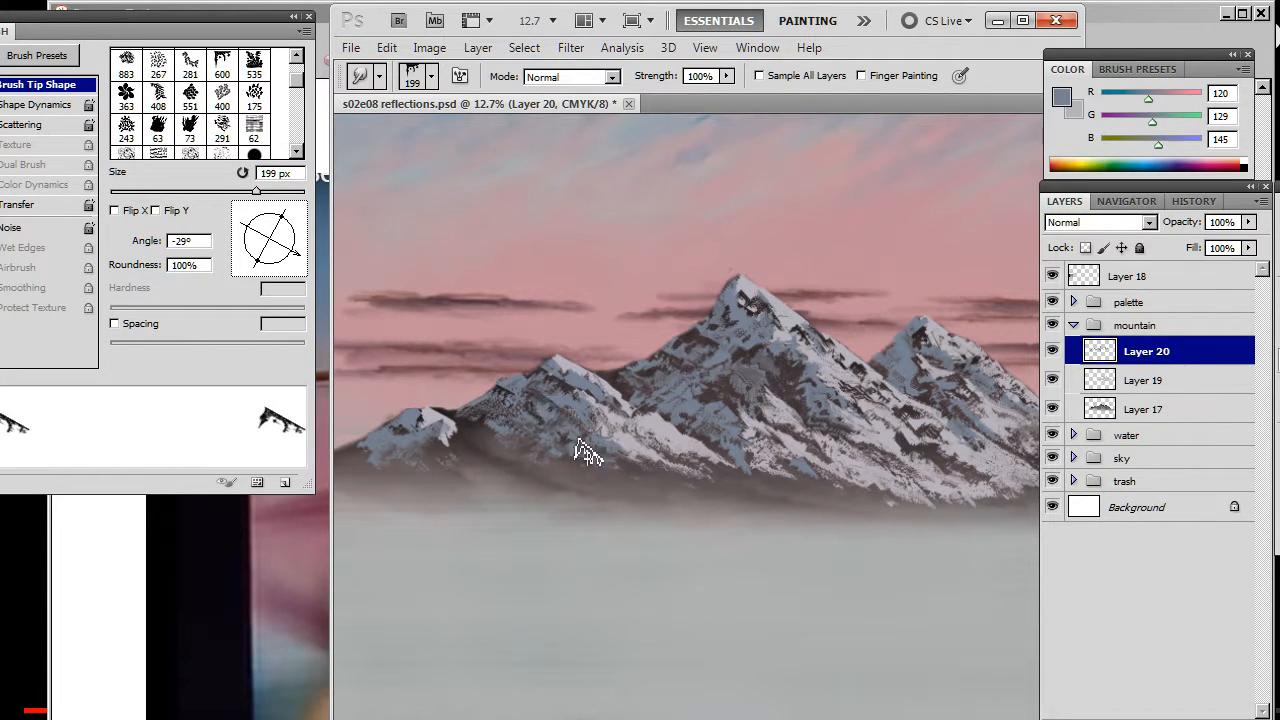
drag(421, 432, 429, 427)
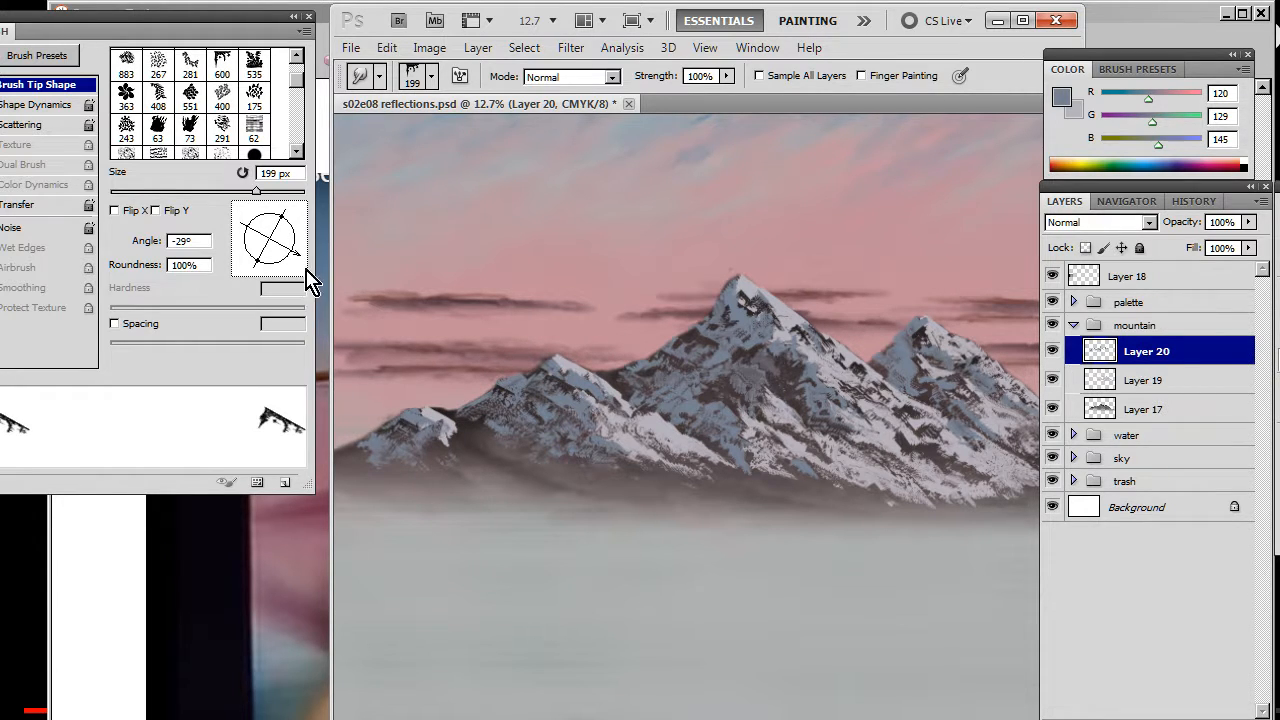
mouse_move(300, 262)
mouse_down()
mouse_move(294, 251)
mouse_move(300, 266)
mouse_up()
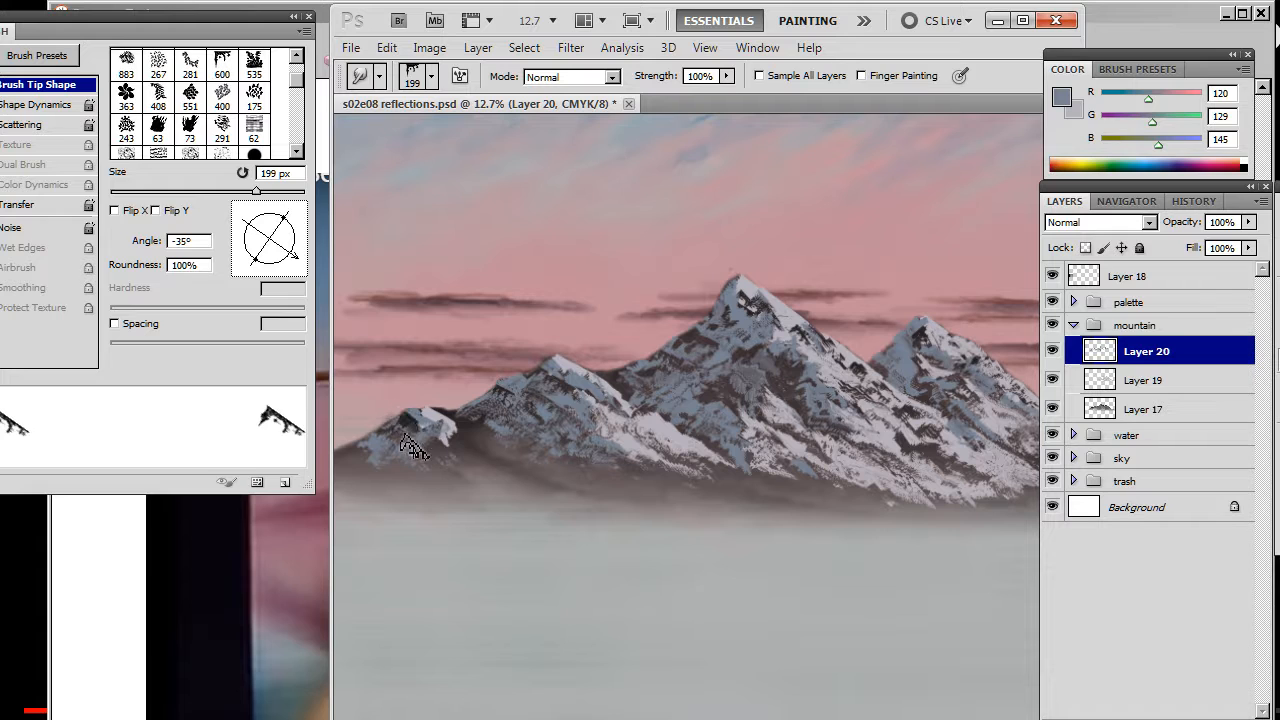
mouse_move(414, 434)
mouse_down()
mouse_move(393, 463)
mouse_move(409, 474)
mouse_move(409, 430)
mouse_move(444, 470)
mouse_move(423, 434)
mouse_up()
Smudge the shaded slopes of the two left peaks with the brush angled at 58° and 41°.
drag(287, 262, 291, 215)
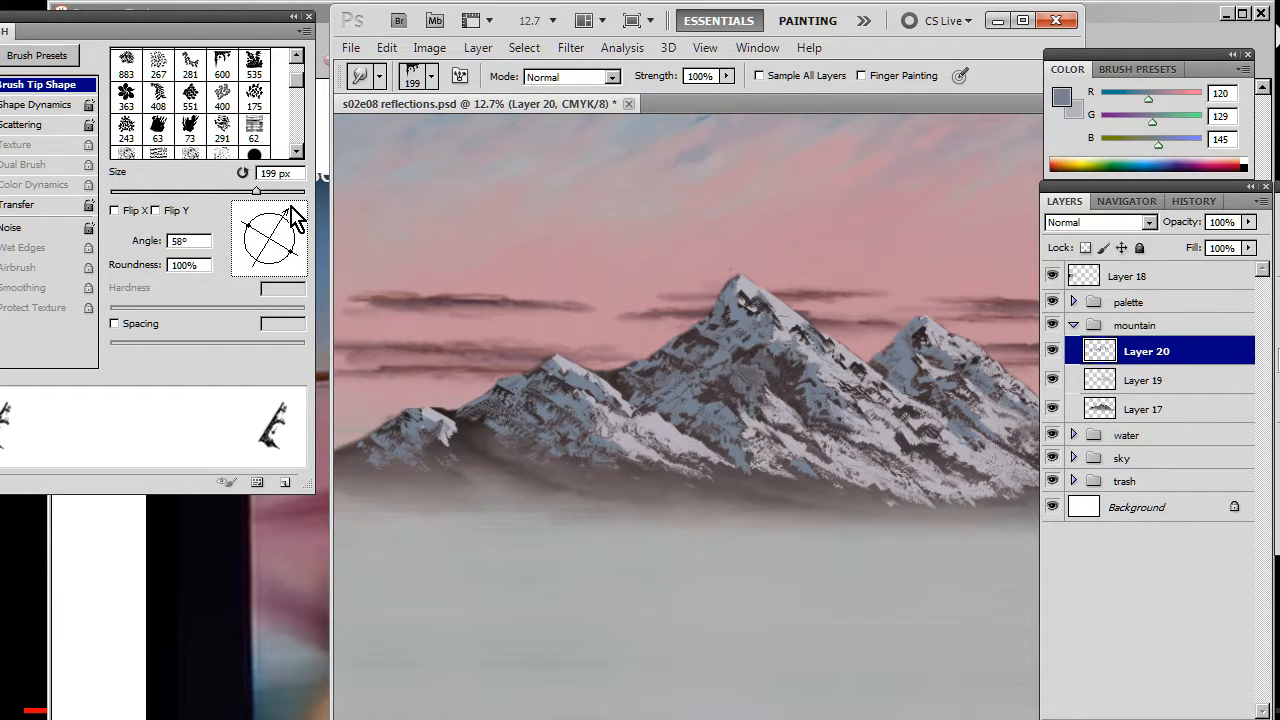
mouse_move(386, 425)
mouse_down()
mouse_move(413, 444)
mouse_move(352, 452)
mouse_up()
drag(296, 232, 300, 212)
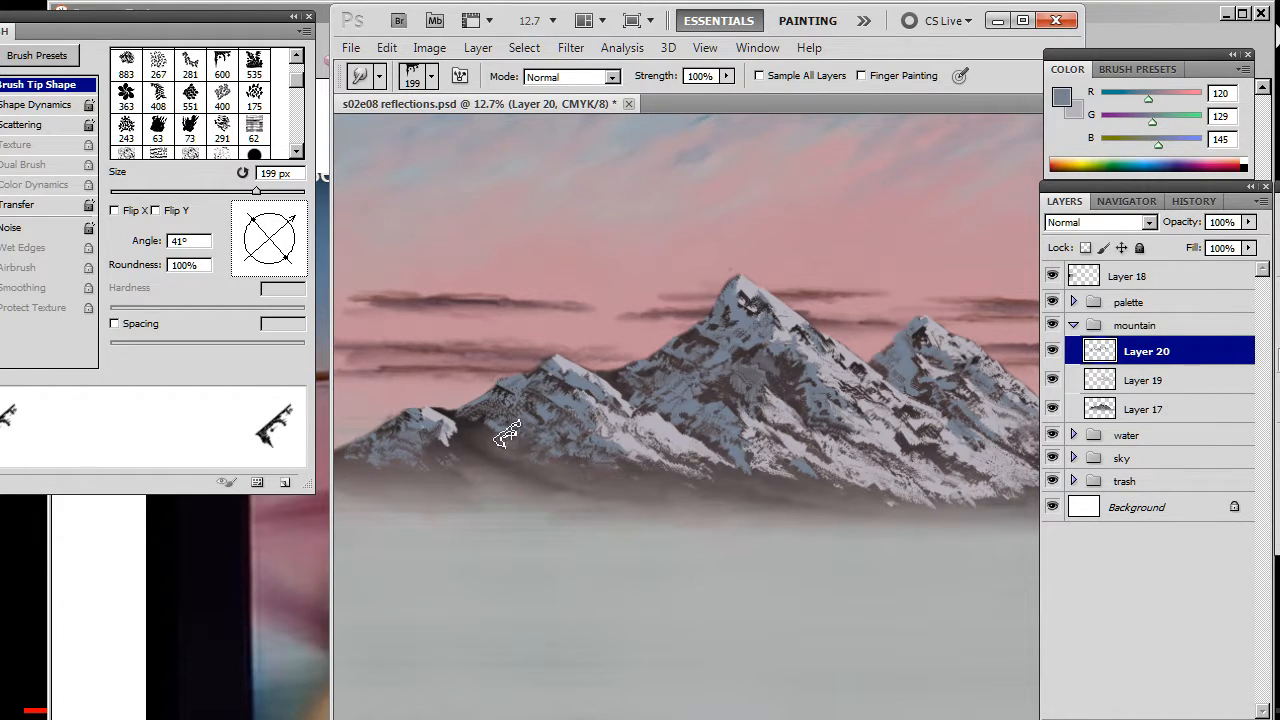
mouse_move(507, 435)
mouse_down()
mouse_move(486, 412)
mouse_move(516, 430)
mouse_up()
mouse_move(591, 442)
mouse_down()
mouse_move(563, 415)
mouse_move(599, 428)
mouse_move(567, 406)
mouse_move(579, 419)
mouse_move(569, 445)
mouse_move(571, 401)
mouse_move(589, 420)
mouse_move(548, 429)
mouse_up()
Alternately erase and smudge the shadow snow on the left peak's lower slope and the main peak's shaded face.
key(e)
key(r)
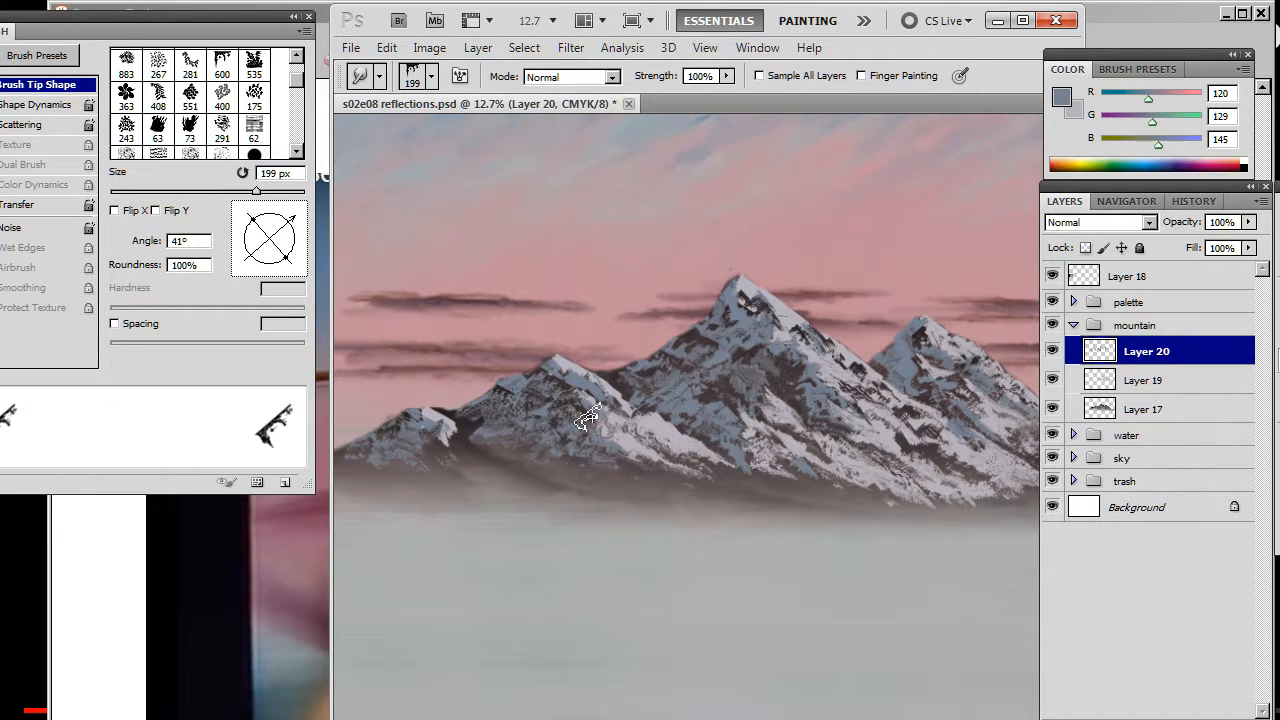
key(e)
key(r)
key(e)
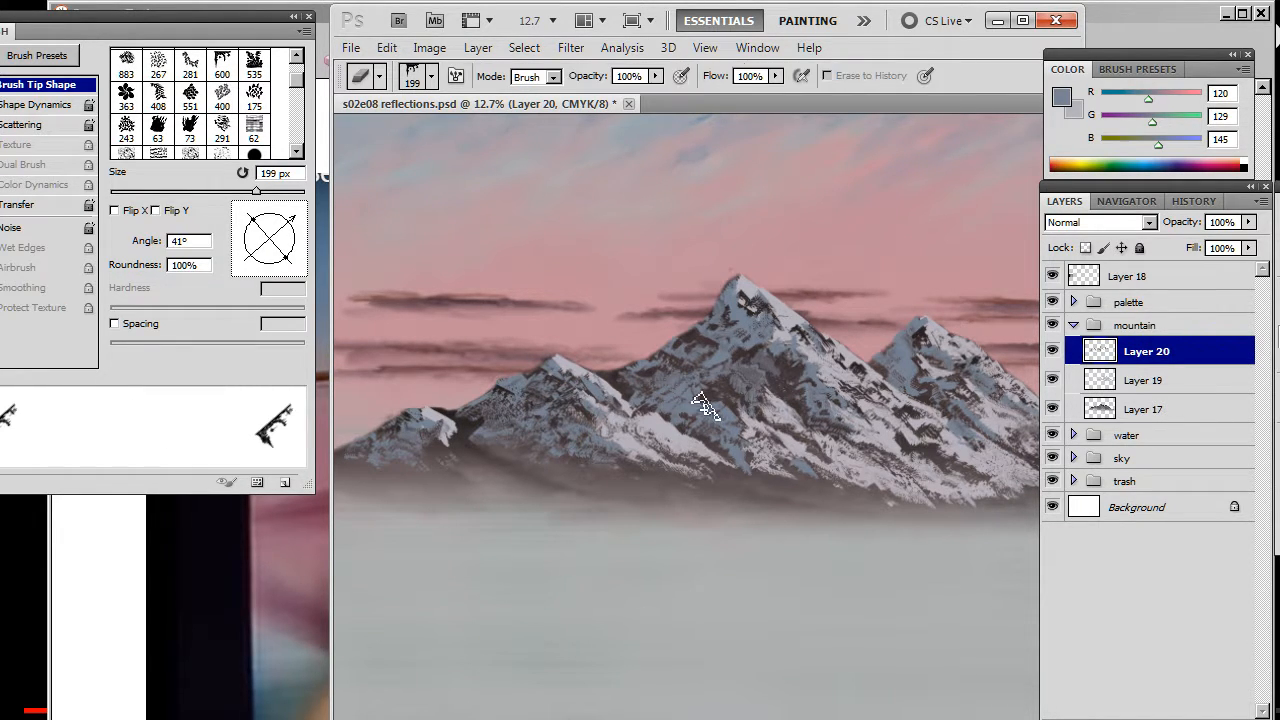
key(r)
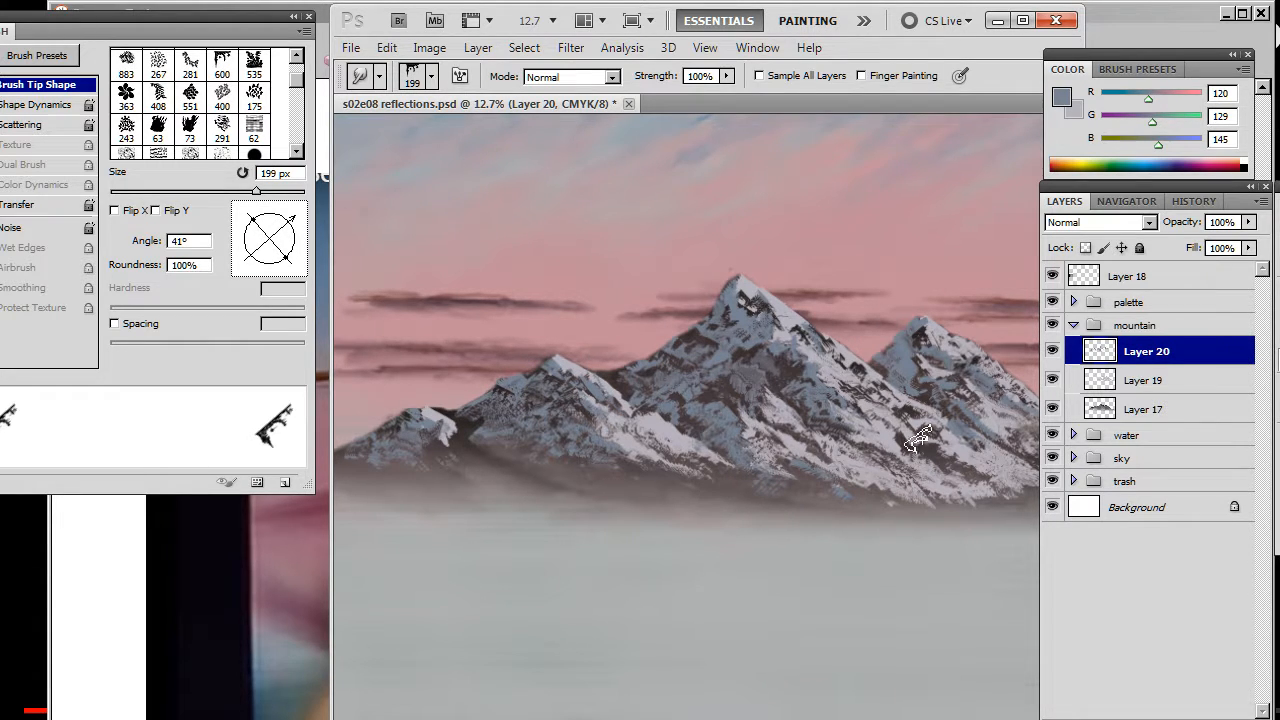
Paint extra blue-grey shadow snow on the slope between the main and right peaks, and smudge it into the rock.
key(b)
drag(932, 437, 920, 448)
key(r)
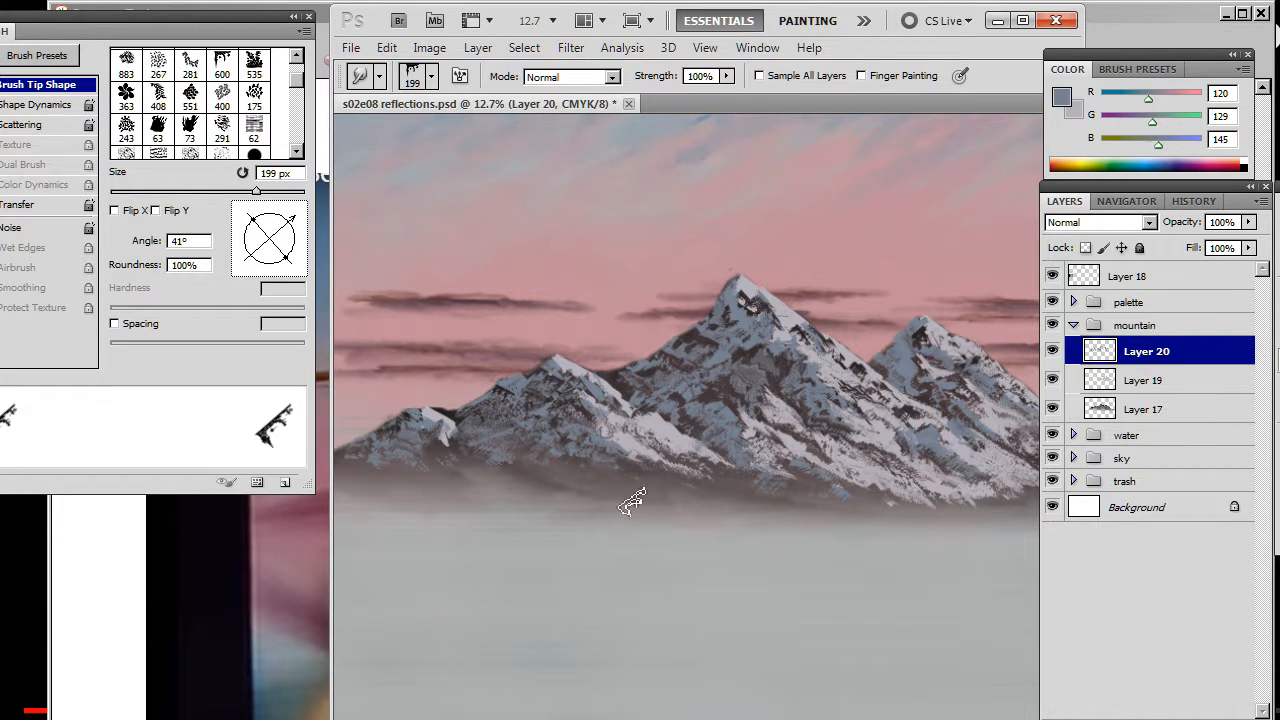
Select Layer 19 to work on the highlight snow close up at the main peak's summit.
drag(748, 456, 633, 395)
drag(798, 464, 703, 446)
drag(590, 413, 650, 420)
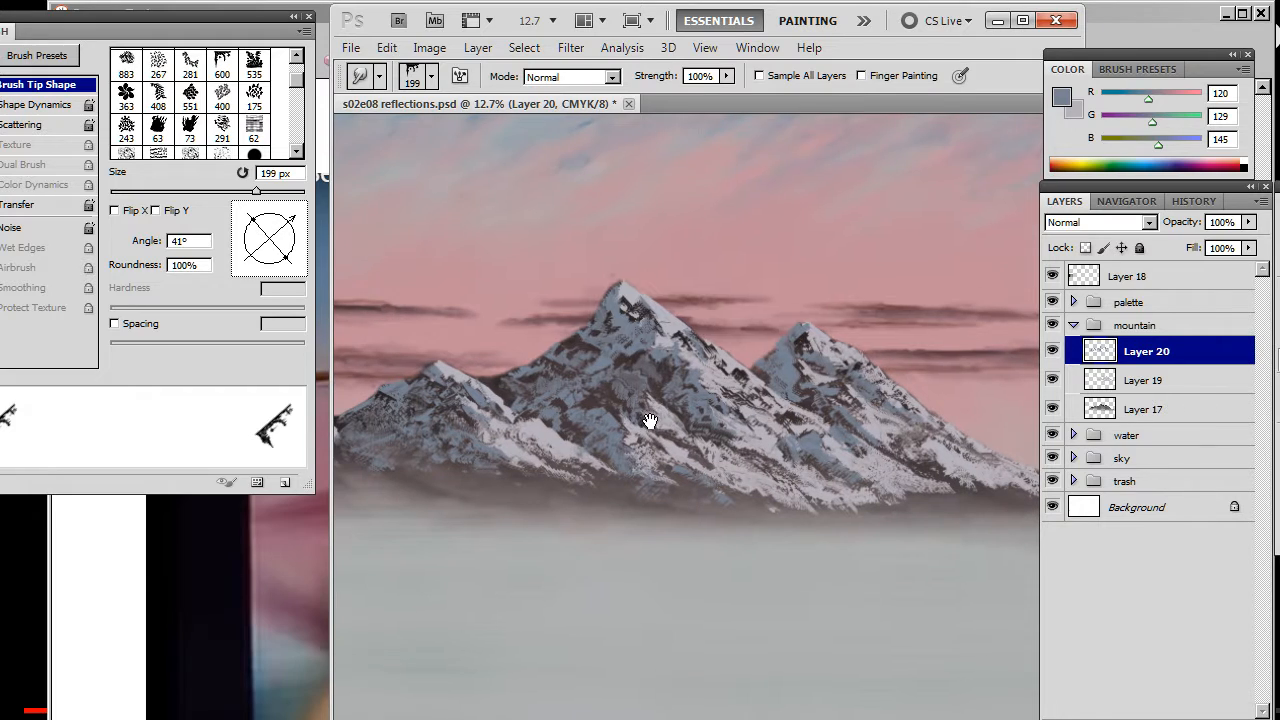
click(1168, 383)
key(z)
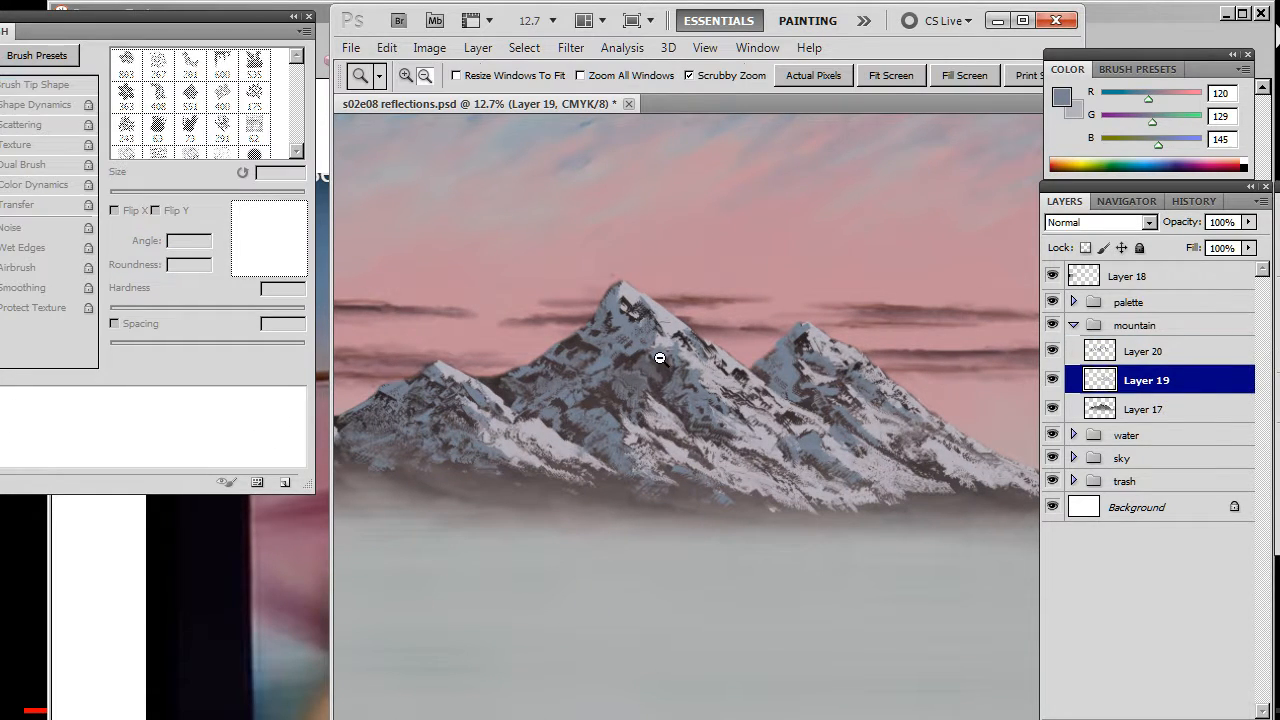
drag(663, 354, 708, 396)
drag(776, 465, 646, 410)
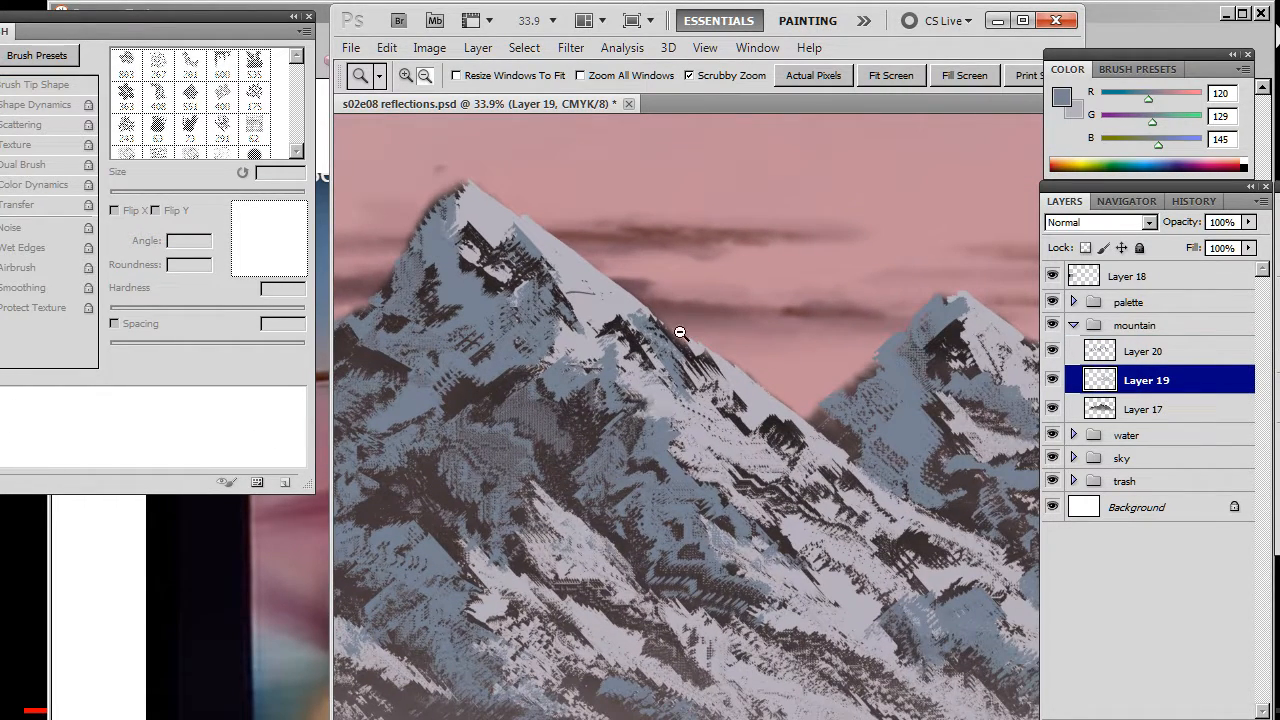
Switch the Smudge tool to the 535 brush tip, angled 135° at 70 px, with 70% strength.
key(r)
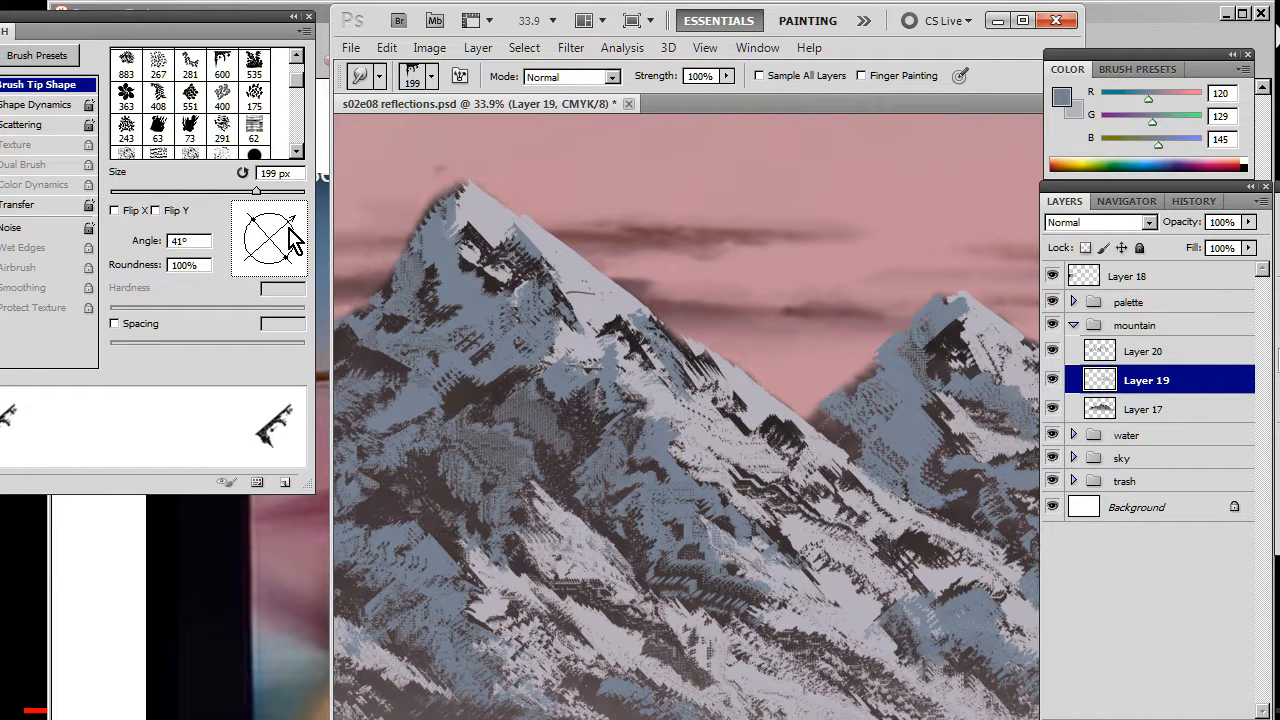
drag(292, 240, 298, 250)
right_click(550, 289)
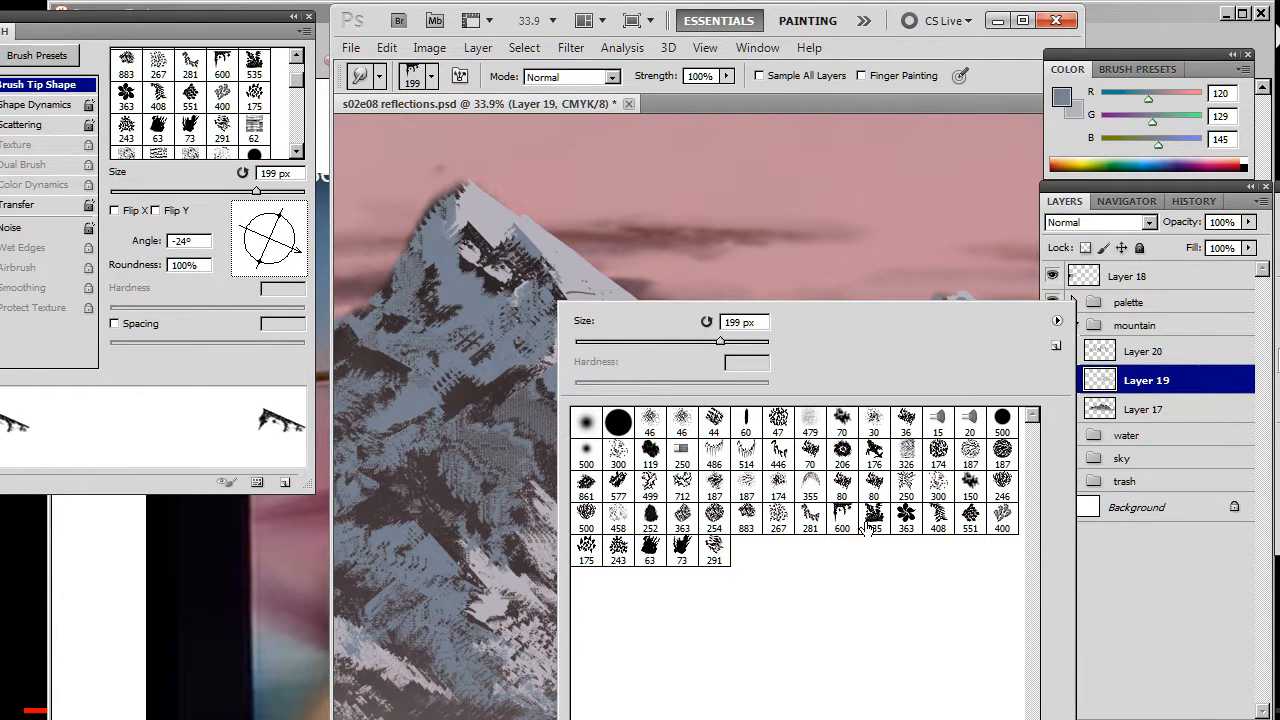
click(870, 520)
click(664, 186)
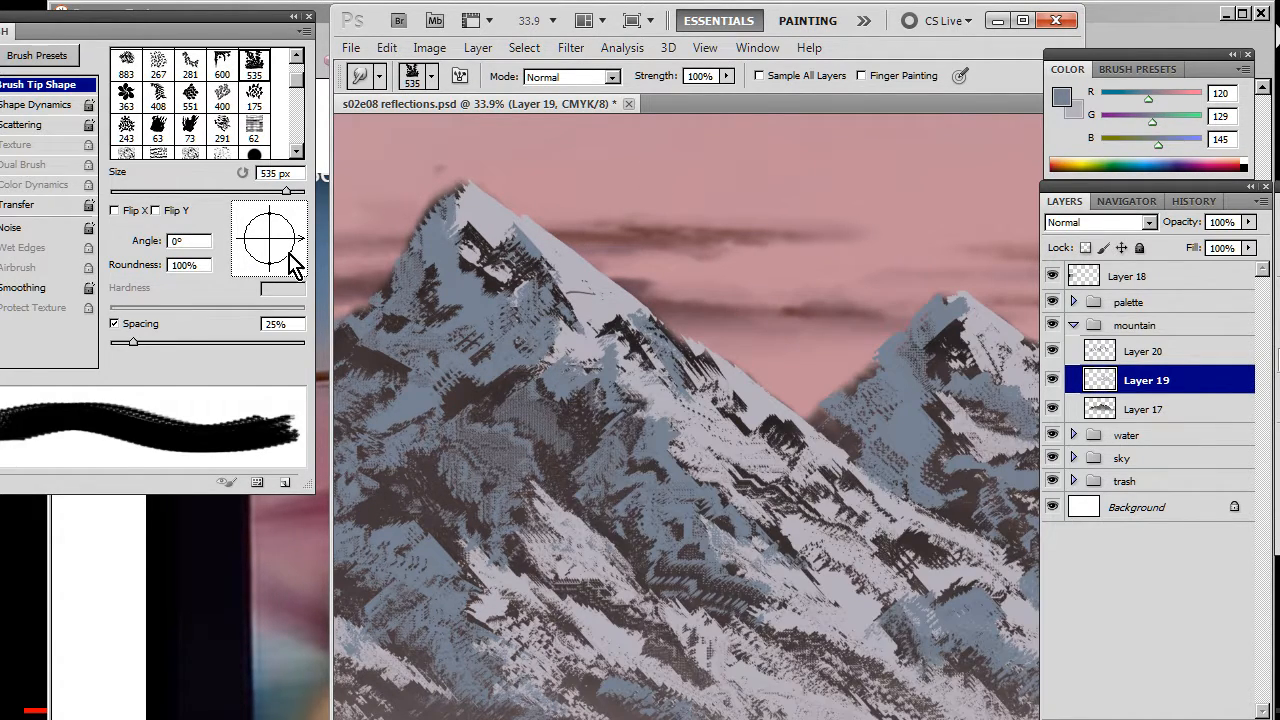
mouse_move(290, 258)
mouse_down()
mouse_move(280, 222)
mouse_move(294, 229)
mouse_move(294, 214)
mouse_move(250, 219)
mouse_up()
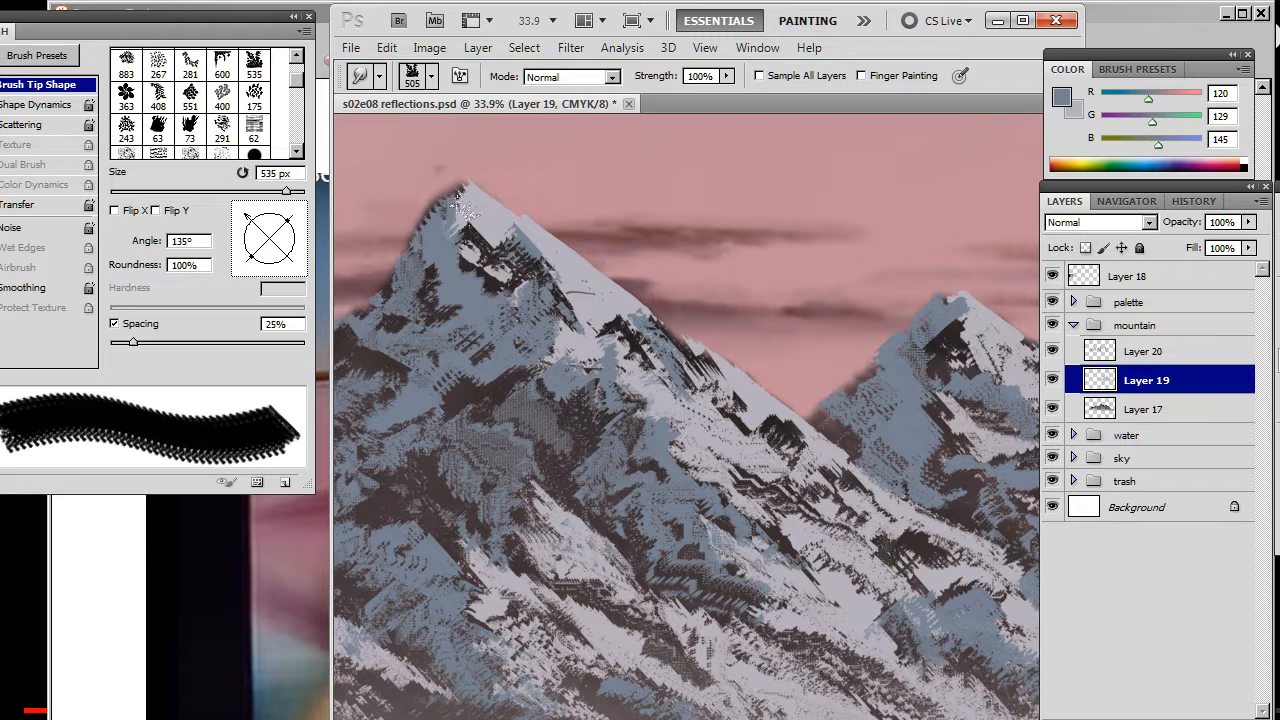
key(bracketleft)
key(bracketleft)
key(bracketleft)
key(bracketleft)
key(7)
Duplicate Layers 20 and 19, merge the copies into one layer, and hide the two originals.
drag(502, 263, 525, 298)
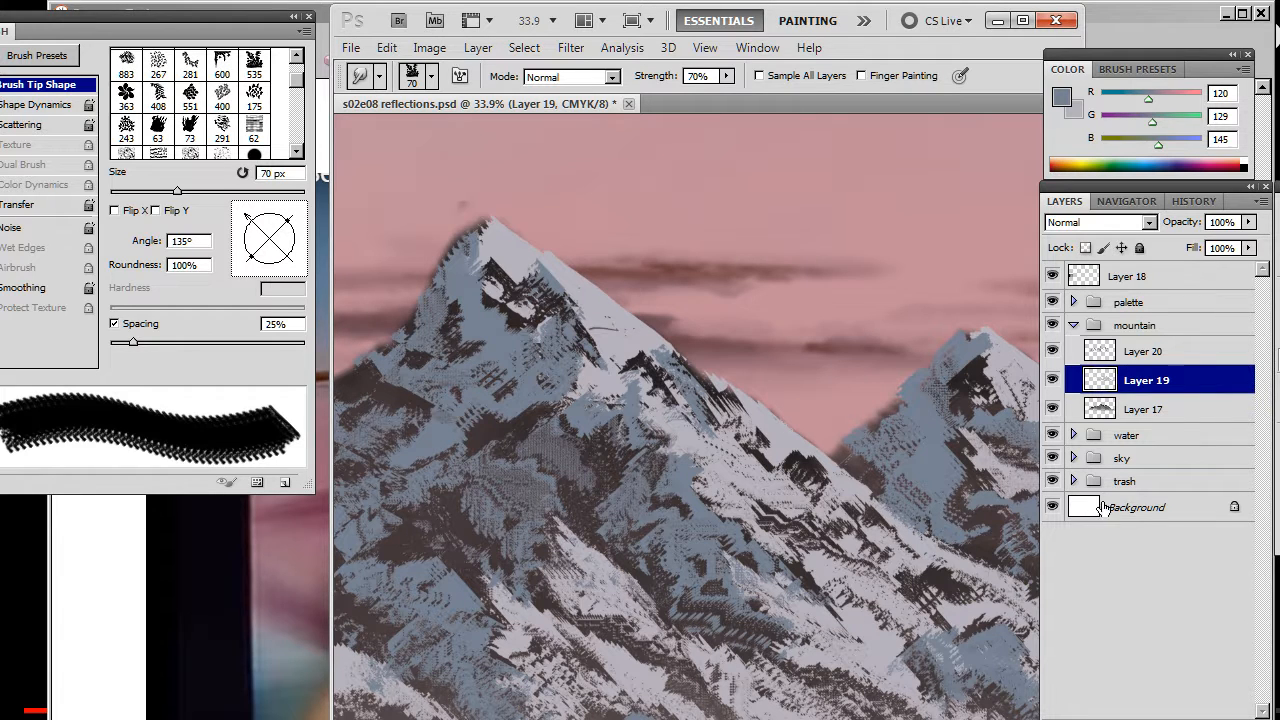
shift+click(1155, 355)
right_click(1183, 355)
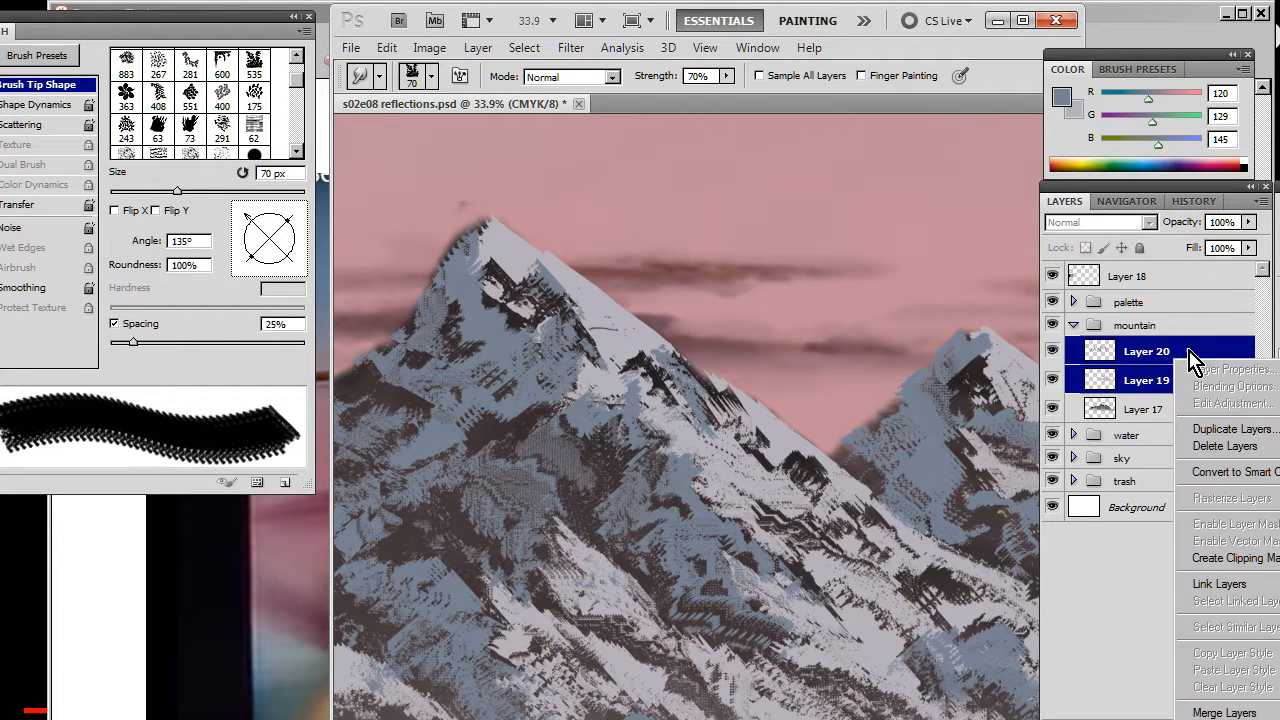
click(1234, 430)
key(Return)
right_click(1150, 375)
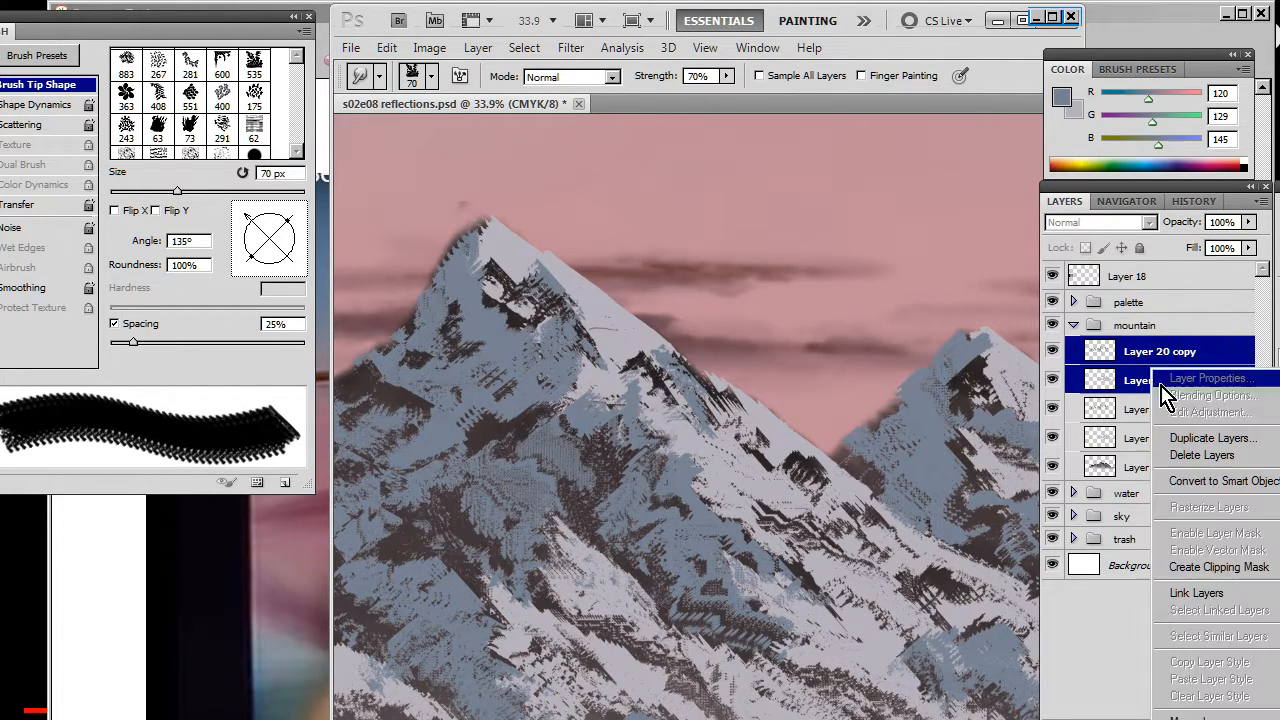
click(1210, 717)
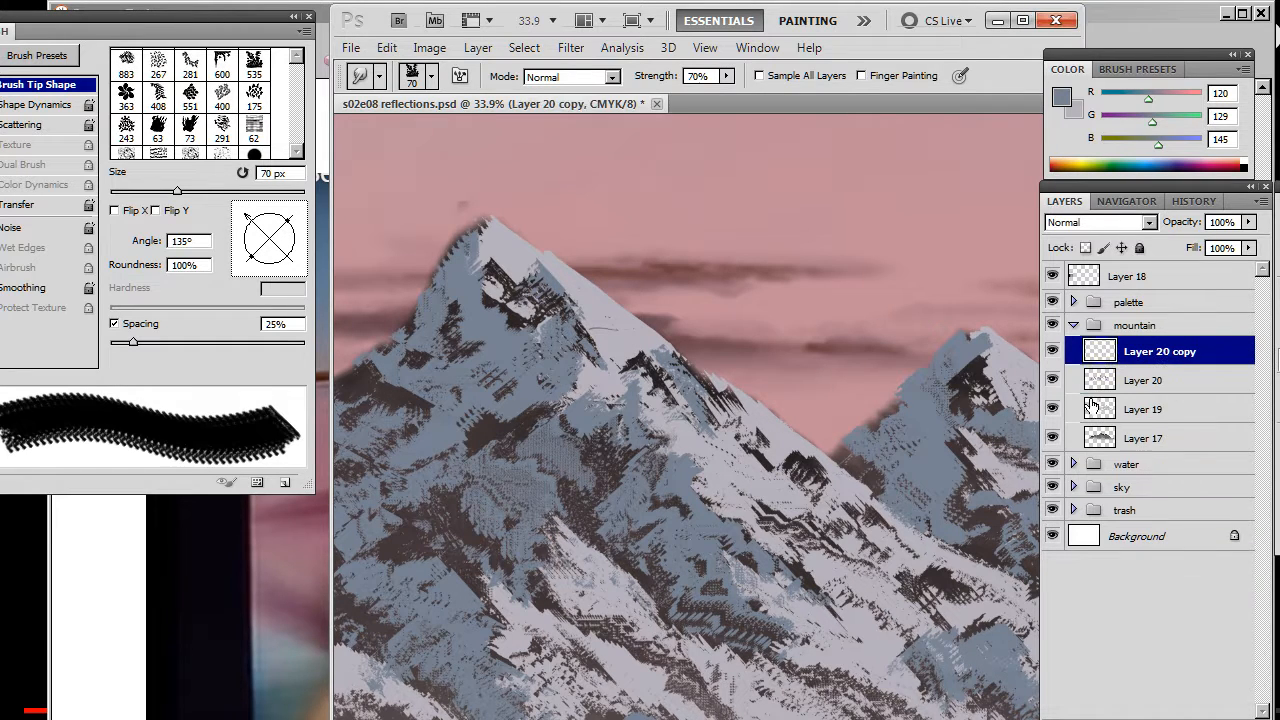
click(1052, 409)
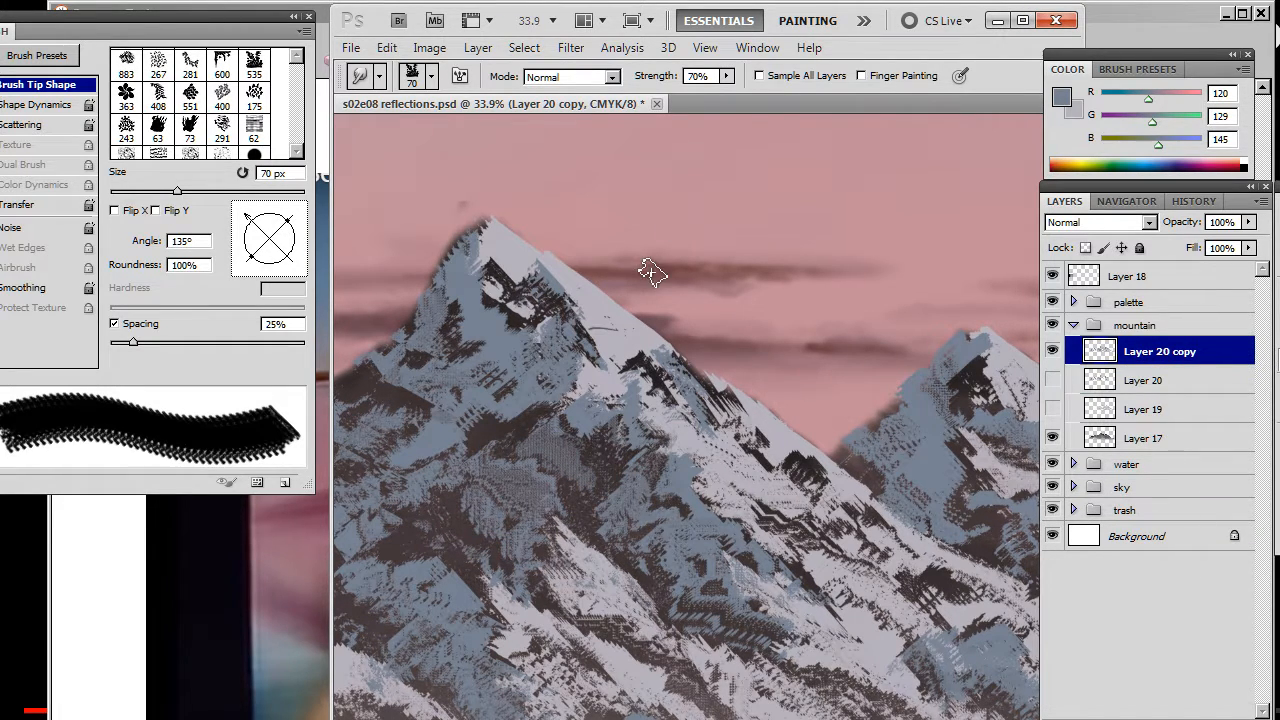
Smudge the merged snow along the main peak's summit and sunlit ridge at 45 px, raising the strength to 80%.
drag(525, 407, 549, 427)
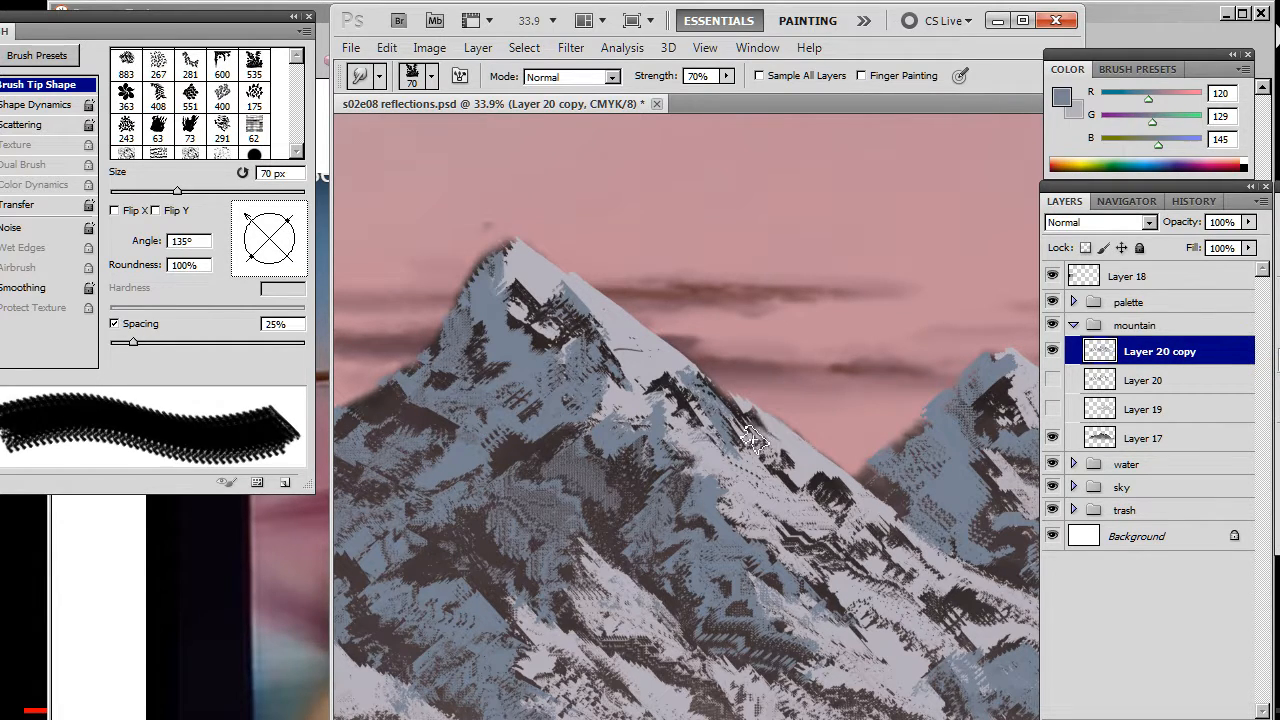
key(bracketleft)
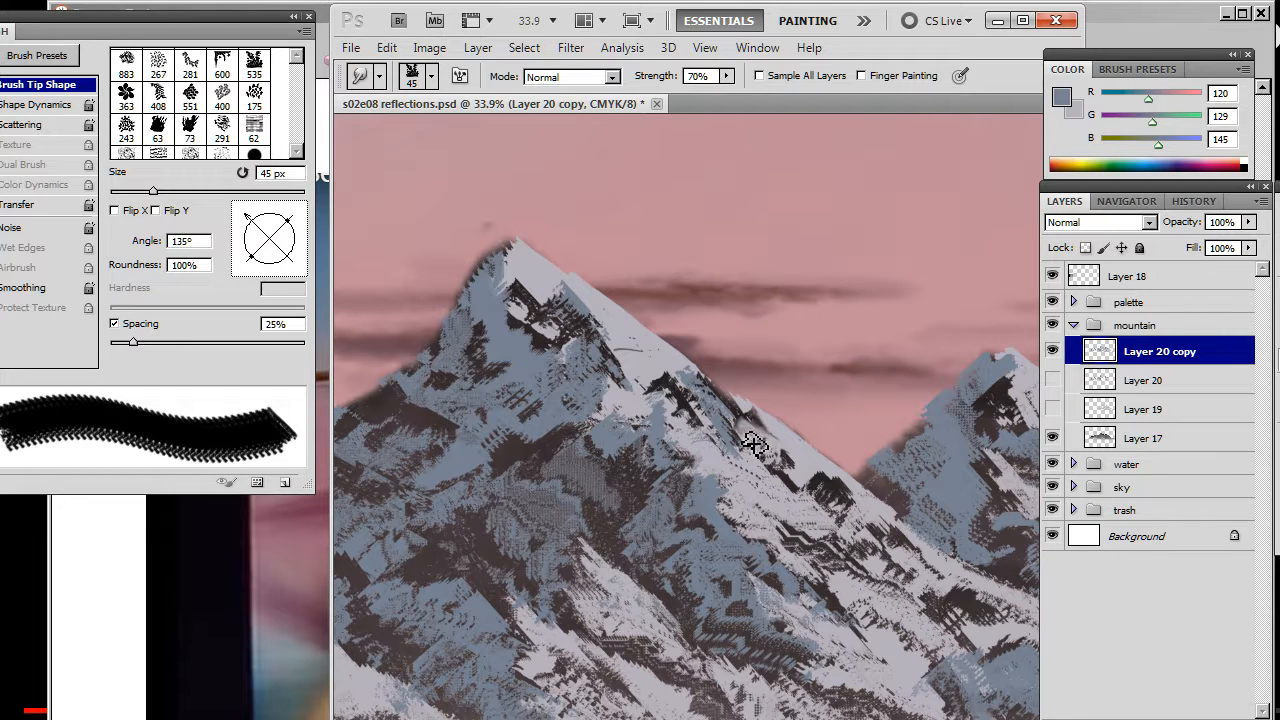
mouse_move(752, 438)
mouse_down()
mouse_move(708, 424)
mouse_move(733, 455)
mouse_up()
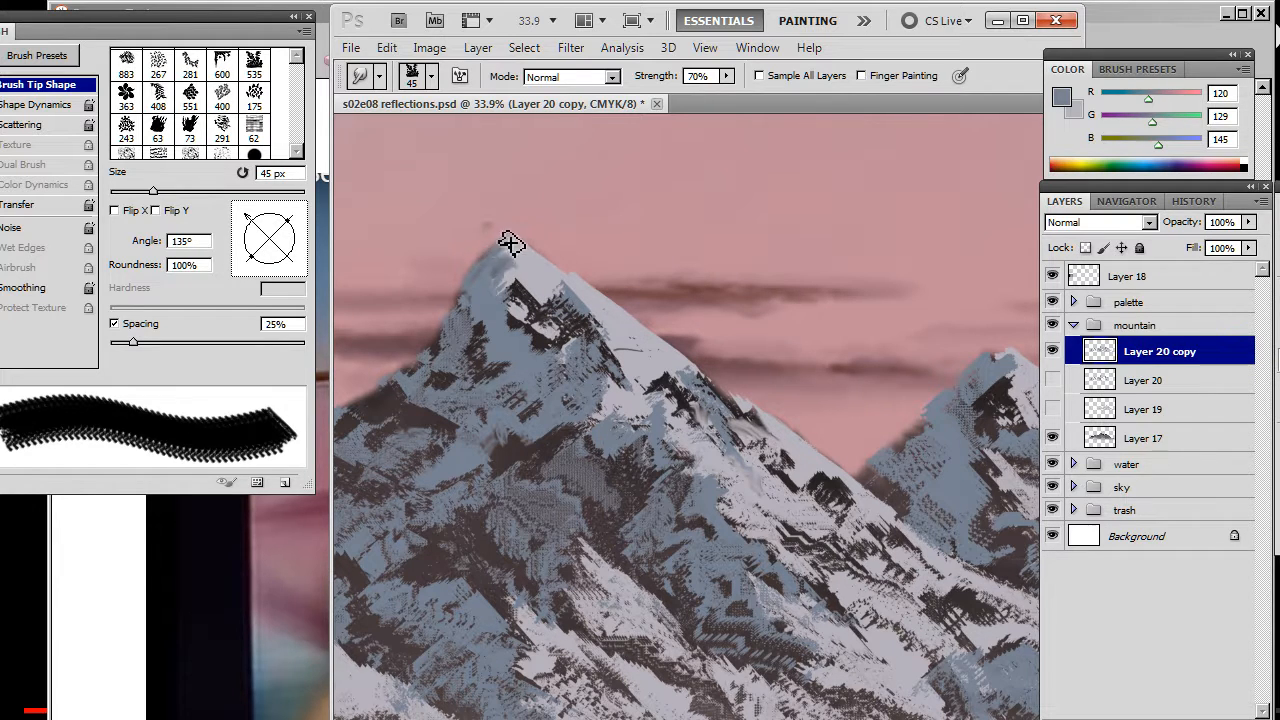
mouse_move(510, 232)
mouse_down()
mouse_move(482, 258)
mouse_move(530, 266)
mouse_move(530, 297)
mouse_move(548, 320)
mouse_move(535, 284)
mouse_move(547, 309)
mouse_move(519, 322)
mouse_move(540, 332)
mouse_move(543, 305)
mouse_move(559, 311)
mouse_move(539, 290)
mouse_move(565, 316)
mouse_move(584, 311)
mouse_move(584, 289)
mouse_move(599, 339)
mouse_move(584, 318)
mouse_move(611, 324)
mouse_move(587, 305)
mouse_move(607, 322)
mouse_move(581, 318)
mouse_move(568, 347)
mouse_move(549, 332)
mouse_move(563, 331)
mouse_move(553, 337)
mouse_move(570, 353)
mouse_move(542, 340)
mouse_move(508, 280)
mouse_move(484, 288)
mouse_move(473, 327)
mouse_move(611, 387)
mouse_move(500, 423)
mouse_move(583, 414)
mouse_move(640, 452)
mouse_move(688, 420)
mouse_move(716, 437)
mouse_move(723, 423)
mouse_move(694, 377)
mouse_move(745, 443)
mouse_move(738, 408)
mouse_up()
key(8)
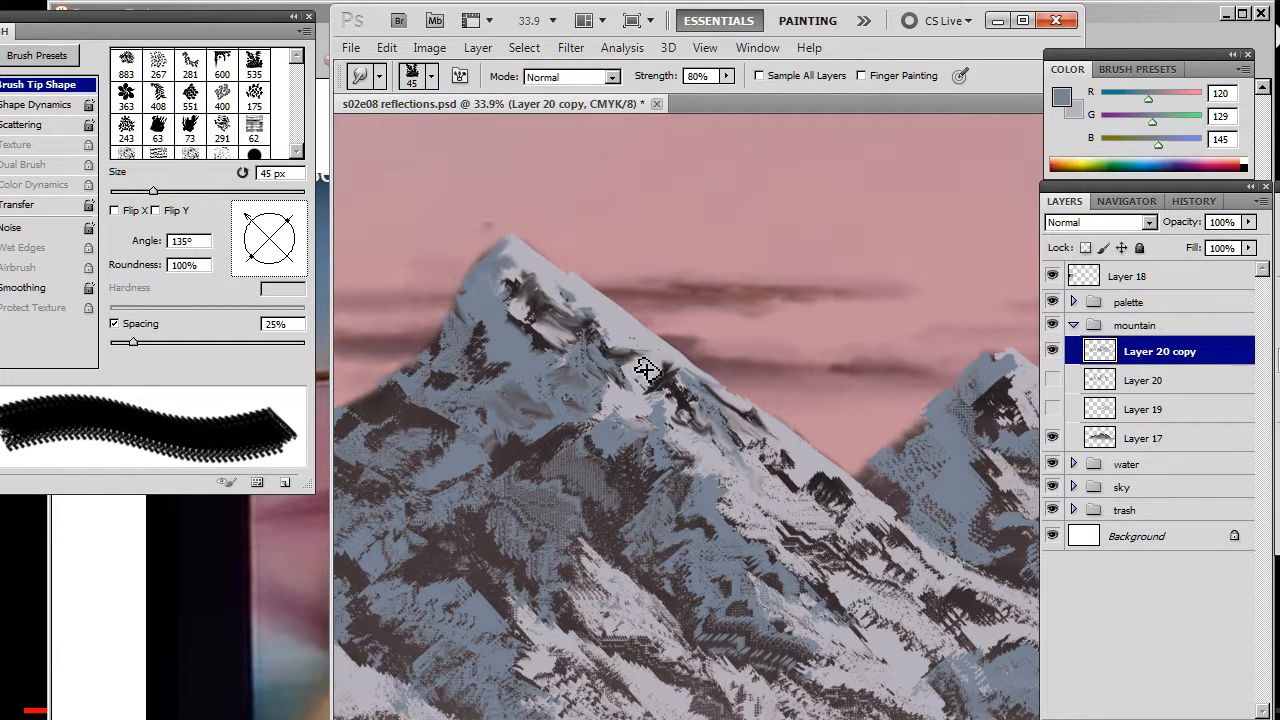
mouse_move(627, 342)
mouse_down()
mouse_move(679, 398)
mouse_move(658, 361)
mouse_move(650, 368)
mouse_move(707, 390)
mouse_up()
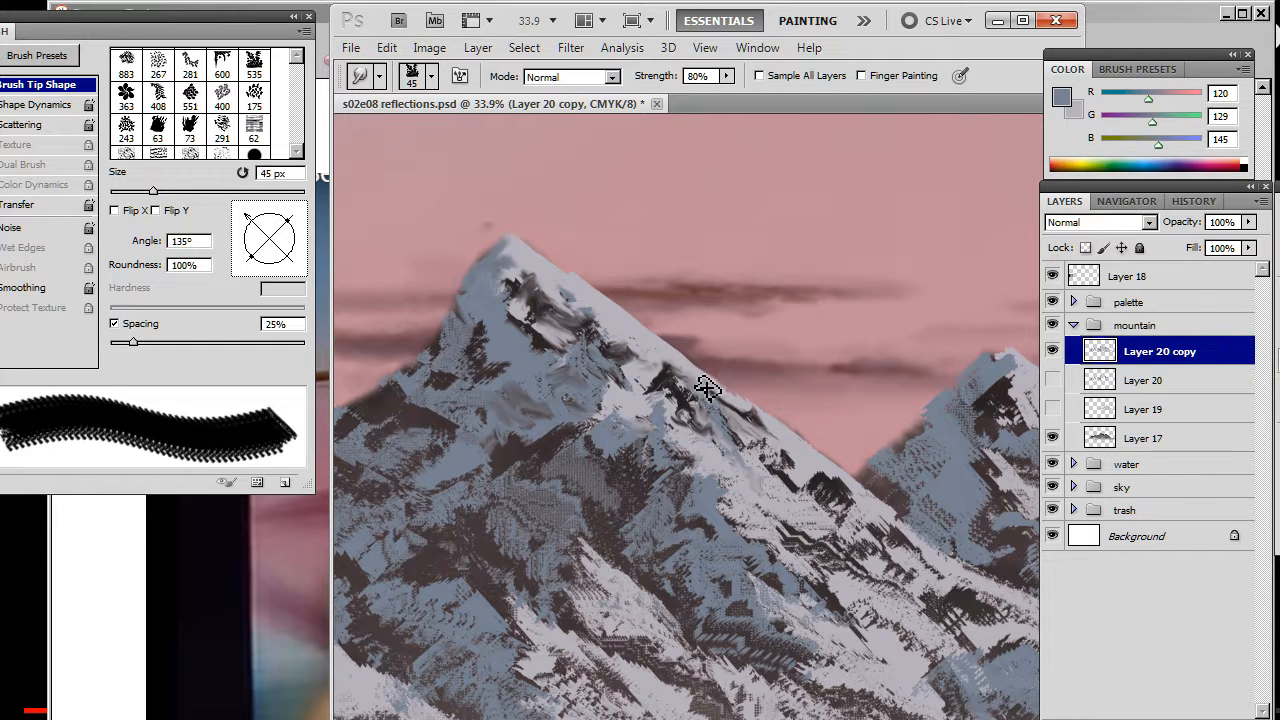
Smudge the snow and rock on the right peak's summit and upper slopes at 45 px and 80% strength.
mouse_move(852, 490)
mouse_down()
mouse_move(955, 505)
mouse_move(920, 457)
mouse_move(943, 471)
mouse_move(946, 458)
mouse_move(890, 490)
mouse_move(943, 532)
mouse_move(800, 525)
mouse_move(728, 408)
mouse_up()
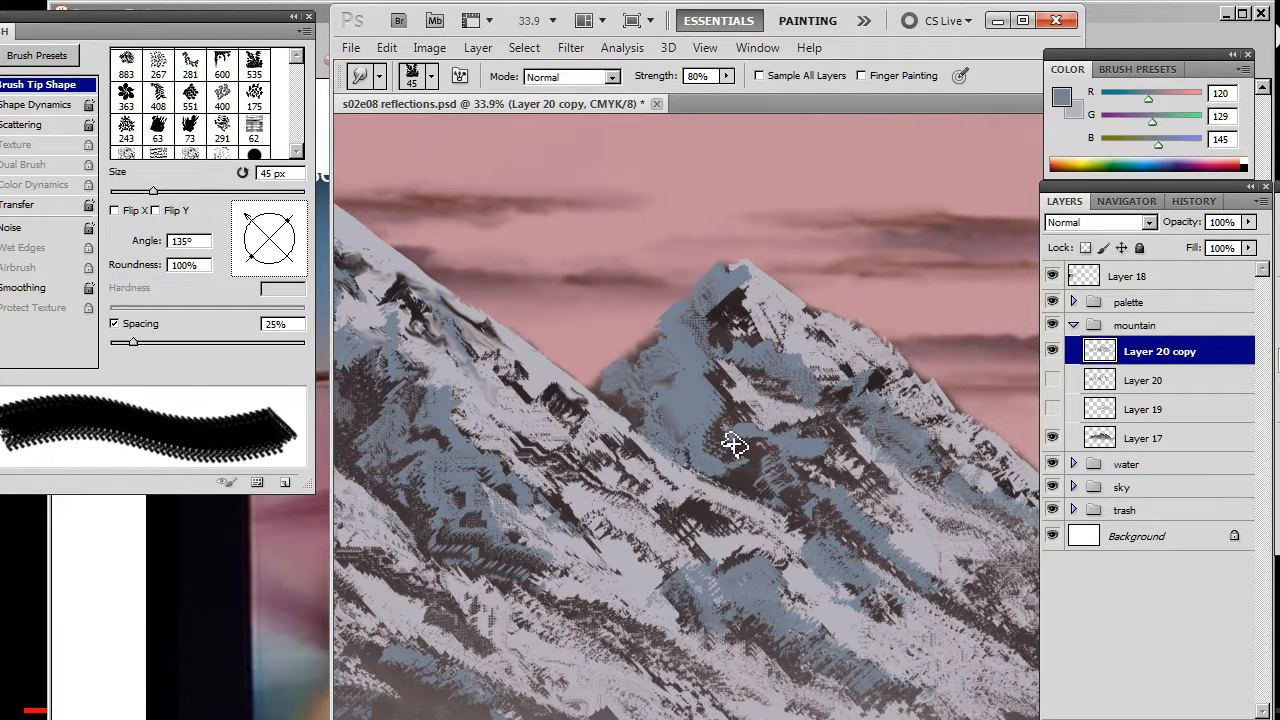
mouse_move(733, 467)
mouse_down()
mouse_move(738, 437)
mouse_move(723, 434)
mouse_move(711, 367)
mouse_move(779, 325)
mouse_move(772, 307)
mouse_move(783, 344)
mouse_move(761, 319)
mouse_move(705, 328)
mouse_up()
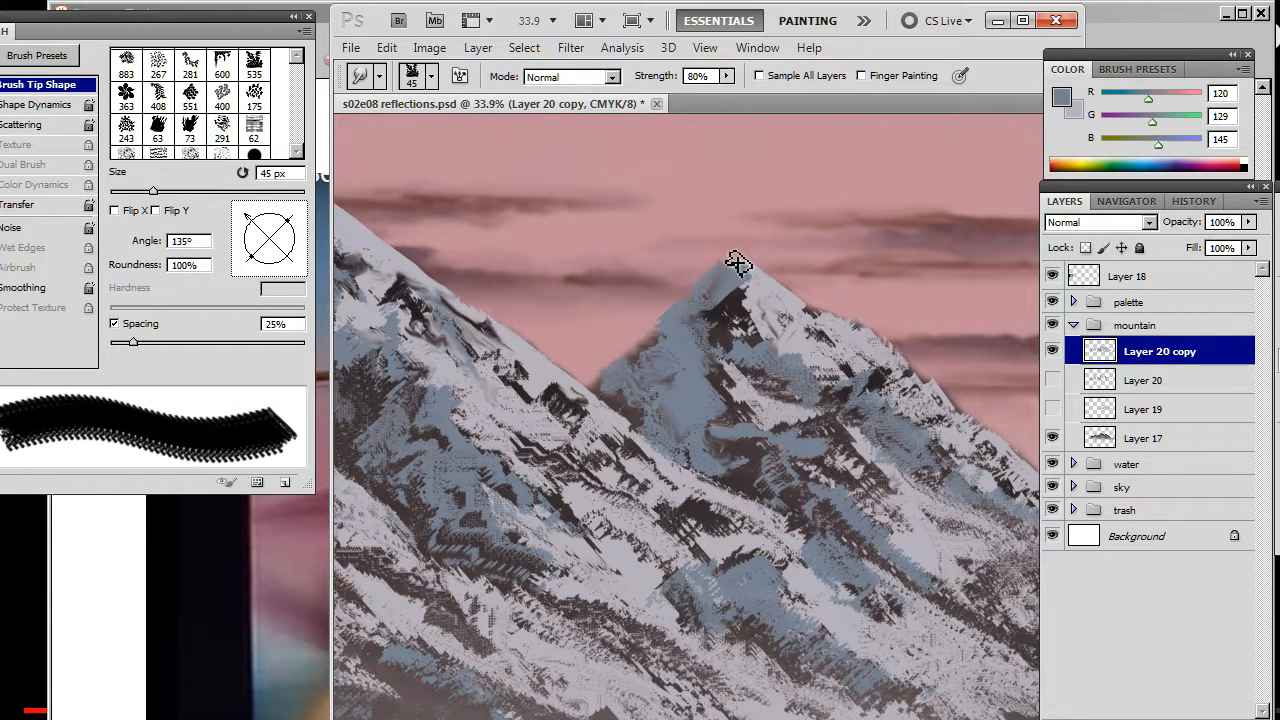
drag(733, 265, 739, 289)
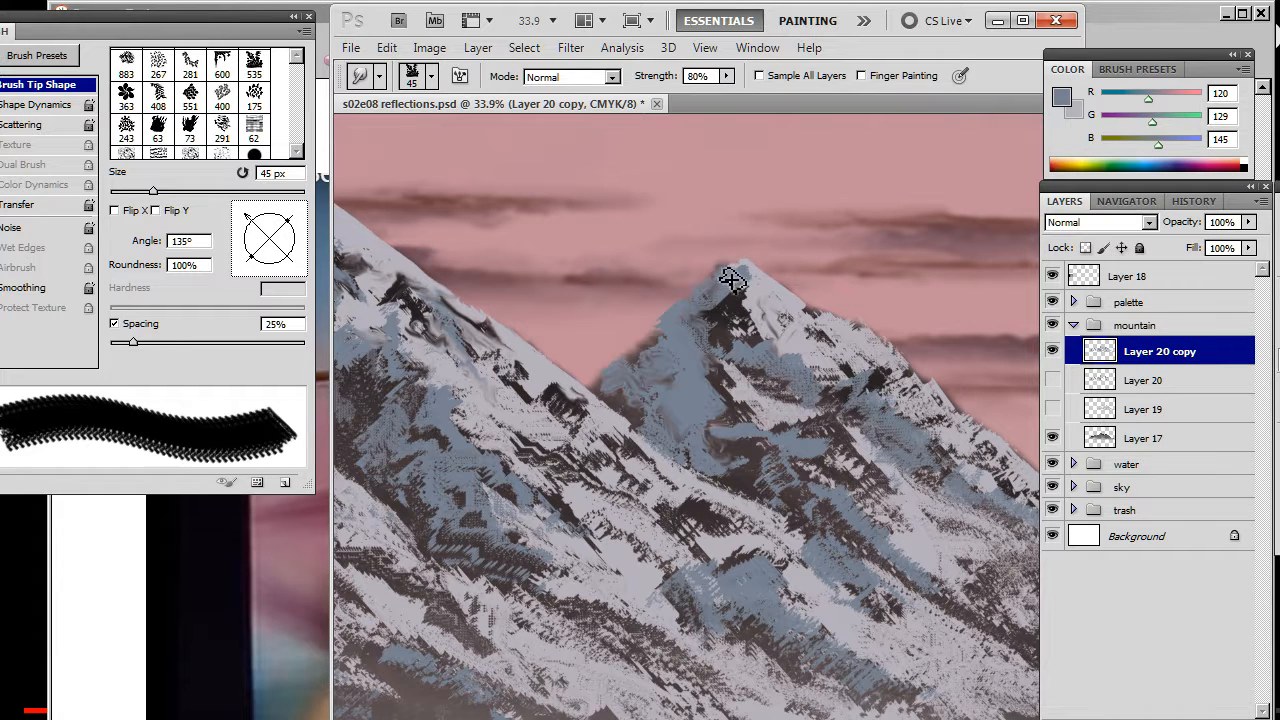
drag(727, 286, 729, 312)
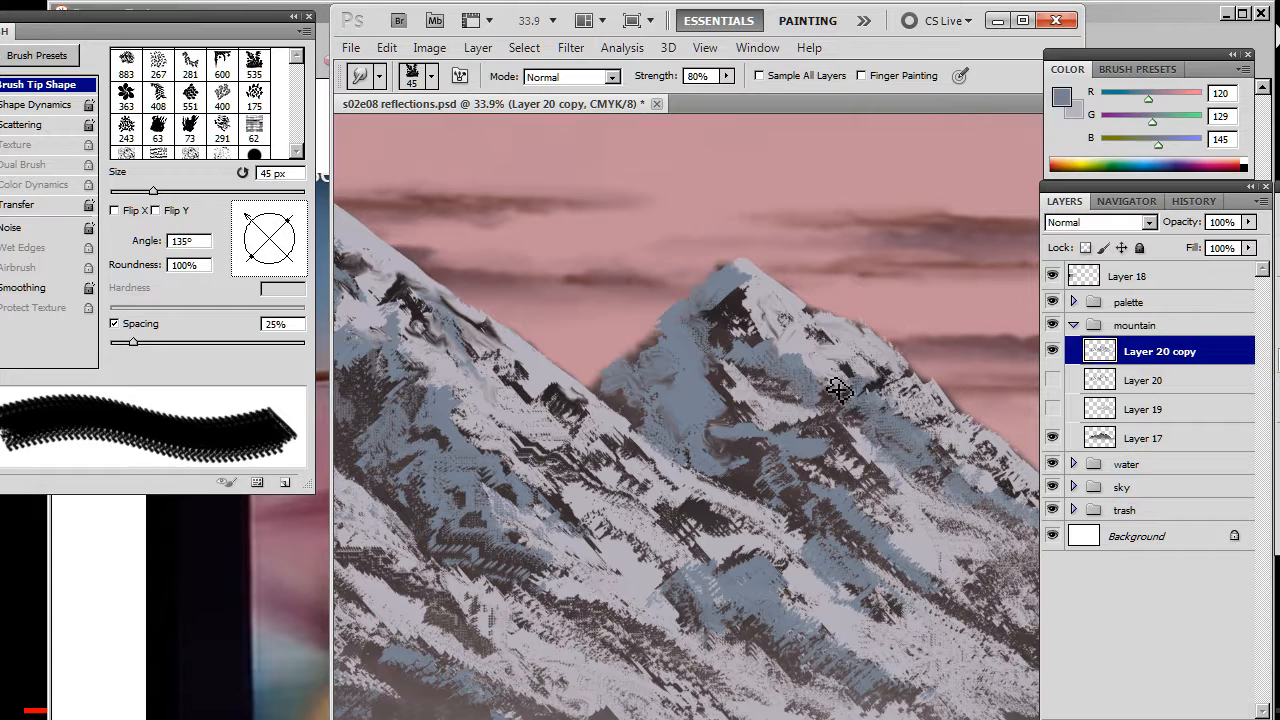
mouse_move(838, 390)
mouse_down()
mouse_move(848, 471)
mouse_move(870, 479)
mouse_move(813, 447)
mouse_move(835, 439)
mouse_move(803, 432)
mouse_up()
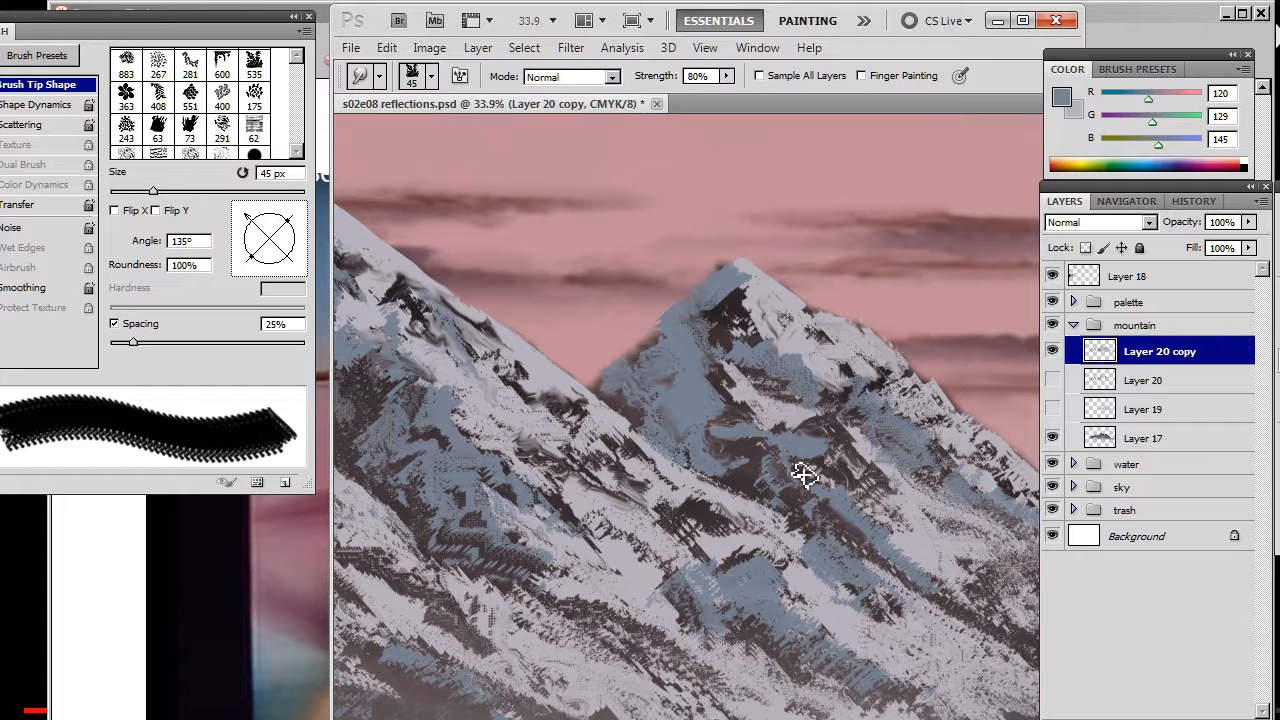
Smudge the snow and rock texture on the upper right slope of the right-hand peak on Layer 20 copy.
drag(806, 471, 700, 449)
mouse_move(740, 404)
mouse_down()
mouse_move(733, 434)
mouse_move(749, 424)
mouse_move(722, 403)
mouse_move(708, 420)
mouse_move(695, 404)
mouse_move(731, 443)
mouse_move(693, 407)
mouse_move(677, 428)
mouse_move(661, 413)
mouse_move(695, 456)
mouse_move(673, 415)
mouse_move(644, 408)
mouse_move(659, 401)
mouse_move(644, 376)
mouse_move(633, 386)
mouse_move(705, 385)
mouse_up()
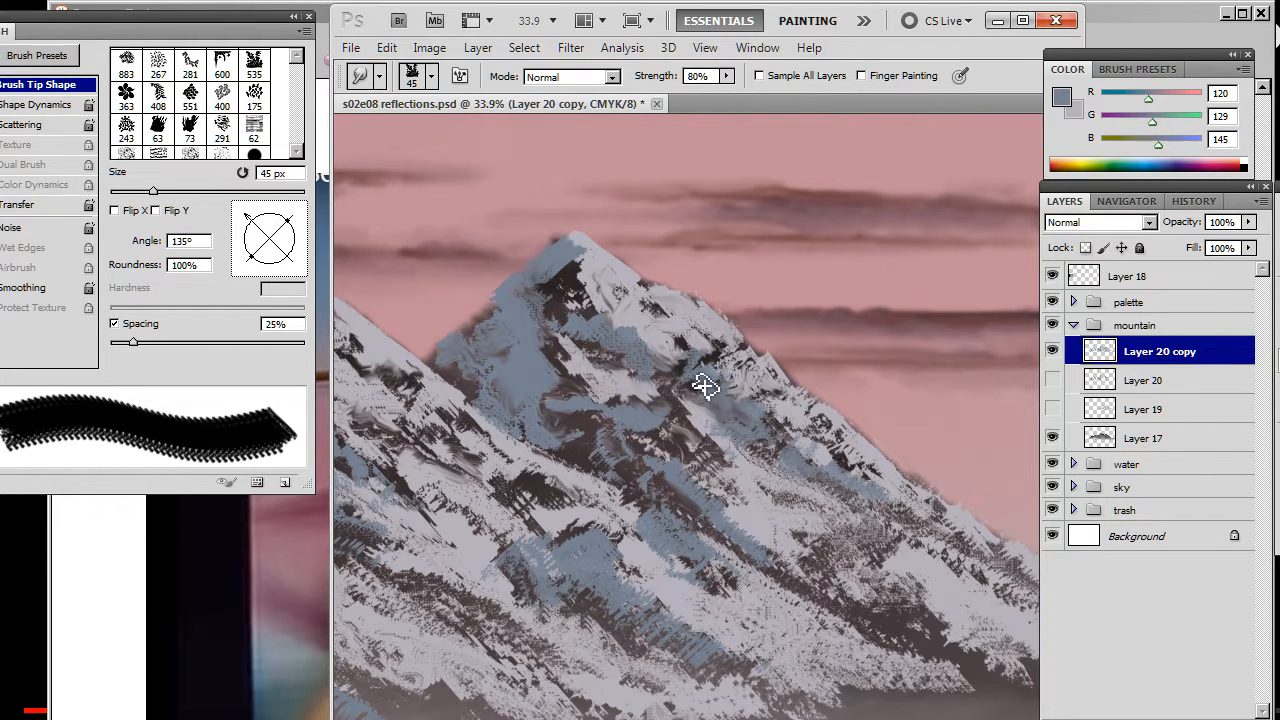
mouse_move(841, 438)
mouse_down()
mouse_move(858, 460)
mouse_move(847, 461)
mouse_up()
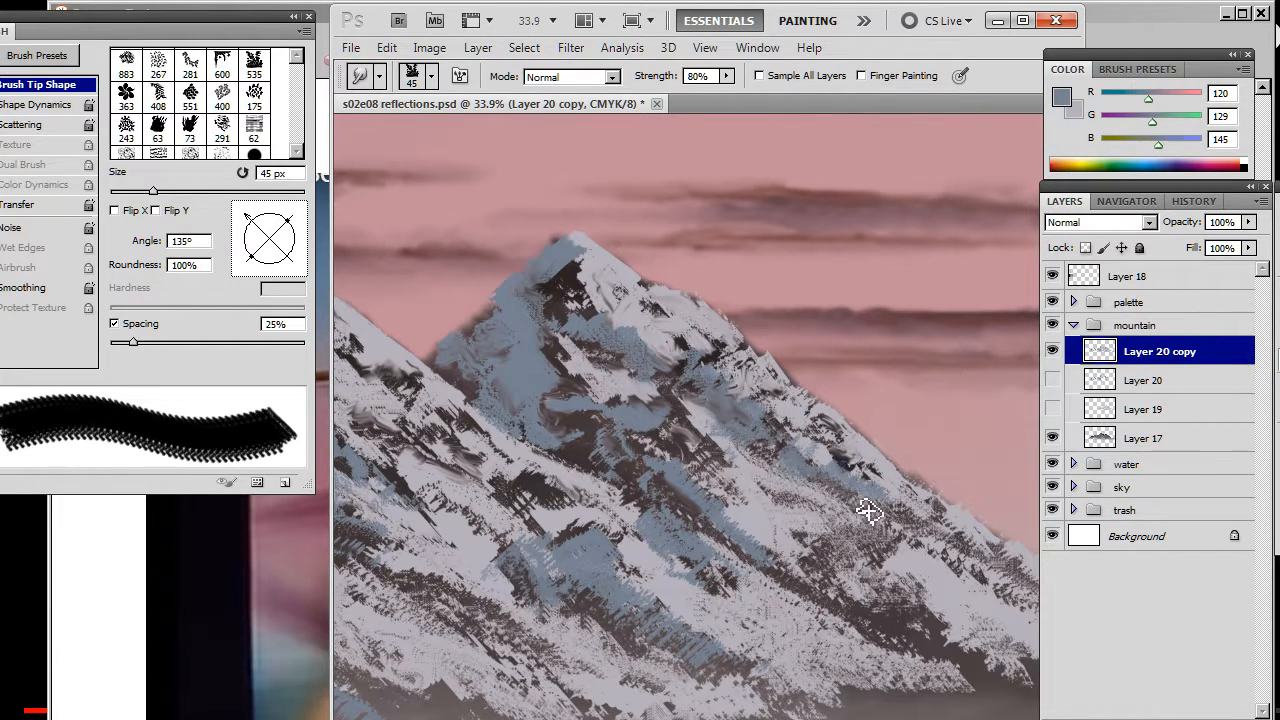
mouse_move(871, 512)
mouse_down()
mouse_move(782, 521)
mouse_move(689, 456)
mouse_move(687, 424)
mouse_move(672, 440)
mouse_move(694, 445)
mouse_move(592, 454)
mouse_move(566, 391)
mouse_move(595, 427)
mouse_move(572, 393)
mouse_move(547, 434)
mouse_move(563, 470)
mouse_move(656, 512)
mouse_move(594, 452)
mouse_move(686, 502)
mouse_move(671, 493)
mouse_move(731, 498)
mouse_move(743, 472)
mouse_move(765, 477)
mouse_move(790, 512)
mouse_move(796, 497)
mouse_move(762, 445)
mouse_move(823, 464)
mouse_move(802, 437)
mouse_up()
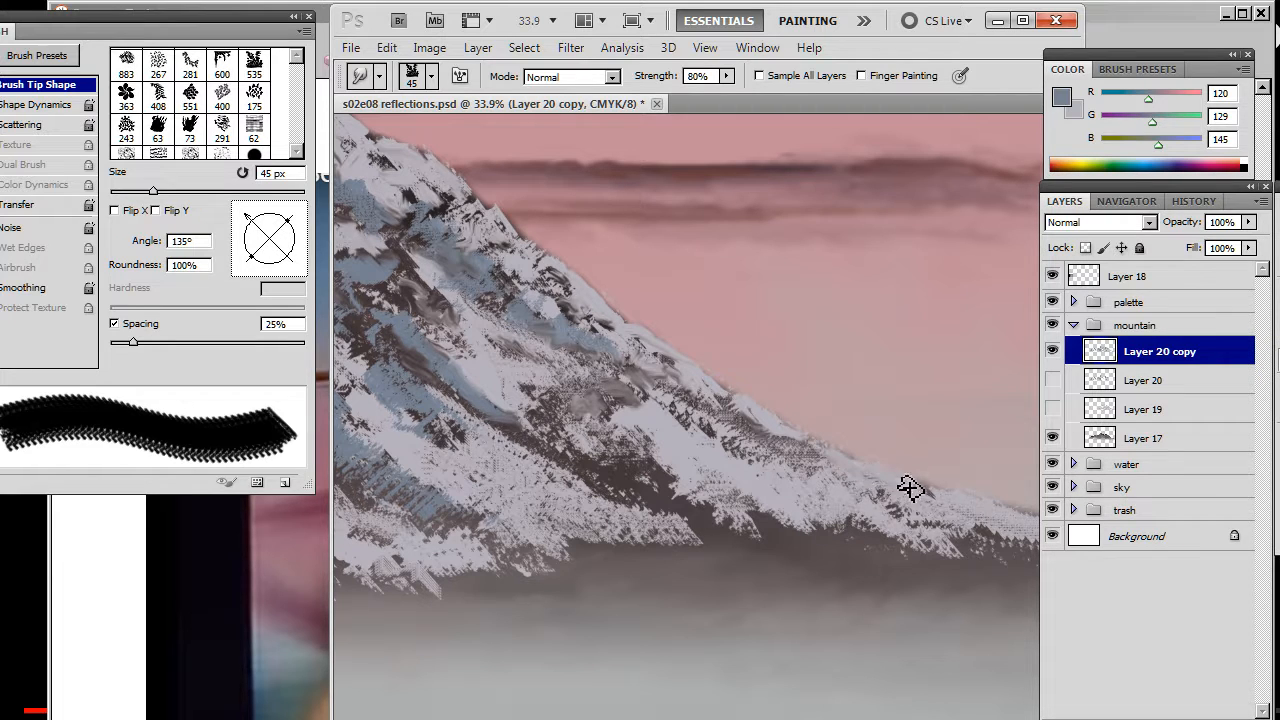
Smudge the snow patches along the right-hand peak's lower slope and base to soften their speckled brush texture.
mouse_move(782, 463)
mouse_down()
mouse_move(695, 417)
mouse_move(689, 432)
mouse_move(748, 462)
mouse_up()
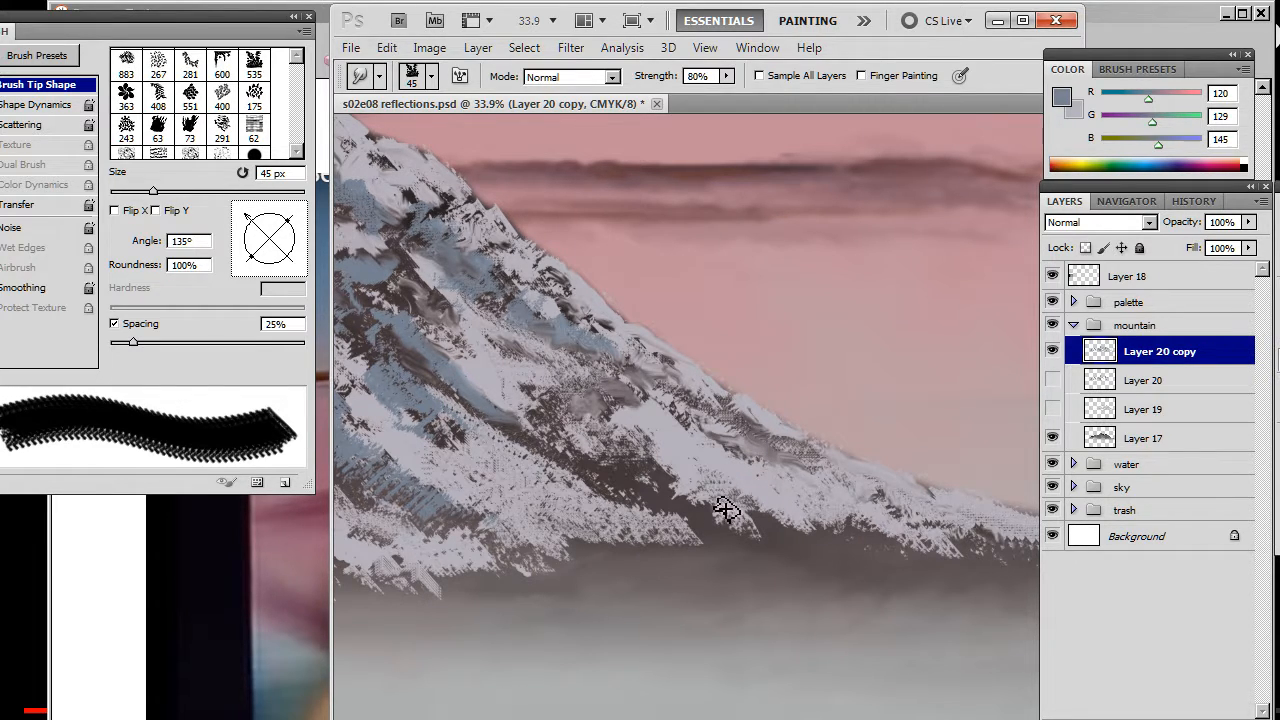
mouse_move(613, 527)
mouse_down()
mouse_move(688, 552)
mouse_move(617, 537)
mouse_up()
drag(668, 498, 642, 486)
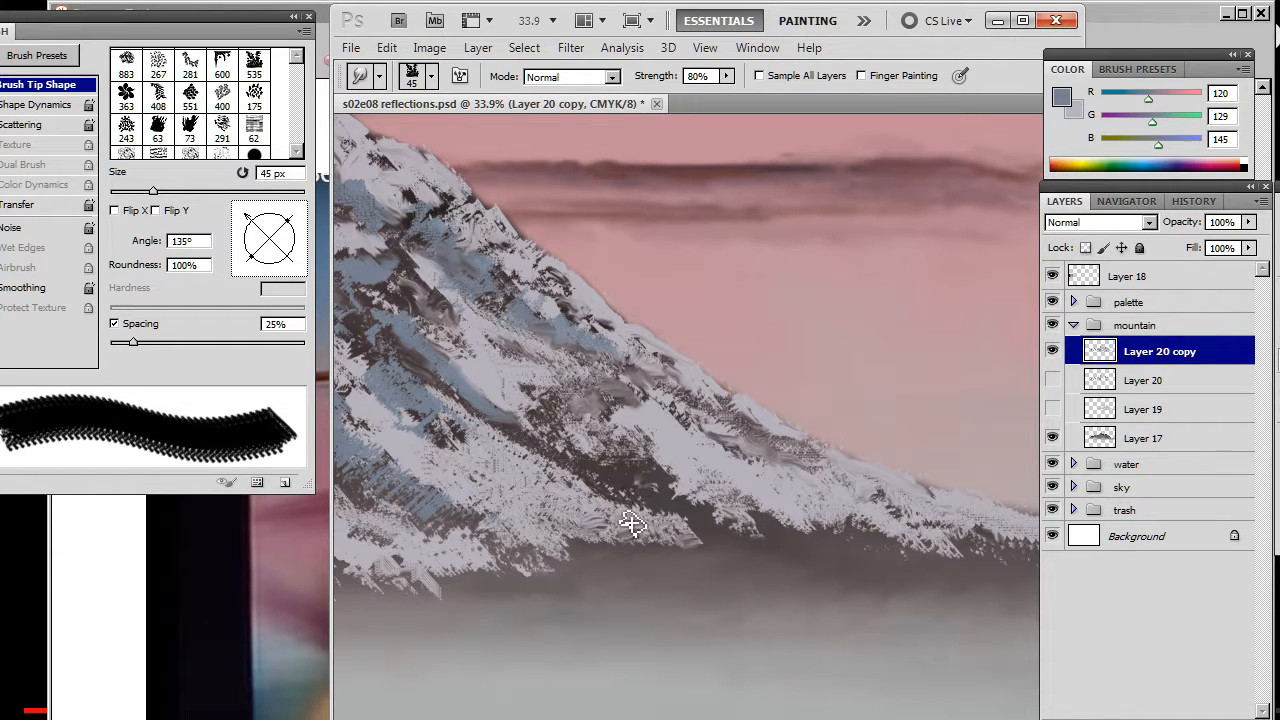
mouse_move(740, 540)
mouse_down()
mouse_move(782, 552)
mouse_move(752, 531)
mouse_up()
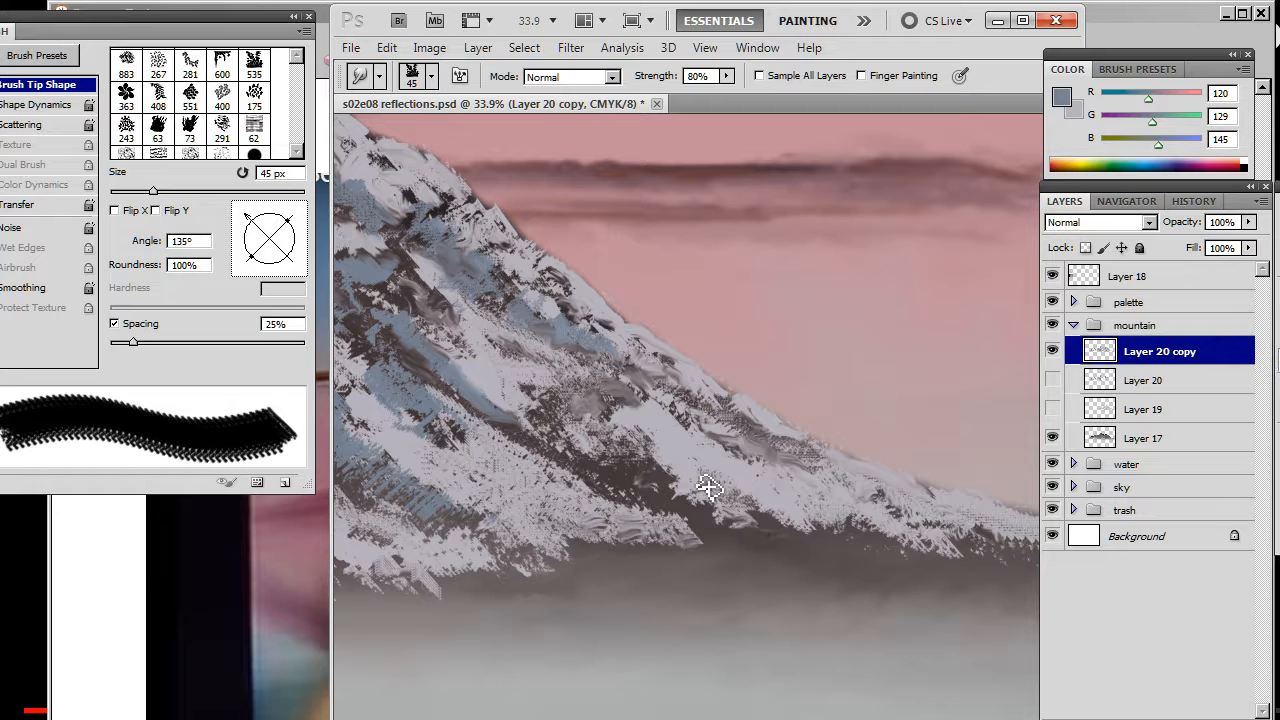
drag(612, 508, 645, 524)
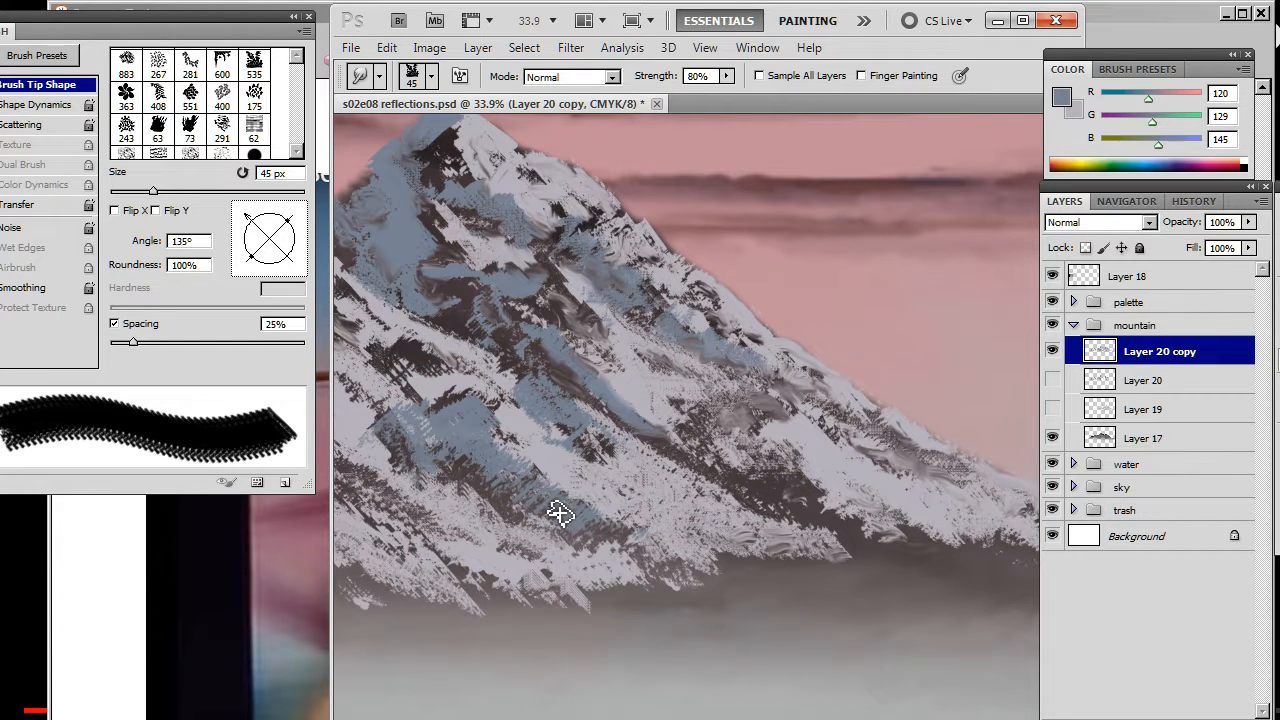
drag(550, 485, 545, 477)
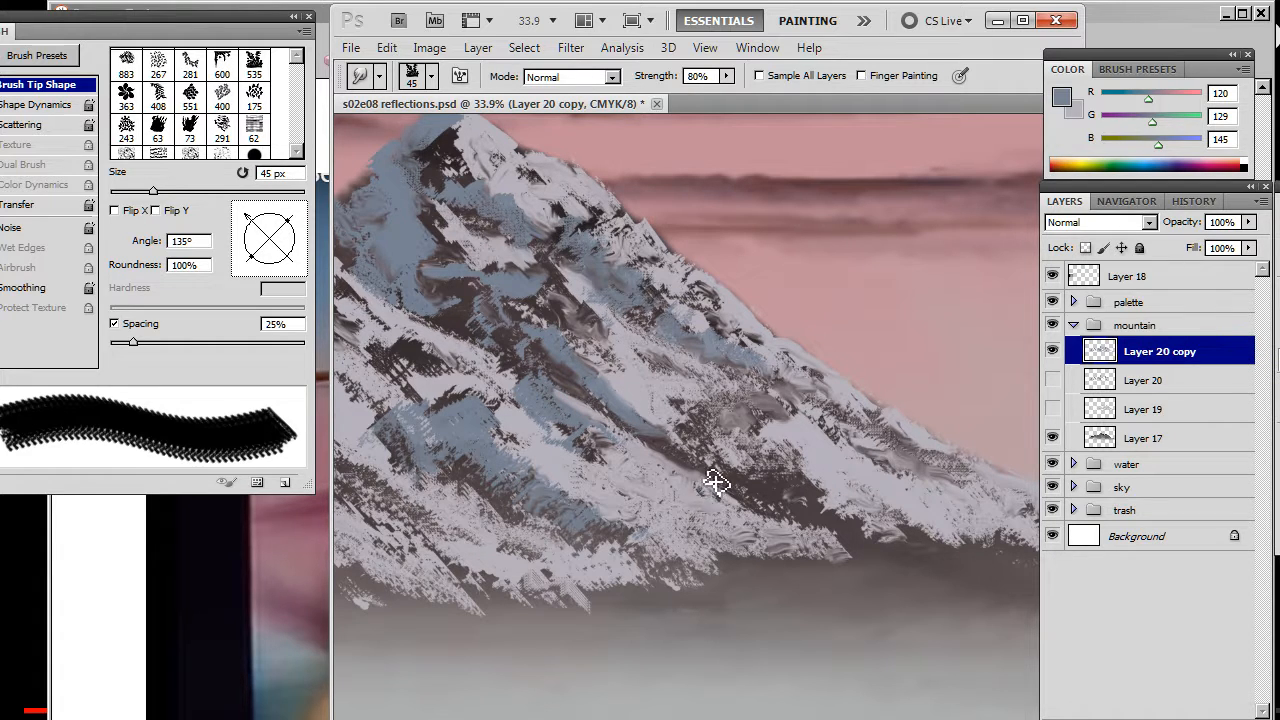
Sample the light grey snow colour and touch up the right-hand peak's lower snow edge with the Brush and Smudge tools.
key(b)
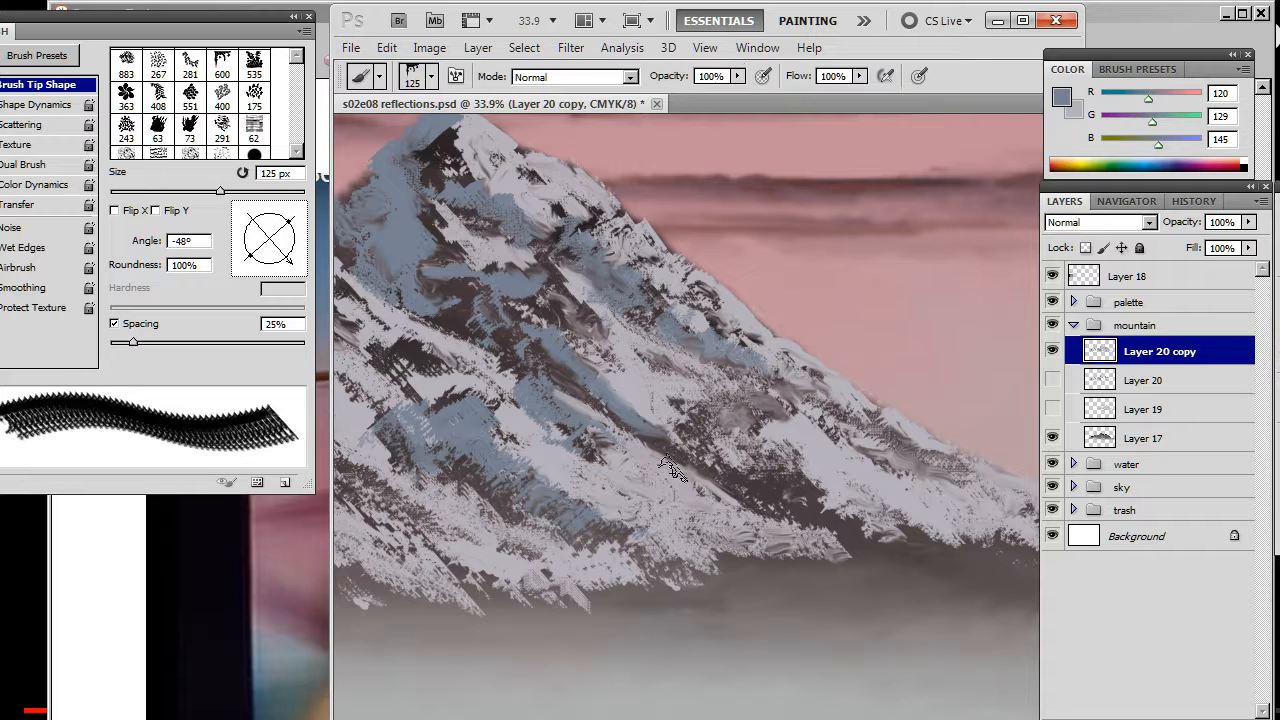
alt+click(662, 480)
key(r)
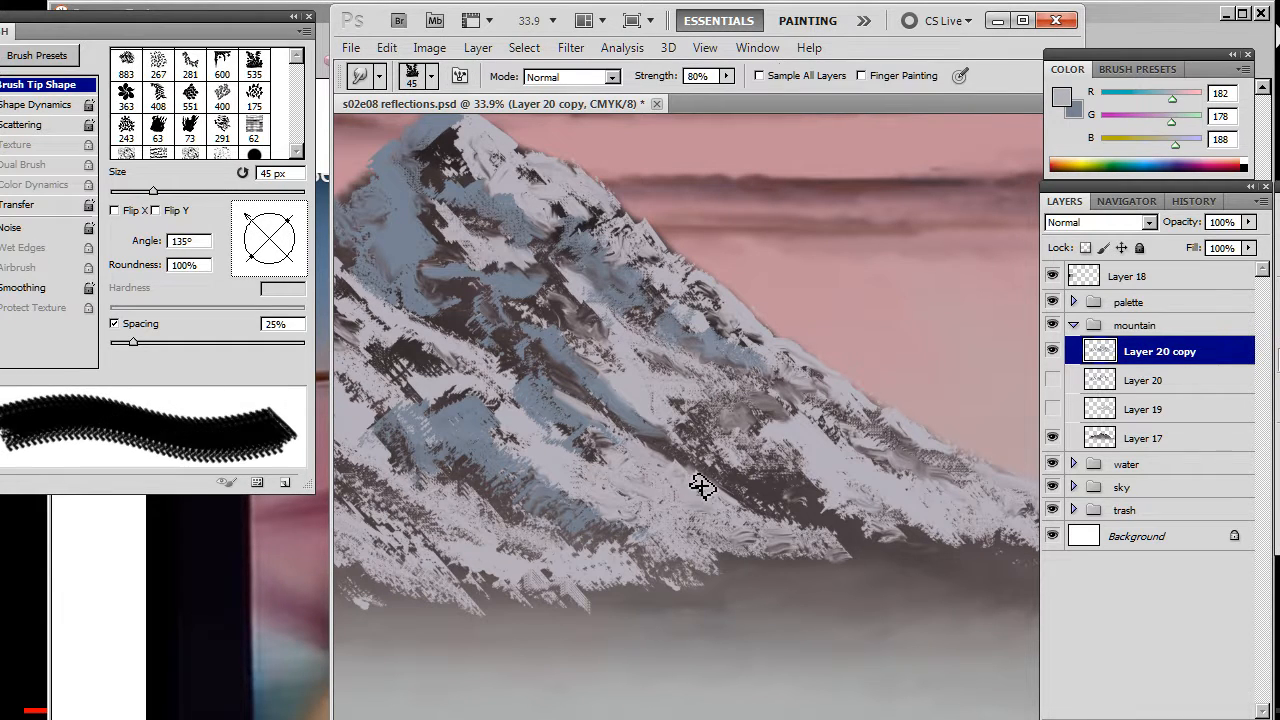
key(b)
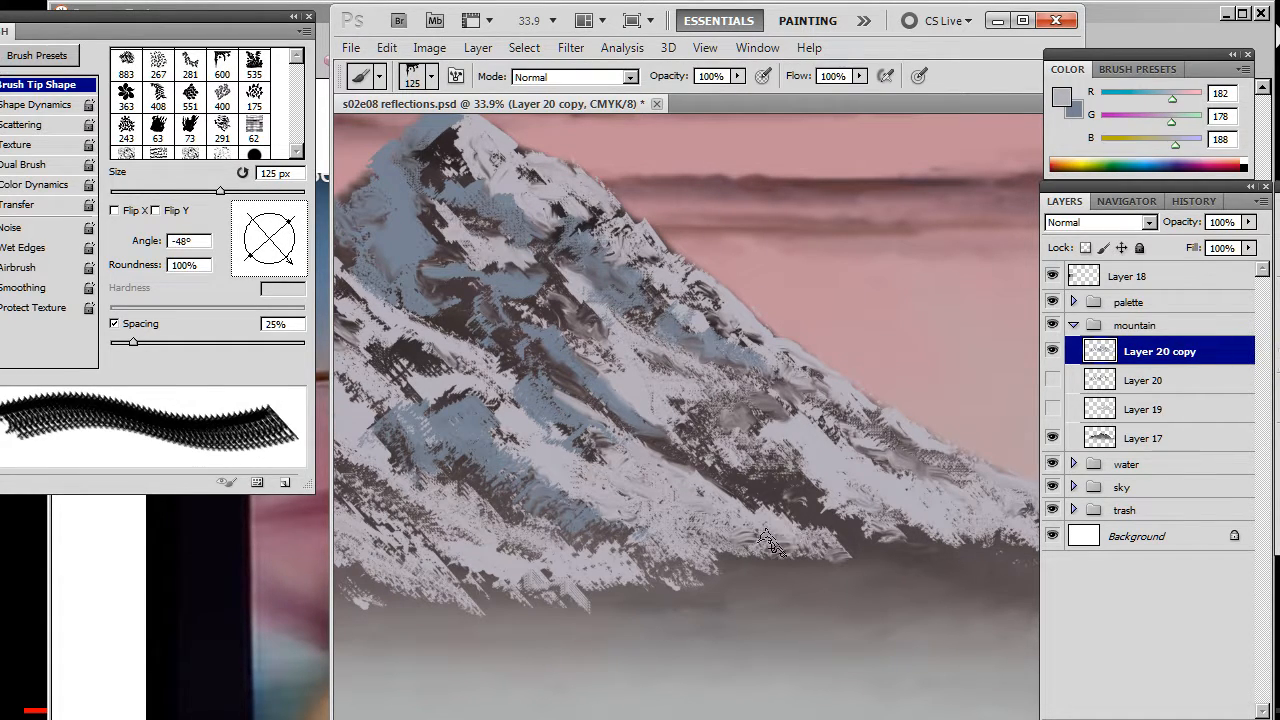
key(r)
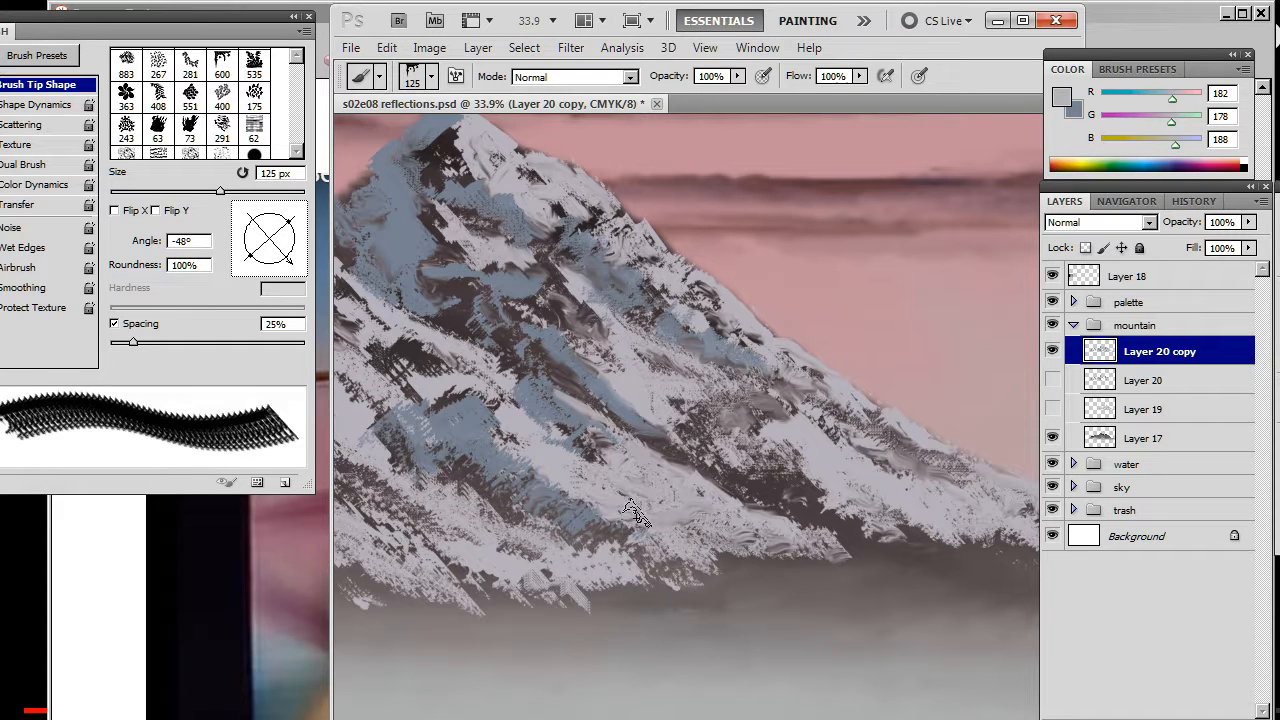
key(b)
key(r)
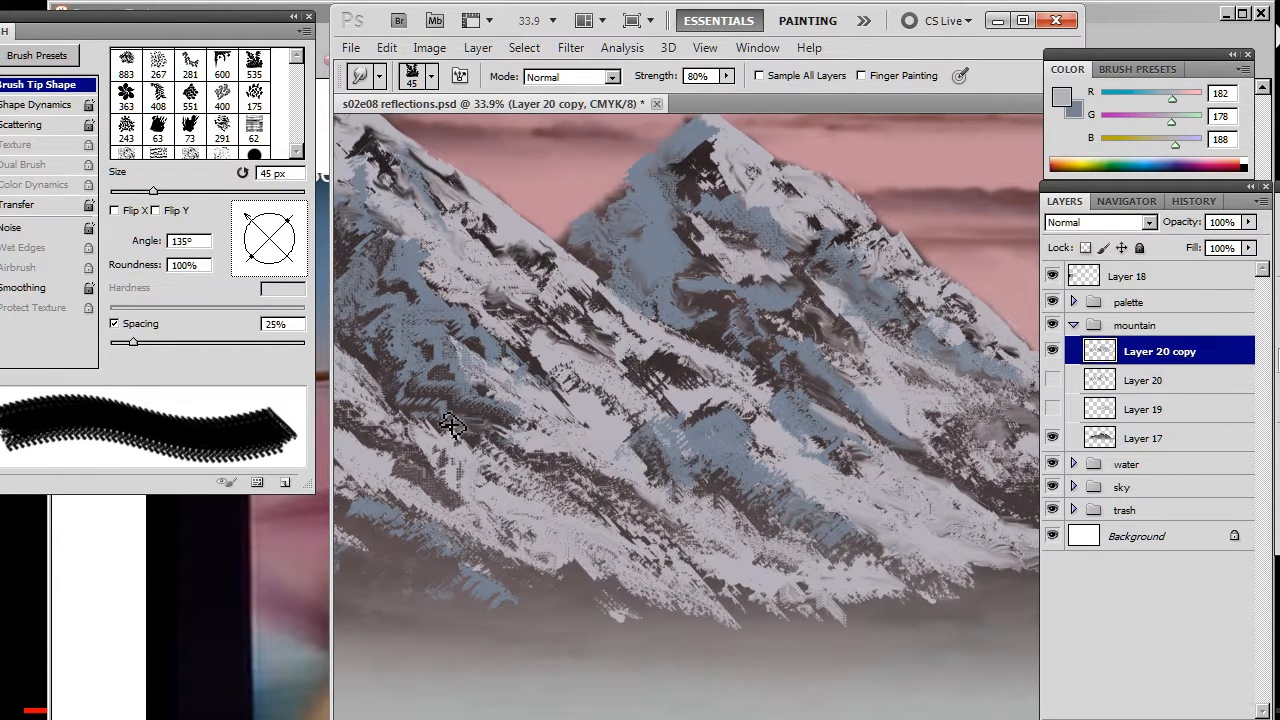
Smudge the snow and rock along the central peak's right slope and the adjoining face of the right-hand peak.
drag(476, 455, 600, 500)
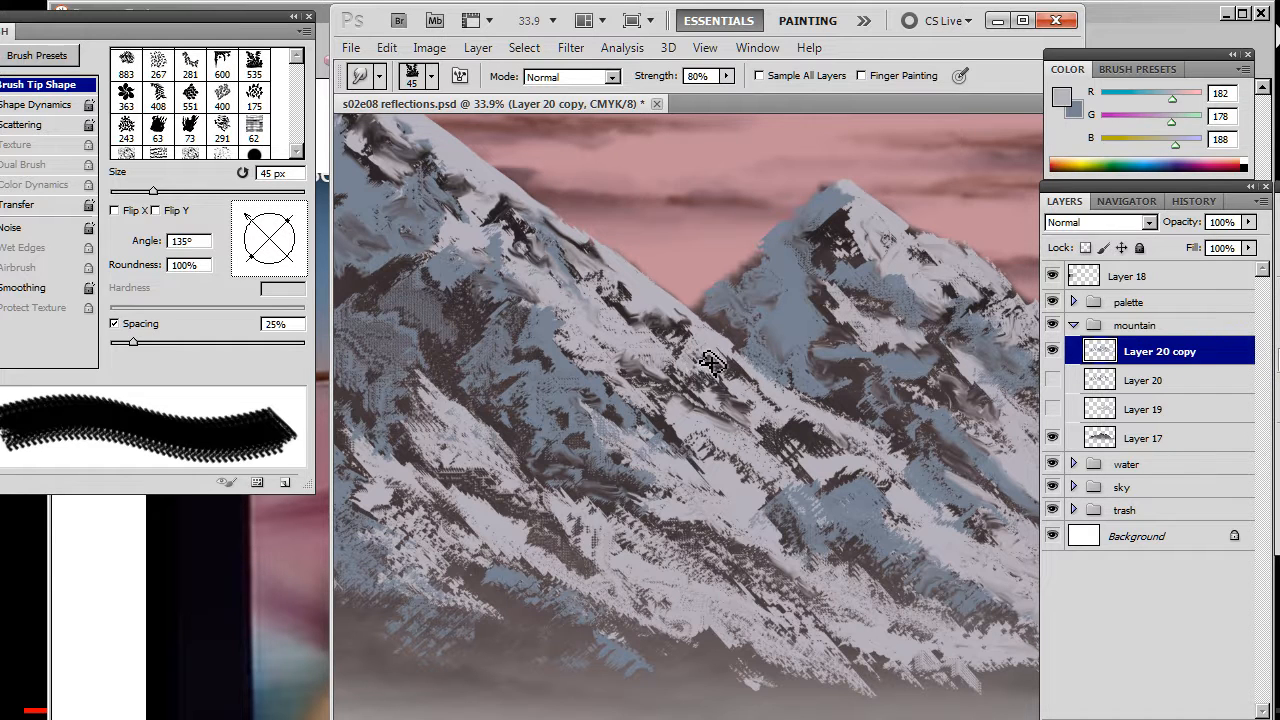
drag(821, 397, 590, 412)
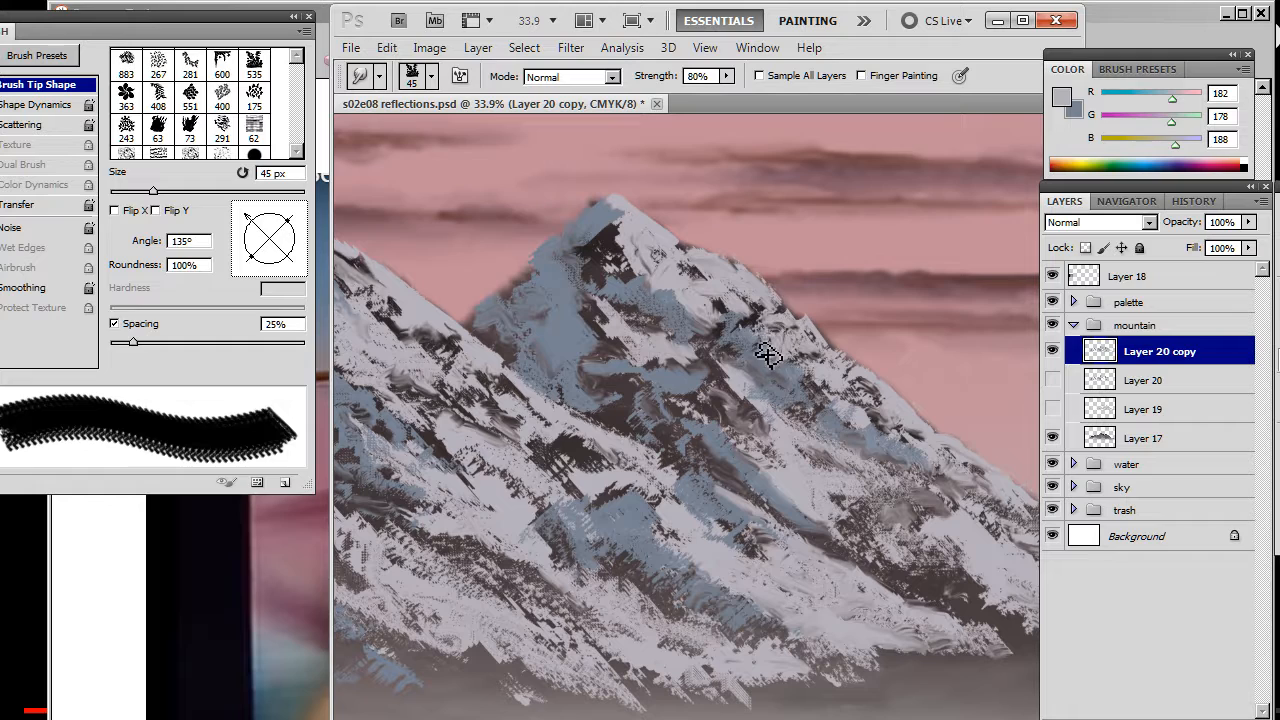
key(z)
alt+click(640, 423)
alt+click(628, 510)
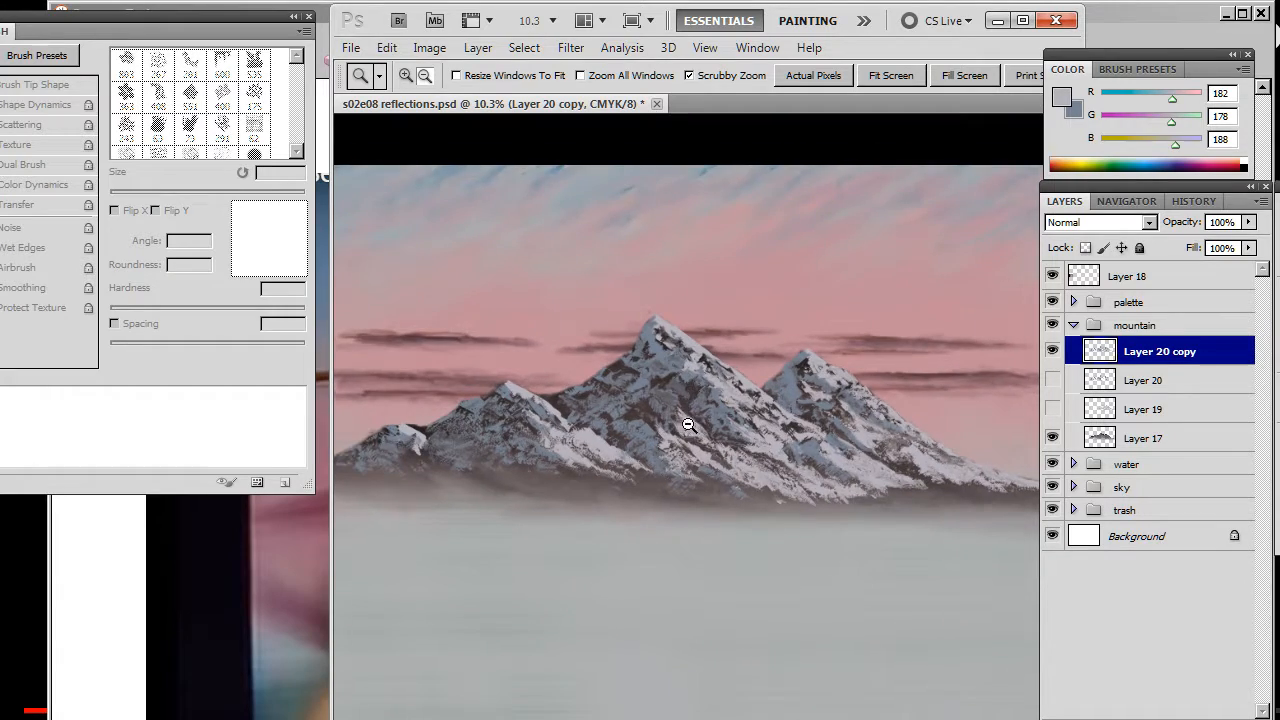
Smudge the blue shadow and dark rock on the central peak's upper shaded face.
mouse_move(688, 424)
mouse_down()
mouse_move(745, 447)
mouse_move(720, 457)
mouse_move(768, 455)
mouse_up()
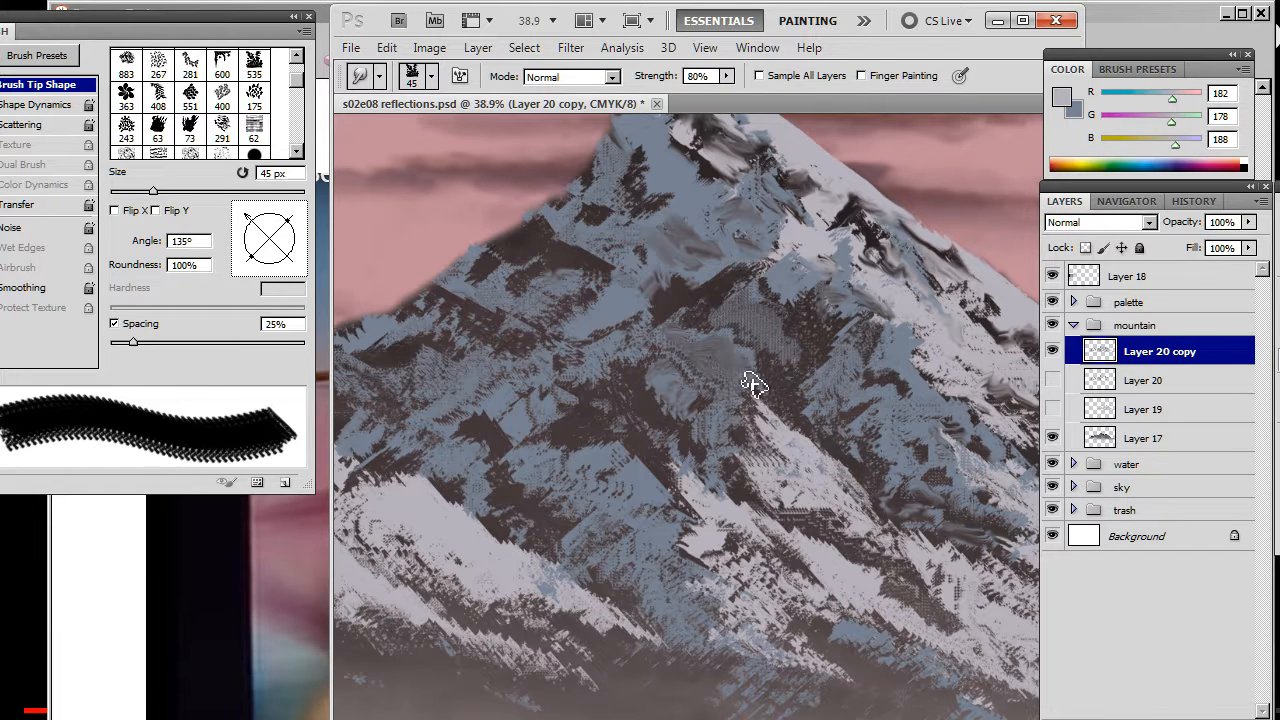
mouse_move(672, 375)
mouse_down()
mouse_move(693, 418)
mouse_move(693, 388)
mouse_move(728, 415)
mouse_up()
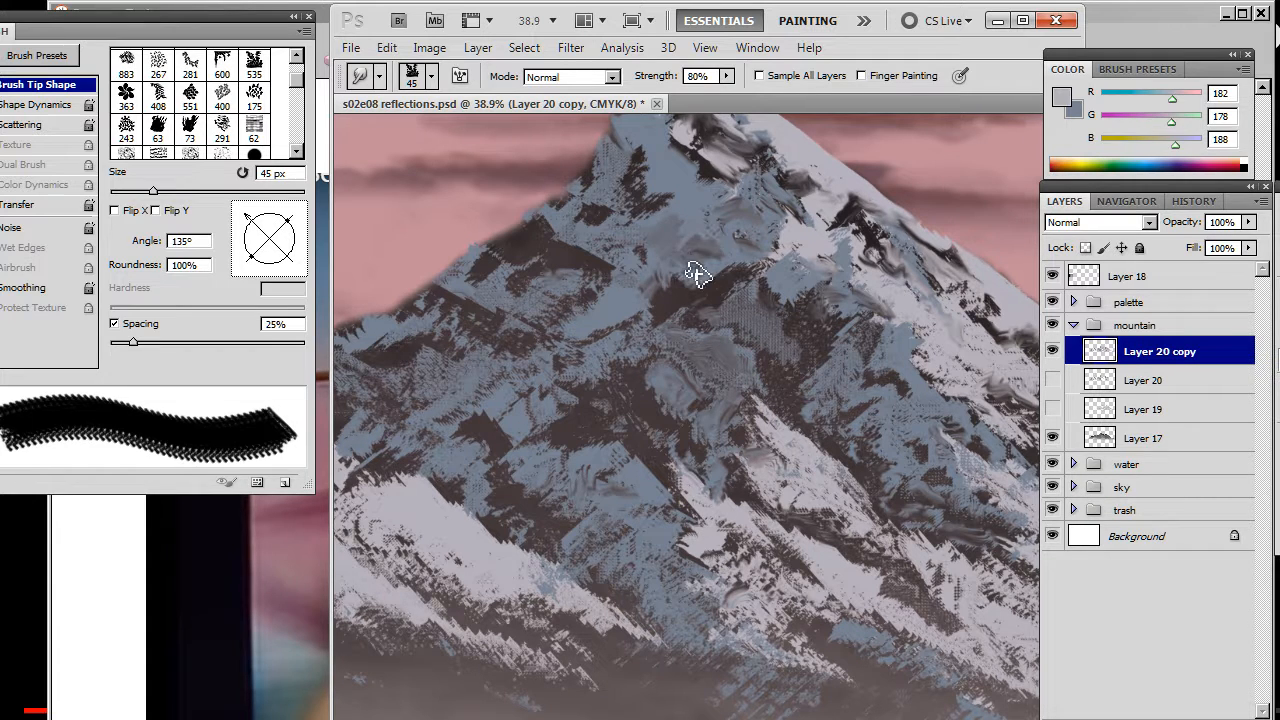
mouse_move(684, 247)
mouse_down()
mouse_move(709, 236)
mouse_move(736, 262)
mouse_up()
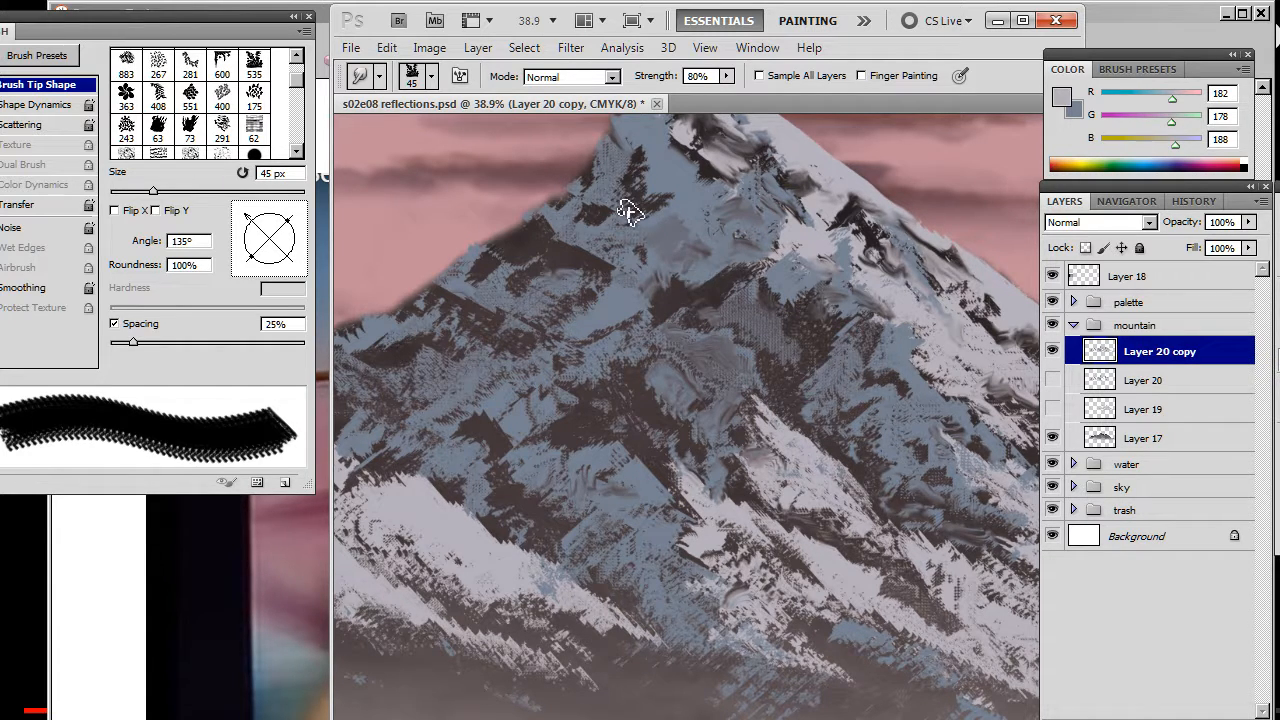
Smudge the snow at the foot of the left peak's ridge and the dark saddle joining it to the central peak.
drag(572, 315, 869, 279)
drag(501, 452, 515, 479)
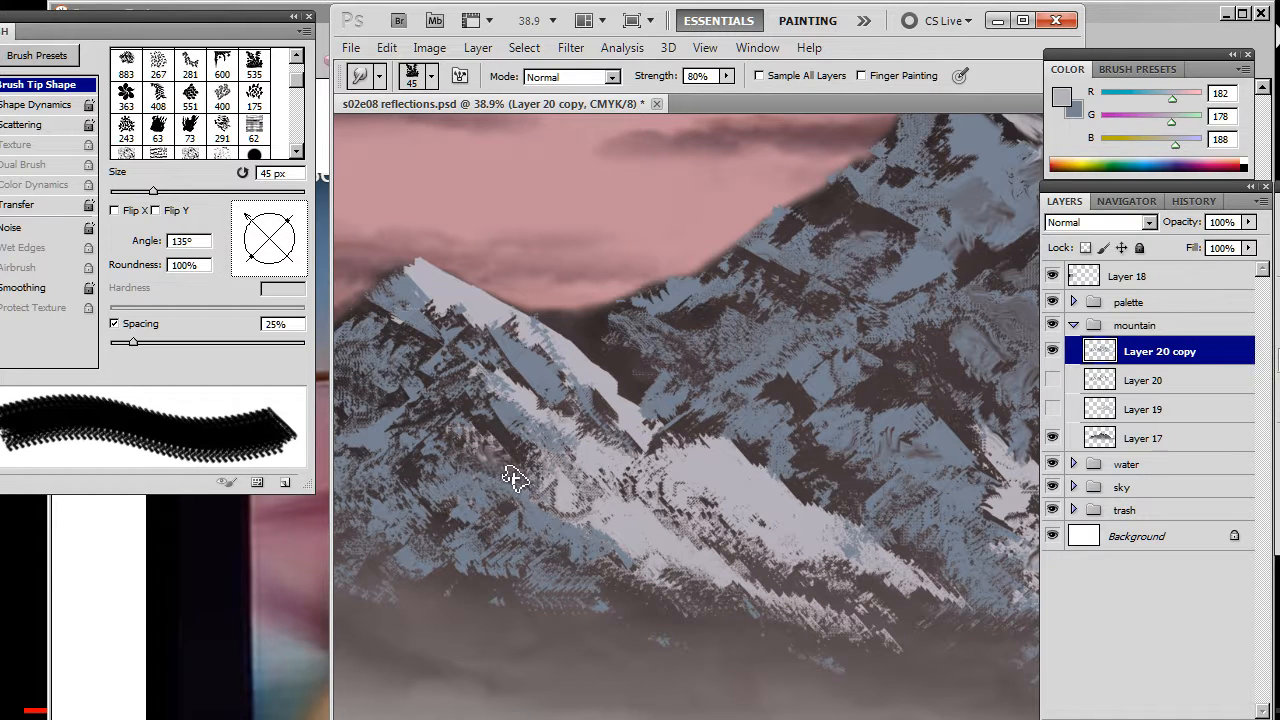
drag(645, 459, 664, 452)
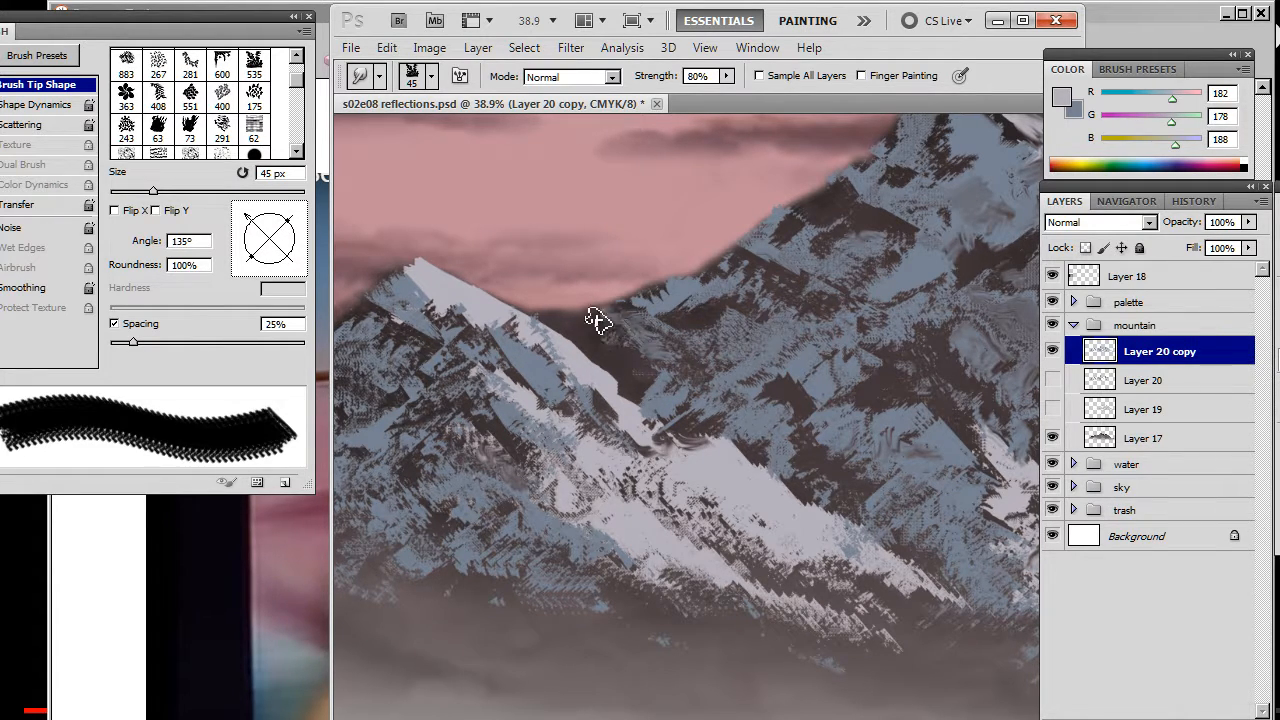
drag(617, 322, 588, 316)
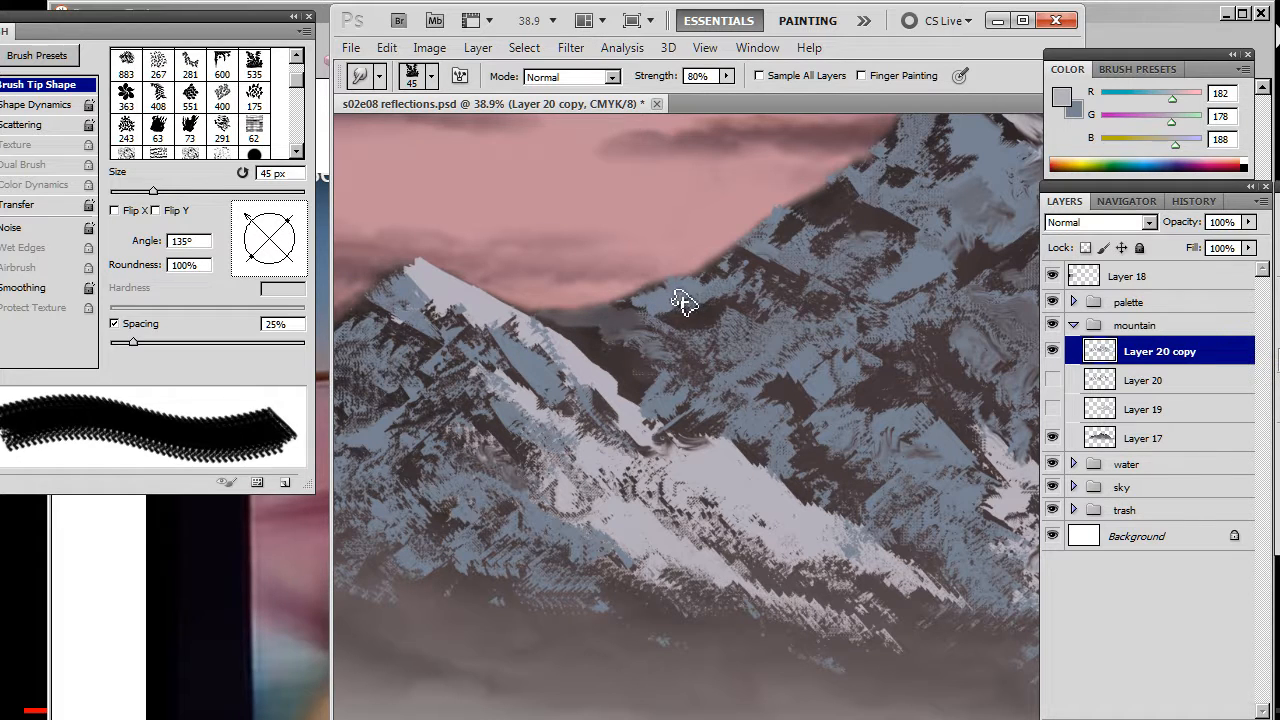
mouse_move(680, 302)
mouse_down()
mouse_move(628, 305)
mouse_move(668, 280)
mouse_move(661, 297)
mouse_move(691, 318)
mouse_move(659, 300)
mouse_move(717, 304)
mouse_move(704, 320)
mouse_move(718, 300)
mouse_move(753, 305)
mouse_up()
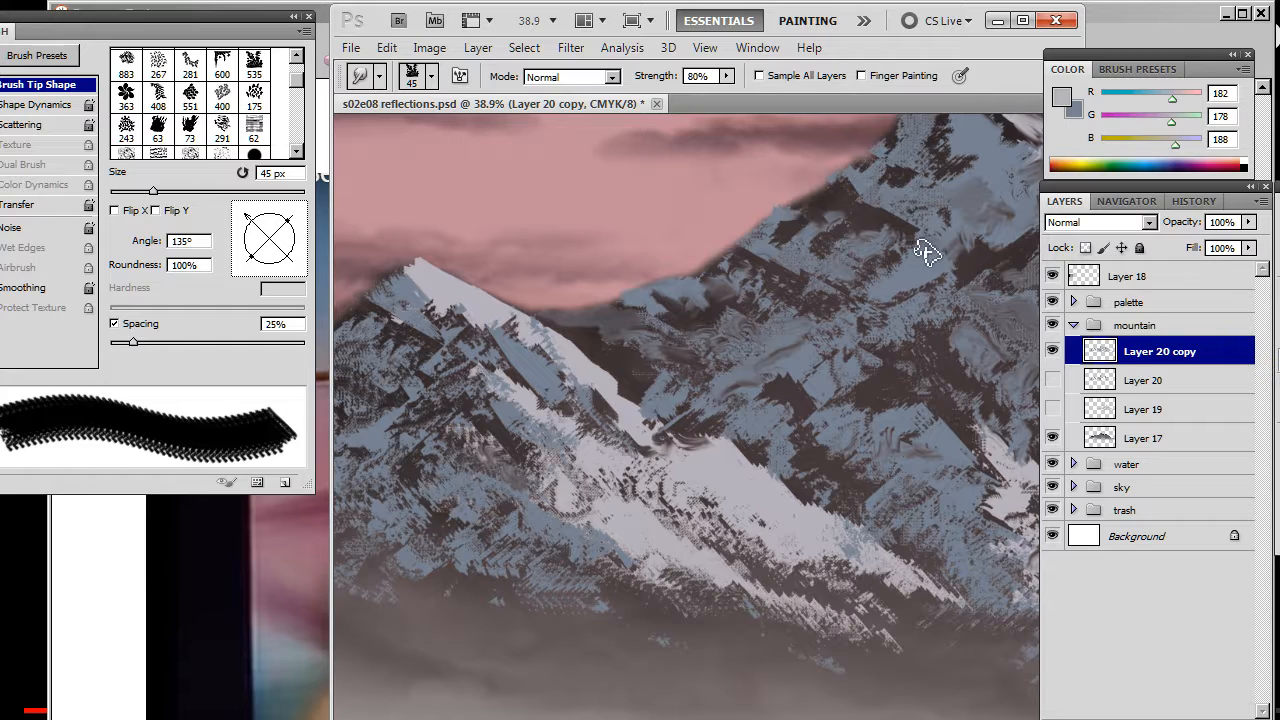
Smudge the lower snow and shadow edges where the left and central mountains meet the mist.
key(alt+space)
drag(805, 428, 719, 437)
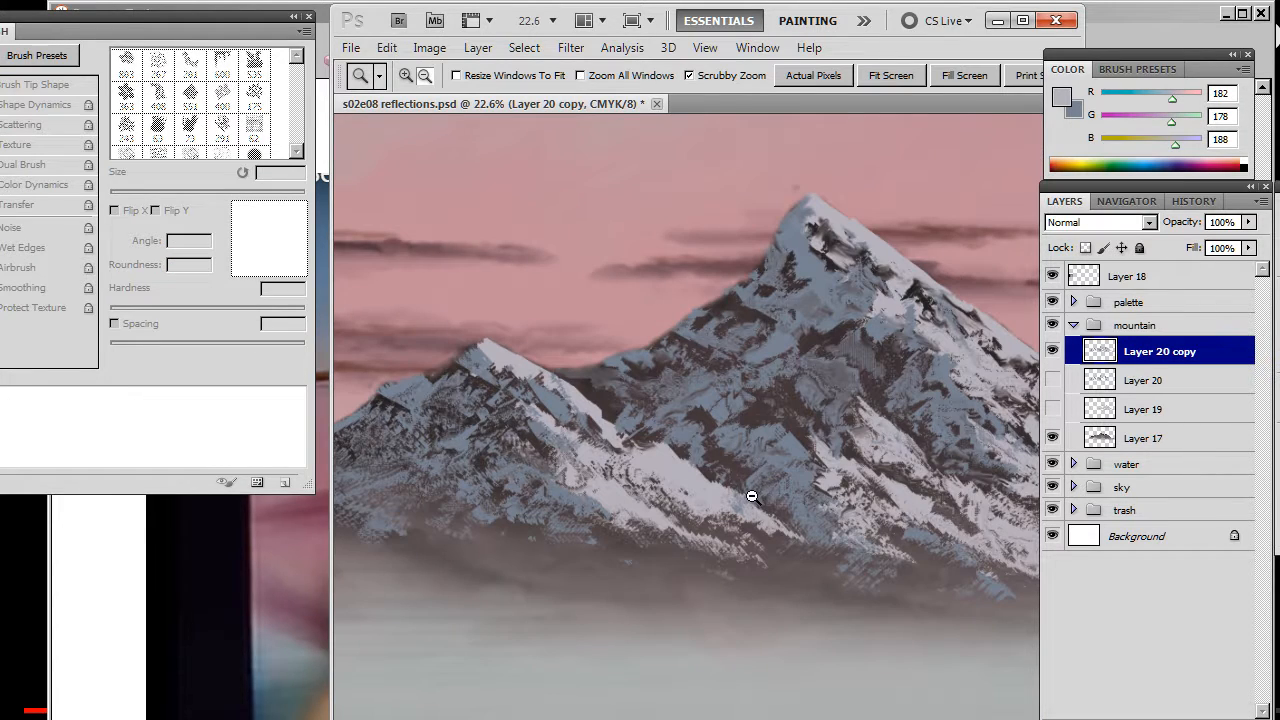
mouse_move(815, 491)
mouse_down()
mouse_move(676, 482)
mouse_move(700, 471)
mouse_up()
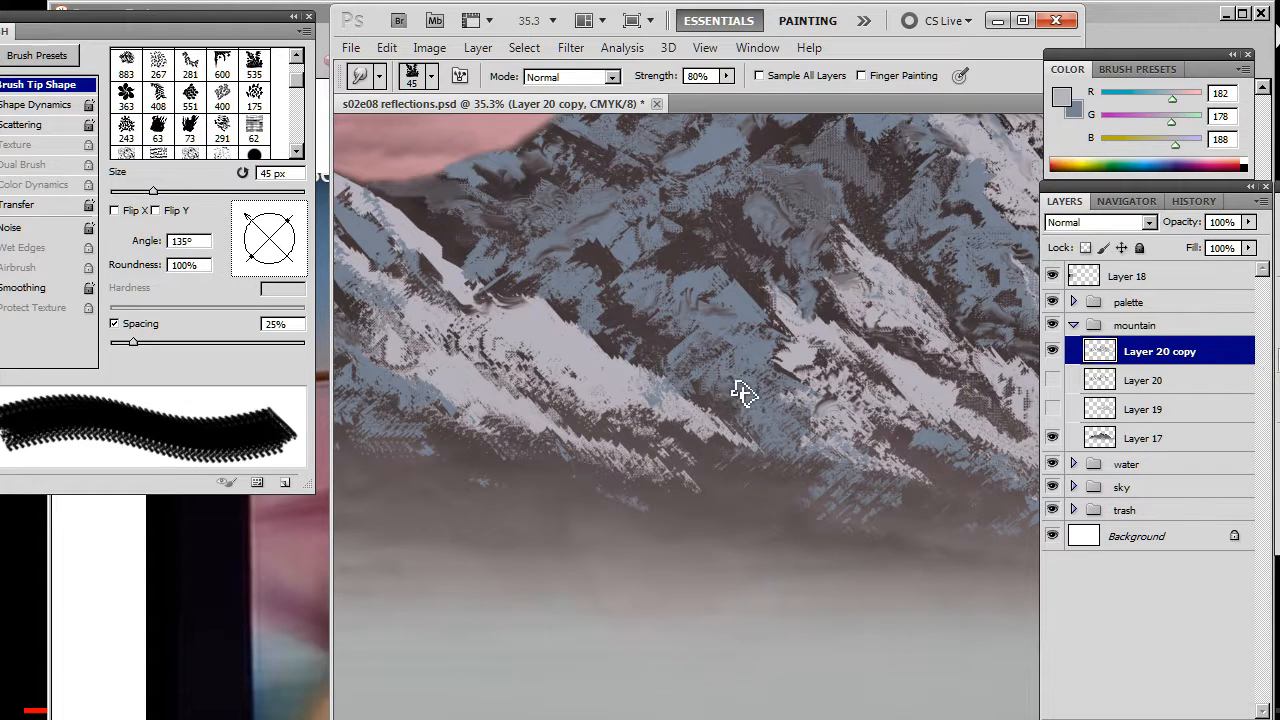
drag(743, 426, 786, 509)
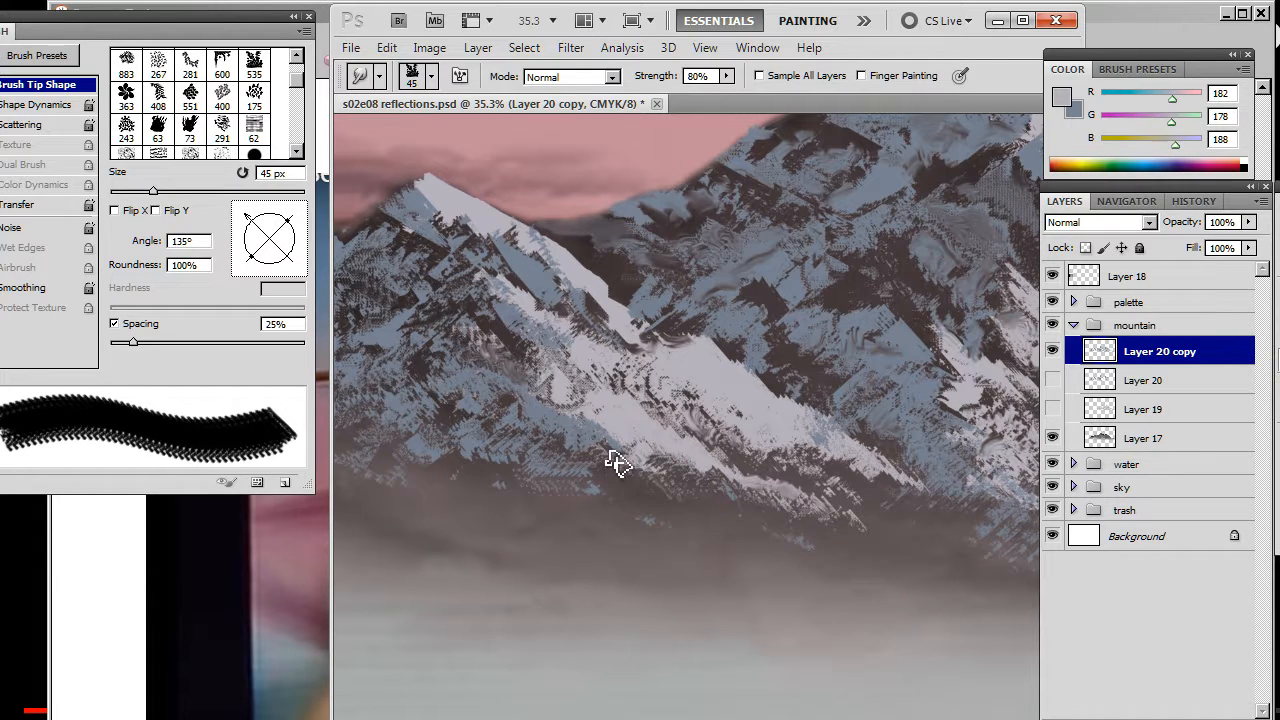
Smudge the left peak's blue shaded face and the snow cap of the small far-left peak.
drag(573, 485, 815, 578)
mouse_move(663, 452)
mouse_down()
mouse_move(706, 429)
mouse_move(729, 434)
mouse_up()
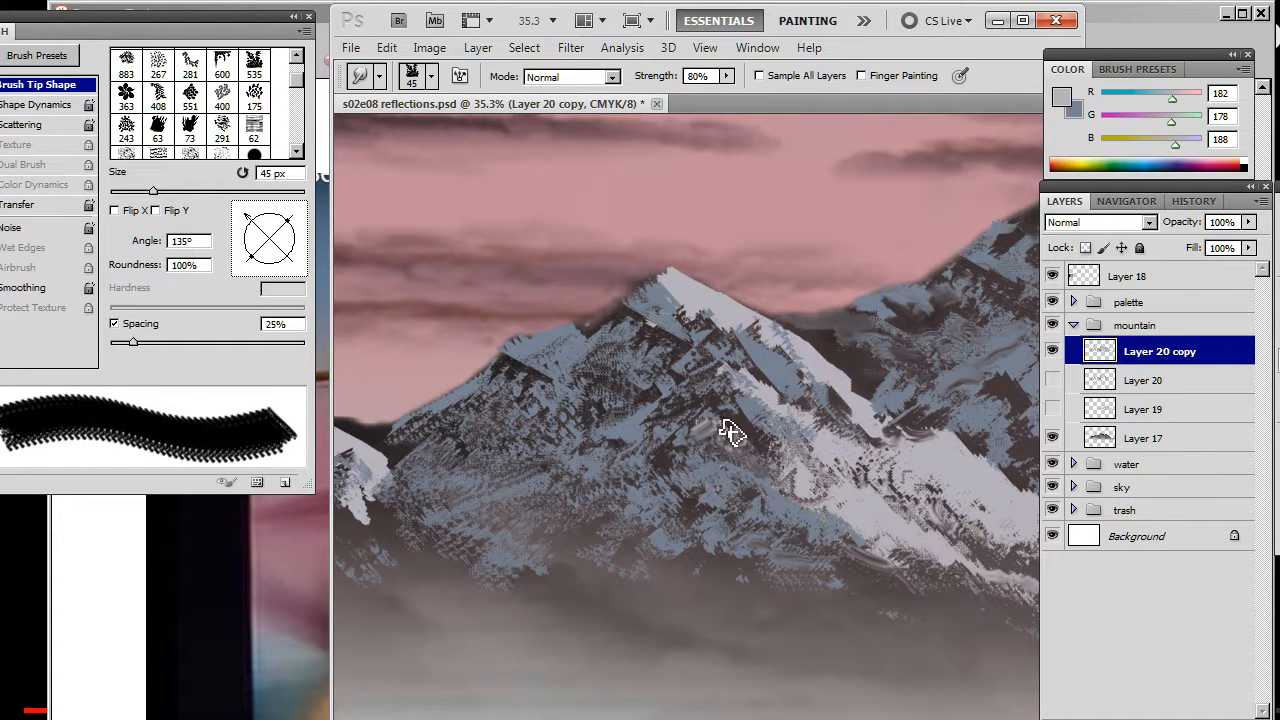
mouse_move(640, 390)
mouse_down()
mouse_move(536, 354)
mouse_move(553, 318)
mouse_move(514, 339)
mouse_move(533, 350)
mouse_move(511, 389)
mouse_move(500, 377)
mouse_move(525, 387)
mouse_move(394, 440)
mouse_move(410, 439)
mouse_move(424, 430)
mouse_move(395, 442)
mouse_move(343, 428)
mouse_move(364, 429)
mouse_move(348, 432)
mouse_move(384, 458)
mouse_move(590, 508)
mouse_up()
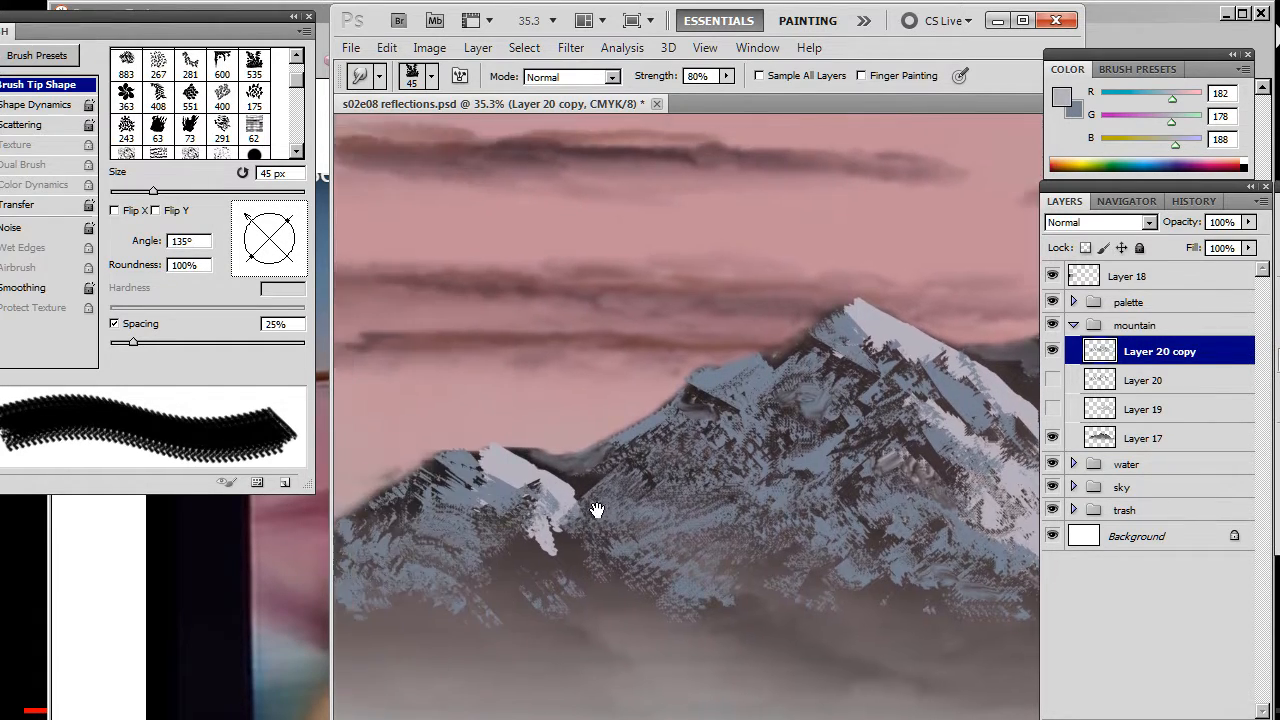
mouse_move(517, 455)
mouse_down()
mouse_move(520, 479)
mouse_move(562, 516)
mouse_move(498, 467)
mouse_move(578, 516)
mouse_move(521, 462)
mouse_move(526, 471)
mouse_move(483, 464)
mouse_move(507, 477)
mouse_move(513, 462)
mouse_move(511, 480)
mouse_move(500, 459)
mouse_move(500, 480)
mouse_move(504, 462)
mouse_move(543, 489)
mouse_move(506, 458)
mouse_move(542, 482)
mouse_move(539, 462)
mouse_move(562, 469)
mouse_move(537, 455)
mouse_move(552, 459)
mouse_move(565, 487)
mouse_move(541, 459)
mouse_move(521, 460)
mouse_move(560, 482)
mouse_move(536, 458)
mouse_move(566, 464)
mouse_move(563, 487)
mouse_move(593, 509)
mouse_up()
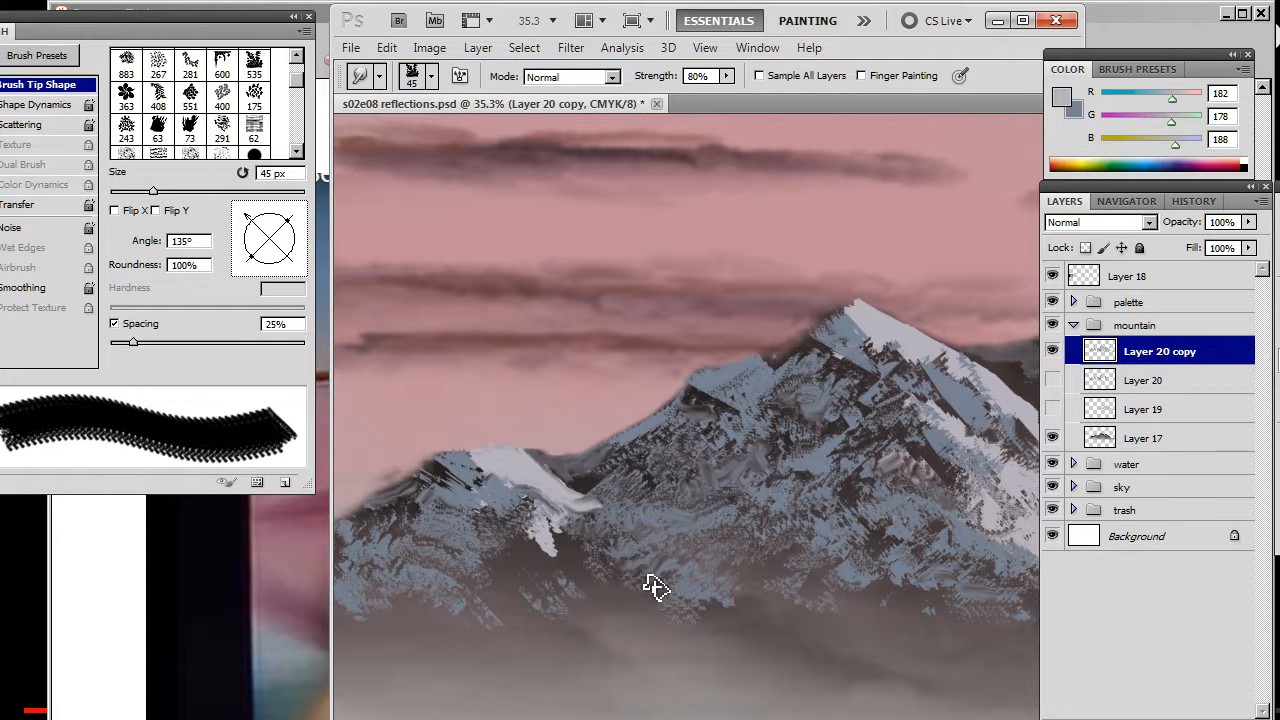
mouse_move(668, 586)
mouse_down()
mouse_move(589, 551)
mouse_move(526, 549)
mouse_move(556, 554)
mouse_move(554, 577)
mouse_move(534, 534)
mouse_move(540, 556)
mouse_move(588, 580)
mouse_move(462, 590)
mouse_up()
key(z)
drag(743, 563, 520, 455)
drag(804, 466, 700, 456)
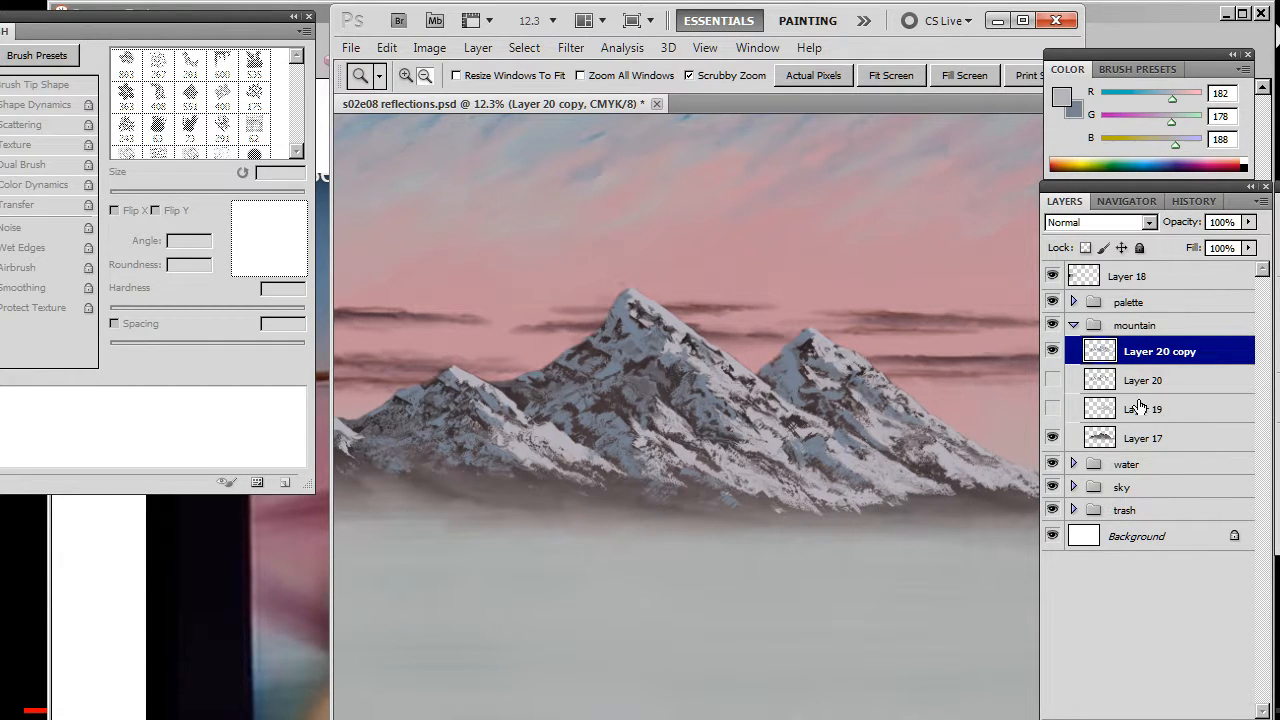
Sample the brownish grey at the mountains' misty base for the brush and add a new layer above Layer 20 copy.
key(b)
alt+click(603, 500)
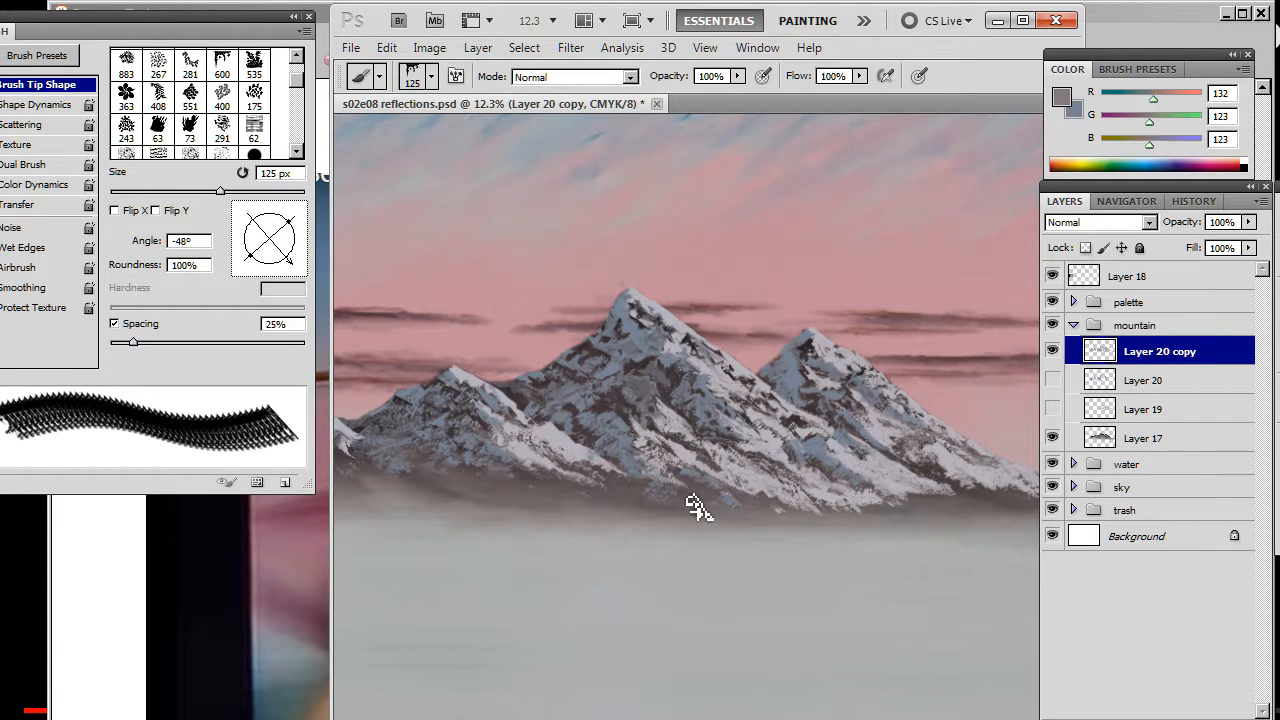
click(1190, 717)
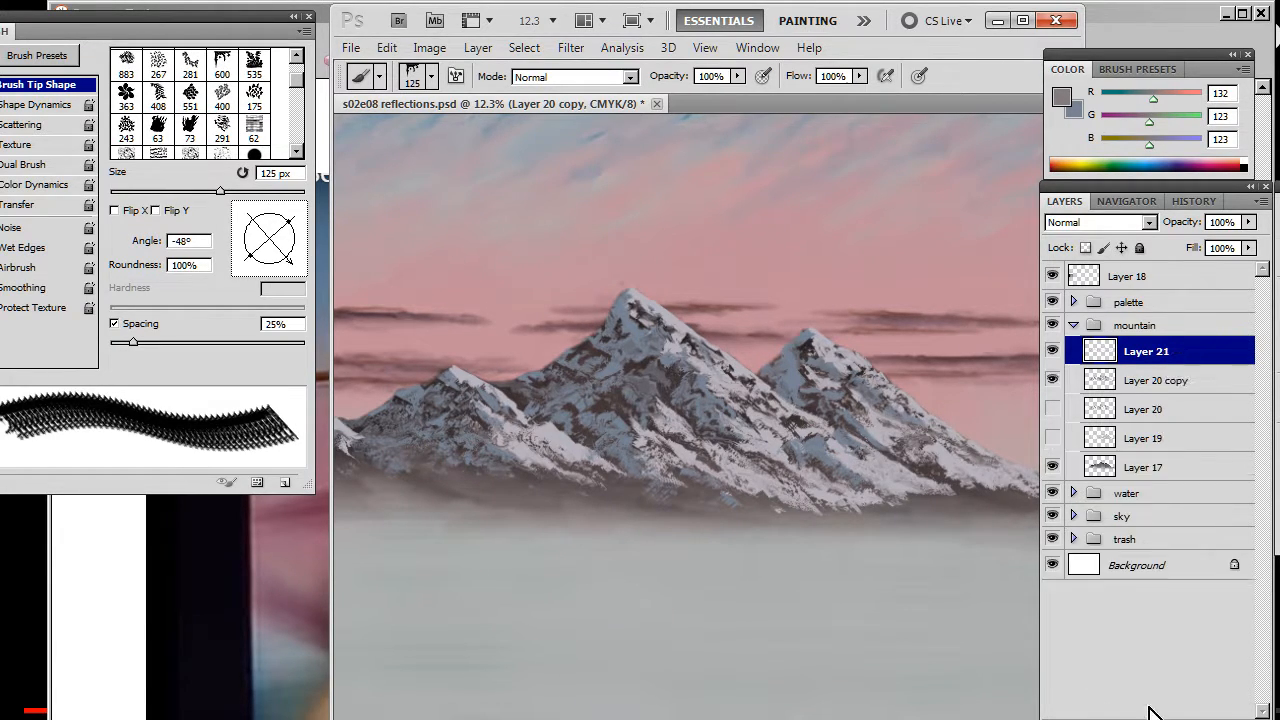
Choose the 119 px textured brush tip for painting near the base of the left mountains.
drag(480, 525, 584, 522)
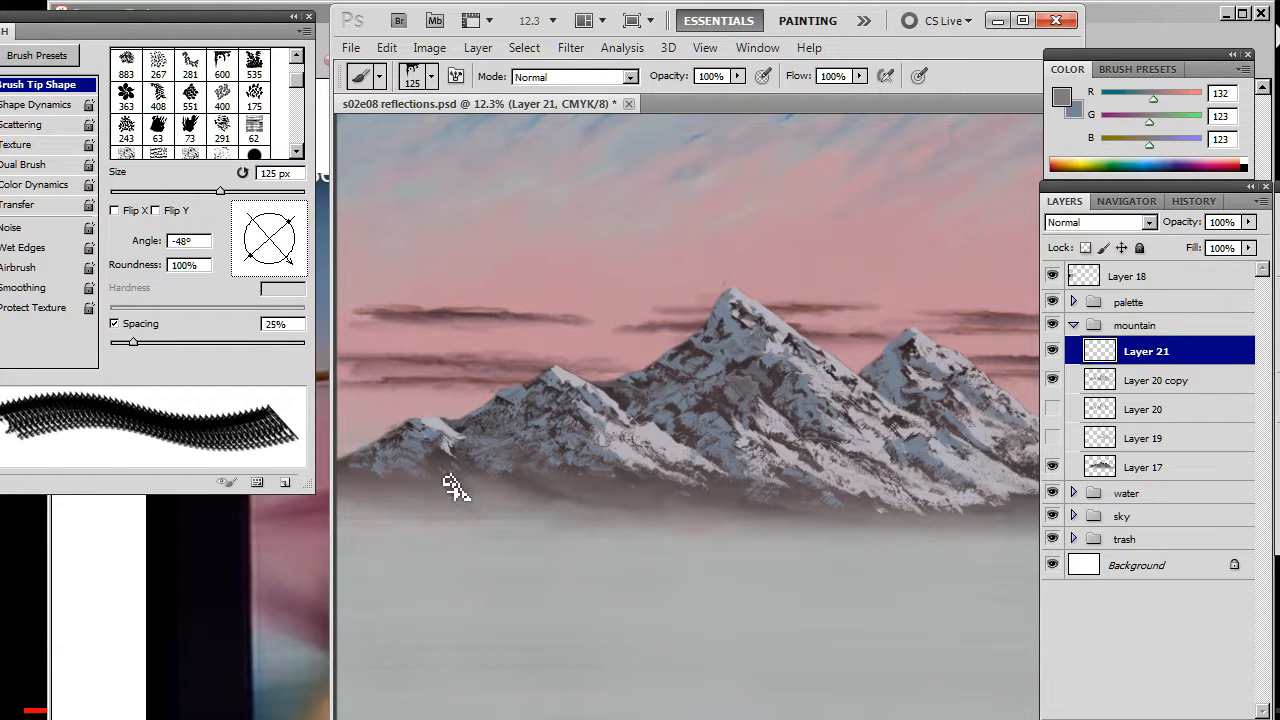
right_click(418, 455)
click(538, 458)
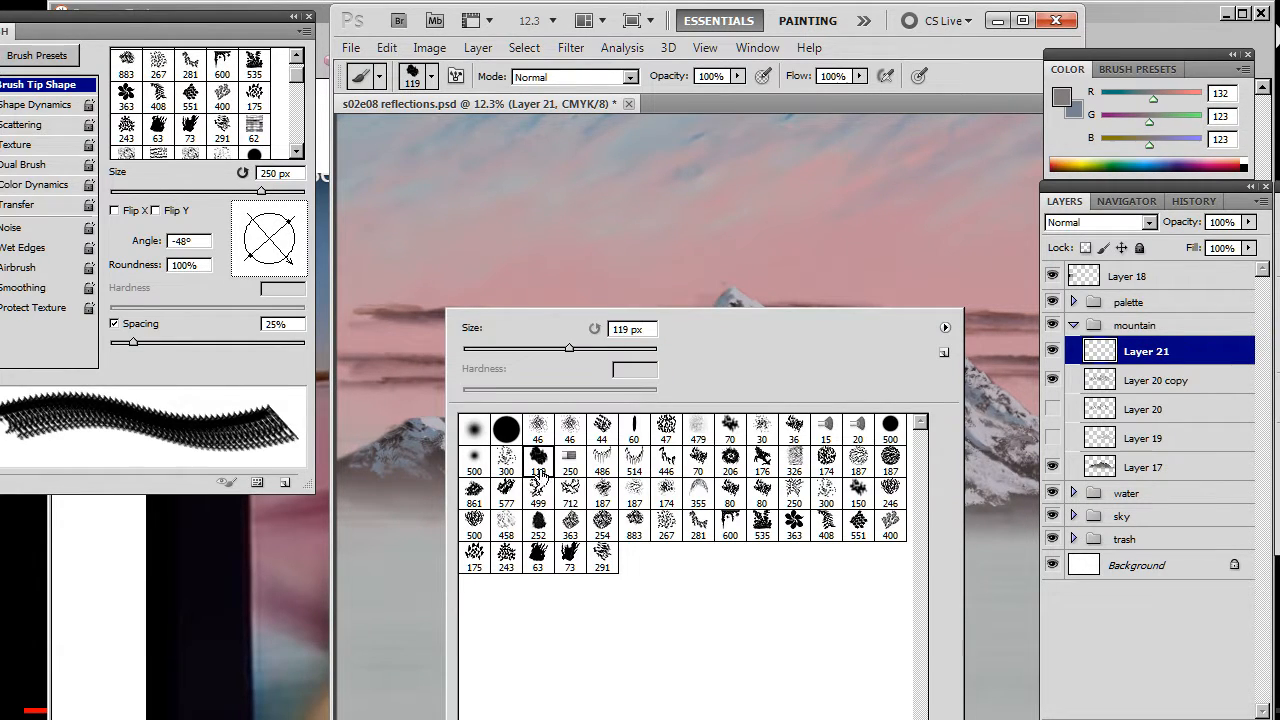
click(971, 89)
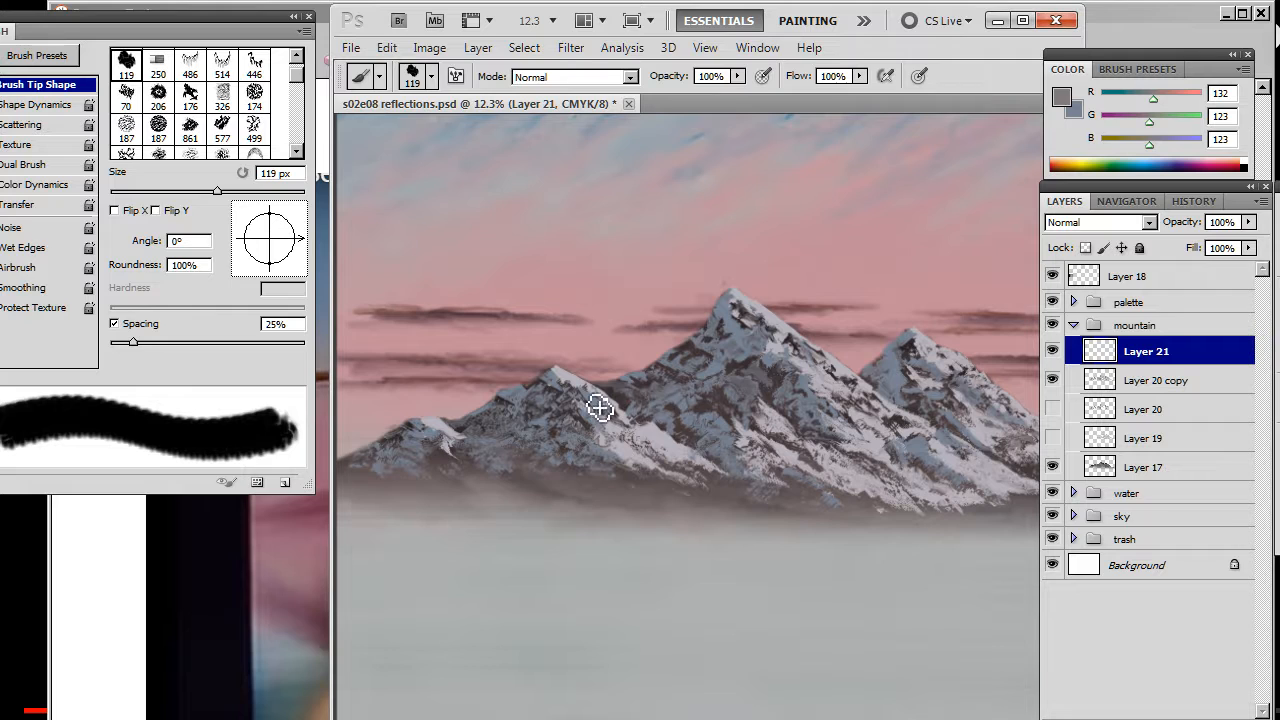
Enlarge the brush to 250 px and paint a solid brownish grey band along the mountains' base on Layer 21.
key(bracketright)
key(bracketright)
key(bracketright)
key(bracketright)
mouse_move(384, 481)
mouse_down()
mouse_move(458, 492)
mouse_move(366, 487)
mouse_move(551, 500)
mouse_move(588, 496)
mouse_move(538, 485)
mouse_move(616, 498)
mouse_move(539, 496)
mouse_move(745, 492)
mouse_move(774, 498)
mouse_move(699, 496)
mouse_move(869, 510)
mouse_move(894, 531)
mouse_up()
drag(739, 517, 581, 514)
mouse_move(705, 495)
mouse_down()
mouse_move(894, 506)
mouse_move(866, 539)
mouse_up()
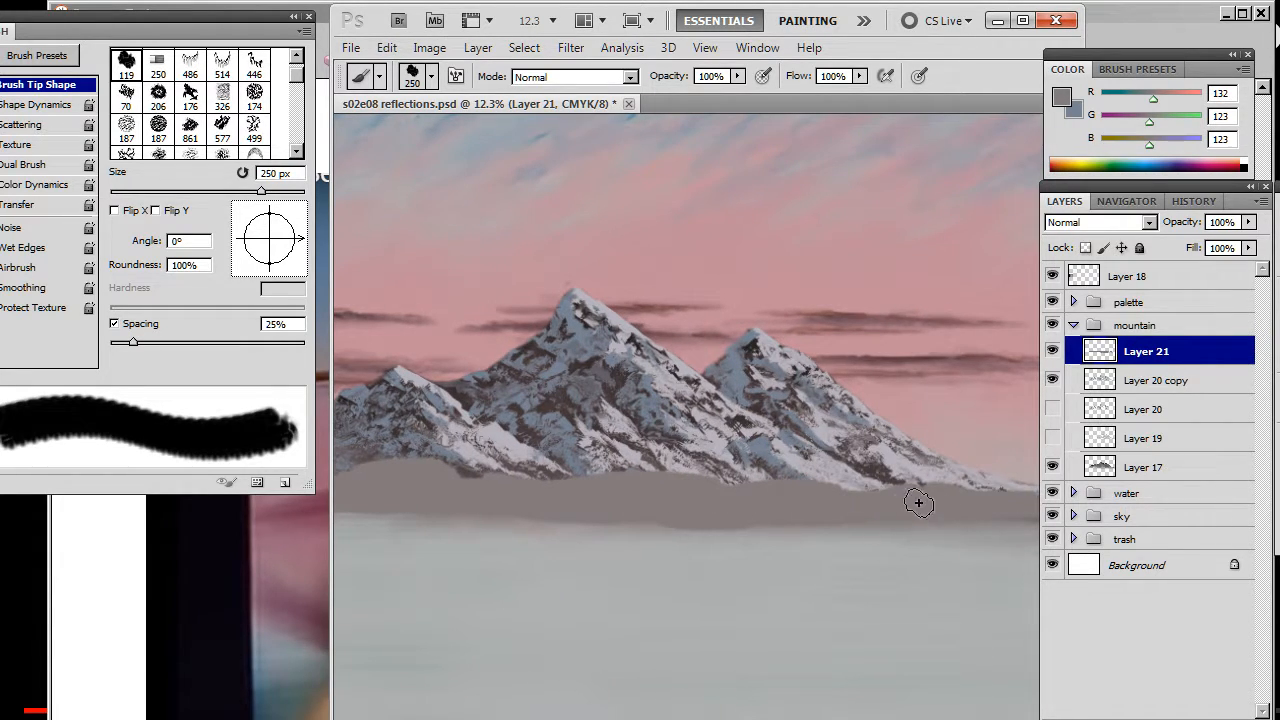
Set up the Smudge tool with the 119 px textured tip at 150 px, spacing off and 40% strength.
key(r)
key(bracketright)
right_click(722, 416)
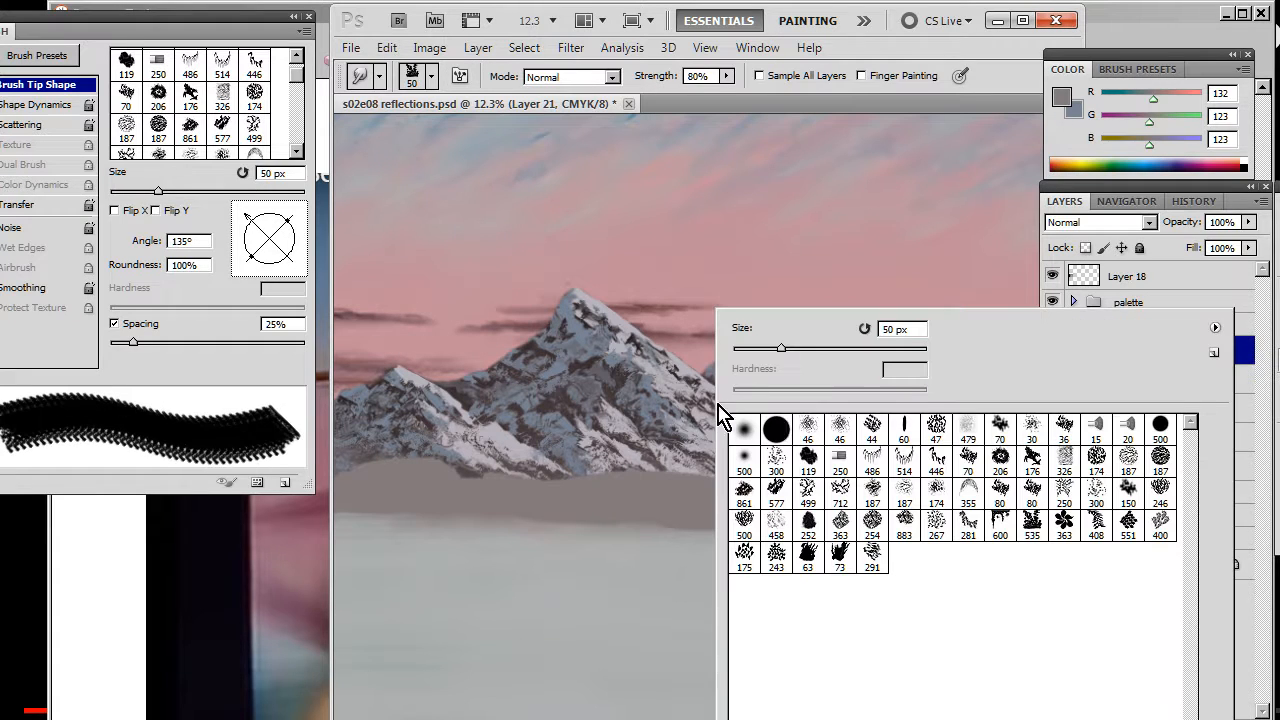
click(816, 467)
click(737, 197)
key(bracketright)
key(bracketright)
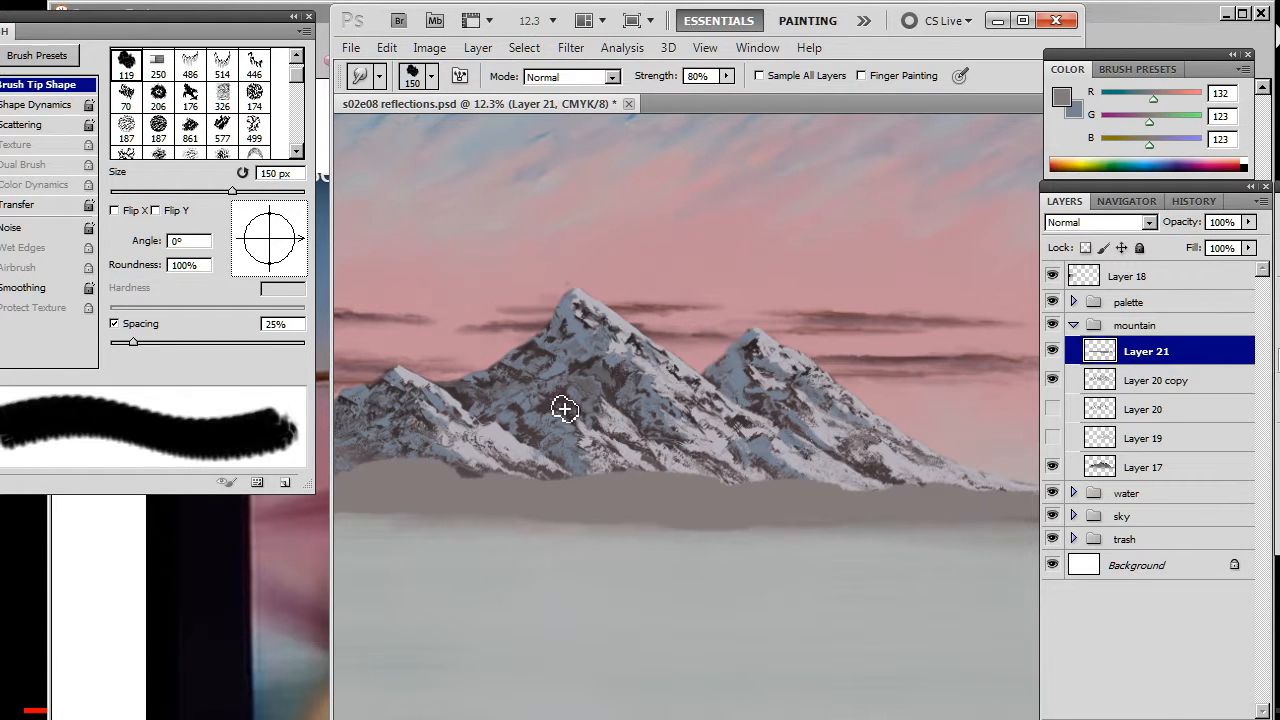
click(114, 324)
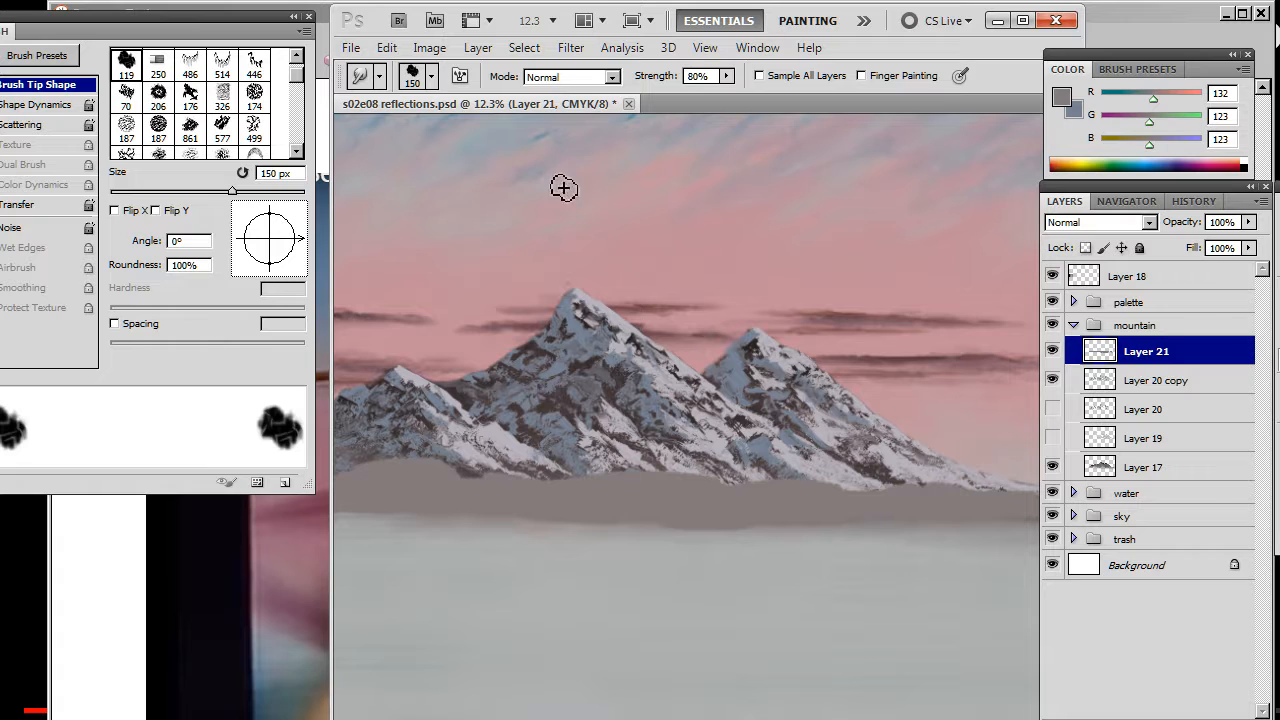
key(6)
key(3)
key(4)
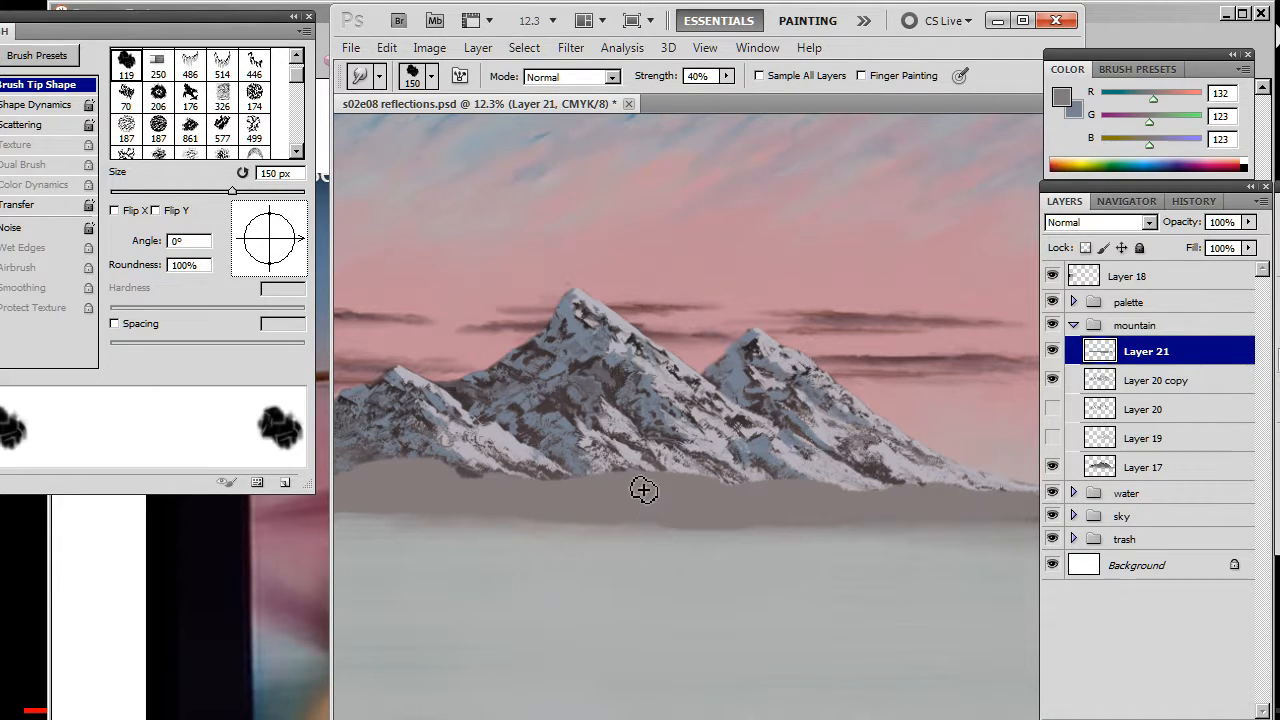
Smudge the grey band's upper edge into the central and right mountains' feet at 200 px and 70% strength.
key(bracketright)
key(bracketright)
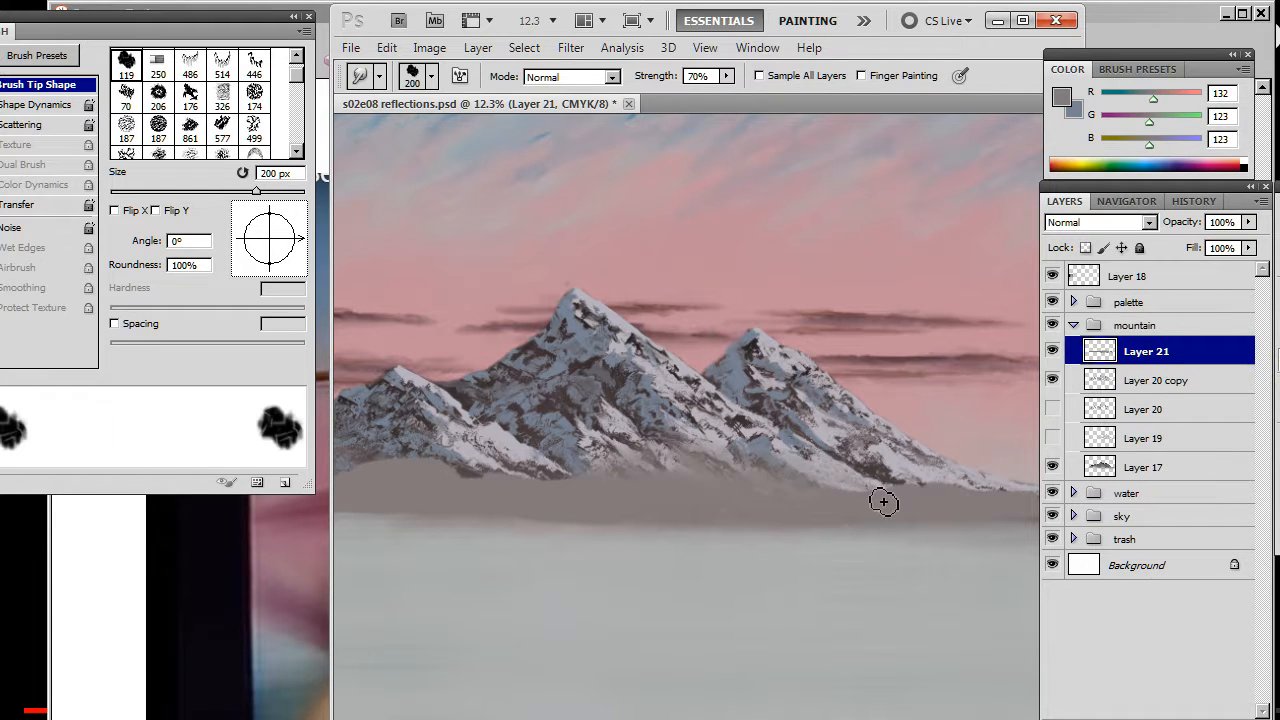
drag(870, 489, 797, 463)
drag(918, 490, 855, 484)
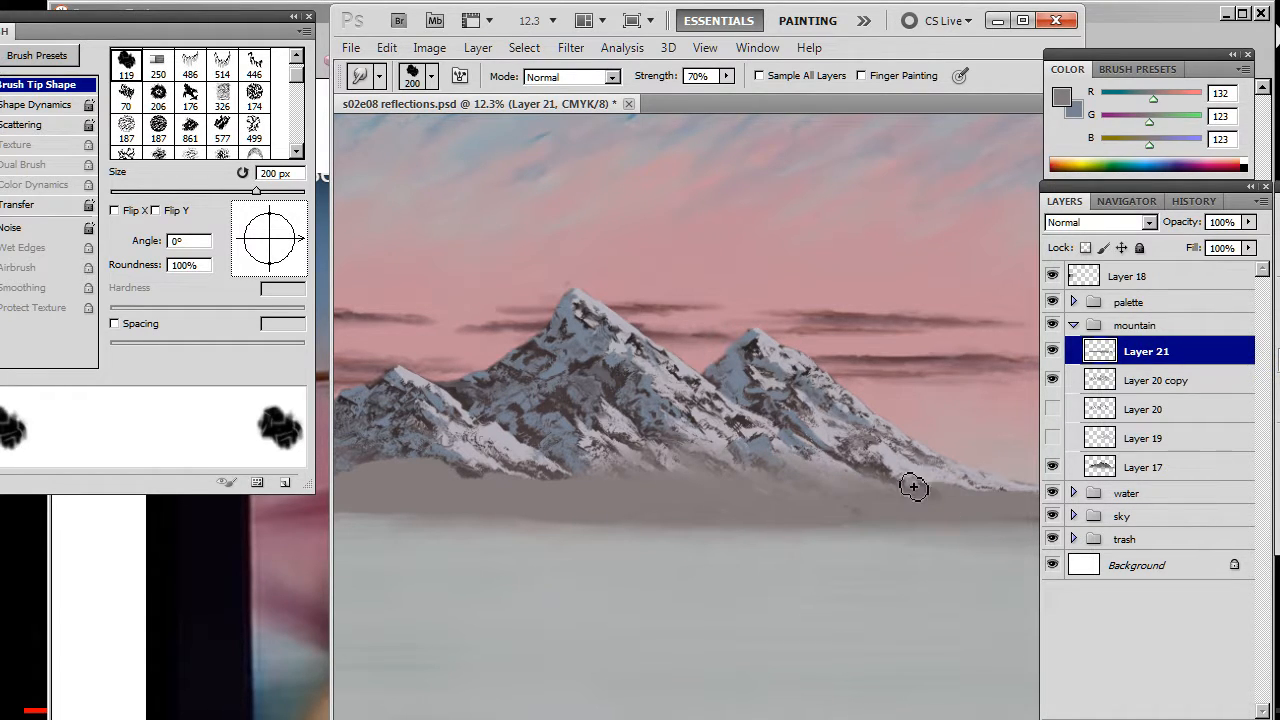
mouse_move(957, 502)
mouse_down()
mouse_move(917, 502)
mouse_move(903, 487)
mouse_move(941, 477)
mouse_move(1003, 503)
mouse_move(947, 487)
mouse_move(993, 484)
mouse_move(937, 491)
mouse_move(1018, 506)
mouse_move(918, 511)
mouse_up()
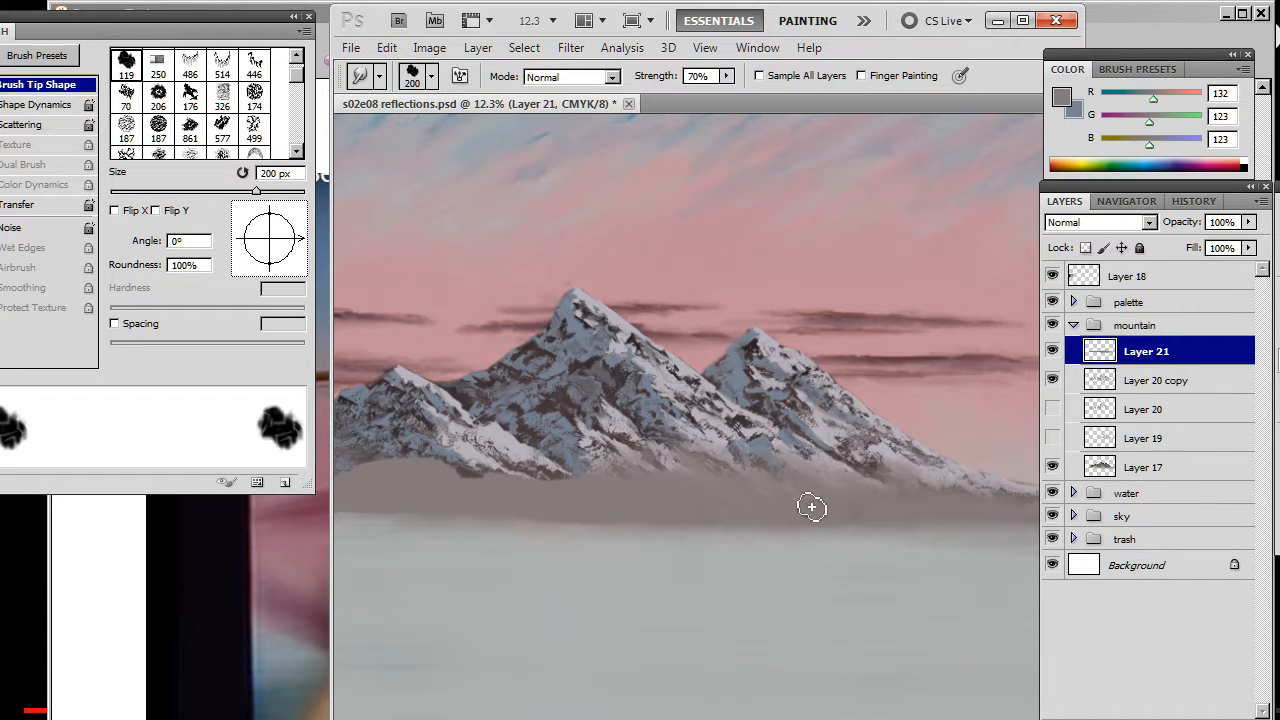
mouse_move(811, 506)
mouse_down()
mouse_move(889, 464)
mouse_move(999, 516)
mouse_move(978, 492)
mouse_move(1021, 491)
mouse_move(935, 468)
mouse_move(904, 478)
mouse_move(959, 458)
mouse_up()
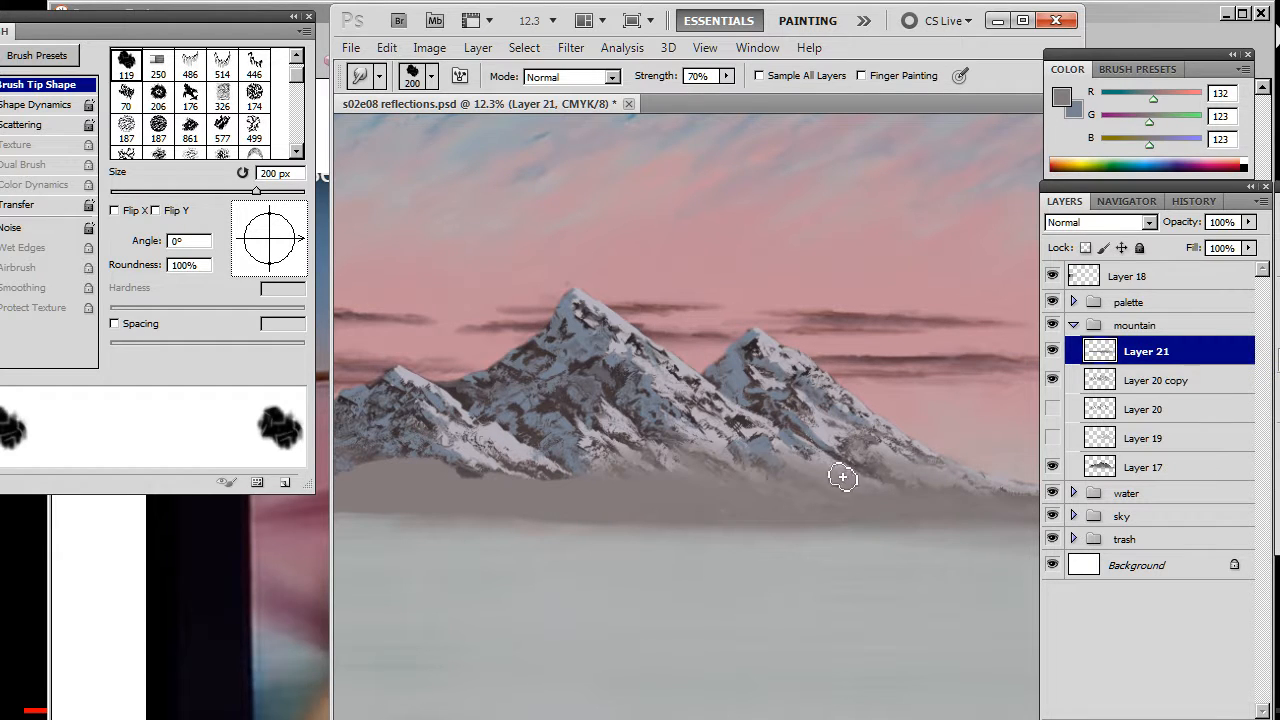
drag(843, 477, 804, 494)
drag(718, 470, 745, 491)
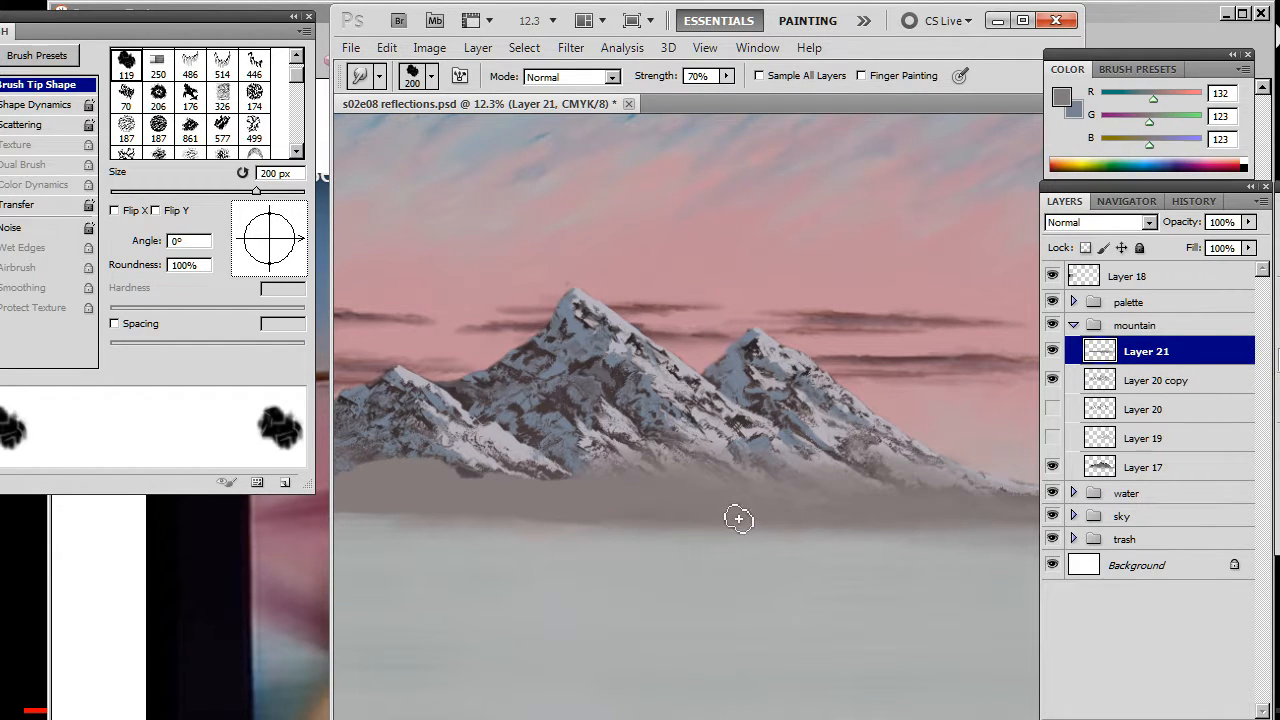
Smudge the grey band's upper edge into the feet of the left and far-left mountains.
drag(526, 564, 753, 569)
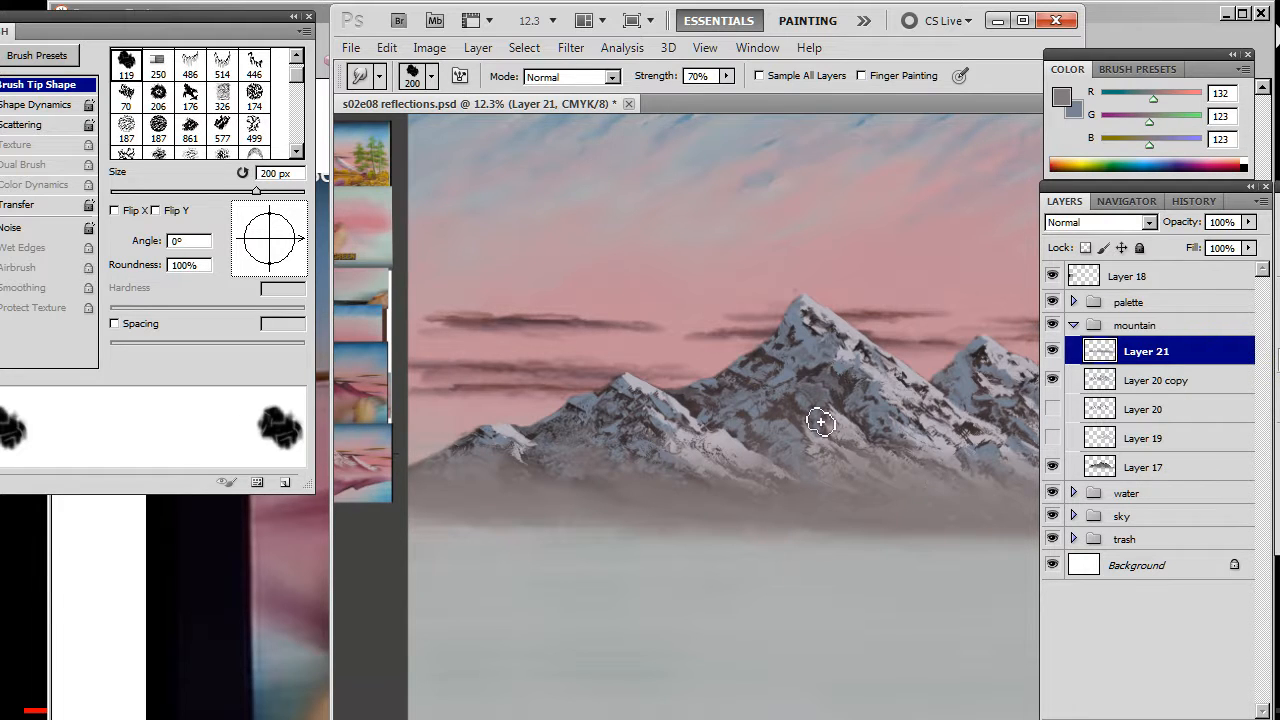
drag(813, 432, 586, 427)
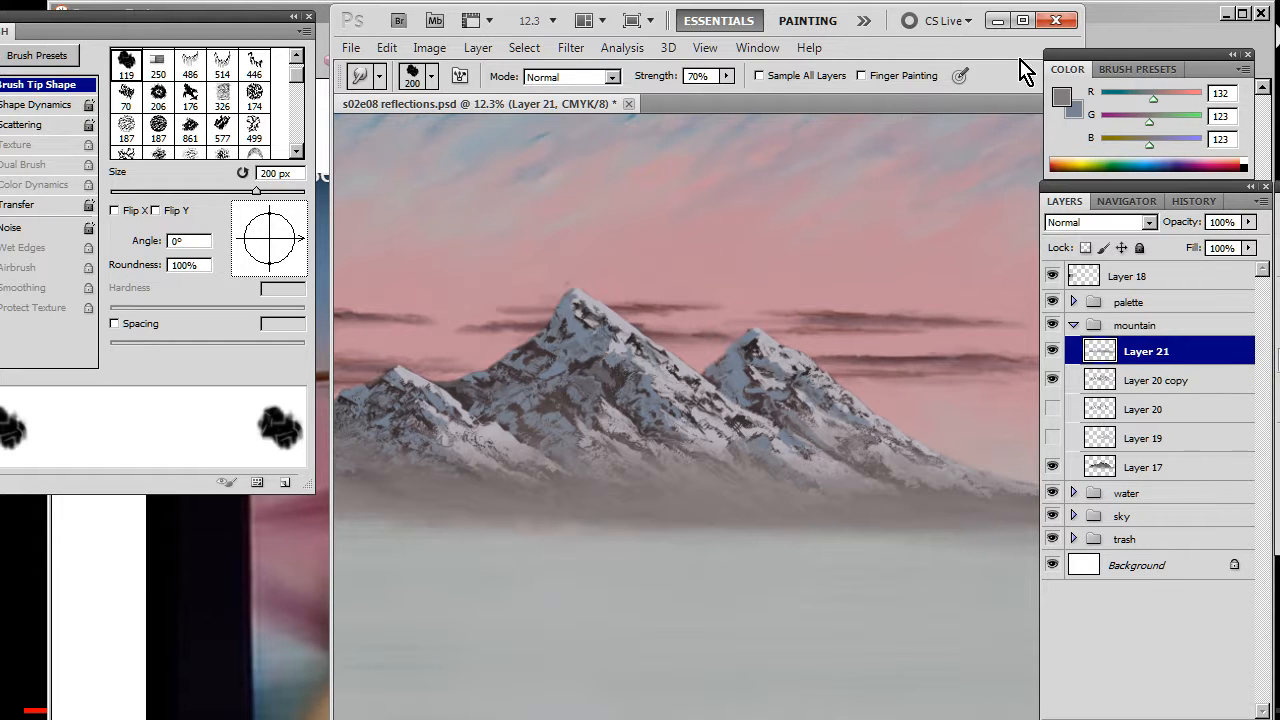
mouse_move(1025, 72)
mouse_down()
mouse_move(977, 60)
mouse_move(960, 72)
mouse_up()
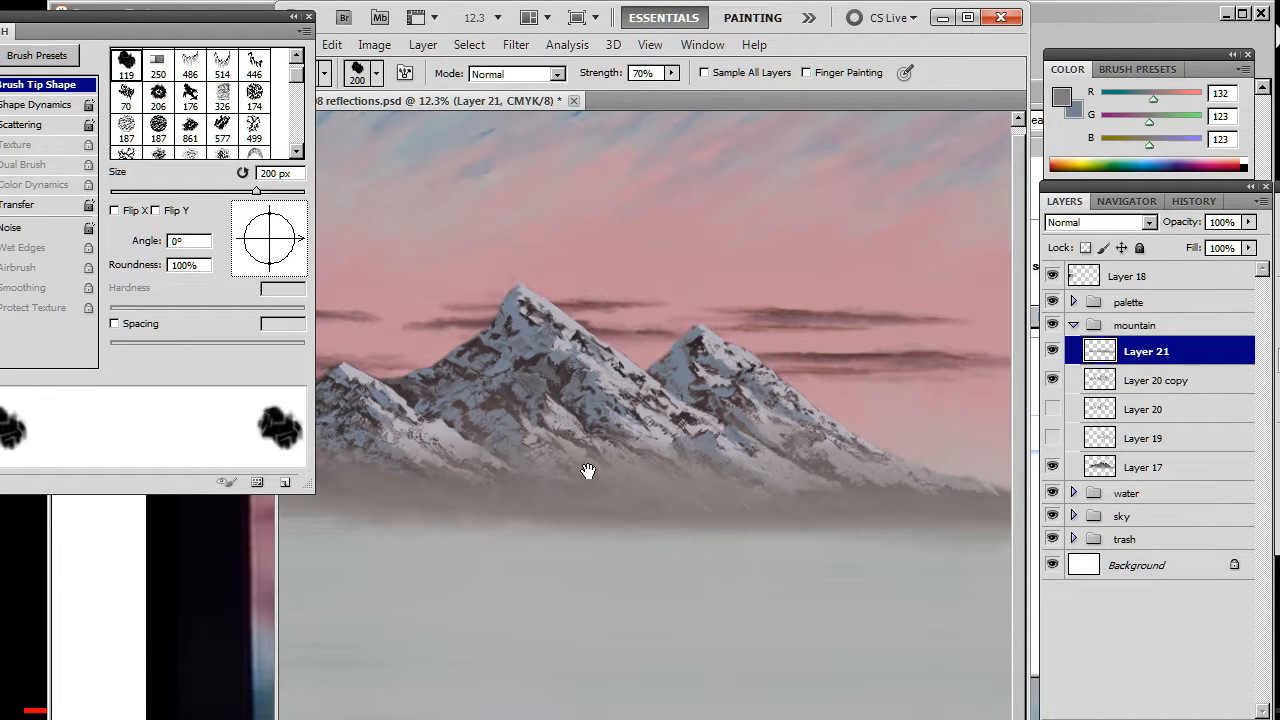
drag(588, 471, 833, 471)
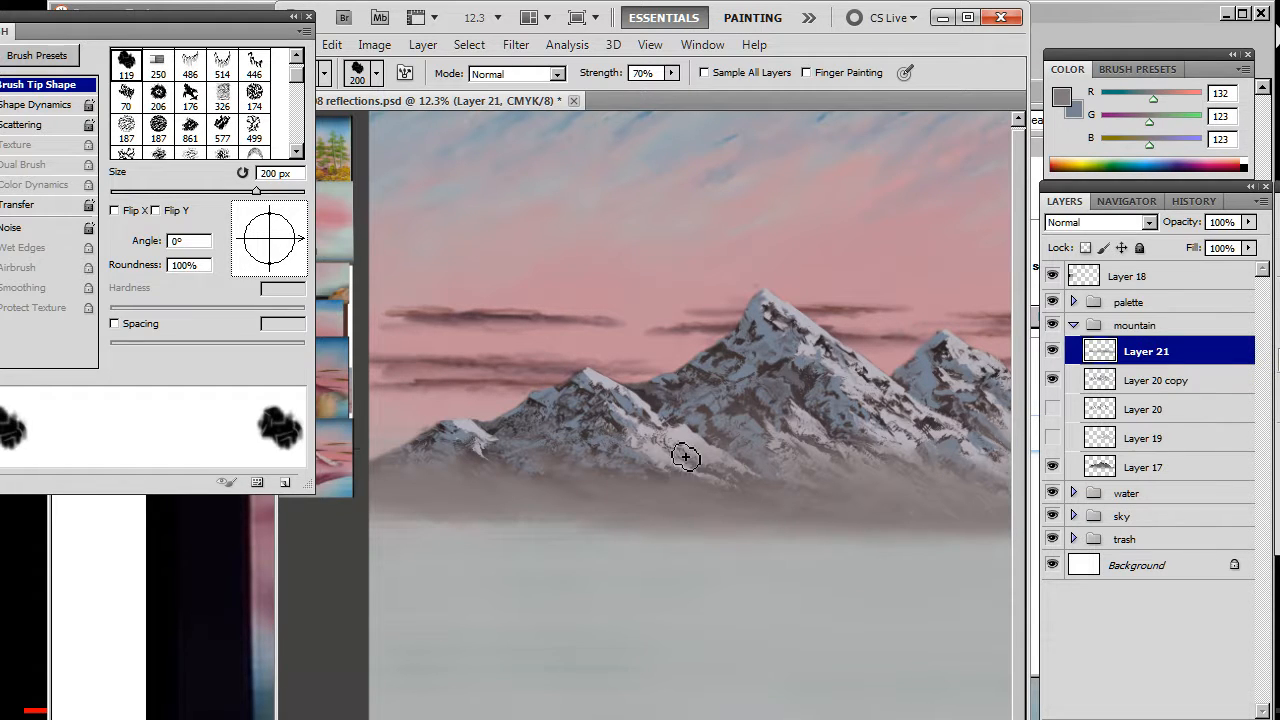
drag(881, 444, 689, 441)
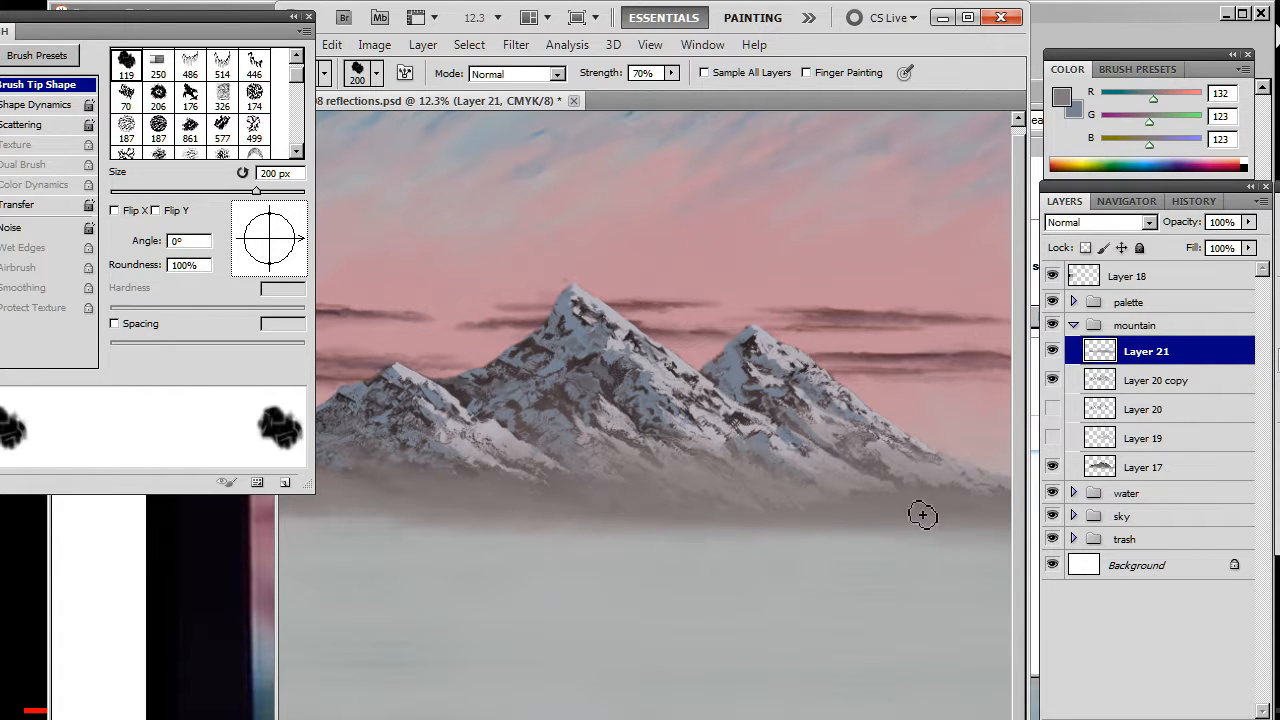
Sample a lighter grey (RGB 149, 141, 144) from the mist, then paint and smudge it beneath the right mountain.
key(z)
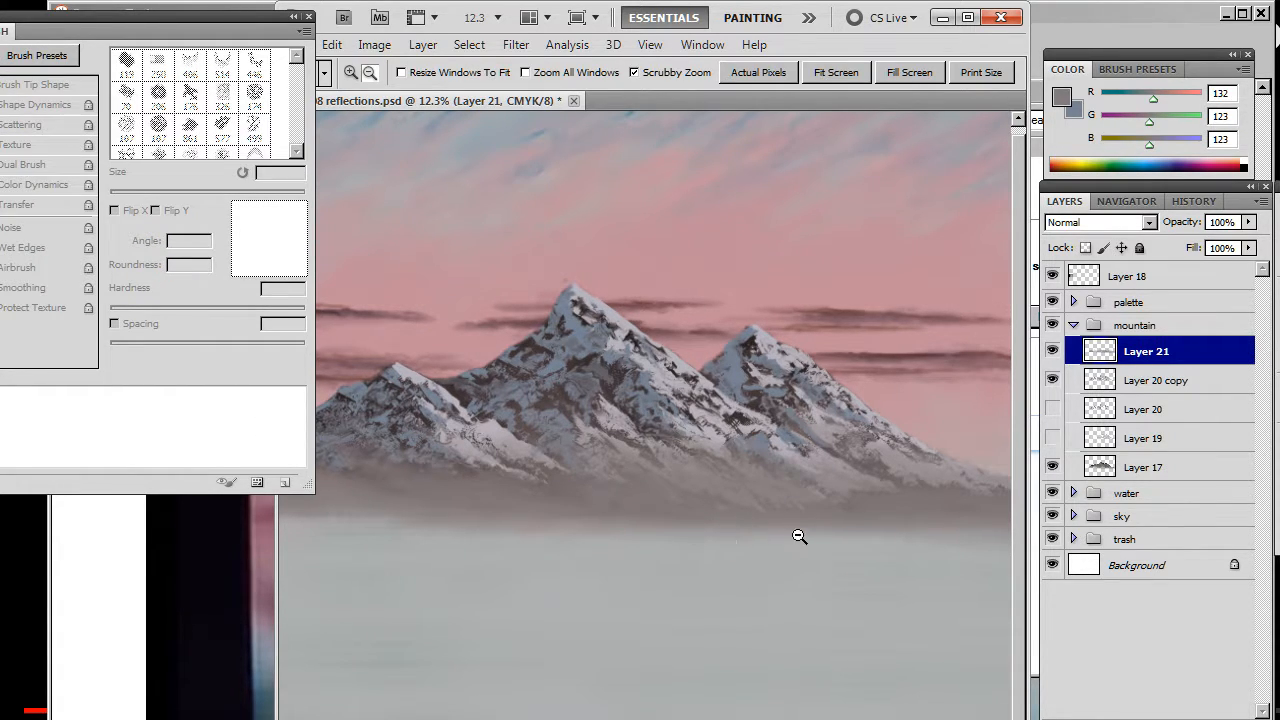
drag(798, 537, 744, 555)
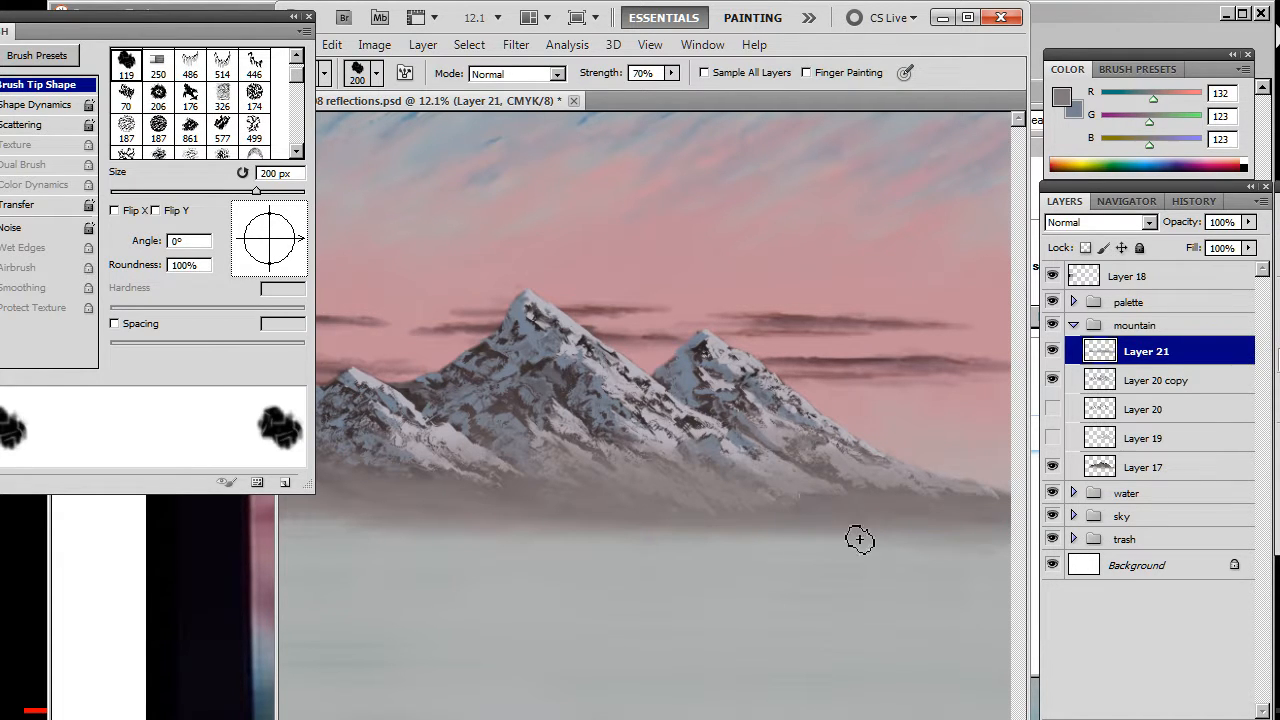
key(b)
key(r)
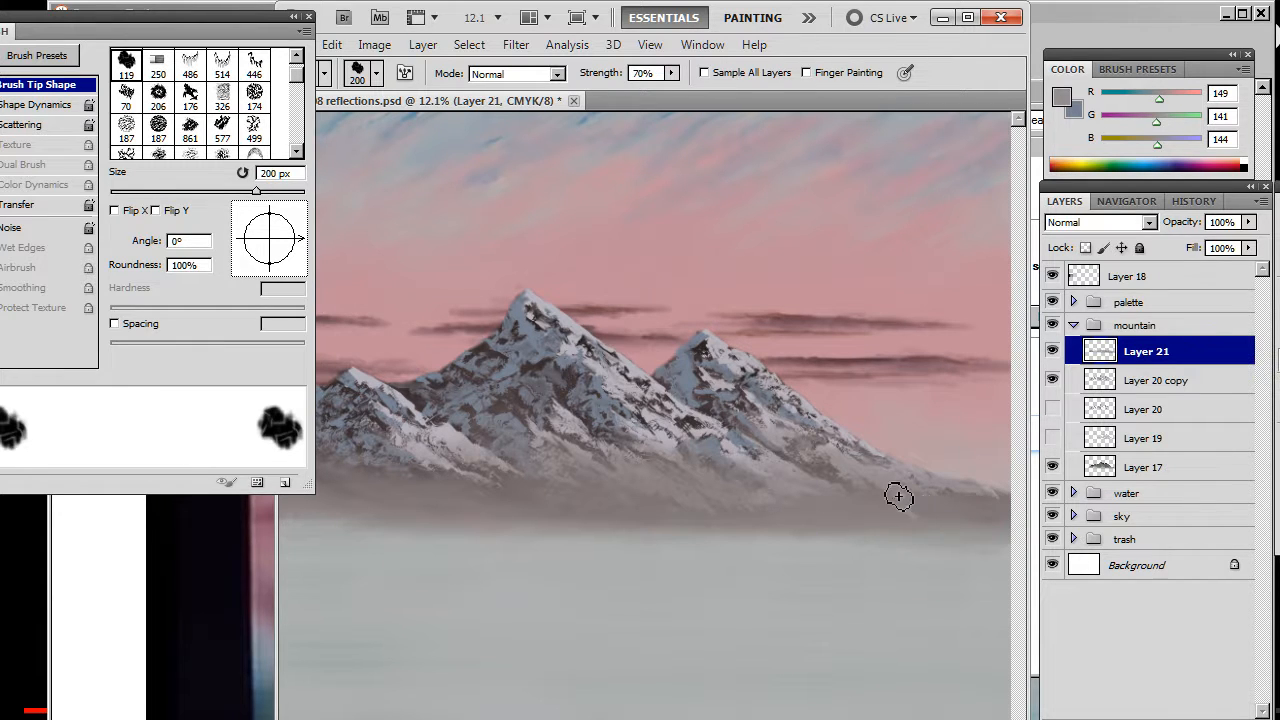
key(b)
drag(905, 509, 943, 517)
key(r)
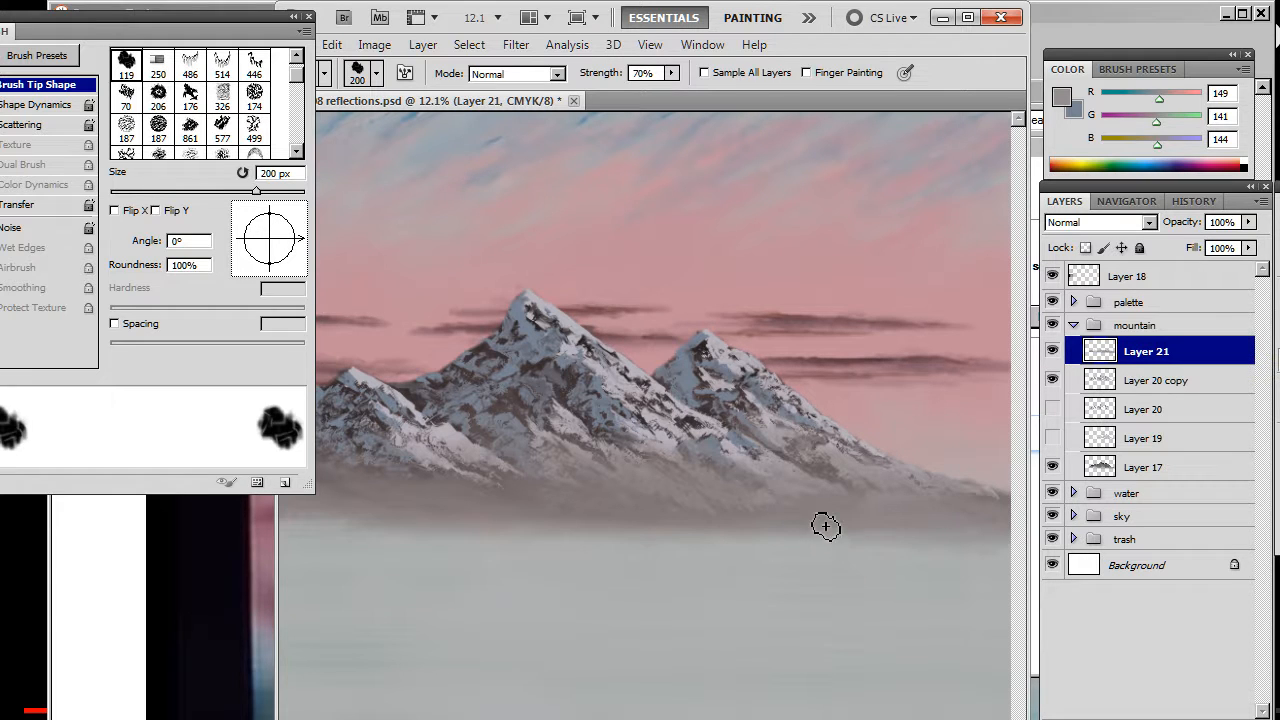
Paint more of the lighter grey into the mist below the central and right mountains and smudge it smooth.
key(b)
key(r)
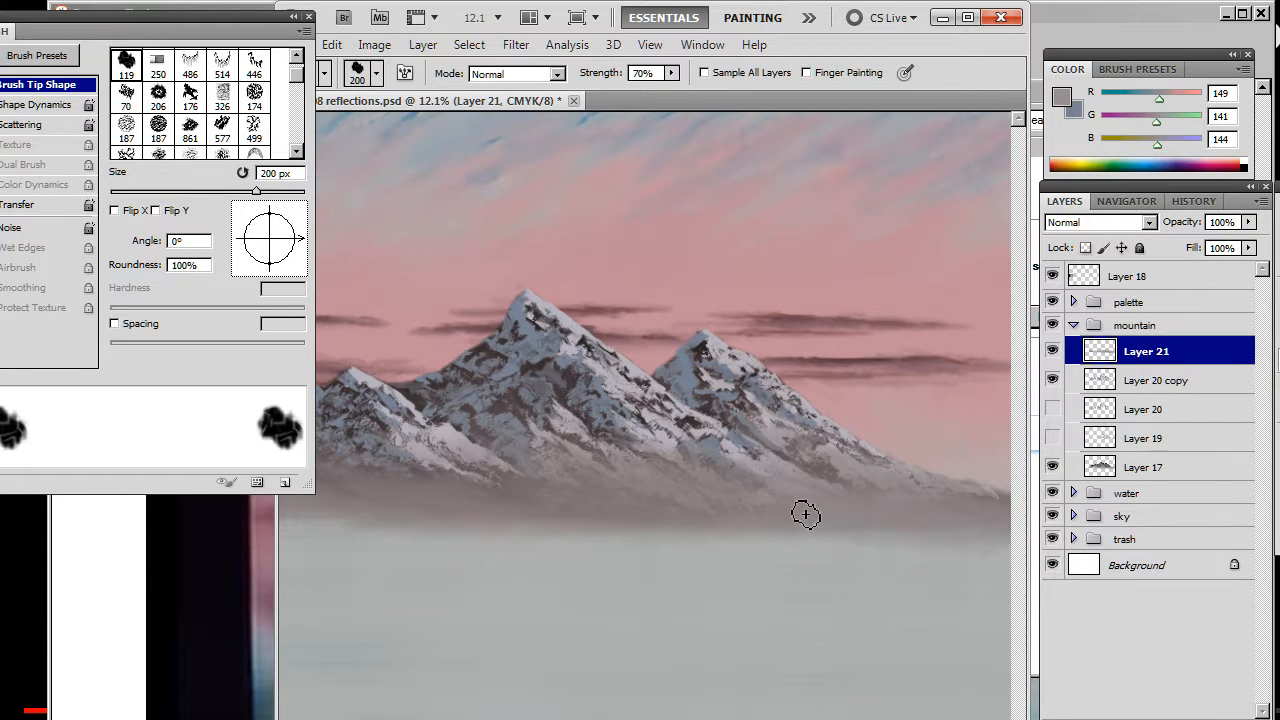
key(b)
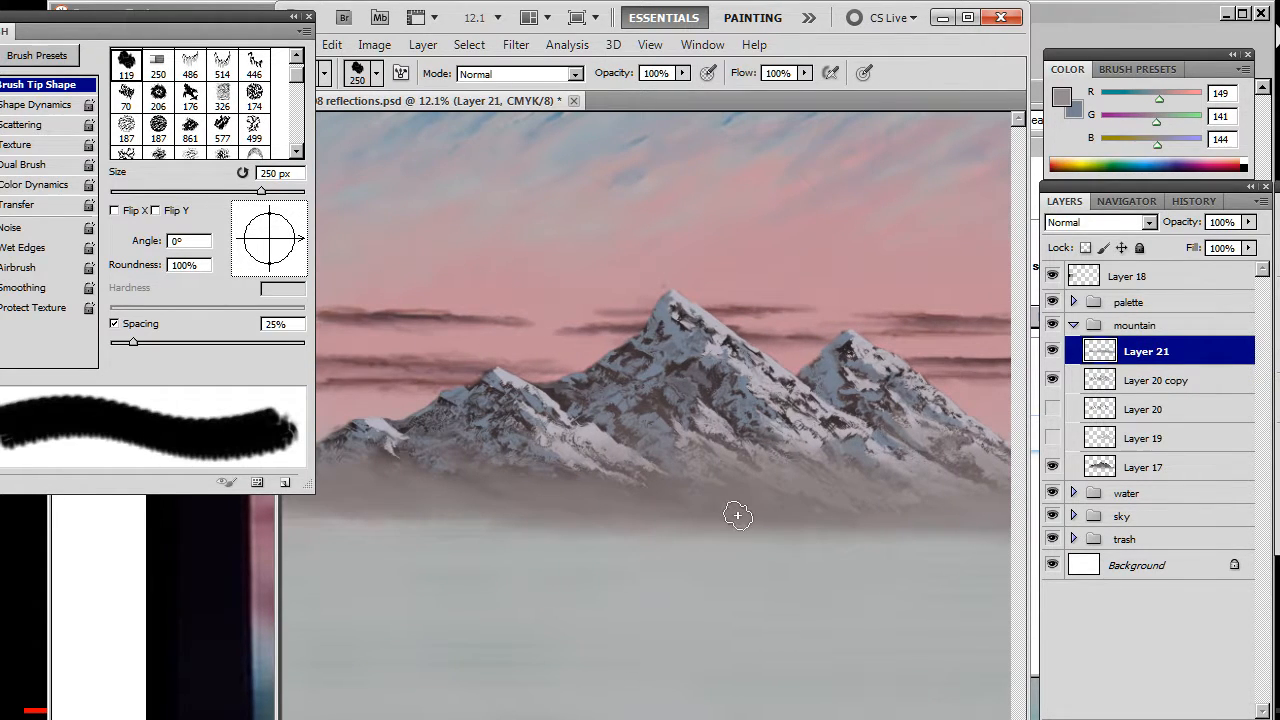
key(r)
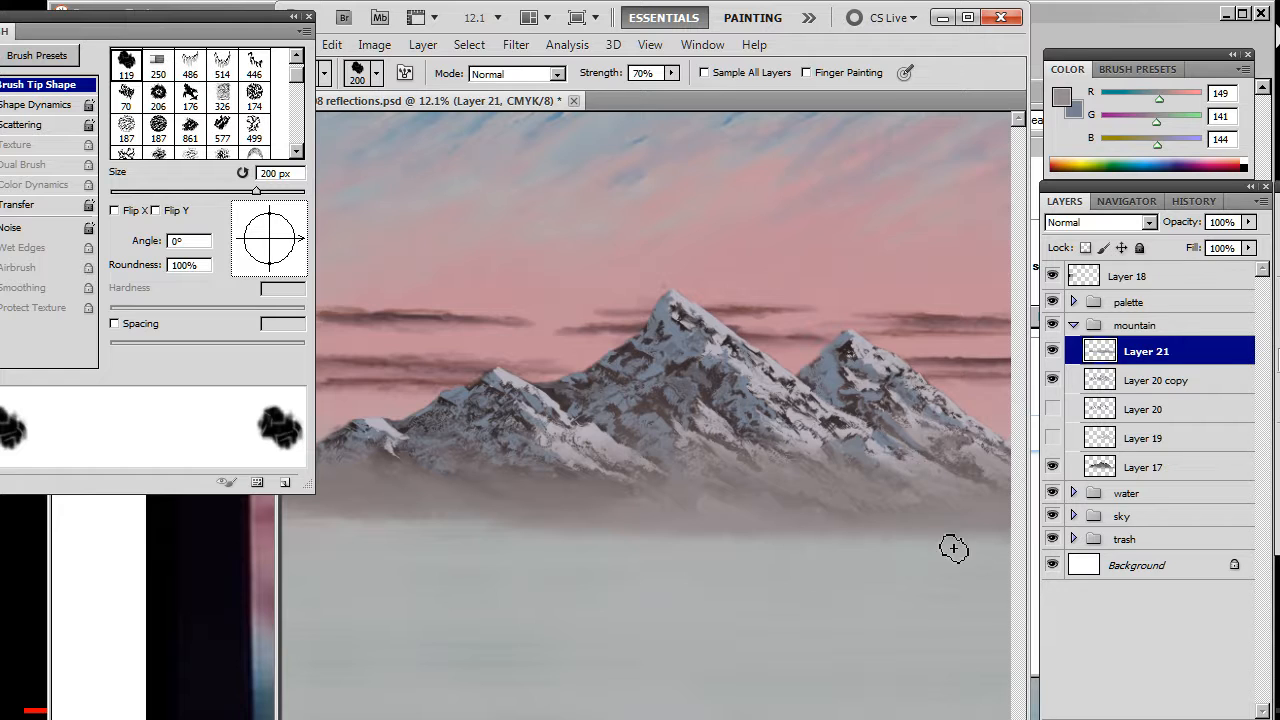
Paint the lighter grey into the mist beneath the left mountains and smudge it toward the far-left edge.
drag(647, 538, 738, 538)
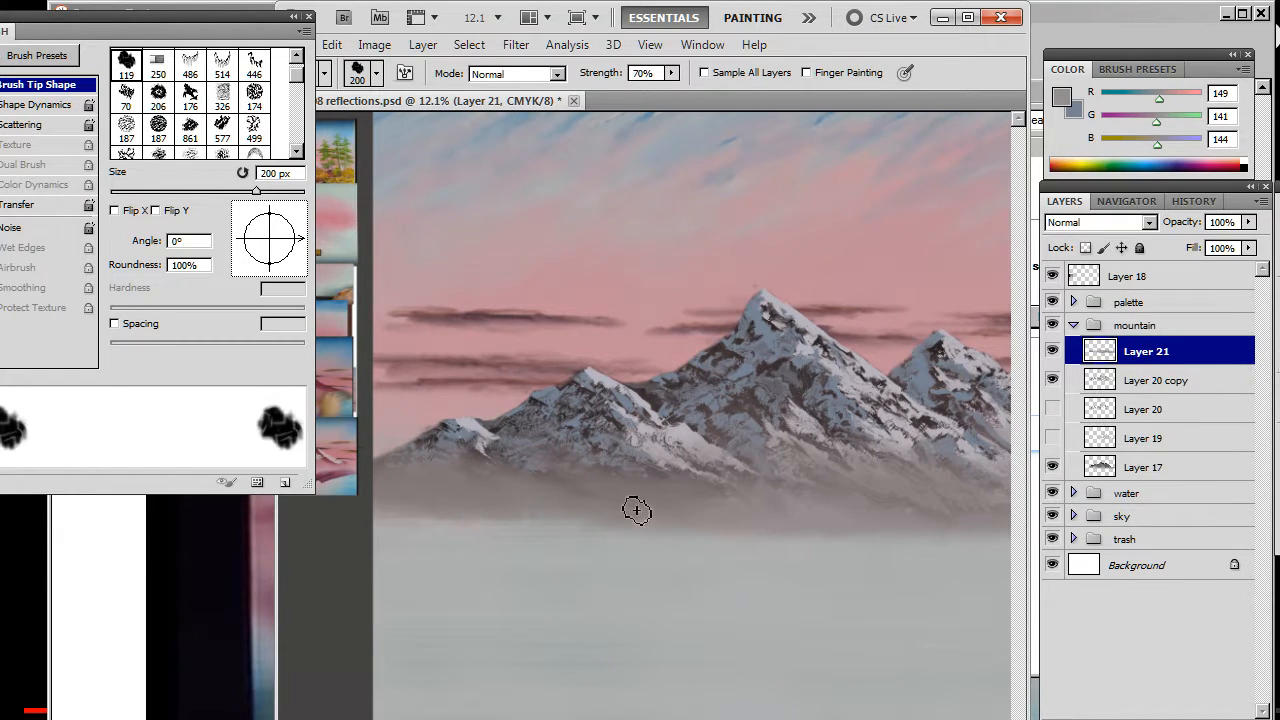
key(b)
drag(607, 515, 708, 522)
key(r)
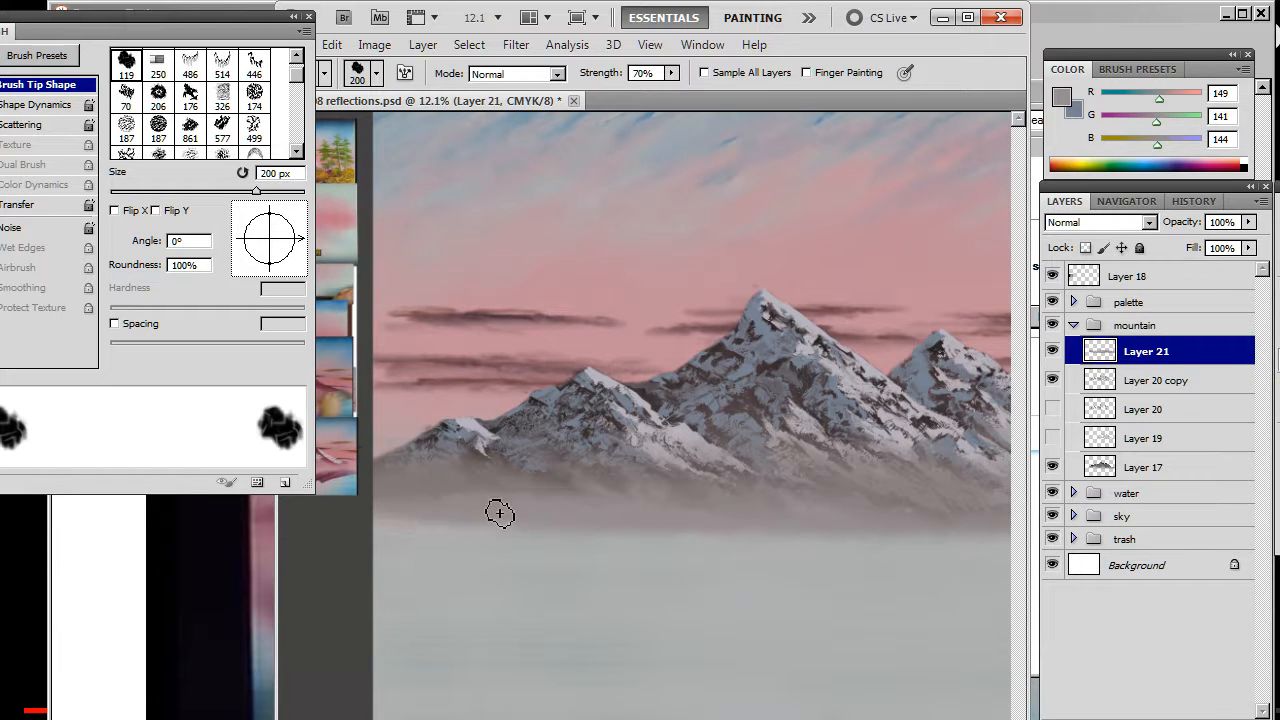
key(b)
key(r)
mouse_move(457, 497)
mouse_down()
mouse_move(412, 499)
mouse_move(451, 504)
mouse_move(444, 480)
mouse_move(509, 495)
mouse_move(464, 465)
mouse_move(413, 467)
mouse_move(445, 474)
mouse_move(428, 509)
mouse_up()
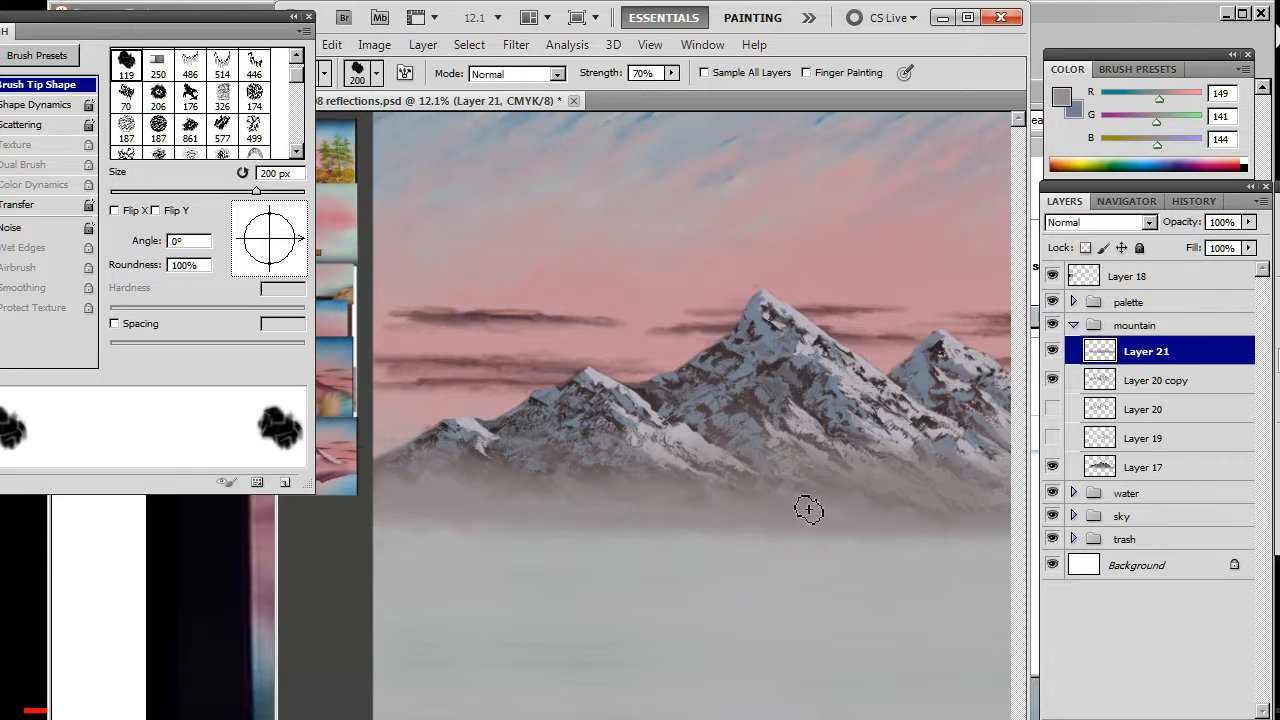
Sample the pale grey (RGB 172, 174, 174) below the mist, paint it beneath the left mountains and smudge it.
scroll(812, 539, right, 3)
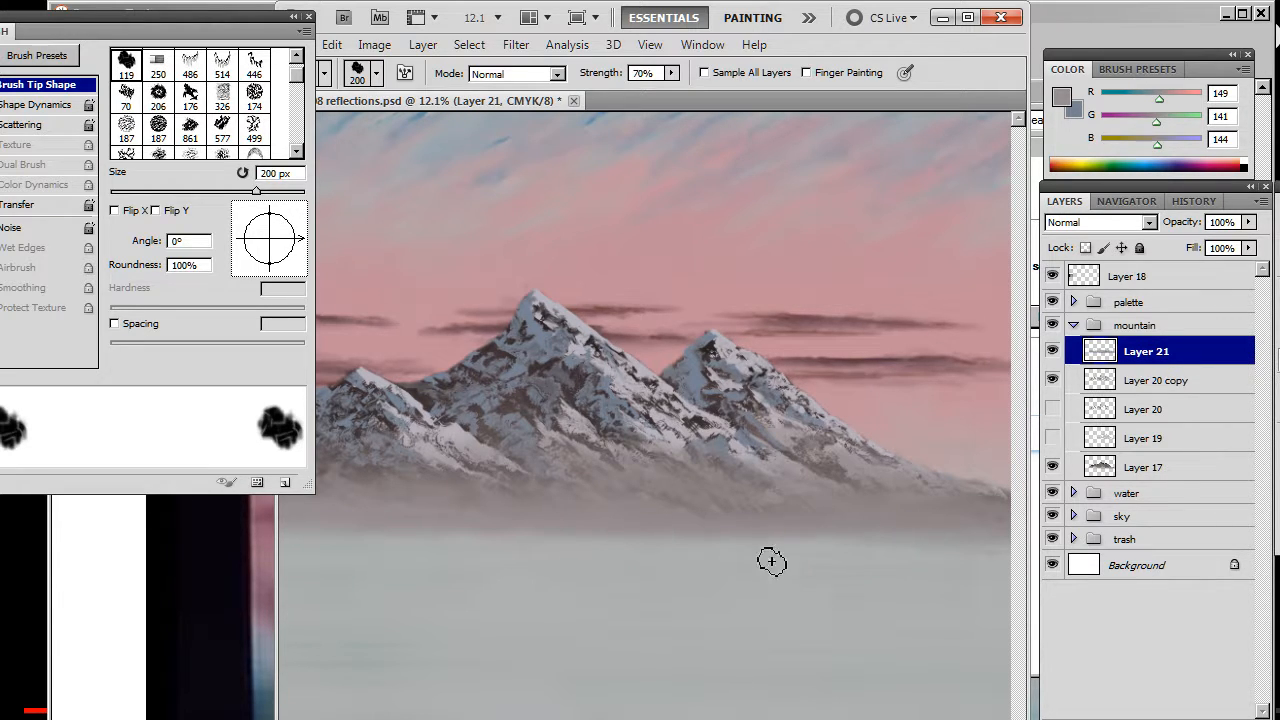
ctrl+alt+click(663, 594)
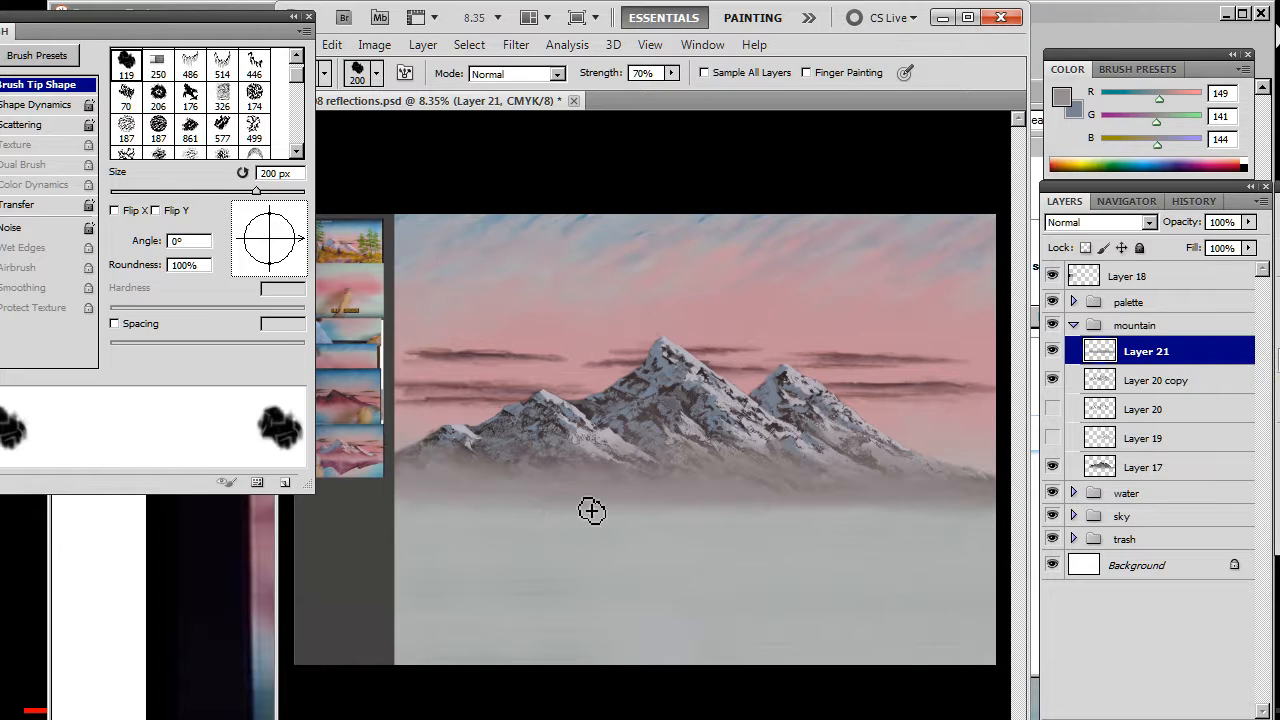
key(b)
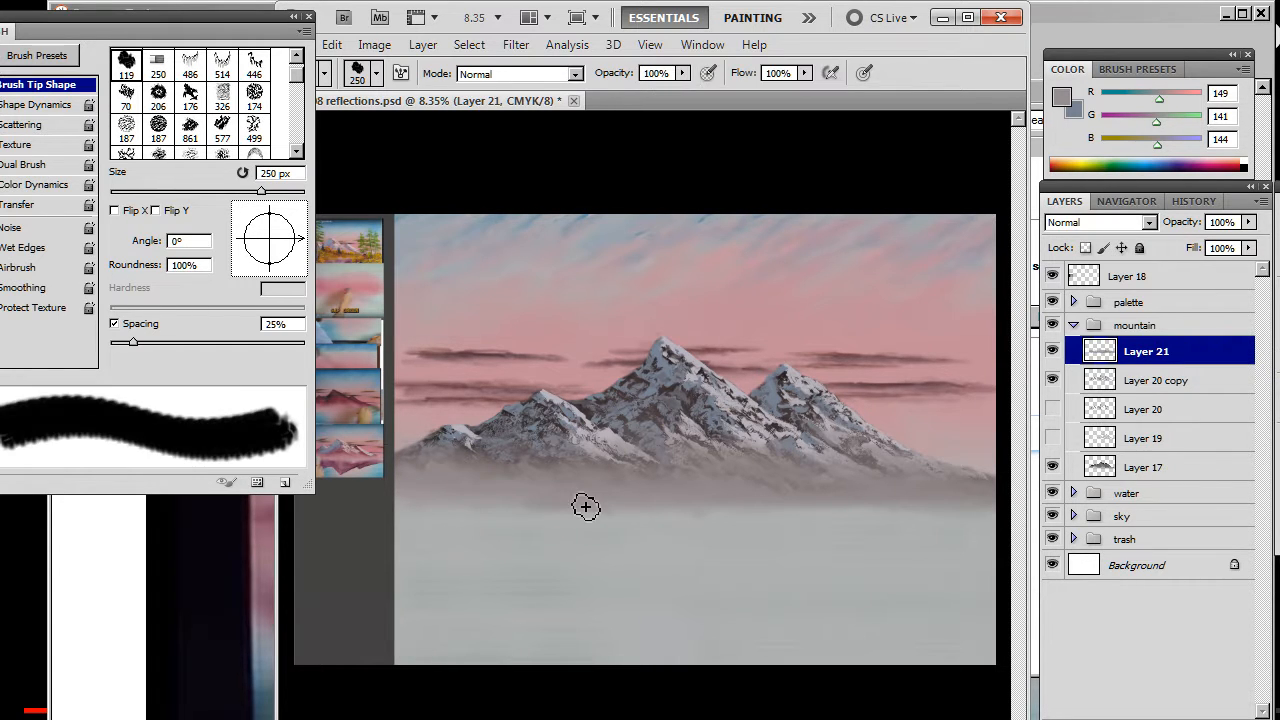
key(r)
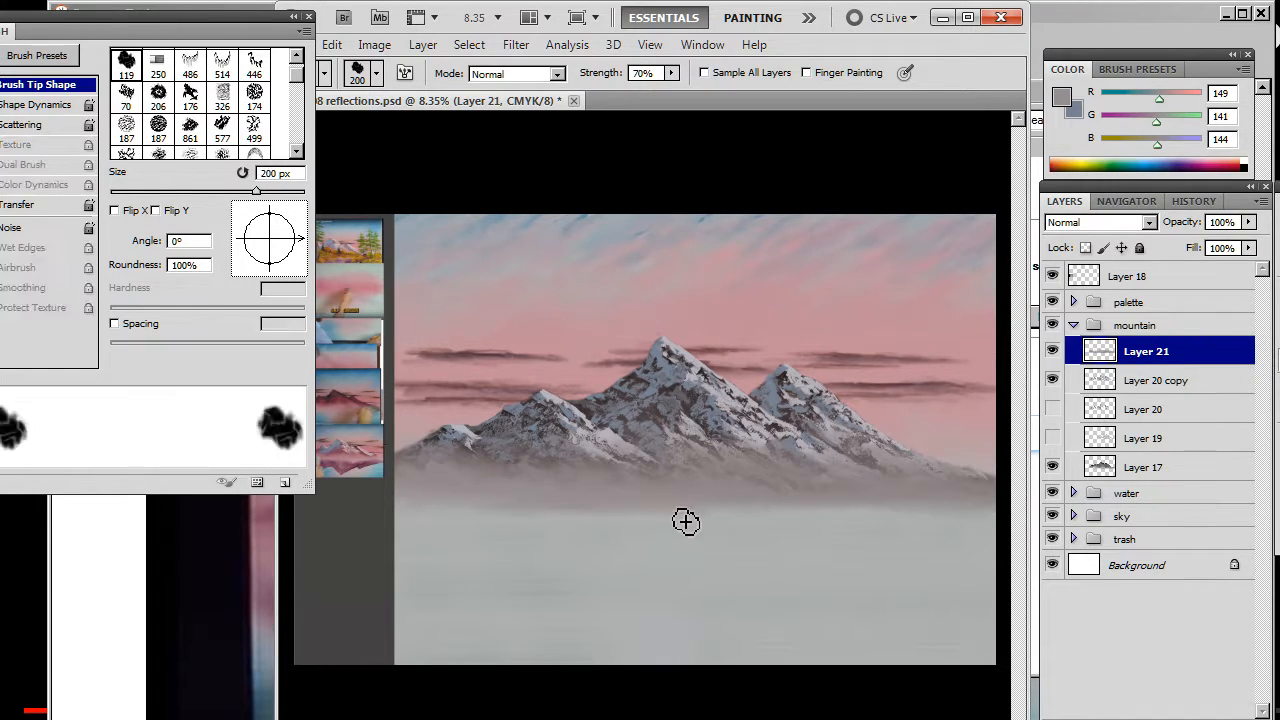
key(b)
alt+click(634, 509)
mouse_move(640, 506)
mouse_down()
mouse_move(535, 506)
mouse_move(649, 506)
mouse_move(438, 508)
mouse_move(567, 520)
mouse_move(464, 517)
mouse_up()
key(r)
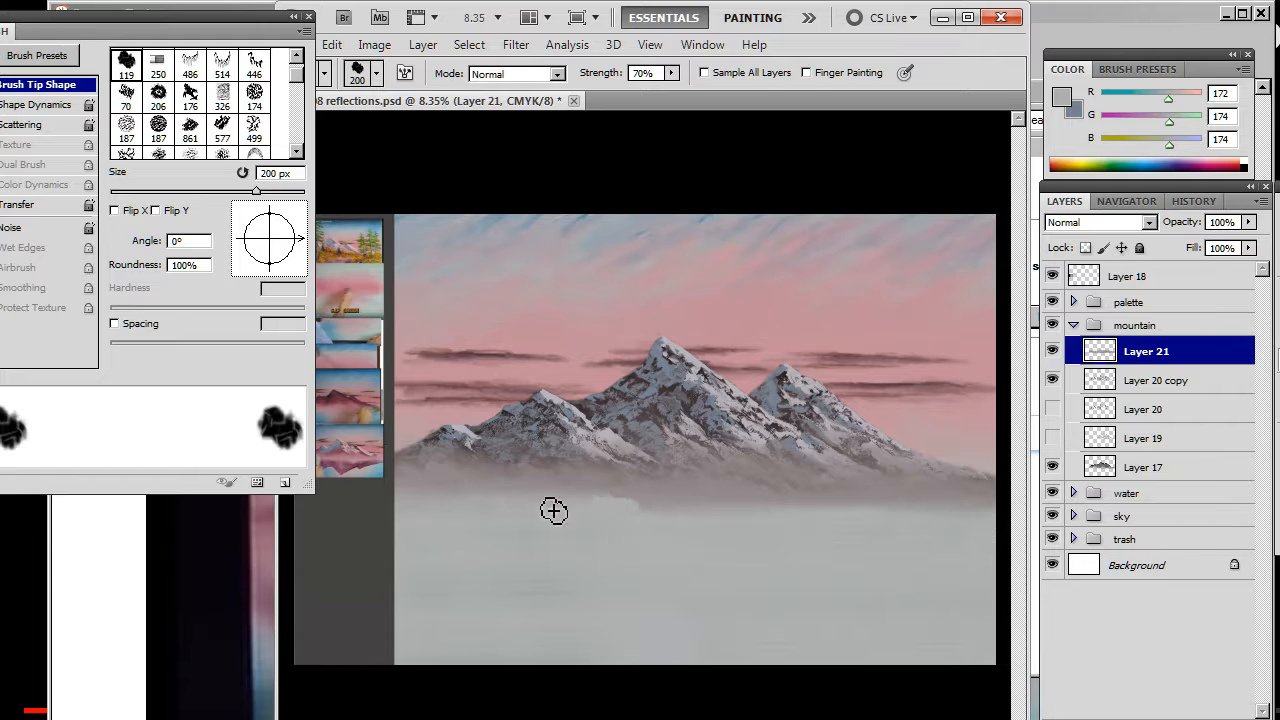
mouse_move(554, 511)
mouse_down()
mouse_move(614, 529)
mouse_move(623, 505)
mouse_move(629, 518)
mouse_move(553, 516)
mouse_move(688, 520)
mouse_move(590, 514)
mouse_move(653, 503)
mouse_move(552, 490)
mouse_move(561, 501)
mouse_move(544, 503)
mouse_move(491, 486)
mouse_move(498, 498)
mouse_move(542, 480)
mouse_move(644, 506)
mouse_move(598, 520)
mouse_move(531, 502)
mouse_move(617, 521)
mouse_move(643, 496)
mouse_move(679, 514)
mouse_move(649, 494)
mouse_move(712, 516)
mouse_up()
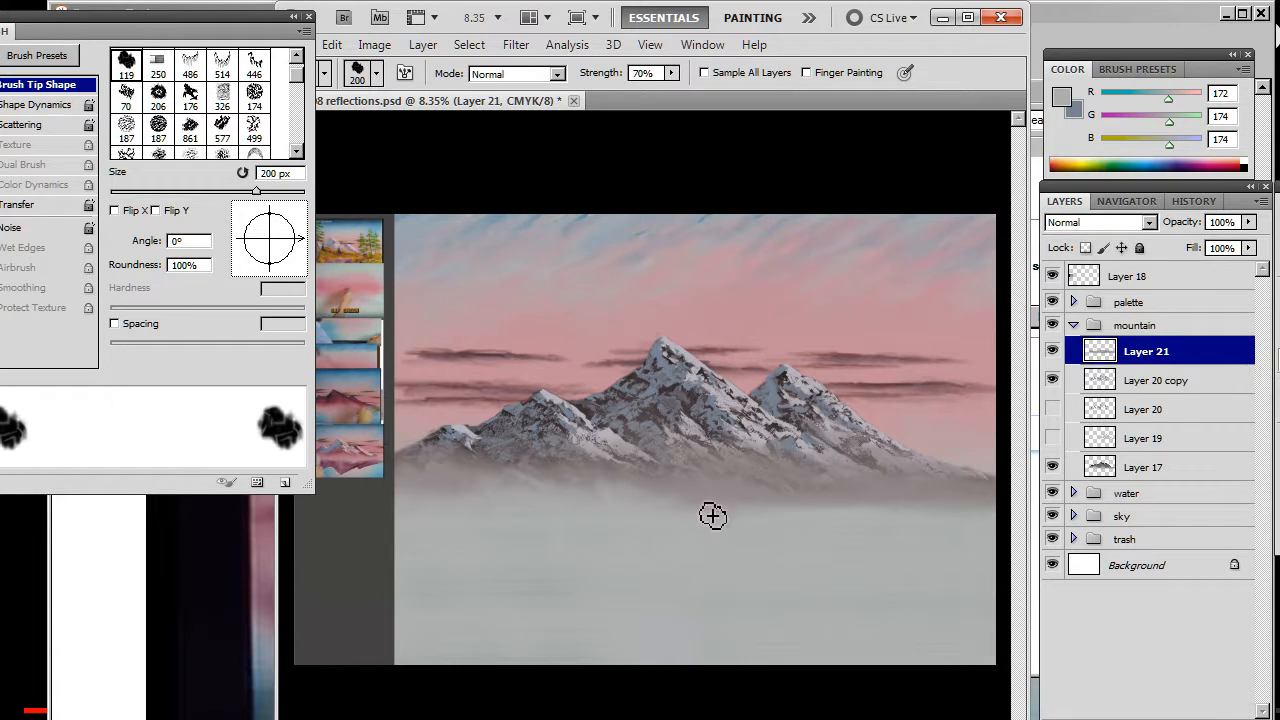
Extend the pale grey along the mist's lower edge beneath the whole range and smudge it into a soft fade.
key(b)
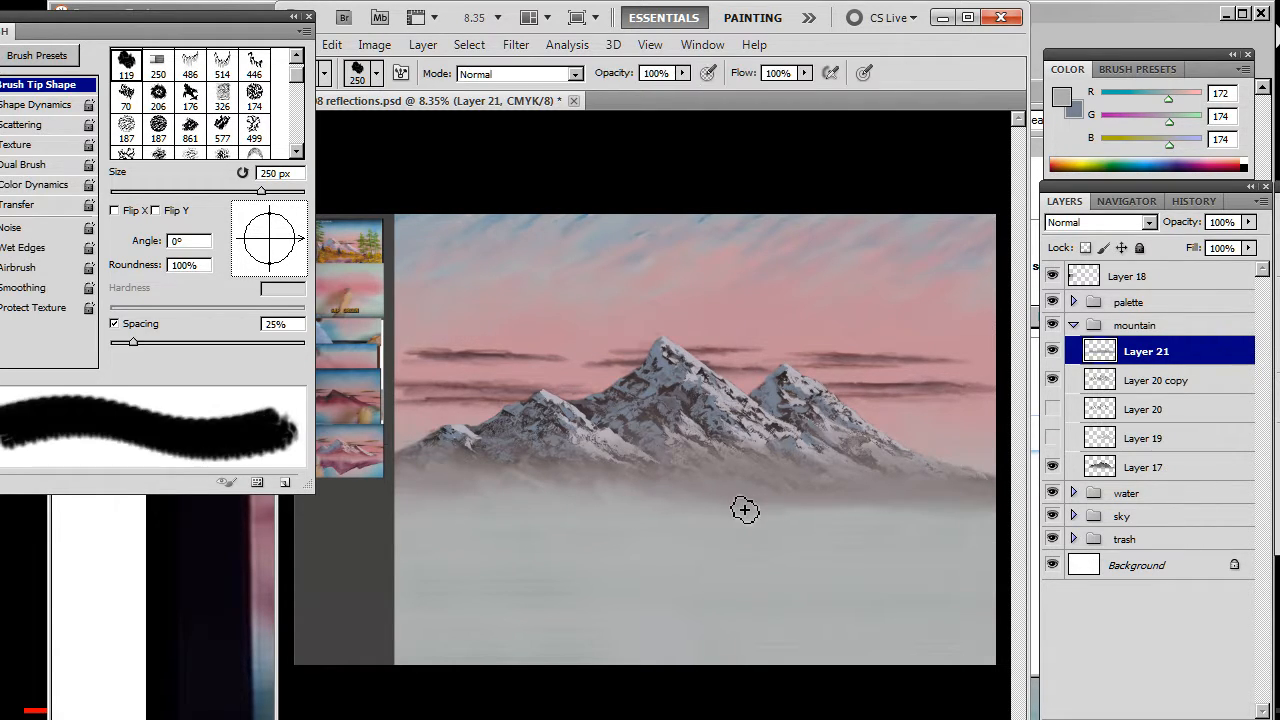
key(r)
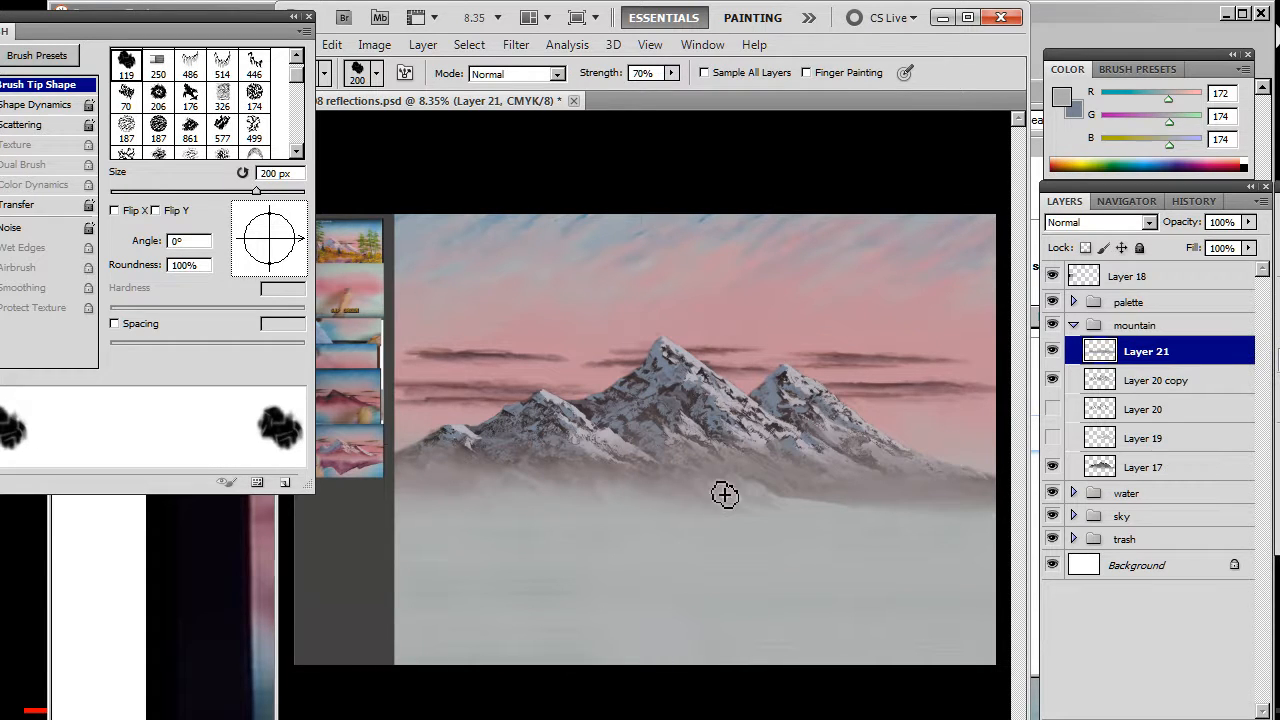
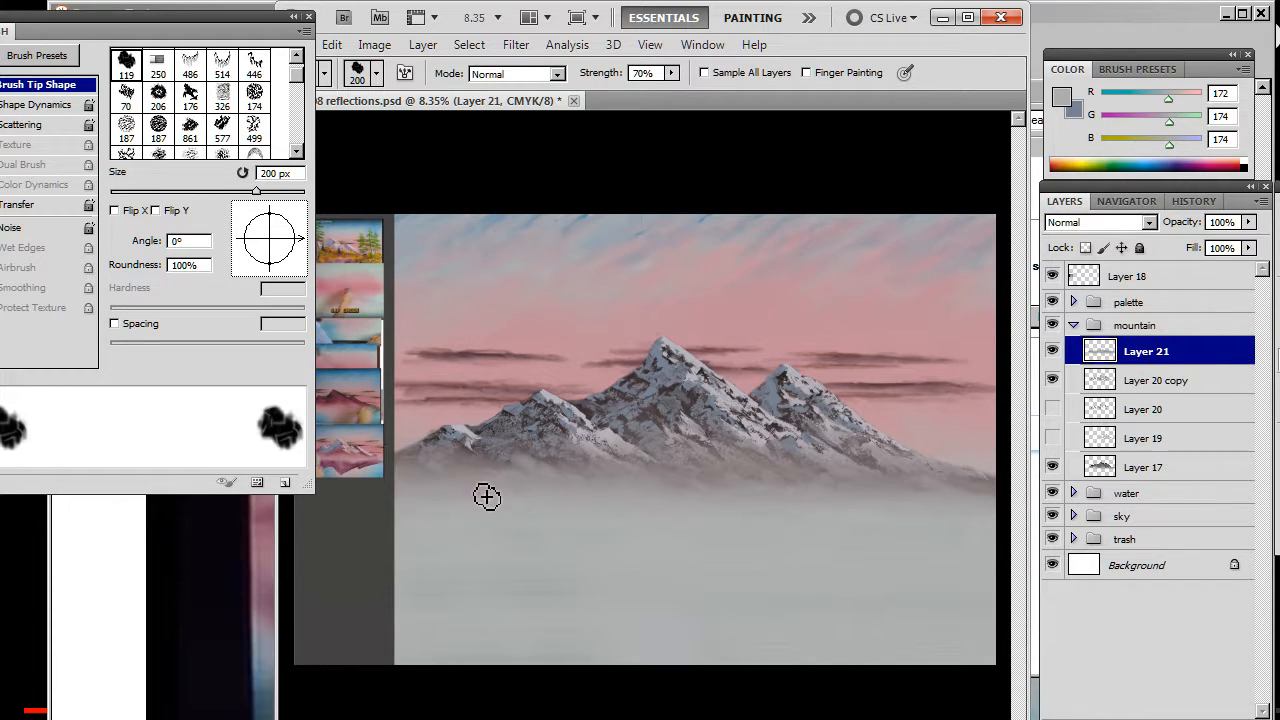
key(b)
key(r)
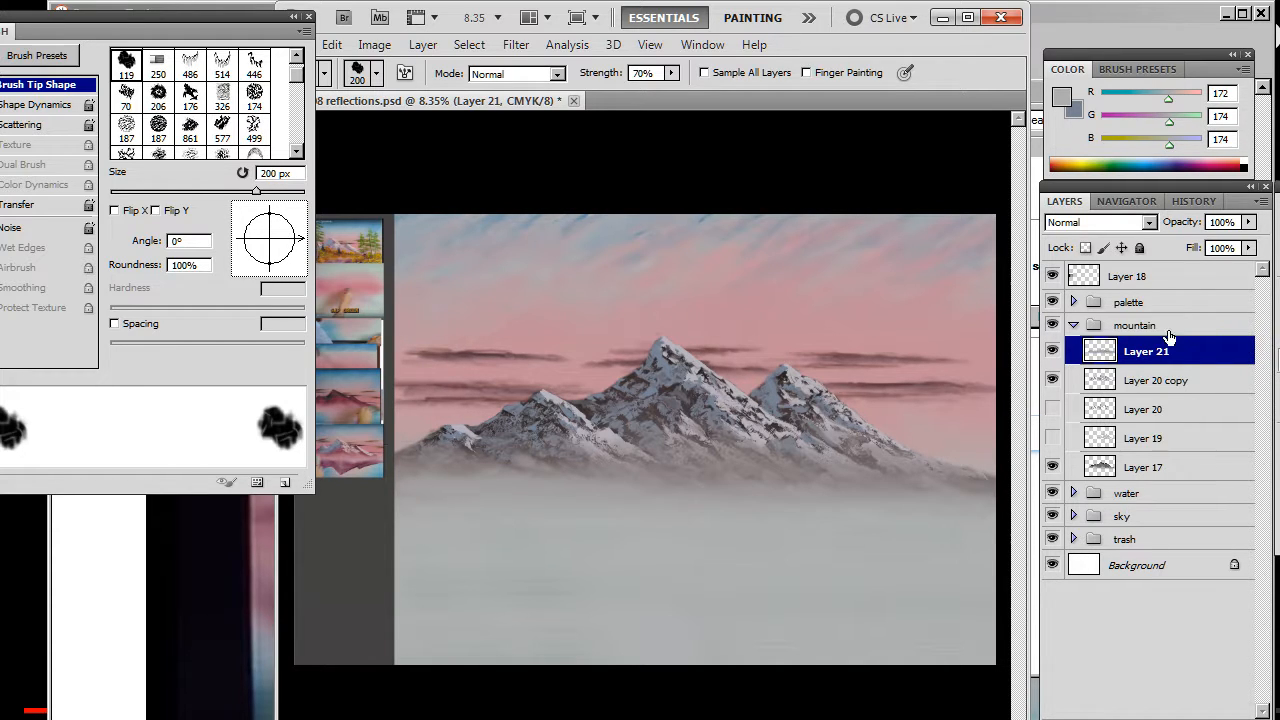
Add a new layer at the top of the layer stack and sample the light snow colour (RGB 182, 178, 188) from the mountain.
click(1178, 390)
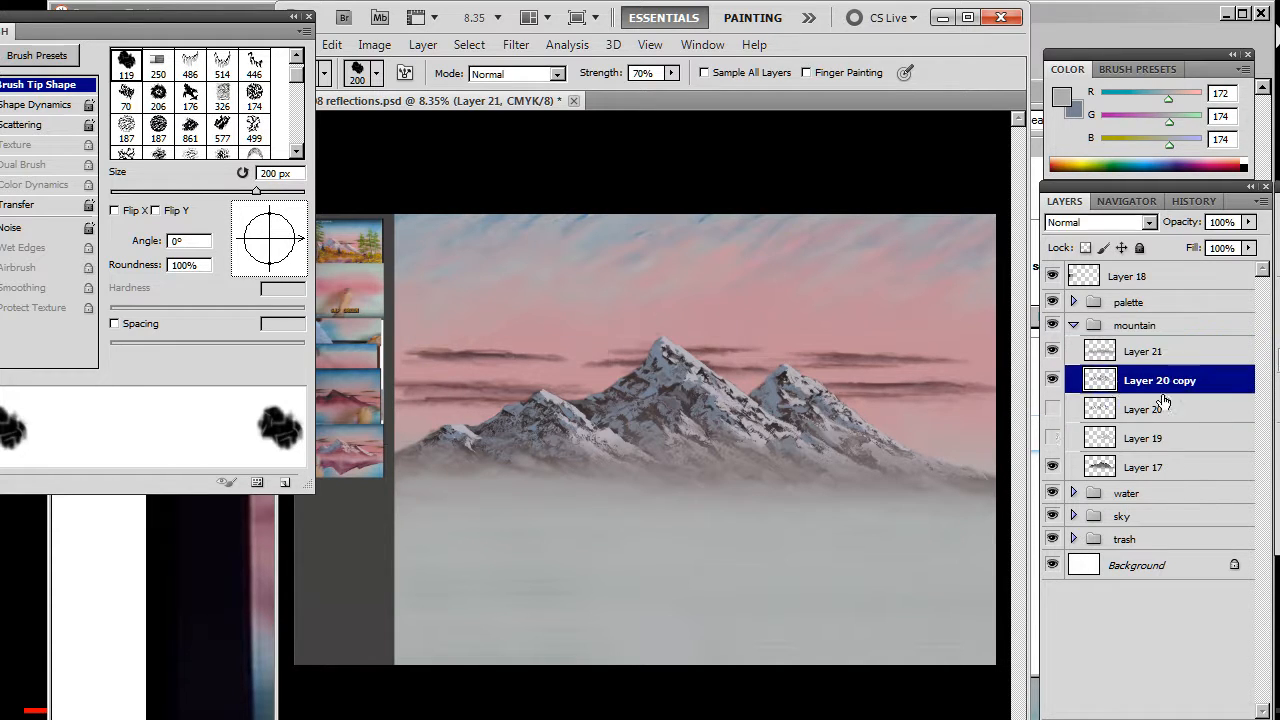
click(1208, 706)
click(1215, 719)
key(b)
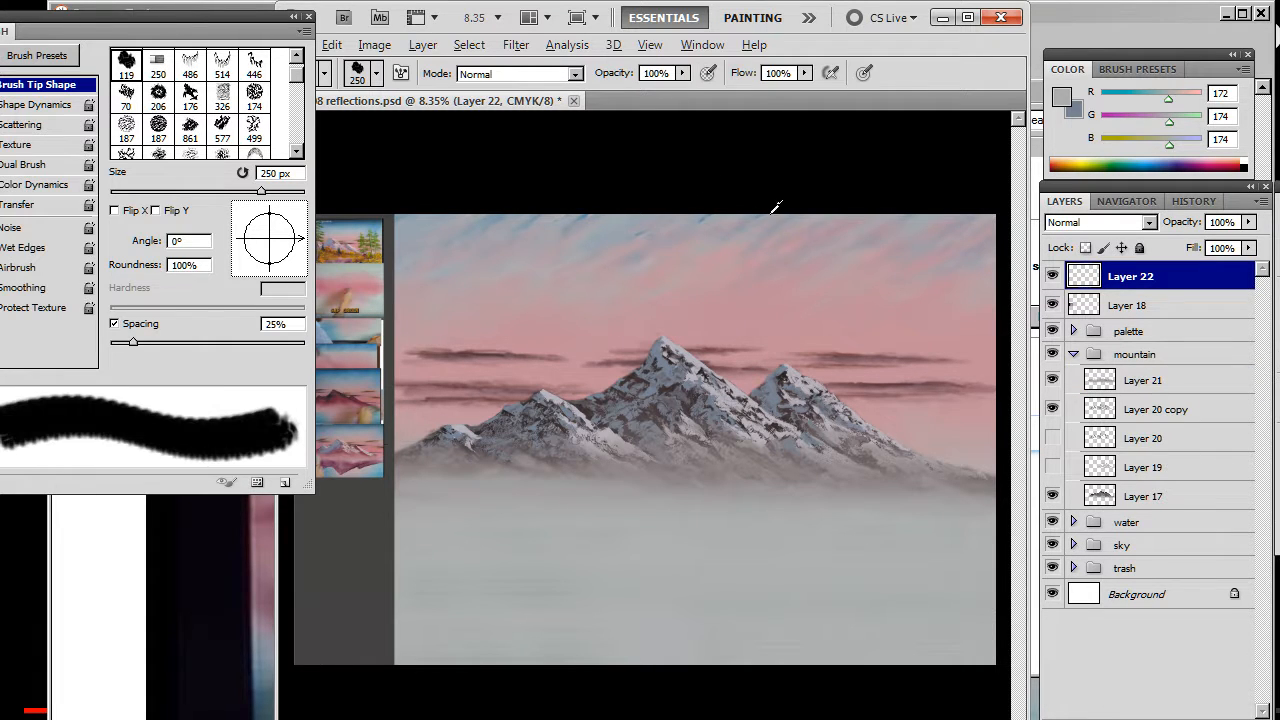
alt+click(741, 278)
alt+click(685, 330)
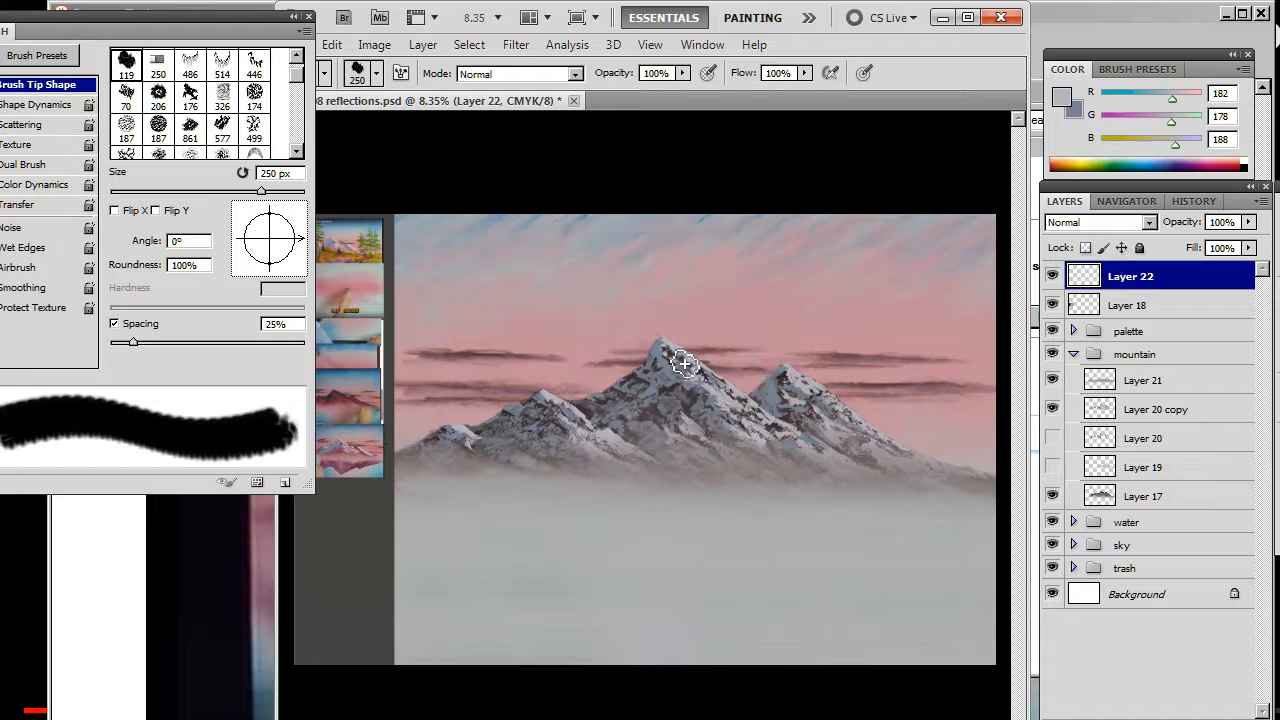
Give the Brush the dripping 600 px tip, rotate it to -57° and reduce its size to 250 px.
right_click(580, 312)
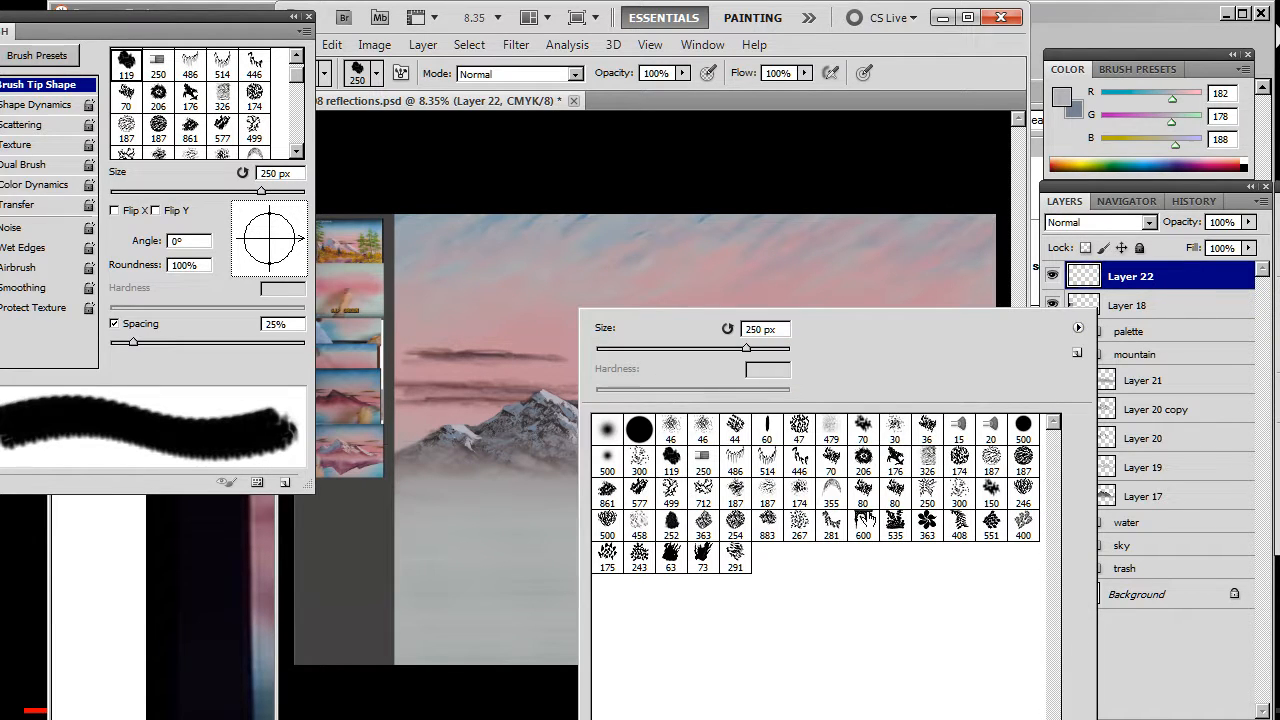
click(863, 521)
click(710, 196)
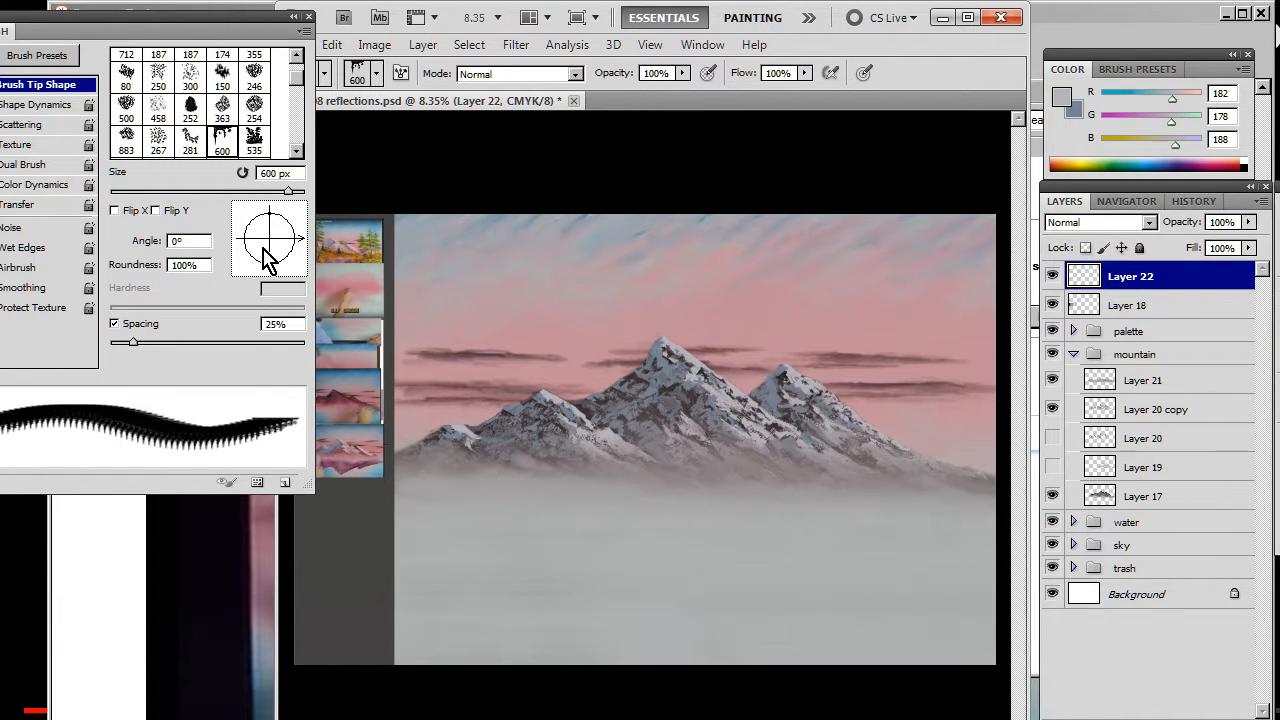
drag(300, 240, 289, 270)
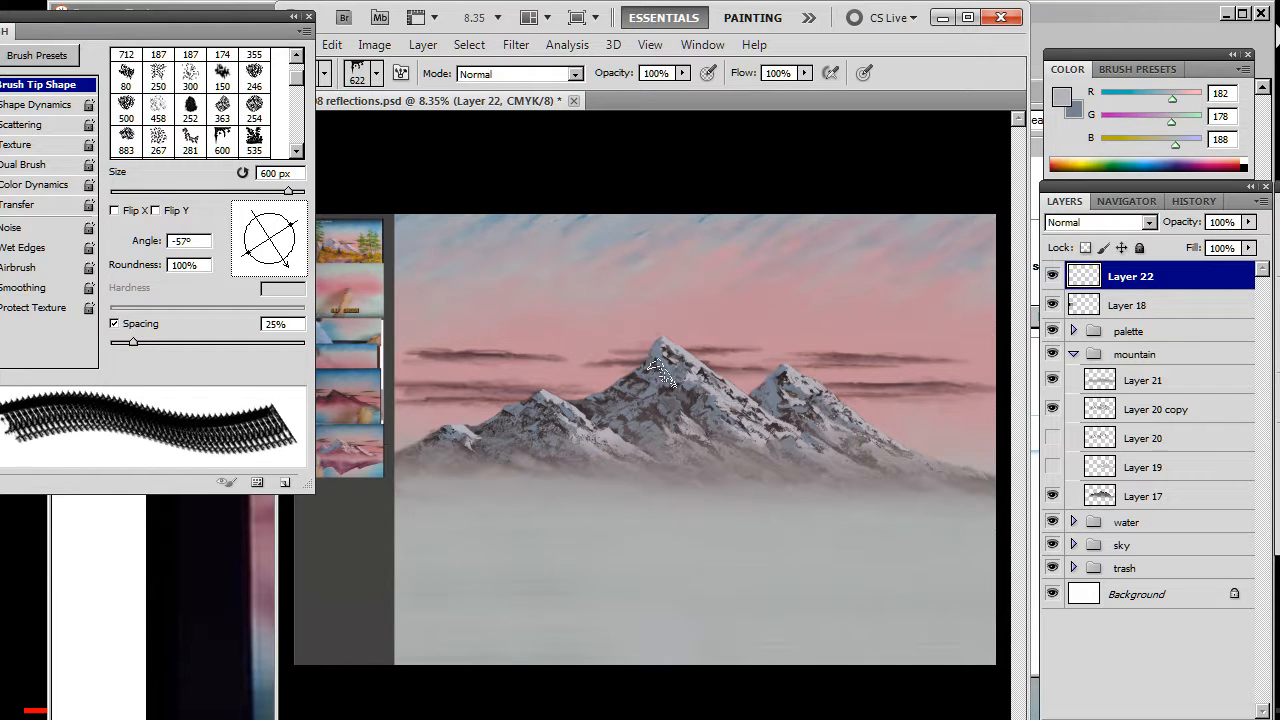
key(bracketleft)
key(bracketleft)
Set the Smudge tool to the same dripping tip at 200 px, angled -53°, with spacing turned off.
key(r)
right_click(680, 365)
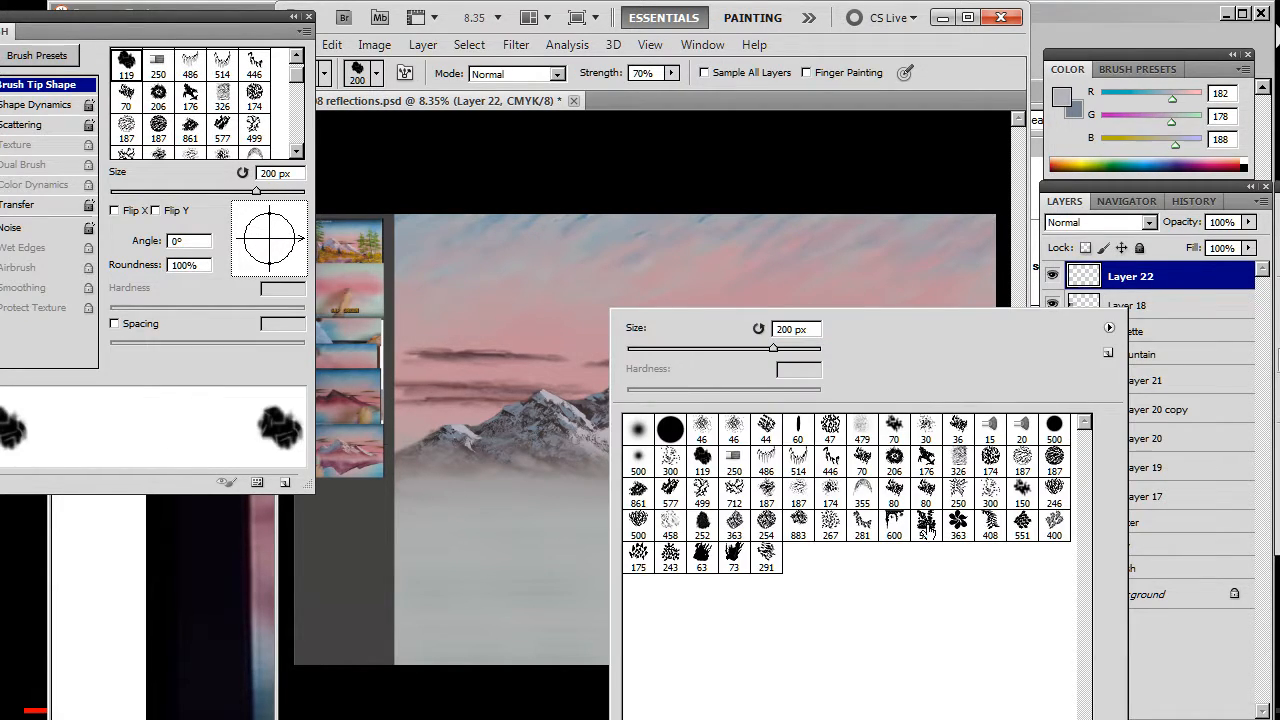
click(890, 527)
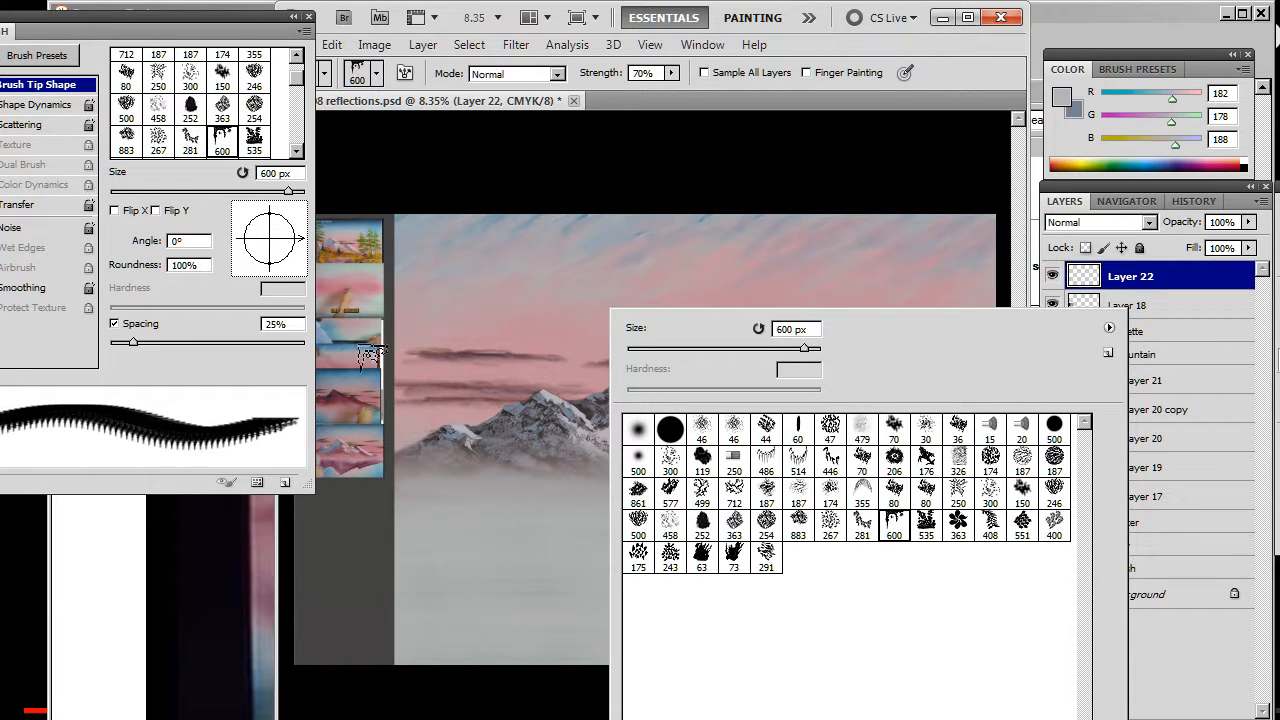
click(288, 255)
drag(288, 255, 287, 263)
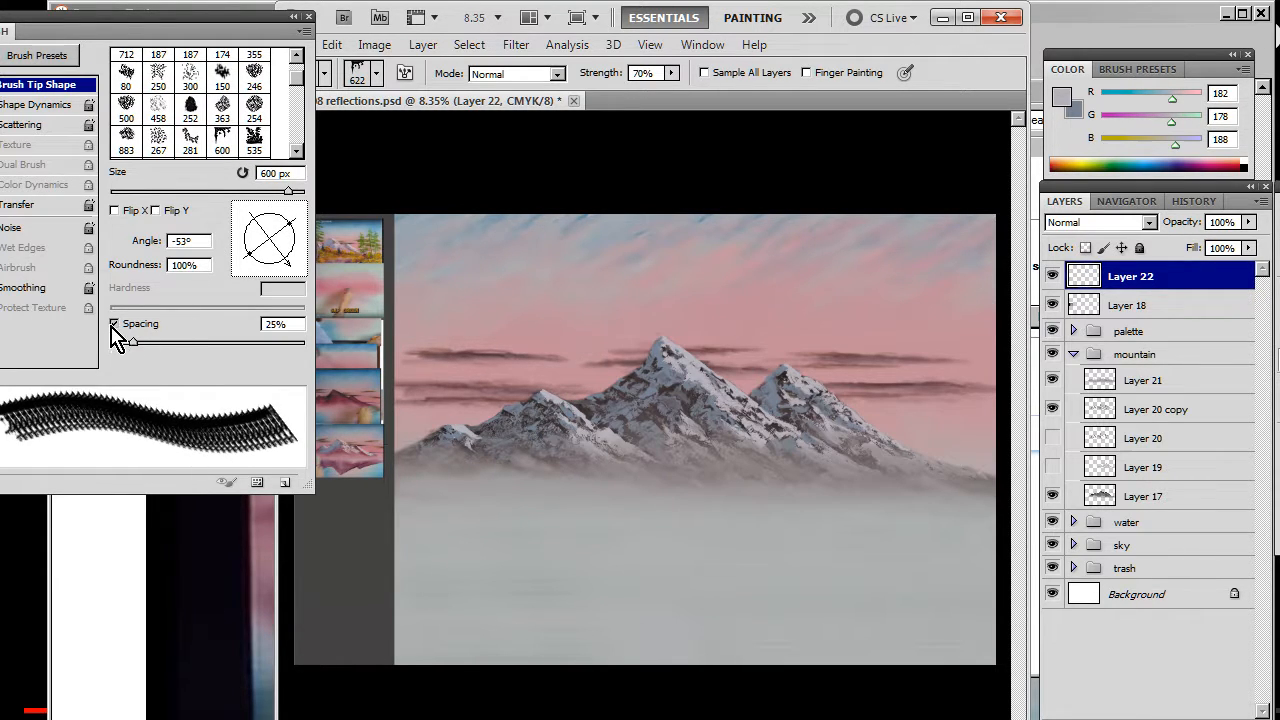
click(114, 324)
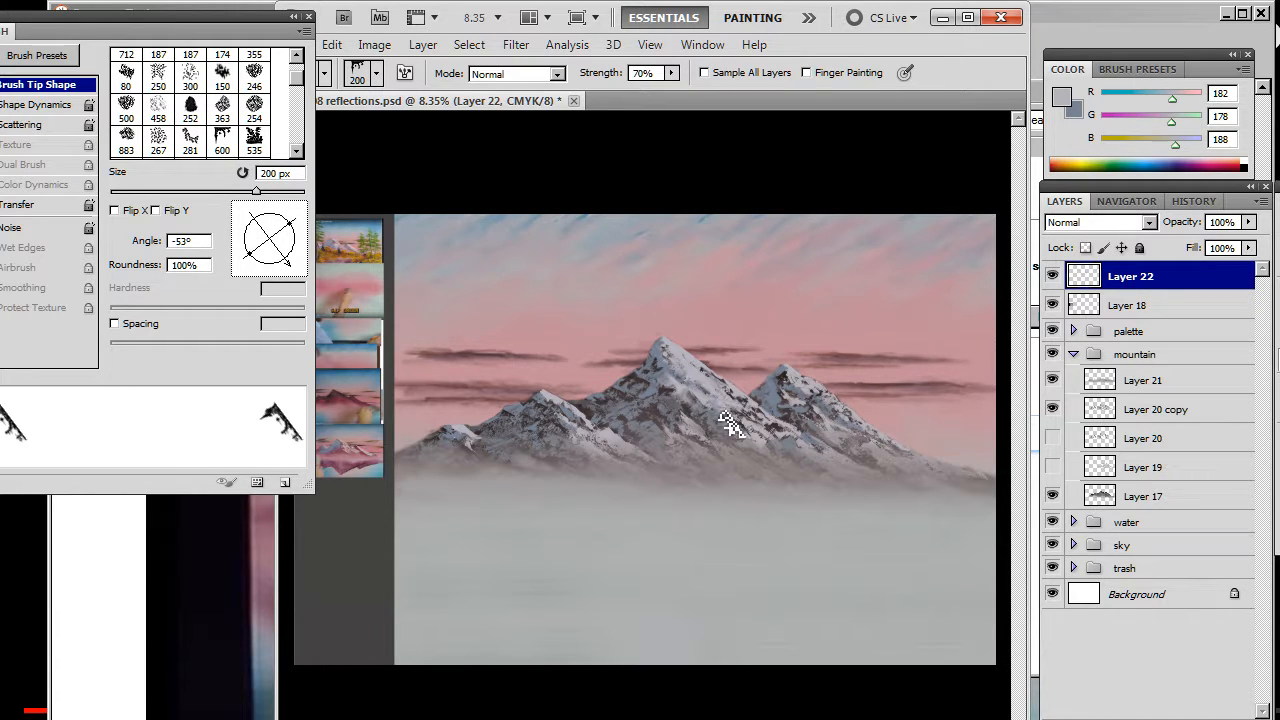
Paint light snow down the central mountain's right slope and smudge it into the rock along the slope's angle.
key(b)
key(r)
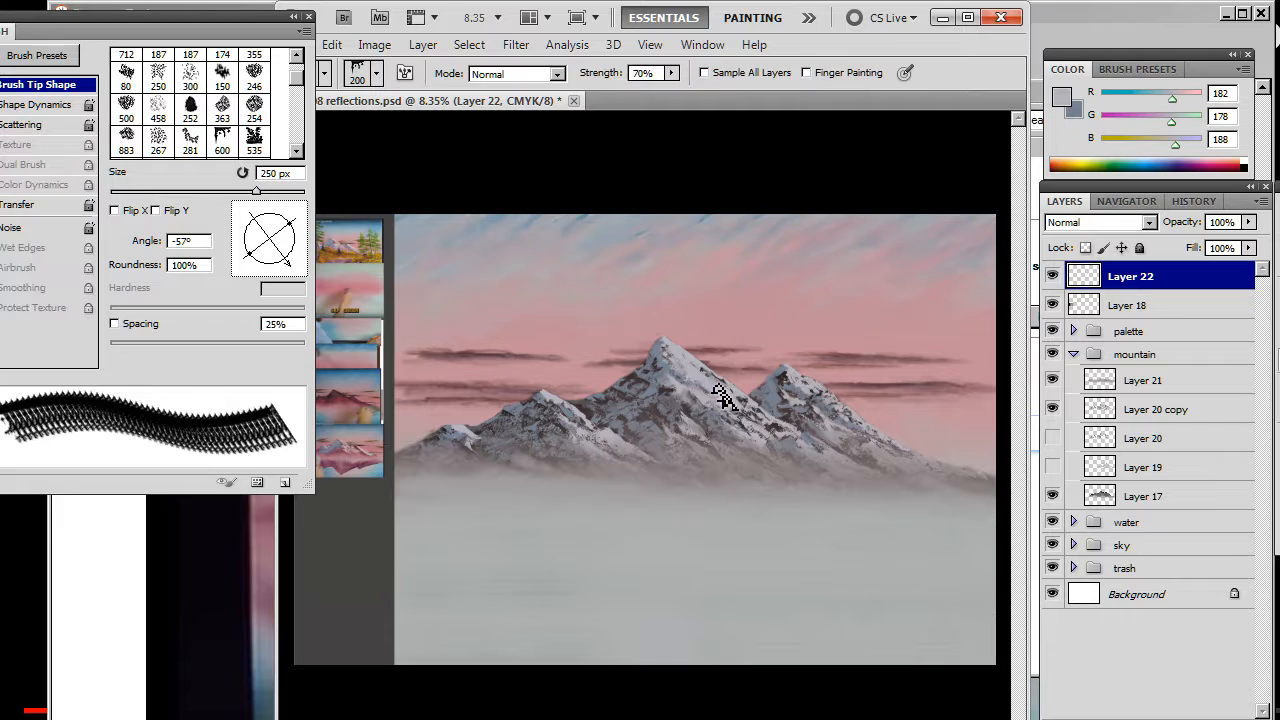
key(b)
key(r)
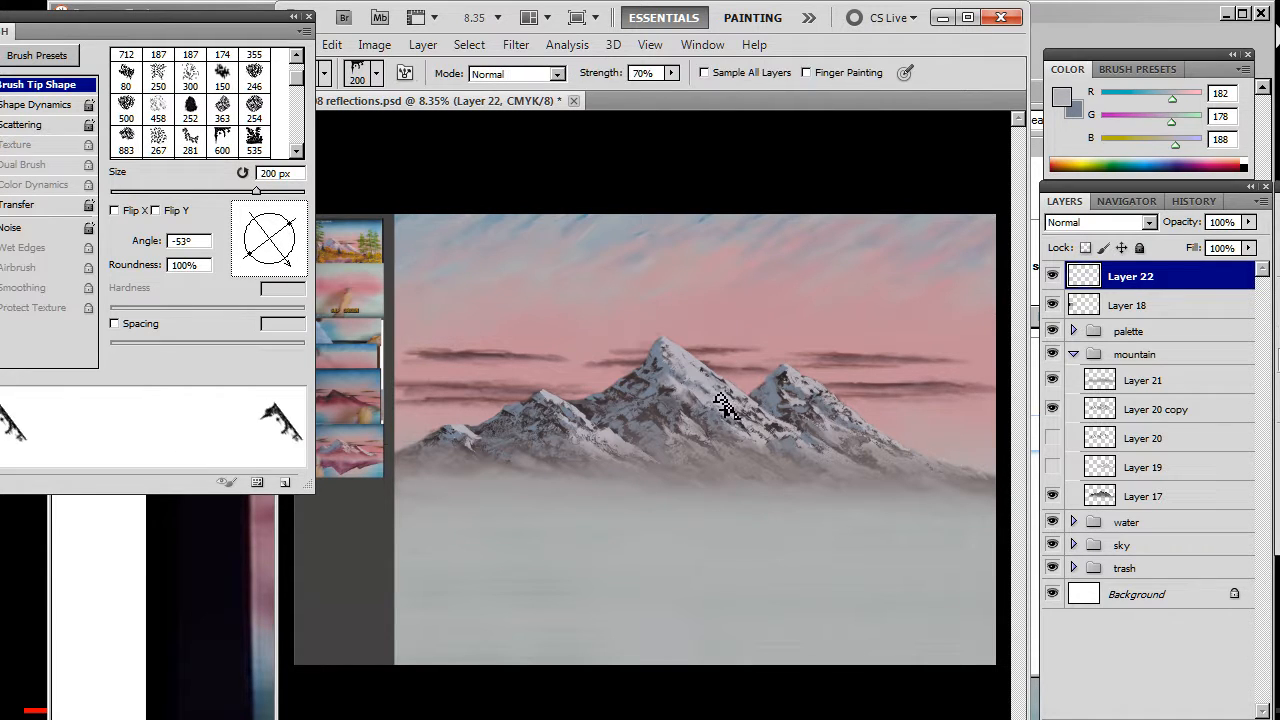
key(b)
key(r)
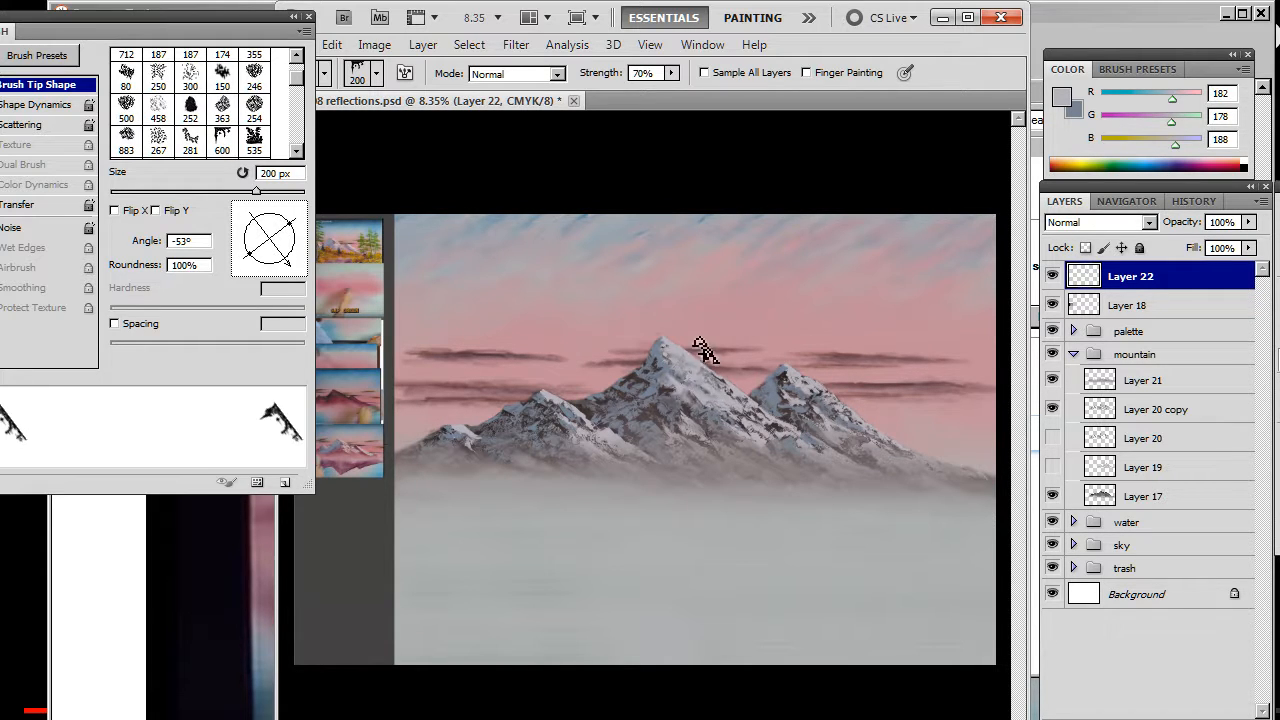
Paint light snow onto the right mountain's right-hand slope and inner face, smudging the strokes downhill.
key(b)
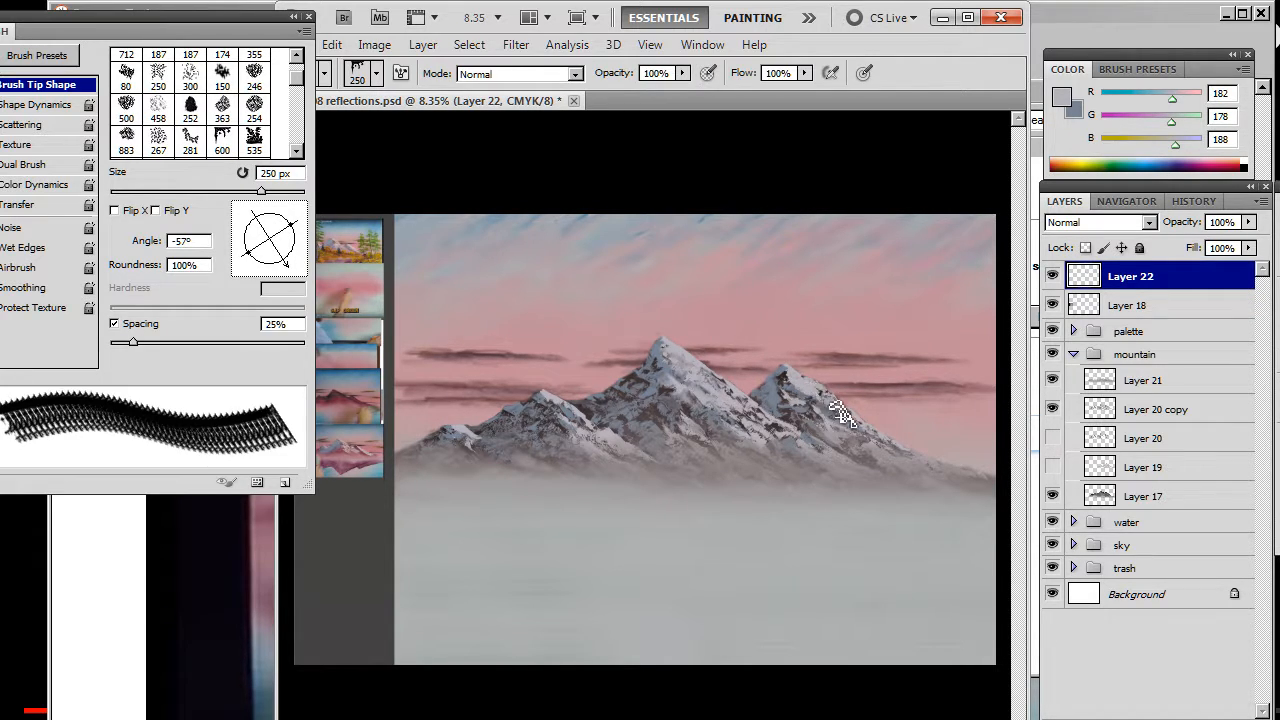
key(r)
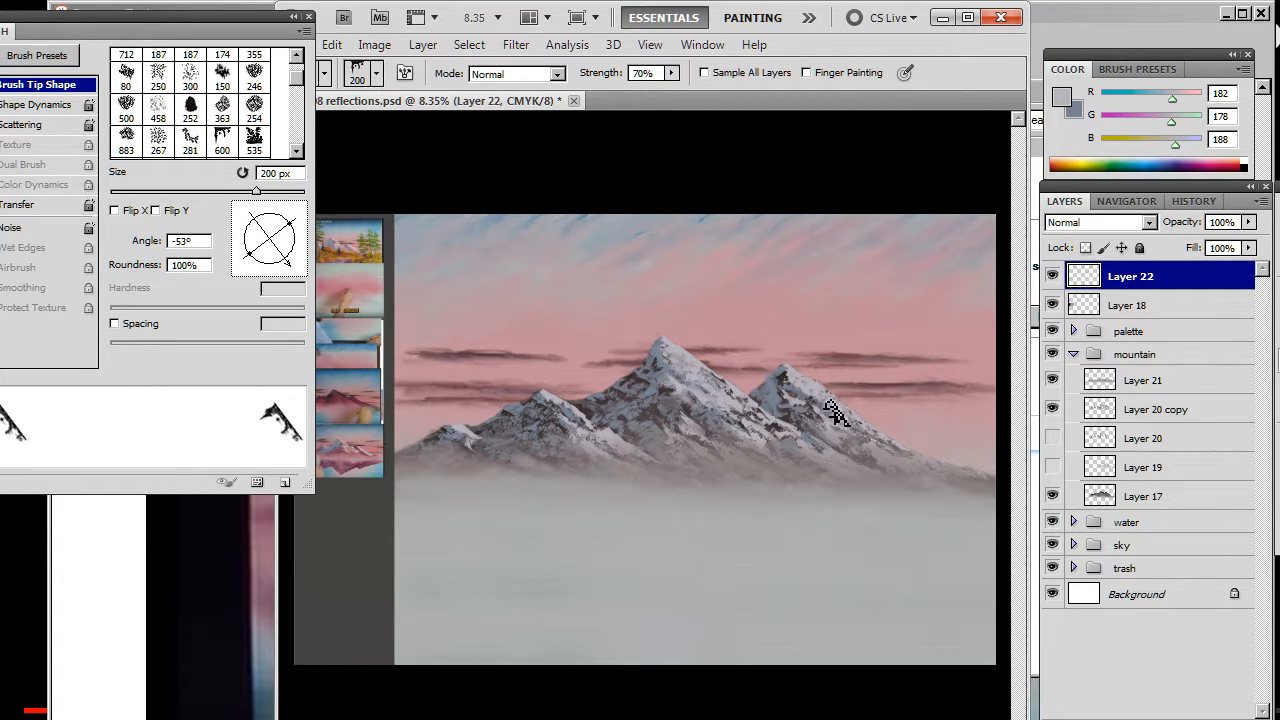
key(b)
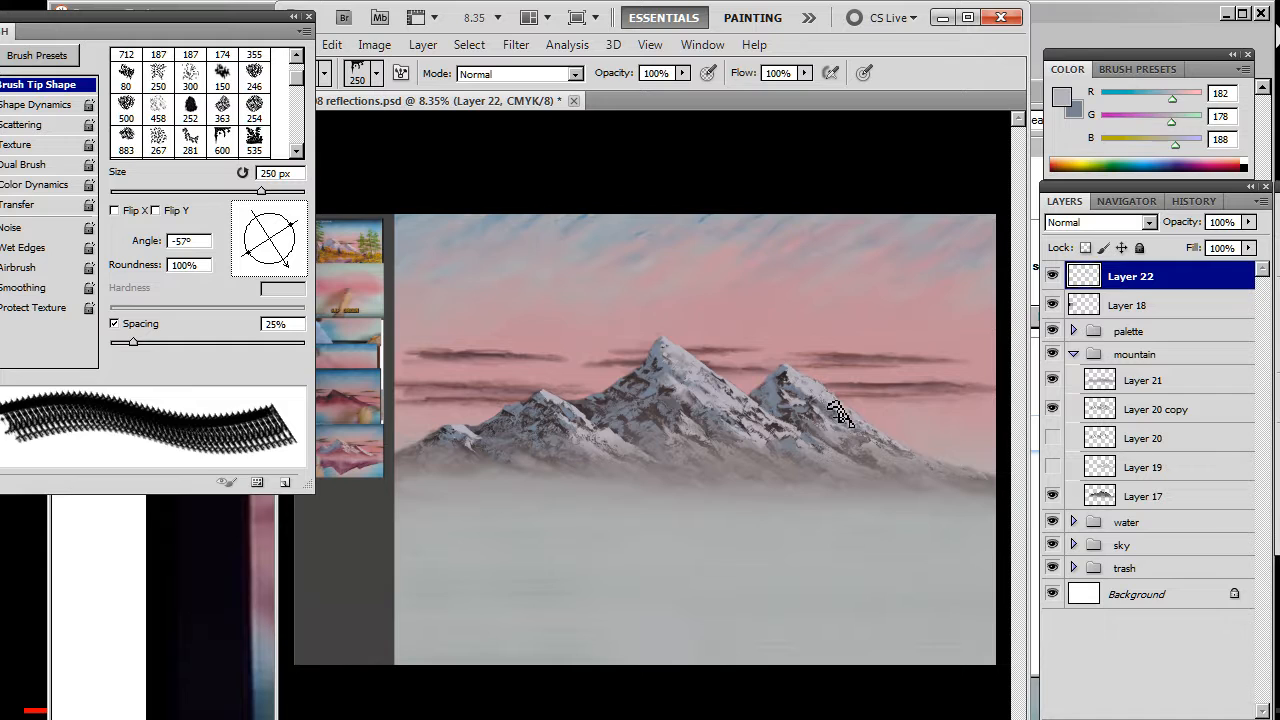
key(r)
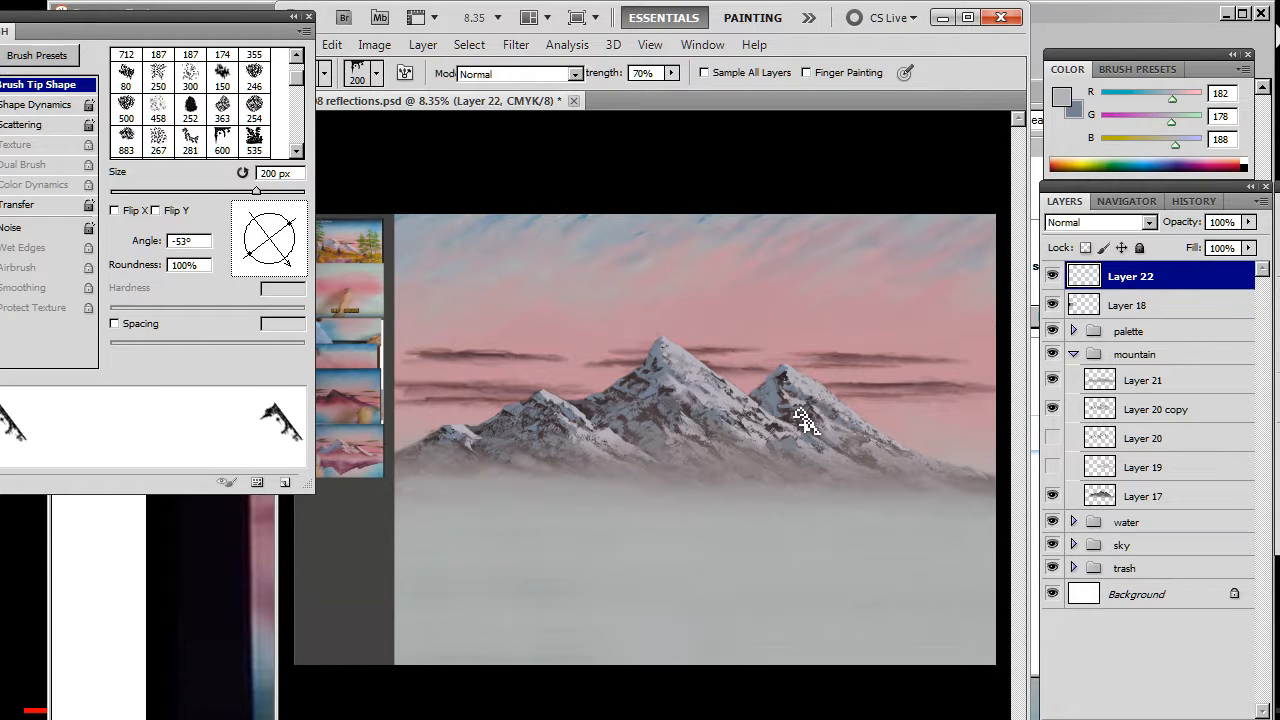
key(b)
key(r)
key(b)
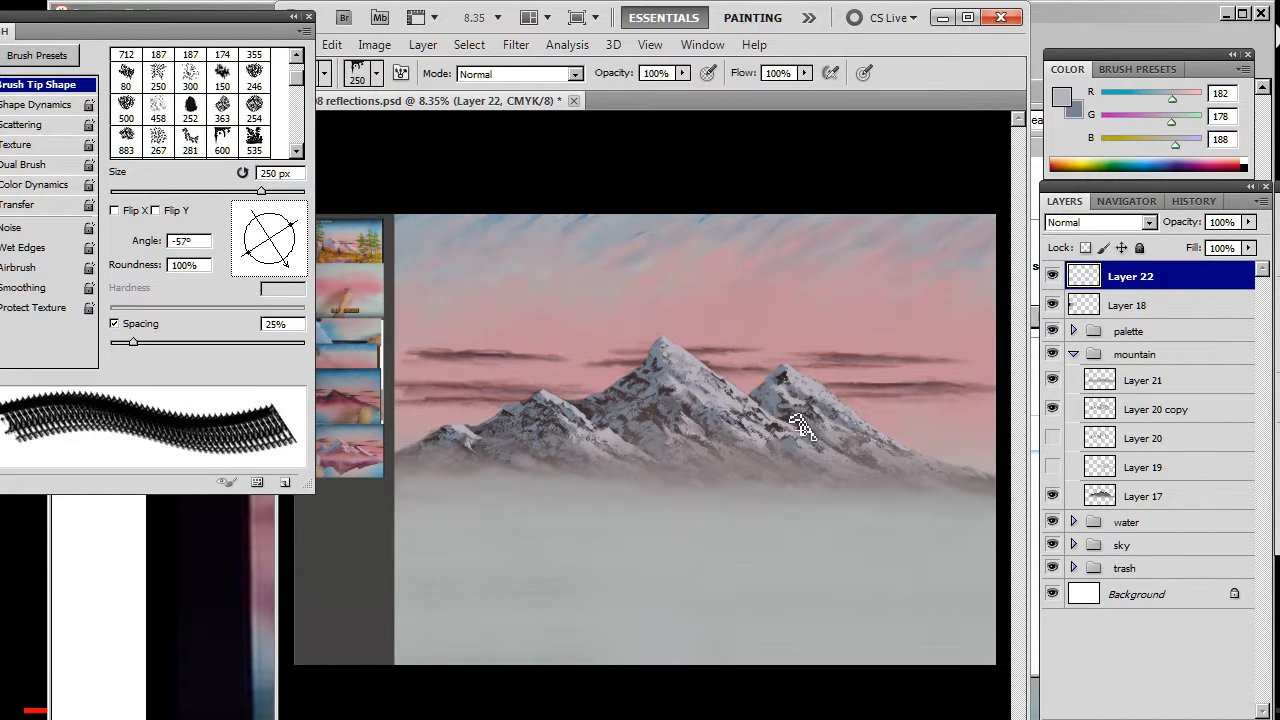
Build up more snow on the right mountain's upper face just below its peak and smudge it in.
key(r)
key(b)
key(r)
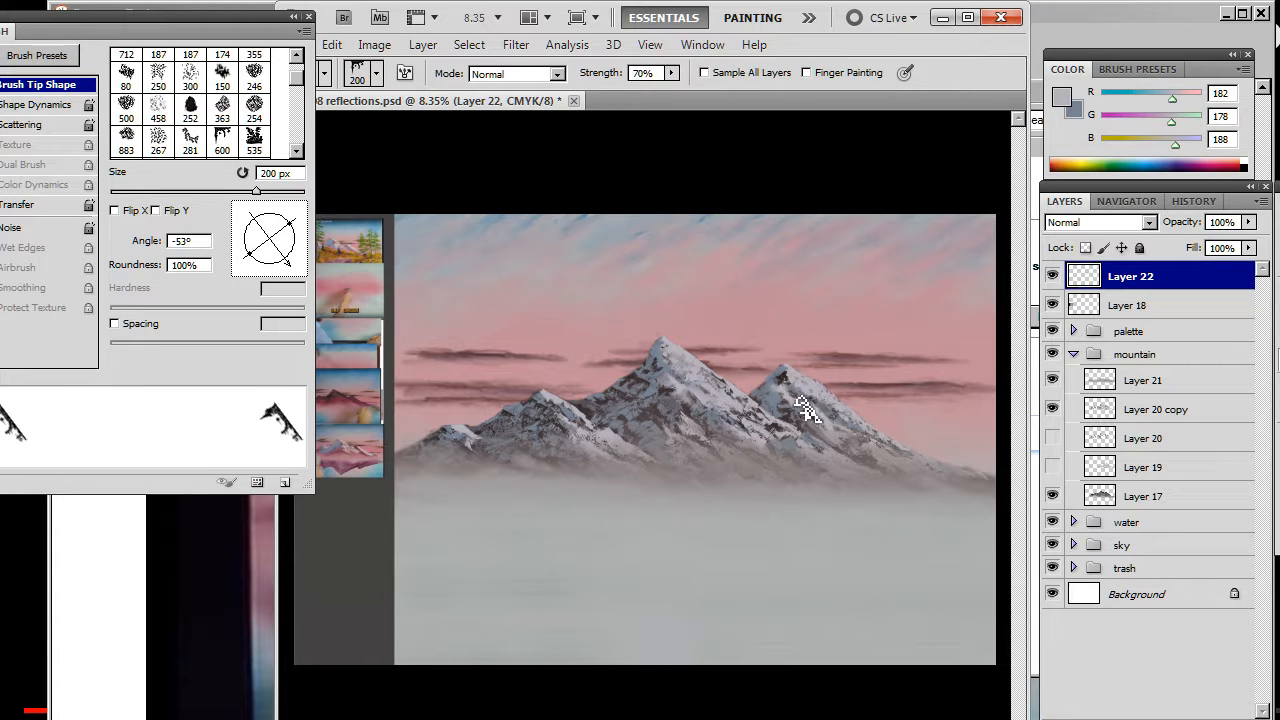
key(b)
key(r)
key(b)
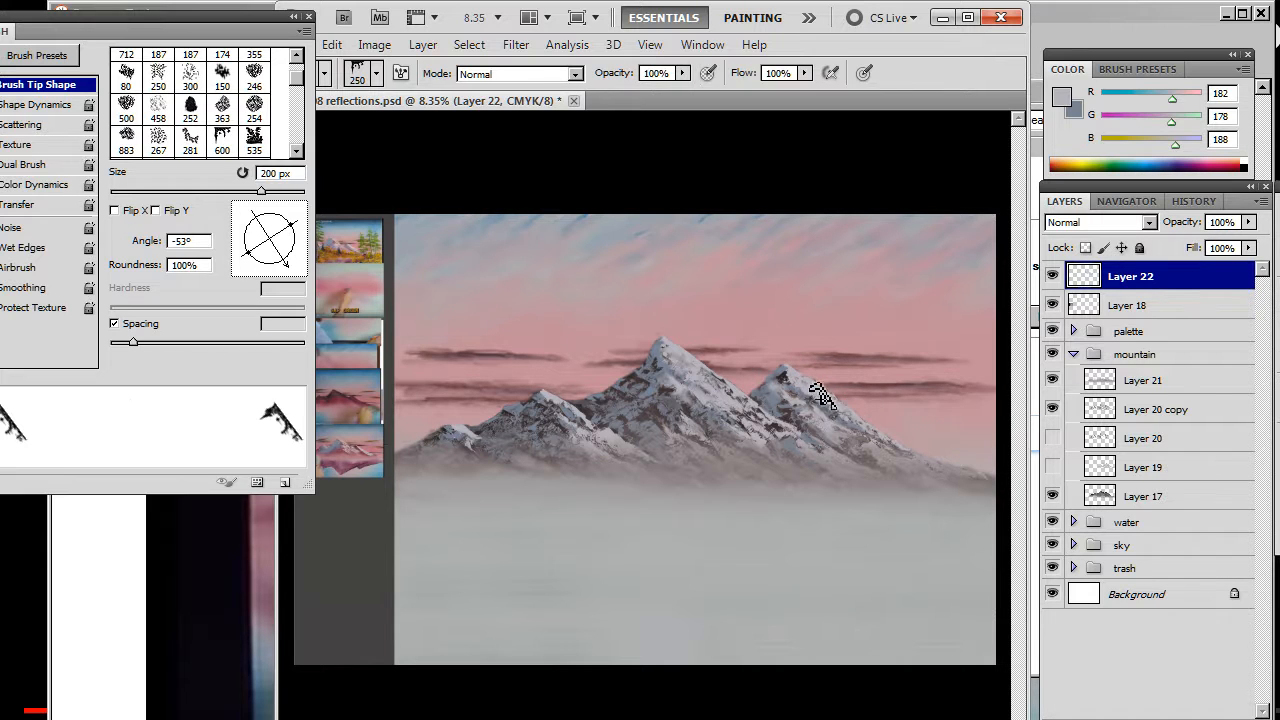
Carry the snow down the right mountain's lower right ridge with alternating brush and smudge strokes.
key(r)
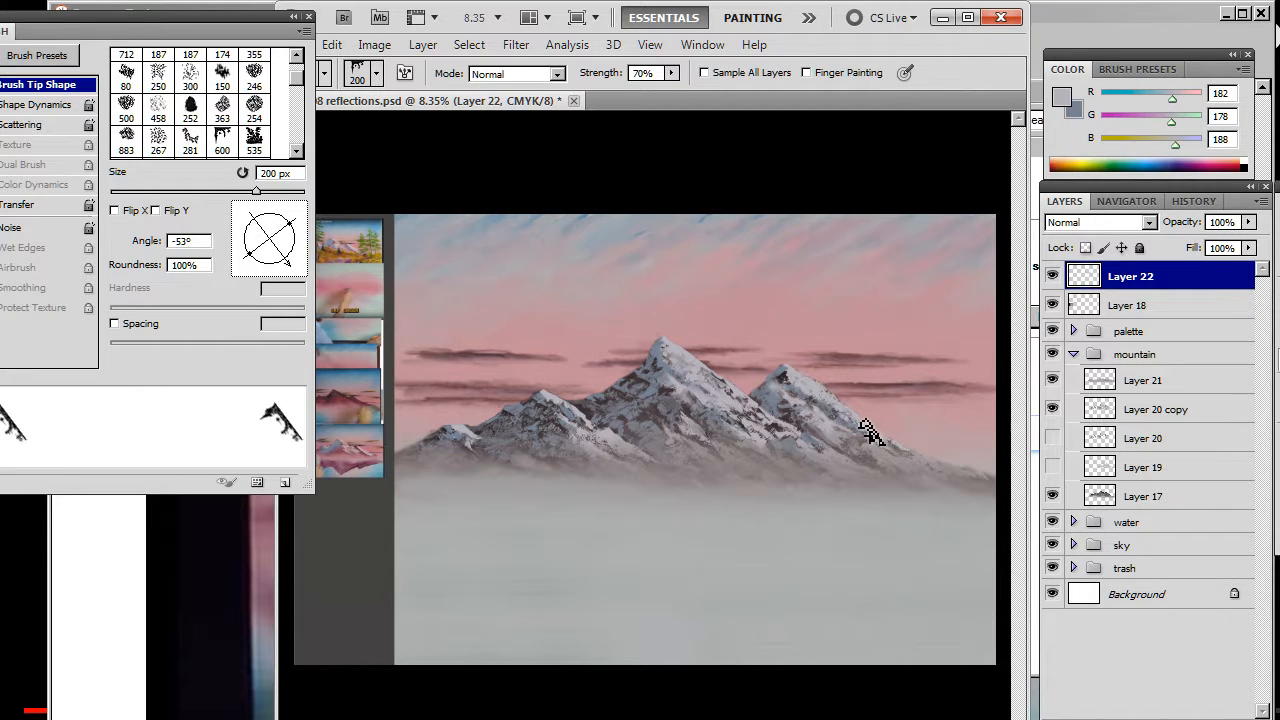
key(b)
key(r)
key(b)
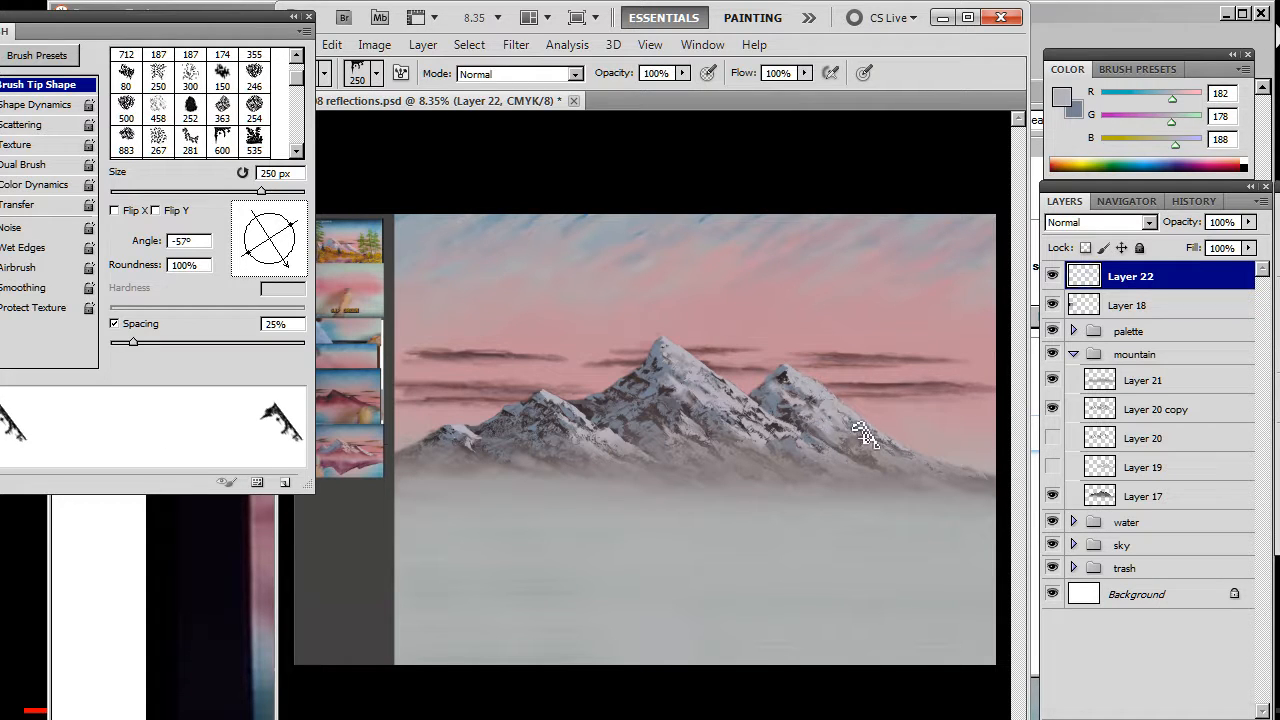
key(r)
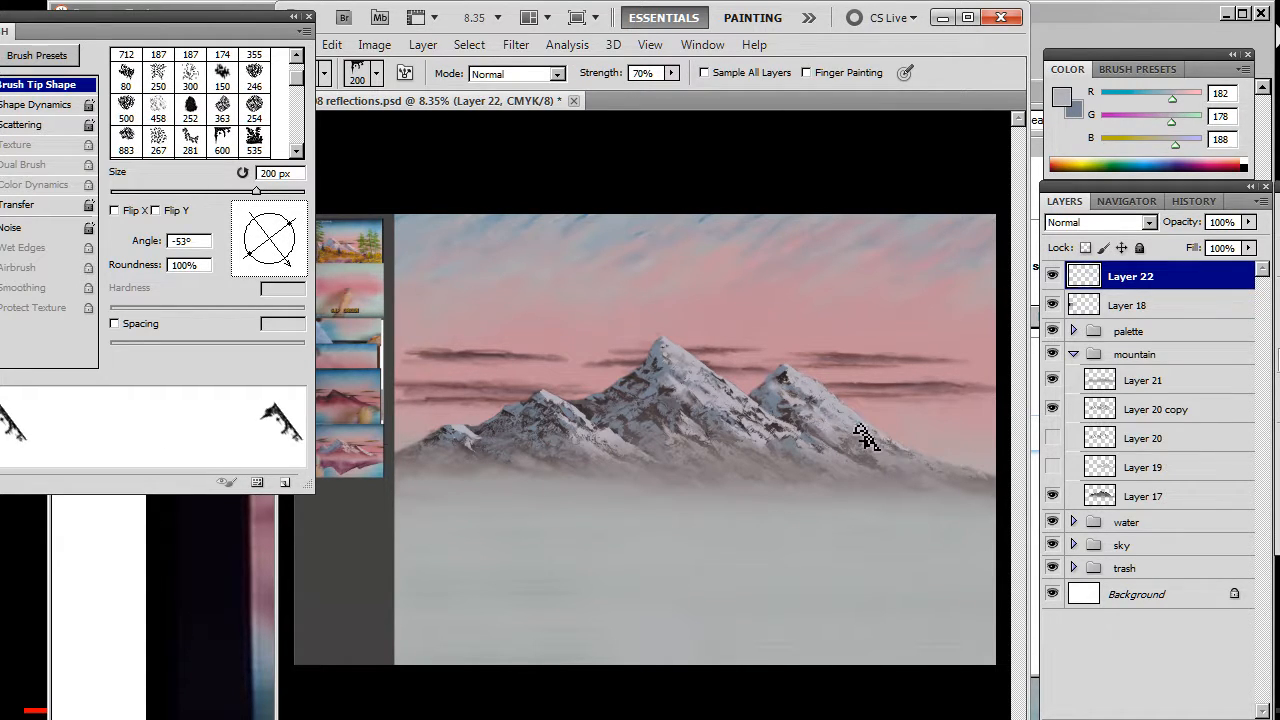
key(b)
key(r)
Add more snow along the lower part of the central mountain's right slope and smudge it over the dark rock.
key(b)
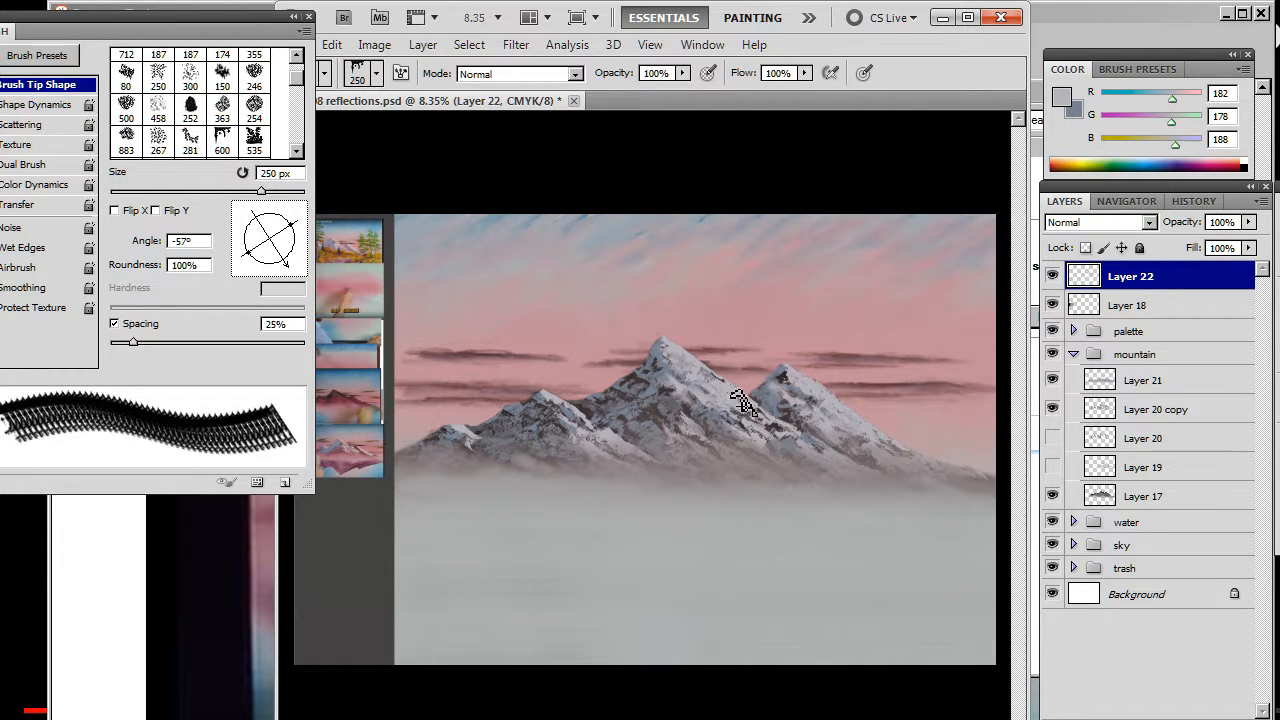
key(r)
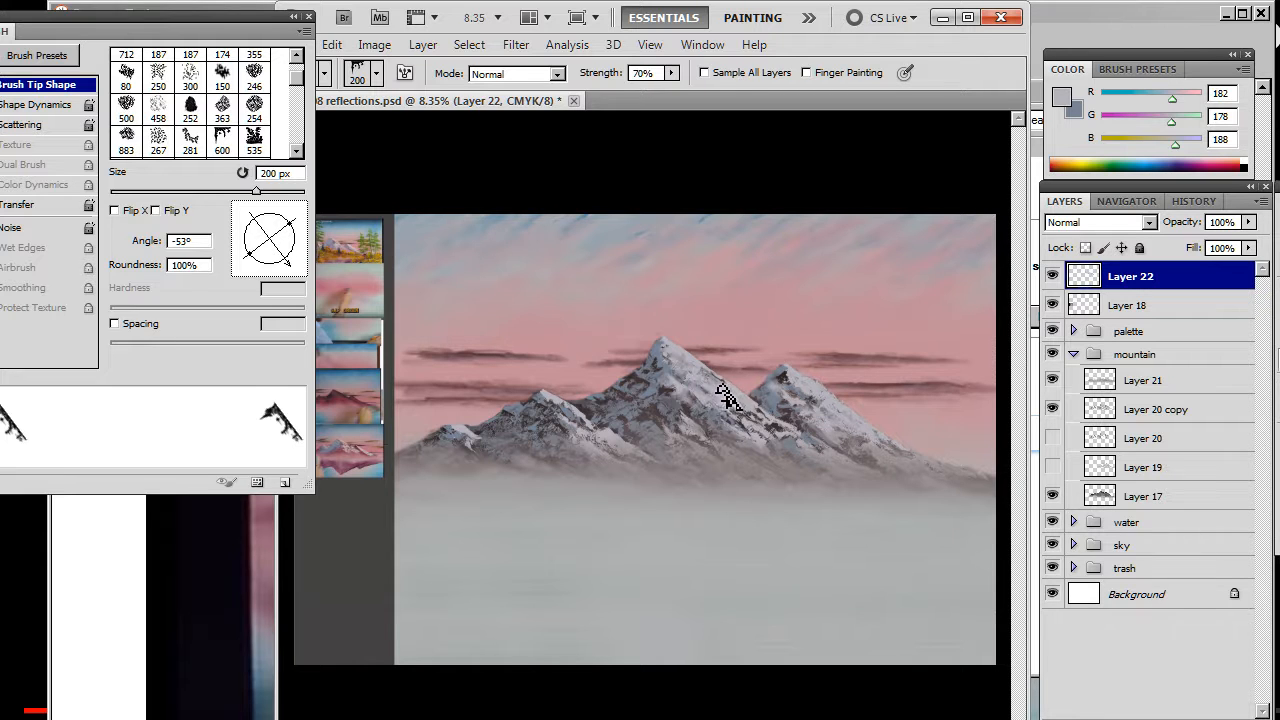
key(b)
key(r)
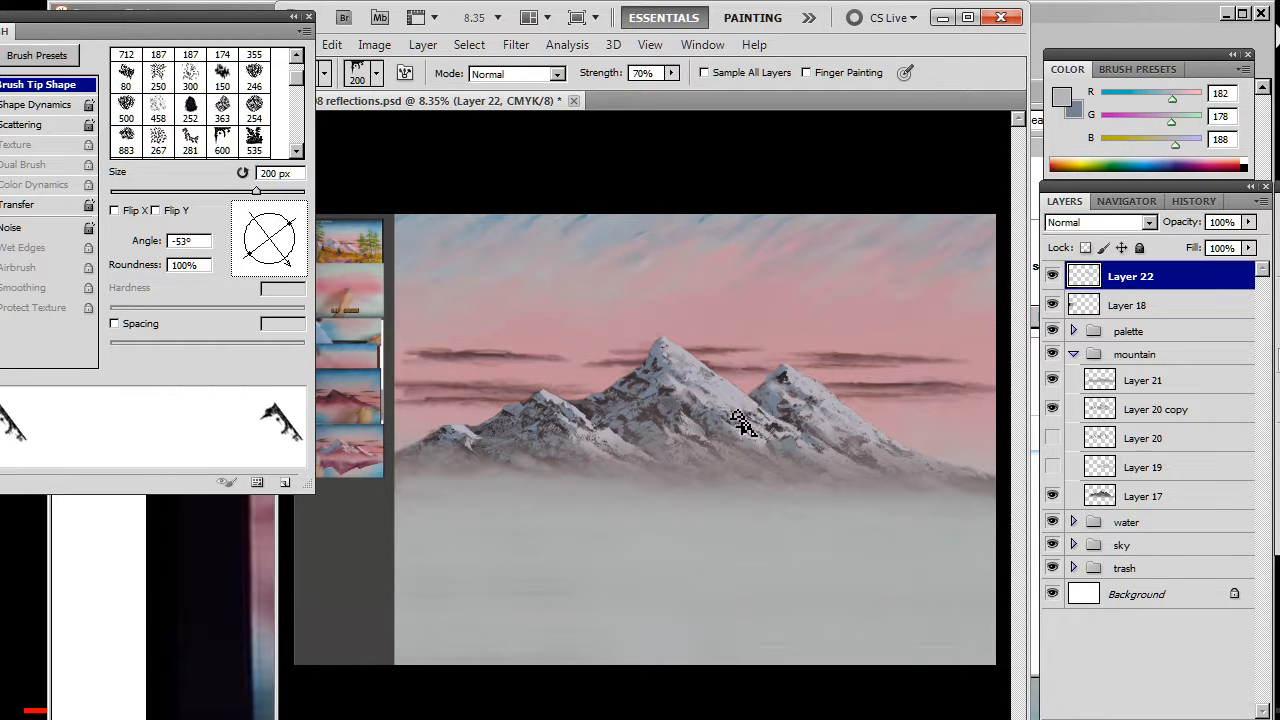
key(b)
key(r)
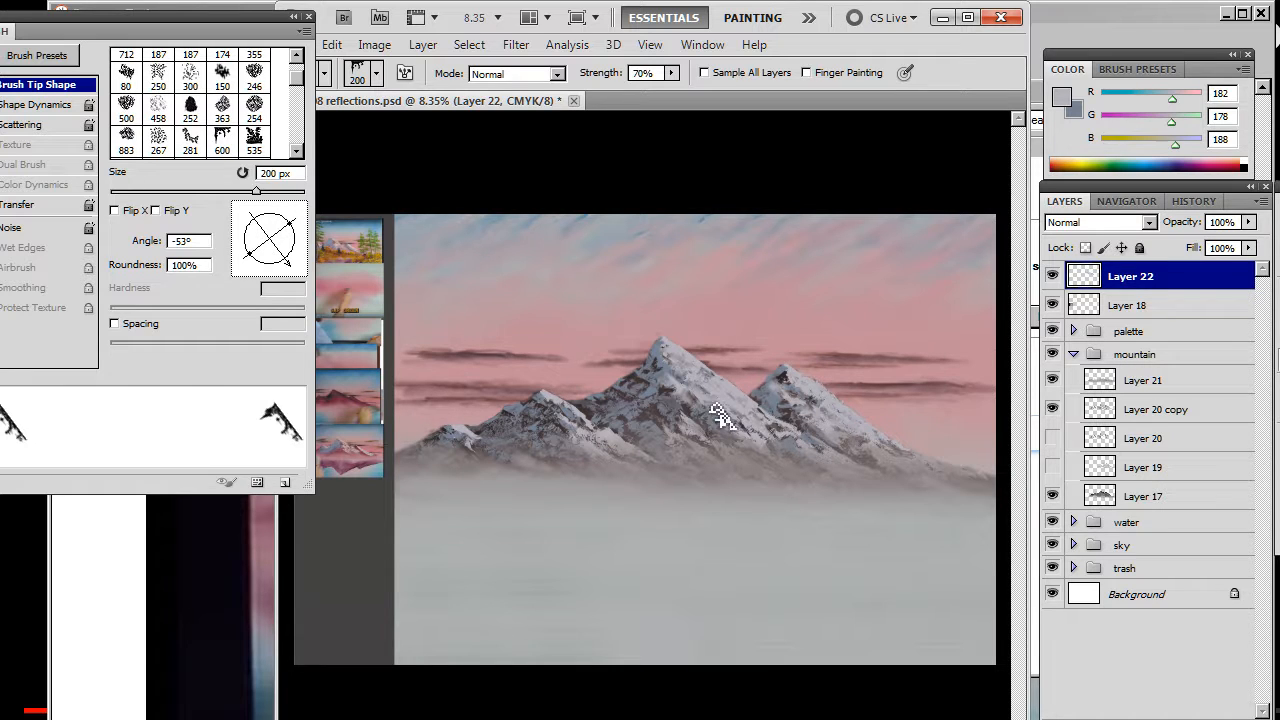
key(b)
key(r)
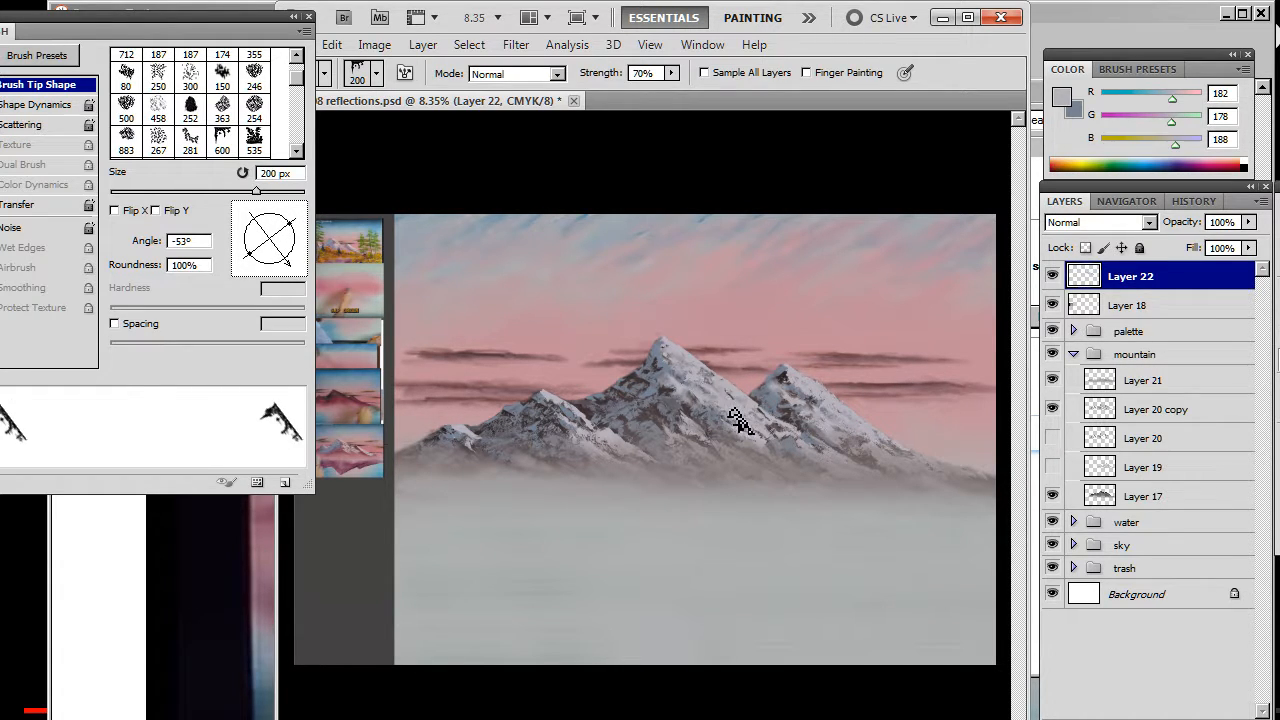
Paint snow on the right-facing slopes of the left mountain and the small far-left peak, then smudge it downhill.
key(b)
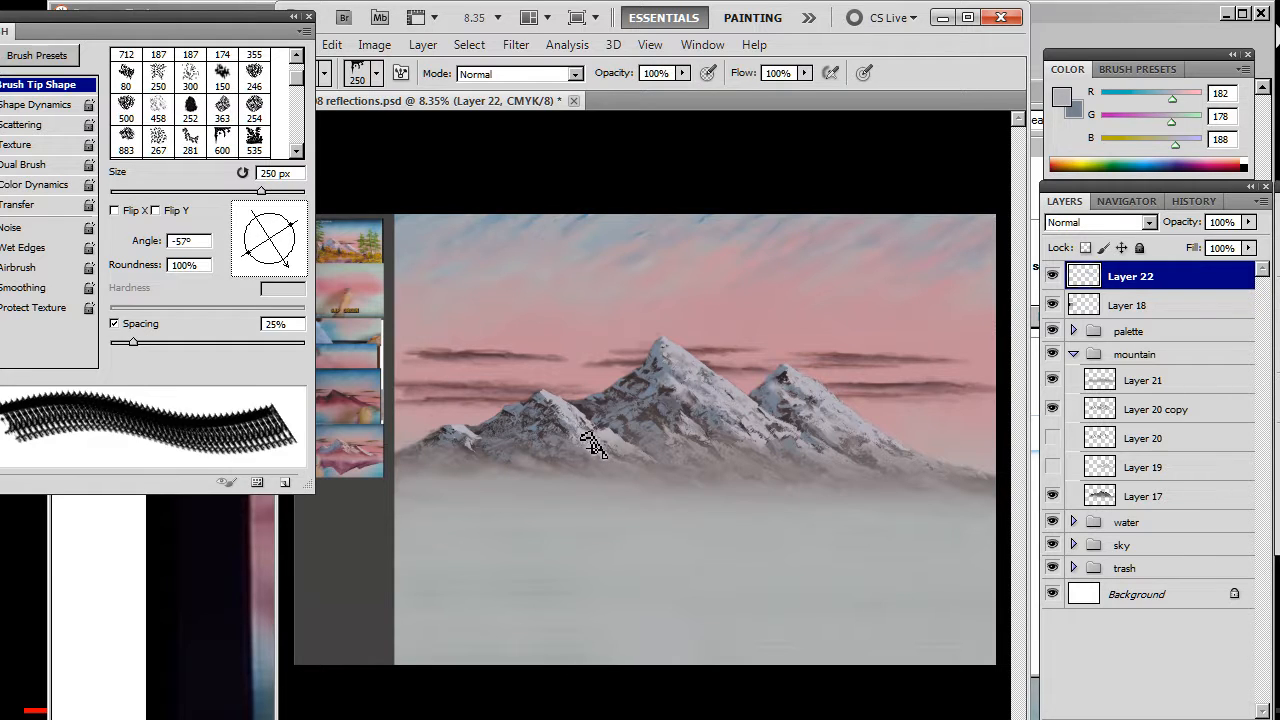
key(r)
key(b)
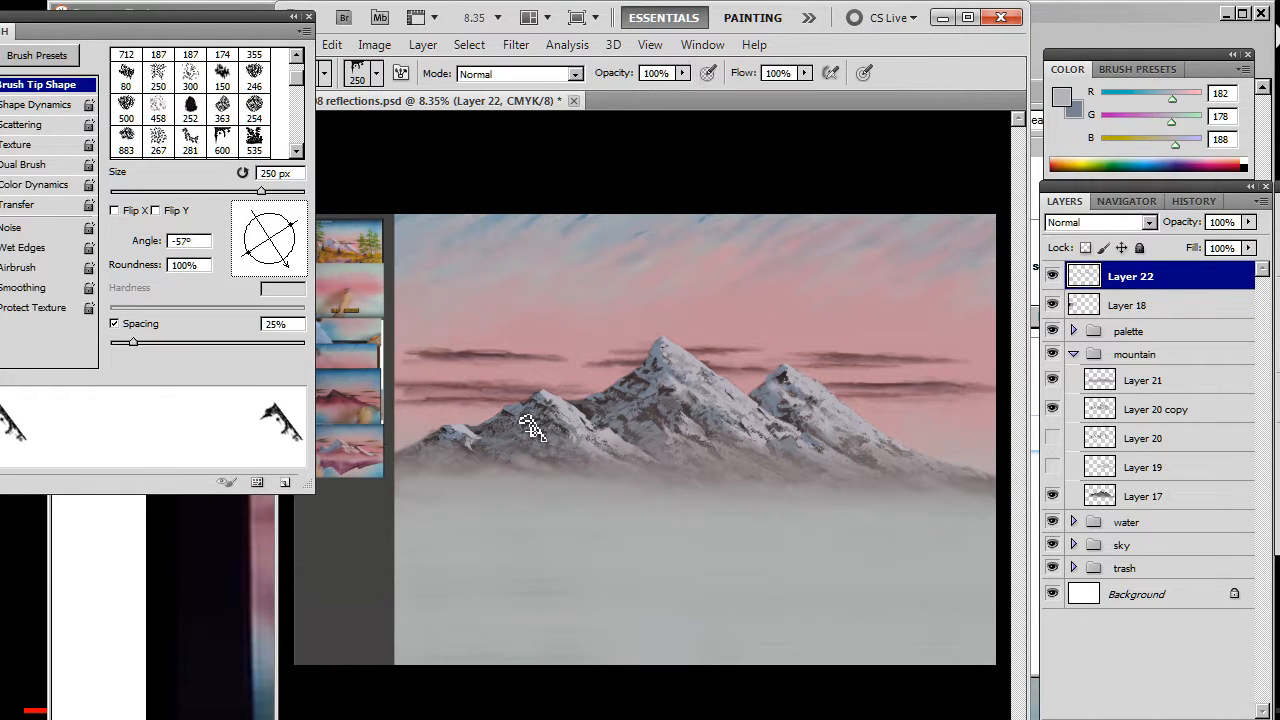
key(r)
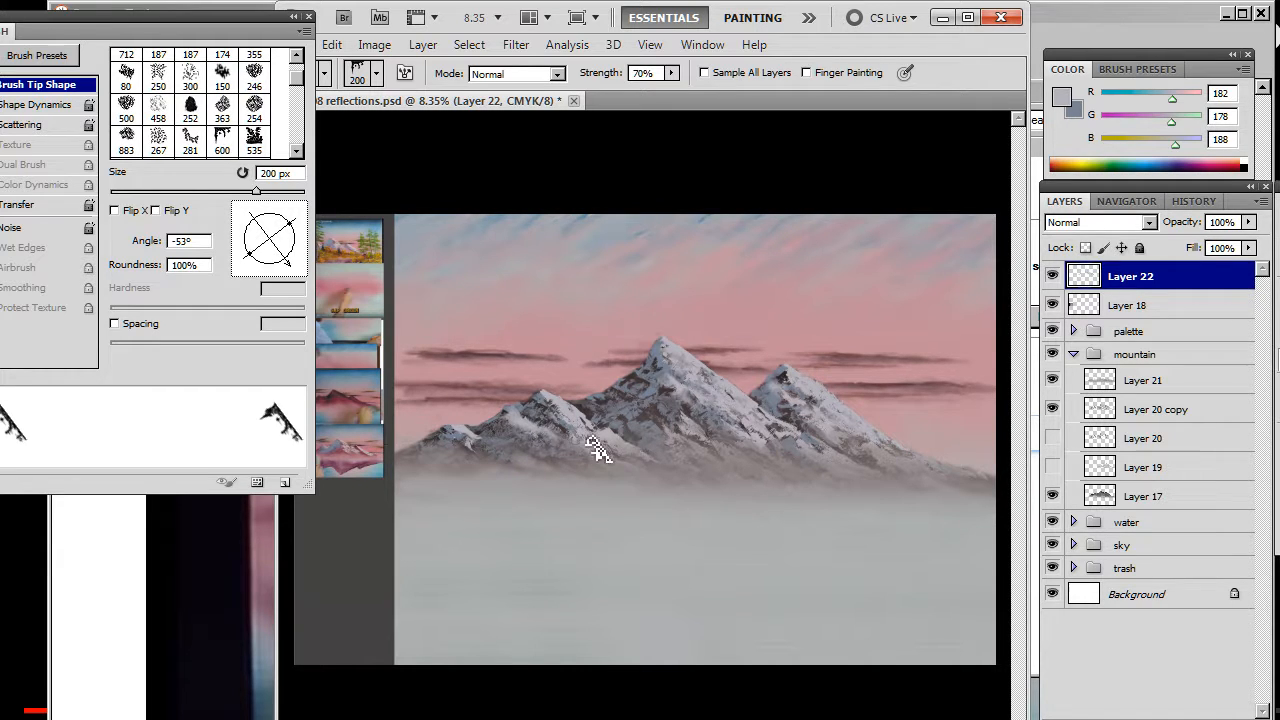
key(b)
key(r)
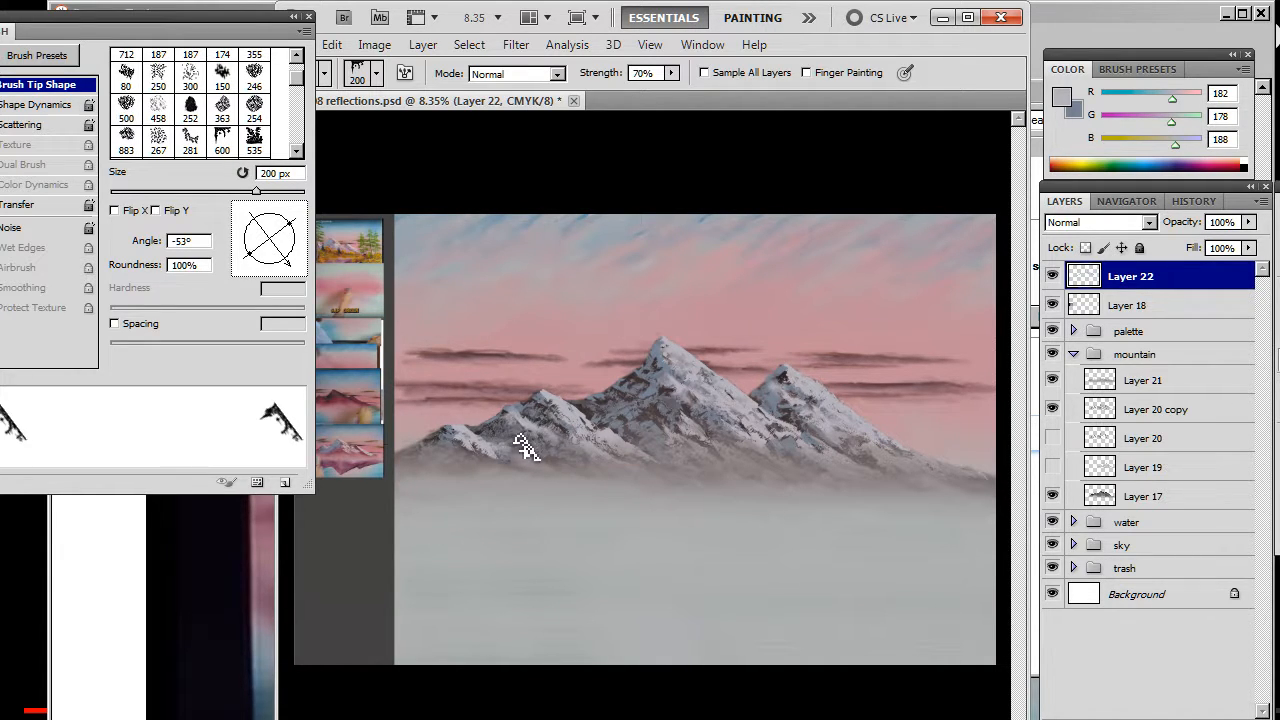
Add snow on the left mountain's right slope and the central mountain's lower front ridge, alternating Brush and Smudge strokes.
key(b)
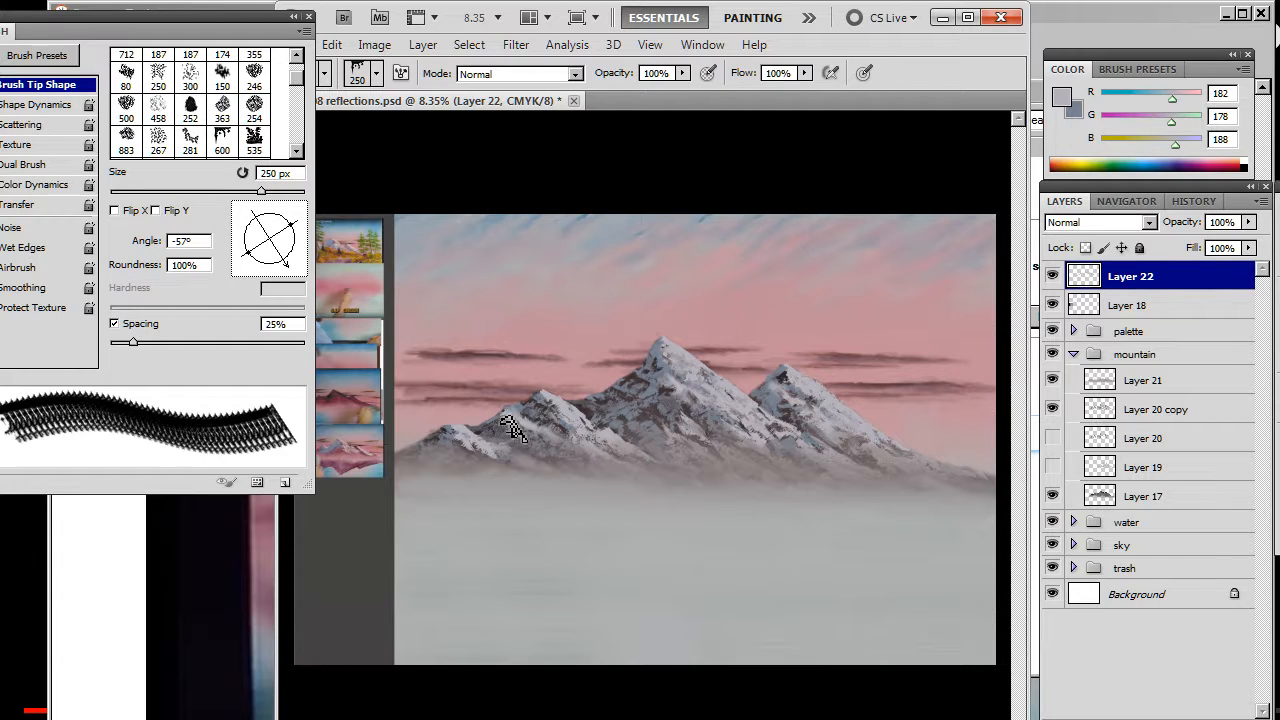
key(r)
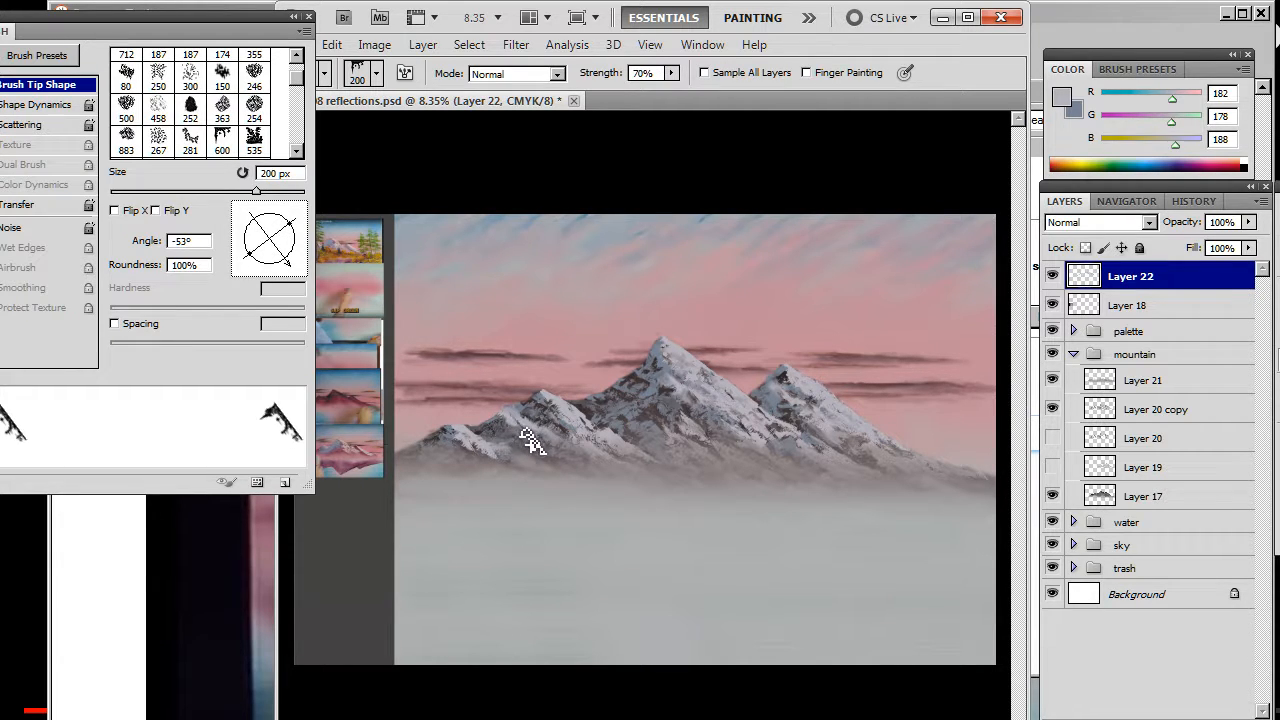
key(b)
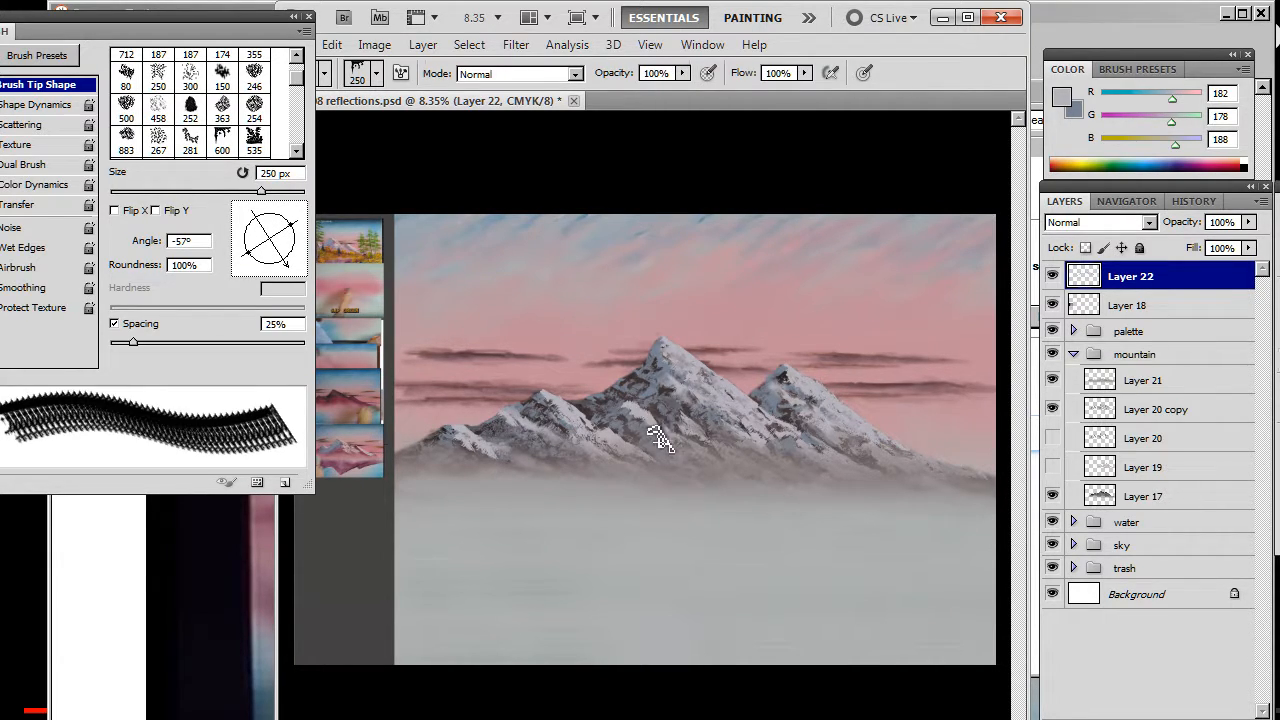
key(r)
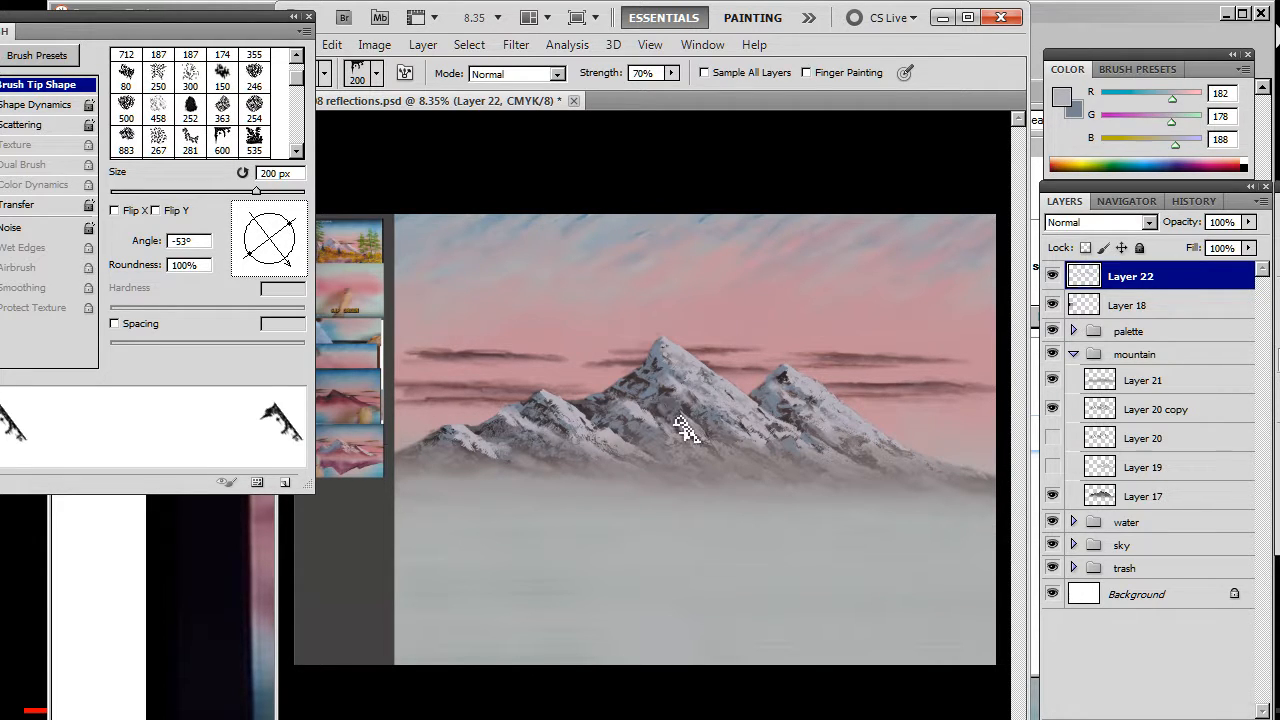
key(b)
key(r)
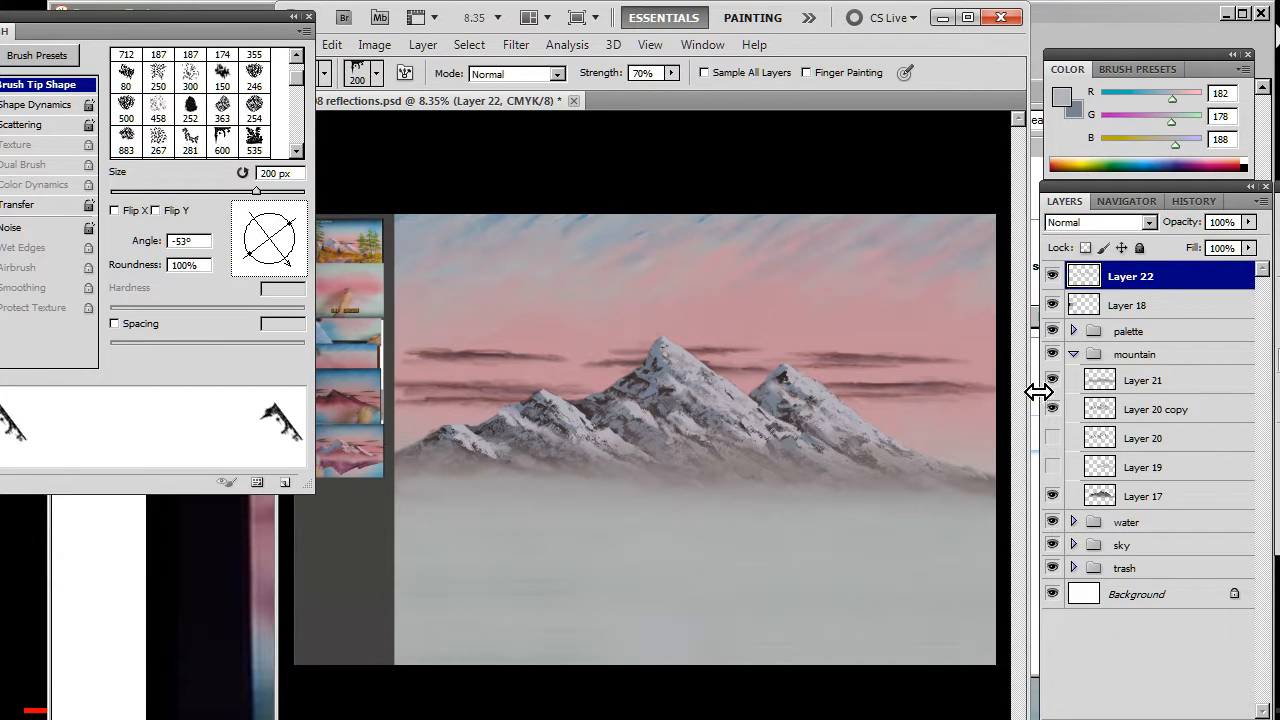
Switch to a darker blue-gray (RGB 113, 119, 131) and set the Brush tip to a 31° angle and 175 px.
key(x)
key(b)
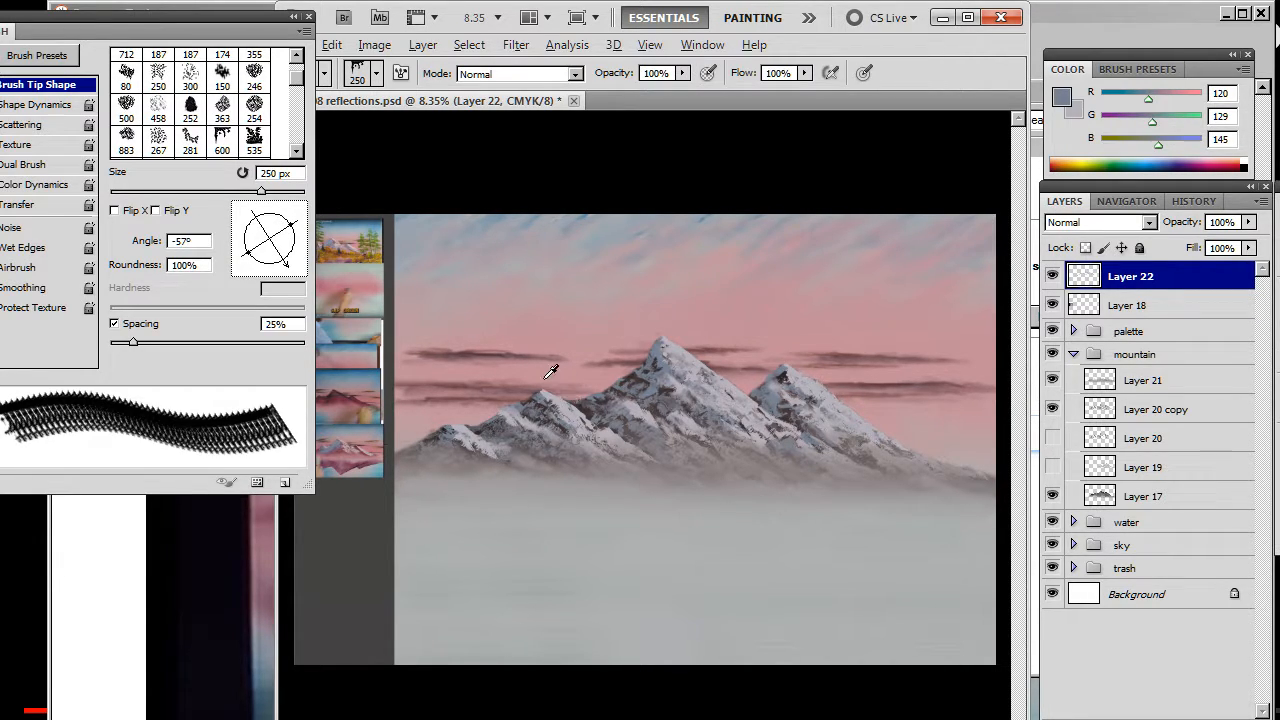
drag(546, 377, 514, 380)
mouse_move(272, 265)
mouse_down()
mouse_move(306, 240)
mouse_move(300, 212)
mouse_up()
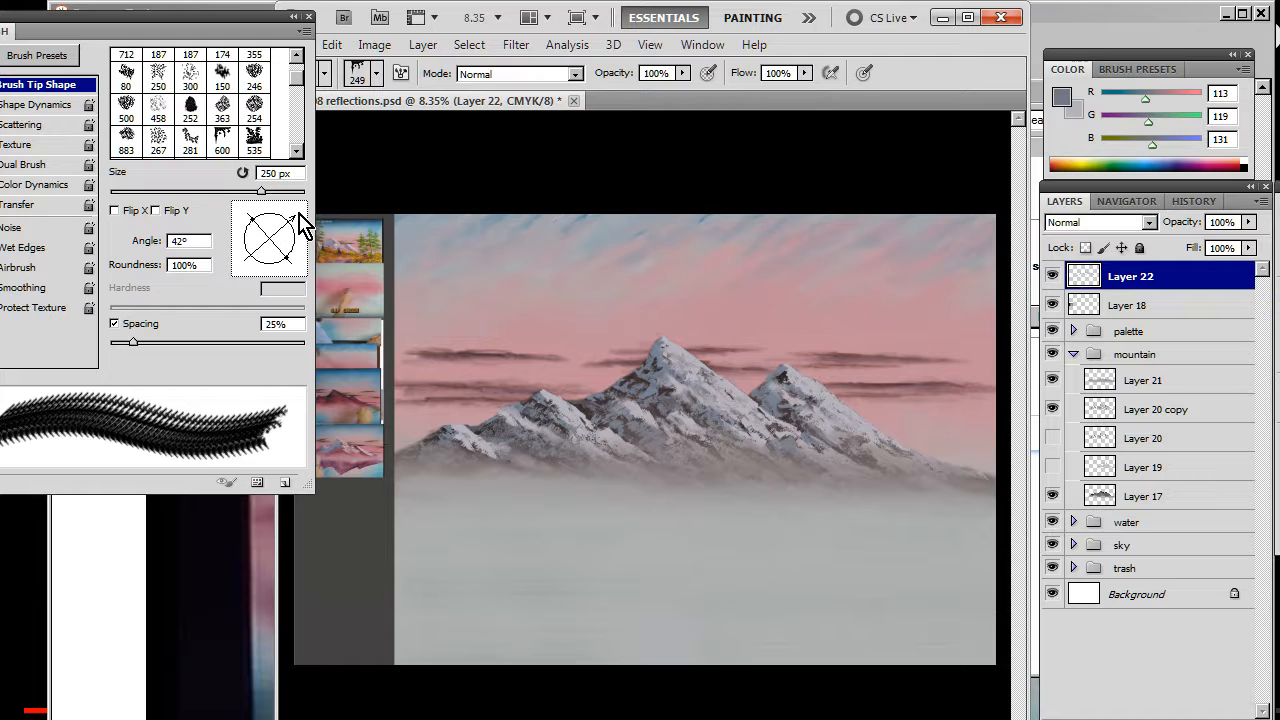
drag(299, 213, 300, 220)
key(bracketleft)
key(bracketleft)
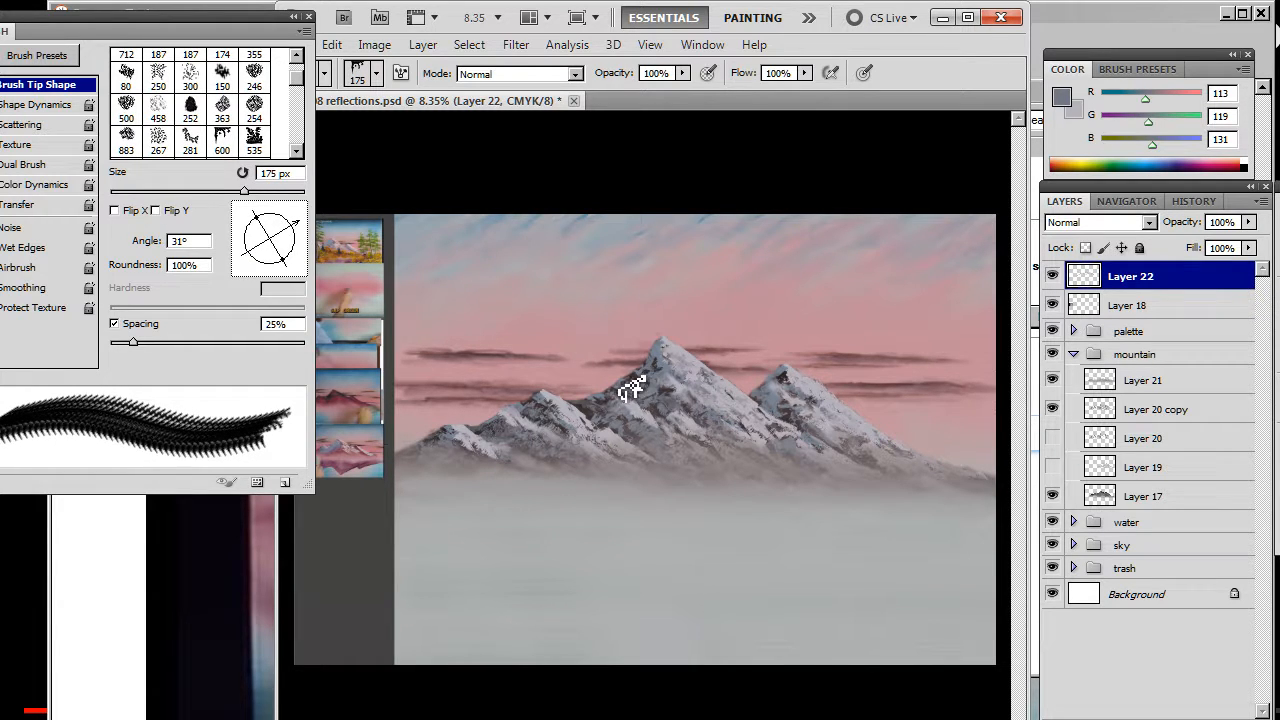
Paint shadowed snow on the central mountain's left-facing slopes and smudge it downhill with the Smudge tip angled at 27°.
key(r)
key(b)
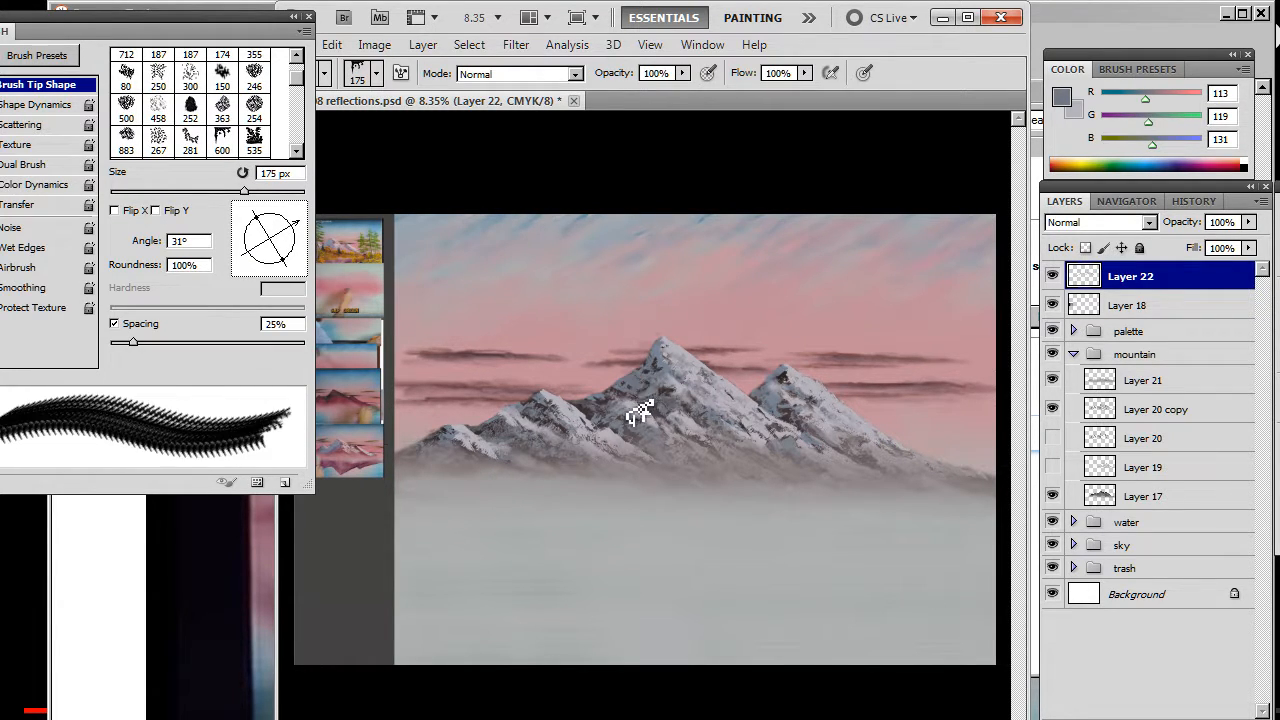
key(r)
mouse_move(302, 265)
mouse_down()
mouse_move(292, 222)
mouse_move(305, 232)
mouse_up()
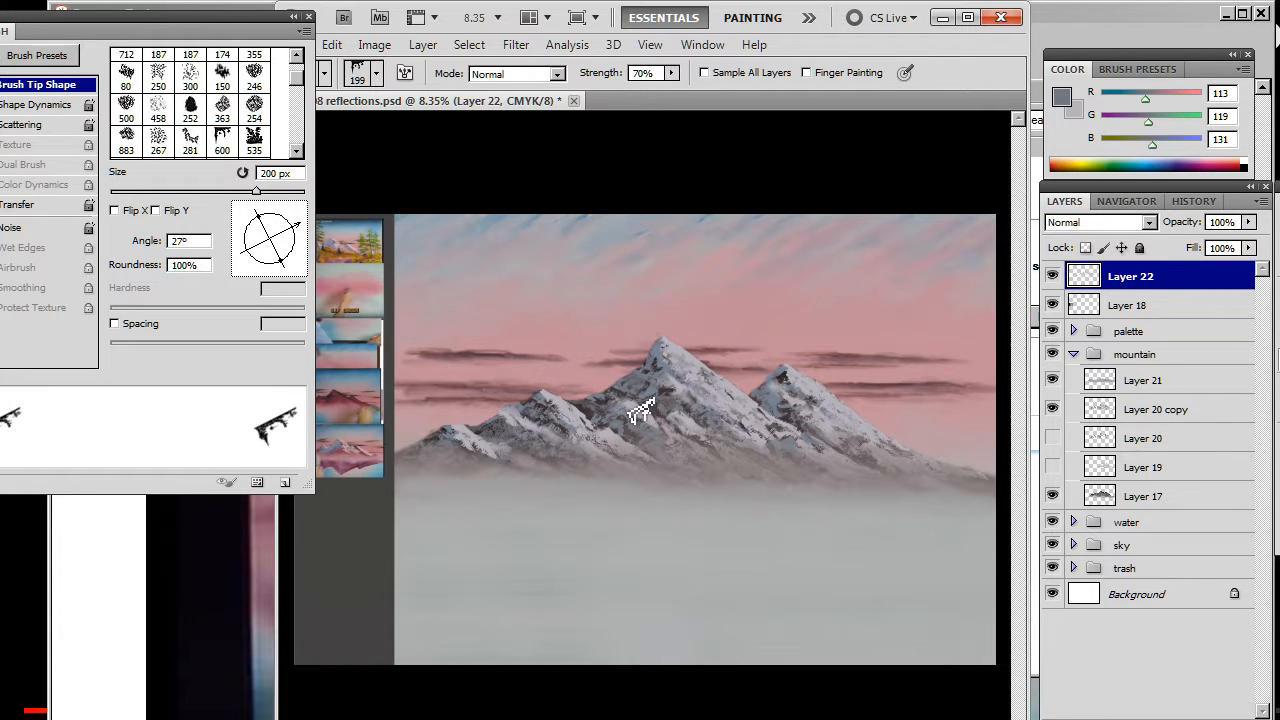
key(b)
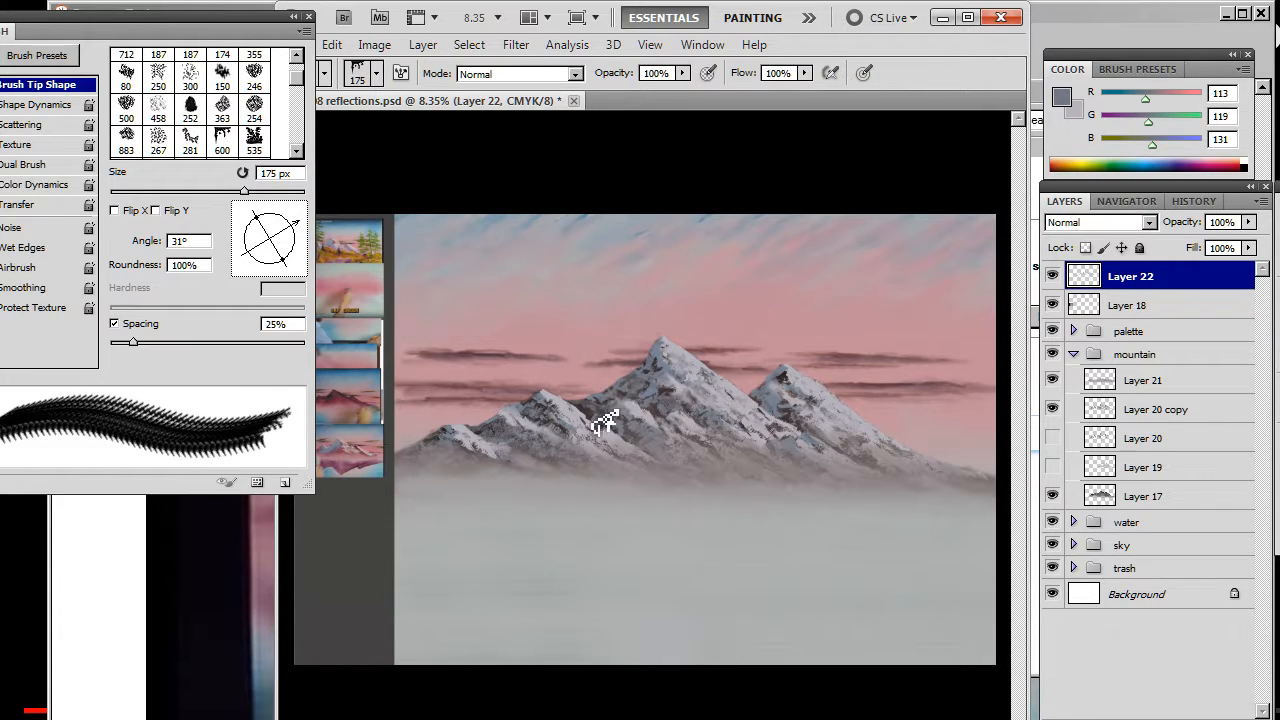
key(r)
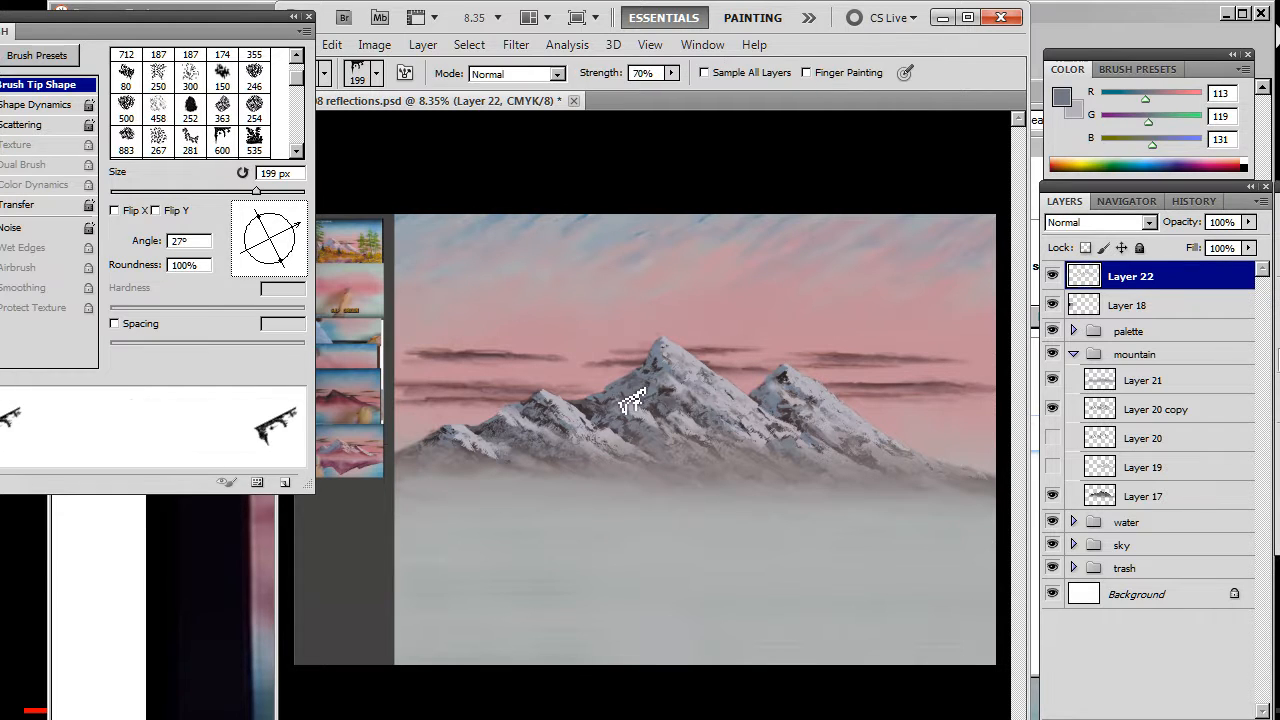
Paint shadowed snow on the left-facing slopes of the right mountain and smudge it over the dark rock.
key(b)
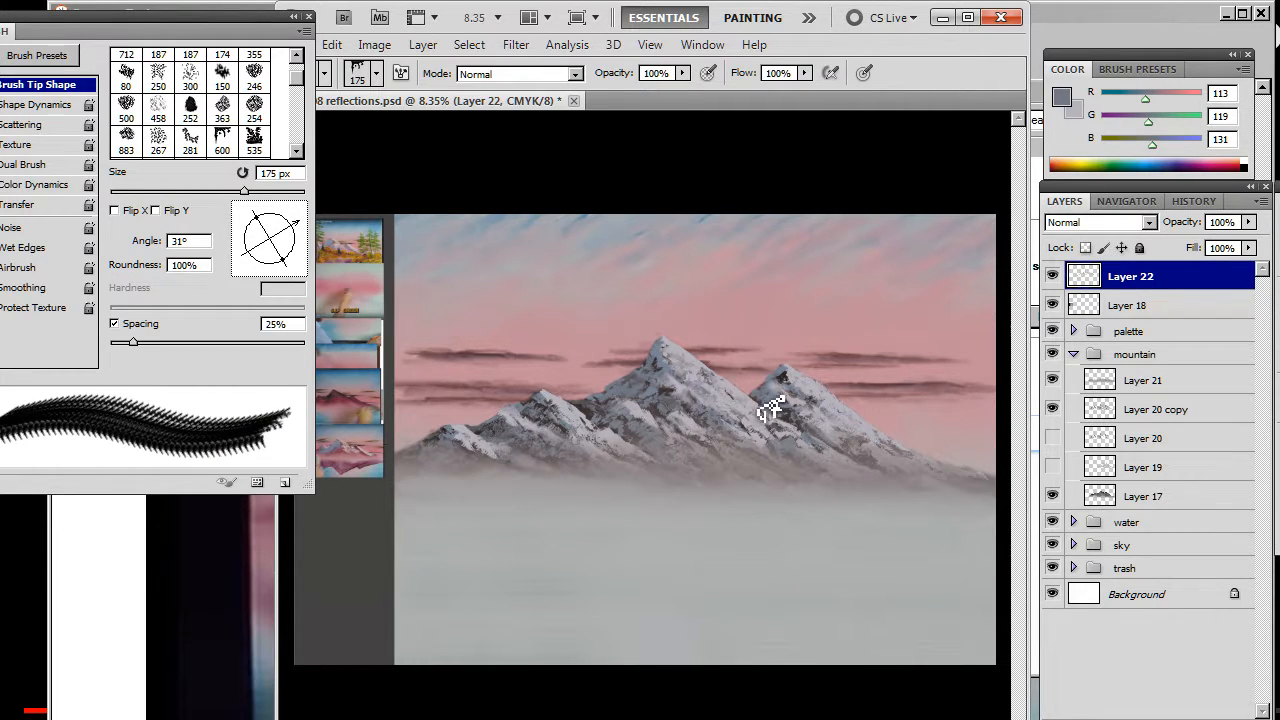
key(r)
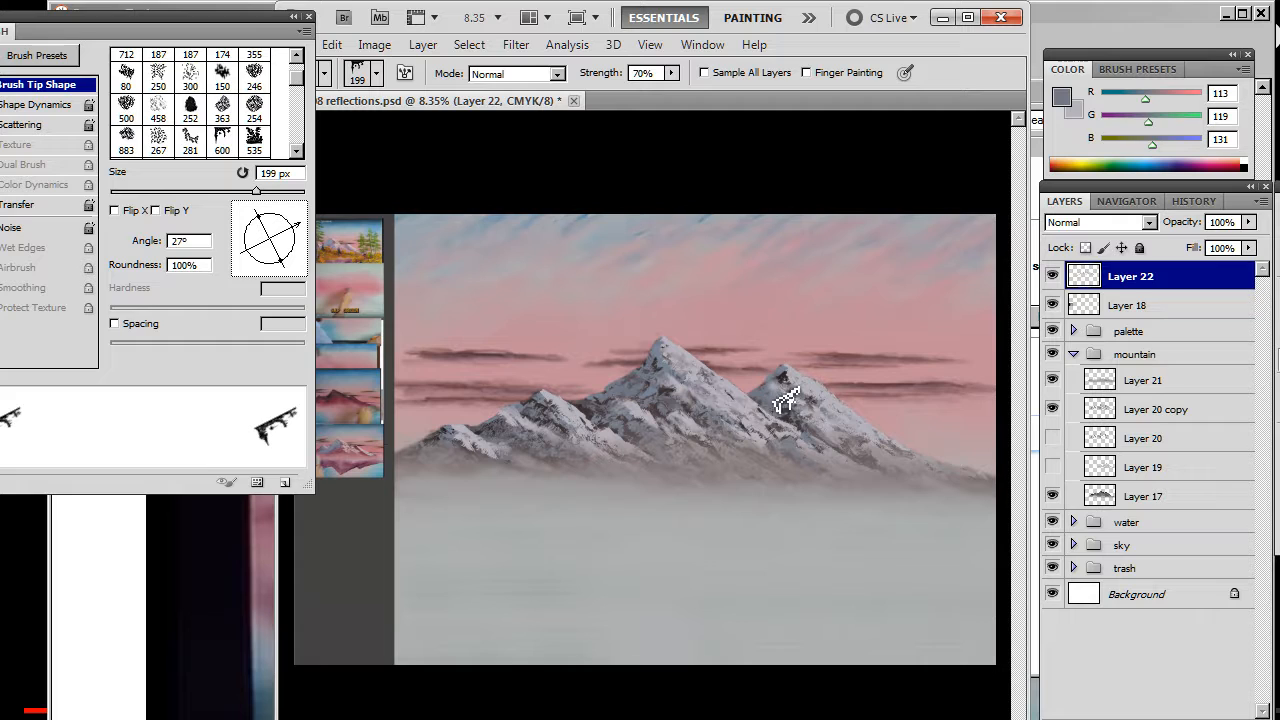
key(b)
key(r)
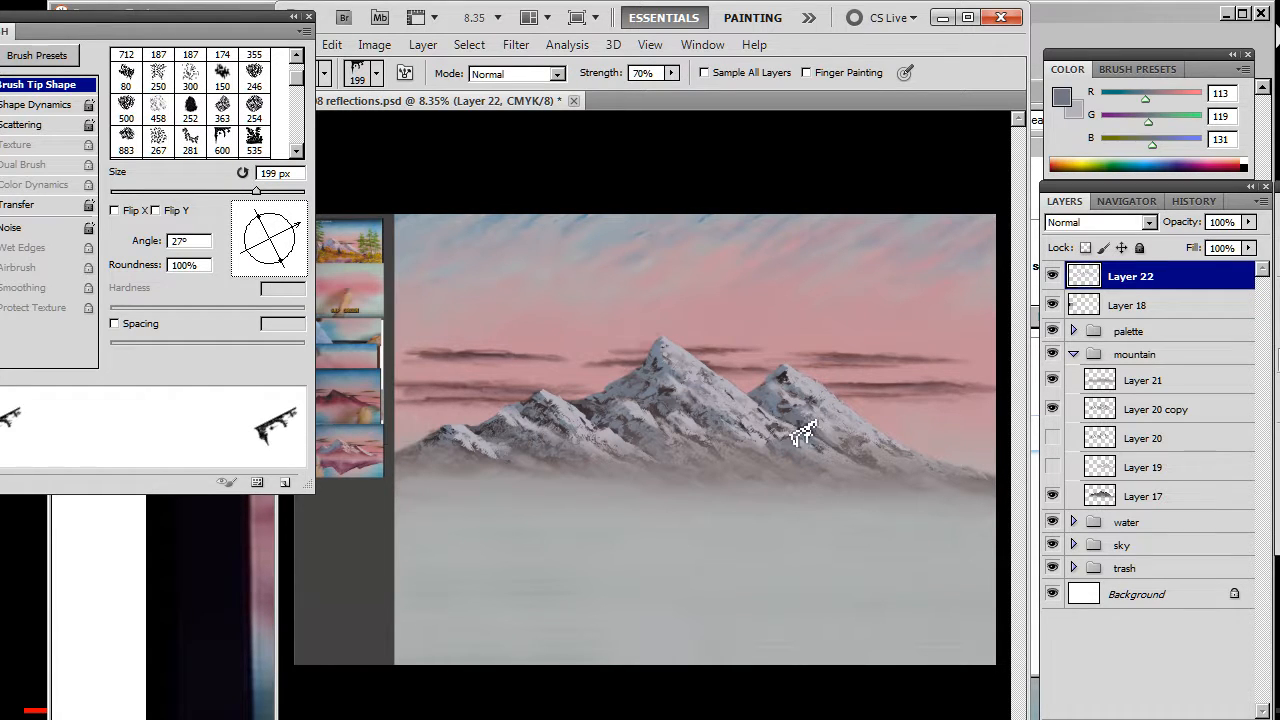
Add more shadowed snow between the left and central mountains and blend it with Smudge.
key(b)
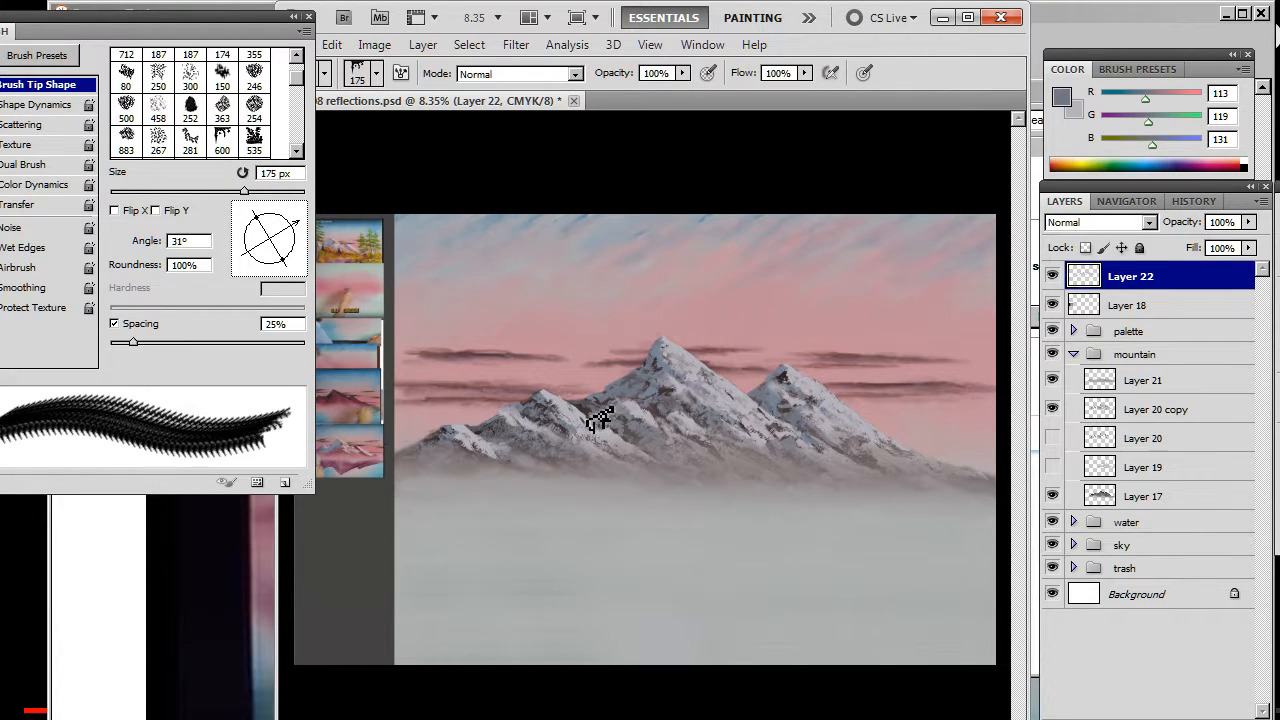
key(r)
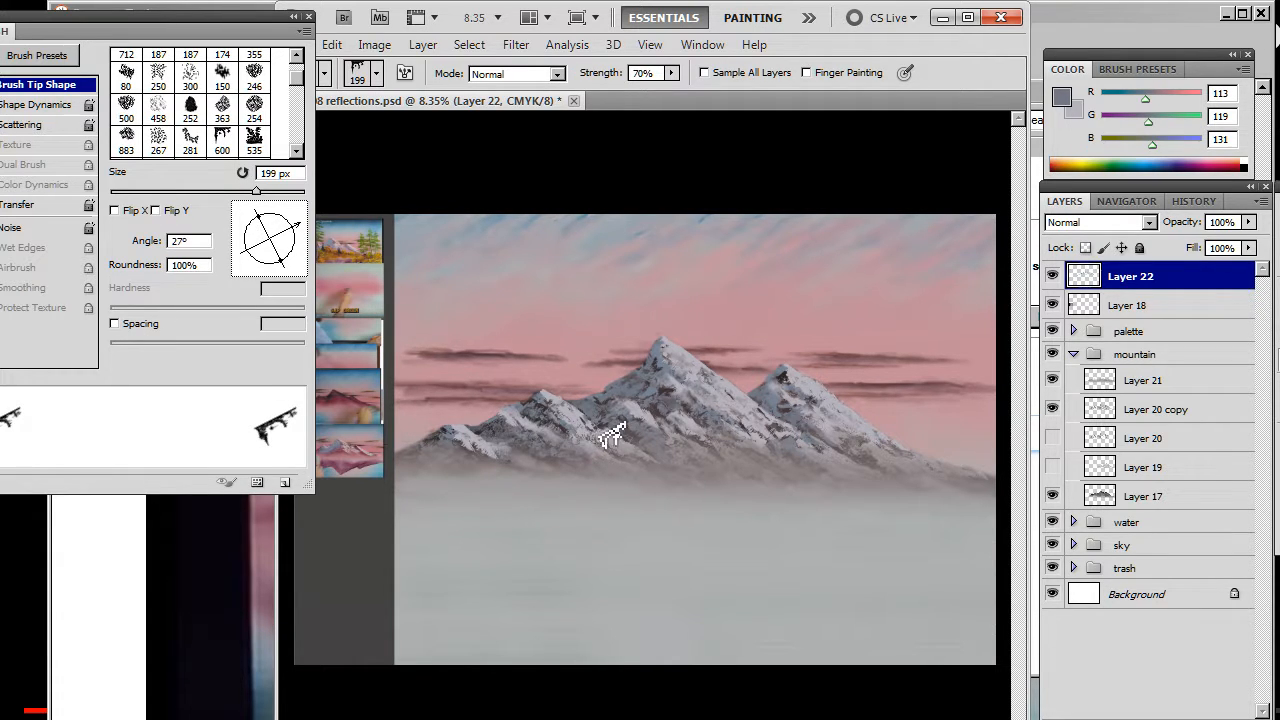
key(b)
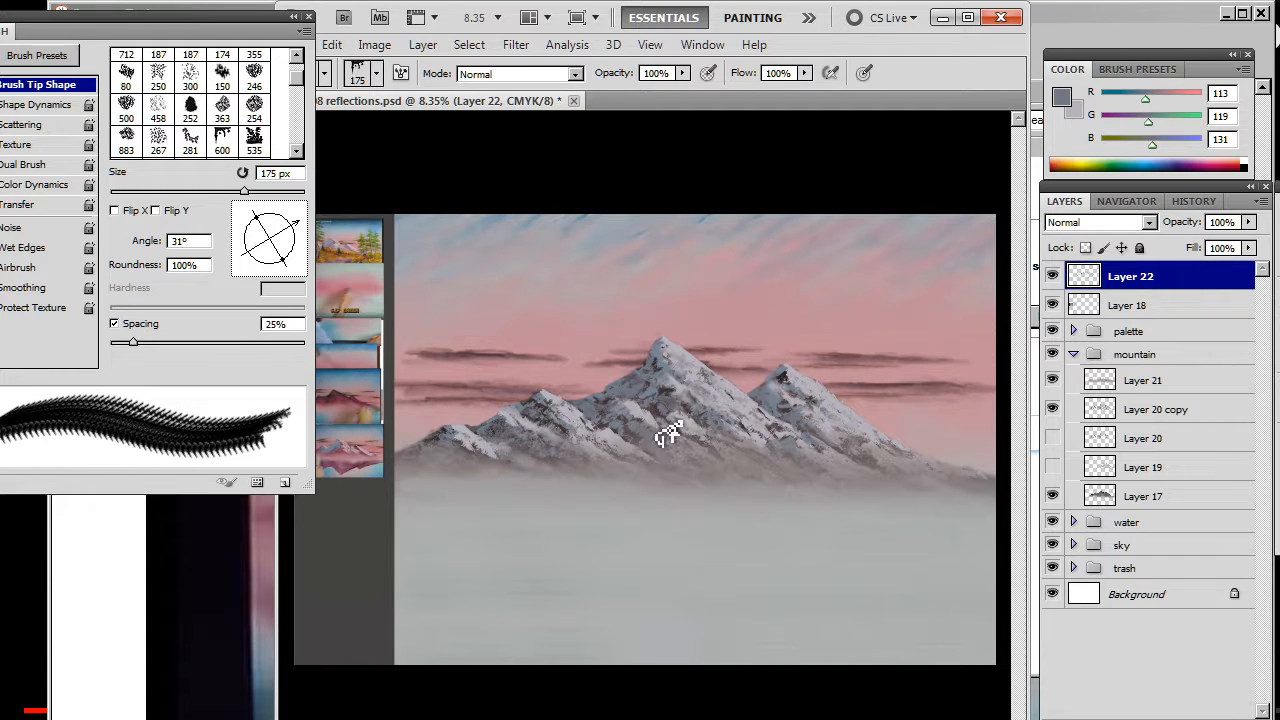
Break up the snow on the central mountain's lower face using the Eraser with its tip rotated to -158°.
key(e)
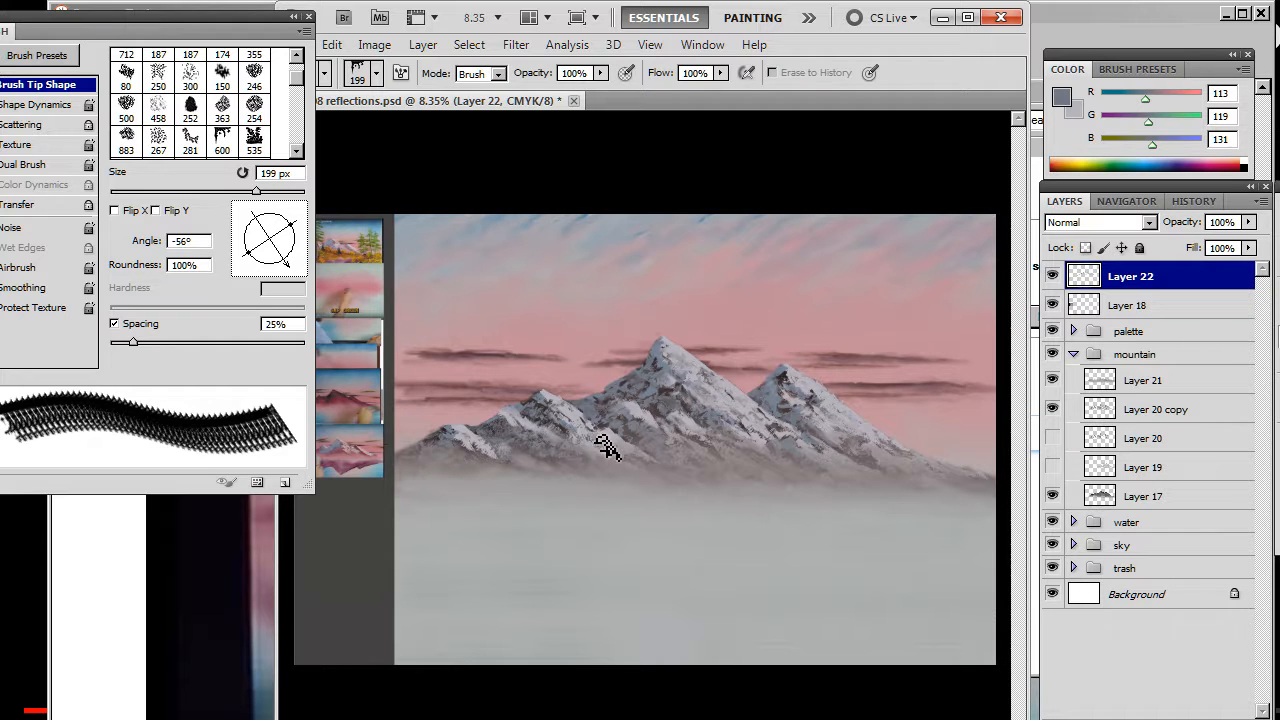
mouse_move(282, 268)
mouse_down()
mouse_move(251, 277)
mouse_move(242, 262)
mouse_up()
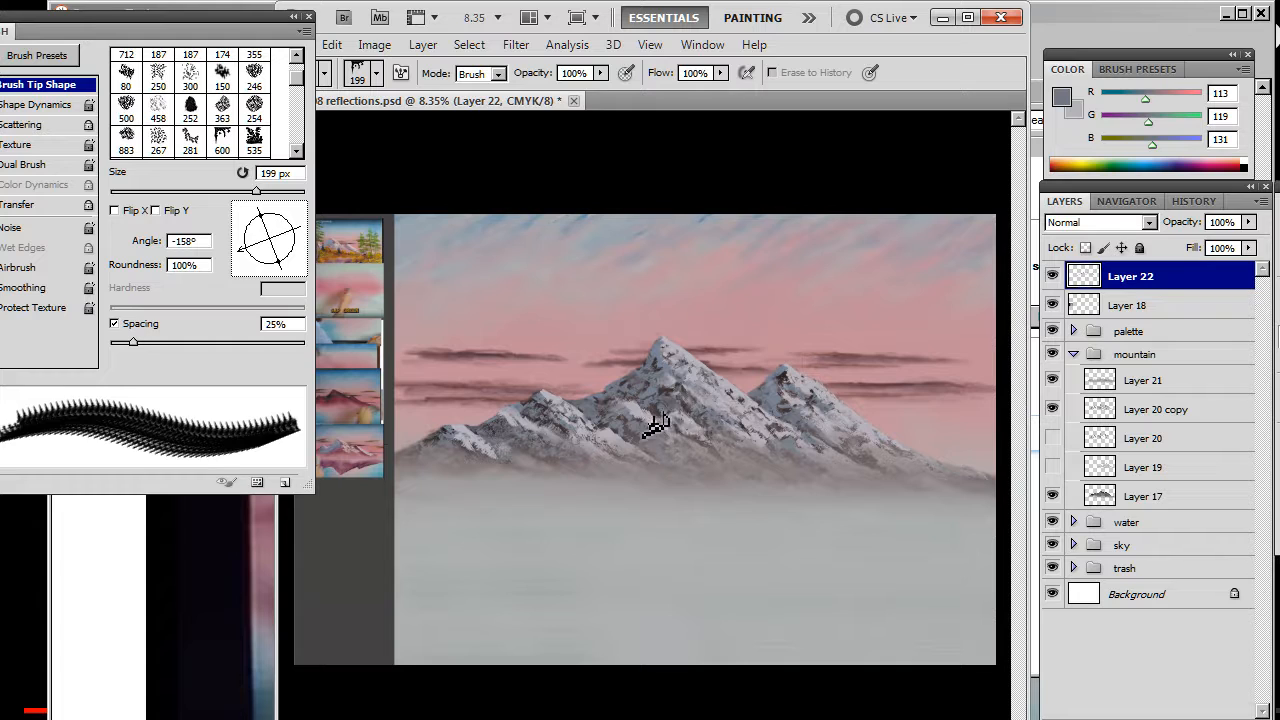
key(r)
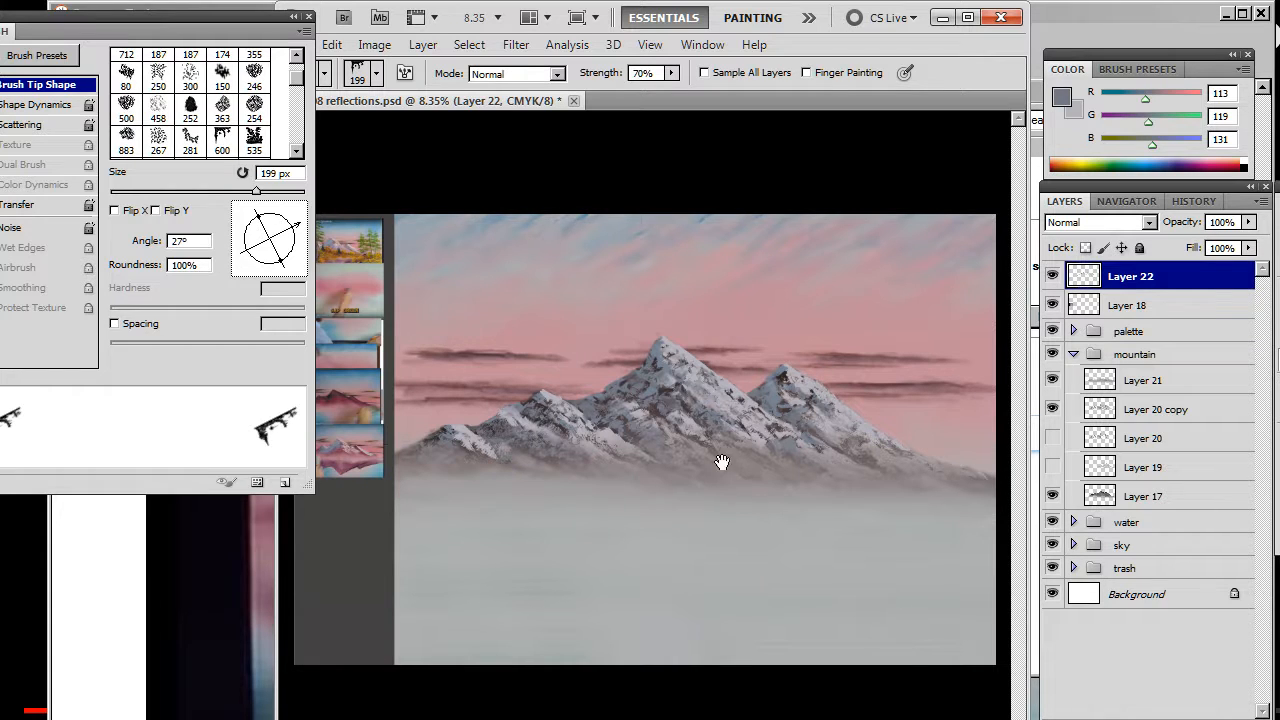
Toggle the visibility of Layer 22 and the layers beneath it to compare the mountains with and without the added snow.
click(1053, 278)
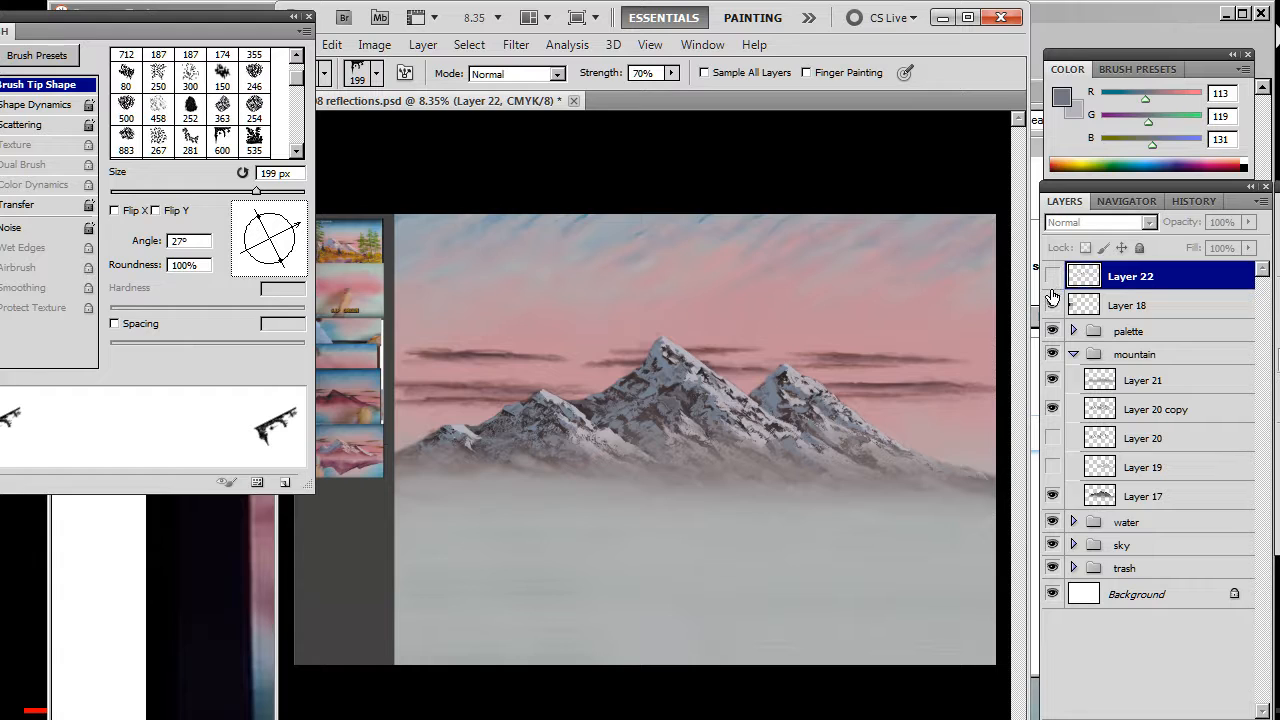
click(1053, 277)
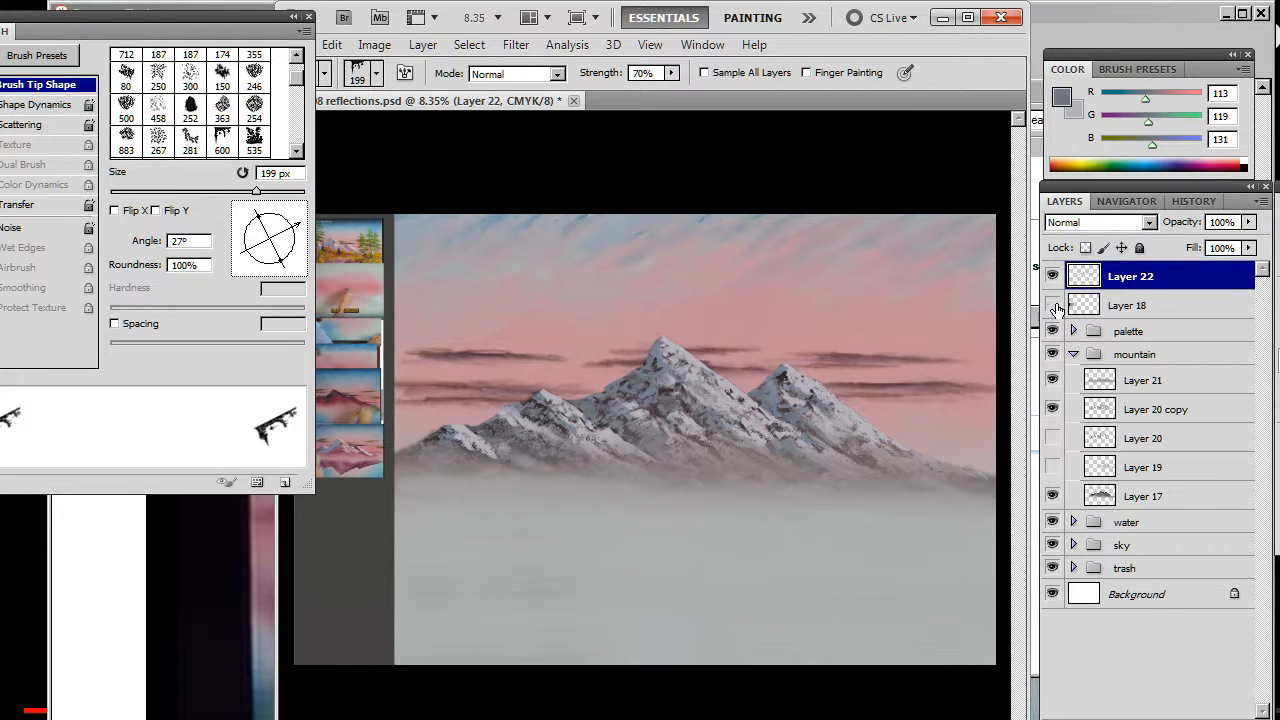
click(1053, 306)
click(1053, 381)
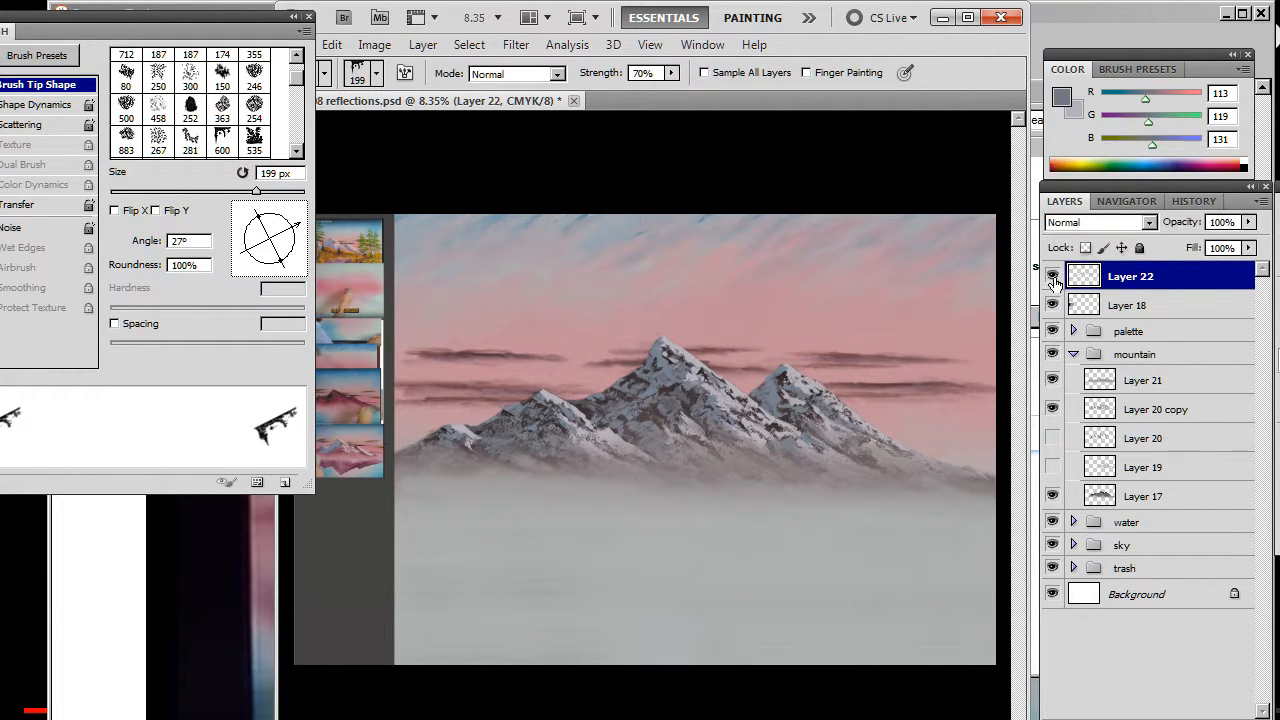
key(l)
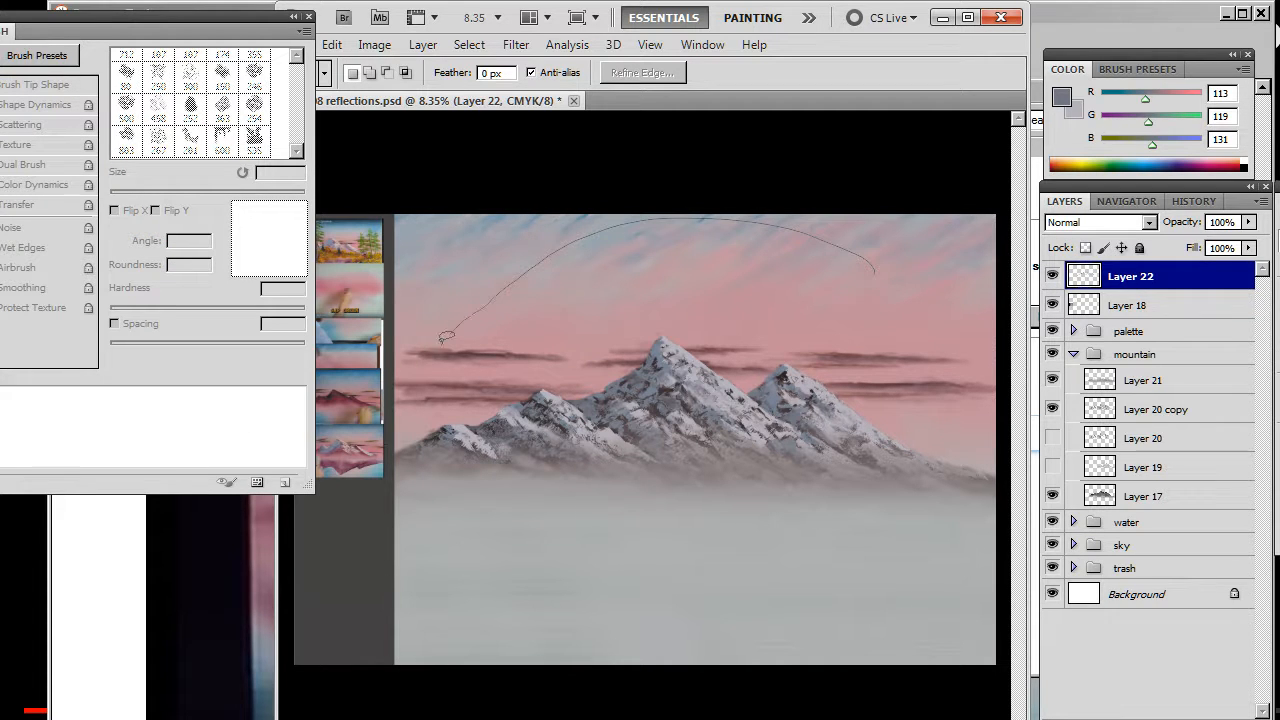
mouse_move(620, 562)
mouse_down()
mouse_move(950, 420)
mouse_move(845, 242)
mouse_up()
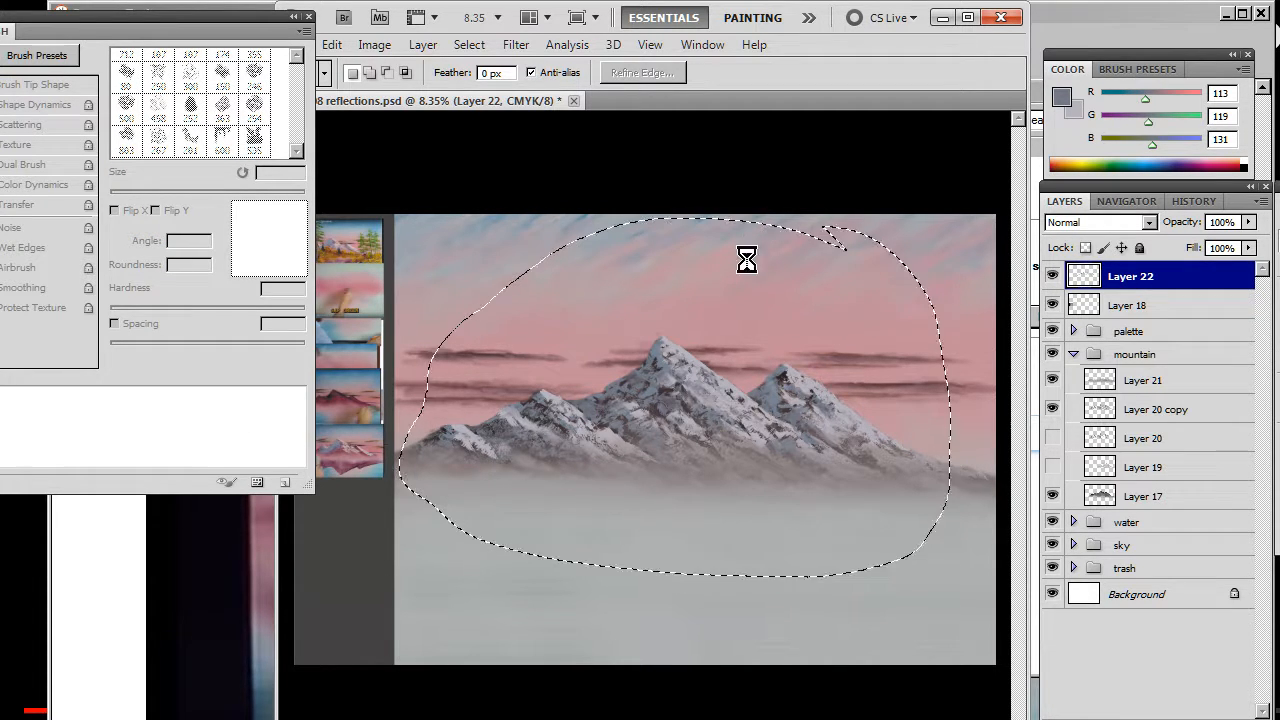
click(914, 177)
Move Layer 22 into the mountain group above Layer 21 and toggle its visibility to compare the snow.
drag(1139, 284, 1140, 377)
click(1055, 354)
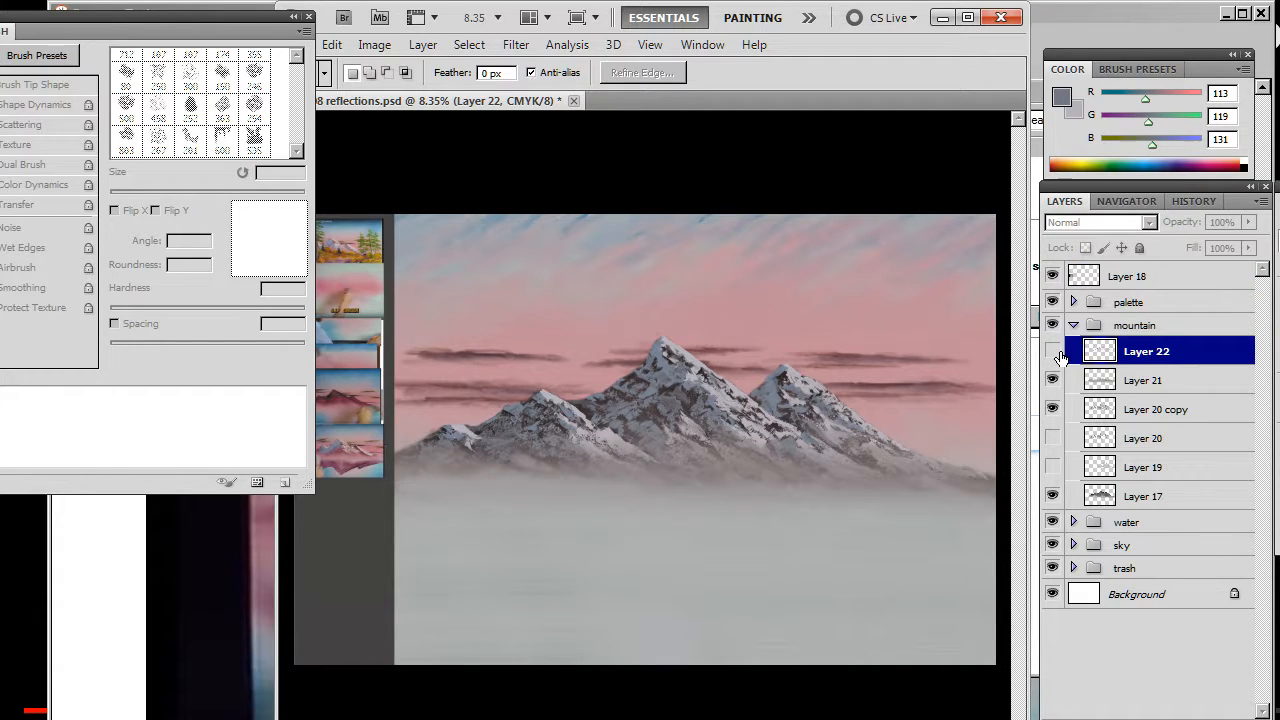
click(1053, 352)
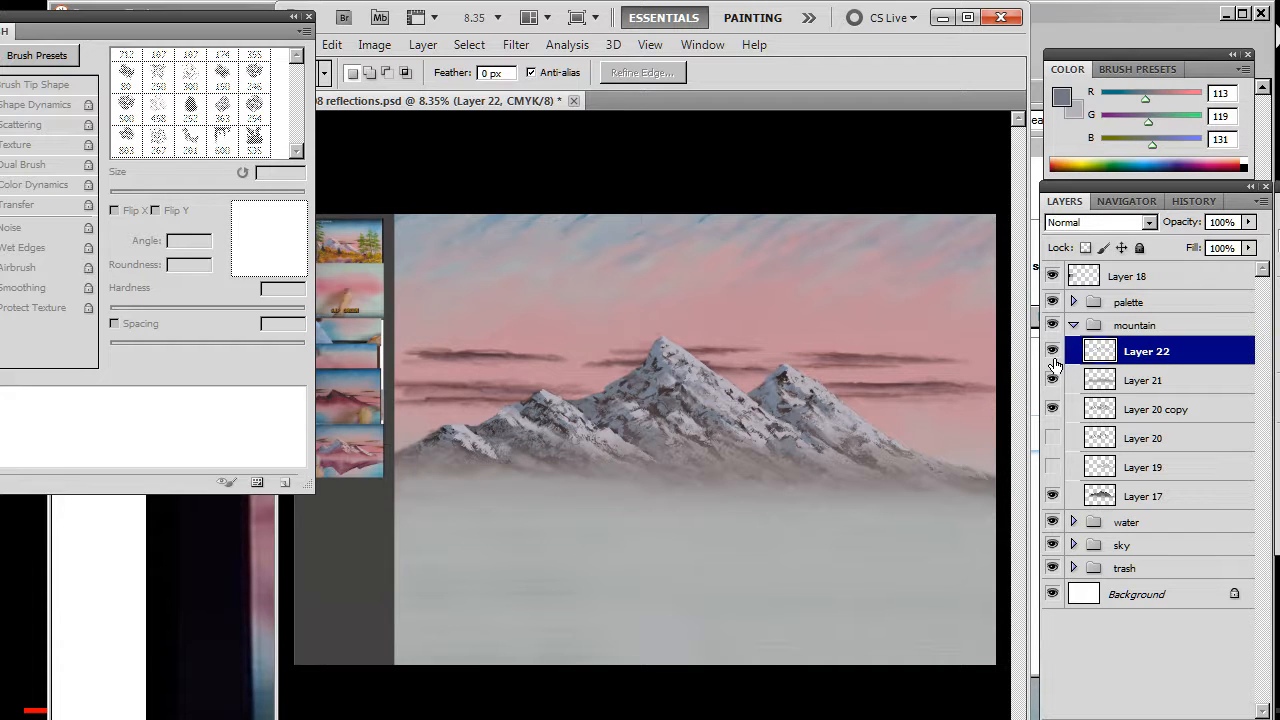
Switch back to the light snow color, rotate the Brush tip to -48°, and sample a color from the right mountain's lower slope.
key(z)
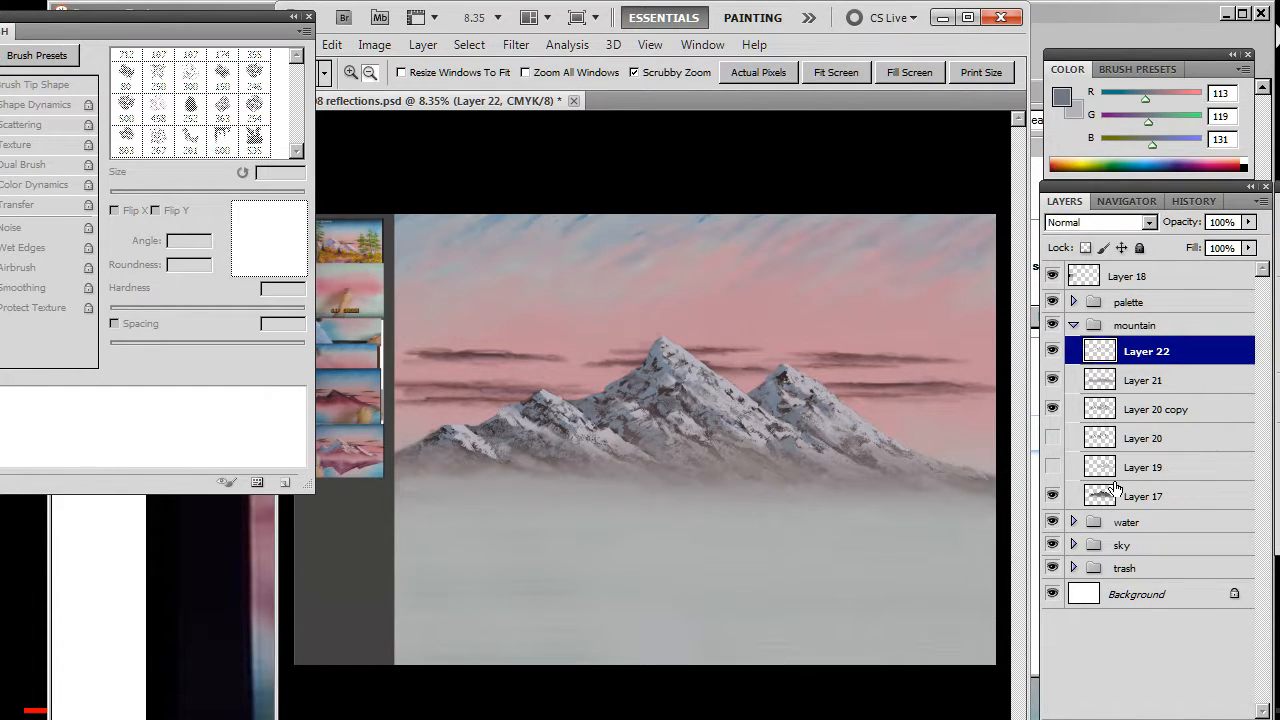
key(r)
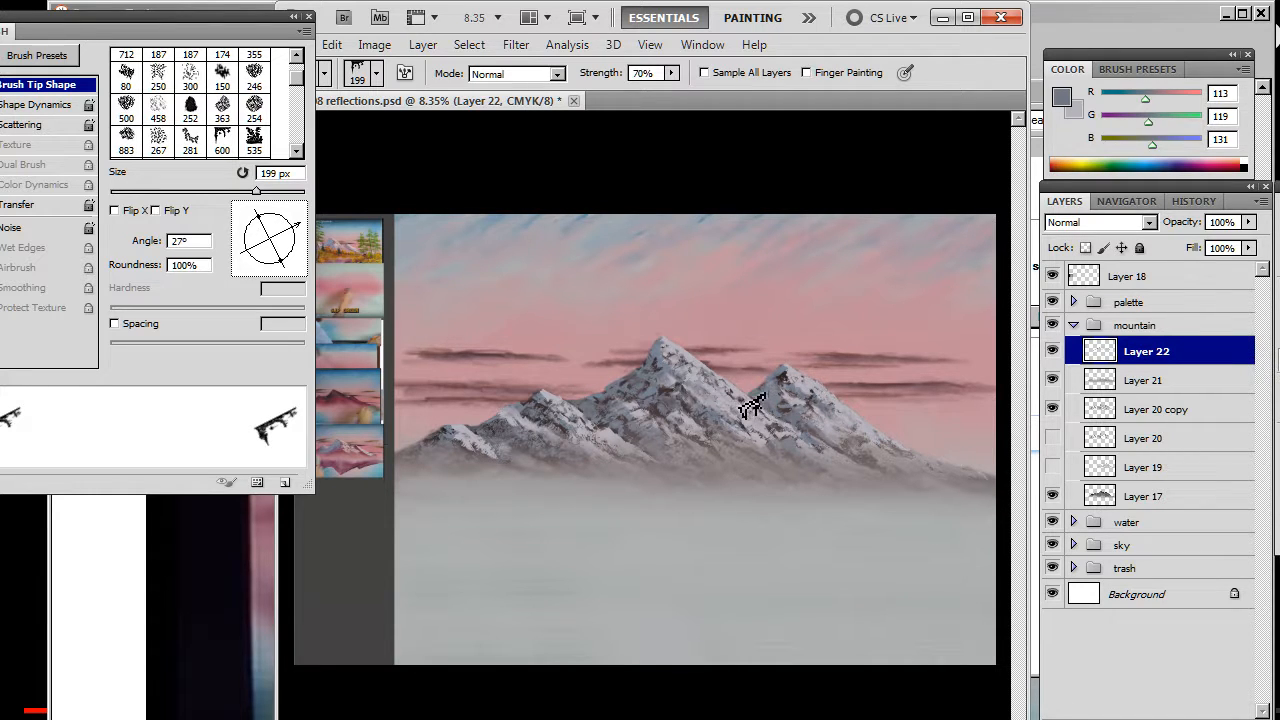
key(x)
key(b)
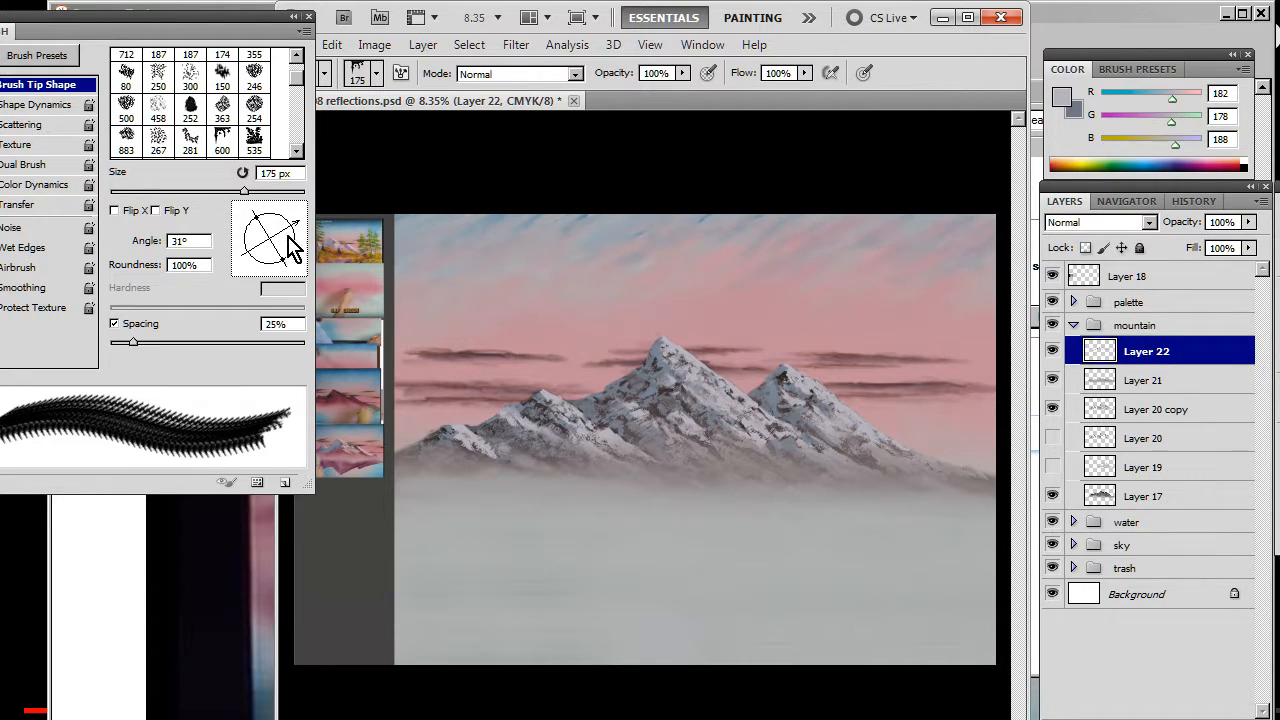
drag(290, 248, 290, 268)
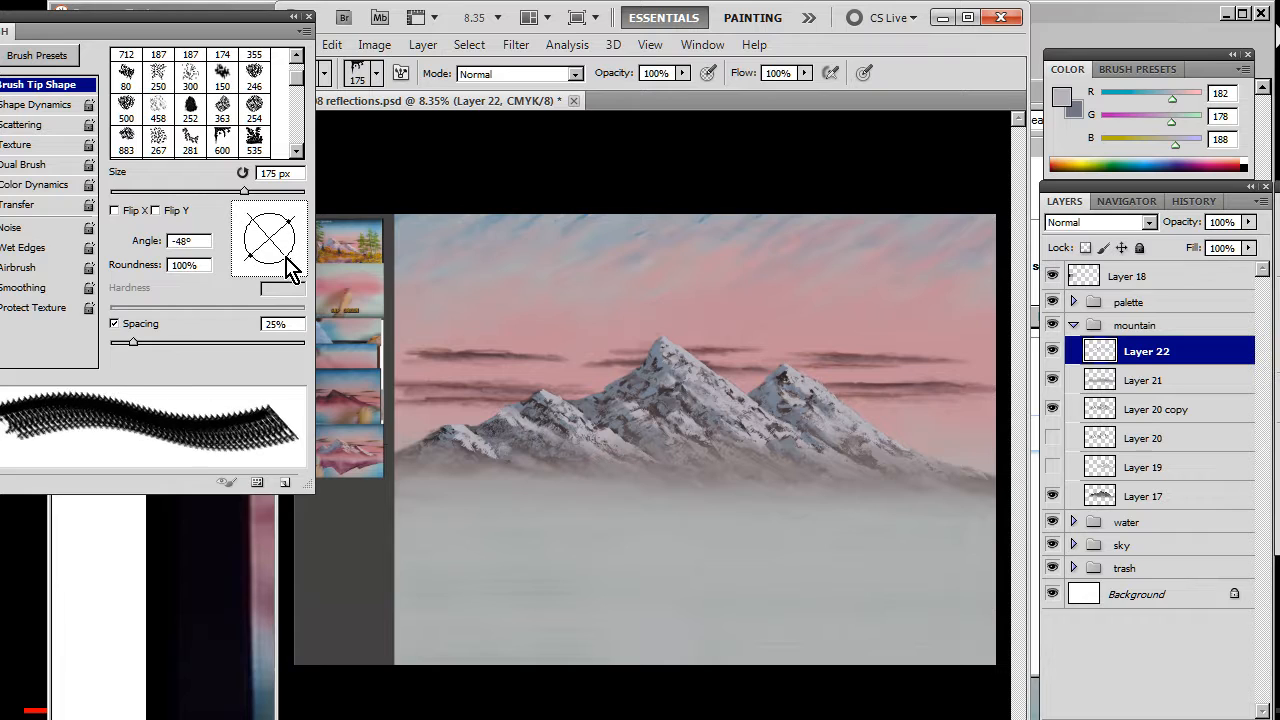
alt+click(862, 461)
Paint shadowed snow on the central and right mountains with the Brush and break it up with the Smudge tool.
key(r)
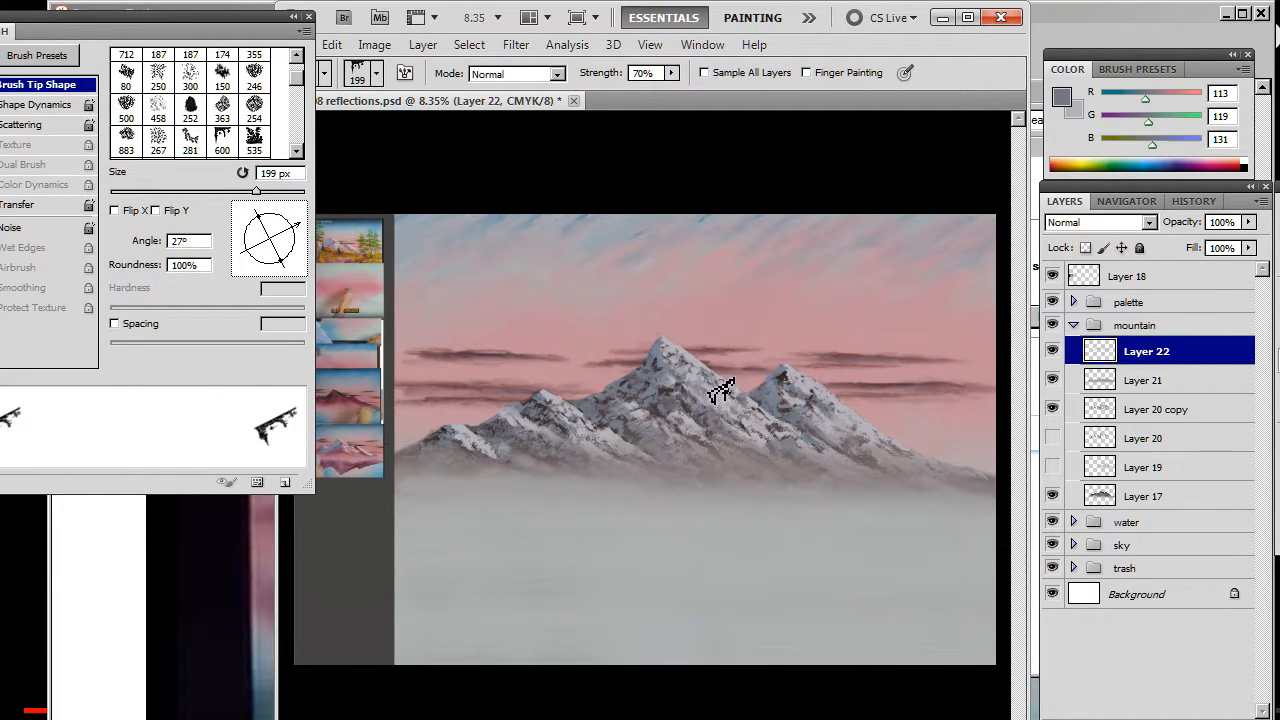
key(b)
key(r)
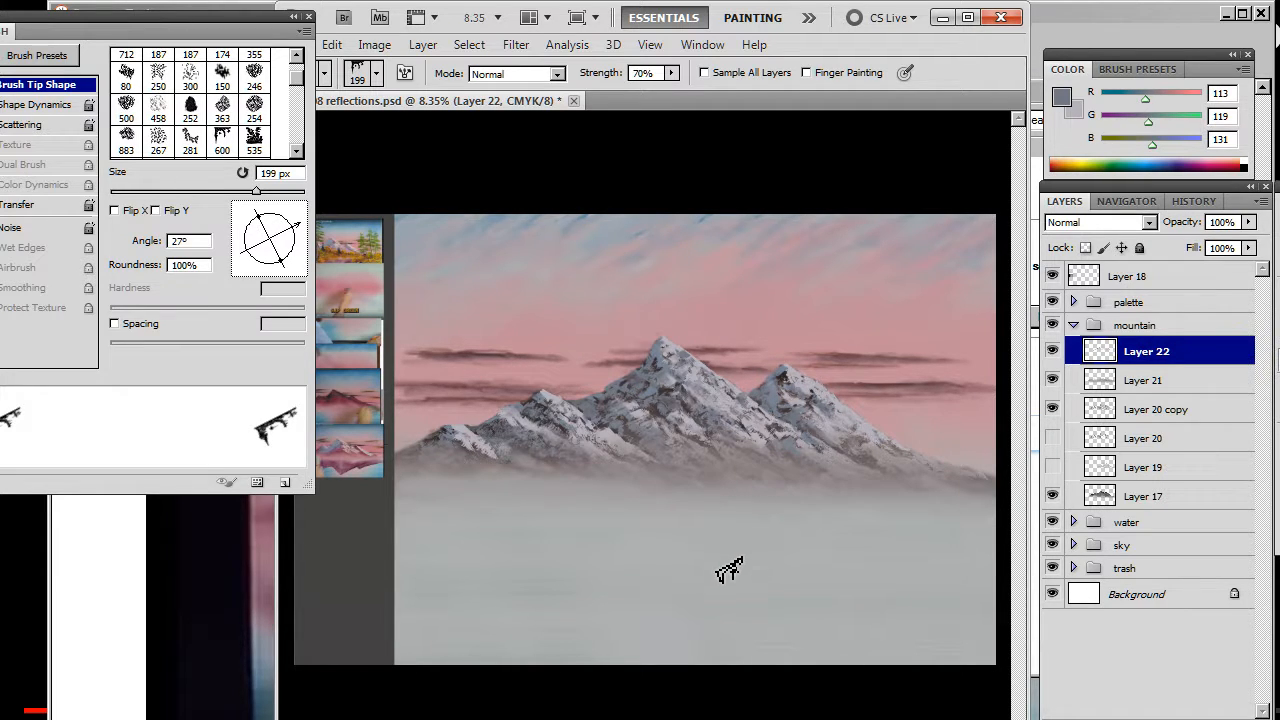
key(b)
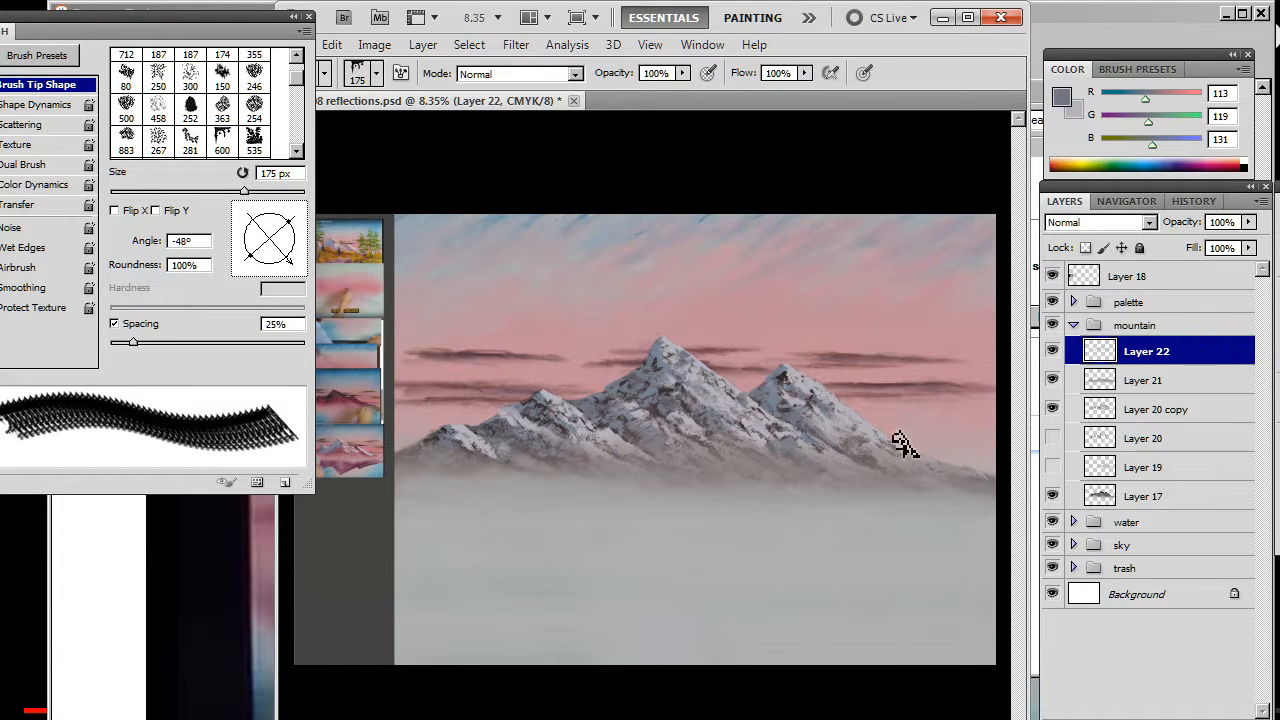
Switch to the light snow color, then paint and smudge snow on the right slope of the central mountain.
alt+click(716, 372)
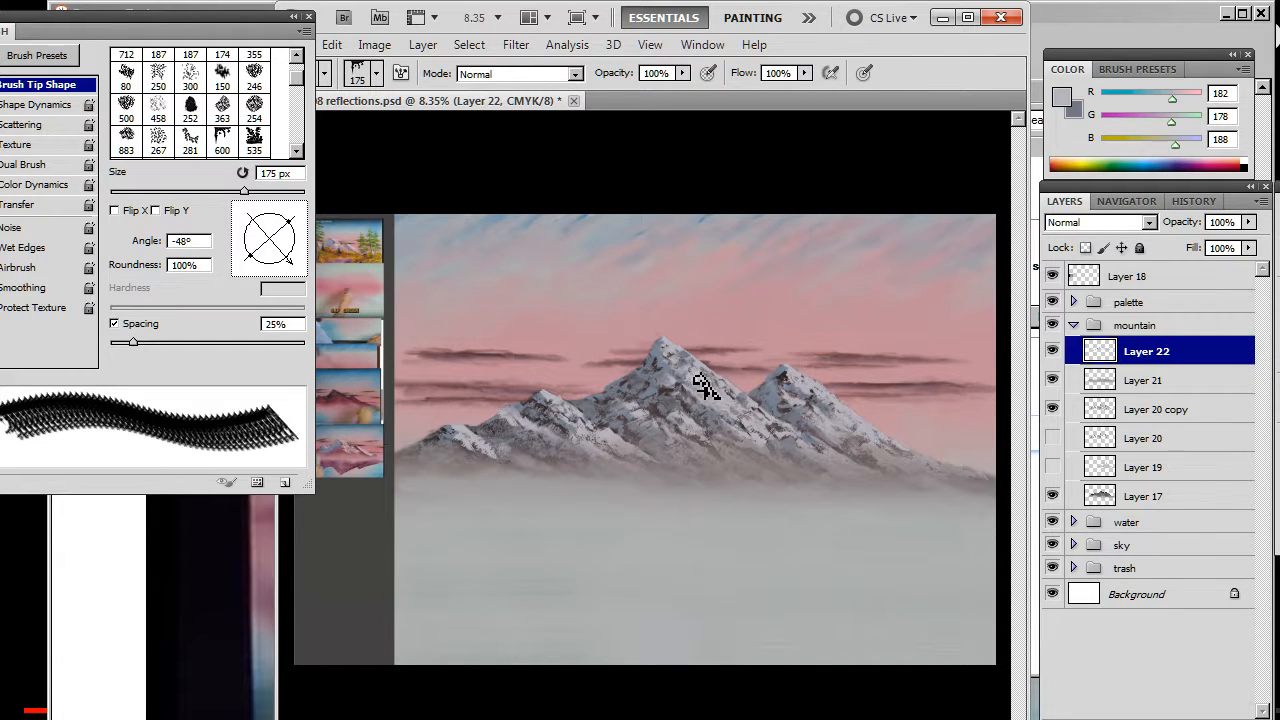
key(r)
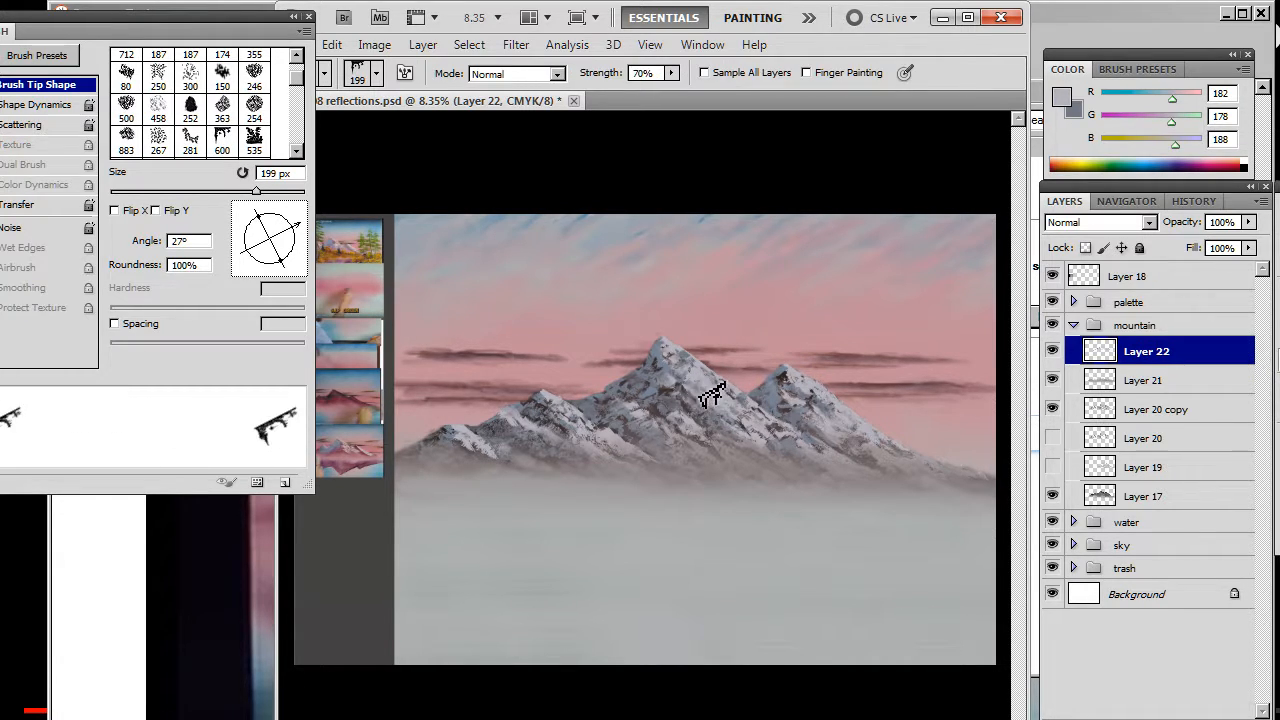
key(b)
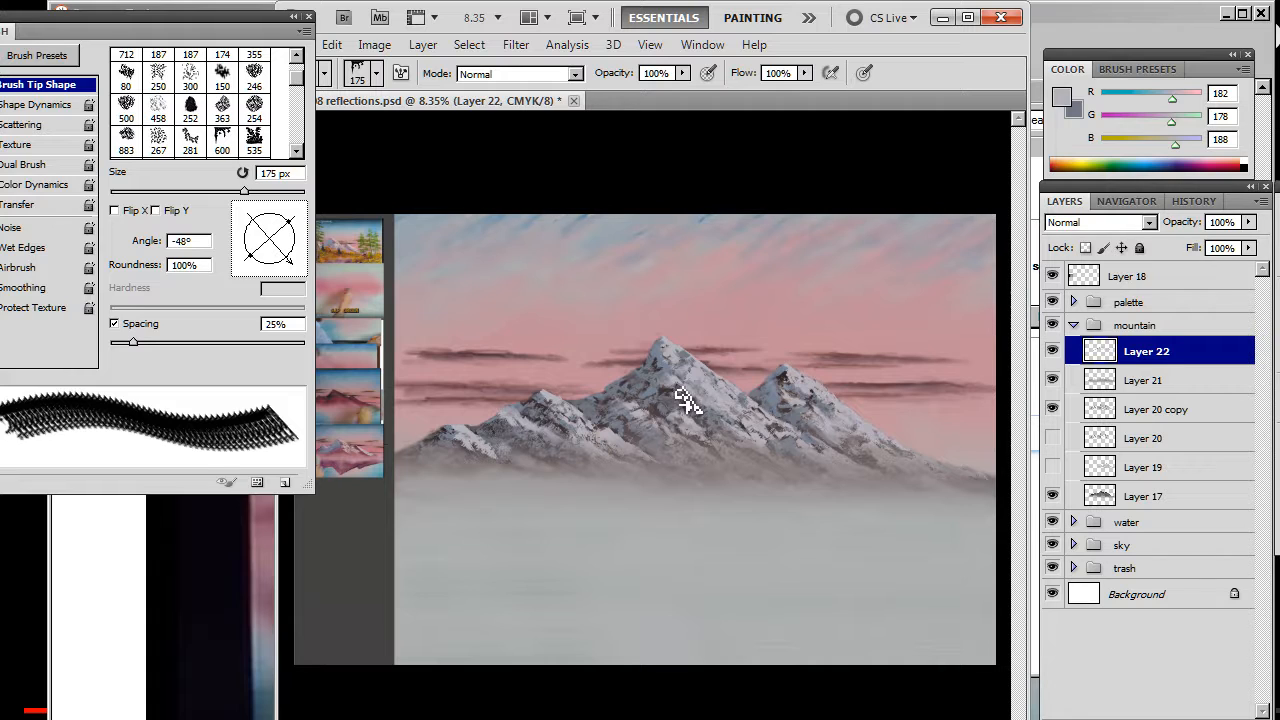
Rotate the Smudge tip to -49° and set its strength to 90% to blend the central mountain's snow.
key(r)
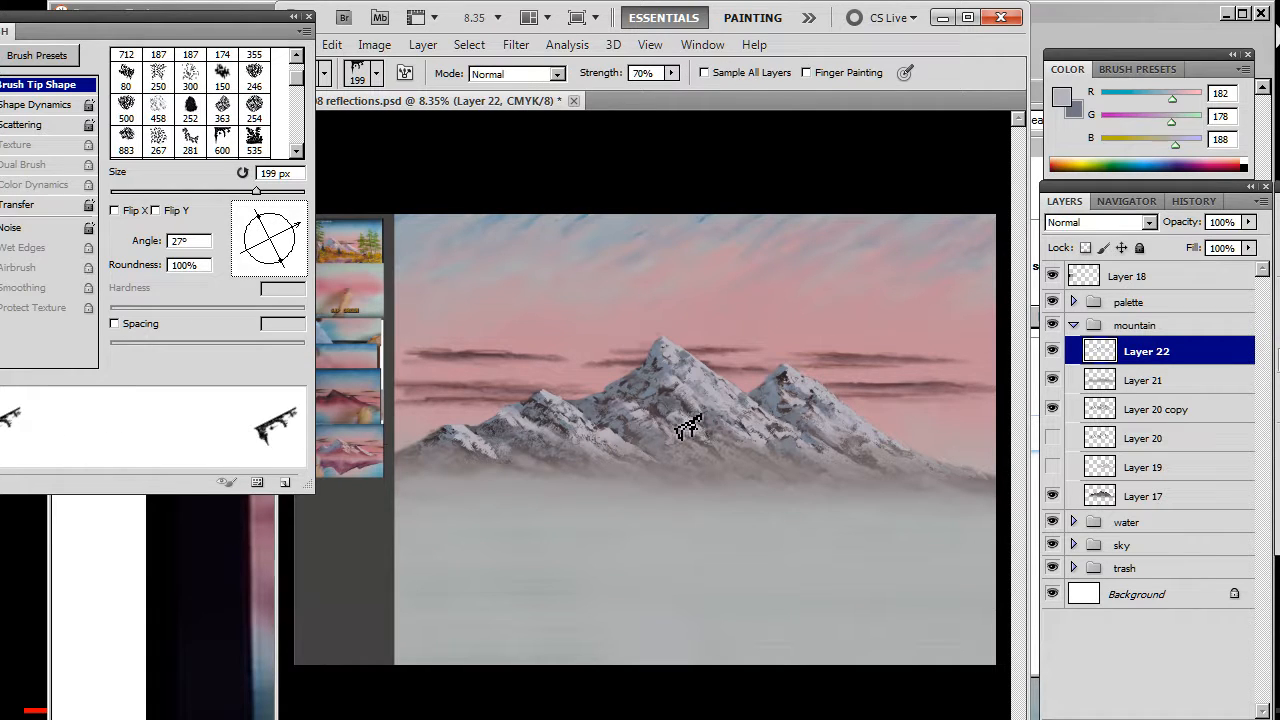
drag(285, 232, 291, 266)
key(9)
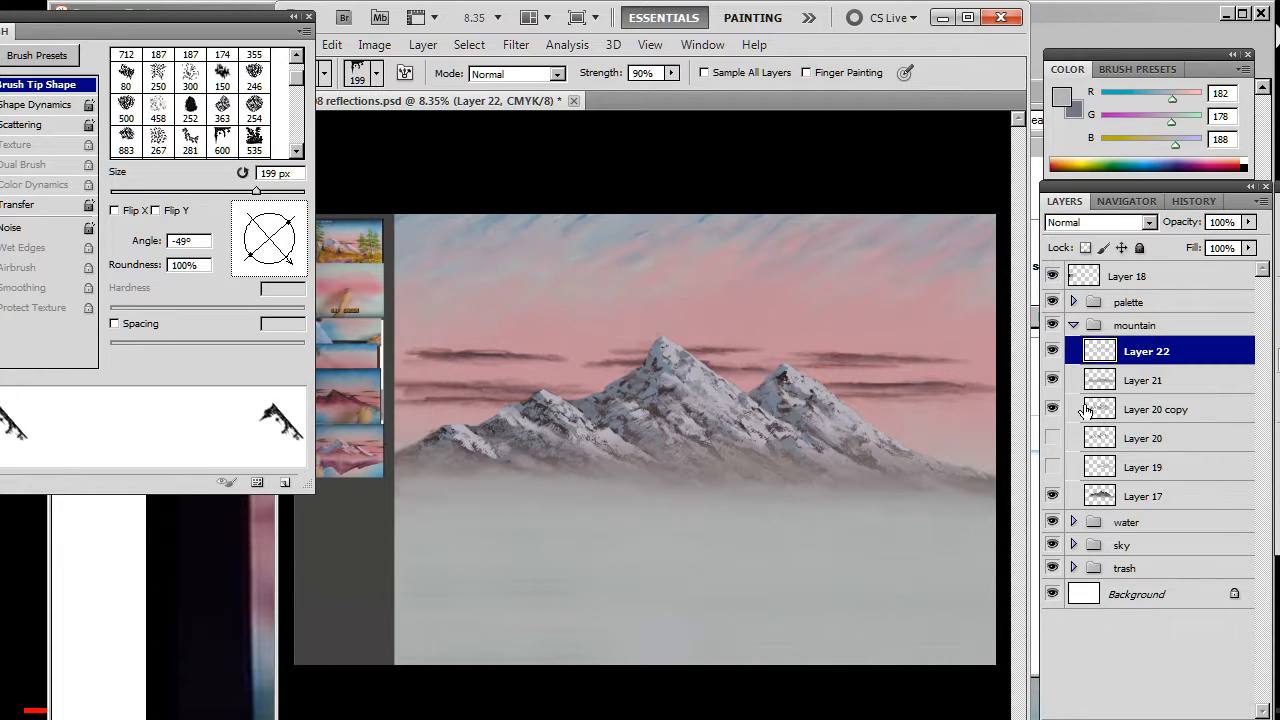
Move Layer 19 and Layer 20 into the trash group and toggle the mountain group's visibility to check it.
click(1158, 465)
shift+click(1168, 442)
drag(1165, 470, 1155, 569)
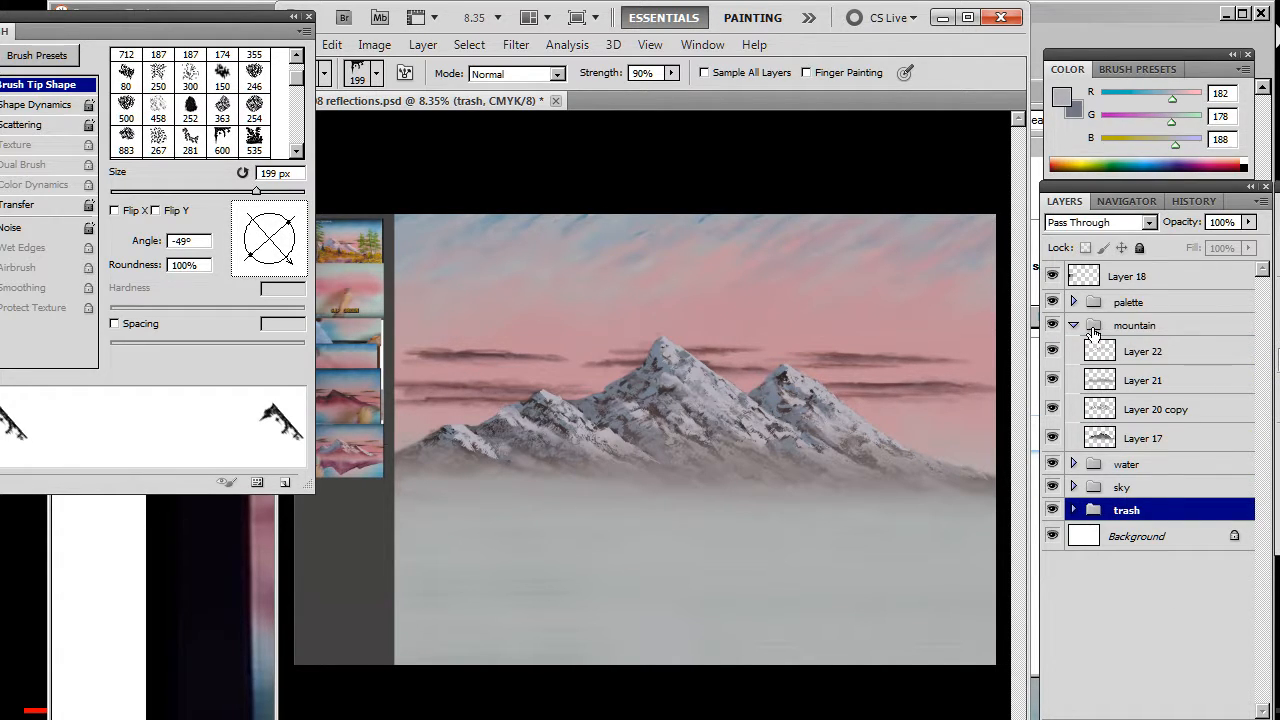
click(1054, 327)
click(1054, 327)
click(1073, 325)
Duplicate the mountain group and merge the copy into a single layer.
click(1152, 320)
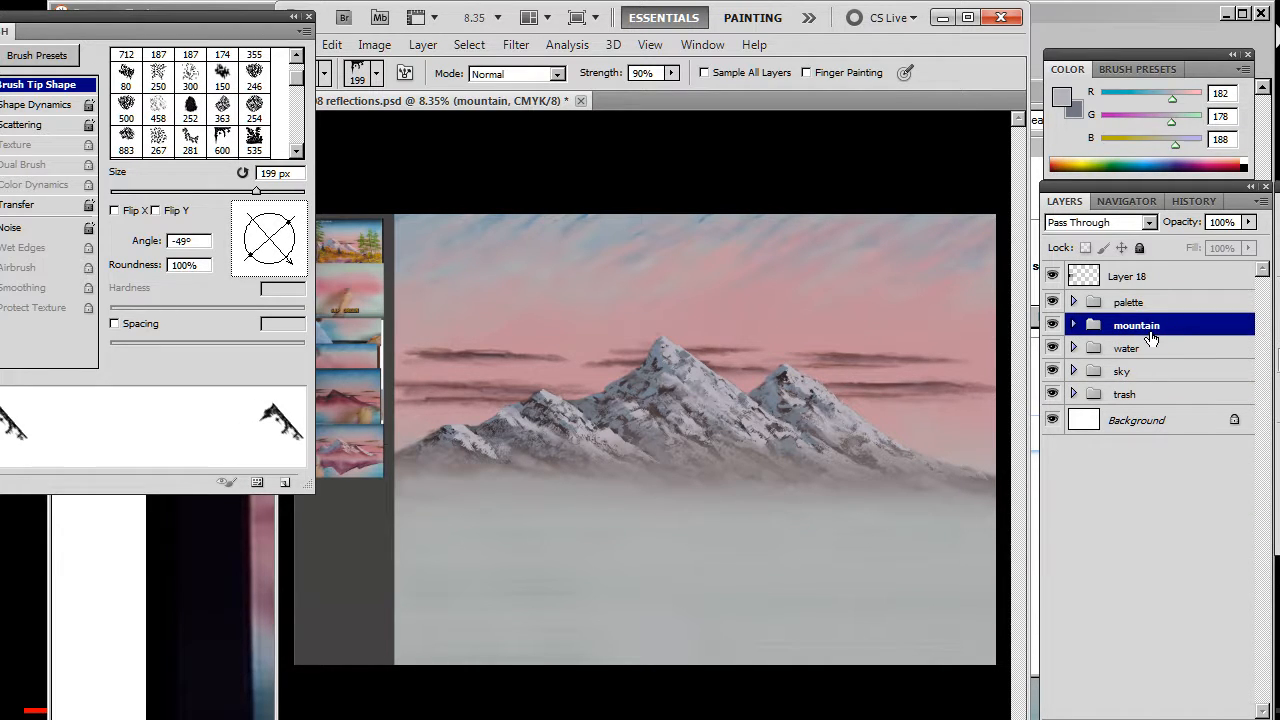
right_click(1150, 338)
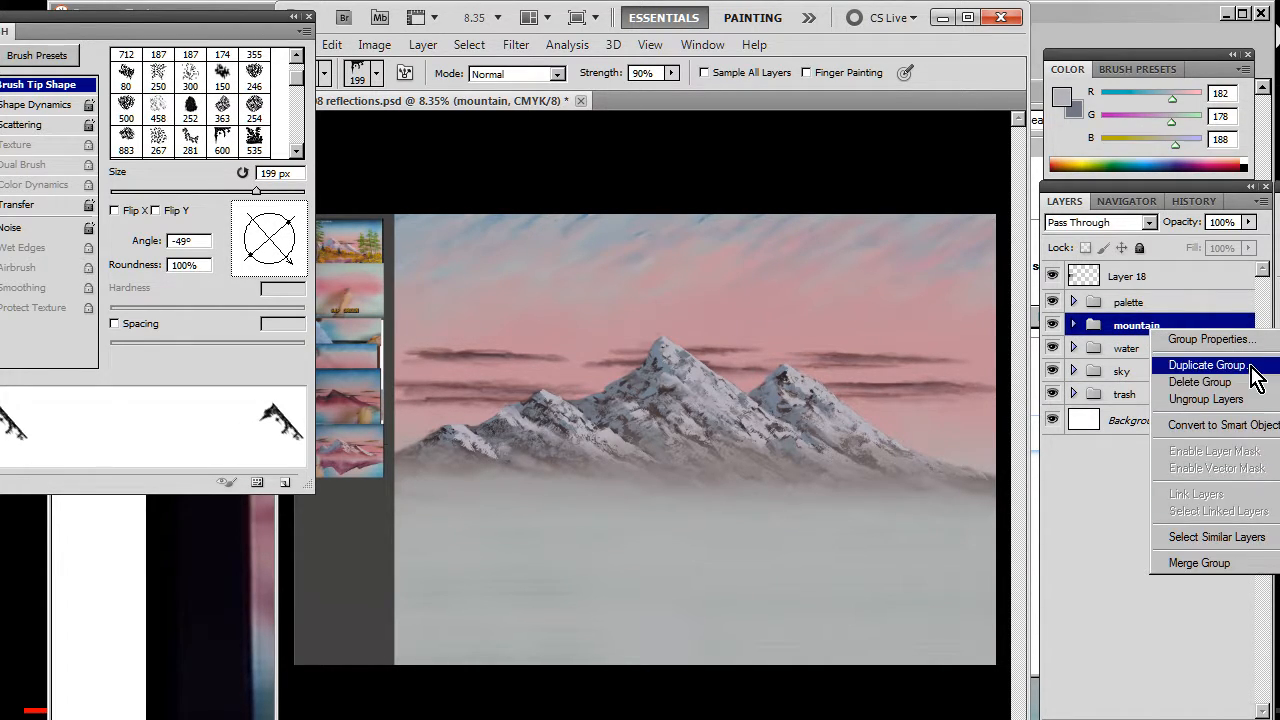
click(1248, 375)
key(Return)
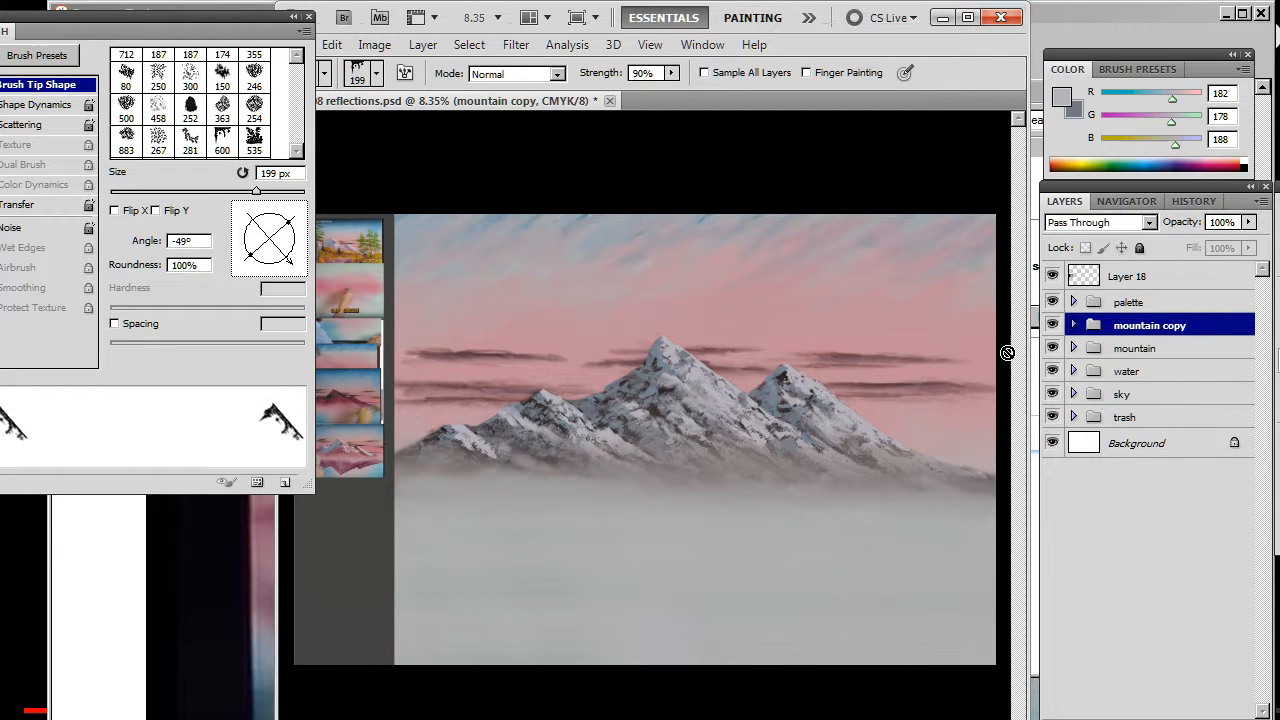
right_click(1147, 334)
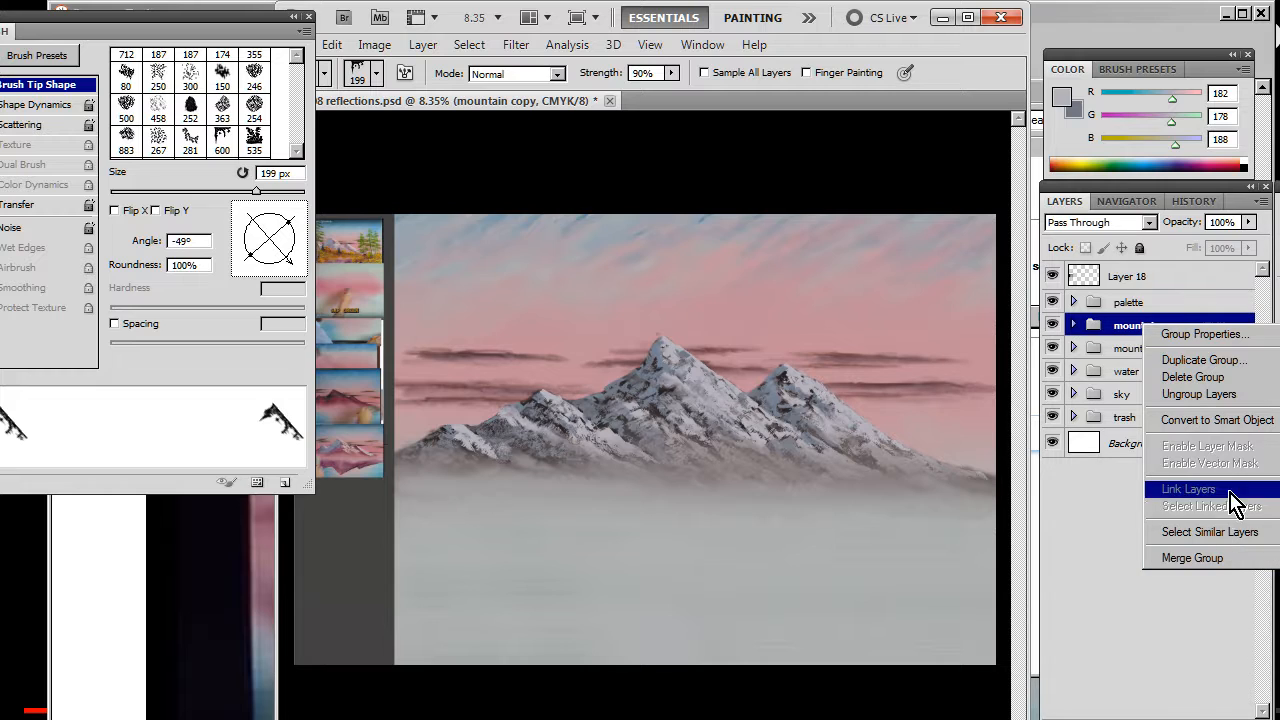
click(1220, 560)
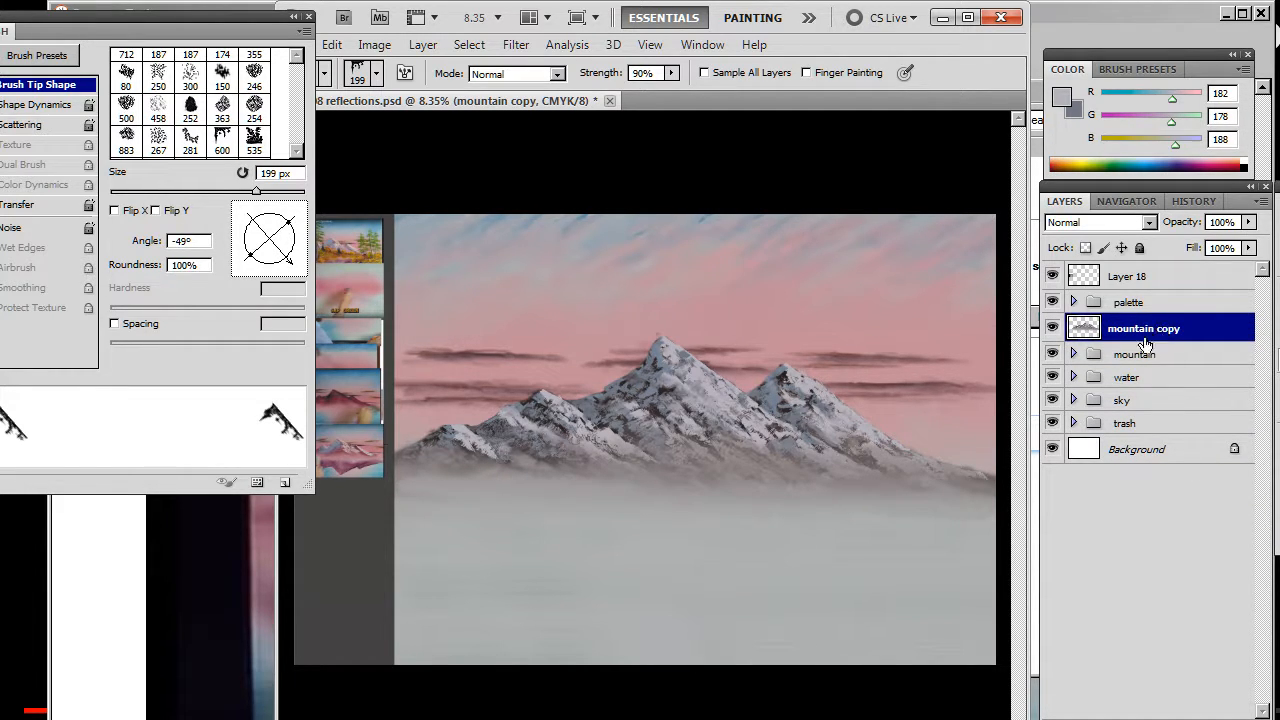
Move the mountain copy layer into the water group and flip it vertically with Free Transform.
click(1073, 377)
drag(1165, 328, 1165, 399)
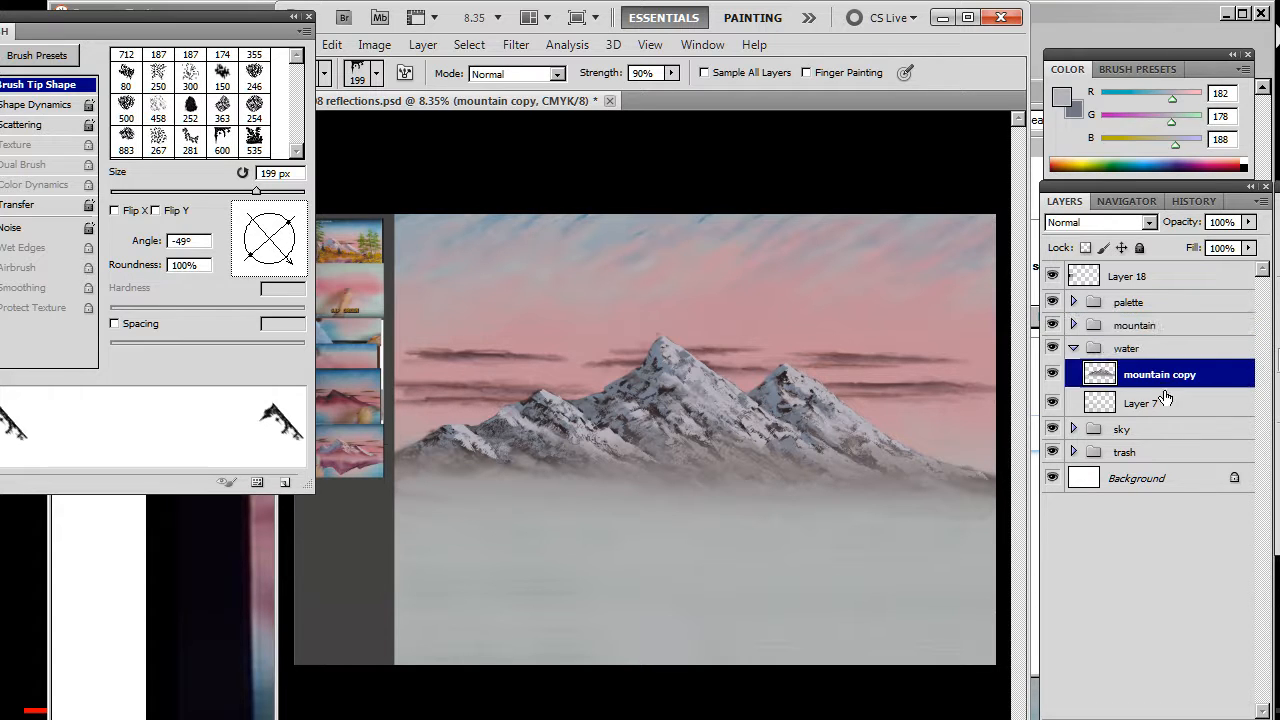
key(m)
right_click(788, 389)
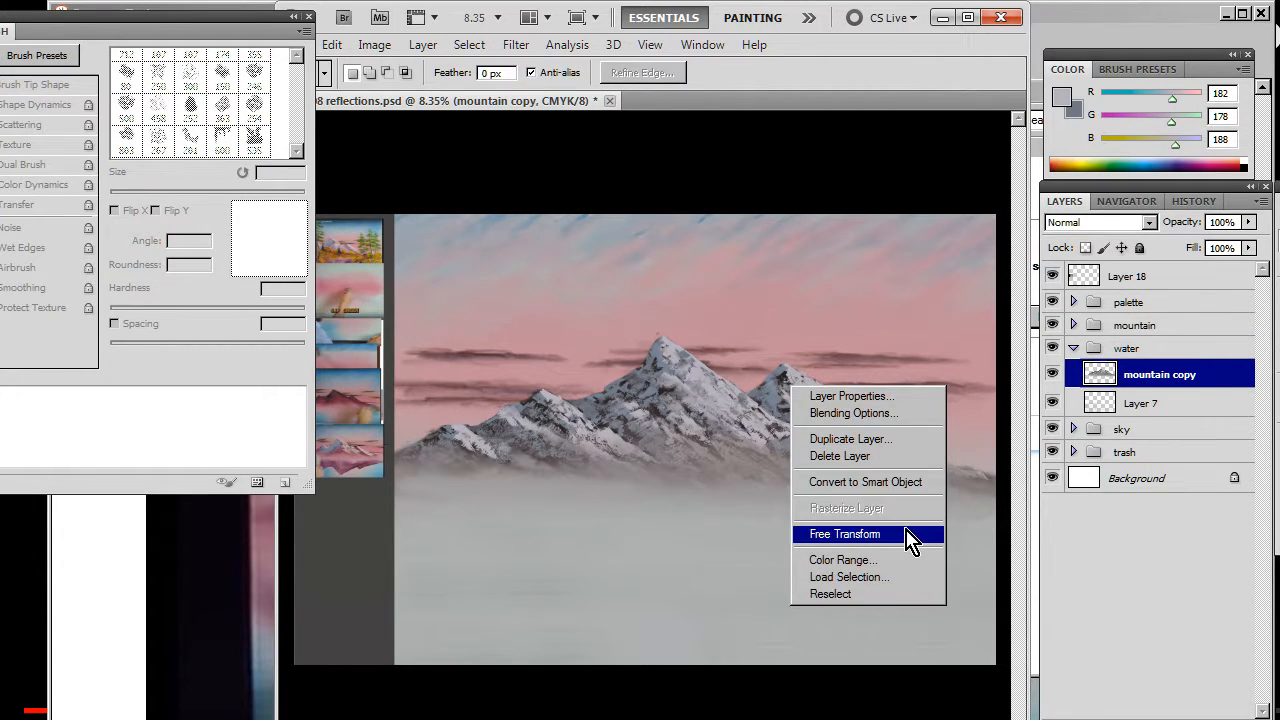
click(845, 534)
right_click(768, 422)
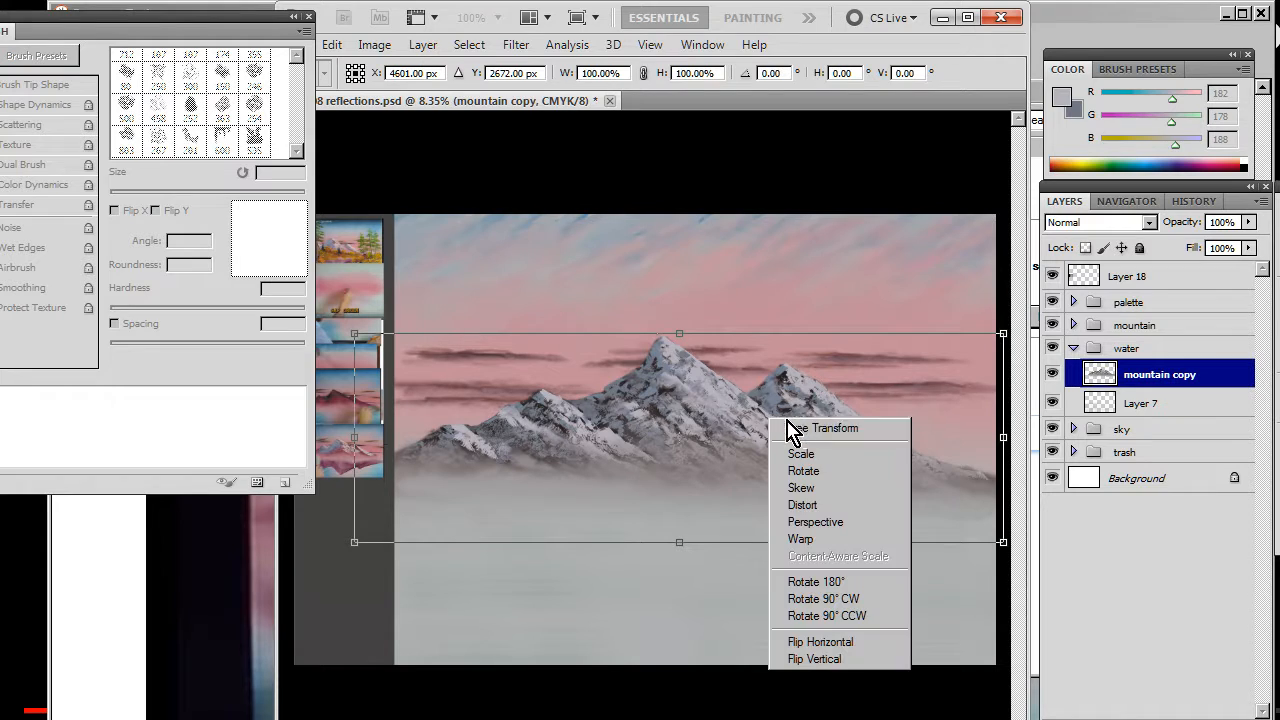
click(852, 660)
key(Return)
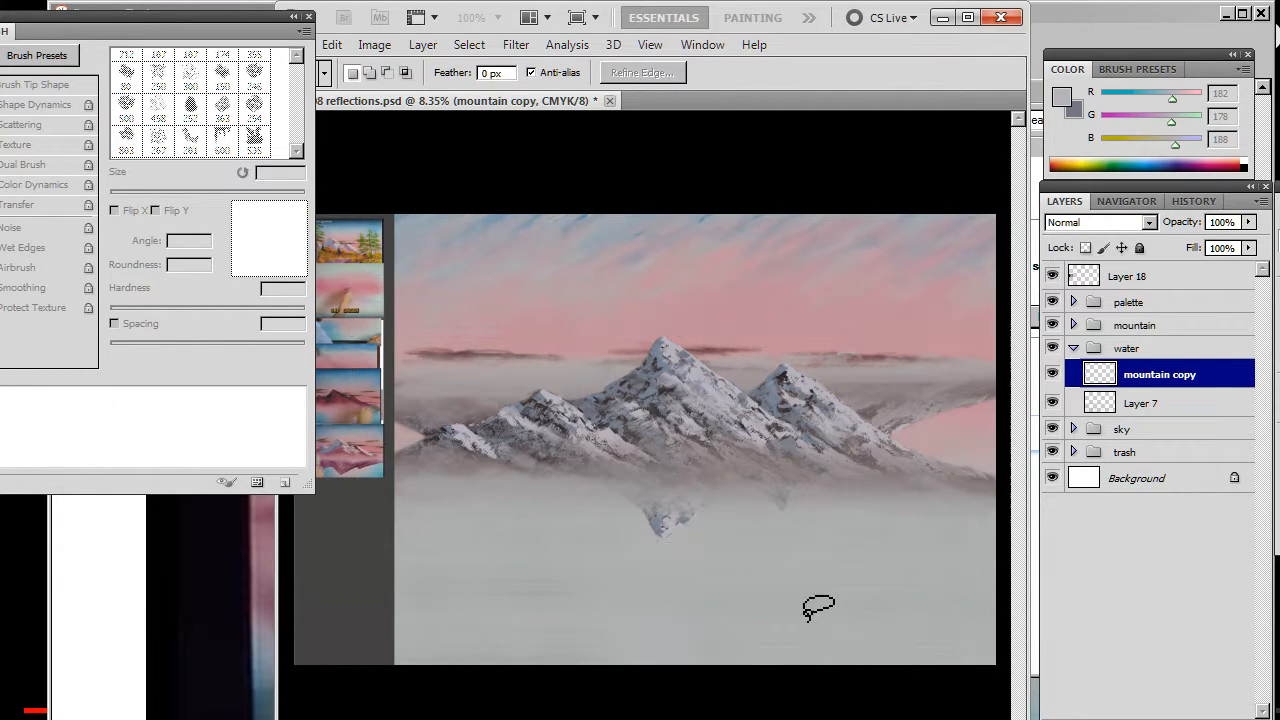
Move the flipped mountains down over the water as a reflection and place Layer 7 above the mountain copy layer.
key(v)
drag(783, 456, 829, 597)
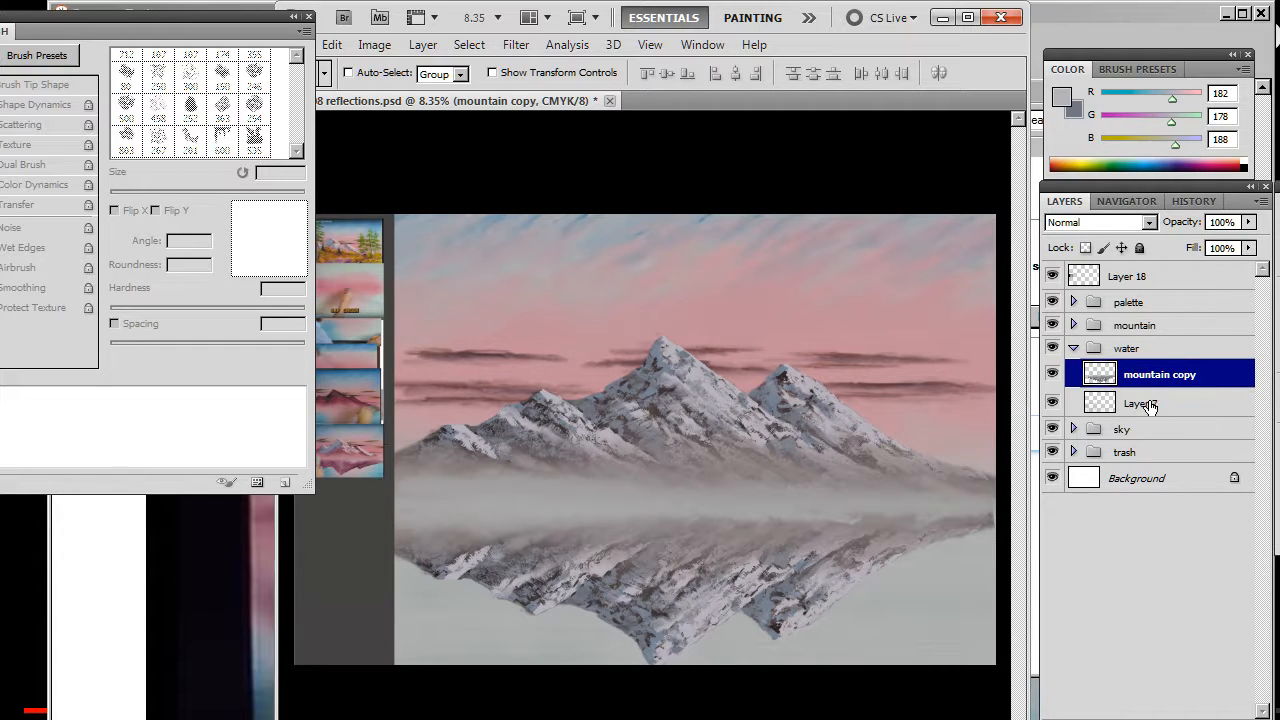
drag(1144, 397, 1145, 362)
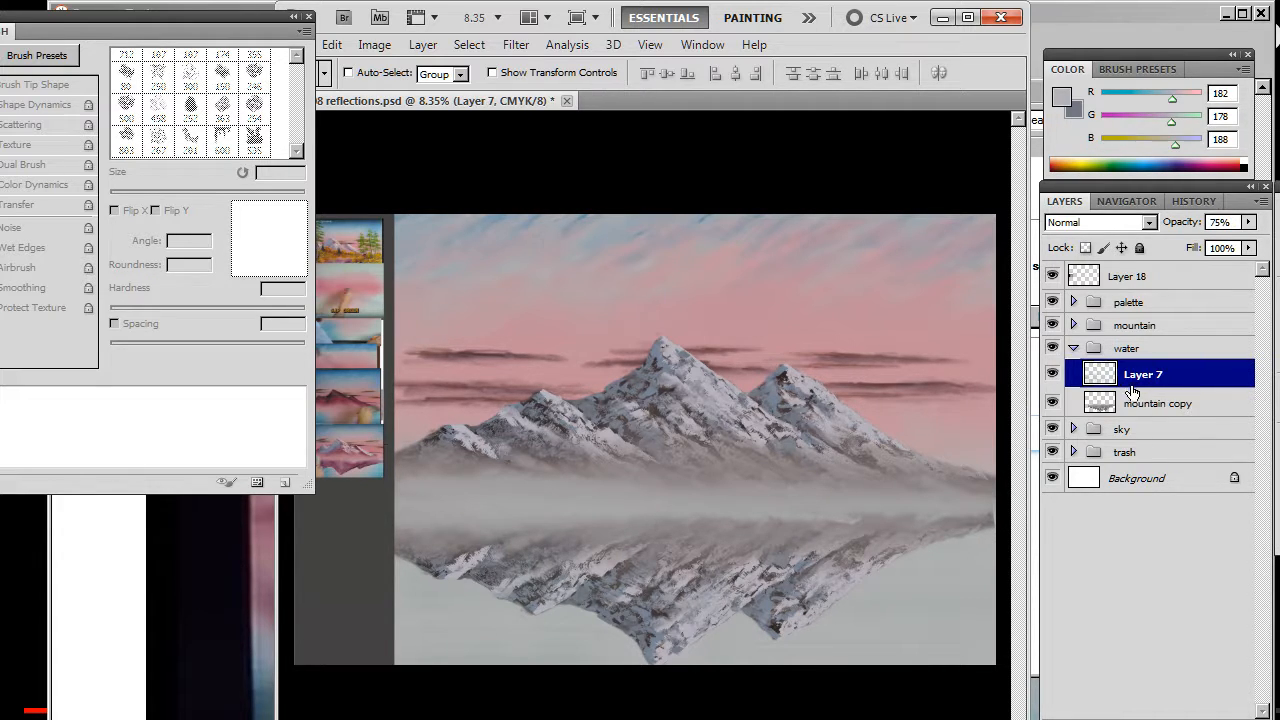
click(1139, 404)
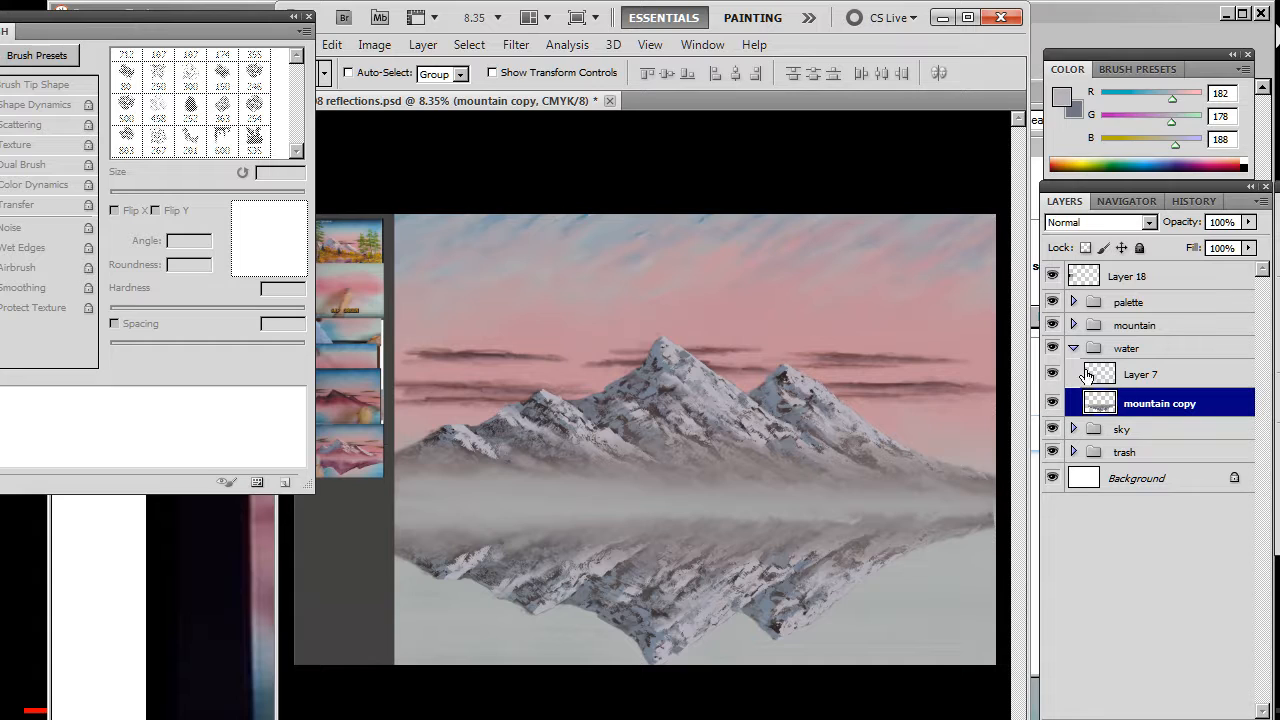
Toggle the visibility of the mountain group and Layer 21 to examine the mist at the mountains' base.
click(1052, 325)
click(1052, 325)
click(1073, 326)
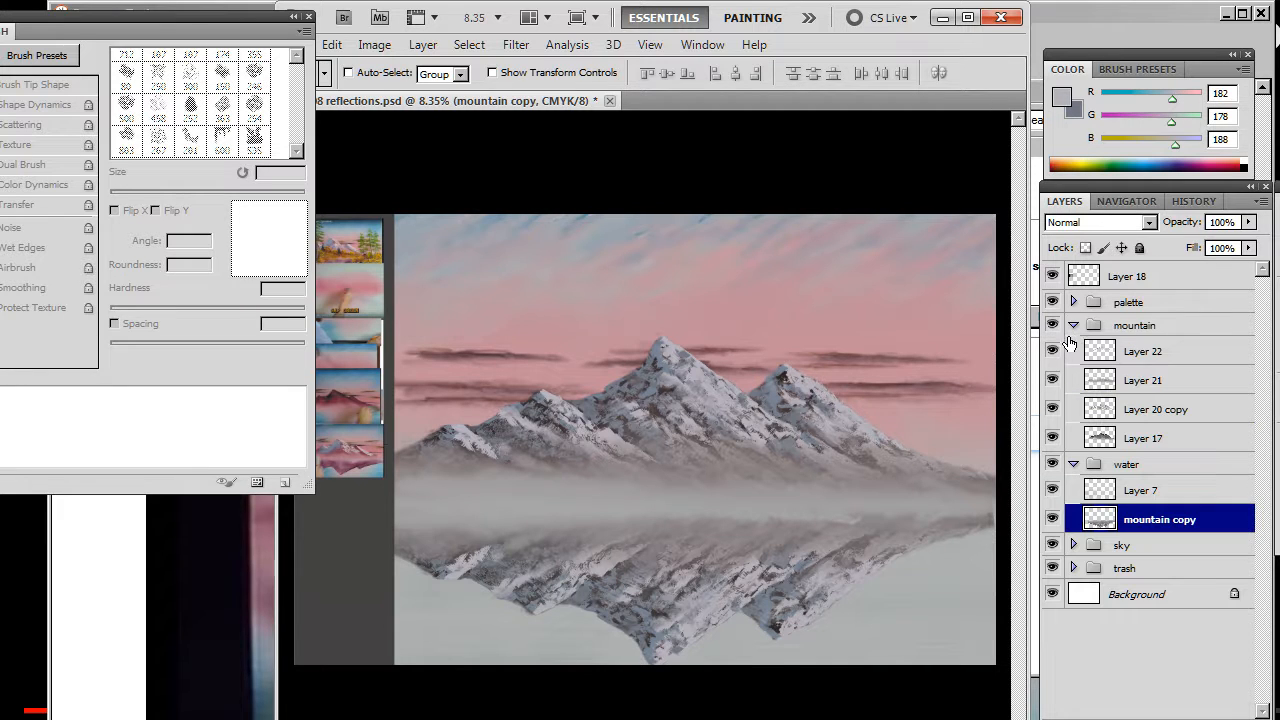
click(1053, 380)
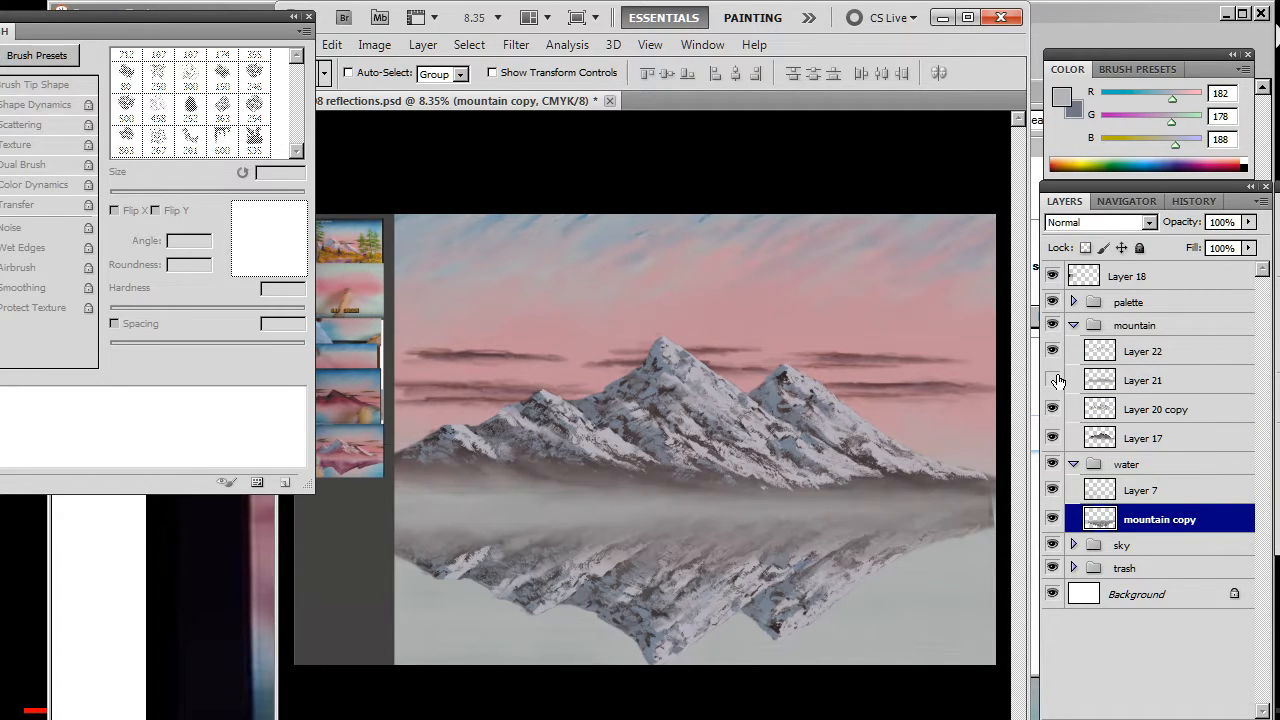
click(1055, 380)
Smudge the mist on Layer 21 along the mountains' base using the 119 brush tip at 249 px with Spacing off.
click(1158, 386)
key(r)
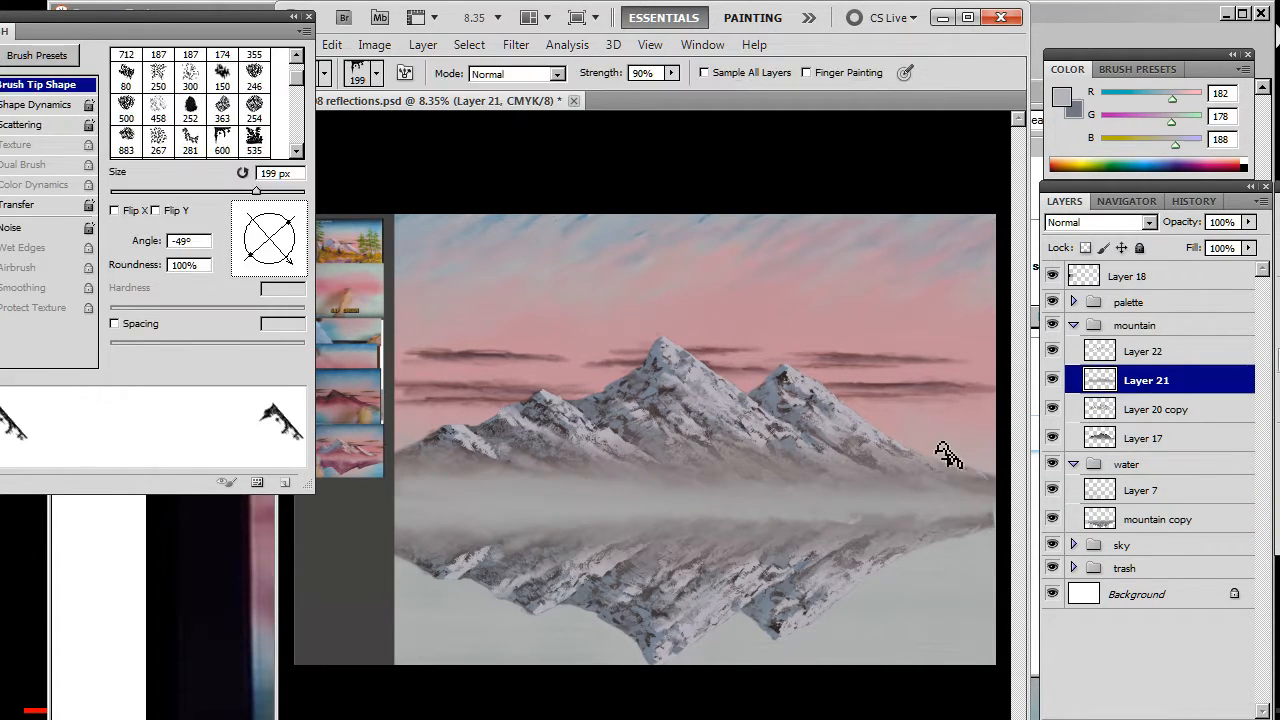
right_click(648, 499)
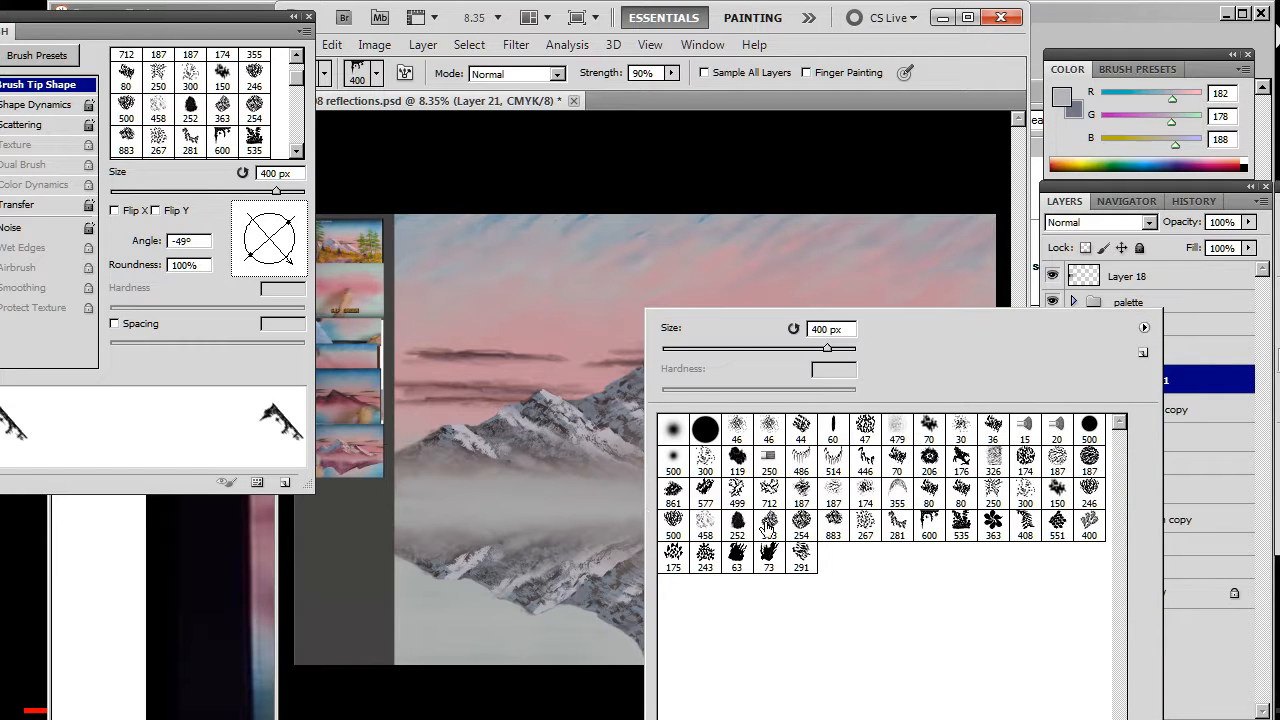
click(737, 466)
click(508, 712)
key(bracketright)
key(bracketright)
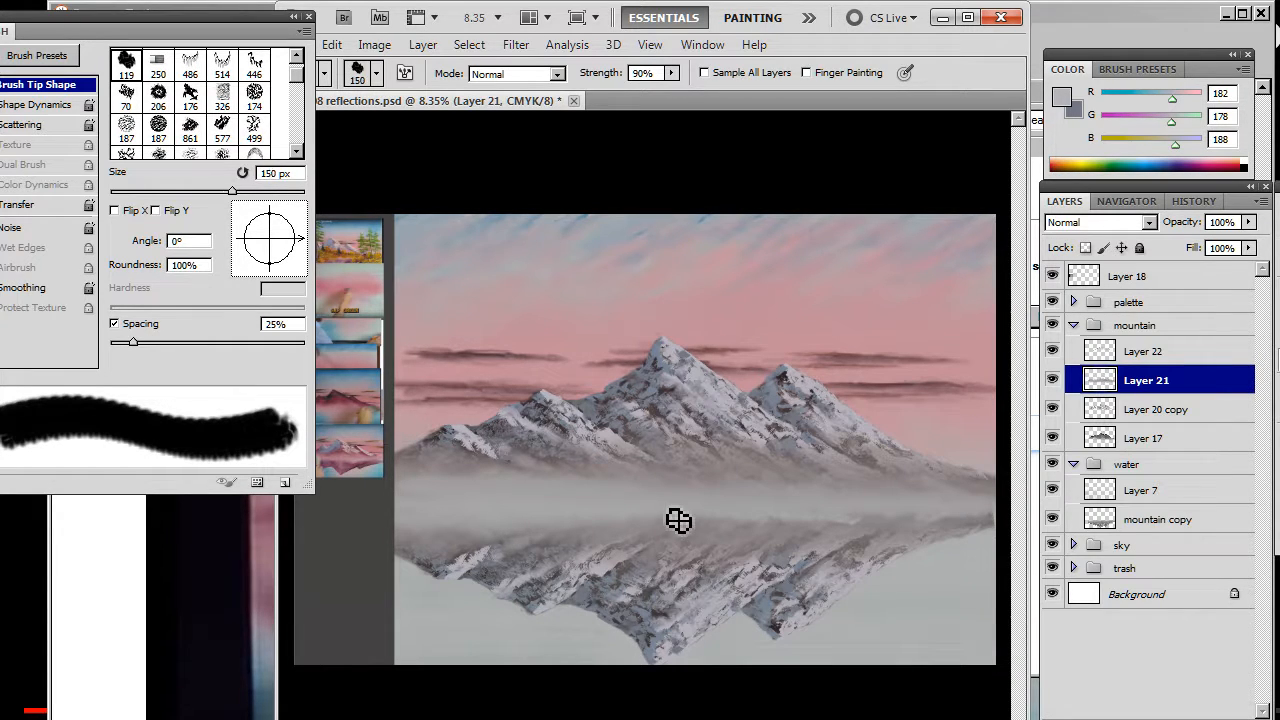
key(bracketright)
key(bracketright)
key(bracketright)
key(bracketright)
click(114, 323)
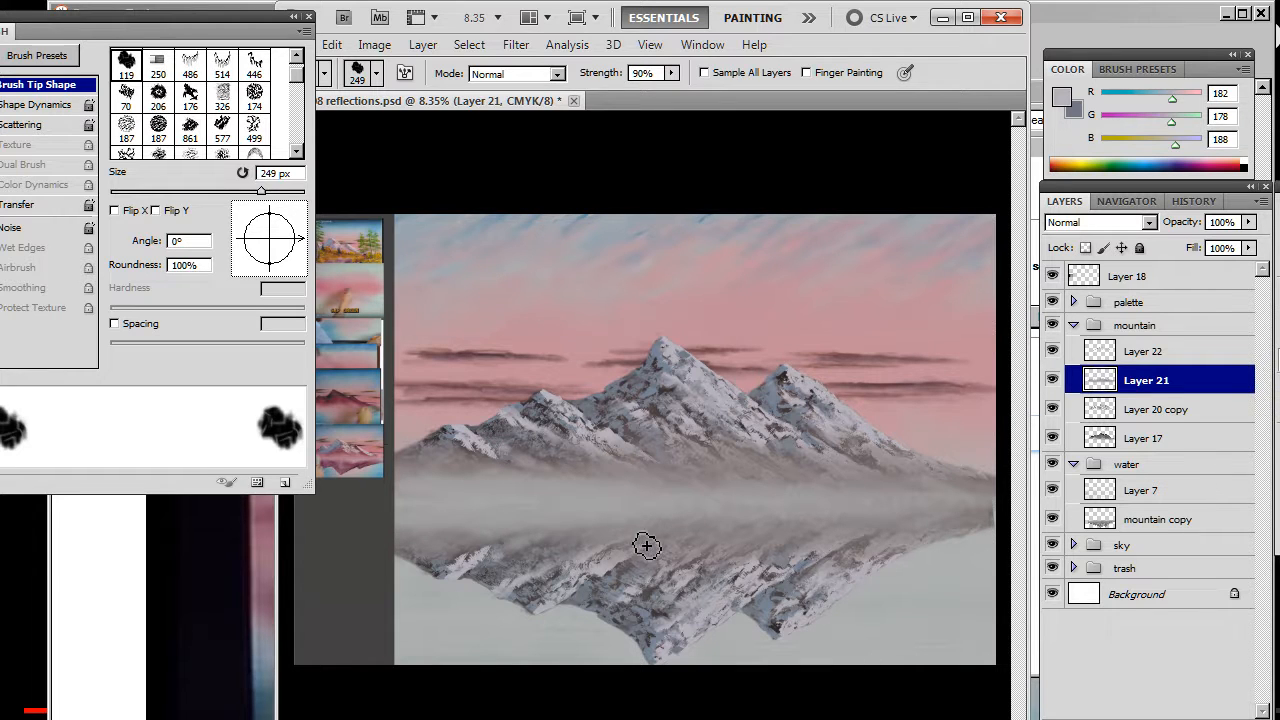
Select the empty area around Layer 21's mist with the Magic Wand to check its extent, then clear the selection.
key(w)
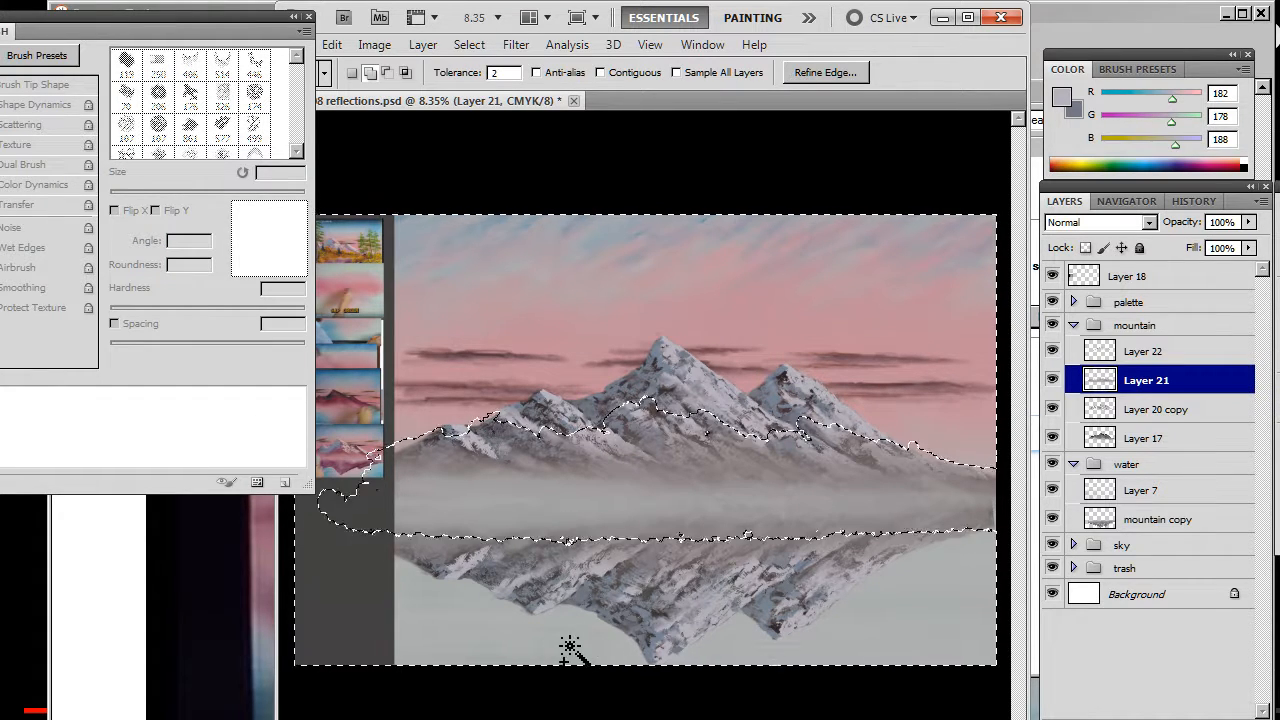
key(ctrl+d)
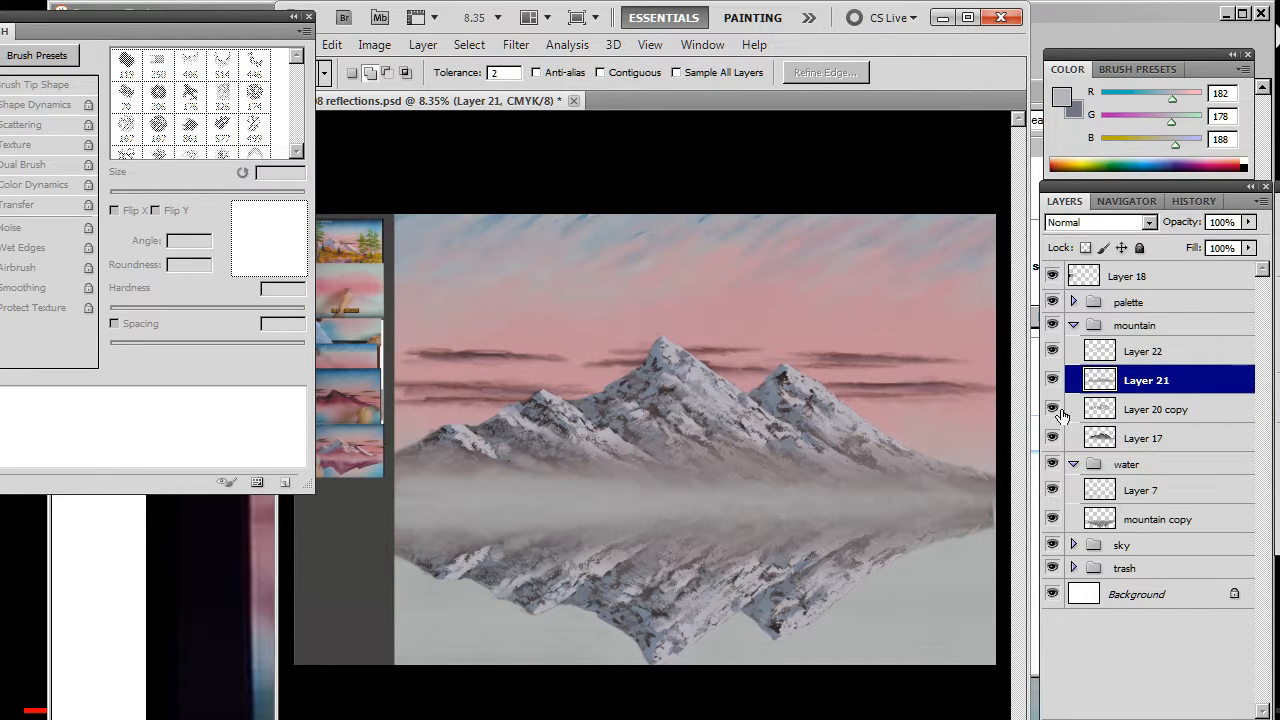
click(1073, 327)
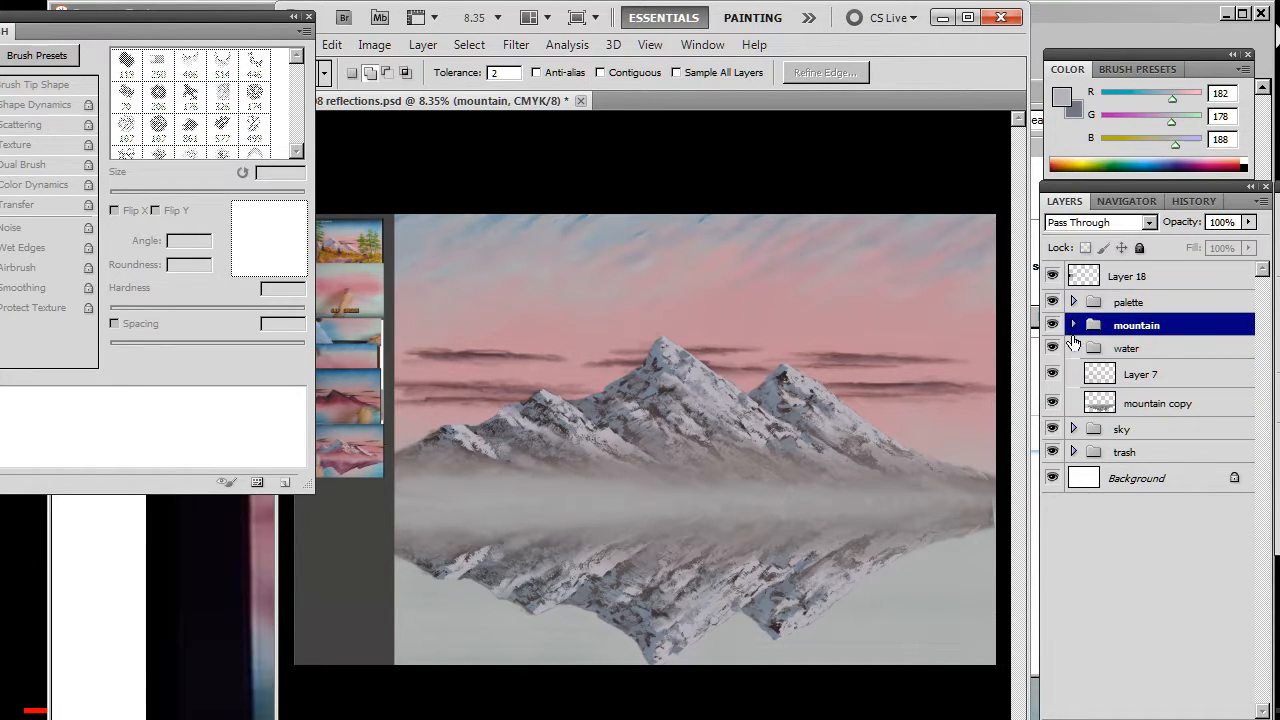
Set the mountain copy layer's opacity to 73% to fade the reflection.
click(1165, 405)
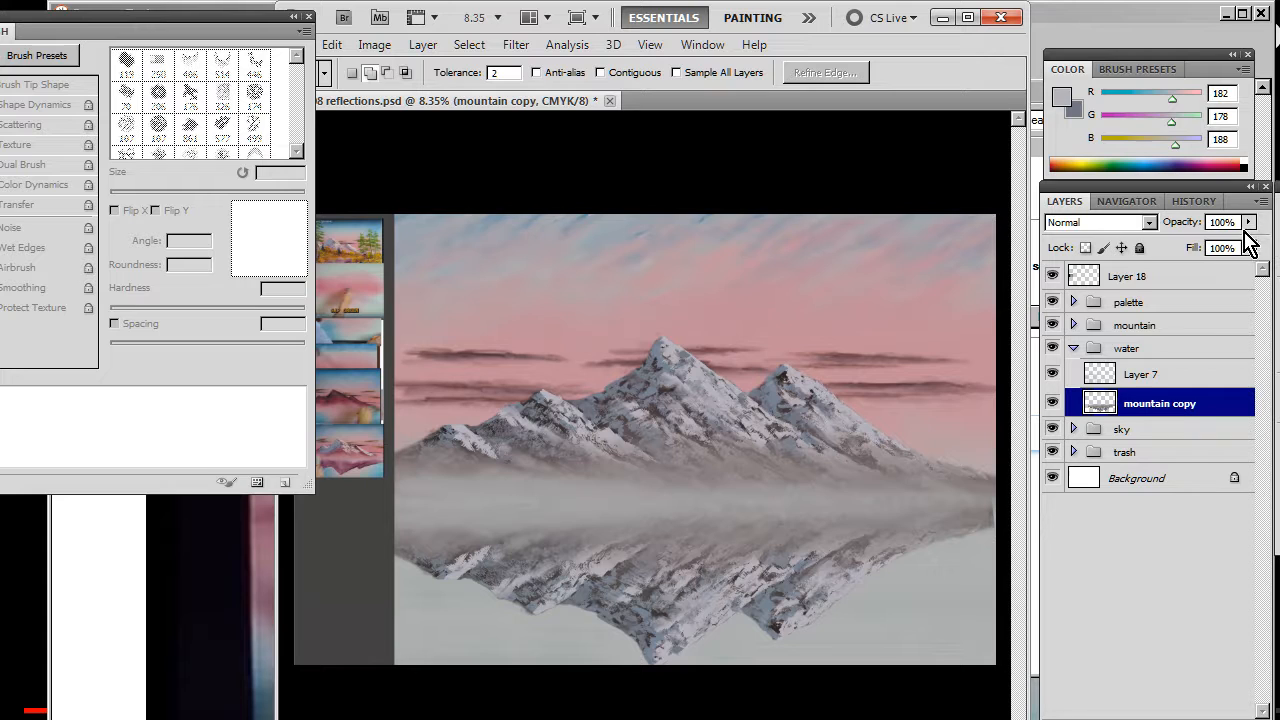
click(1248, 222)
mouse_move(1247, 240)
mouse_down()
mouse_move(1225, 249)
mouse_move(1222, 238)
mouse_up()
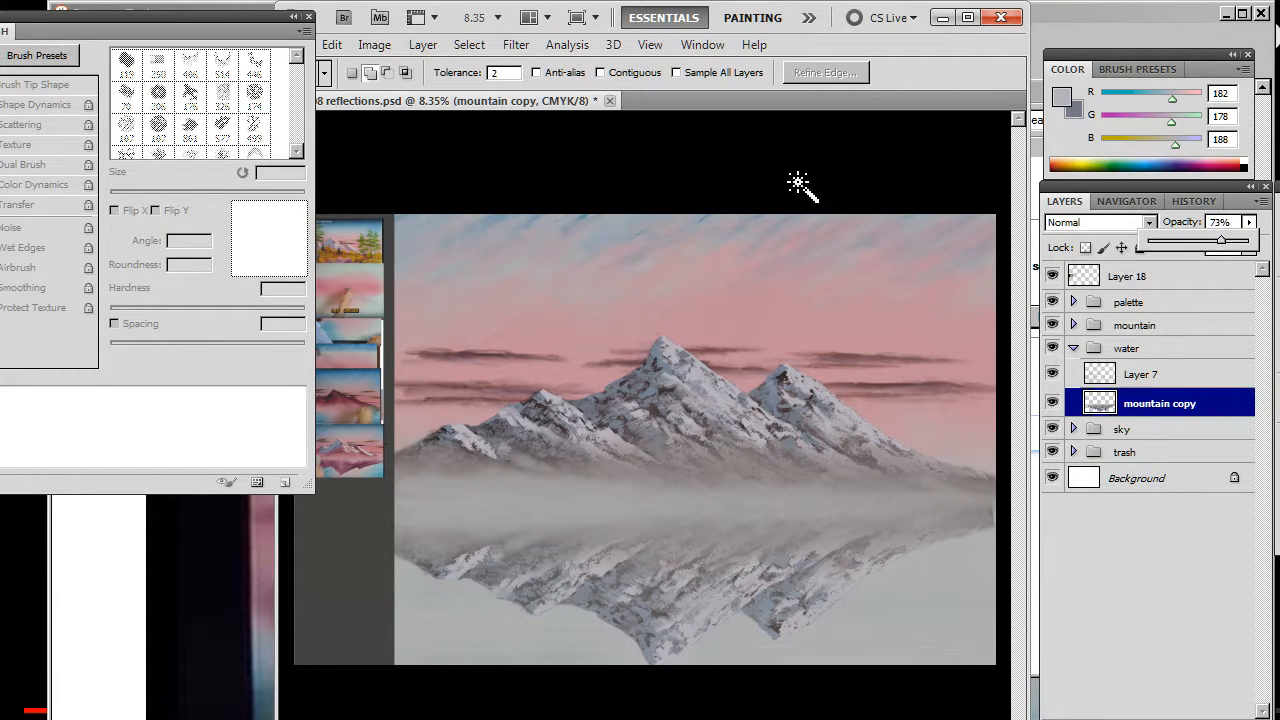
Apply a Motion Blur with angle 0° and a distance of 51 pixels to the mountain copy layer.
click(648, 50)
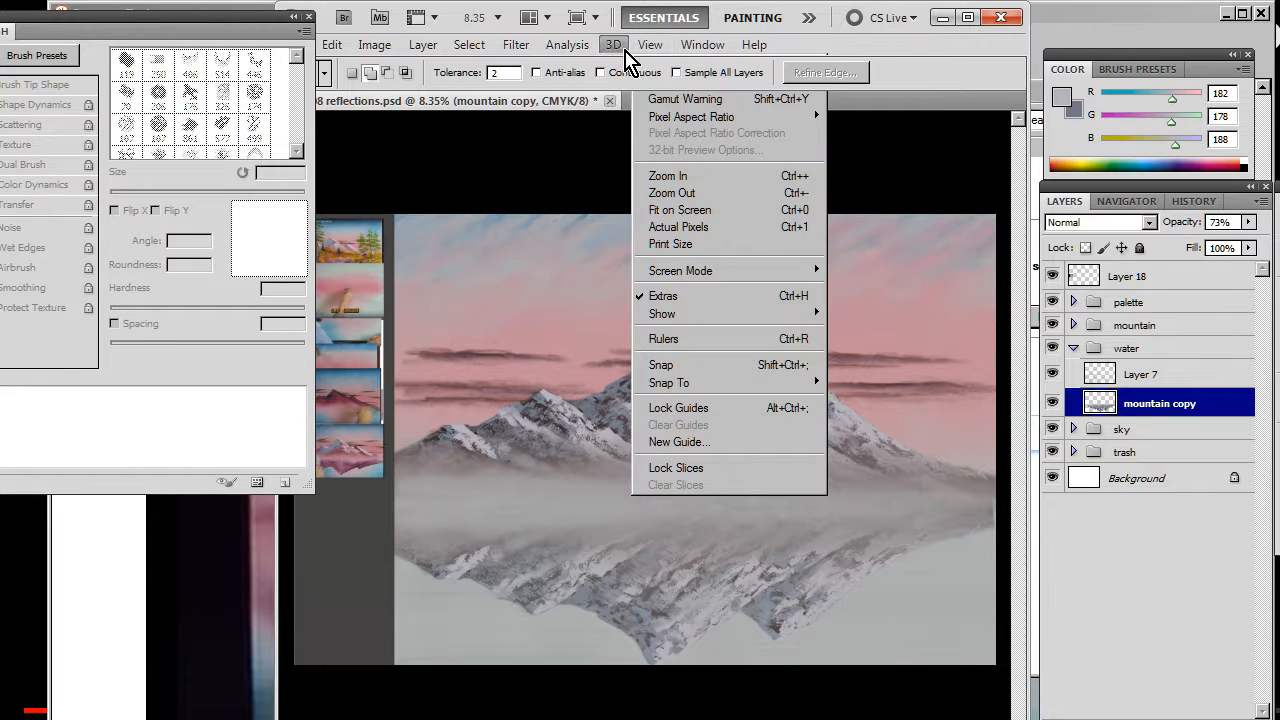
click(512, 48)
mouse_move(562, 212)
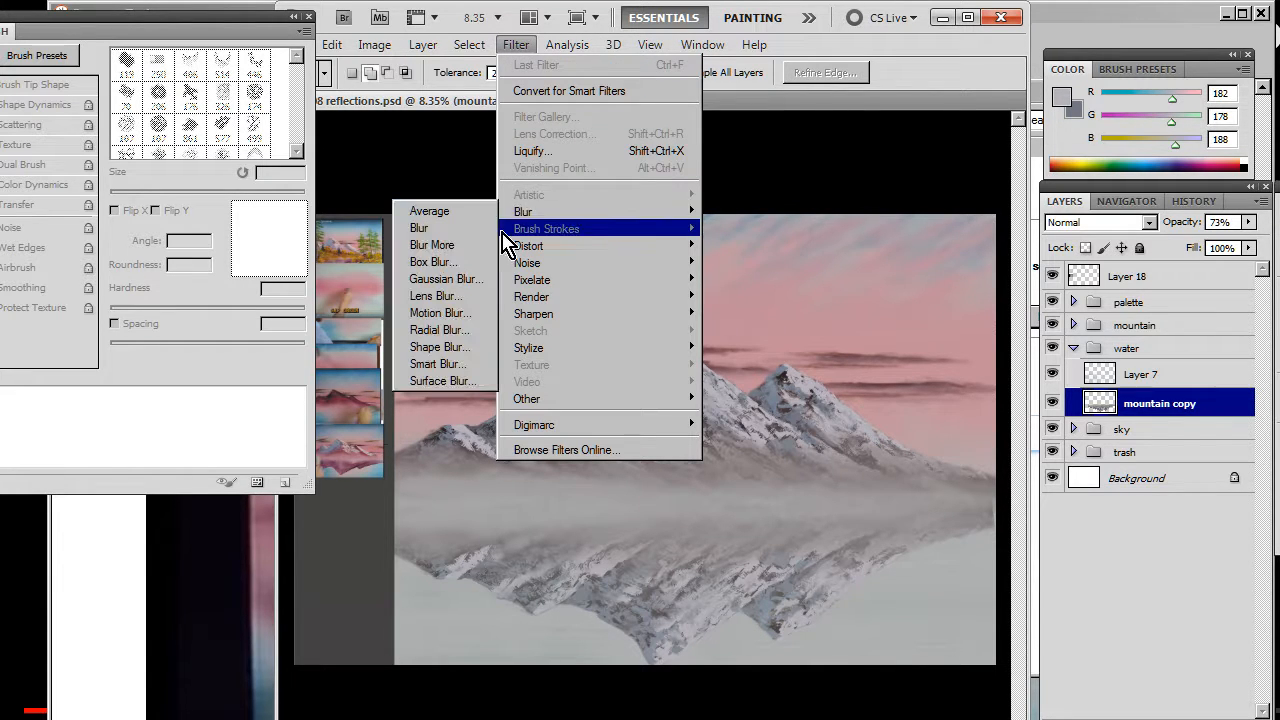
click(468, 314)
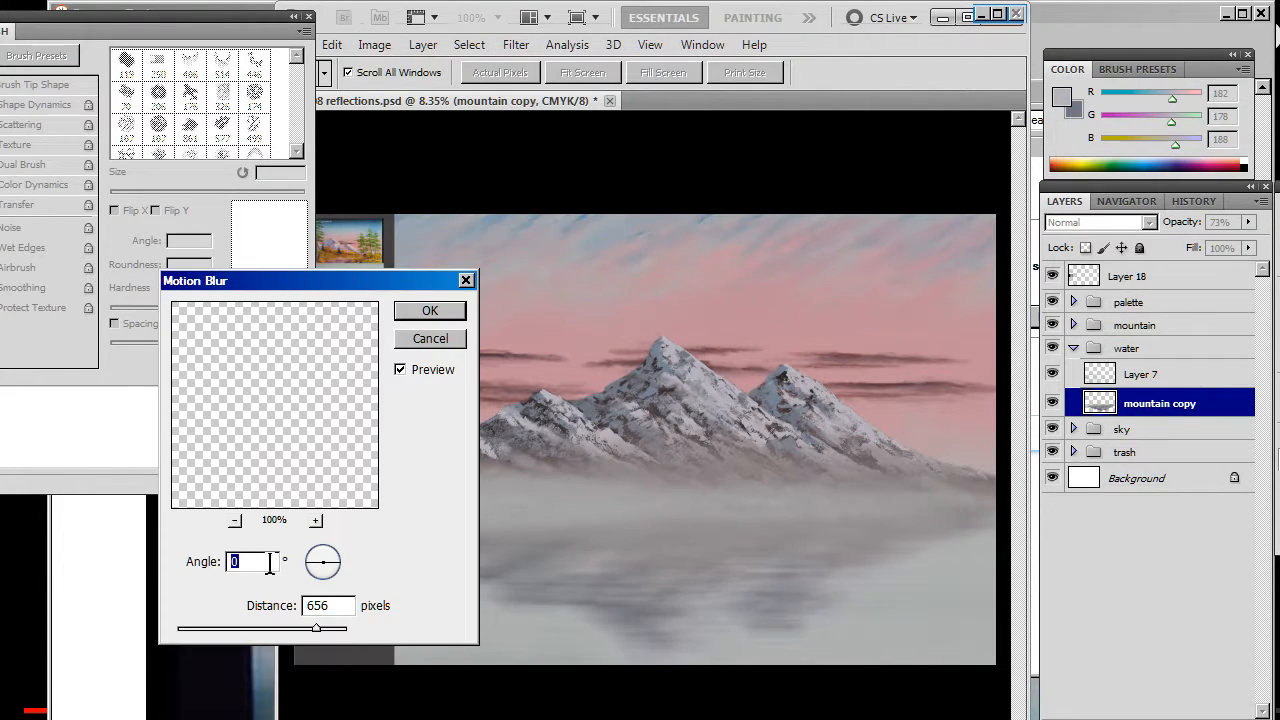
drag(314, 645, 228, 630)
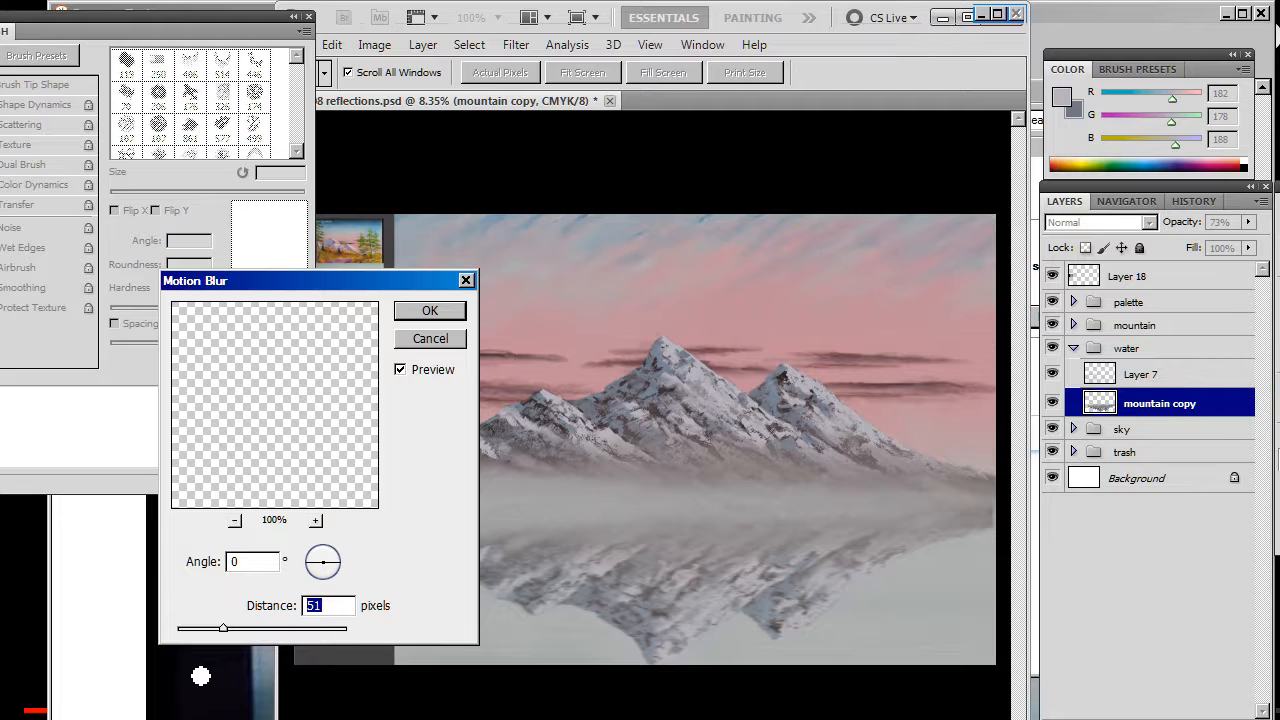
click(445, 312)
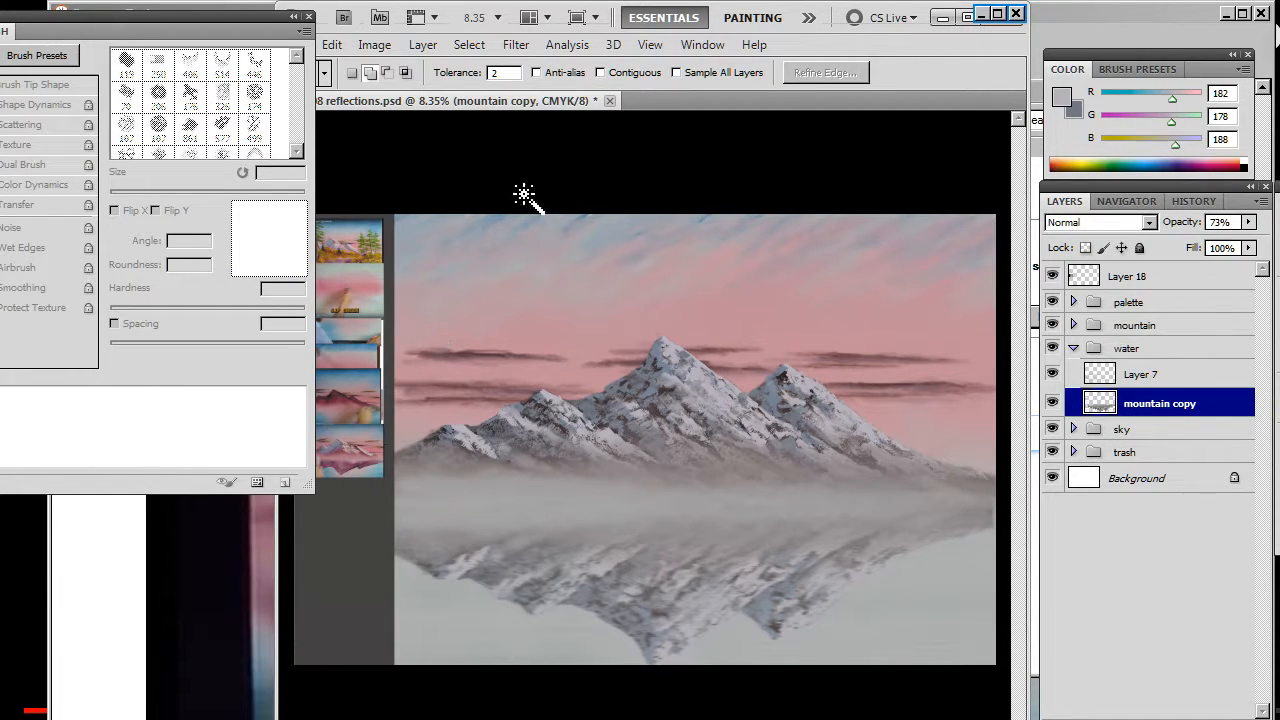
Apply a Gaussian Blur with an increased radius to the mountain copy layer to soften the reflection.
click(516, 44)
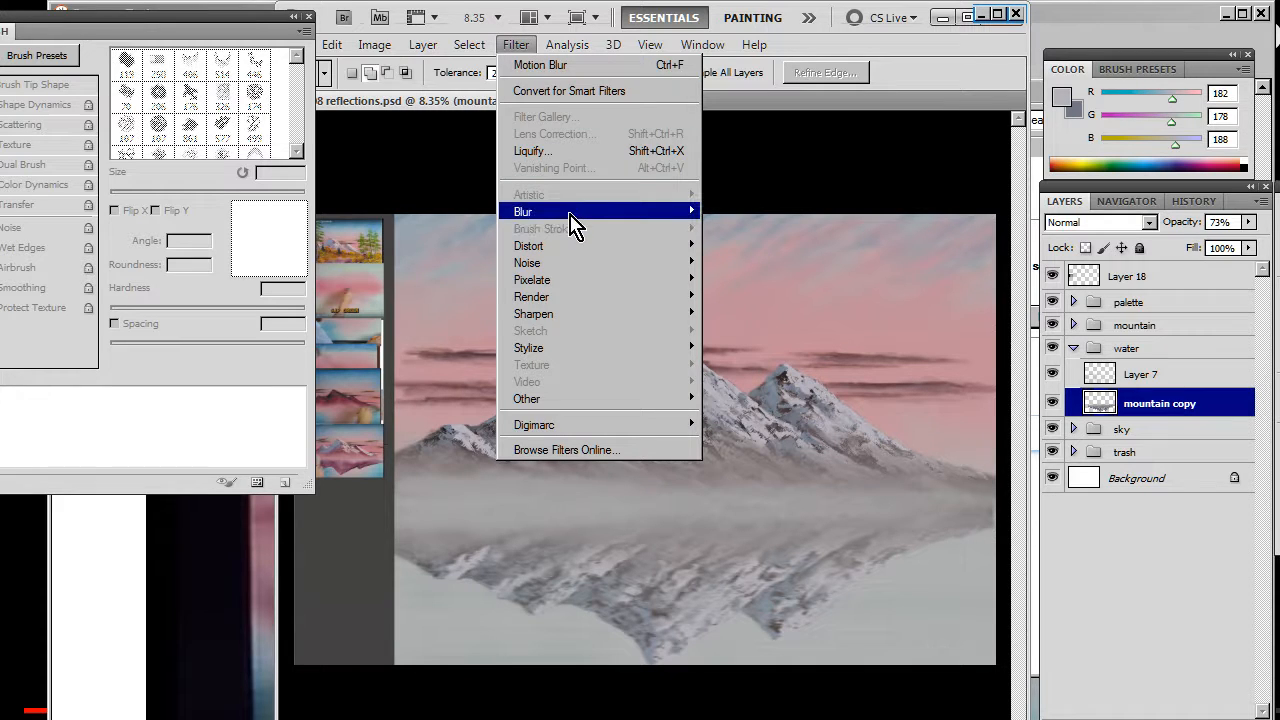
mouse_move(522, 213)
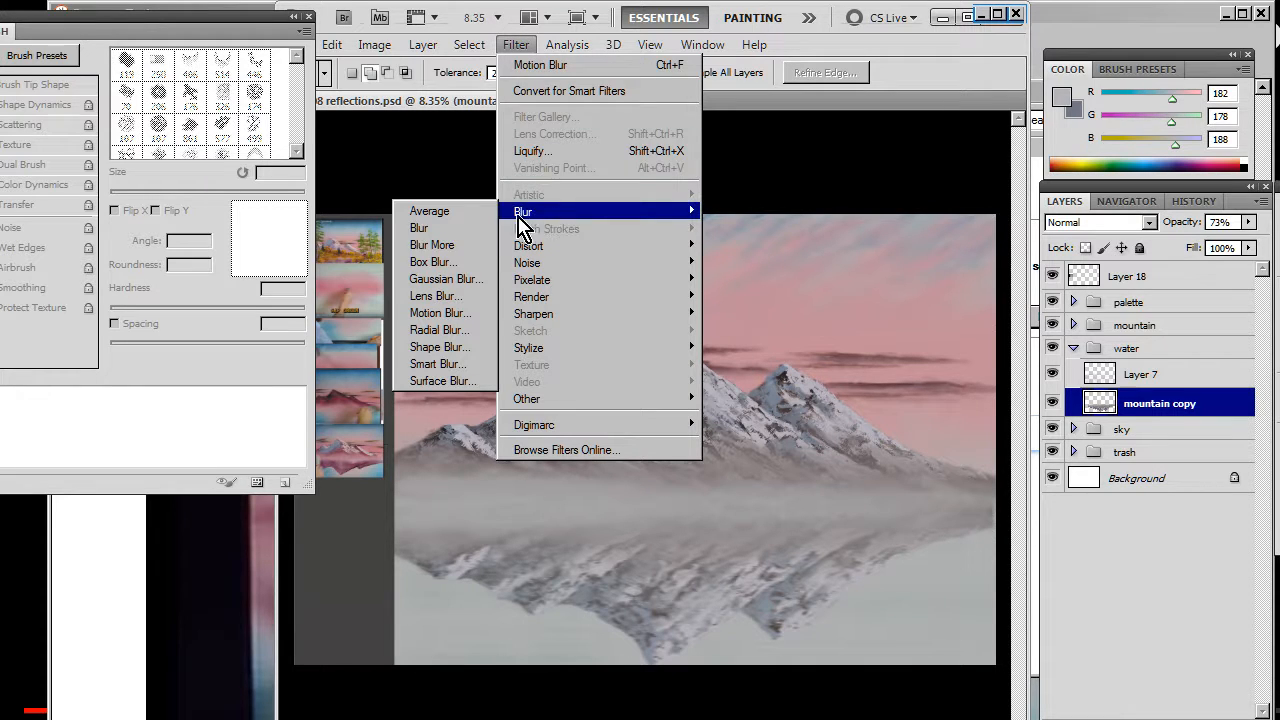
click(458, 282)
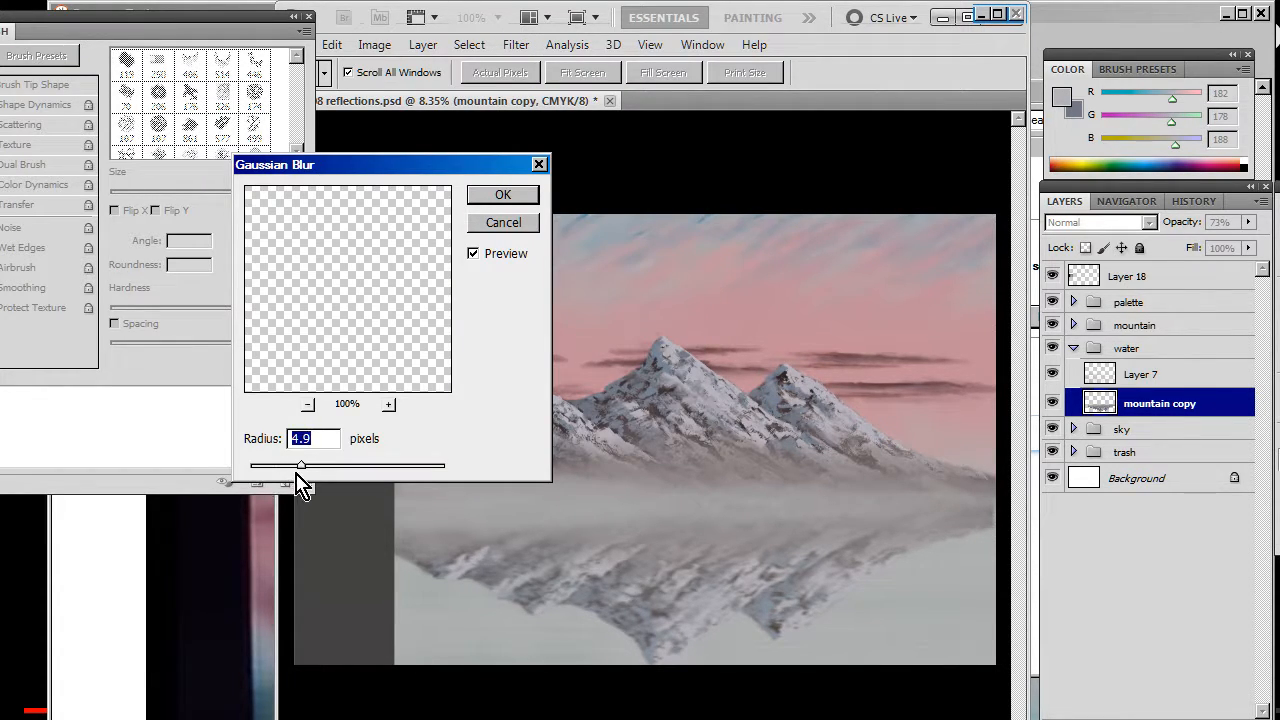
drag(297, 474, 329, 477)
click(505, 198)
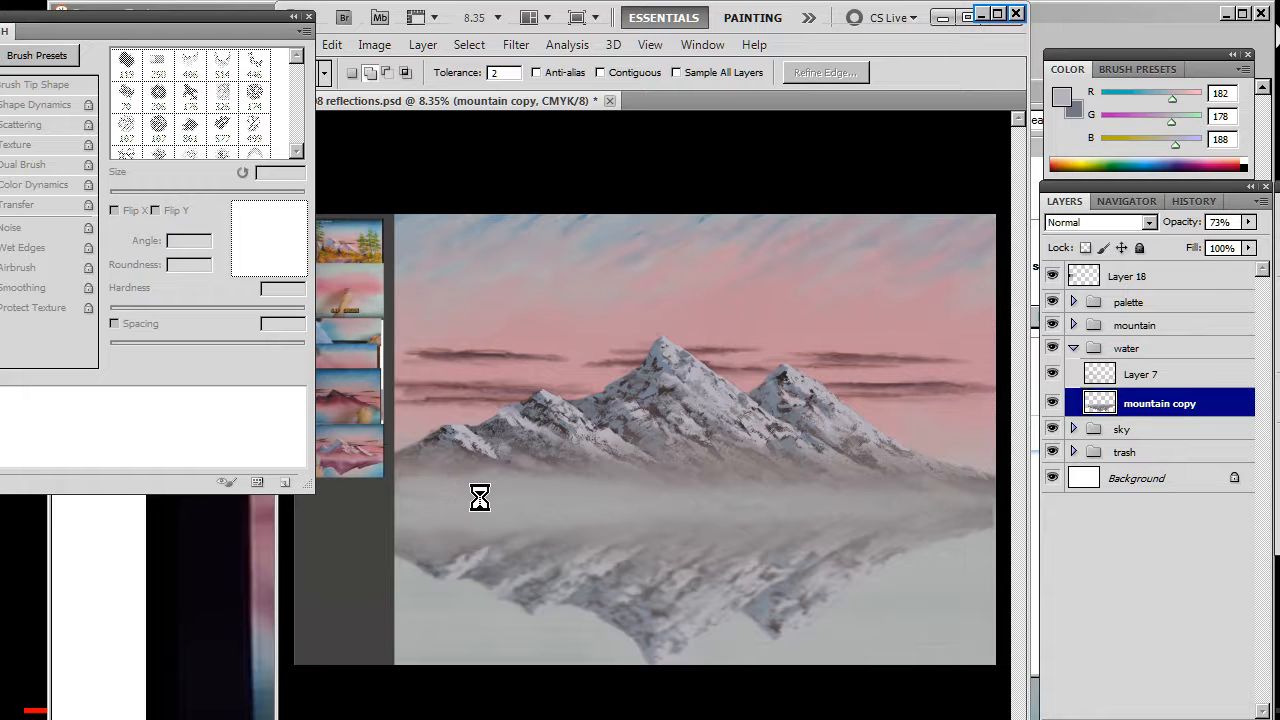
Switch to the Bob Ross Reflections video to examine the mountain's base and reflection, and return to the painting in Photoshop.
key(alt+Tab)
key(alt+Tab)
key(alt+Tab)
key(alt+Tab)
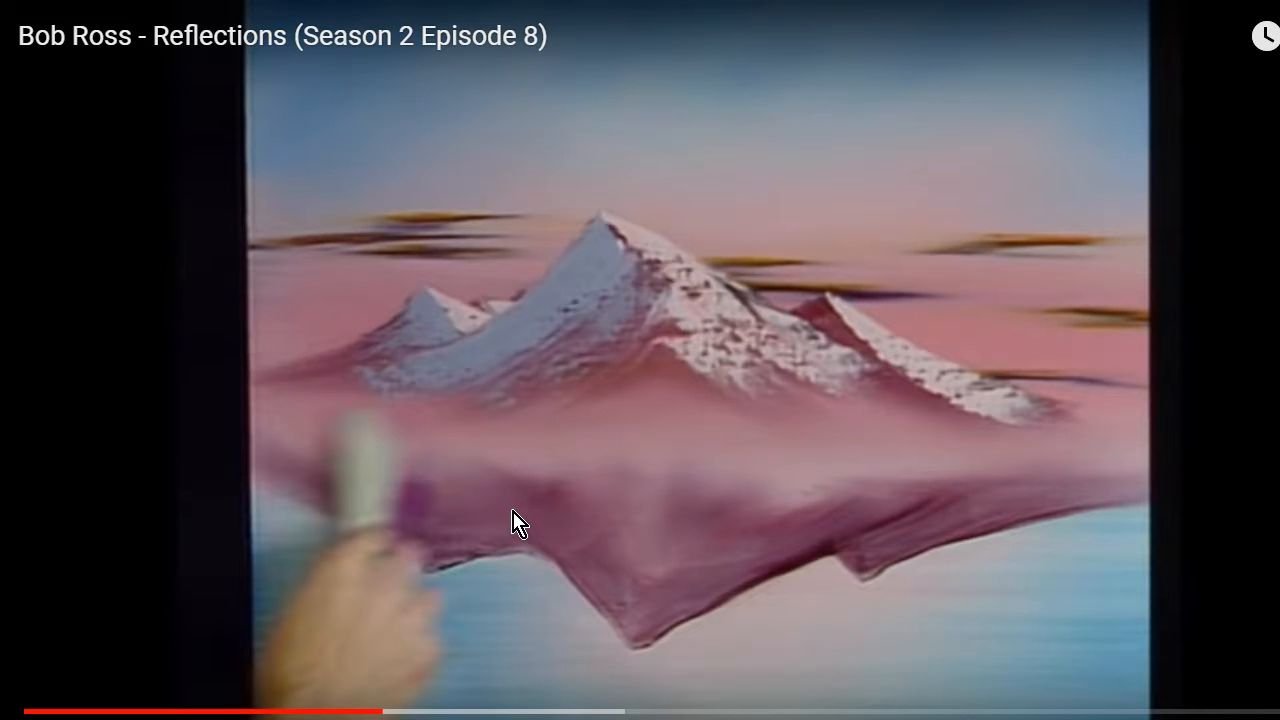
click(580, 513)
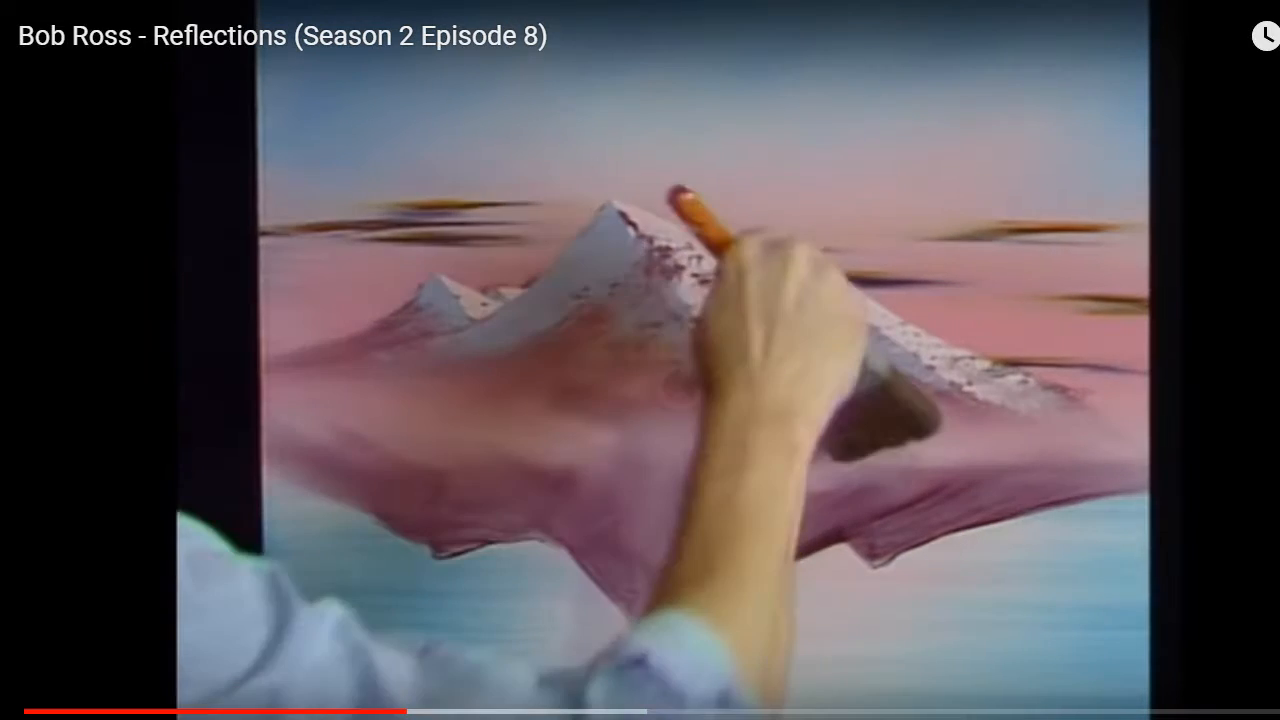
click(654, 420)
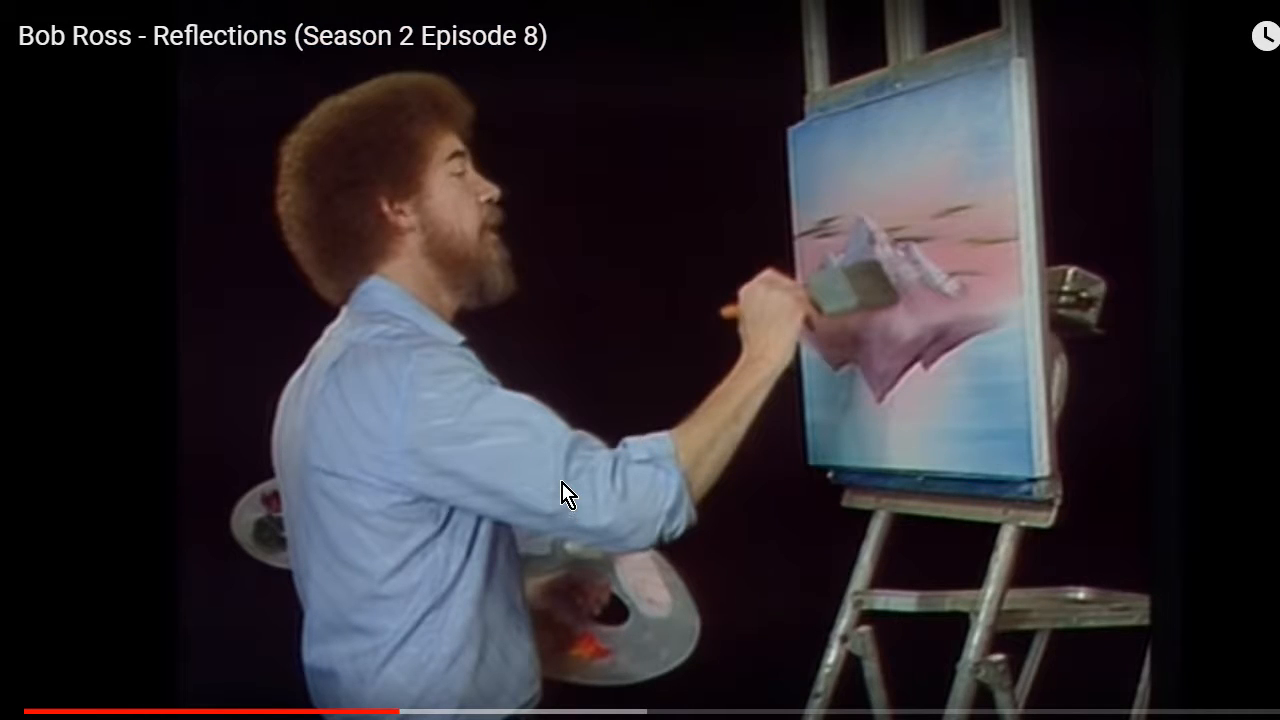
key(alt+Tab)
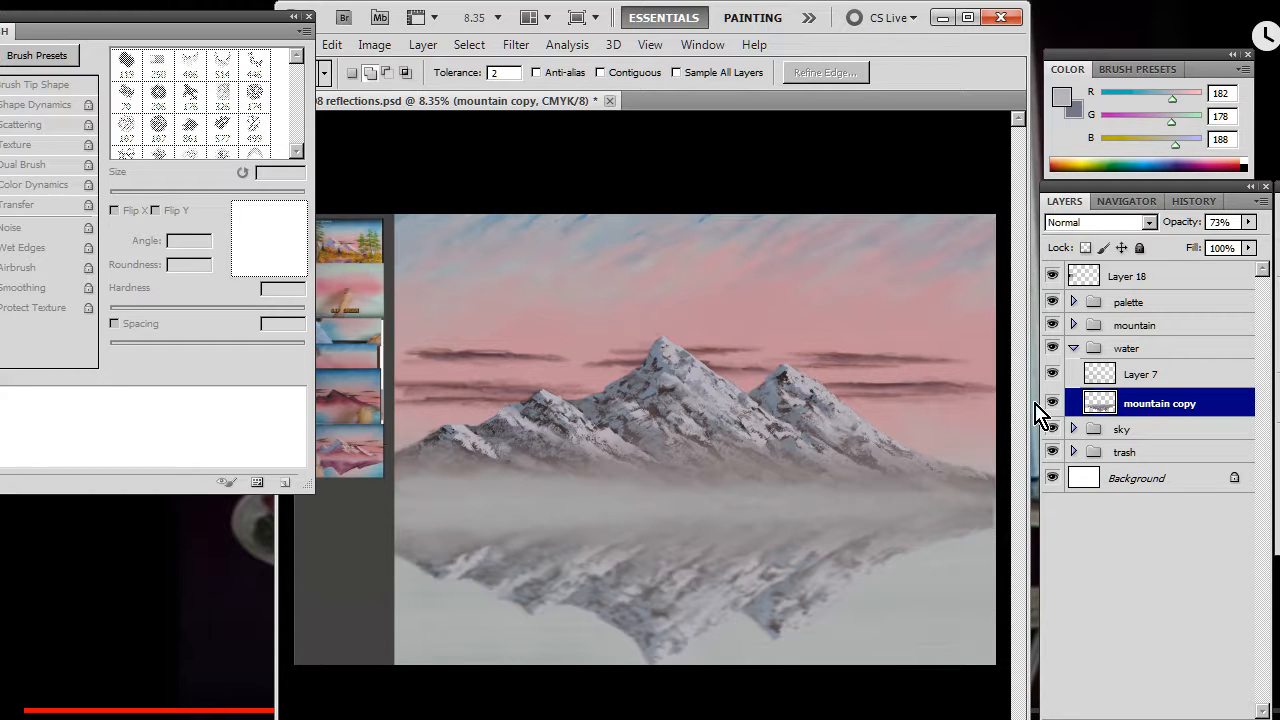
key(alt+Tab)
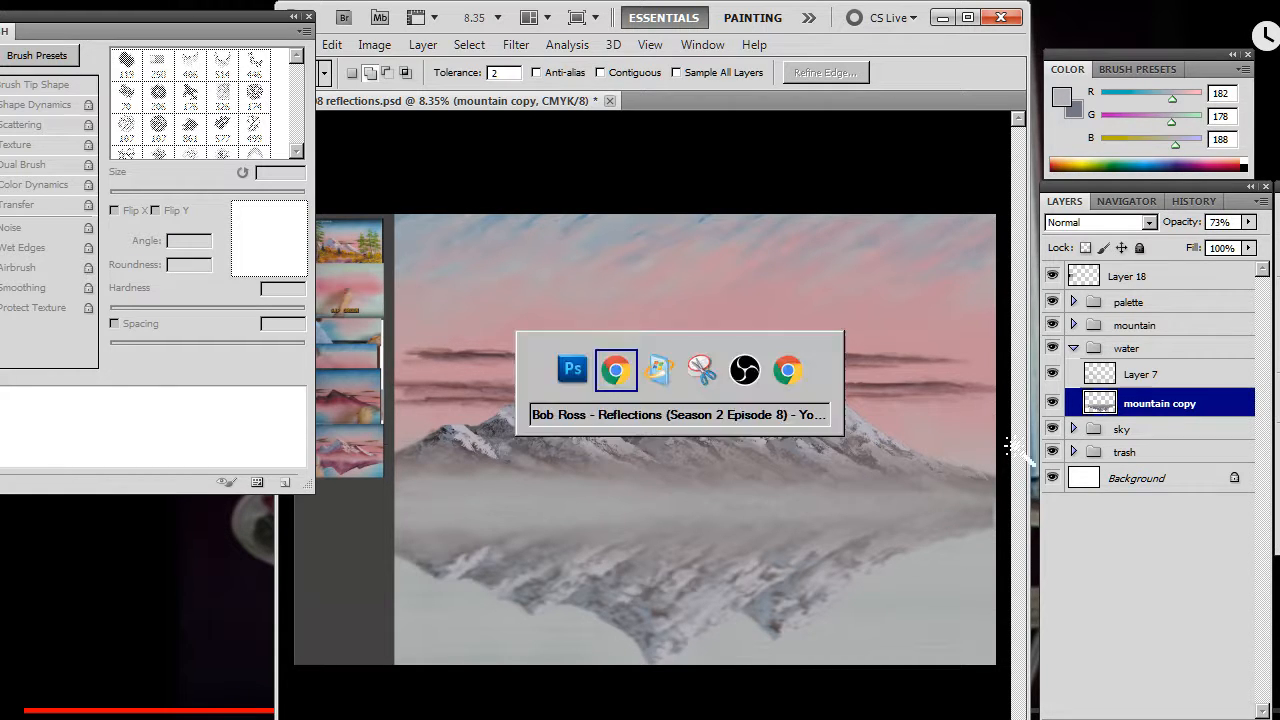
key(alt+Tab)
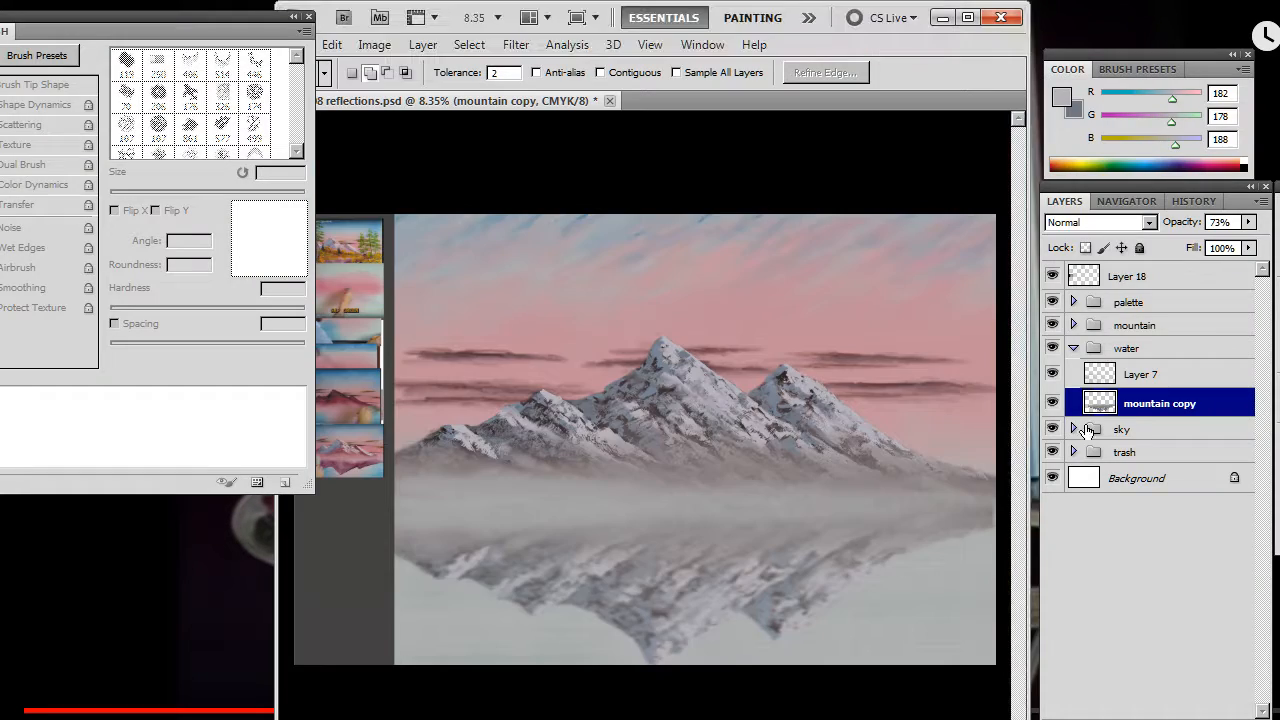
Scale the mountain group and mountain copy layer together to about 93% and shift them slightly up and right.
ctrl+click(1138, 327)
key(m)
right_click(781, 445)
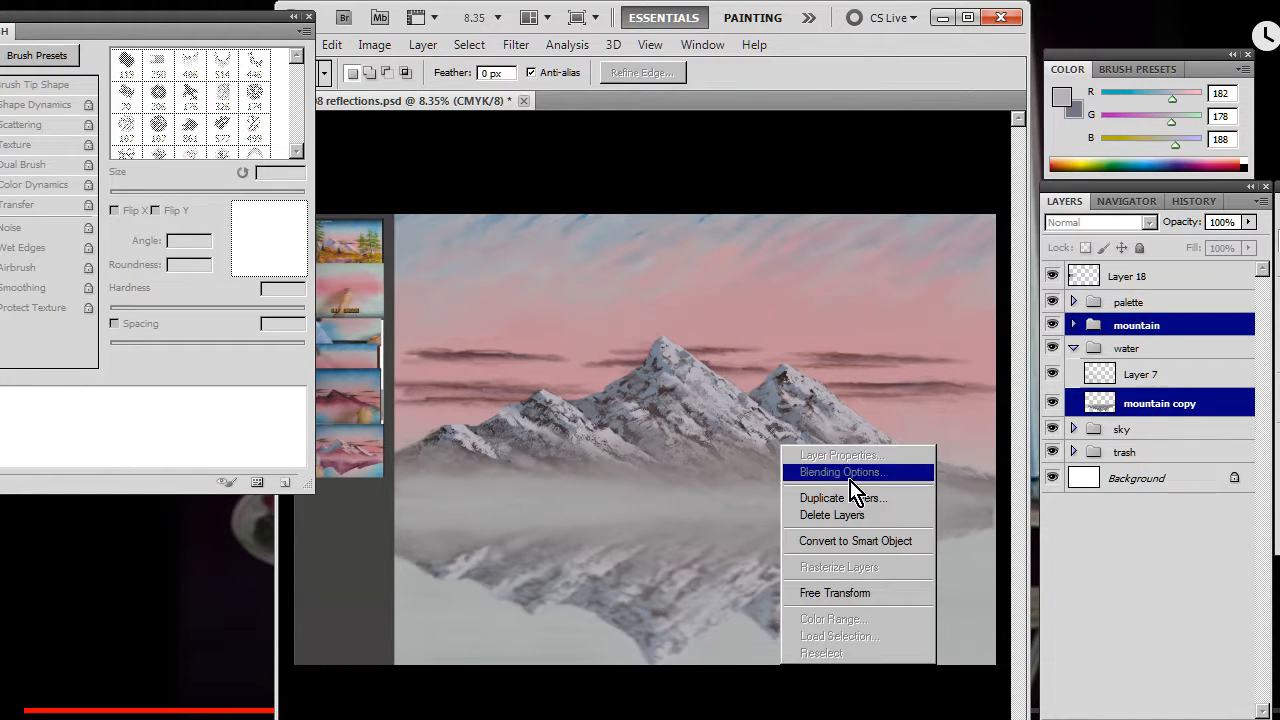
click(891, 597)
drag(999, 668, 955, 648)
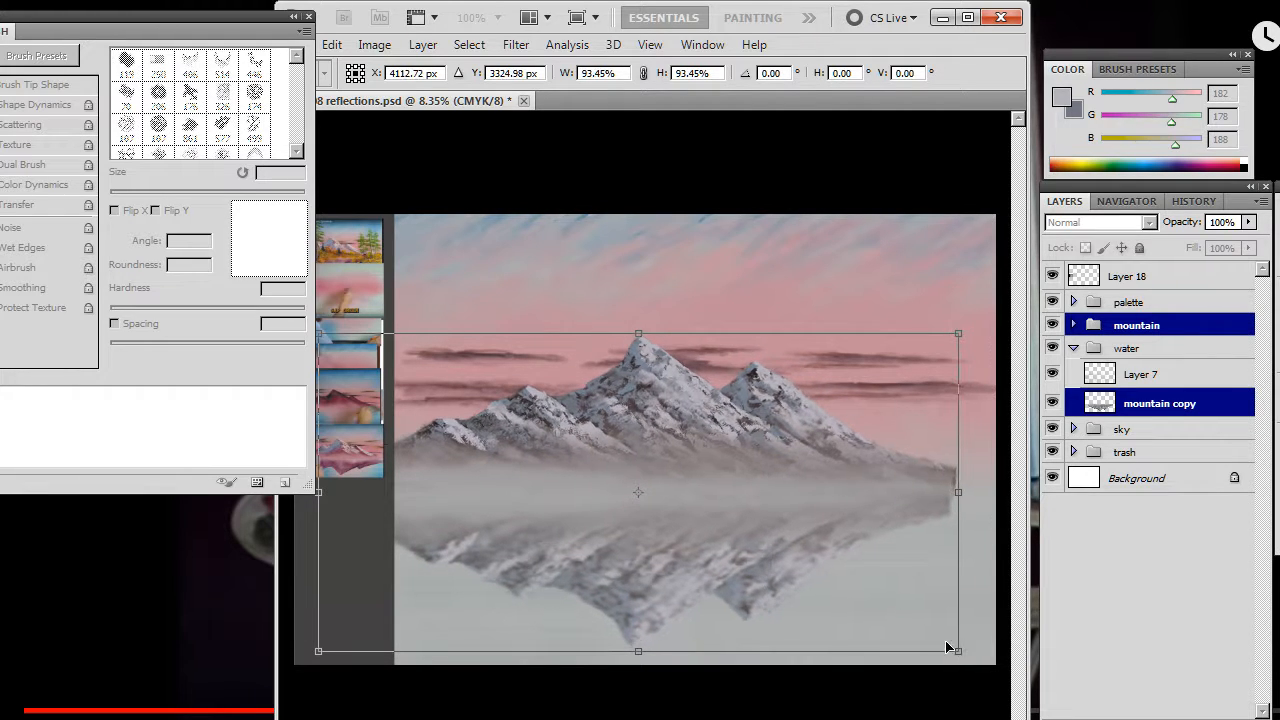
drag(894, 586, 910, 569)
key(Return)
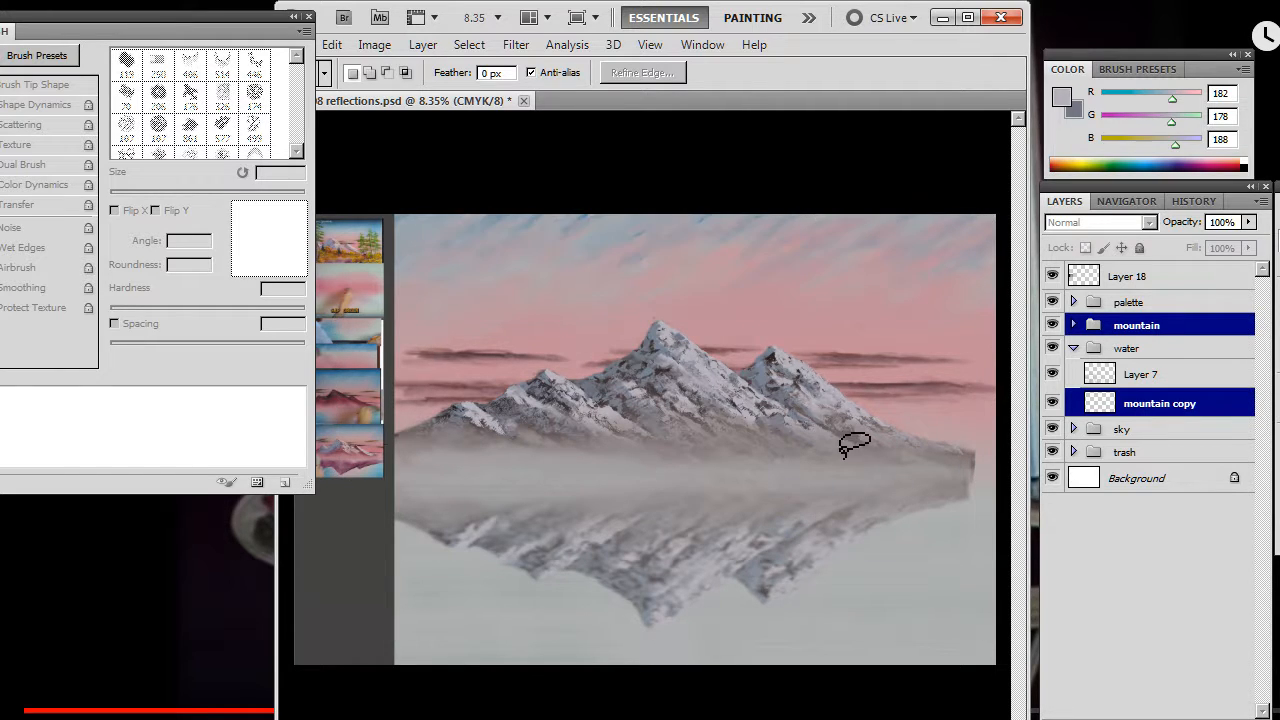
Move the mountain copy layer up and slightly right so the reflection sits closer to the mountains' base.
click(1156, 412)
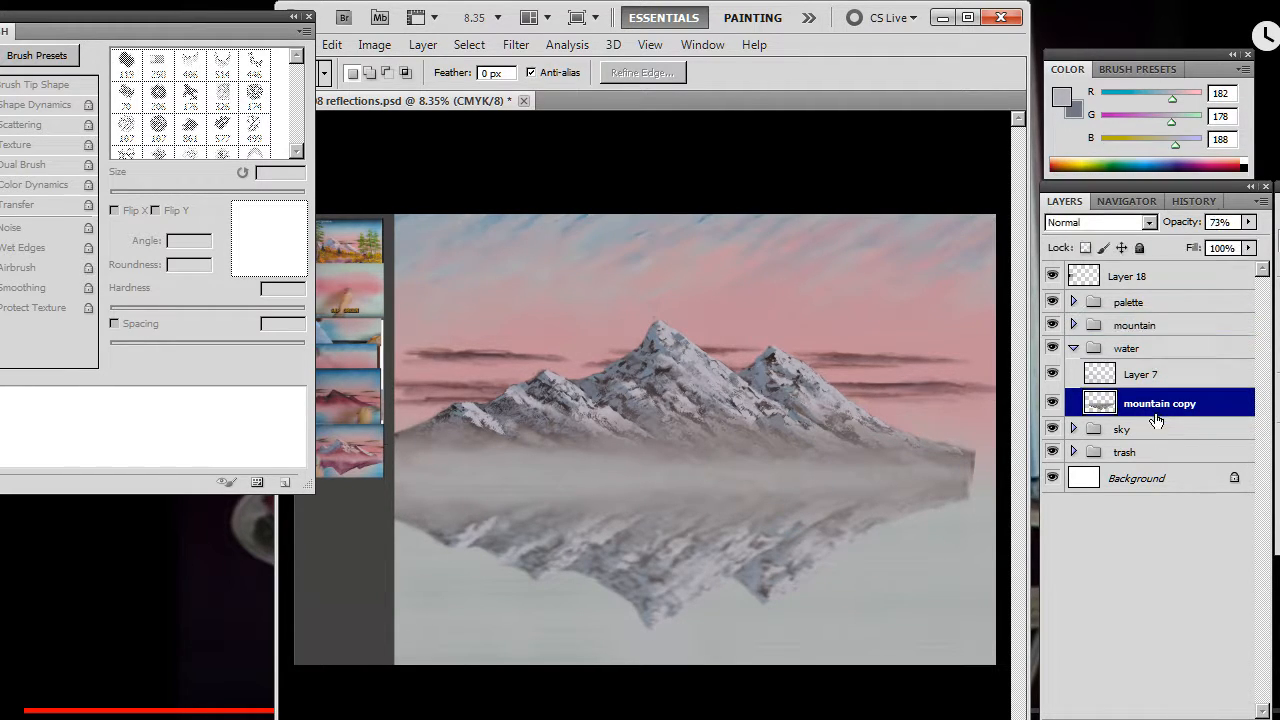
key(v)
mouse_move(868, 542)
mouse_down()
mouse_move(881, 558)
mouse_move(881, 541)
mouse_up()
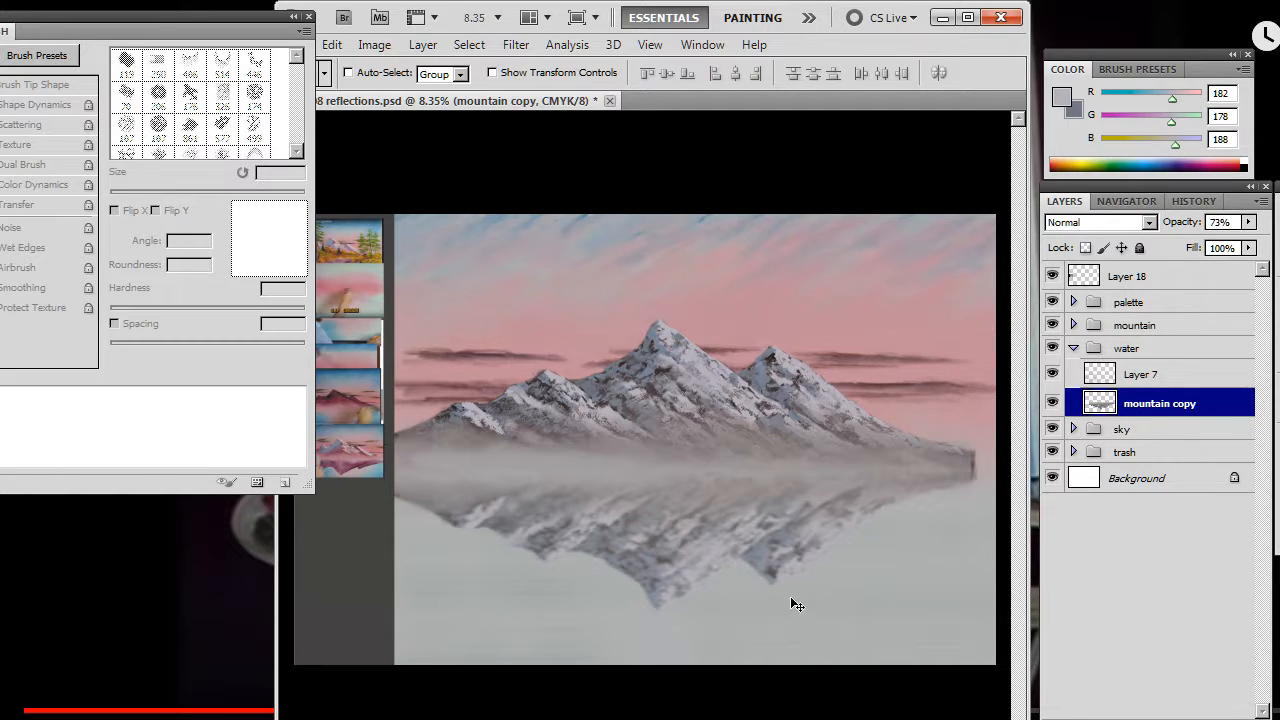
Reposition the mountain group and mountain copy layer together slightly up and left, checking the placement against the reference video.
ctrl+click(1151, 336)
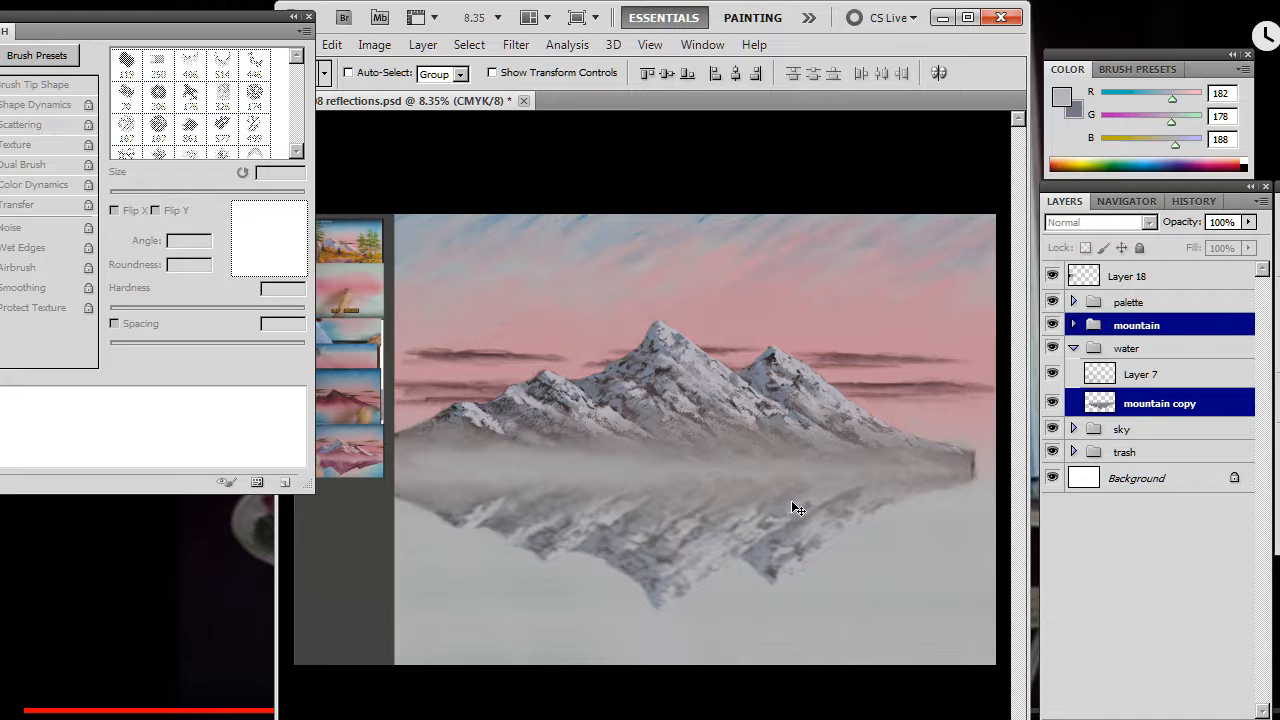
mouse_move(791, 500)
mouse_down()
mouse_move(813, 496)
mouse_move(800, 498)
mouse_up()
key(alt+Tab)
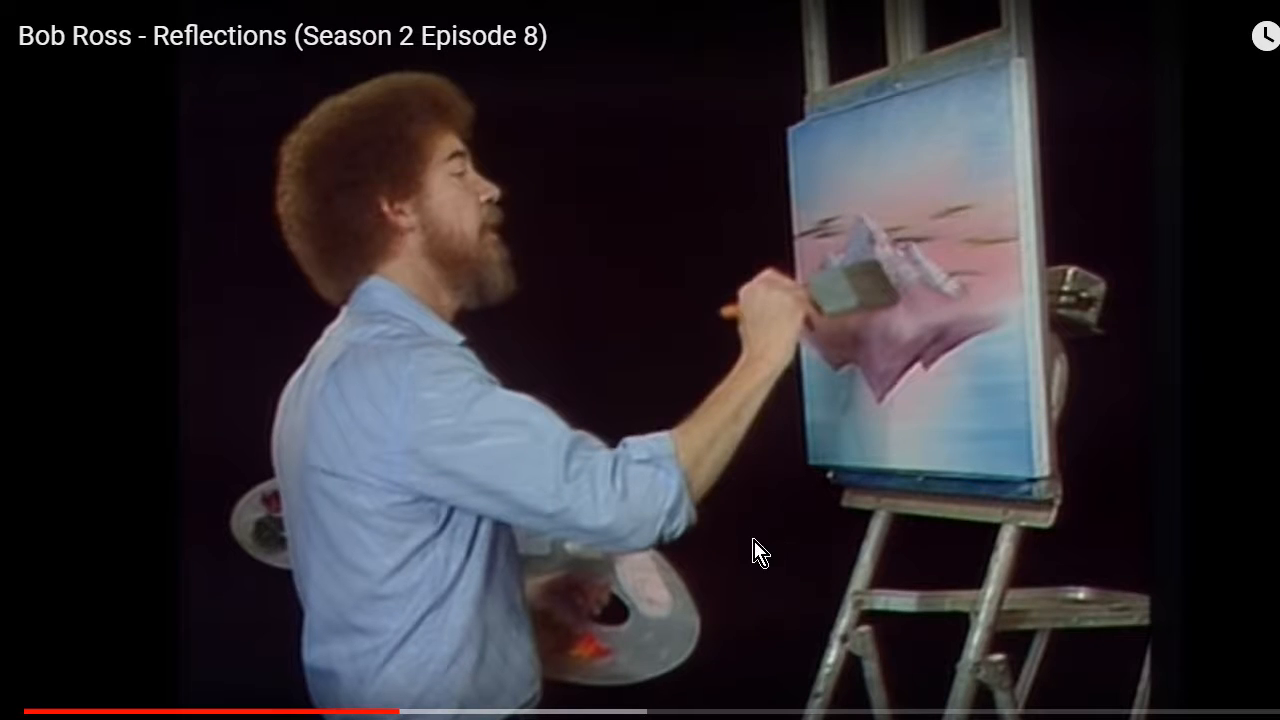
key(alt+Tab)
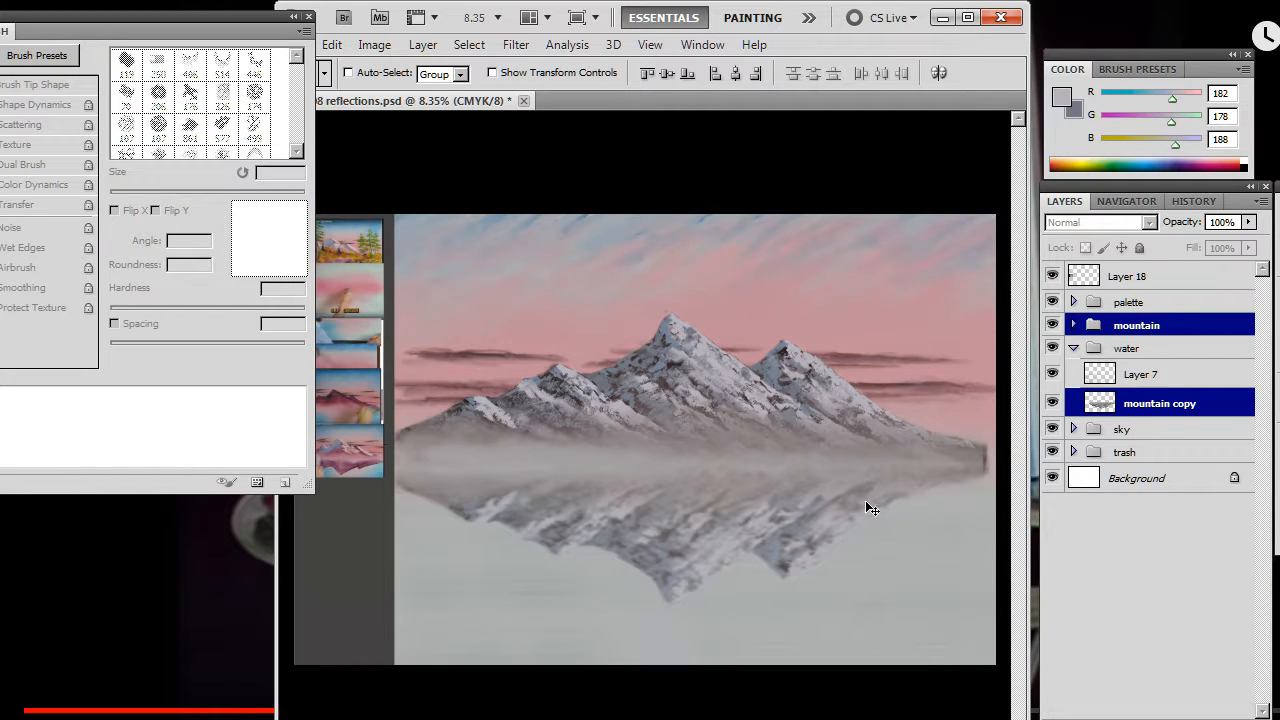
drag(867, 508, 830, 524)
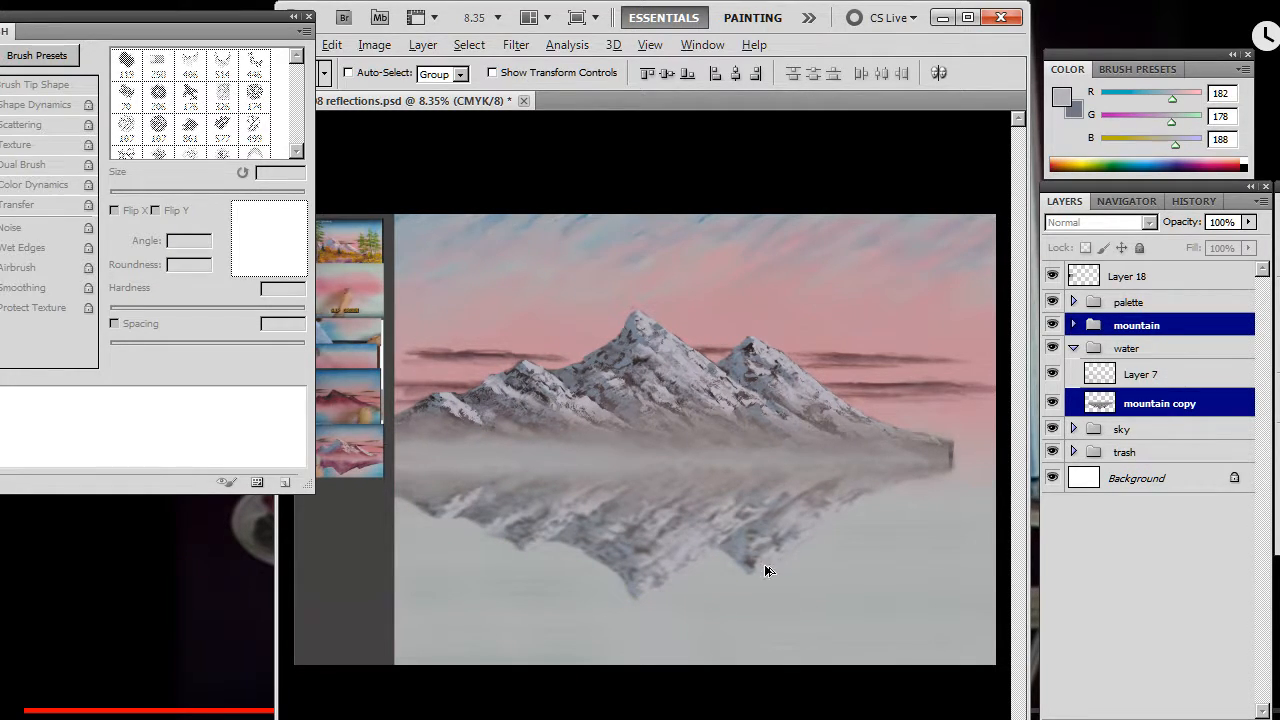
key(alt+Tab)
key(alt+Tab)
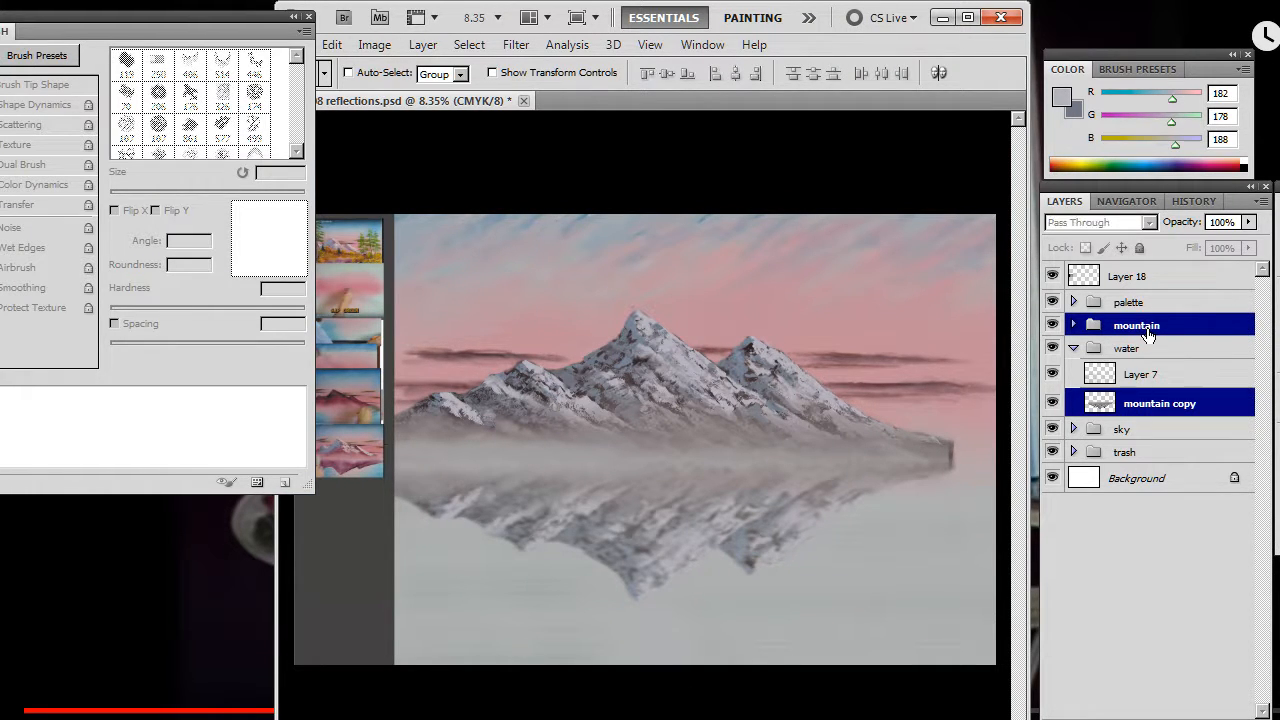
Collapse the water group and try a new layer above the mountain group, removing it again.
ctrl+click(1150, 403)
click(1073, 348)
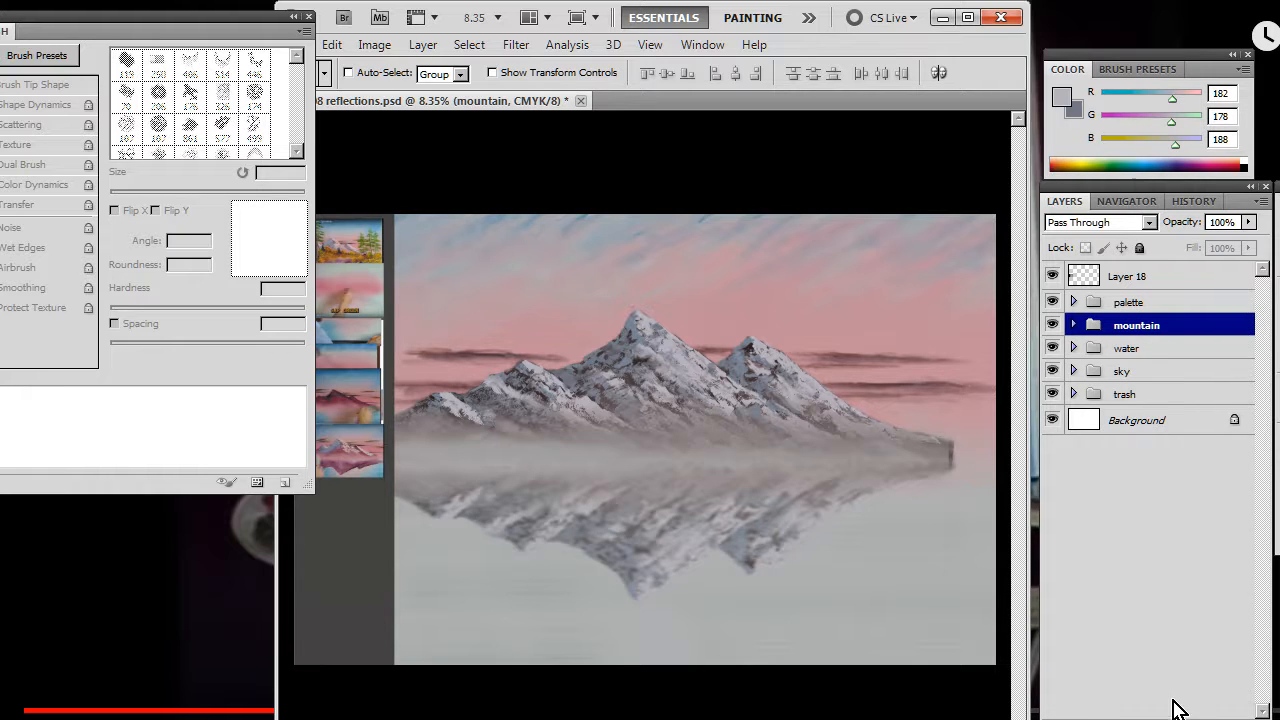
key(ctrl+shift+alt+n)
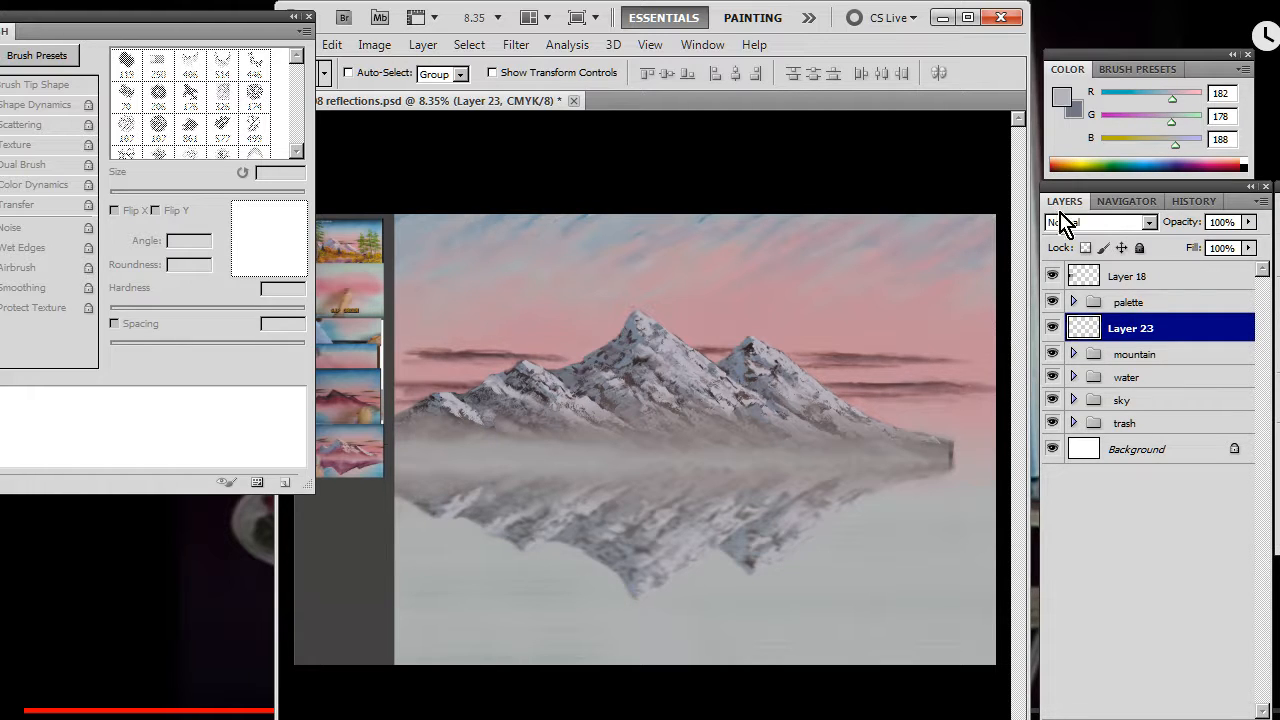
key(Delete)
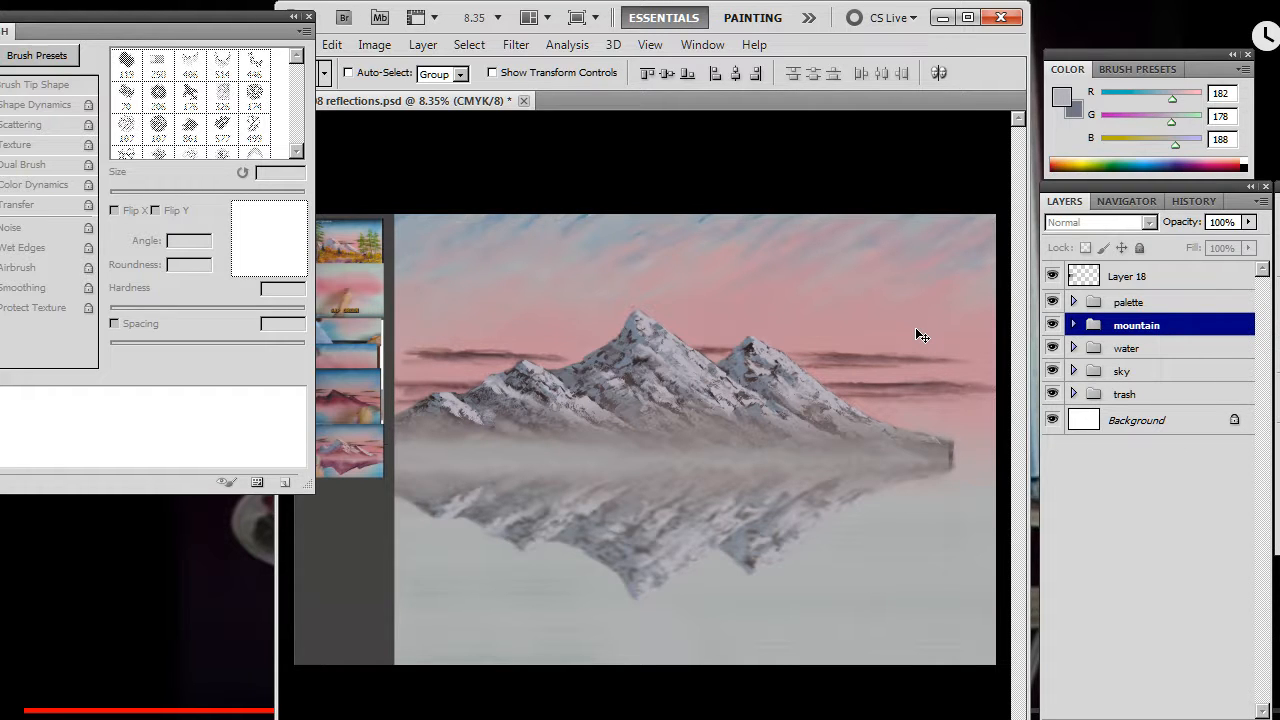
Switch to the Bob Ross Reflections video and skip ahead to examine how the mountain reflection is painted and blended.
key(alt+Tab)
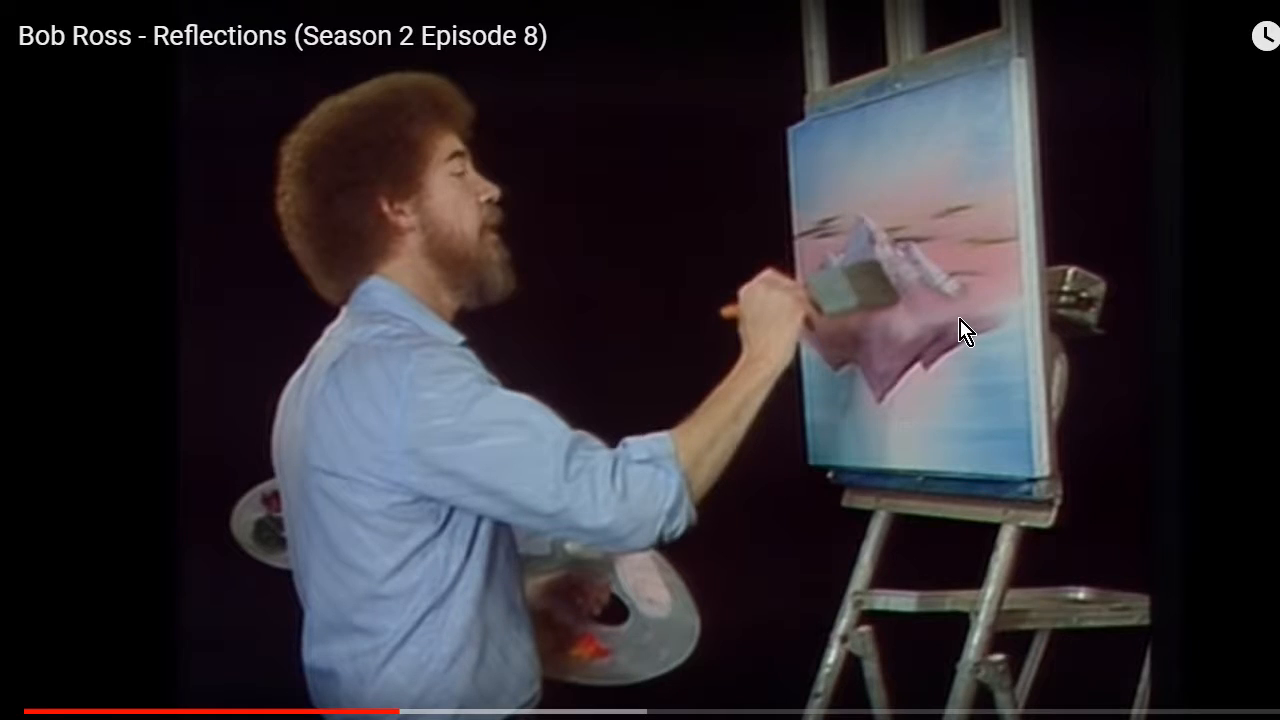
click(960, 320)
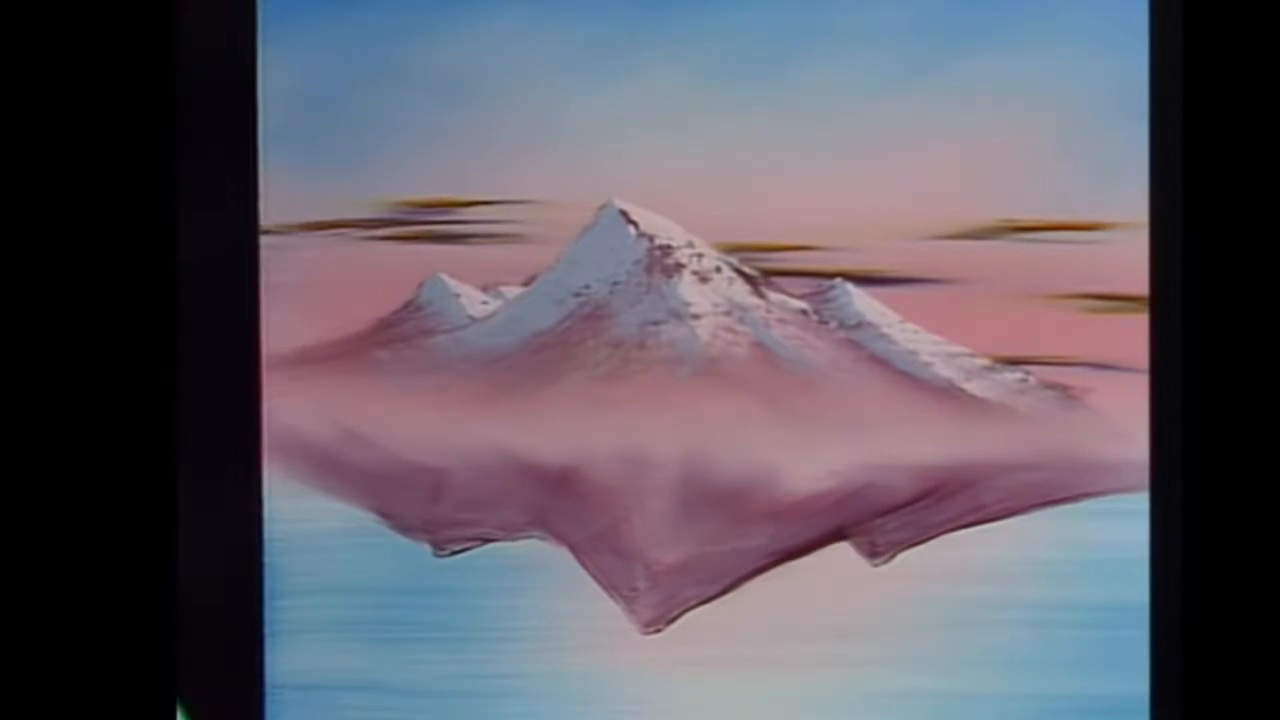
key(Right)
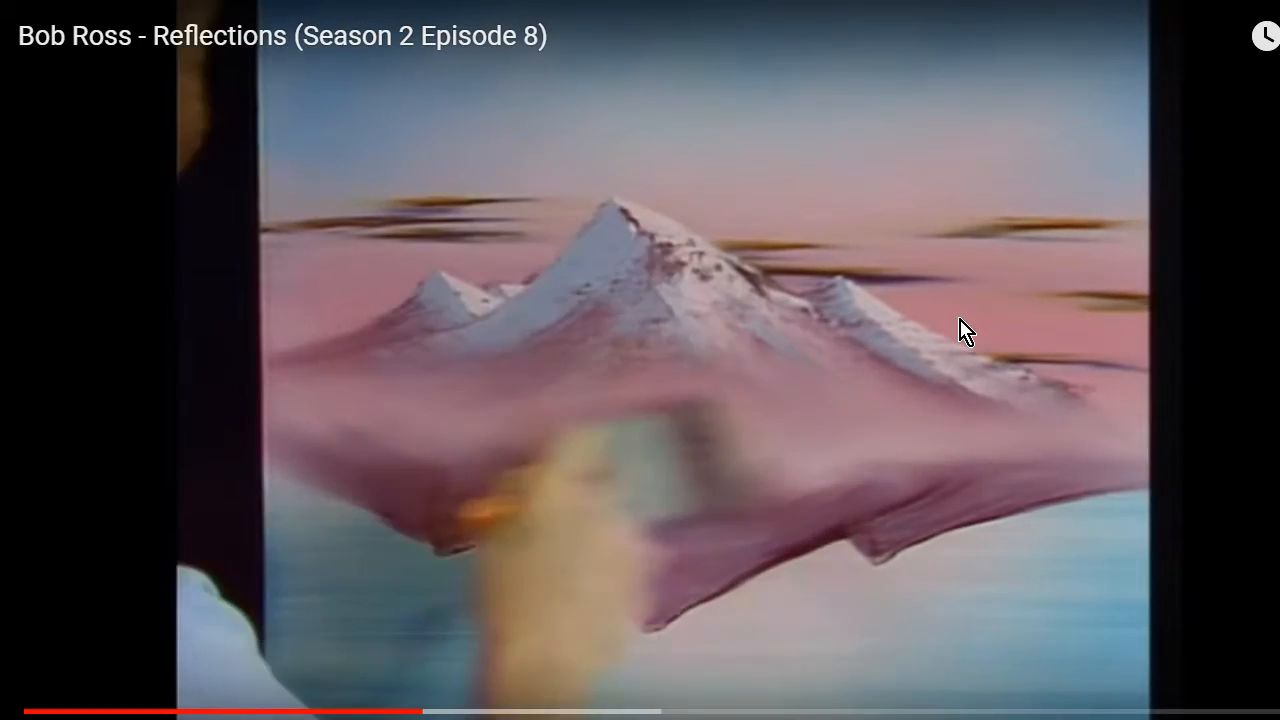
key(Right)
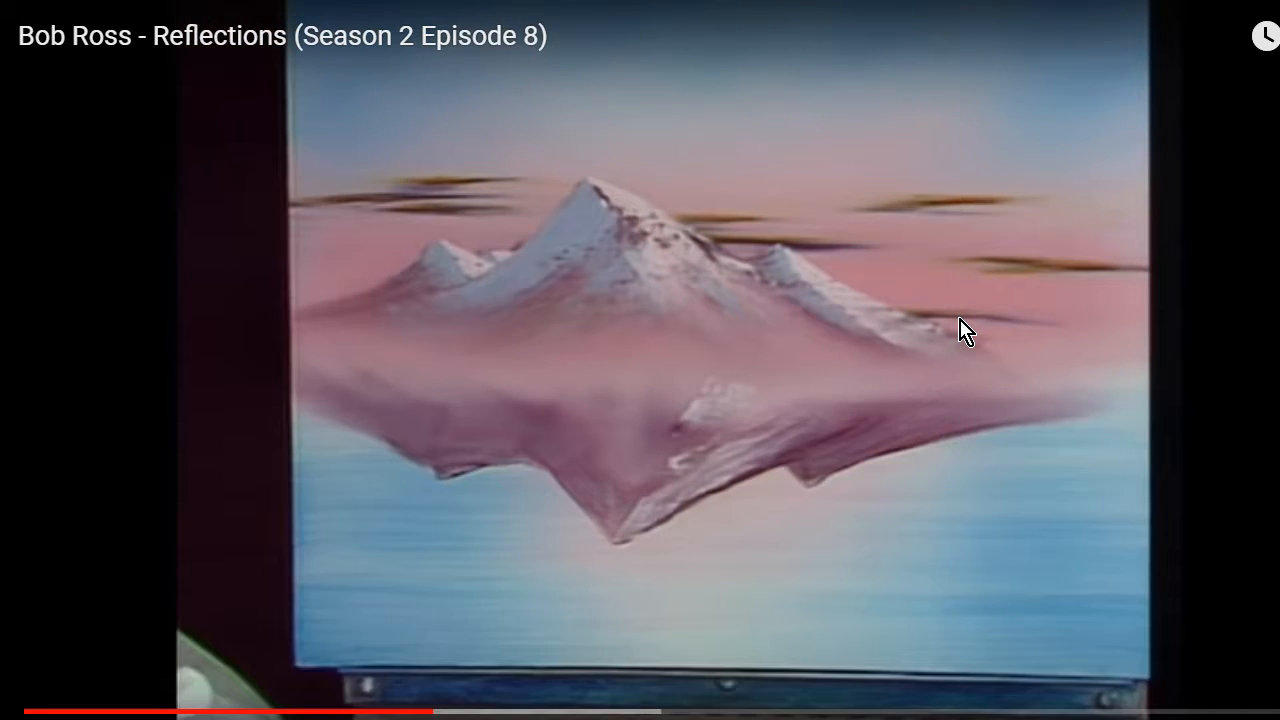
key(Right)
key(Right)
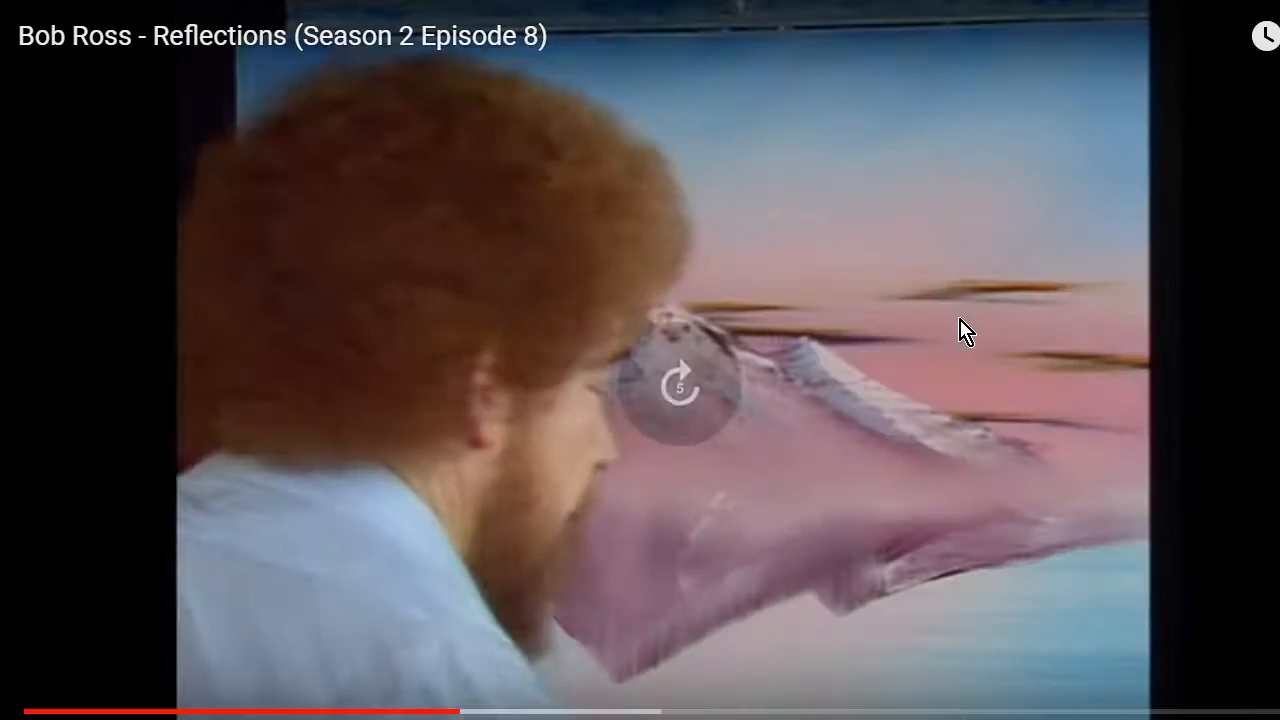
key(Right)
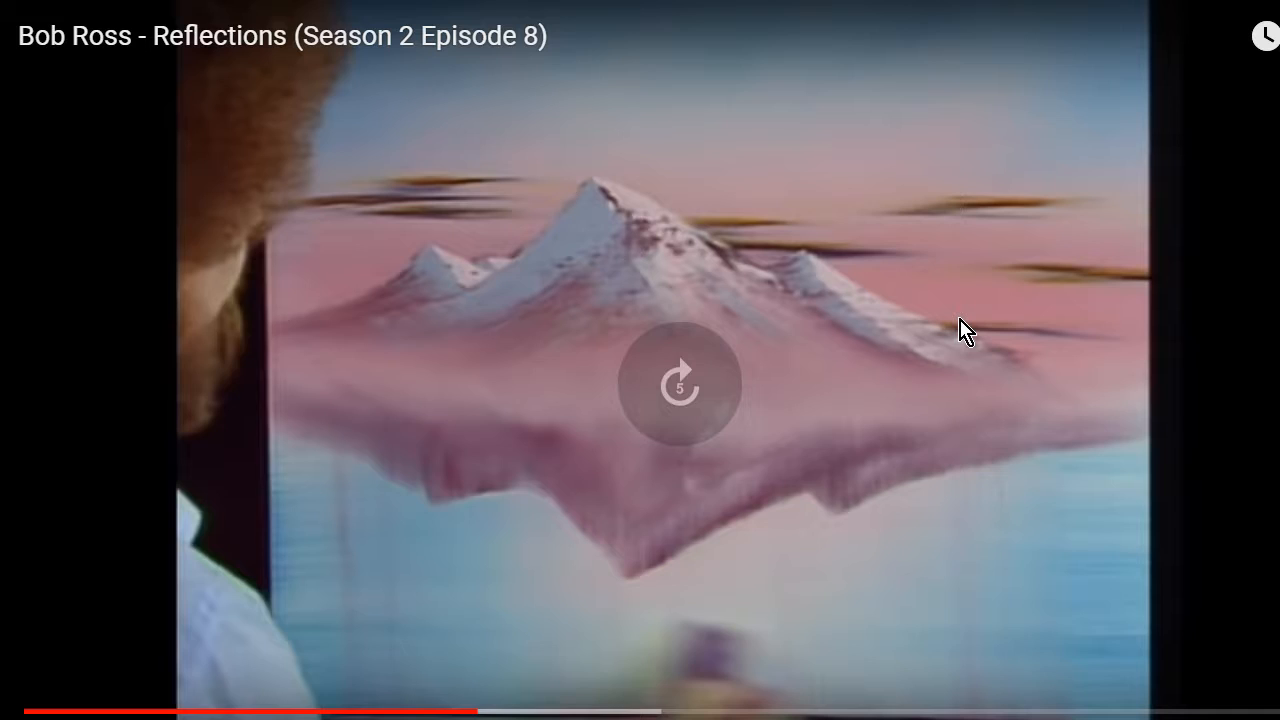
key(Right)
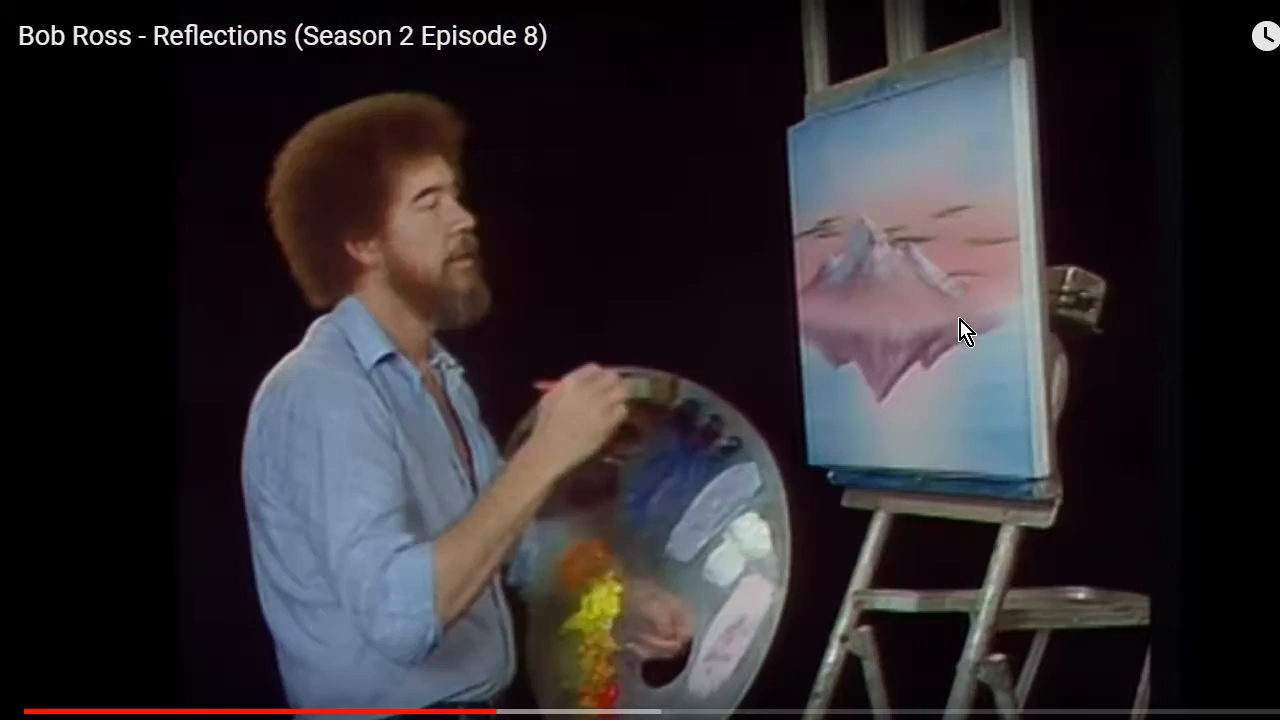
Skip ahead in the Reflections video to examine how the bushes and their reflections are painted at the mountains' base.
key(Right)
key(Right)
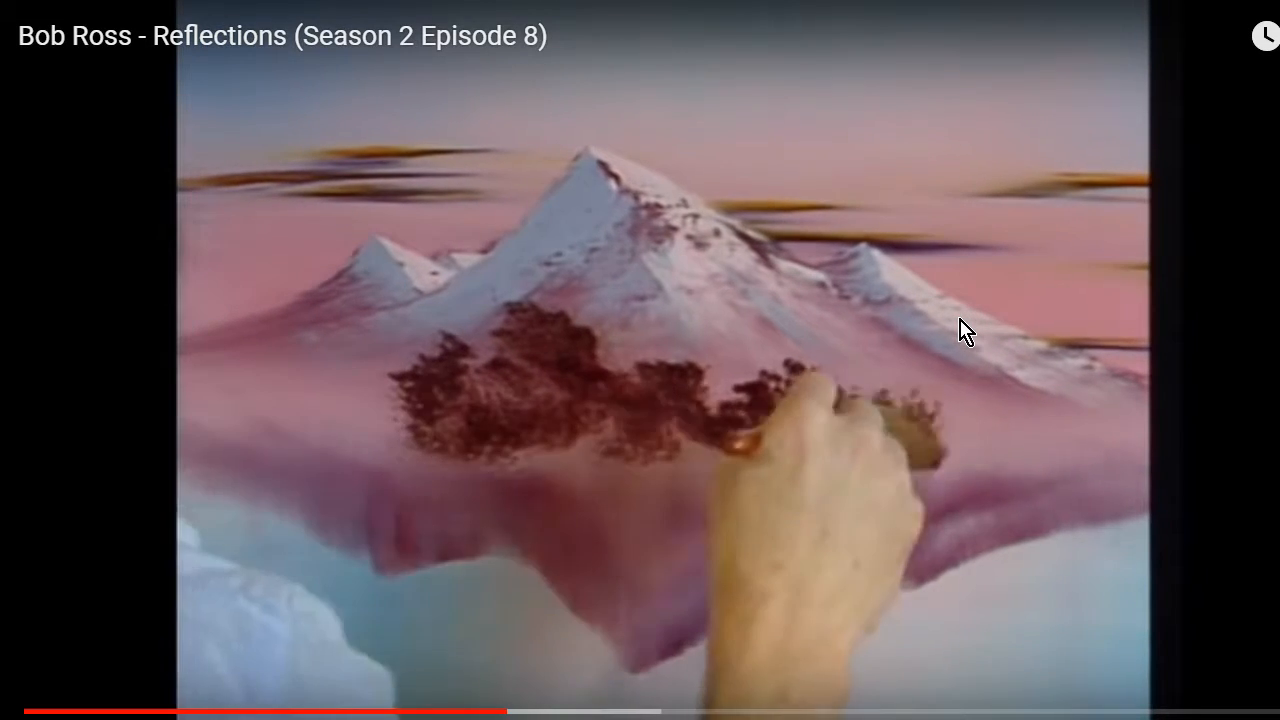
key(Right)
key(Right)
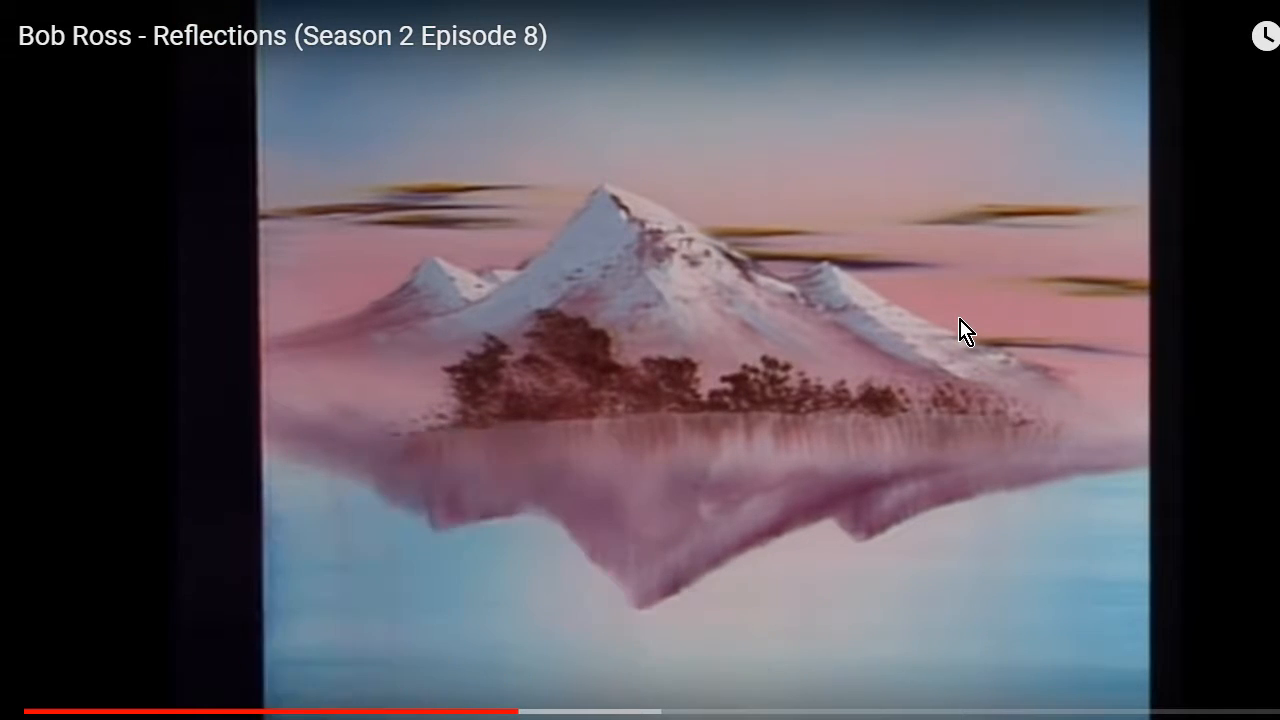
key(Right)
key(Right)
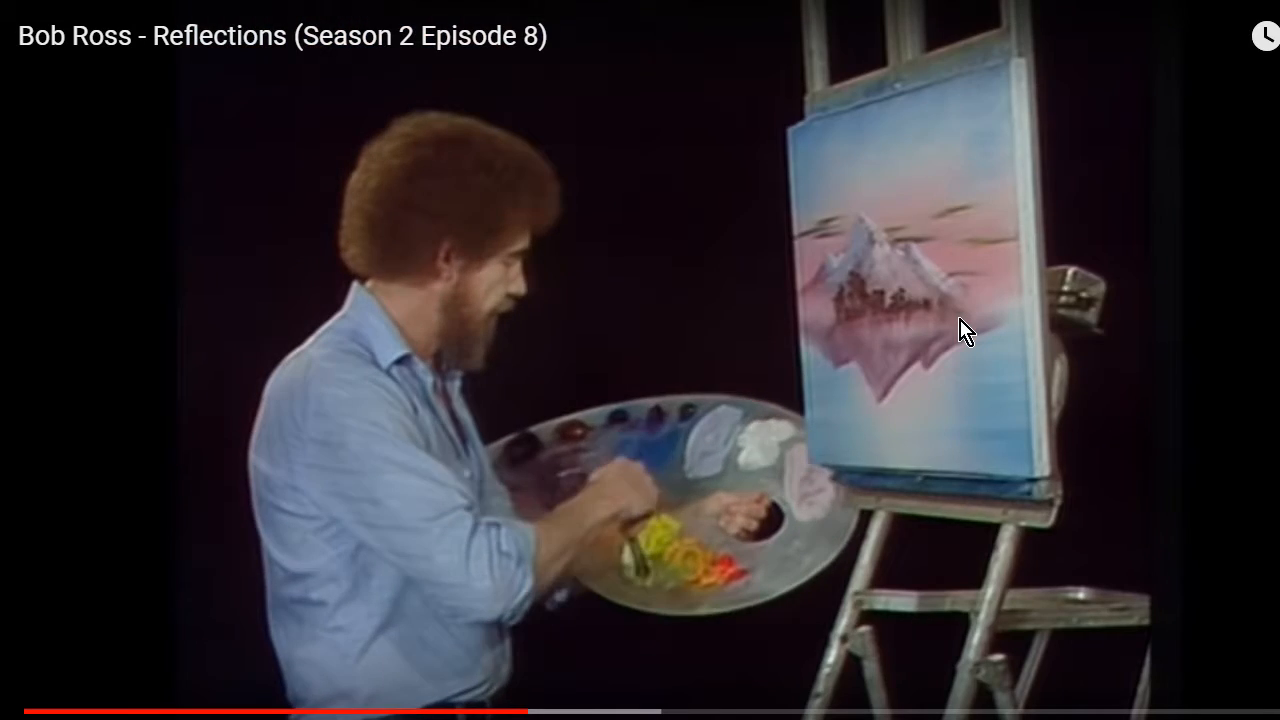
Go back in the video to the bushes being painted, pause playback there and leave full screen.
key(Left)
key(Left)
key(Left)
key(Left)
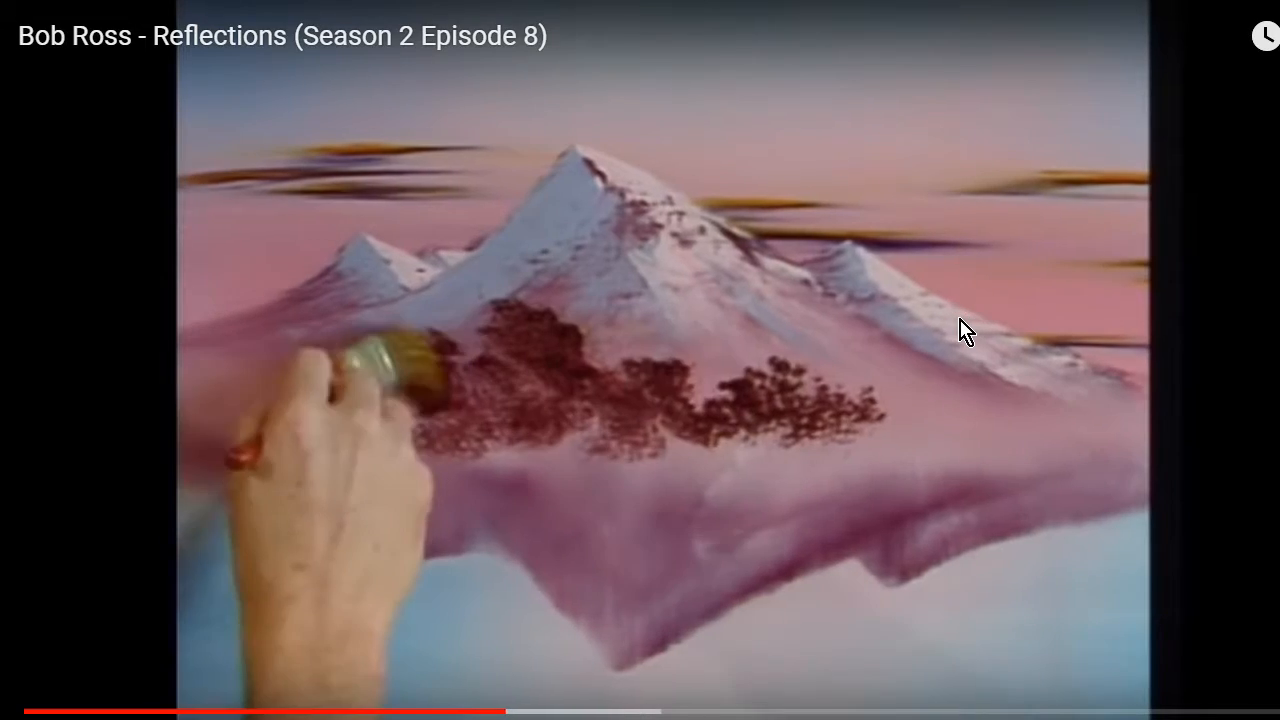
key(space)
key(Escape)
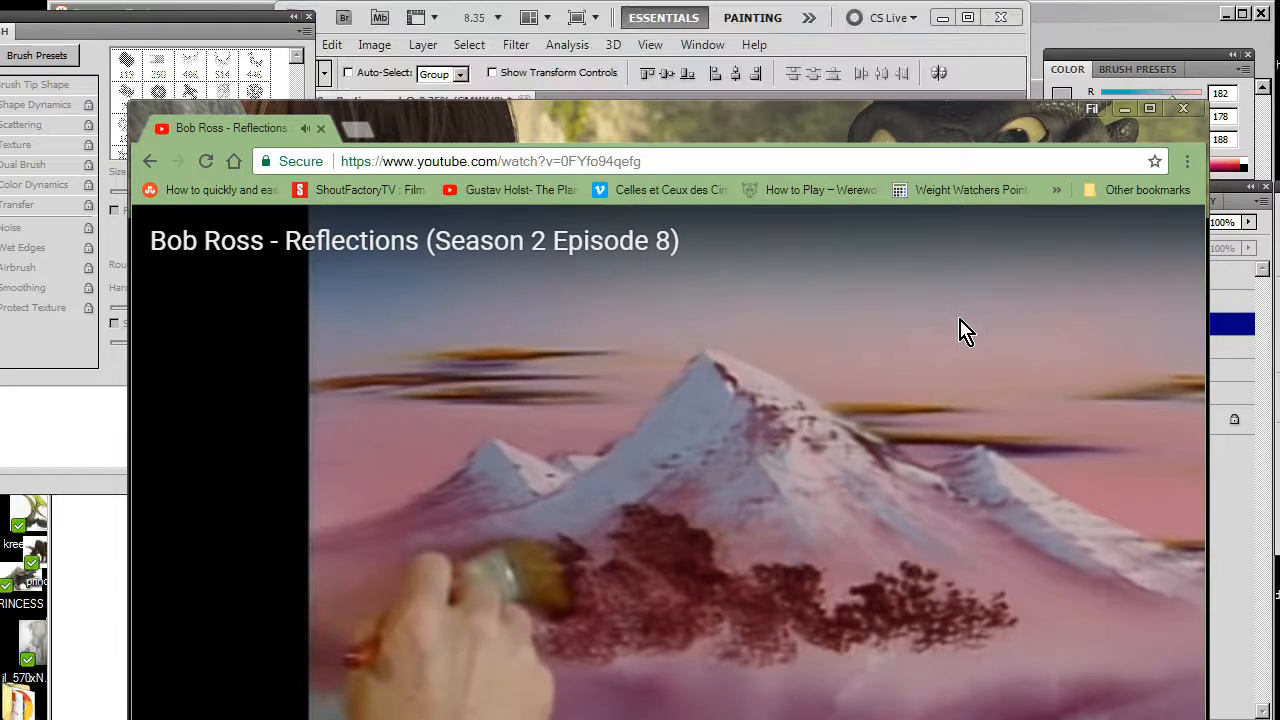
Return to the Photoshop painting and switch from it to the OBS window with the streaming controls.
key(alt+Tab)
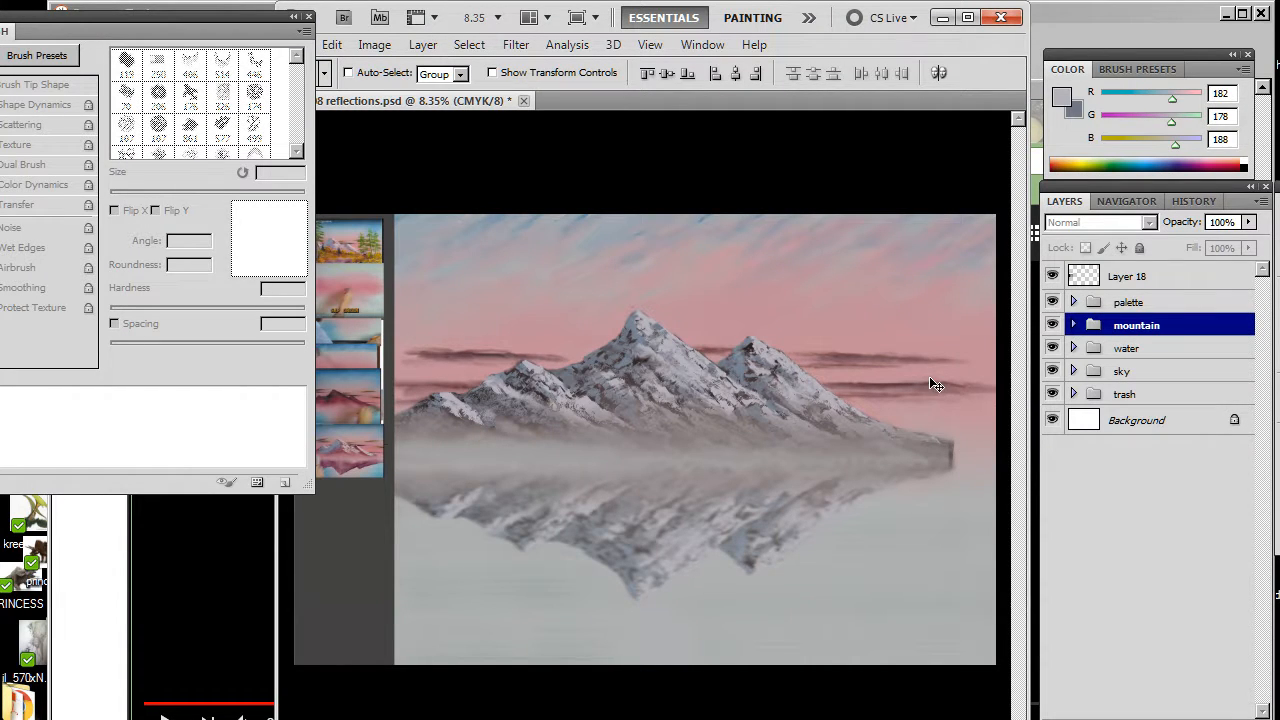
key(alt+Tab)
key(alt+Tab)
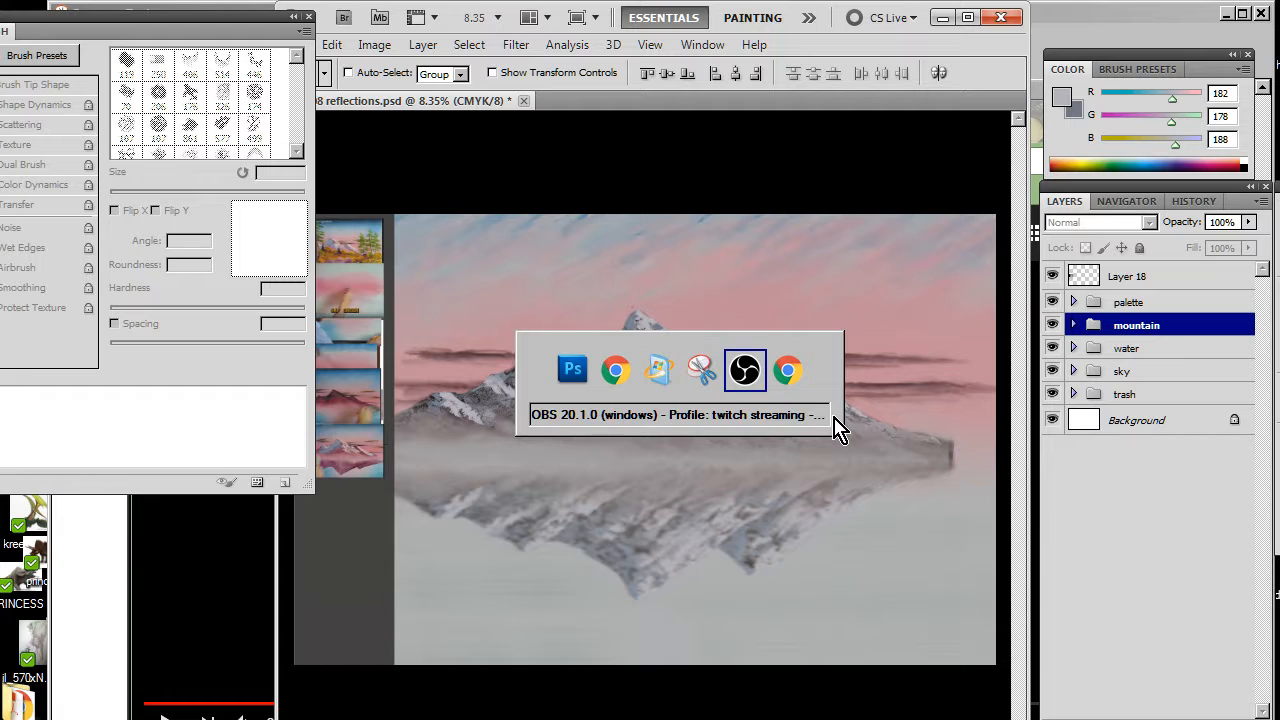
key(alt+Tab)
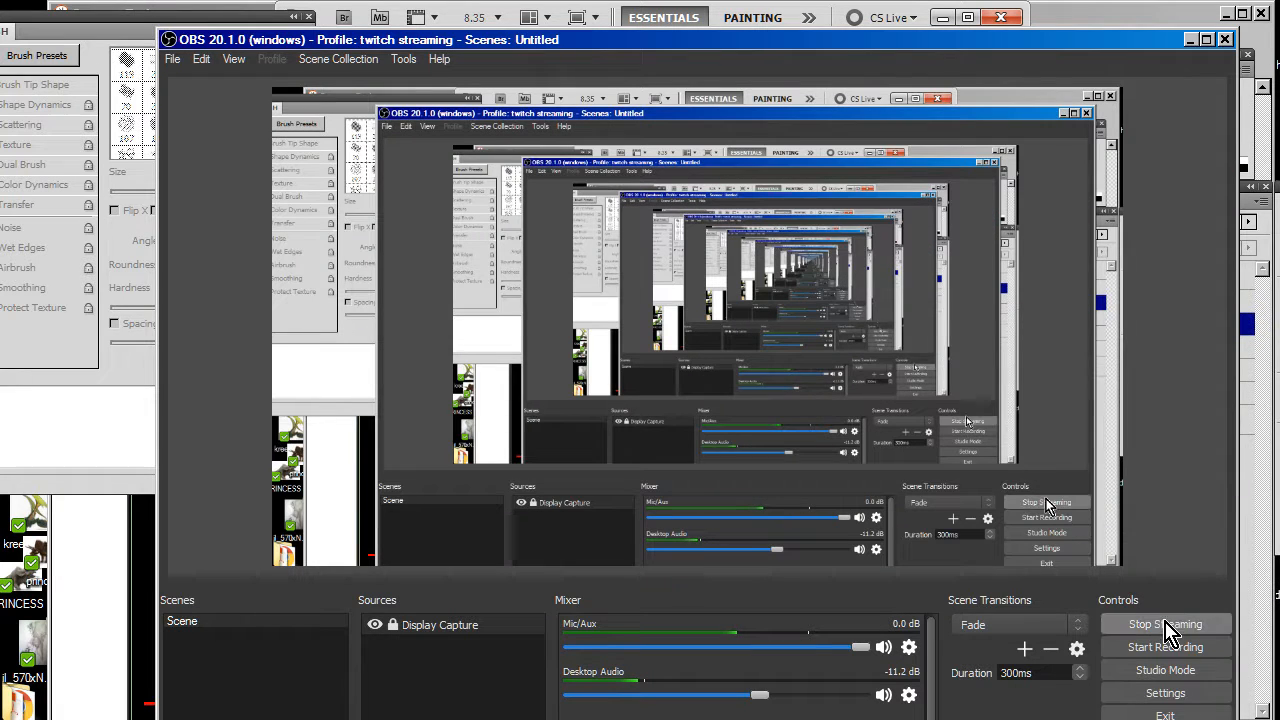